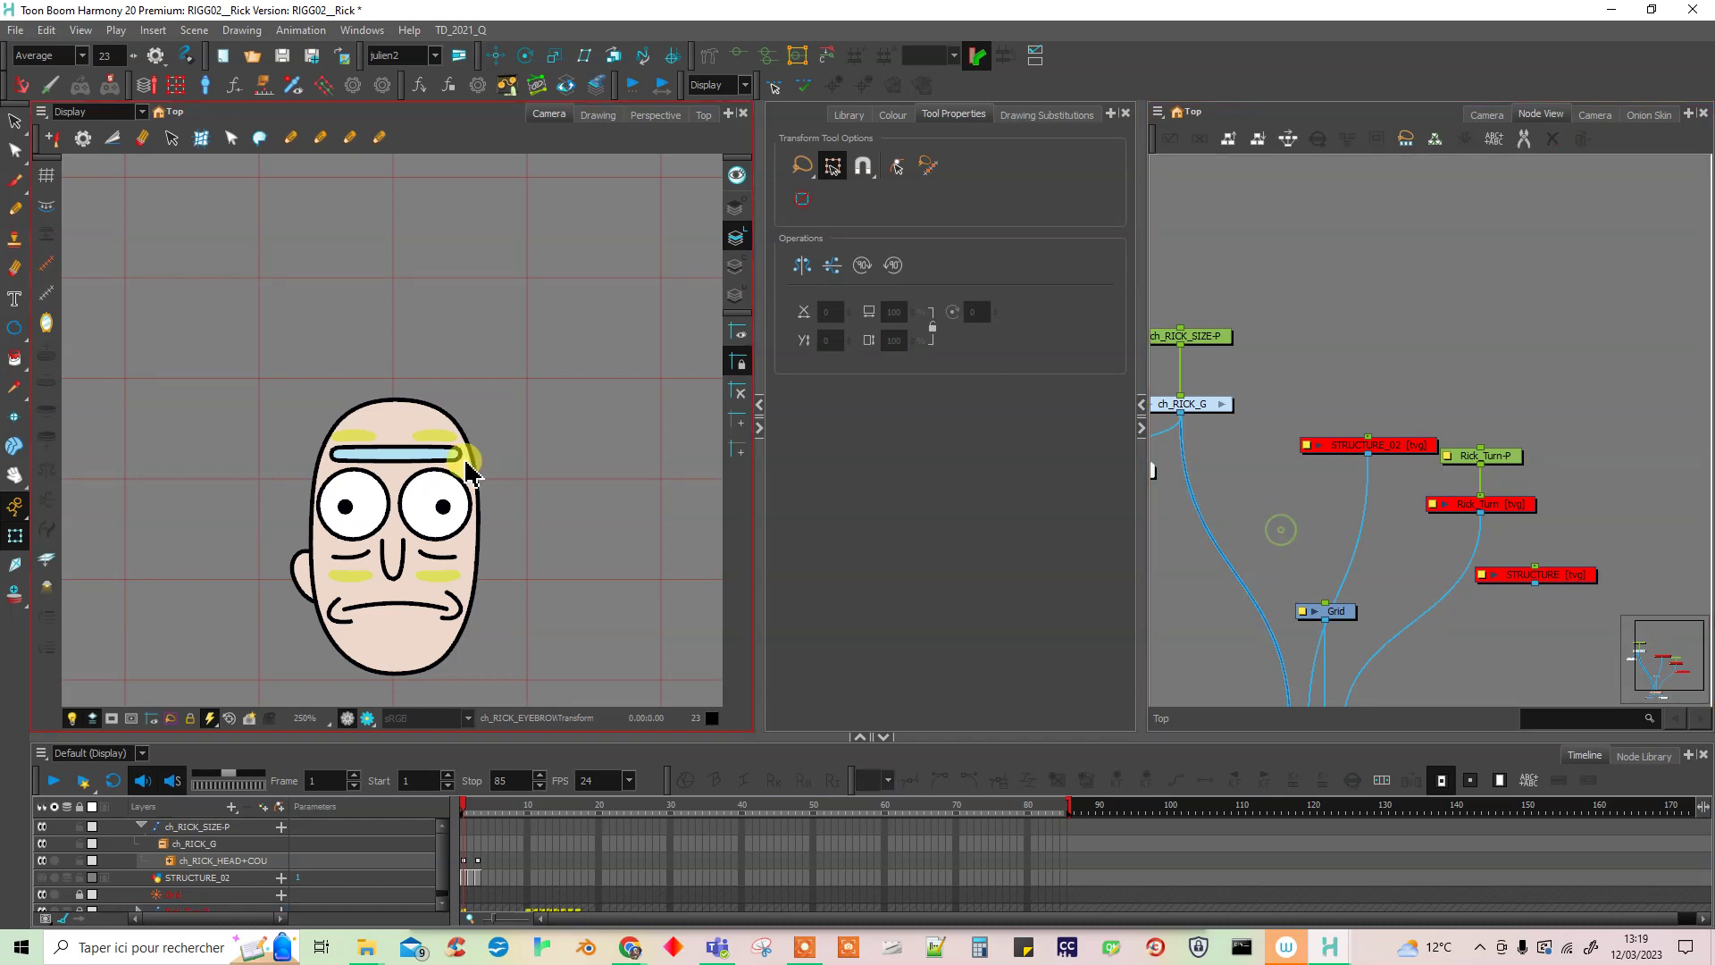
# - Locate the head drawing's node inside the ch_RICK_HEAD+COU group and enlarge the network view
pyautogui.click(393, 427)
pyautogui.click(1377, 394)
pyautogui.press('o')
pyautogui.moveTo(1356, 451); pyautogui.dragTo(1444, 615)
pyautogui.click(1464, 522)
pyautogui.scroll(3, 1420, 459)
pyautogui.scroll(2, 1268, 605)
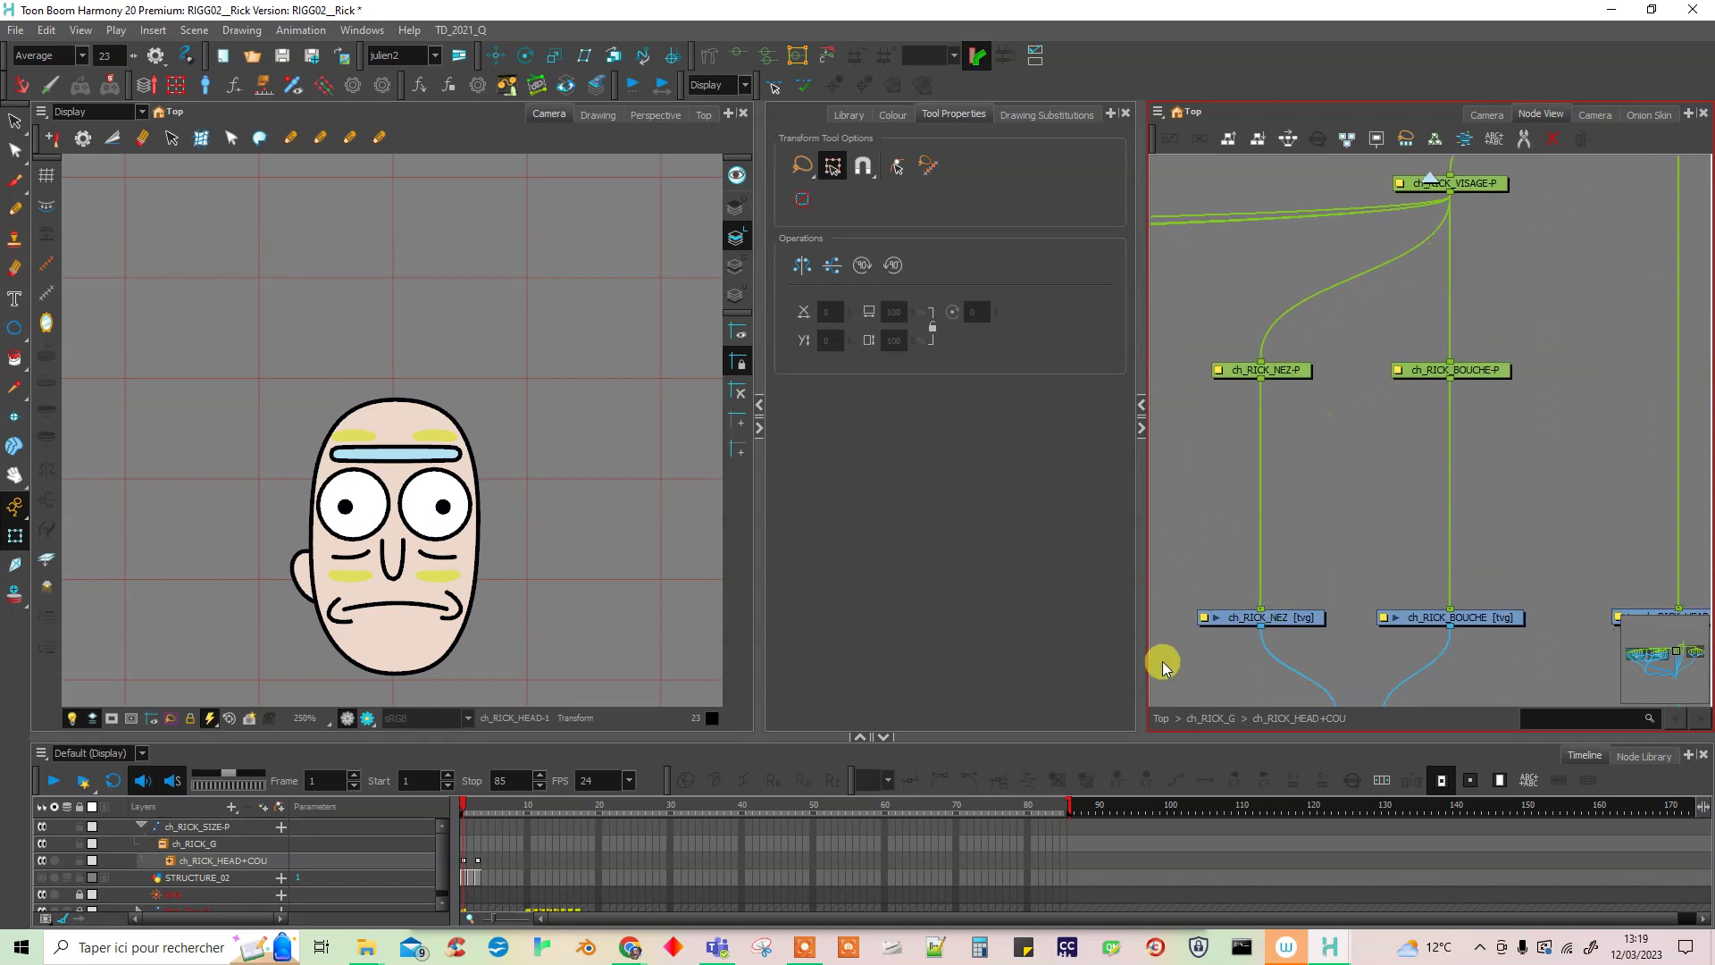
pyautogui.moveTo(1187, 734); pyautogui.dragTo(1187, 777)
pyautogui.moveTo(1142, 681); pyautogui.dragTo(1052, 679)
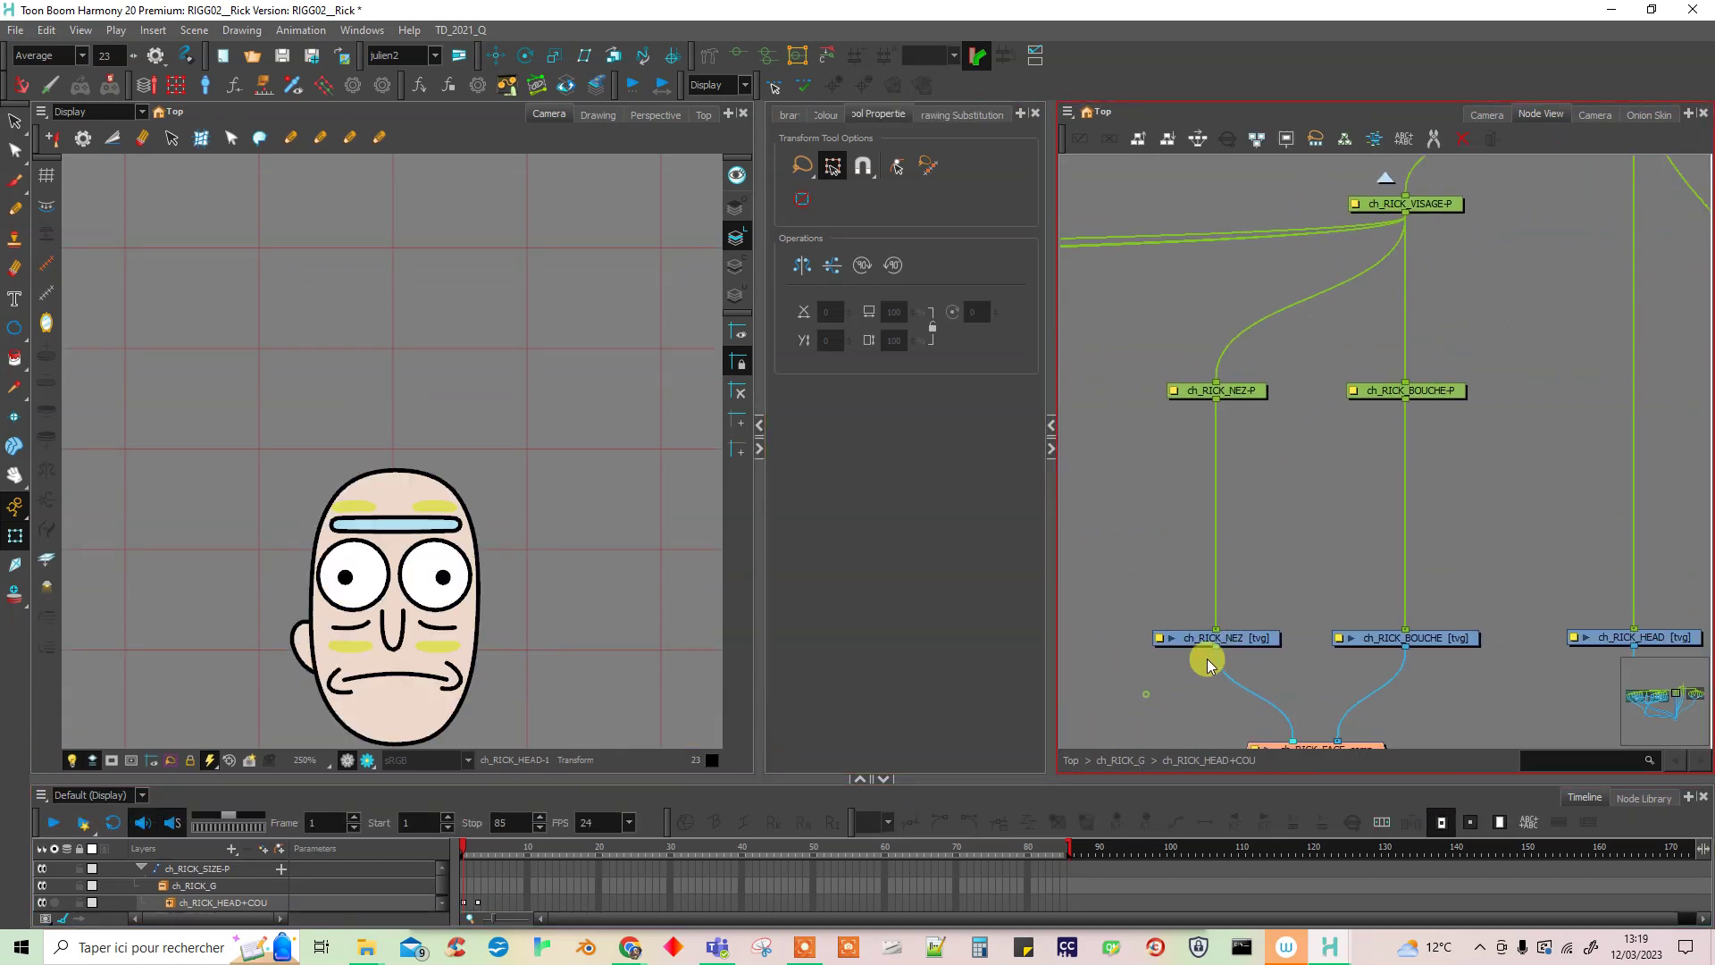
# - Examine which parts of the face the nose, mouth, head and ear drawing nodes control
pyautogui.click(1224, 637)
pyautogui.click(1450, 640)
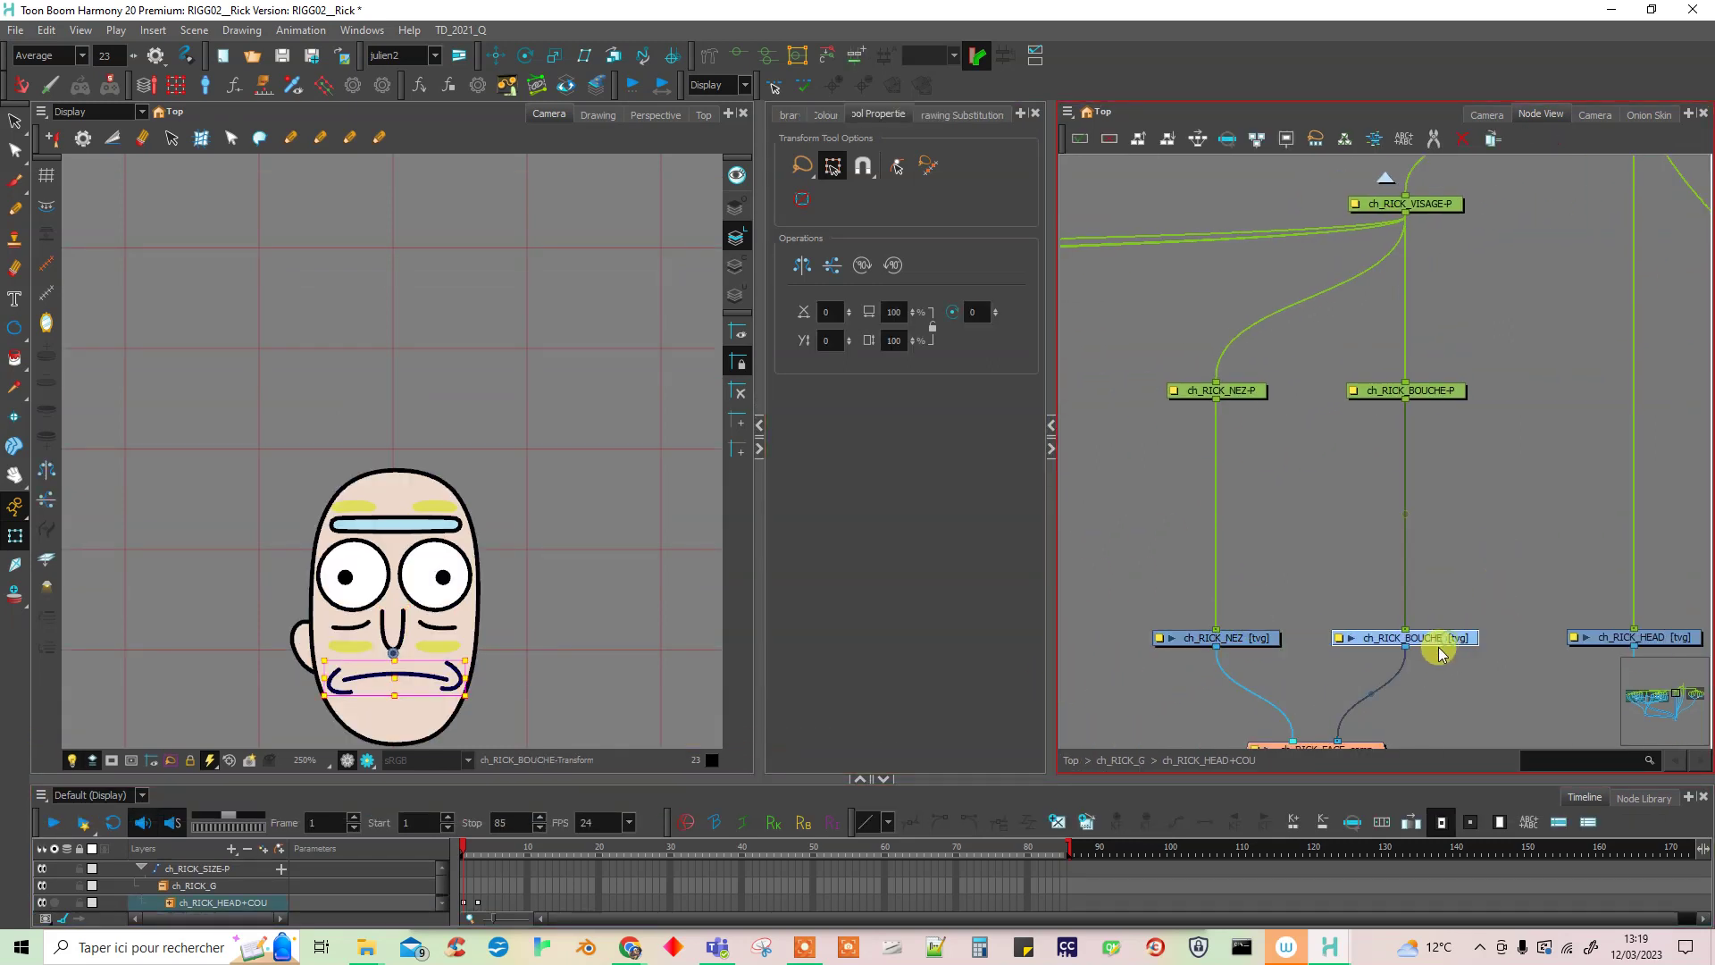
pyautogui.moveTo(1466, 705); pyautogui.dragTo(1305, 658)
pyautogui.click(1449, 581)
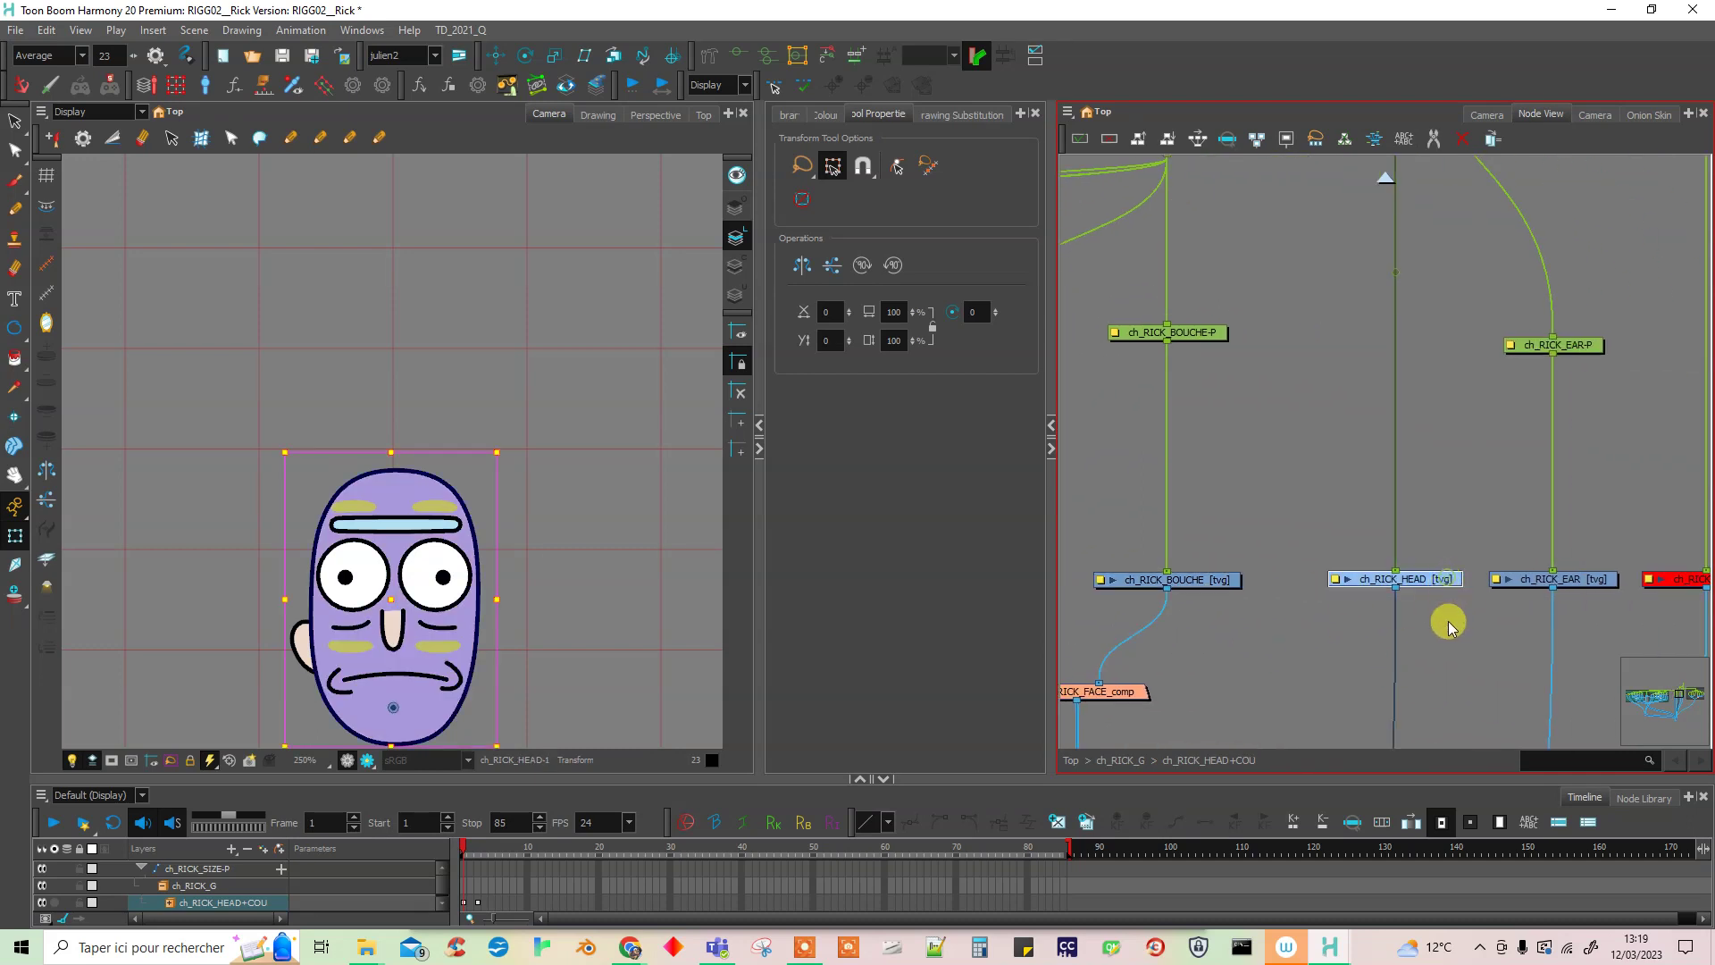
pyautogui.moveTo(1472, 652); pyautogui.dragTo(1322, 640)
pyautogui.click(1443, 565)
pyautogui.moveTo(1481, 689); pyautogui.dragTo(1325, 673)
pyautogui.moveTo(1503, 656); pyautogui.dragTo(1340, 613)
pyautogui.click(324, 661)
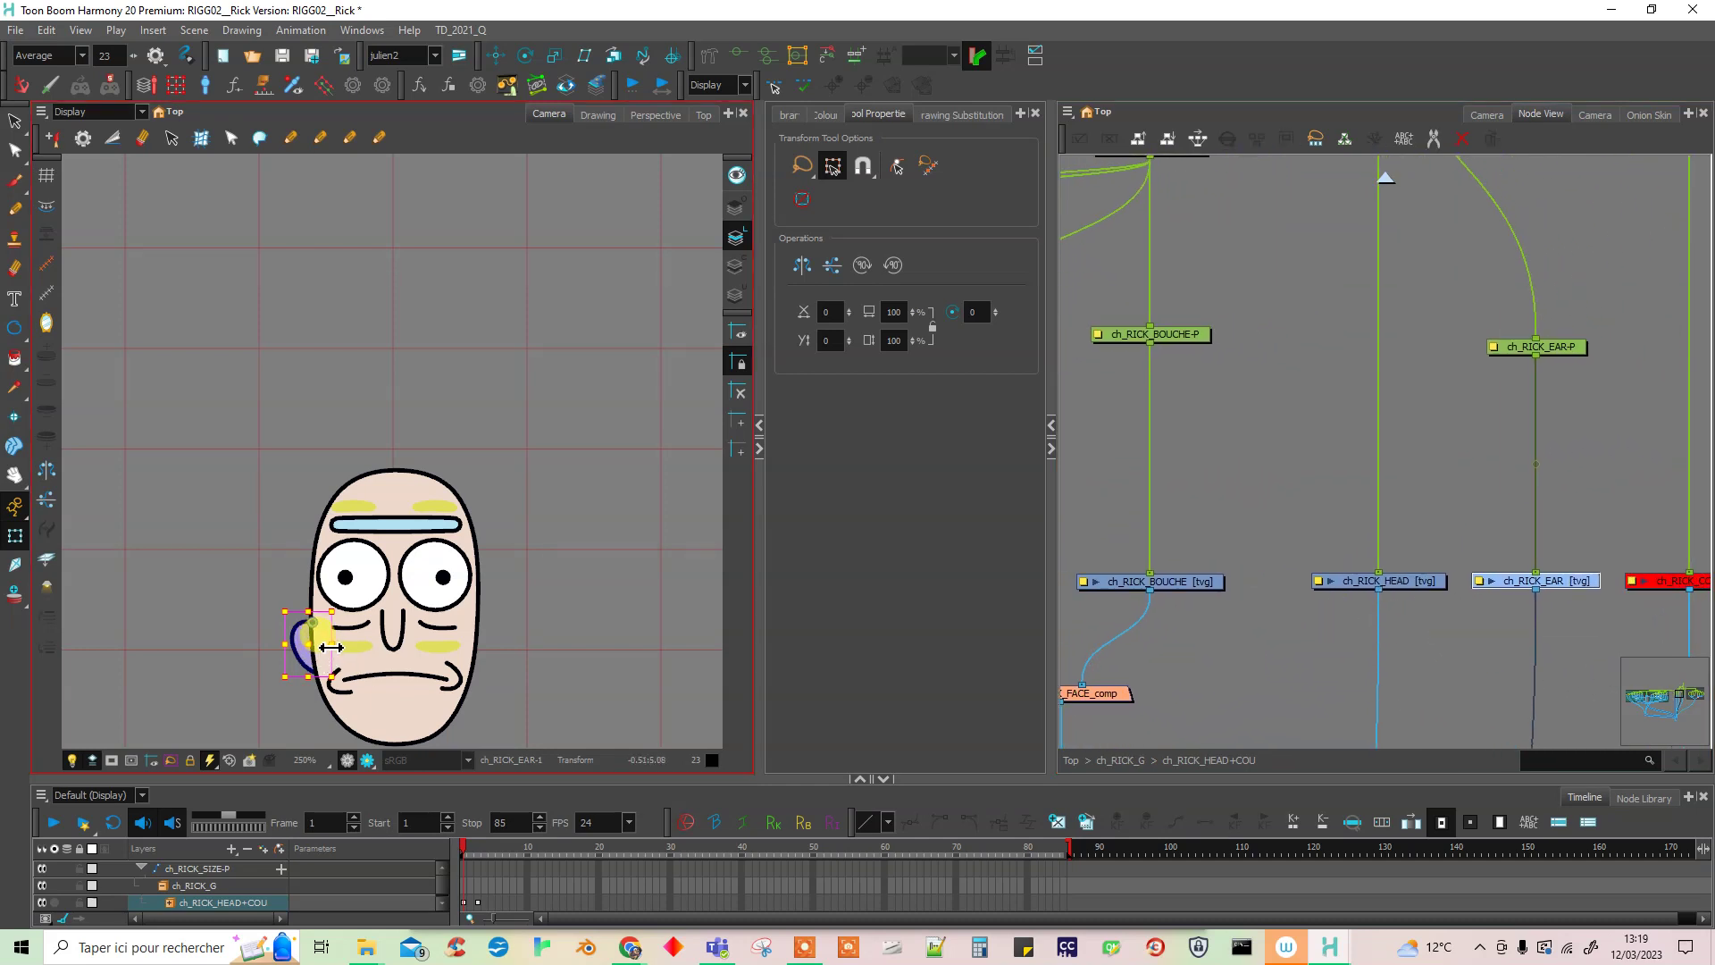
# - Try moving and rotating the whole face away from the head using the ch_RICK_VISAGE-P peg
pyautogui.click(1276, 473)
pyautogui.moveTo(1213, 402); pyautogui.dragTo(1440, 615)
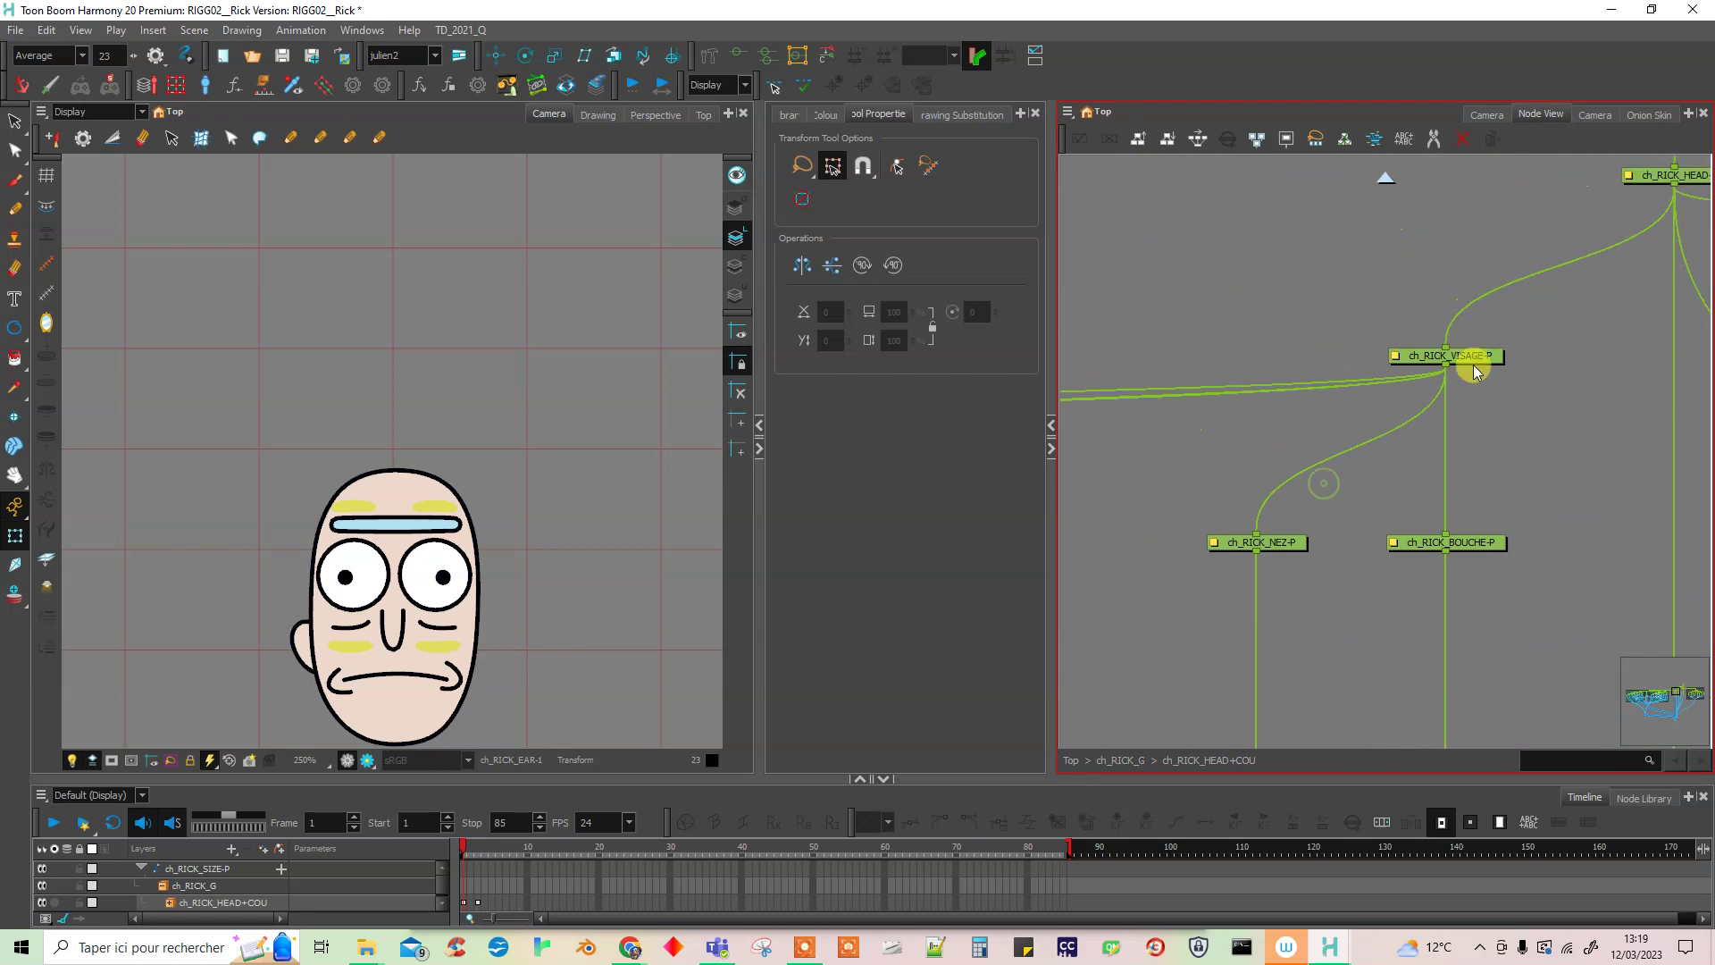
pyautogui.click(1481, 355)
pyautogui.click(497, 696)
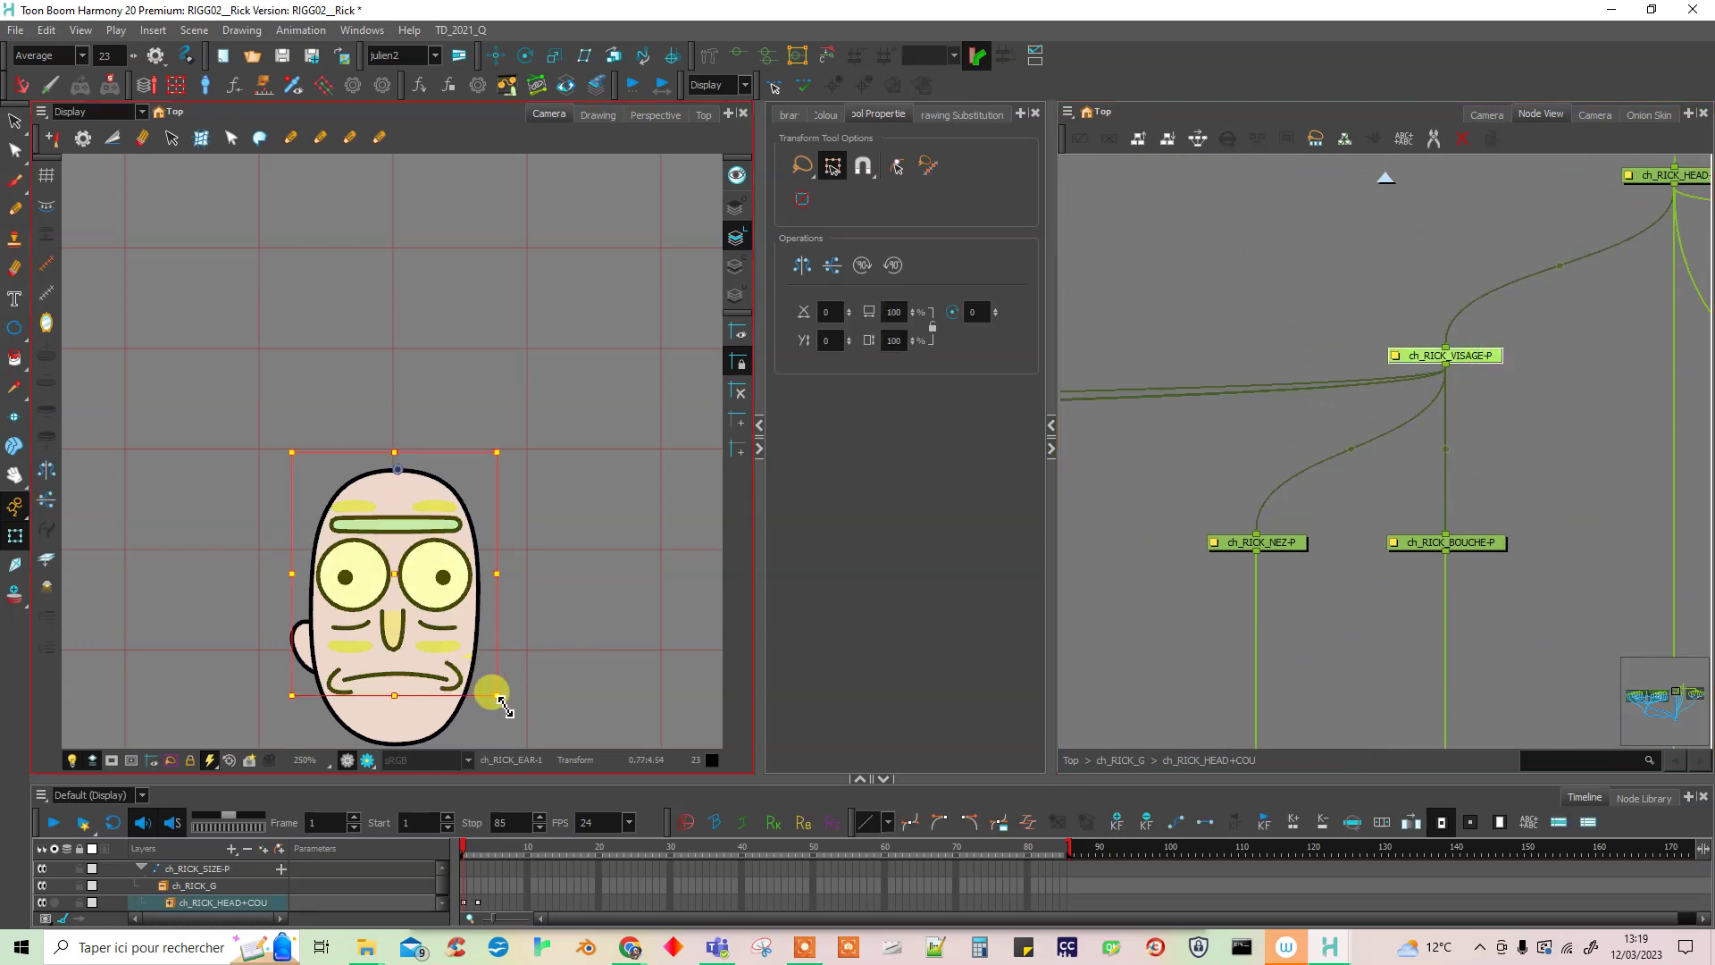
pyautogui.moveTo(503, 699); pyautogui.dragTo(505, 699)
pyautogui.moveTo(404, 579); pyautogui.dragTo(504, 577)
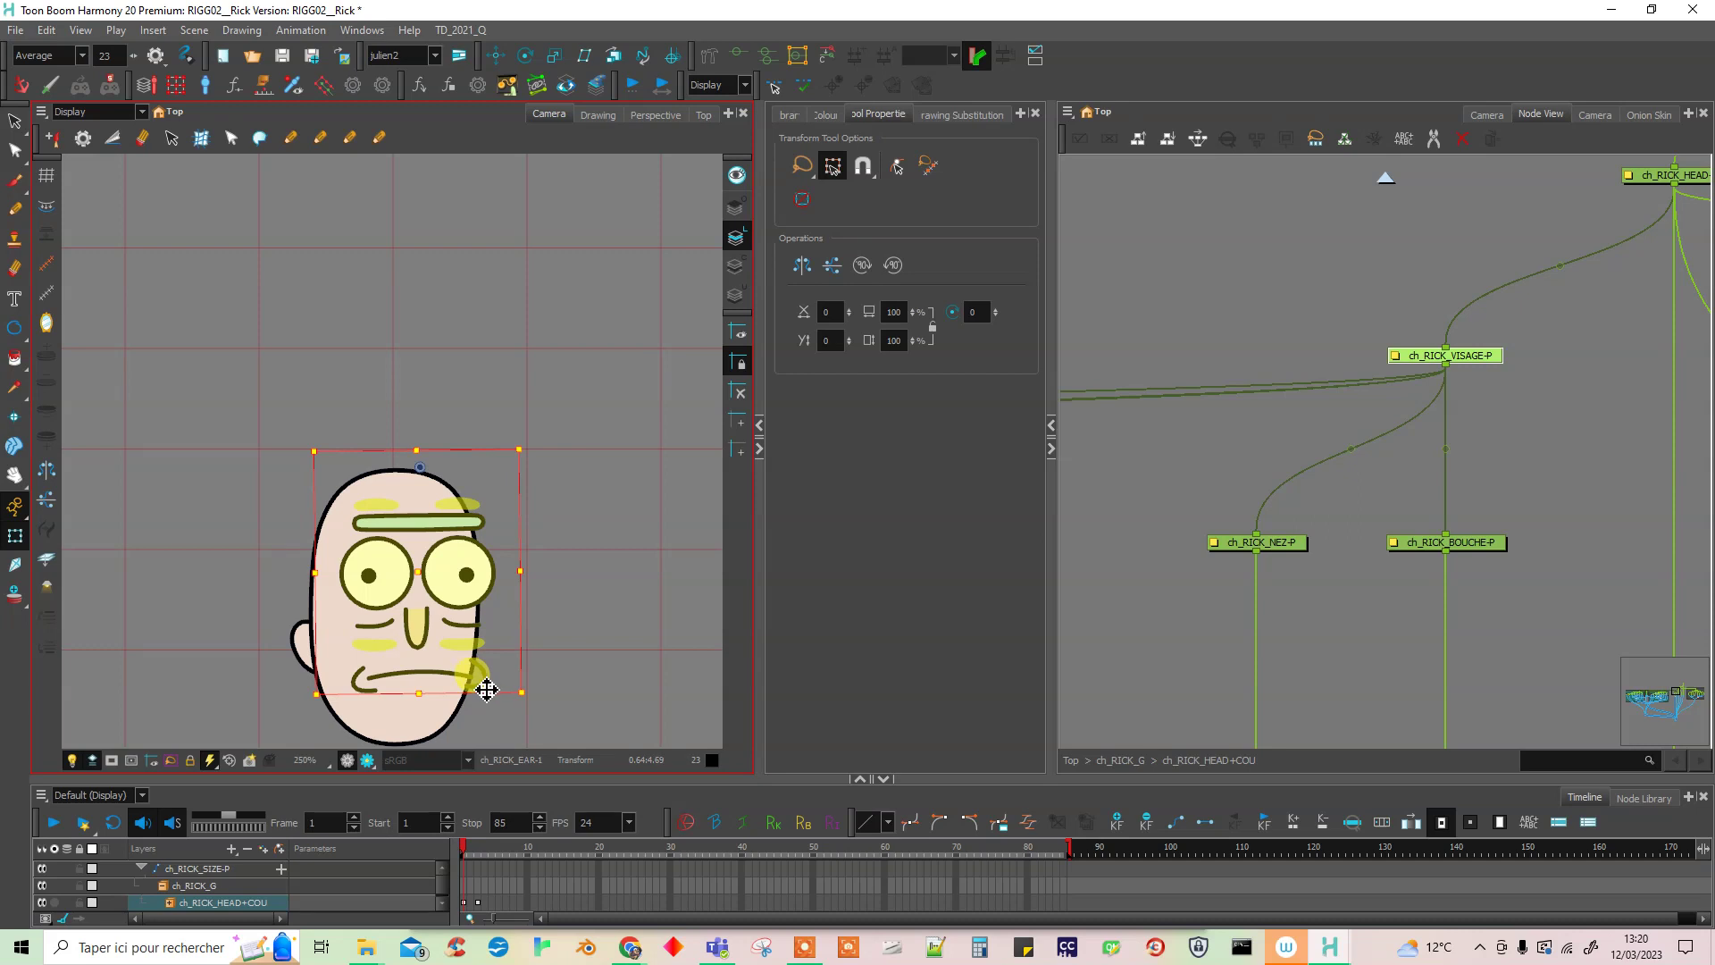
pyautogui.moveTo(430, 583); pyautogui.dragTo(496, 587)
pyautogui.moveTo(595, 458); pyautogui.dragTo(557, 389)
pyautogui.moveTo(549, 497); pyautogui.dragTo(488, 574)
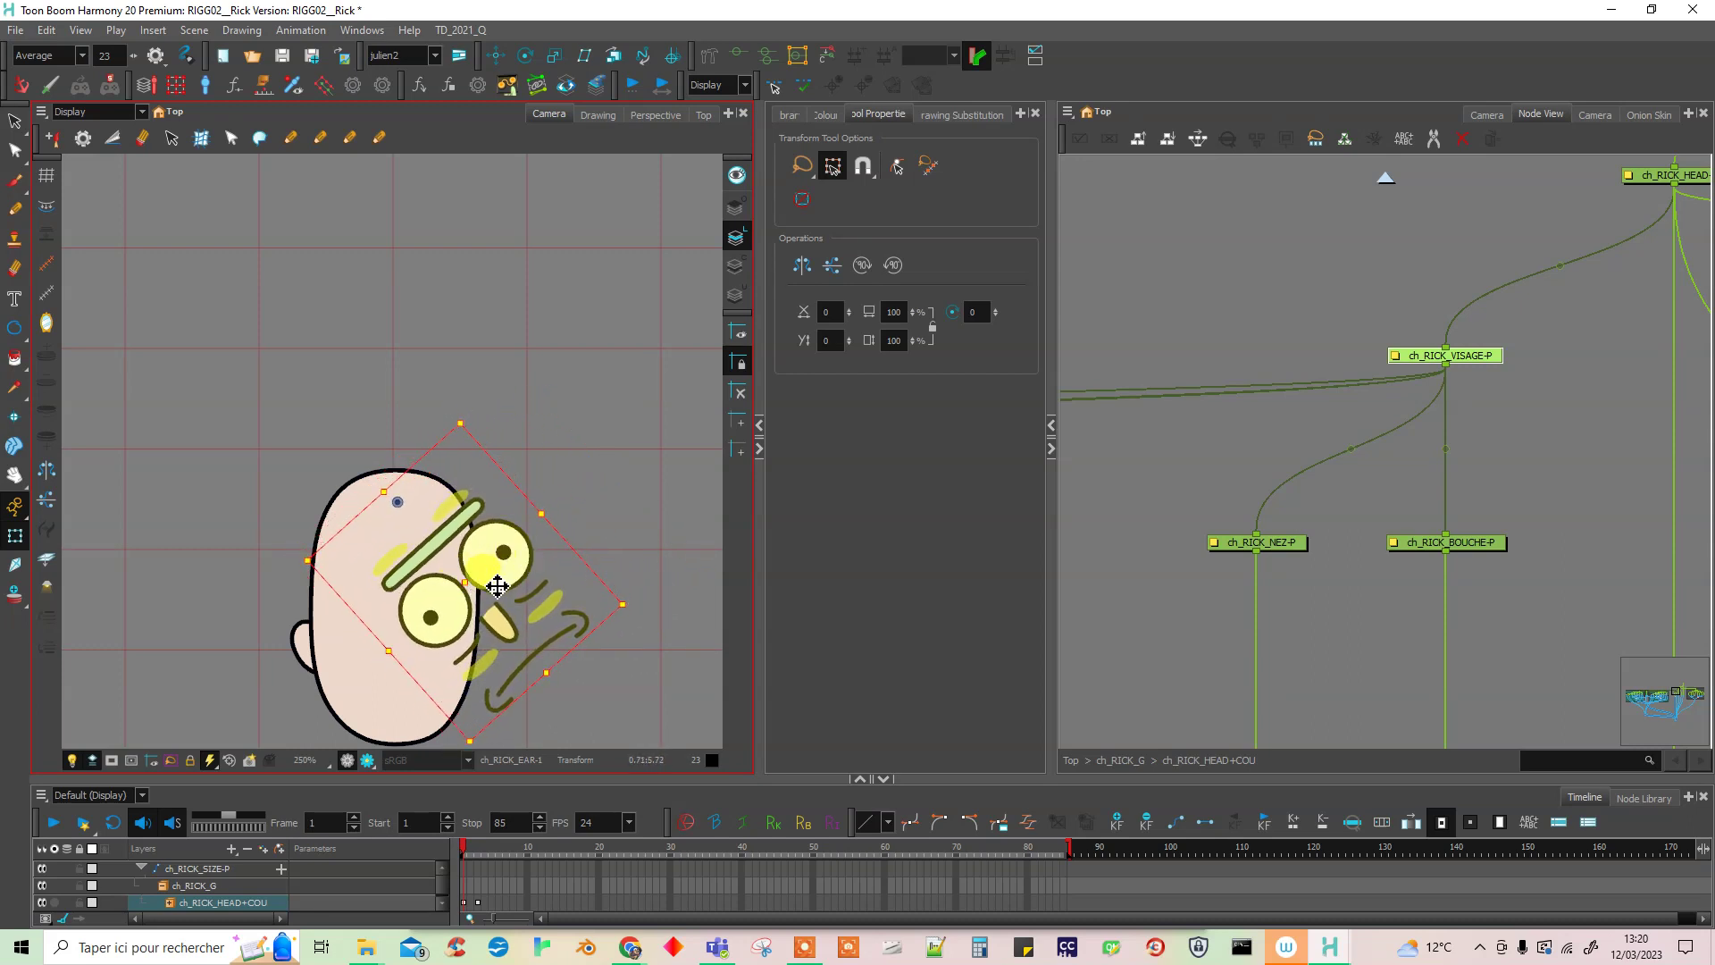
# - Undo the test moves and rotation of the face peg and clear the selection
pyautogui.hotkey('ctrl', 'z')
pyautogui.hotkey('ctrl', 'z')
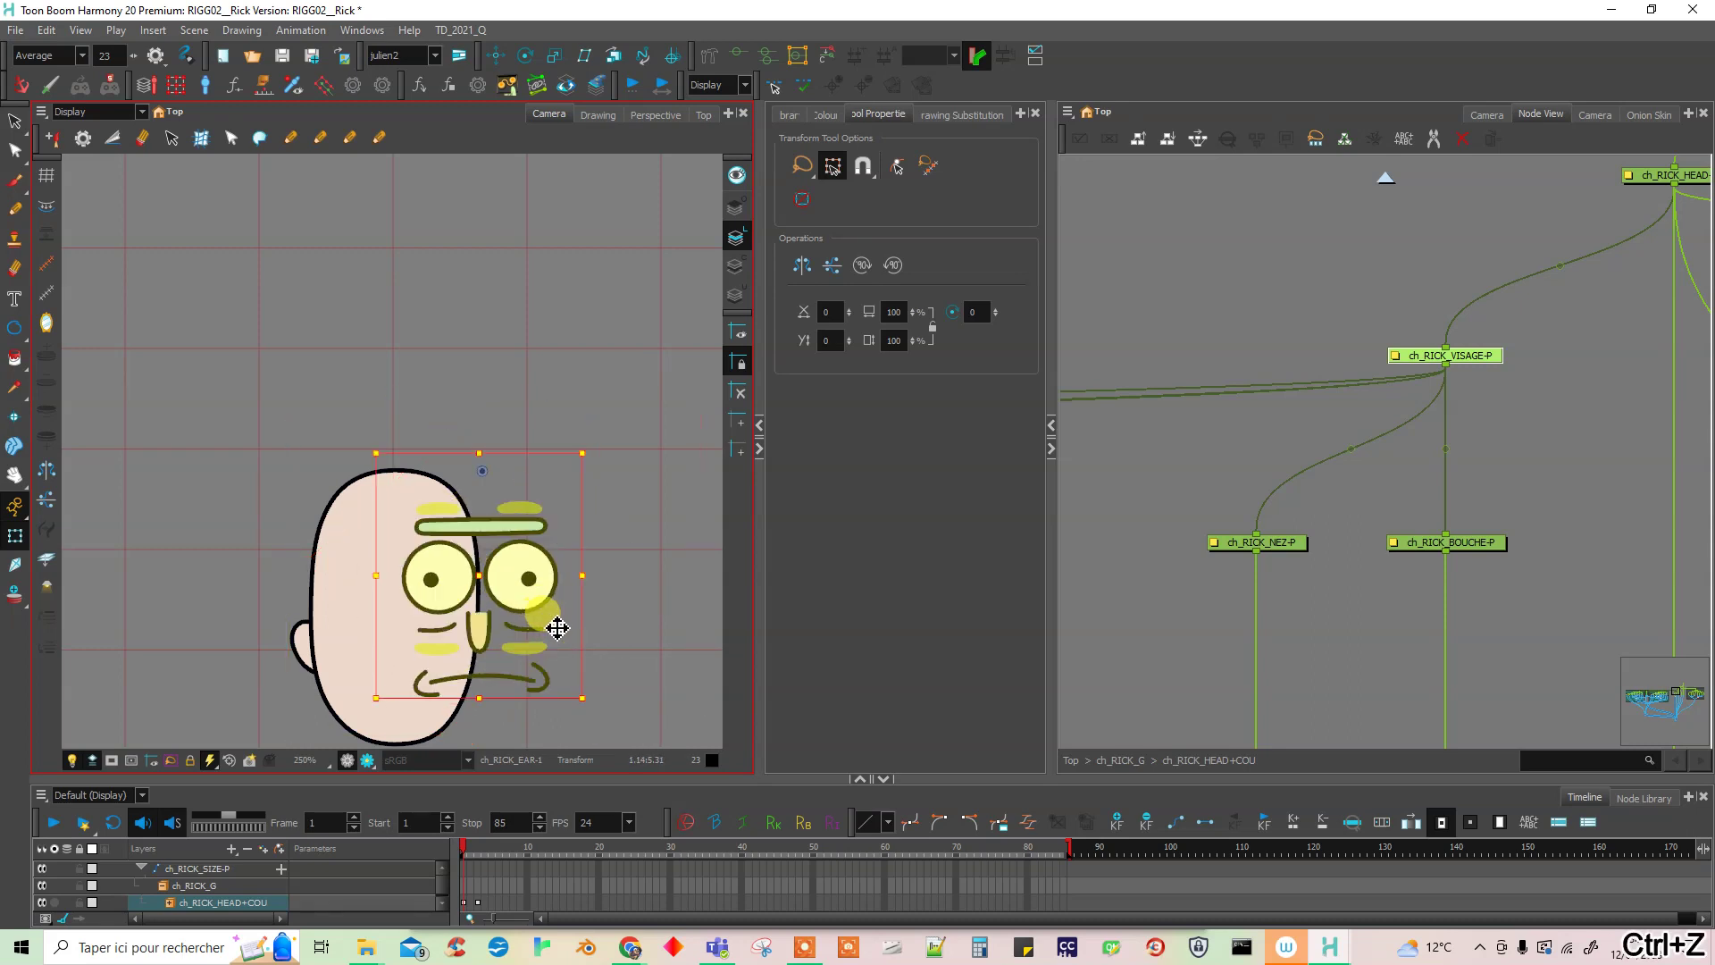
pyautogui.hotkey('ctrl', 'z')
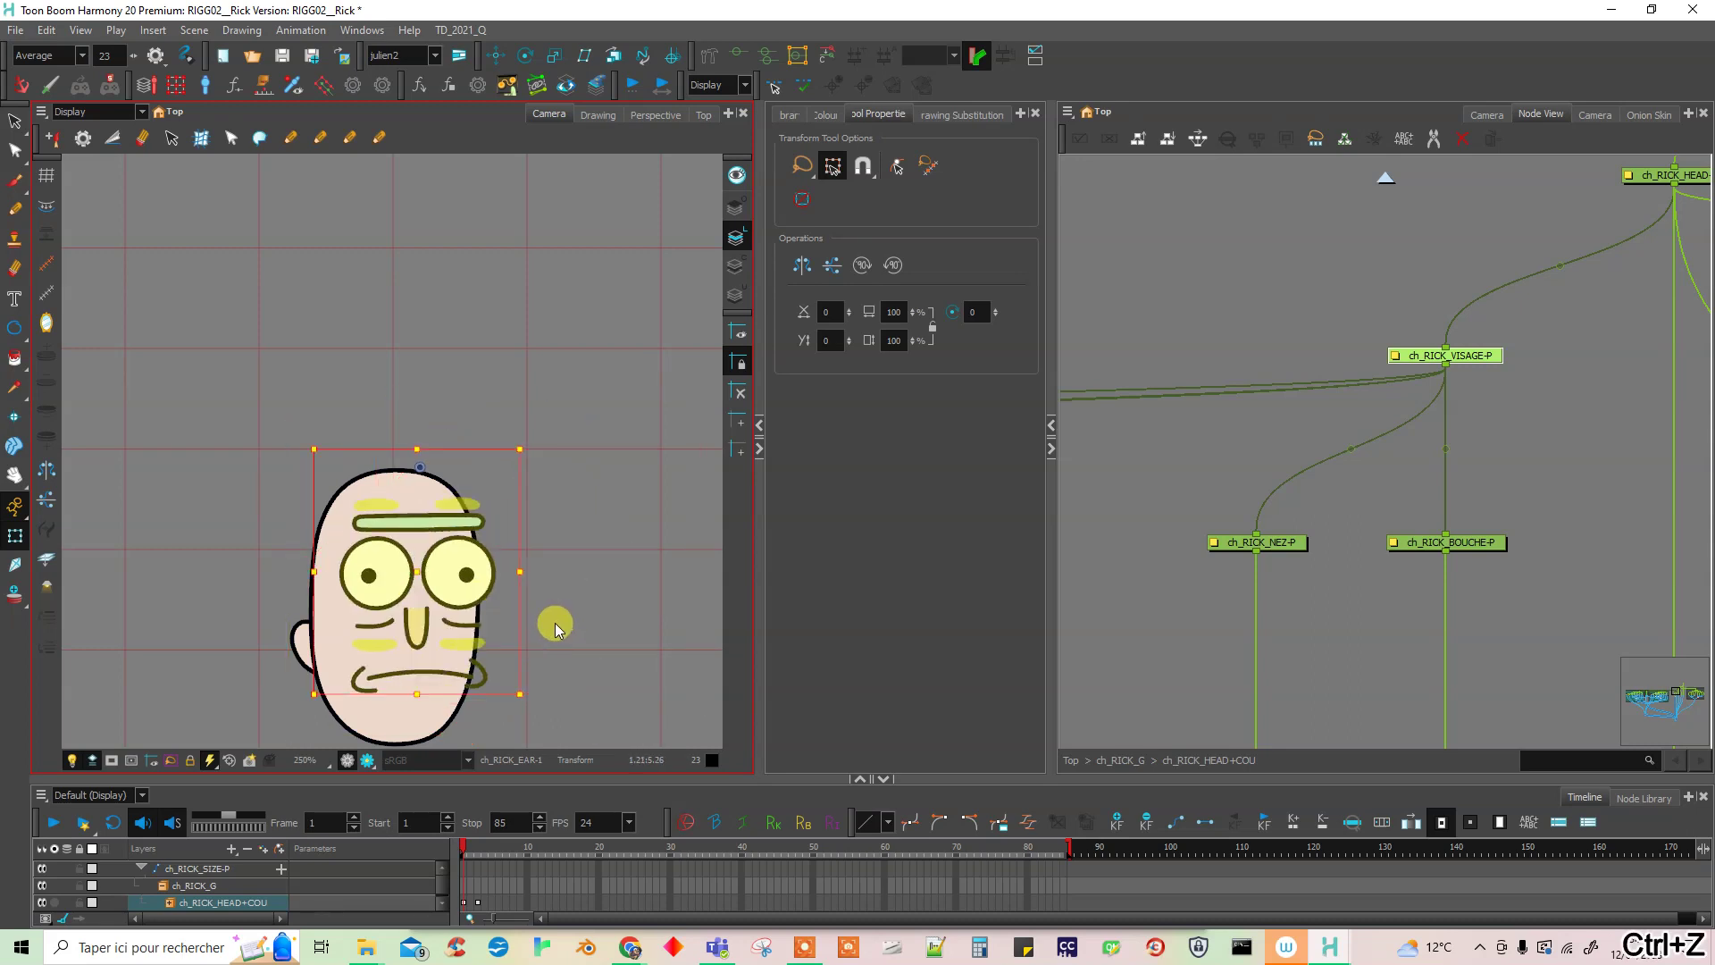
pyautogui.hotkey('ctrl', 'z')
pyautogui.hotkey('ctrl', 'z')
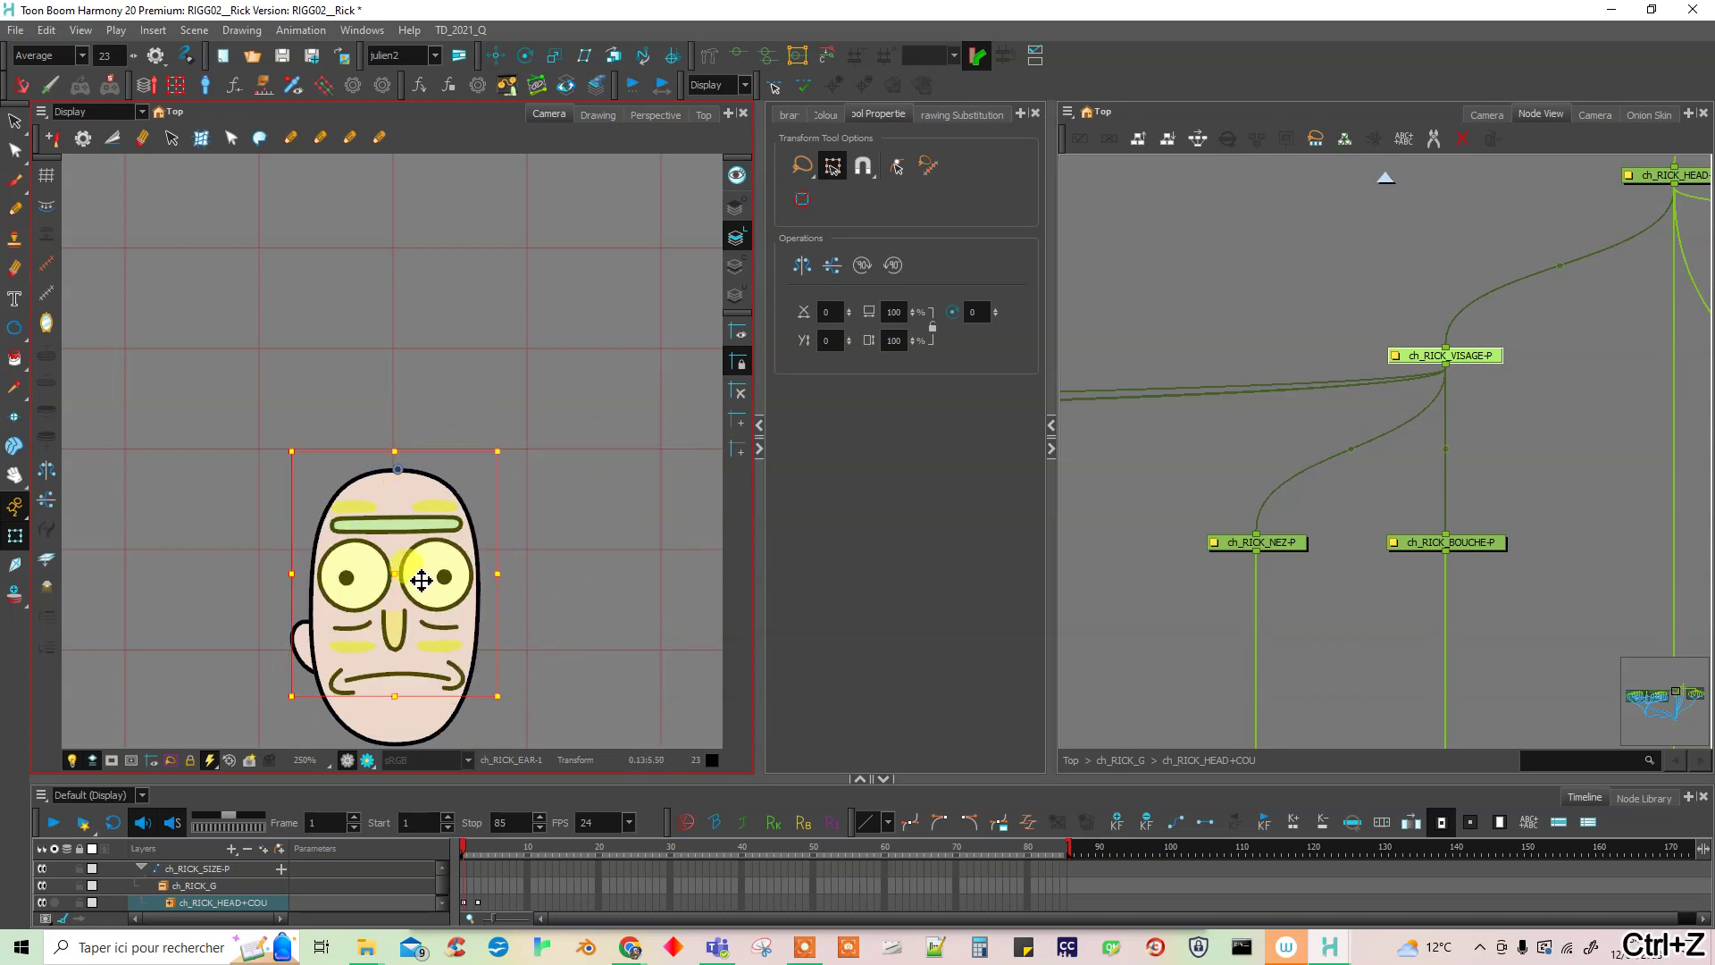
pyautogui.click(1340, 582)
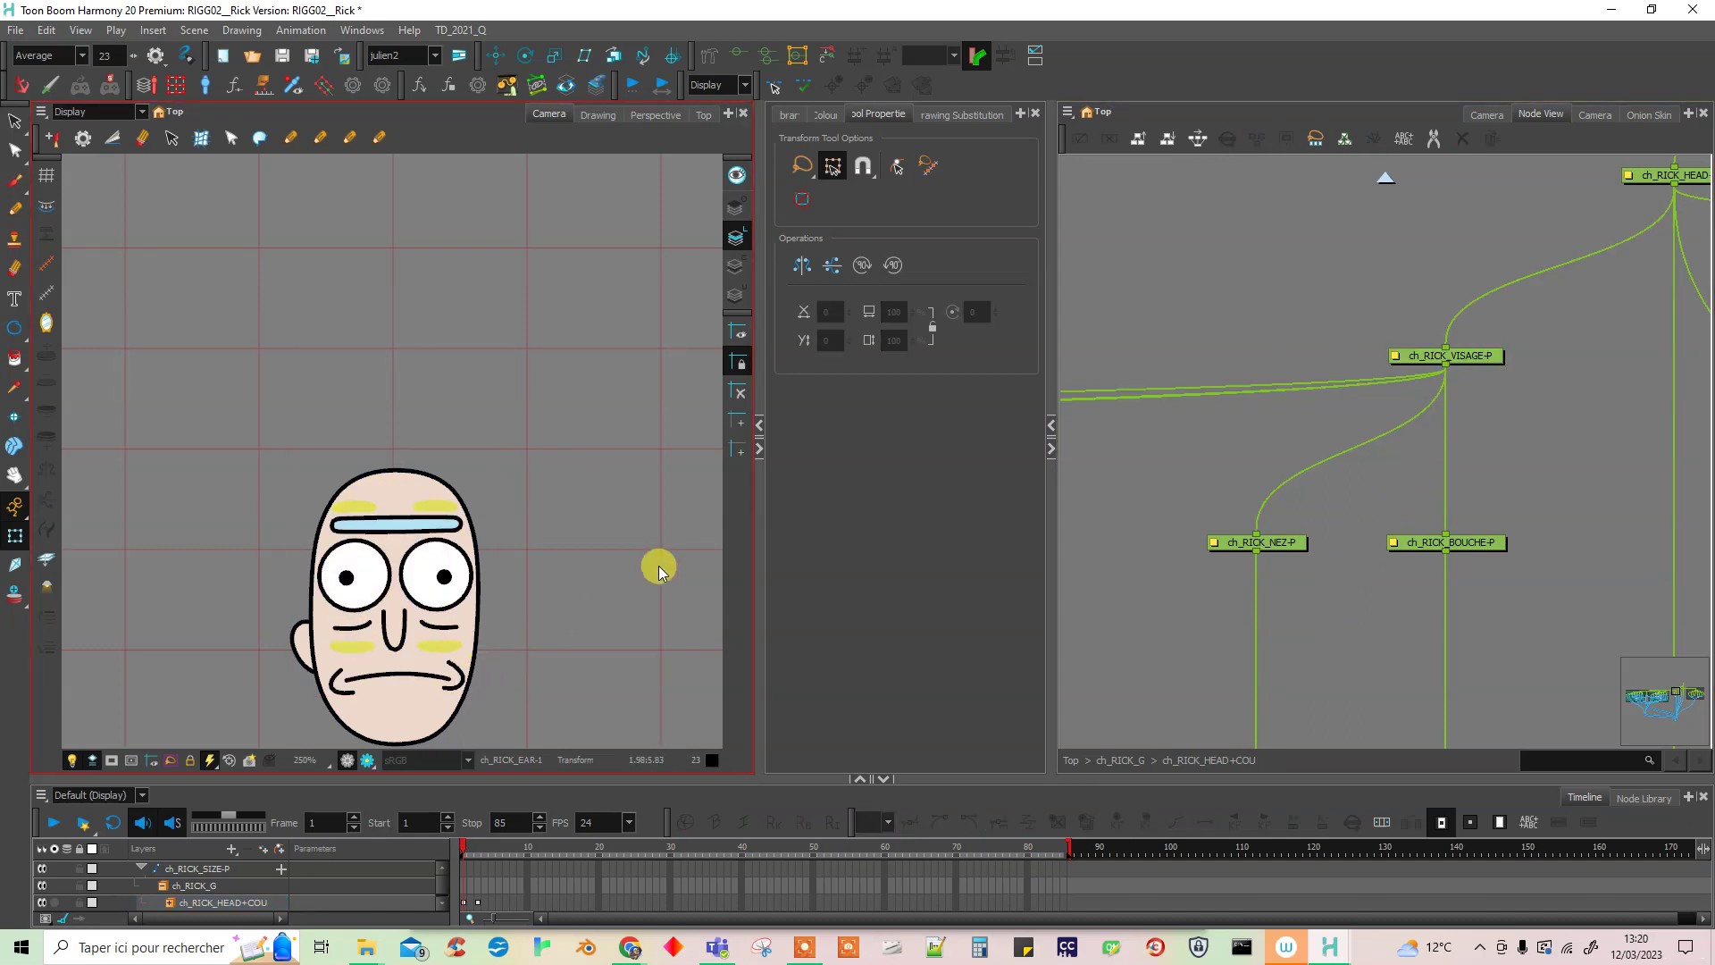
# - Examine the ch_RICK_FACE_comp composite and the mouth and ear nodes, checking how they are connected
pyautogui.scroll(-8, 1302, 452)
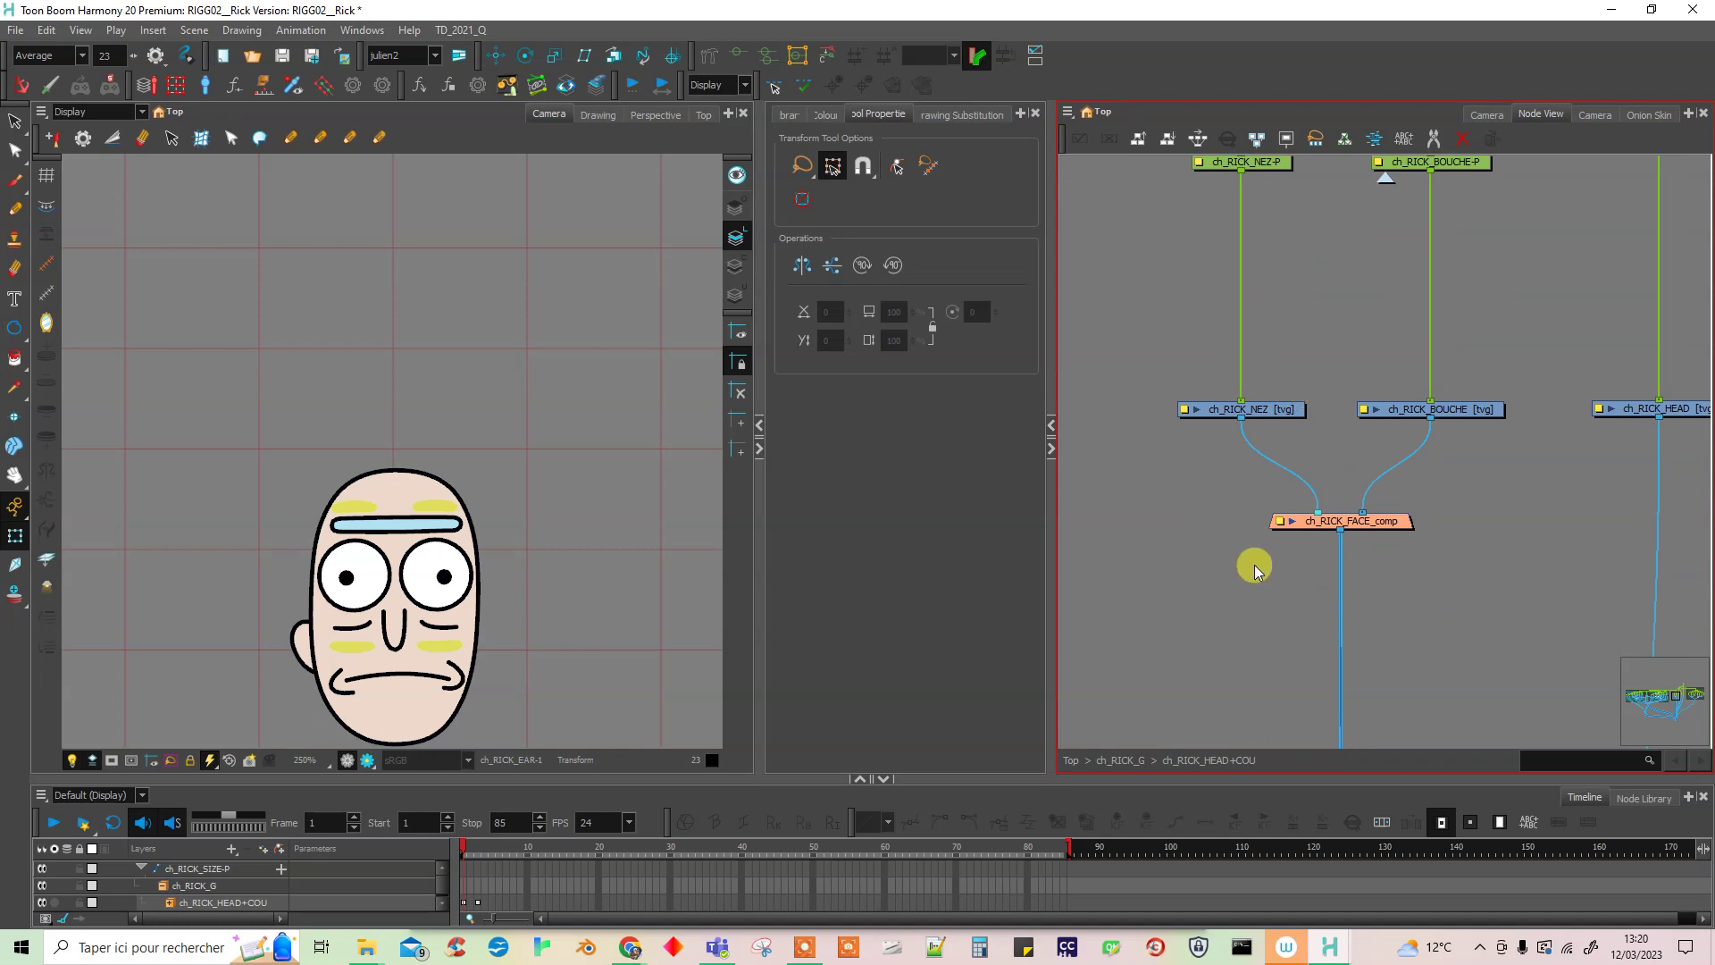
pyautogui.scroll(-2, 1235, 498)
pyautogui.moveTo(1384, 554); pyautogui.dragTo(1233, 613)
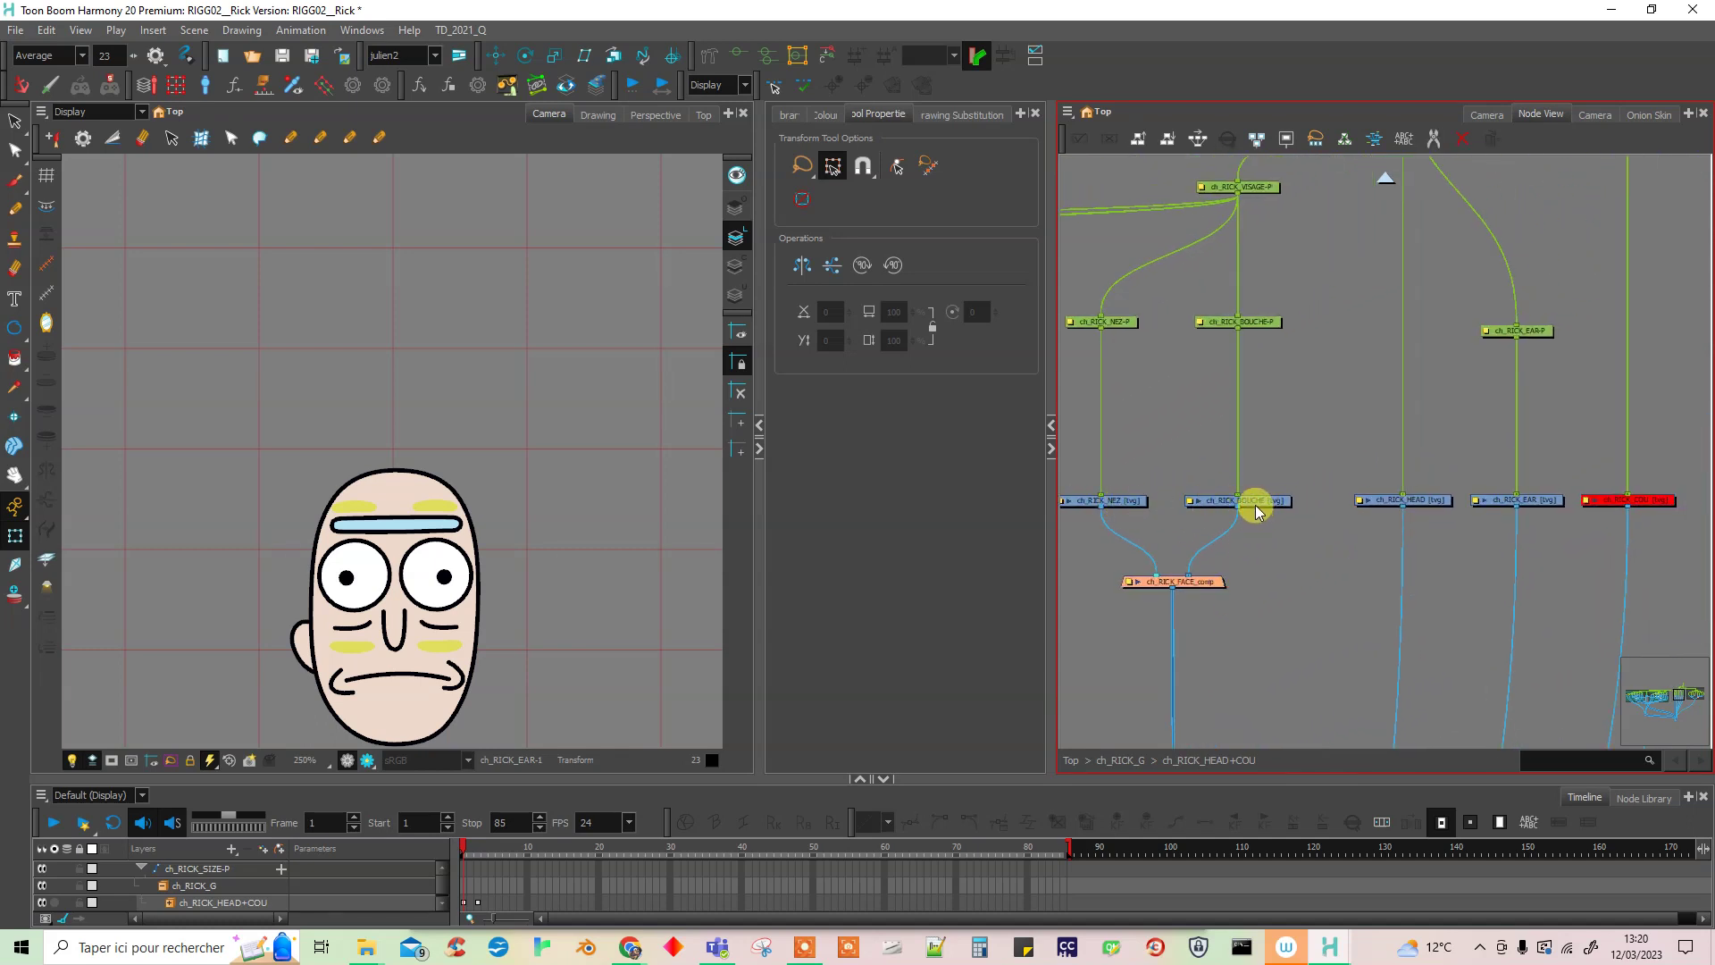
pyautogui.click(1257, 503)
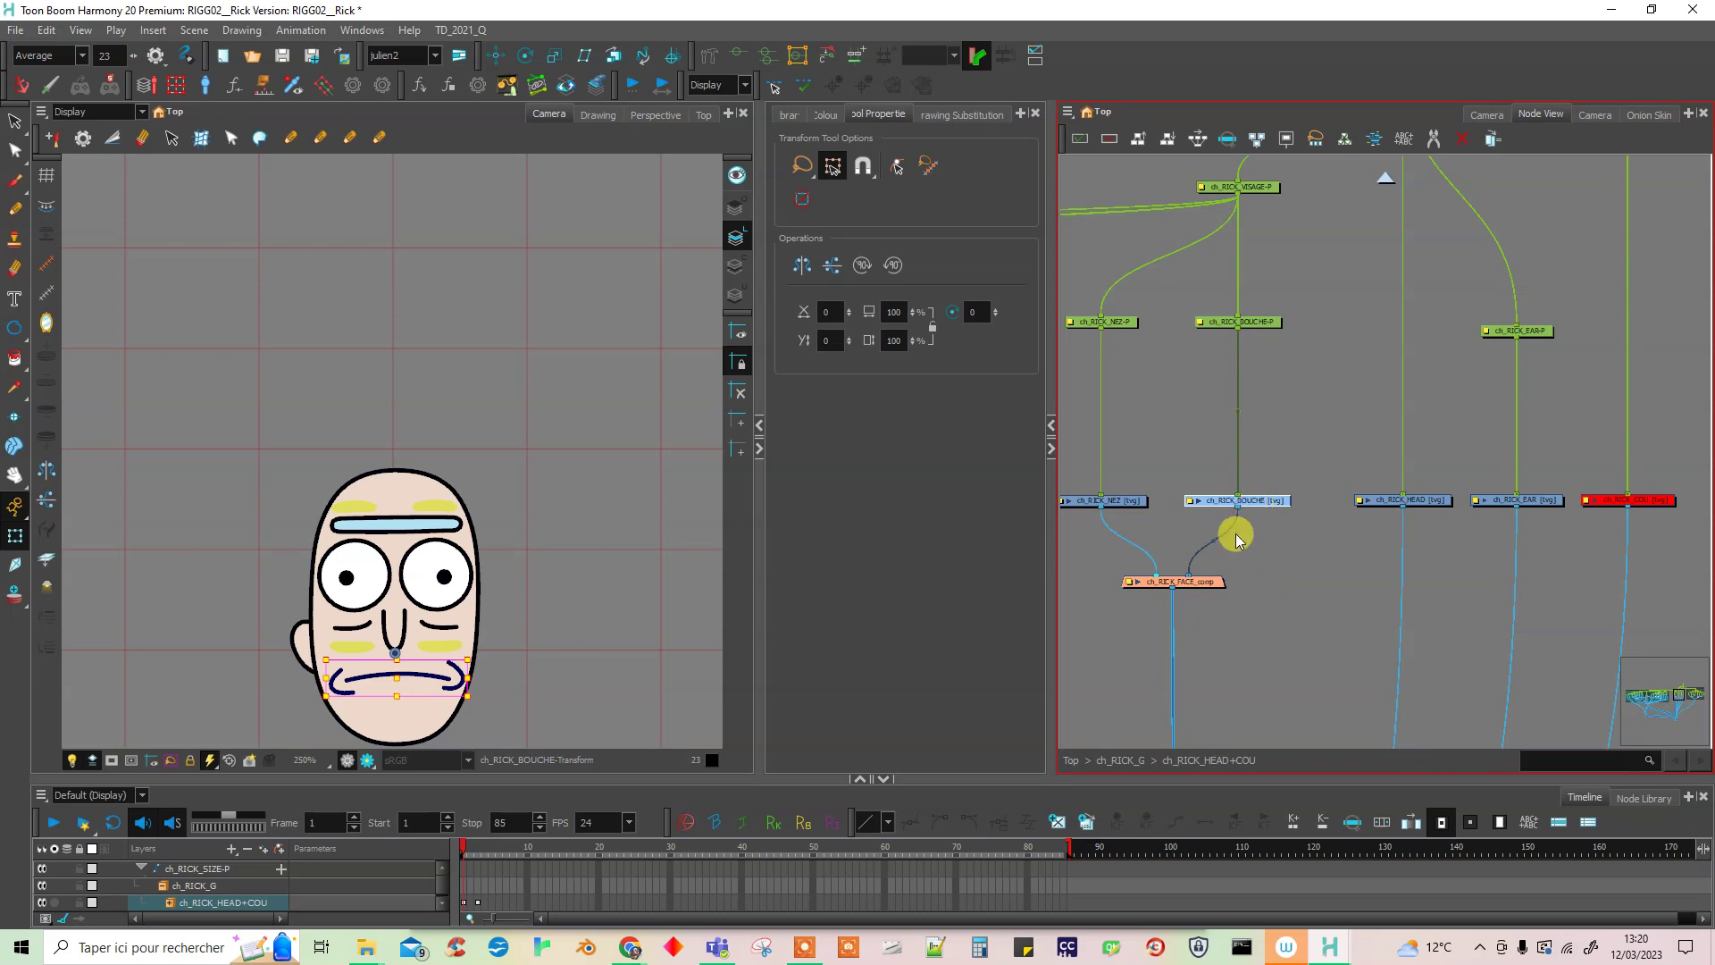
pyautogui.click(1537, 500)
pyautogui.moveTo(1251, 630); pyautogui.dragTo(1424, 626)
pyautogui.moveTo(1306, 614); pyautogui.dragTo(1499, 639)
pyautogui.click(1281, 533)
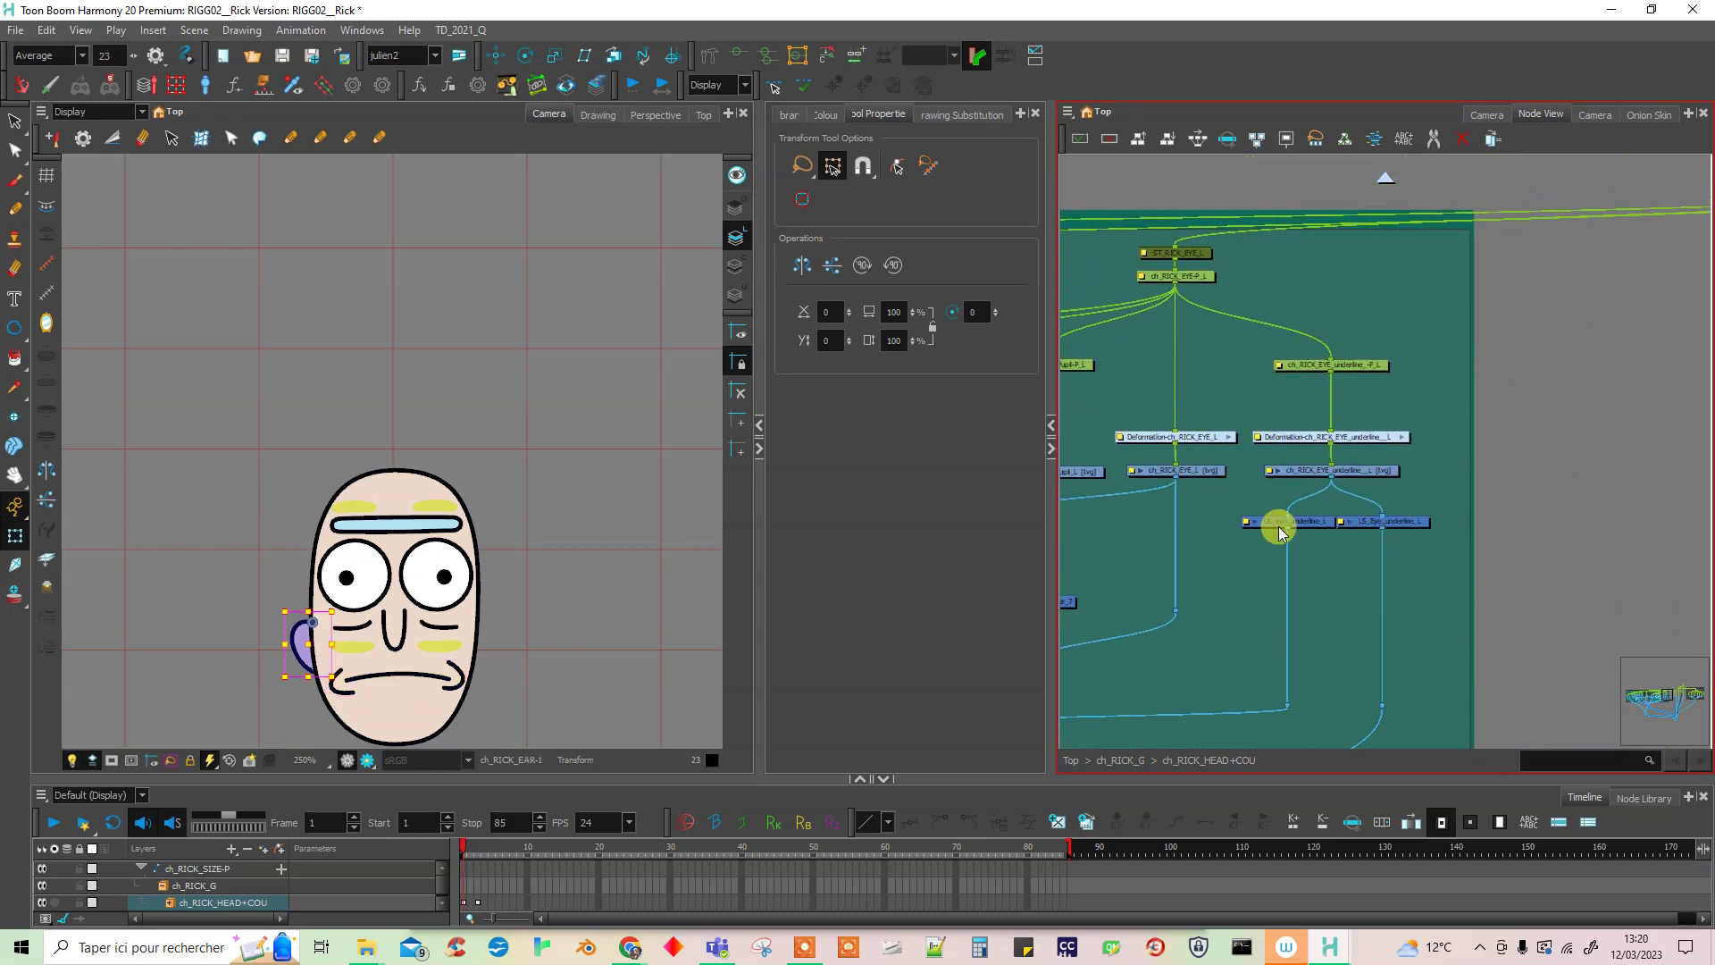
# - Examine the eye and EYEBROW node groups and follow their connections down to the shared composite
pyautogui.scroll(-5, 1269, 473)
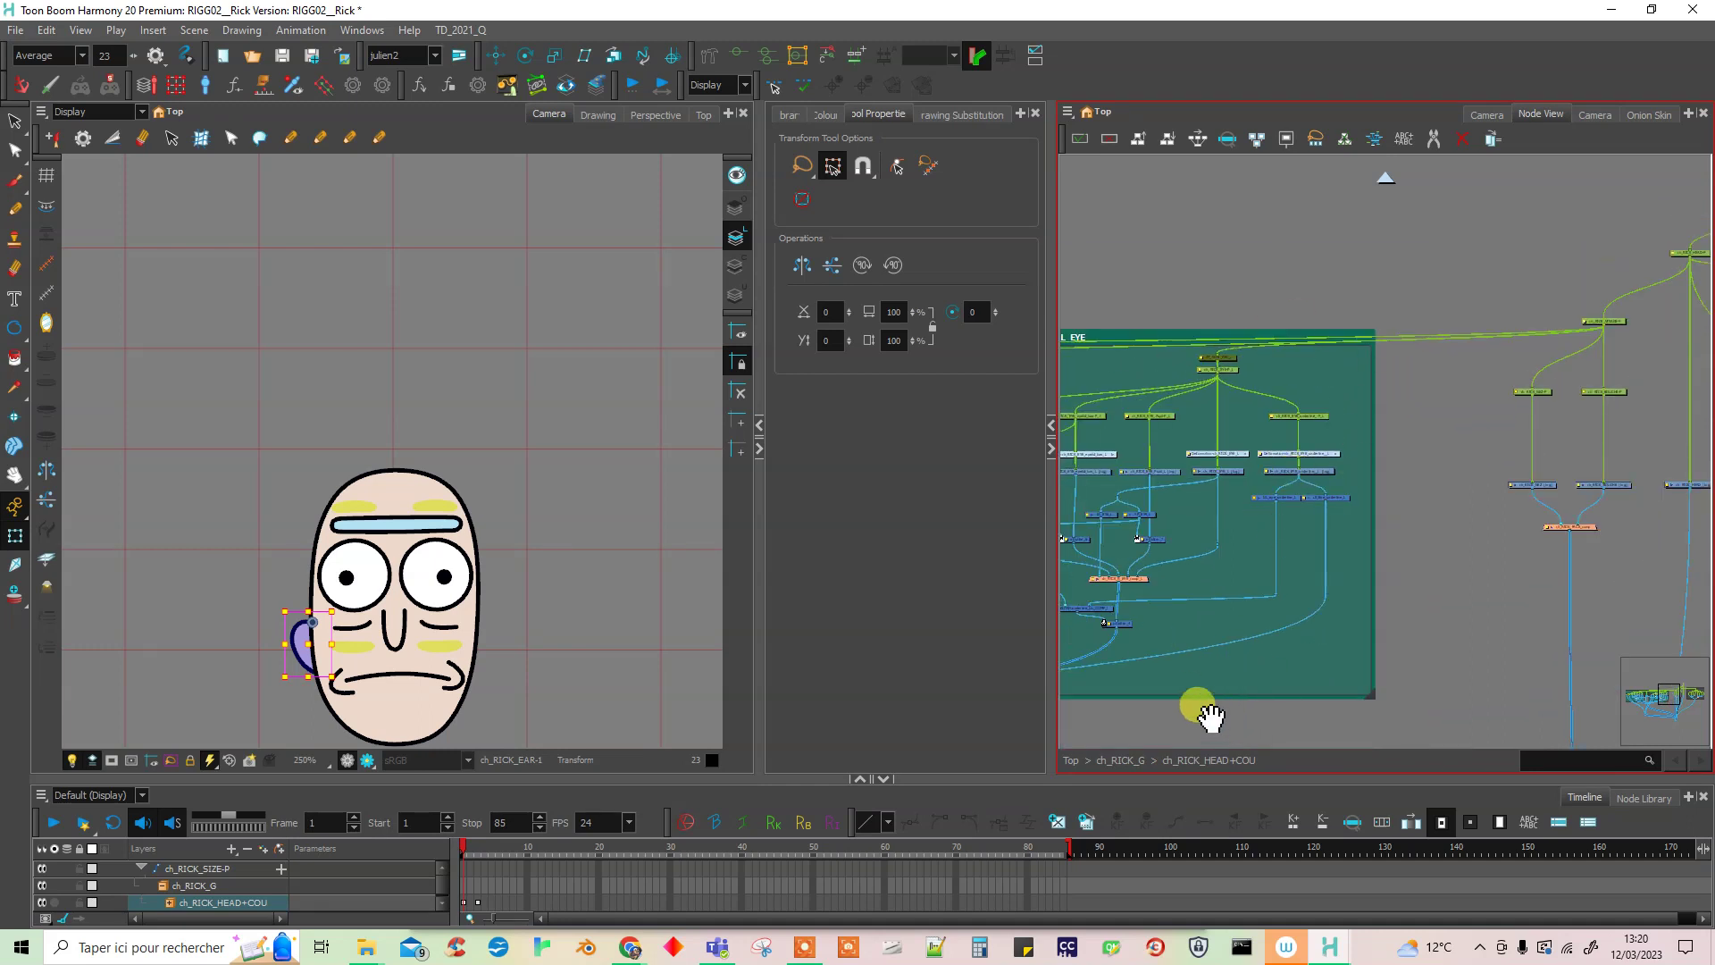
pyautogui.moveTo(1202, 706); pyautogui.dragTo(1448, 562)
pyautogui.moveTo(1300, 593); pyautogui.dragTo(1449, 621)
pyautogui.moveTo(1246, 577); pyautogui.dragTo(1352, 597)
pyautogui.moveTo(1405, 586); pyautogui.dragTo(1230, 649)
pyautogui.moveTo(1297, 609); pyautogui.dragTo(1237, 618)
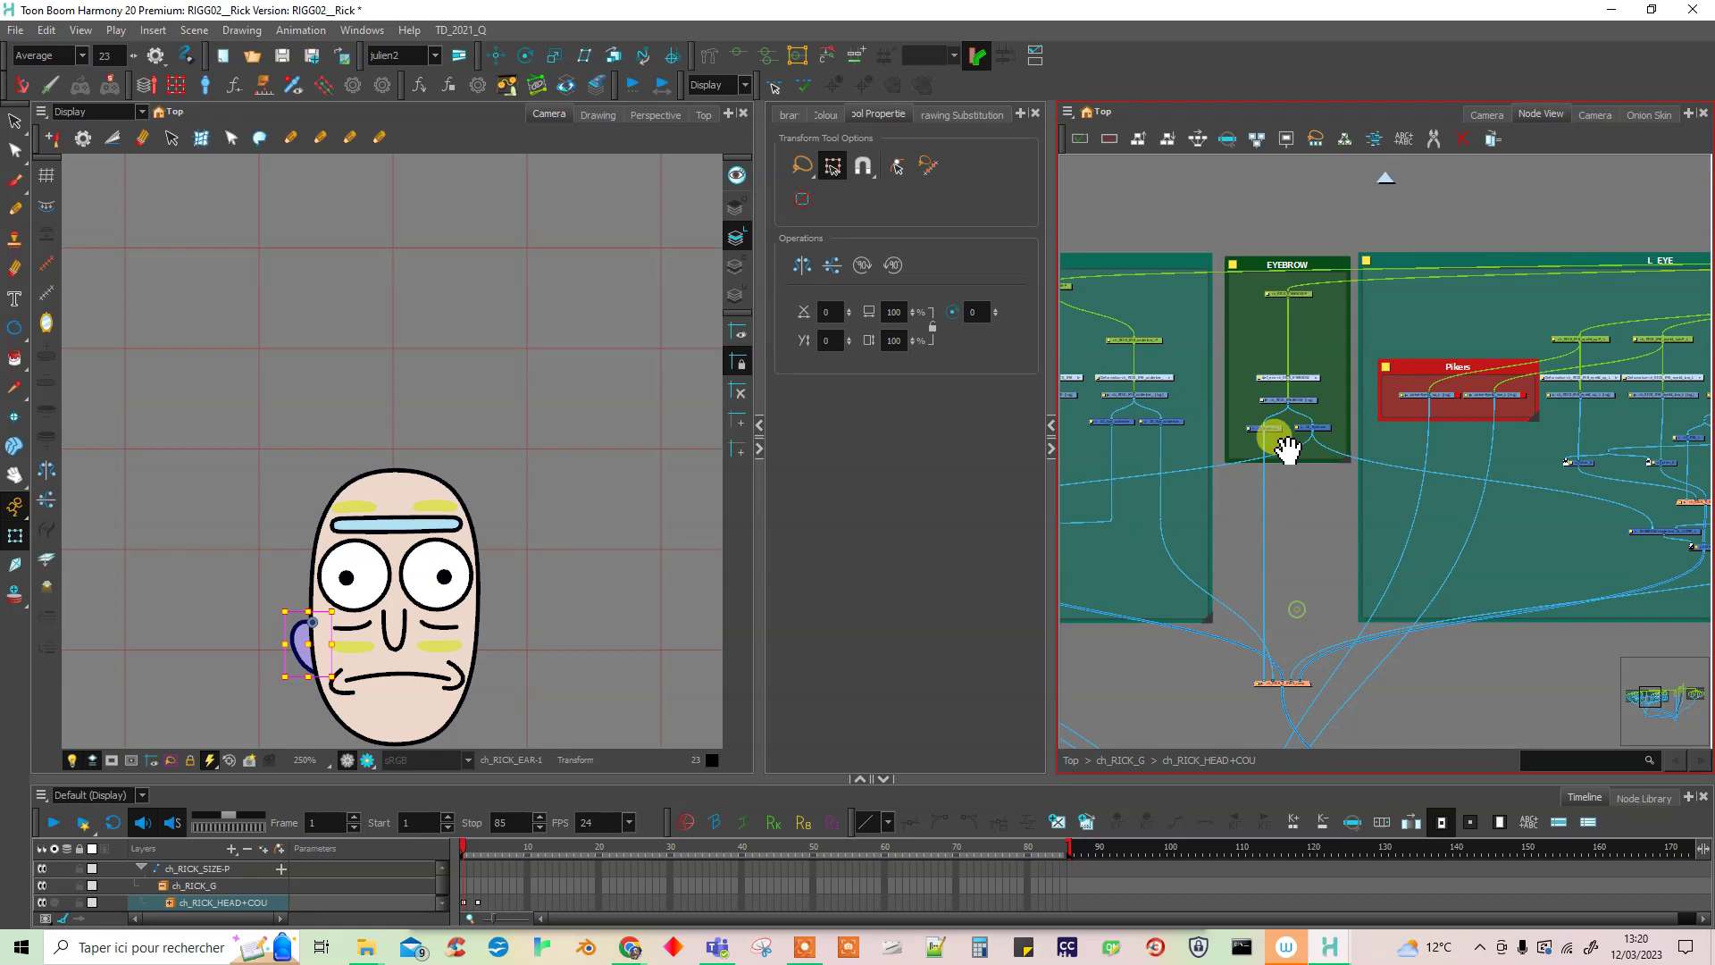
pyautogui.click(1034, 901)
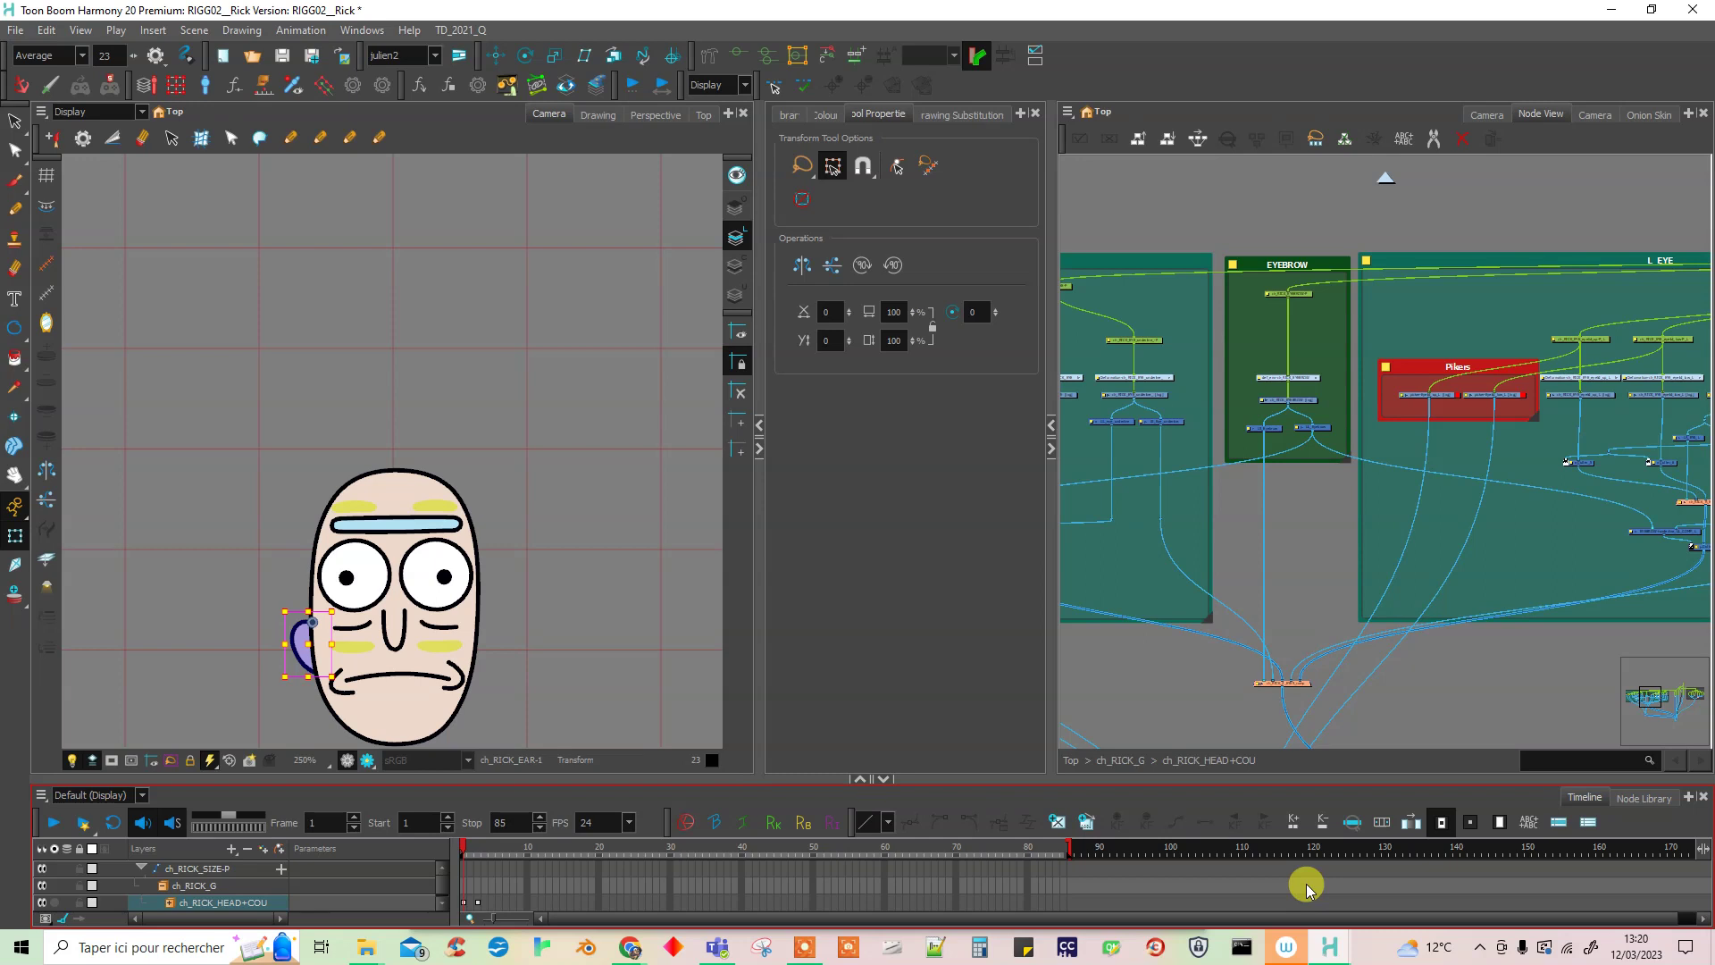
pyautogui.click(1372, 699)
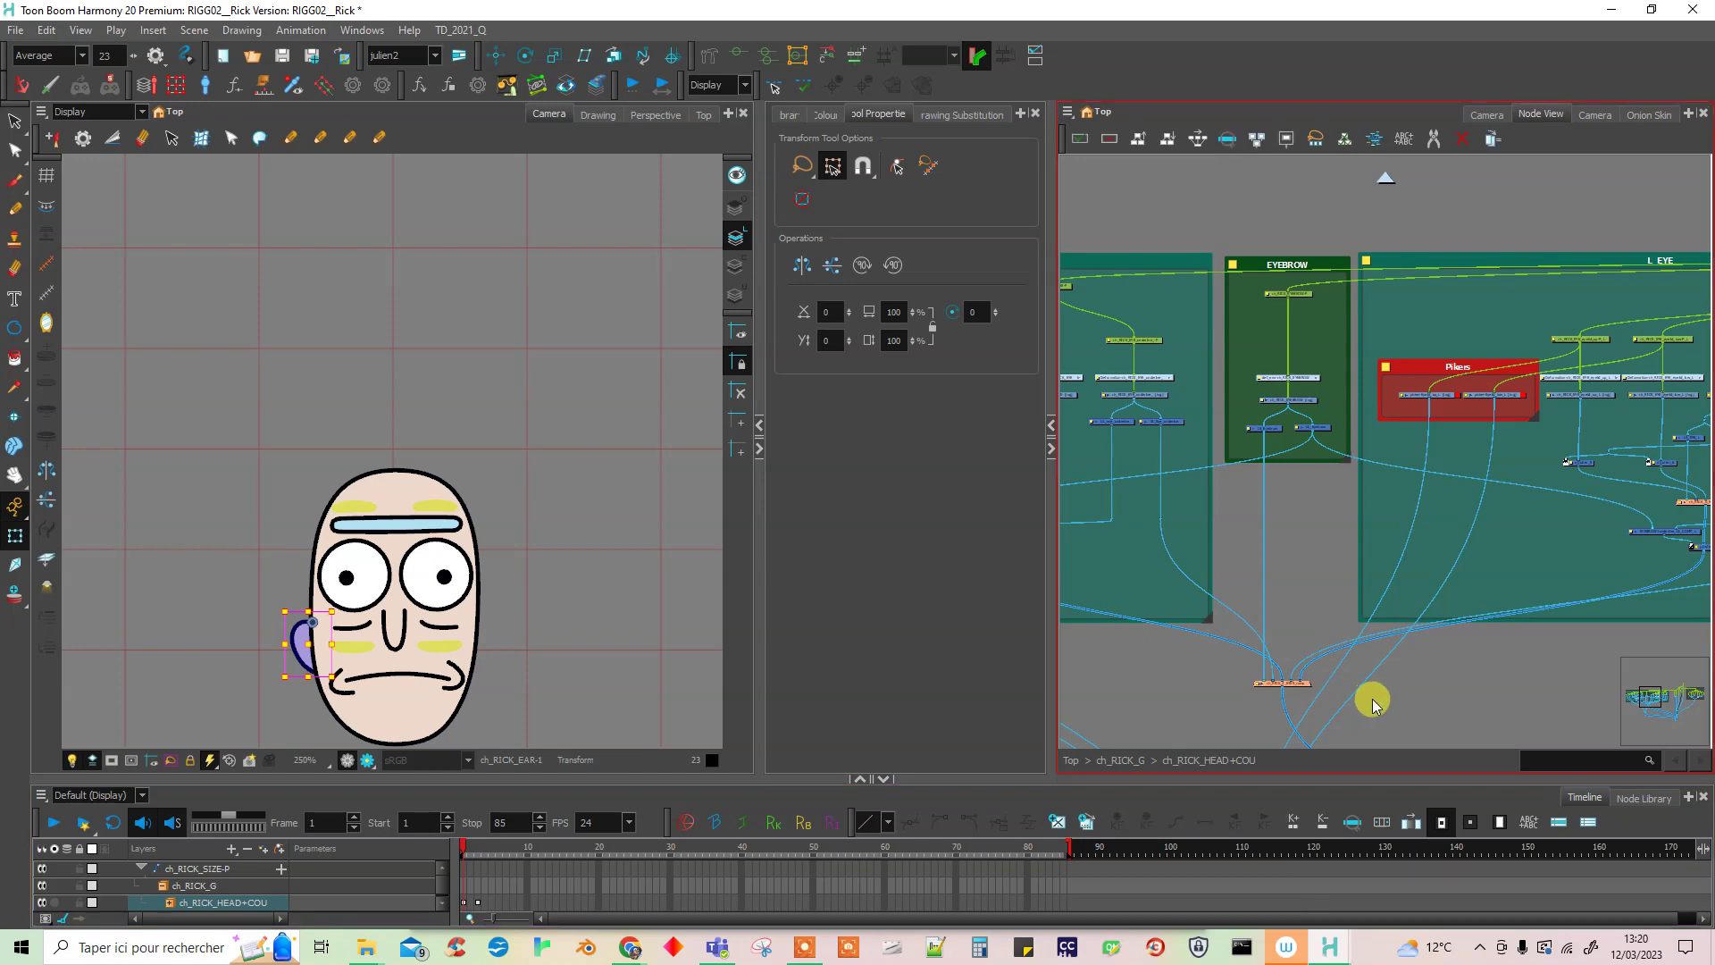
pyautogui.moveTo(1360, 655); pyautogui.dragTo(1354, 449)
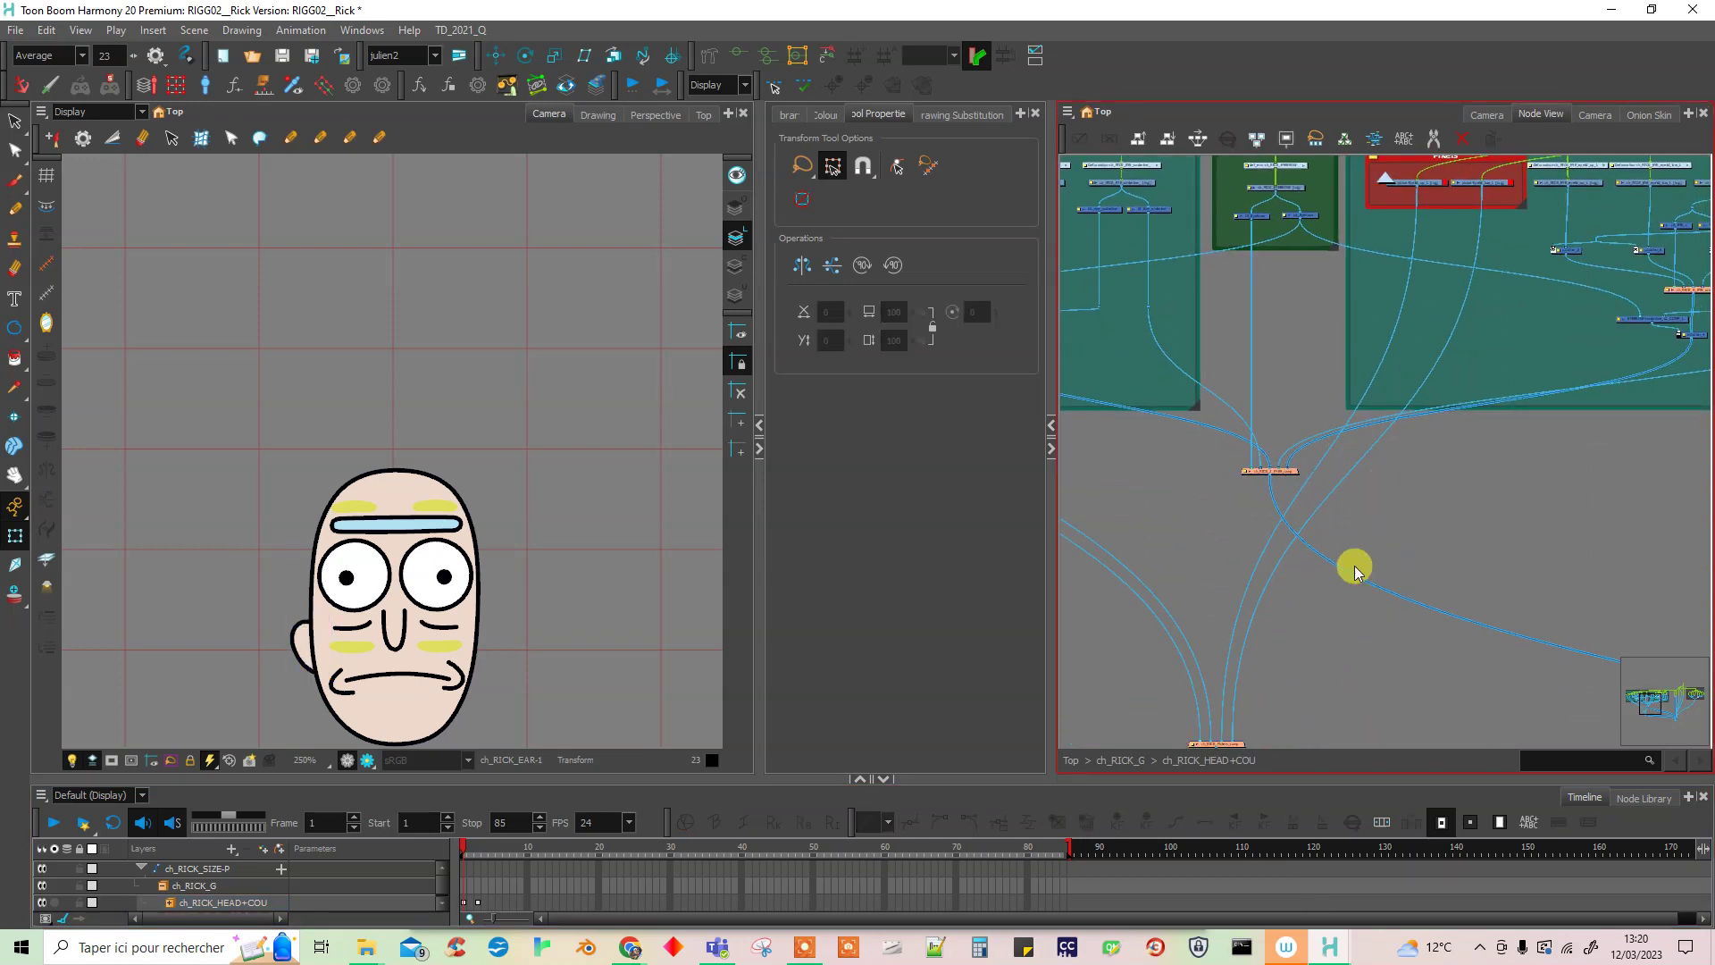
# - Widen the network view and move the ch_RICK_2_EYES_comp composite slightly lower, leaving room around it
pyautogui.moveTo(764, 620); pyautogui.dragTo(697, 620)
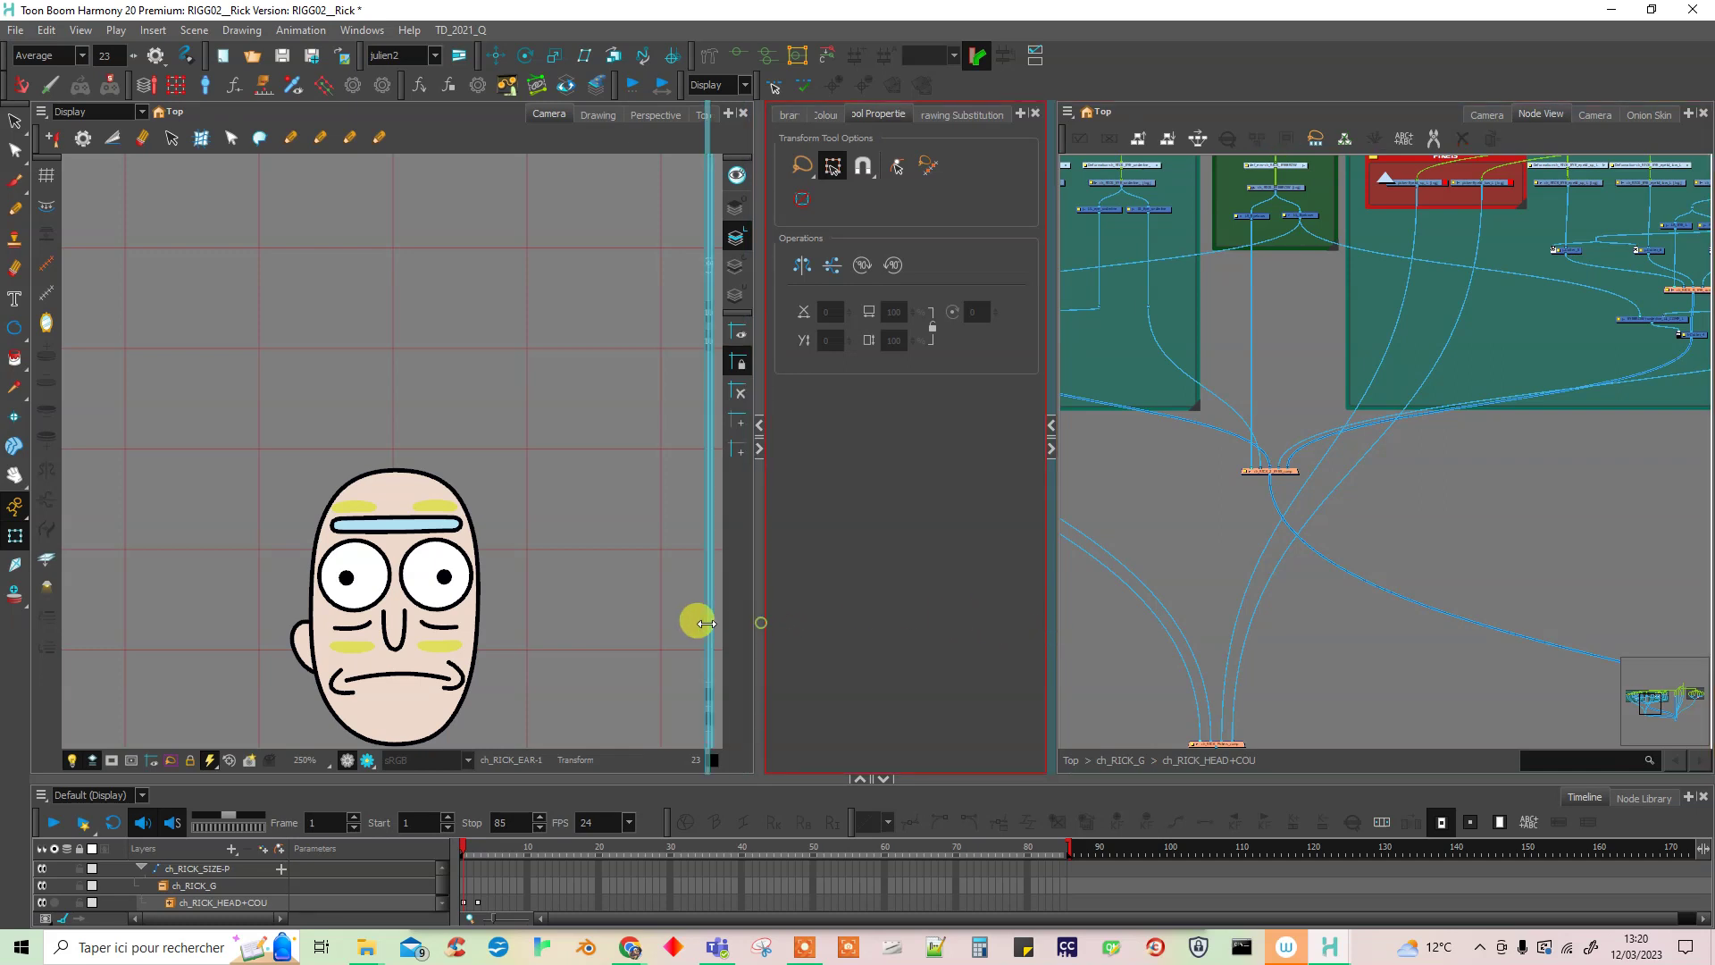
pyautogui.moveTo(1302, 525); pyautogui.dragTo(1411, 684)
pyautogui.click(1202, 357)
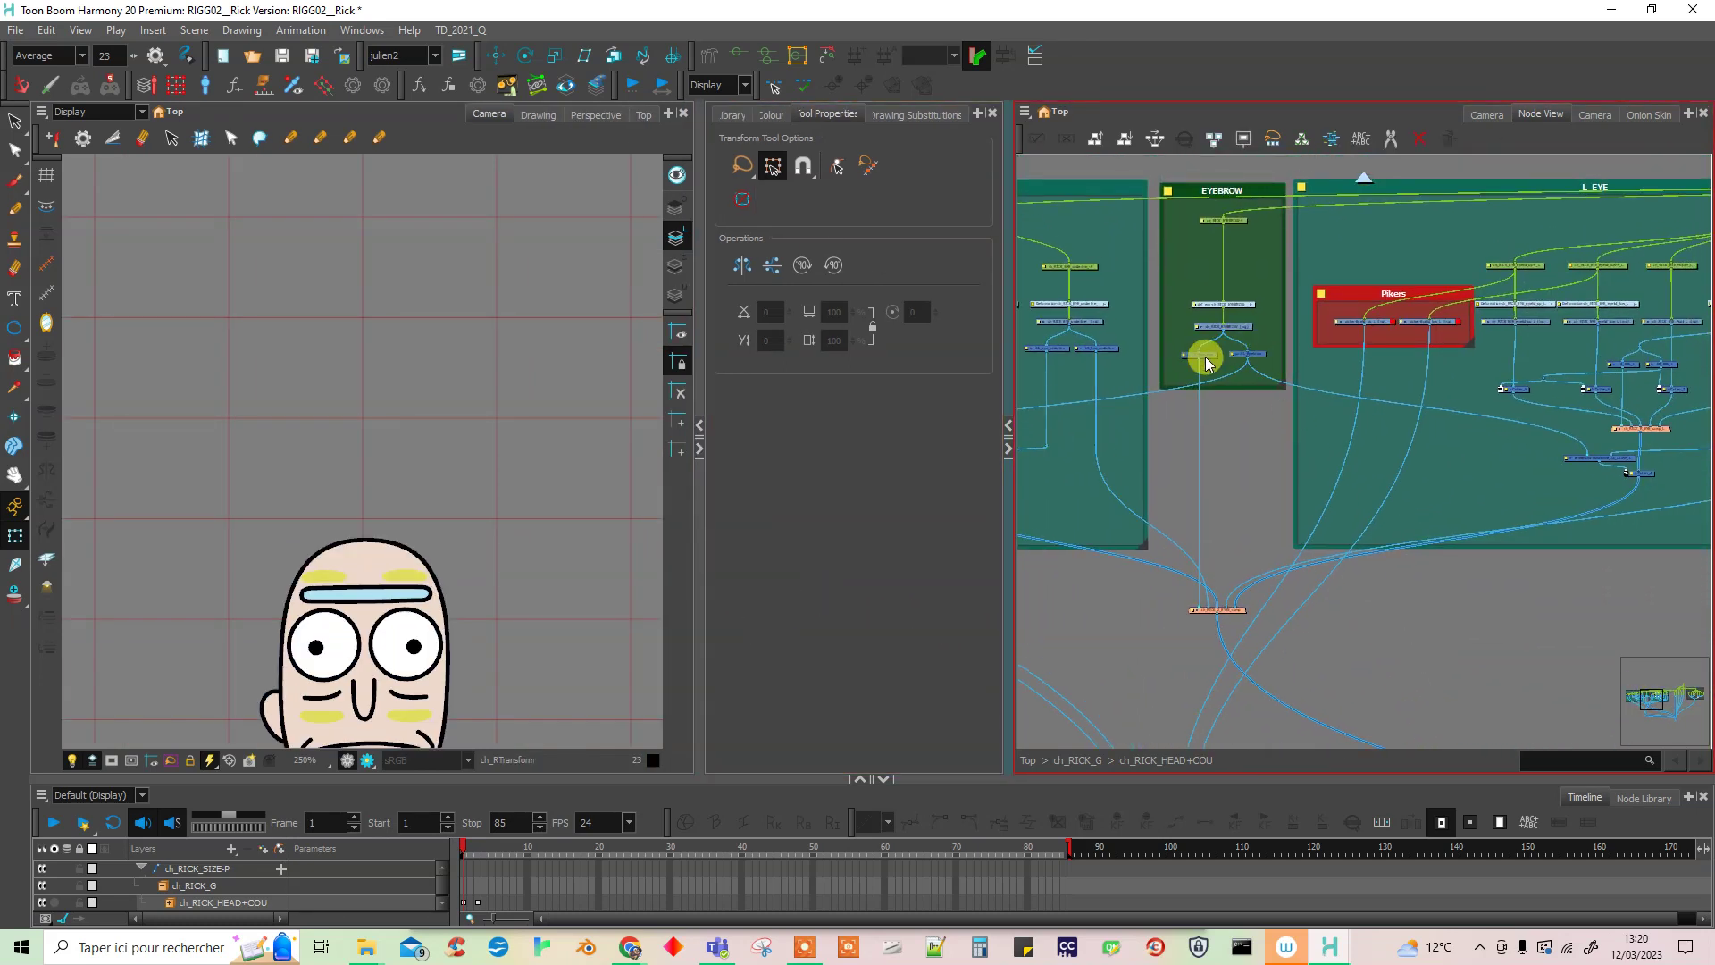
pyautogui.click(1233, 615)
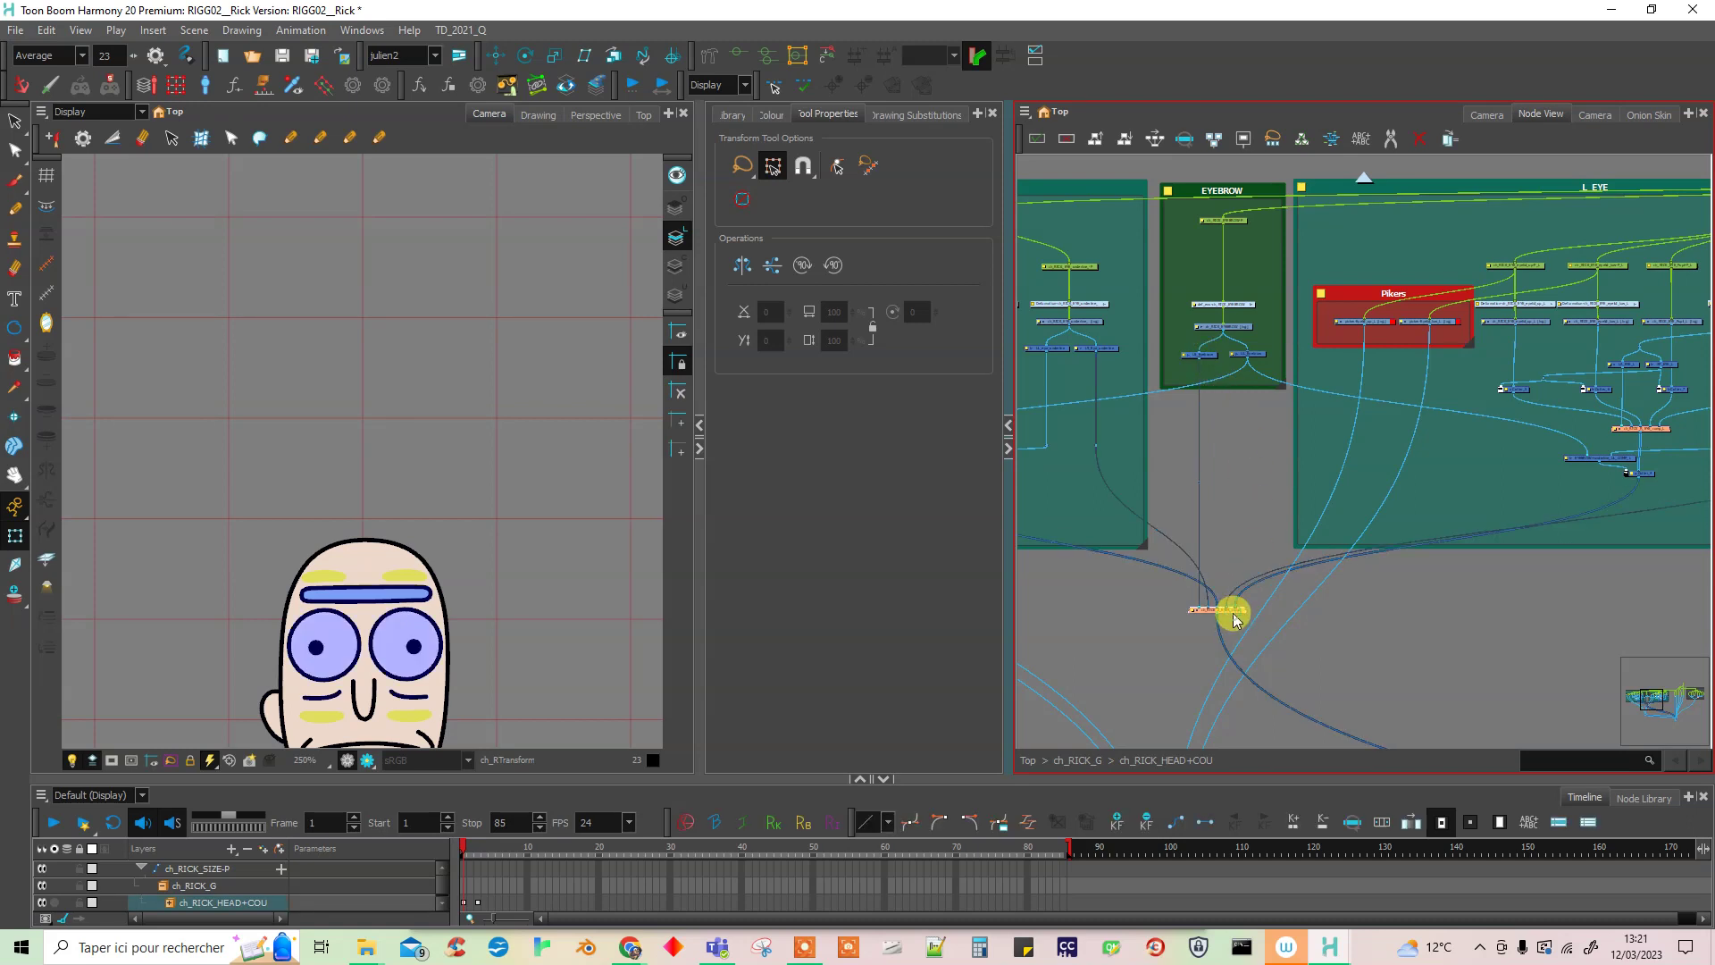
pyautogui.scroll(5, 1227, 626)
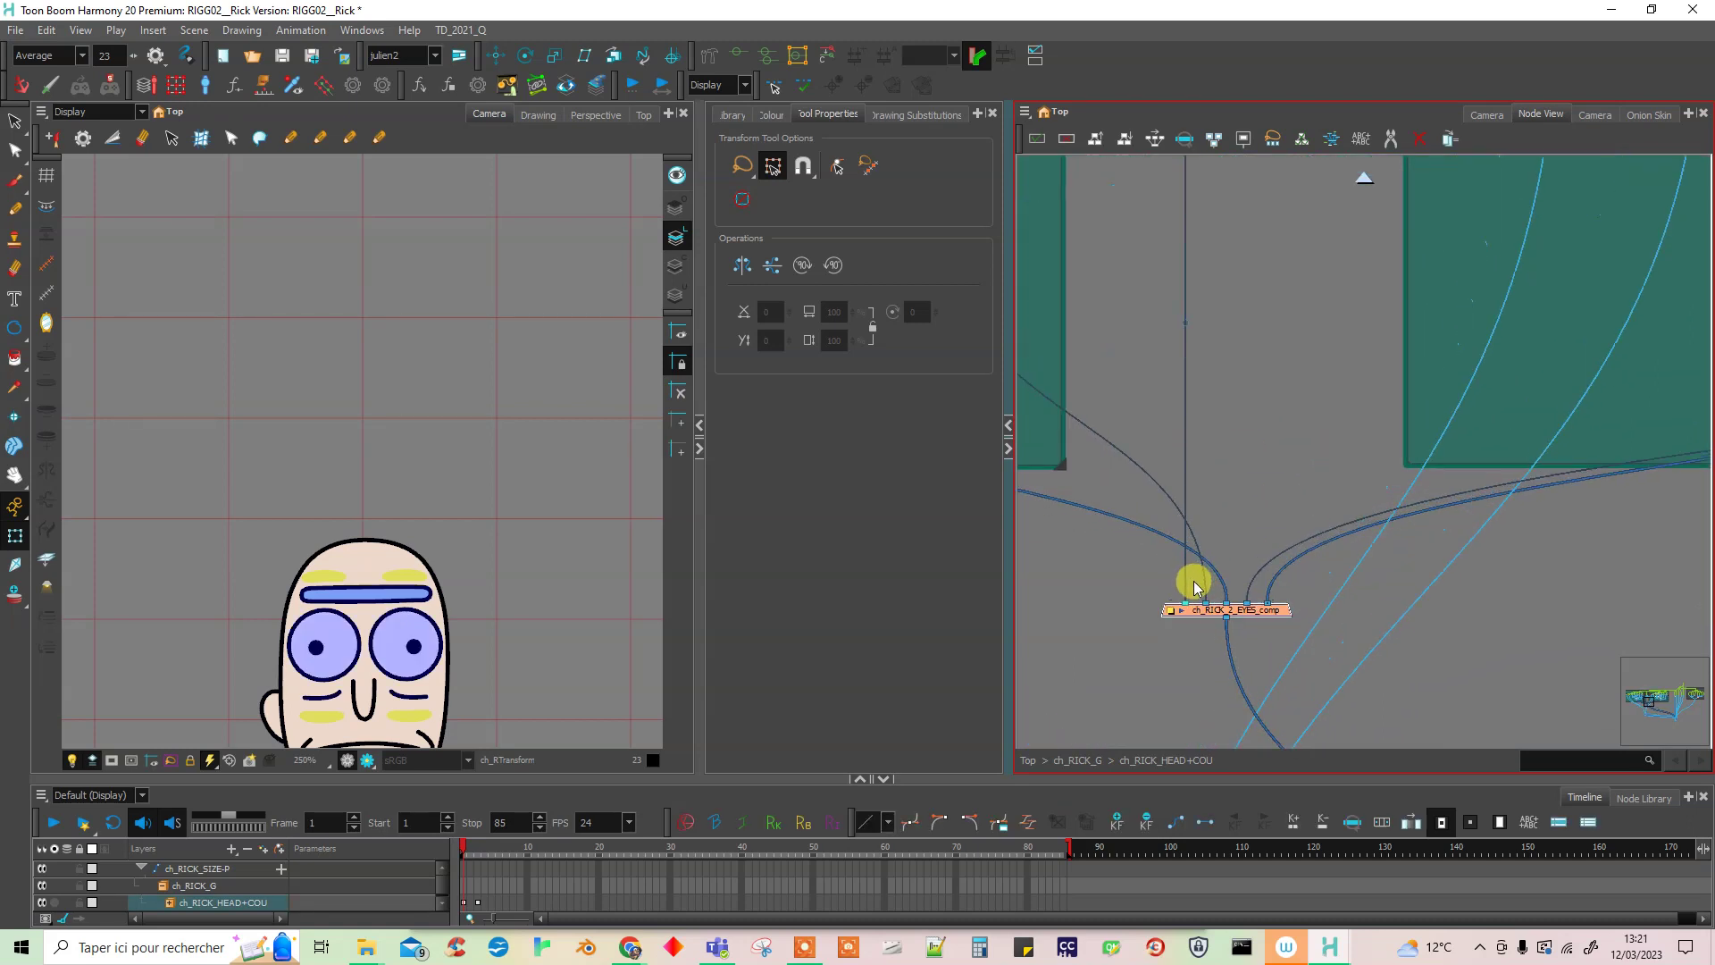
pyautogui.moveTo(1258, 612); pyautogui.dragTo(1261, 644)
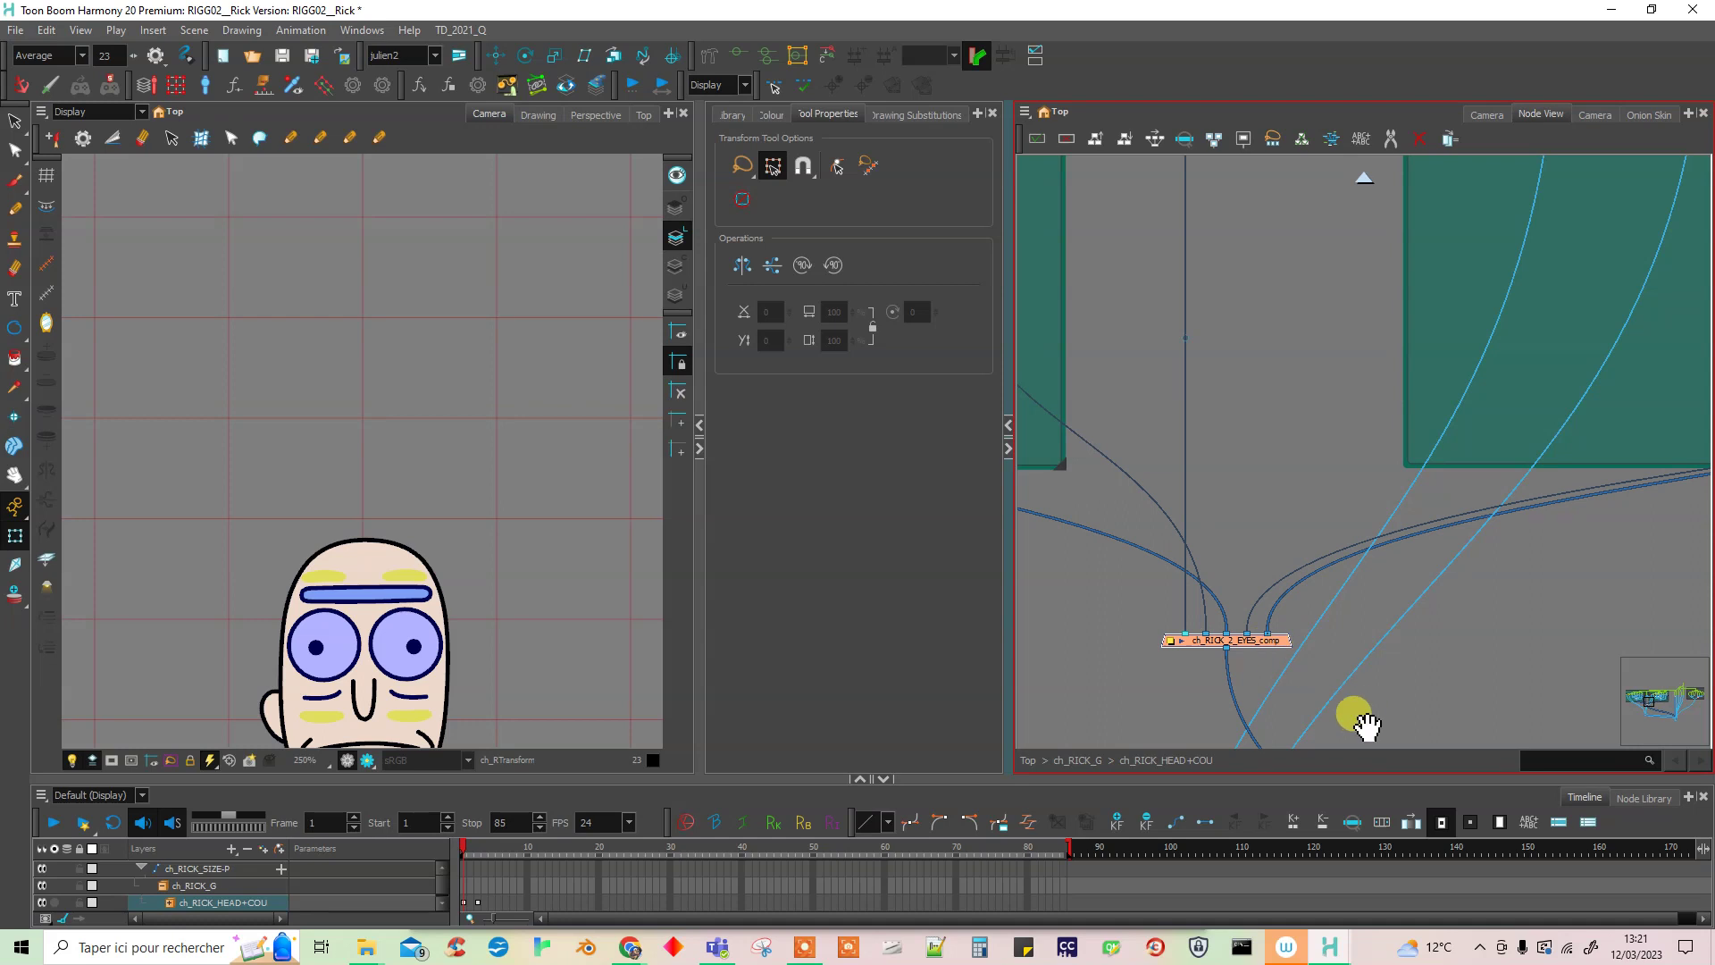
pyautogui.moveTo(1360, 717); pyautogui.dragTo(1394, 536)
pyautogui.moveTo(1416, 608); pyautogui.dragTo(1402, 613)
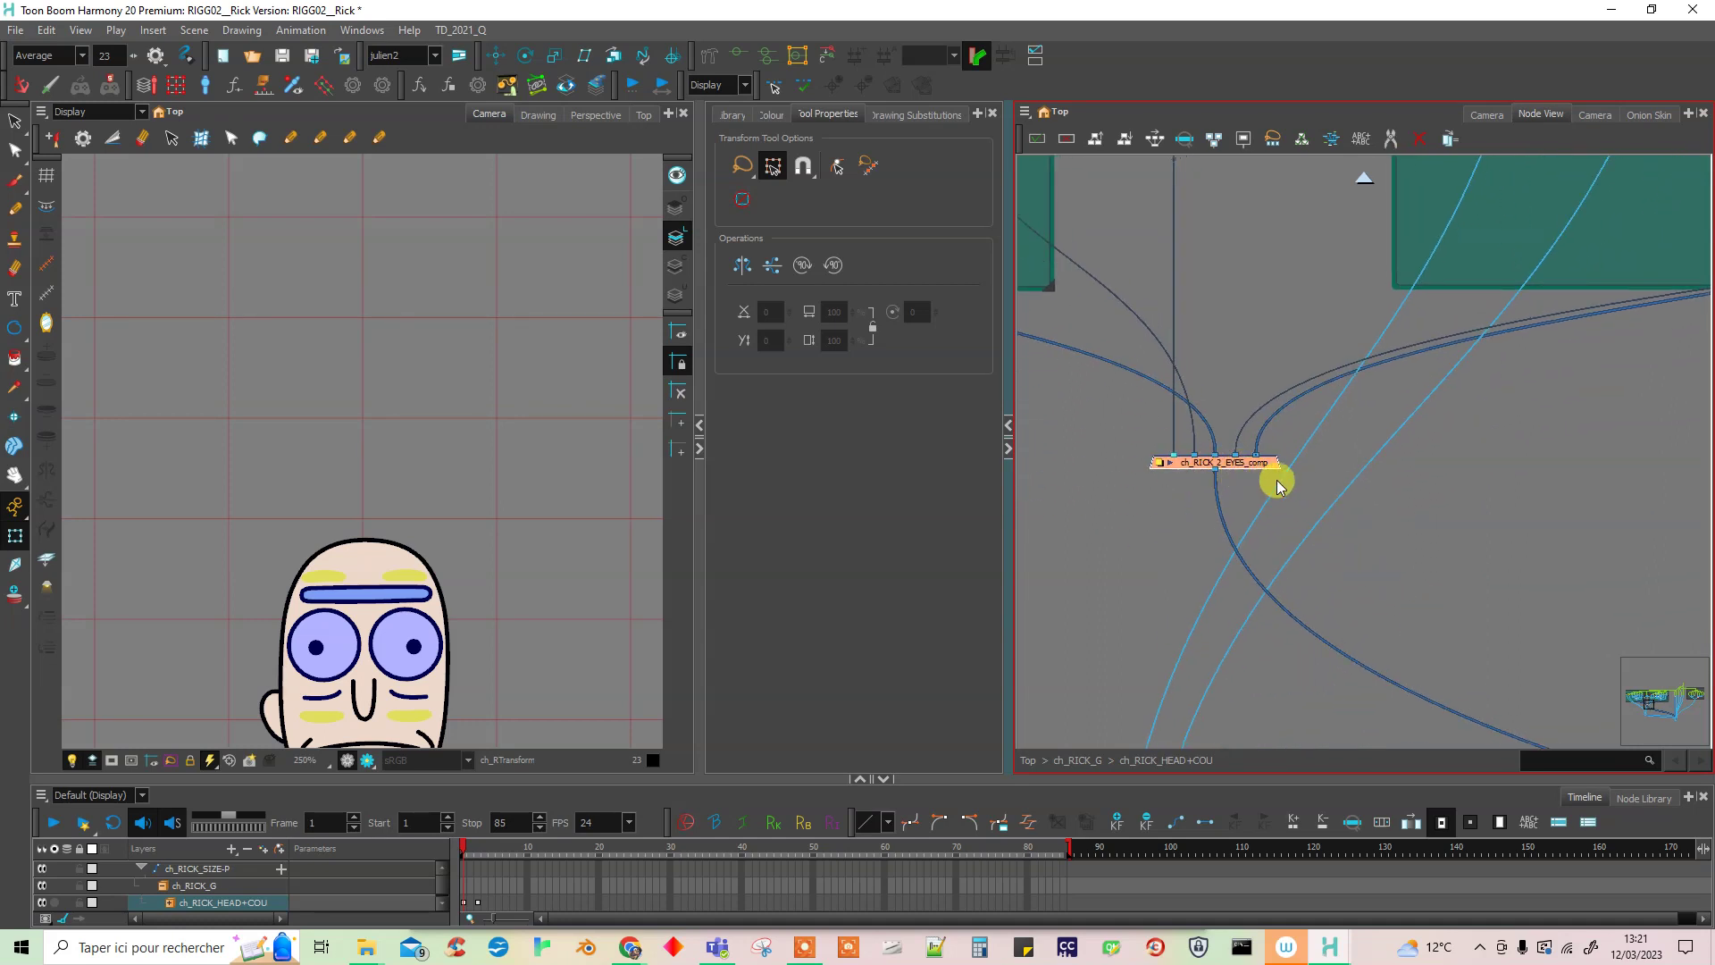
# - Duplicate ch_RICK_2_EYES_comp below the original, and connect the eyebrow and the original composite into the copy
pyautogui.hotkey('ctrl', 'v')
pyautogui.moveTo(1437, 502); pyautogui.dragTo(1251, 602)
pyautogui.moveTo(1172, 451); pyautogui.dragTo(1172, 589)
pyautogui.moveTo(1260, 464); pyautogui.dragTo(1318, 433)
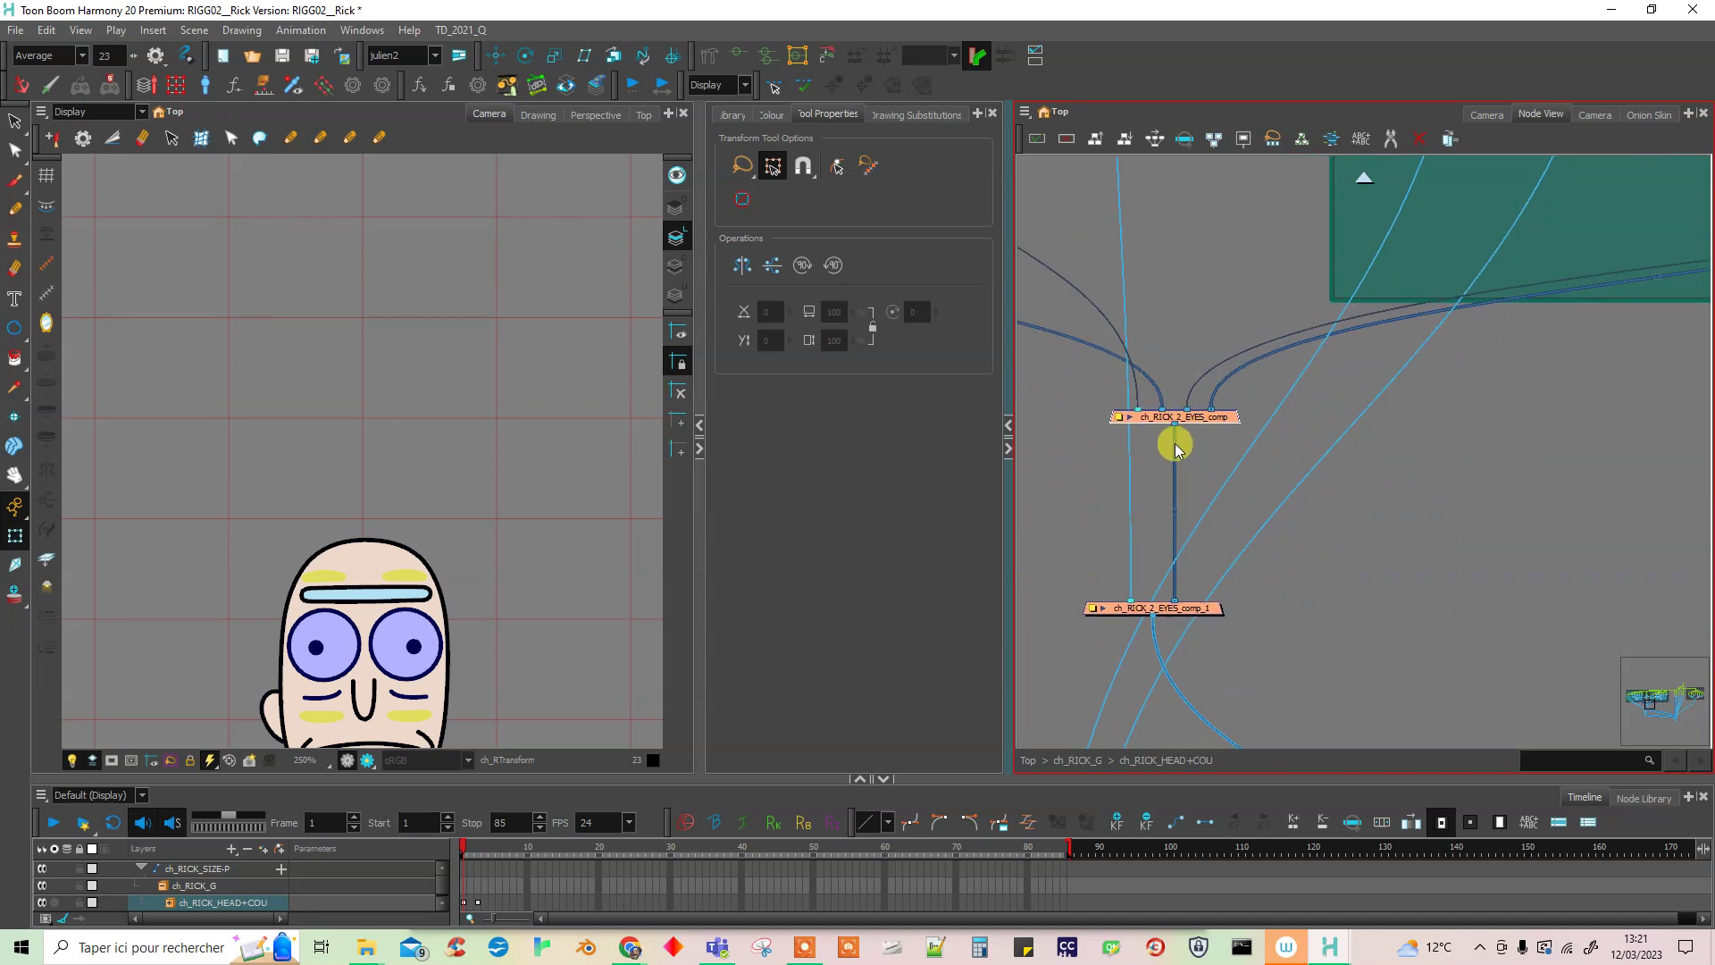
pyautogui.click(1188, 622)
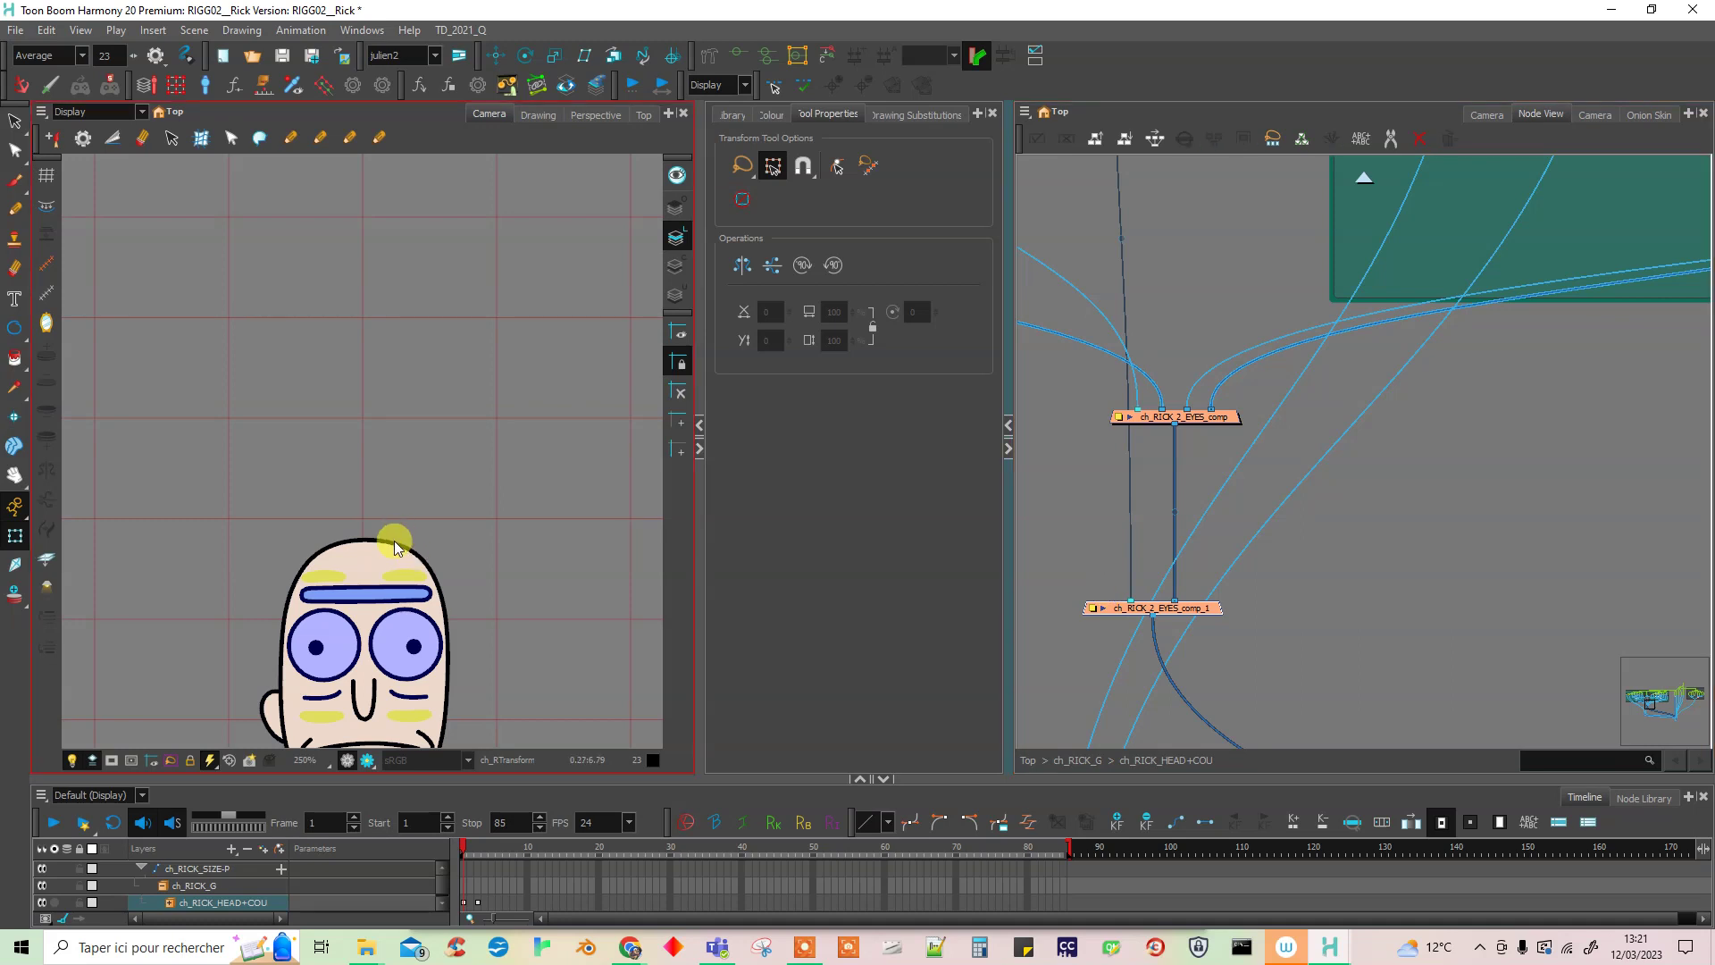
pyautogui.click(1315, 533)
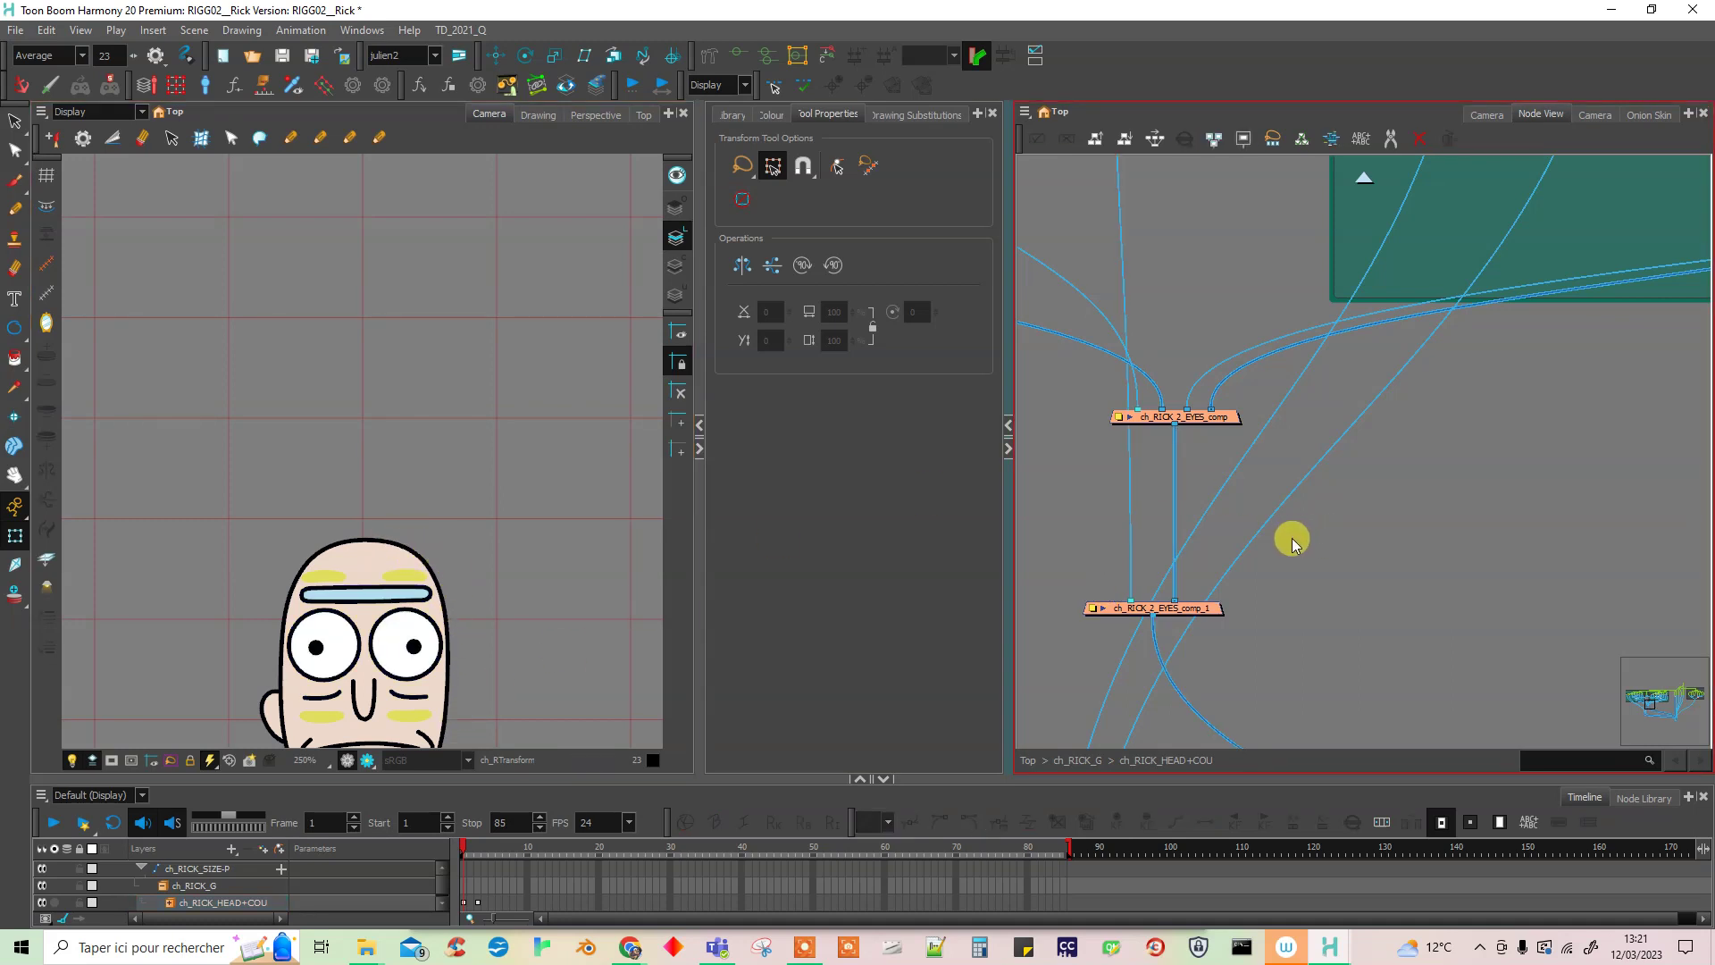
# - Add a Cutter node and insert it between ch_RICK_2_EYES_comp and ch_RICK_2_EYES_comp_1
pyautogui.press('Tab')
pyautogui.write('cutt')
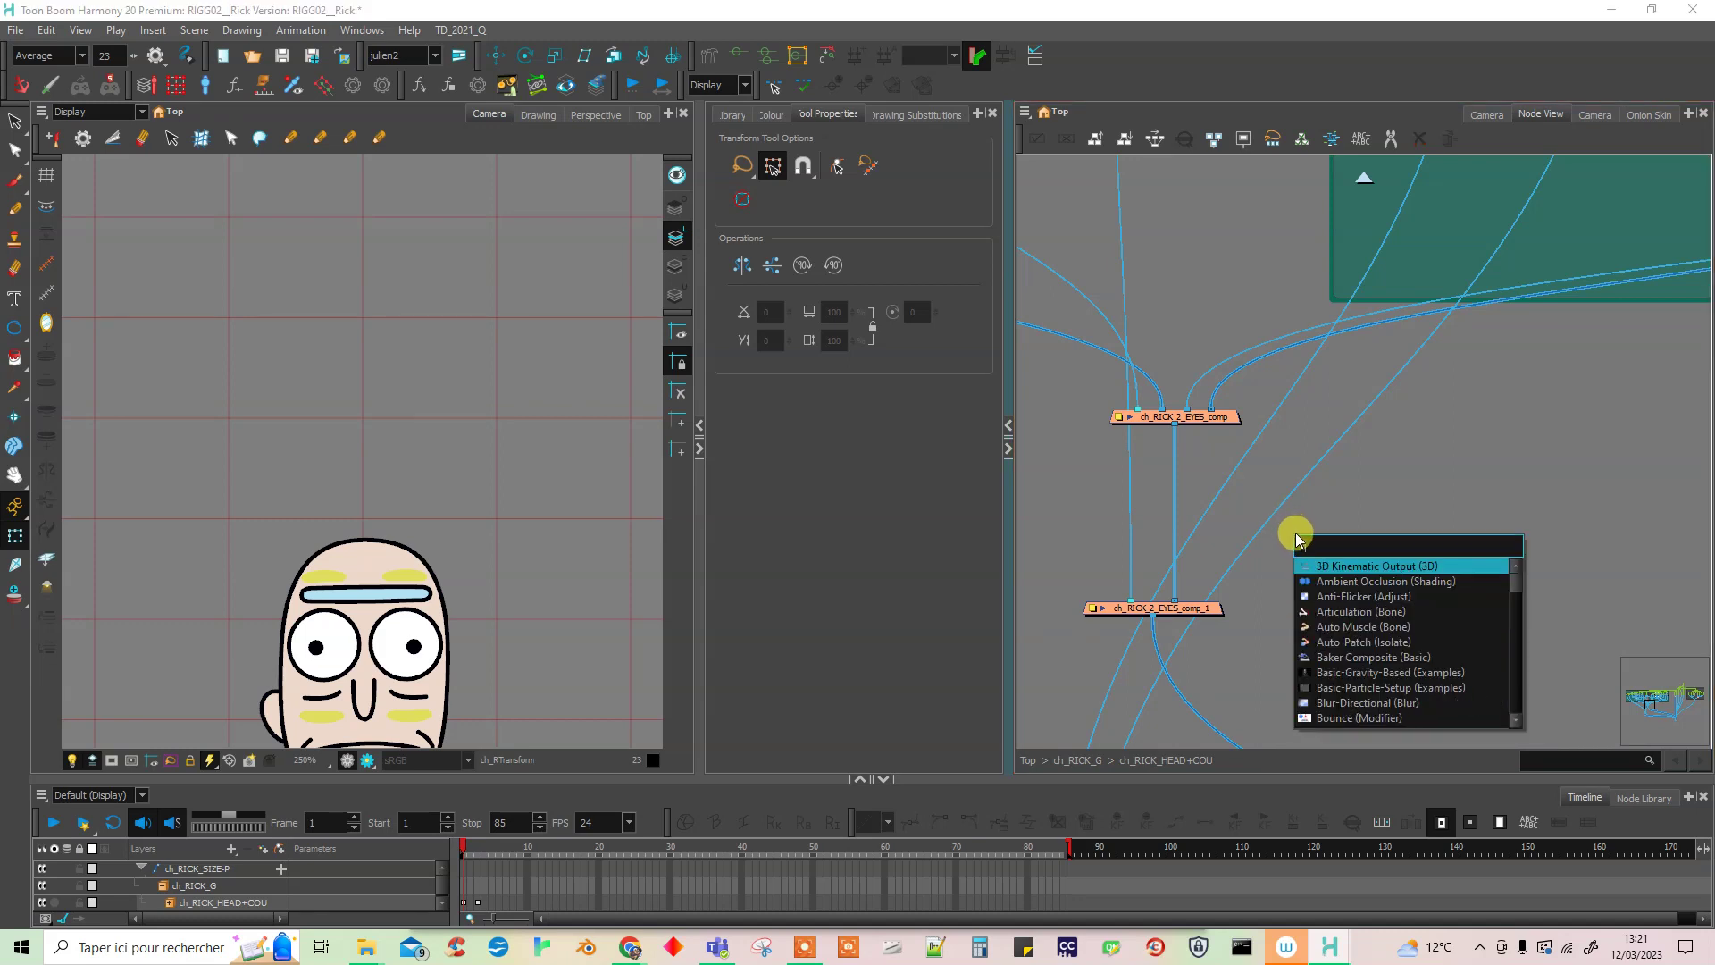
pyautogui.click(1384, 566)
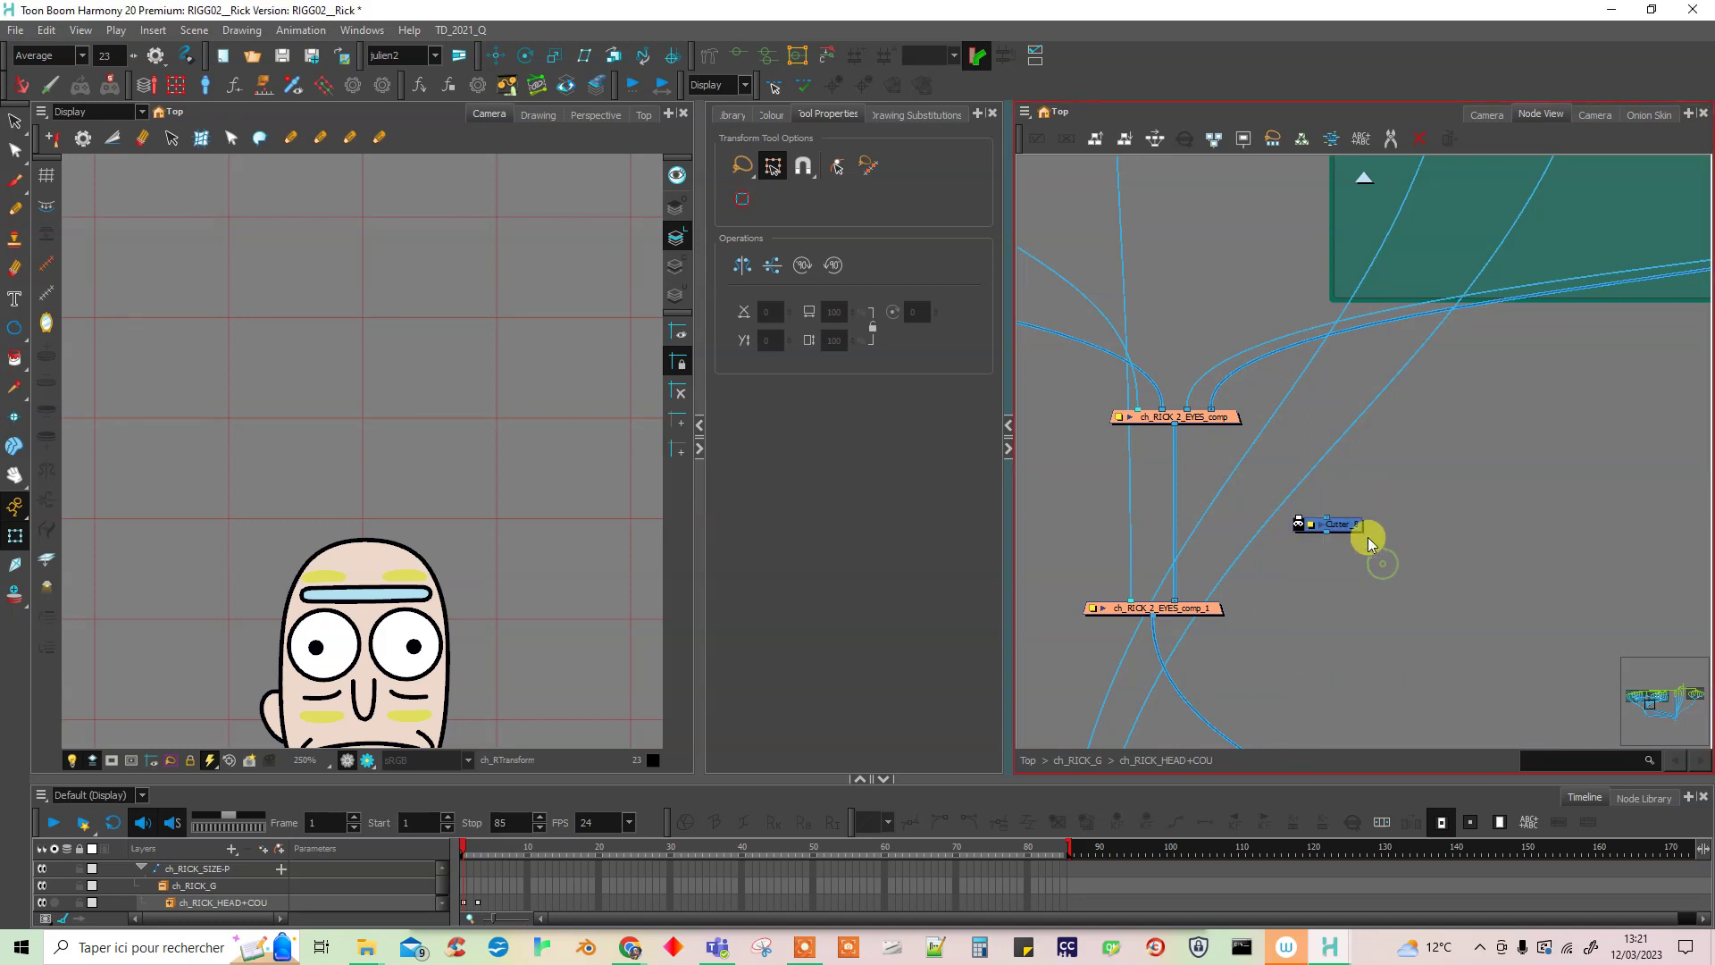
pyautogui.click(1193, 494)
pyautogui.click(1283, 537)
pyautogui.moveTo(1193, 496); pyautogui.dragTo(1193, 504)
pyautogui.moveTo(538, 660); pyautogui.dragTo(573, 569)
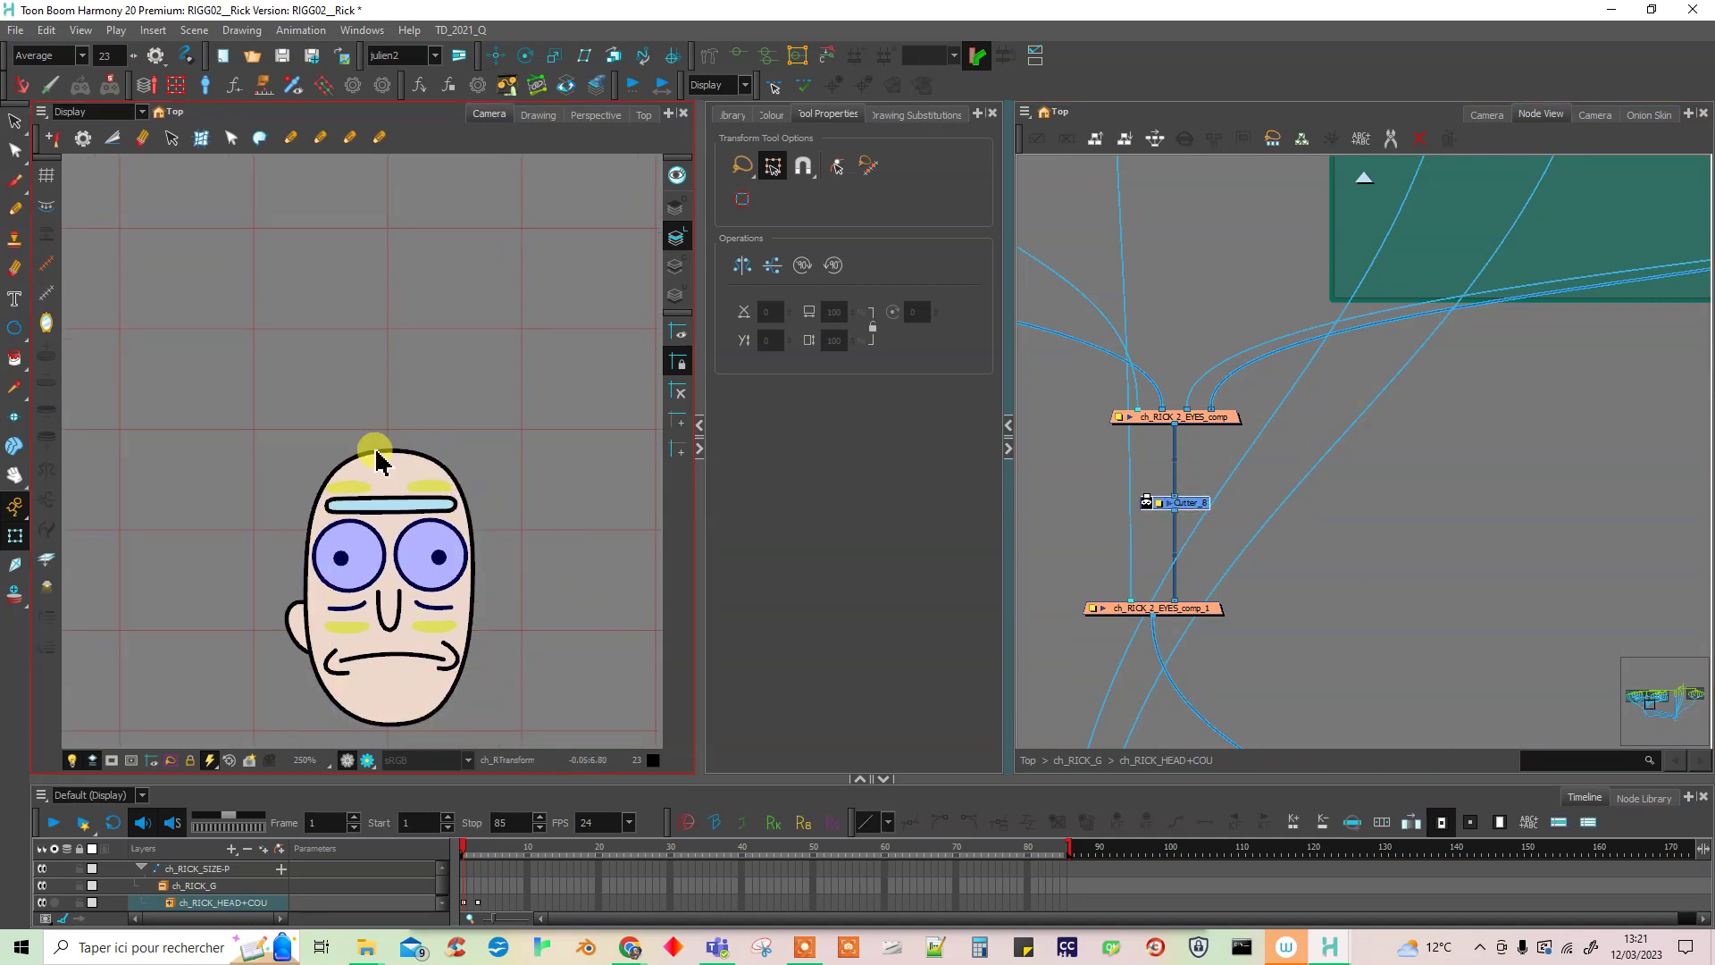
pyautogui.scroll(3, 360, 497)
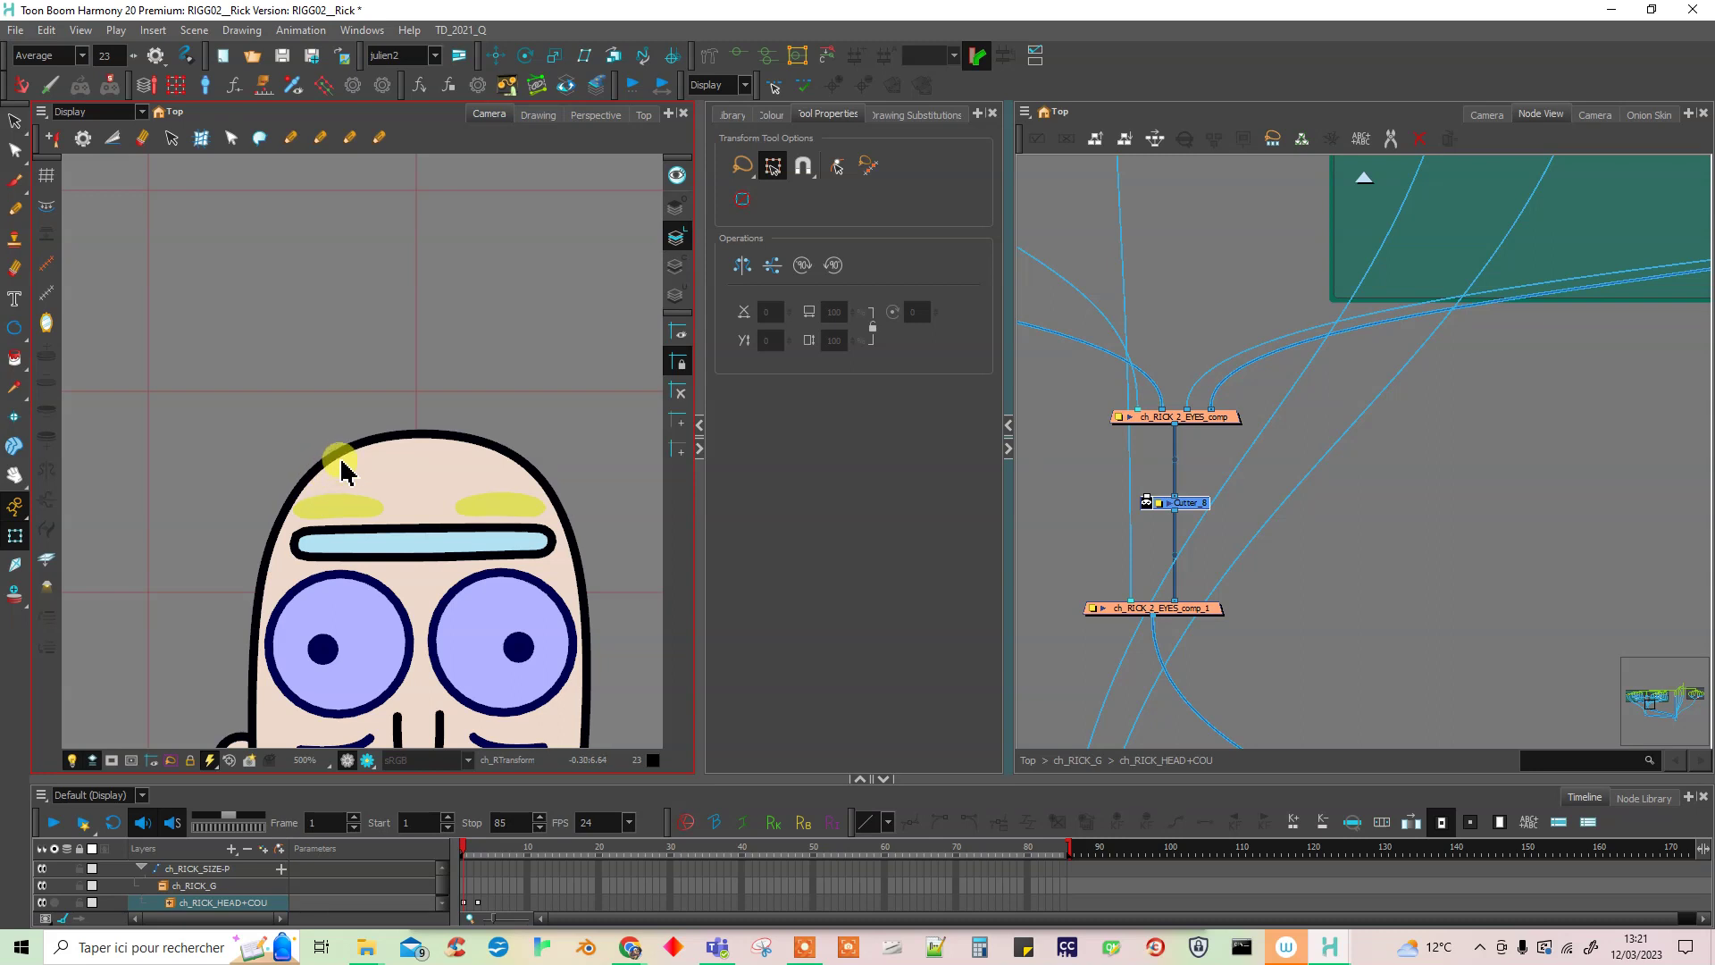
# - Examine the ch_RICK_HEAD drawing's separate art layers in the camera view, ending on its line art
pyautogui.scroll(-3, 1320, 521)
pyautogui.click(1402, 549)
pyautogui.moveTo(1465, 525); pyautogui.dragTo(1064, 615)
pyautogui.moveTo(1472, 543); pyautogui.dragTo(1145, 635)
pyautogui.scroll(-2, 1257, 563)
pyautogui.scroll(4, 1303, 382)
pyautogui.click(1255, 391)
pyautogui.click(15, 125)
pyautogui.click(679, 266)
pyautogui.click(682, 239)
pyautogui.click(1359, 541)
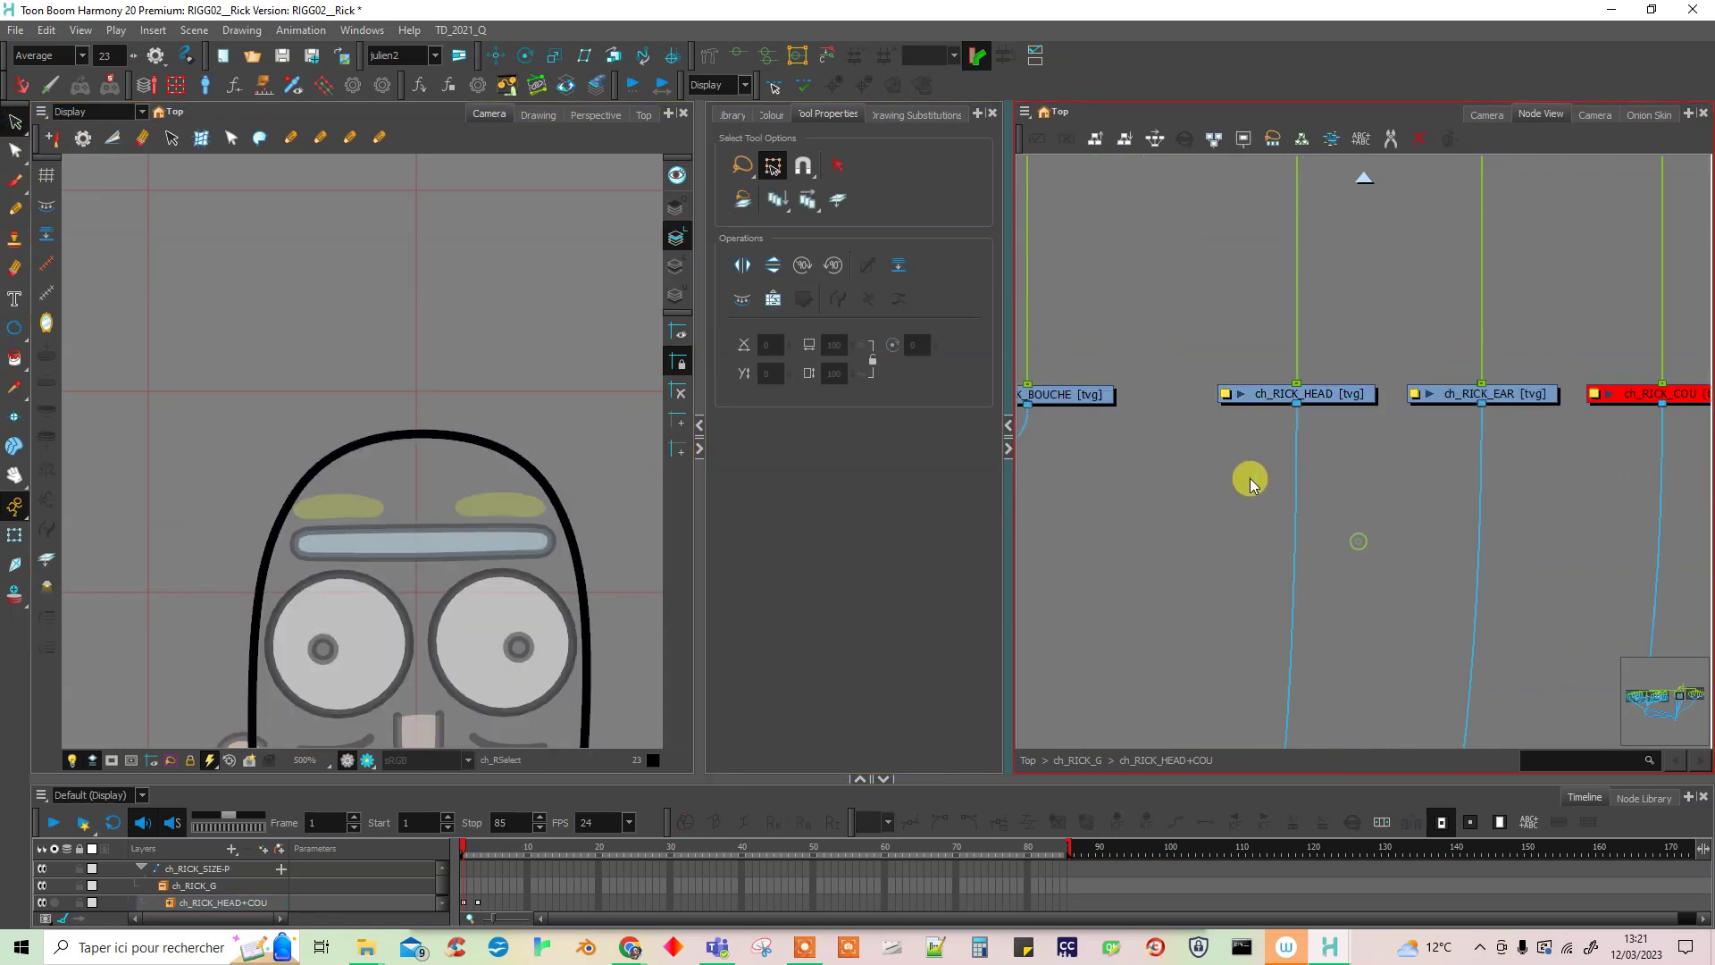
# - Add an Auto-Patch node below ch_RICK_HEAD and connect the head drawing's output into it
pyautogui.press('Tab')
pyautogui.write('auto')
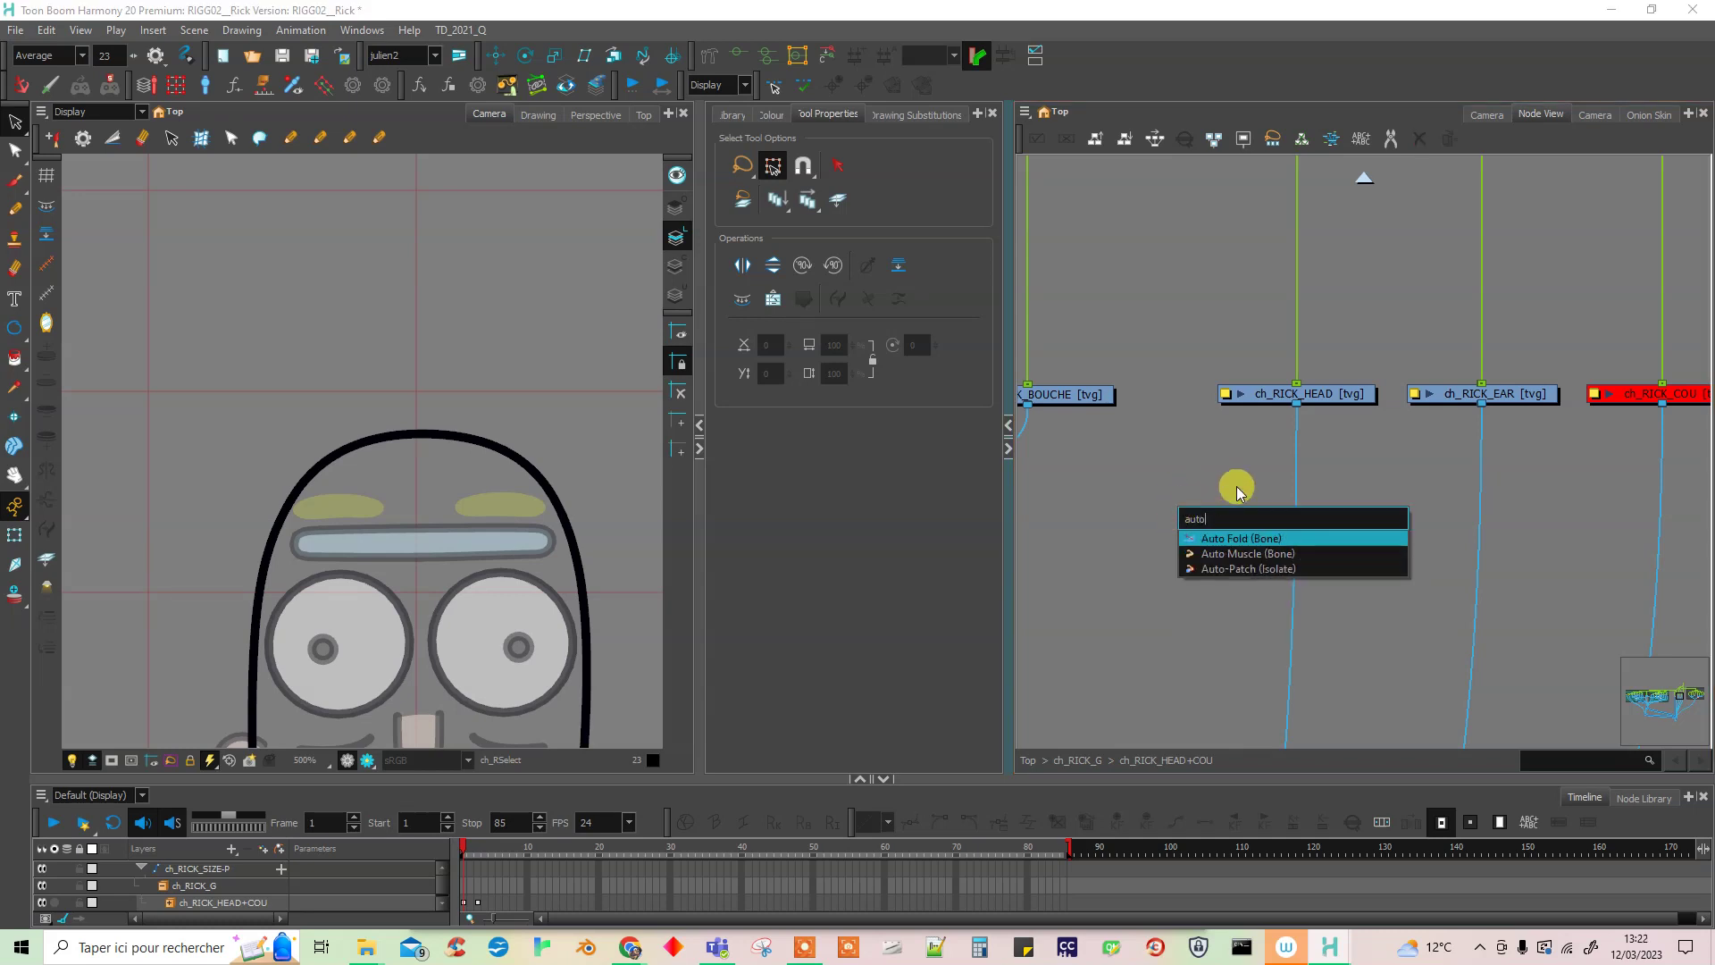
pyautogui.click(1295, 569)
pyautogui.click(1172, 494)
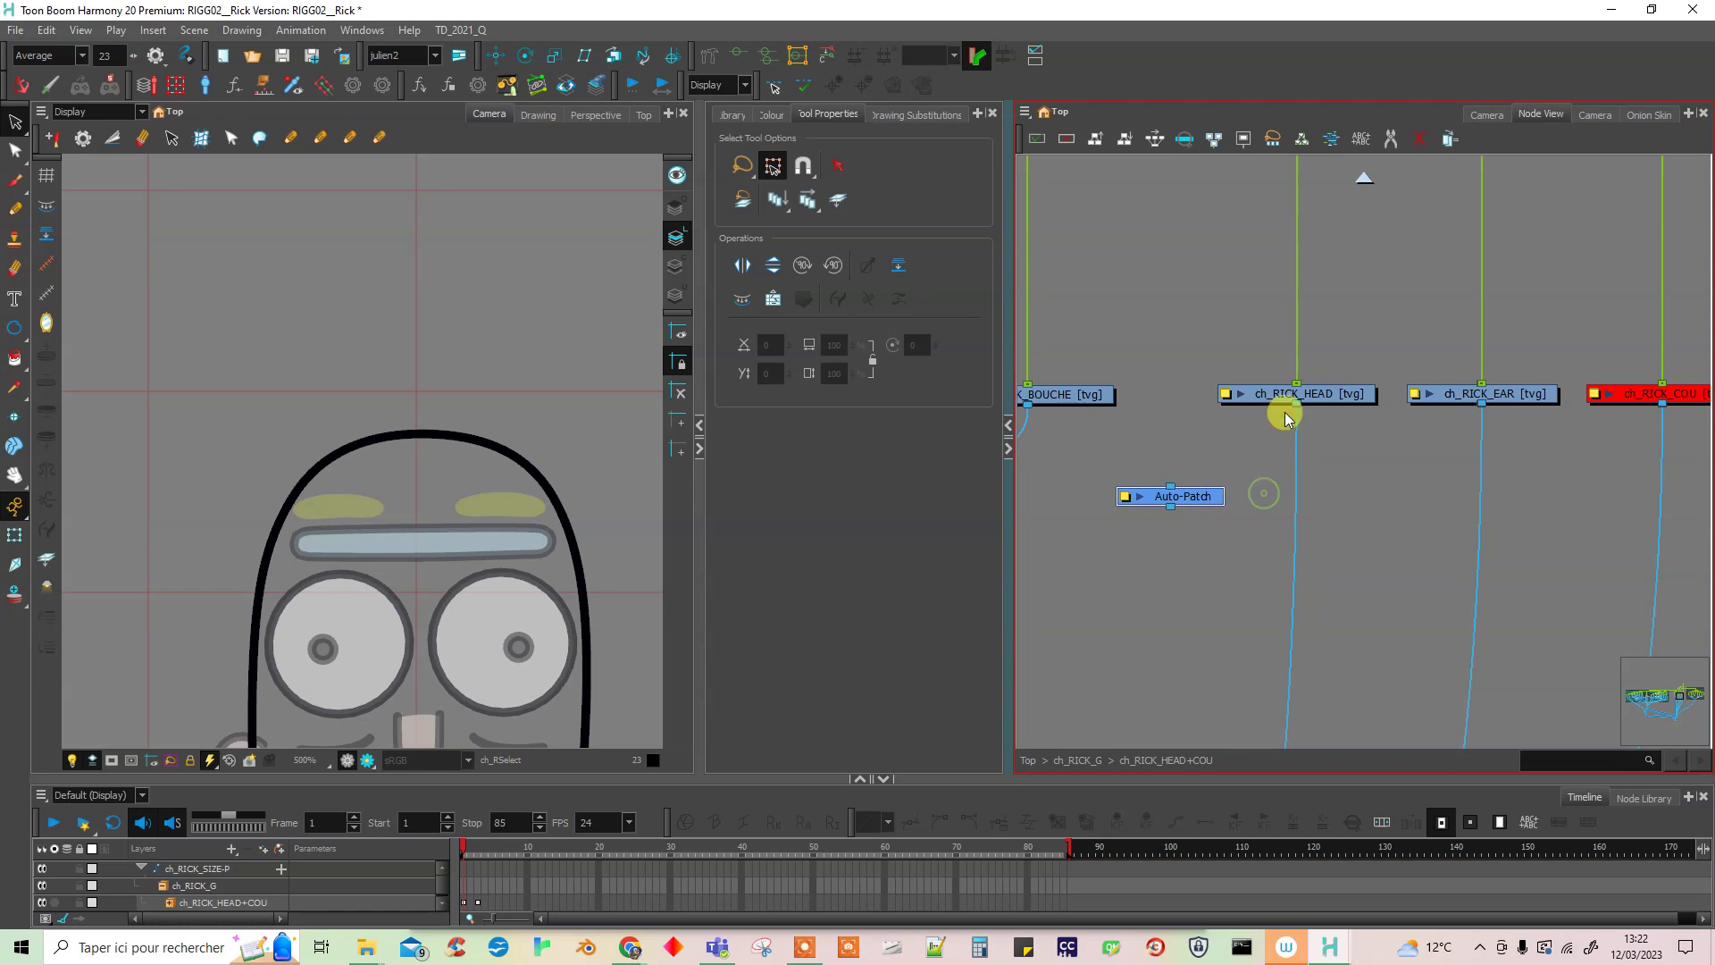
pyautogui.moveTo(1295, 406); pyautogui.dragTo(1170, 488)
# - Rename the Auto-Patch node as AP_HEAD
pyautogui.doubleClick(1167, 497)
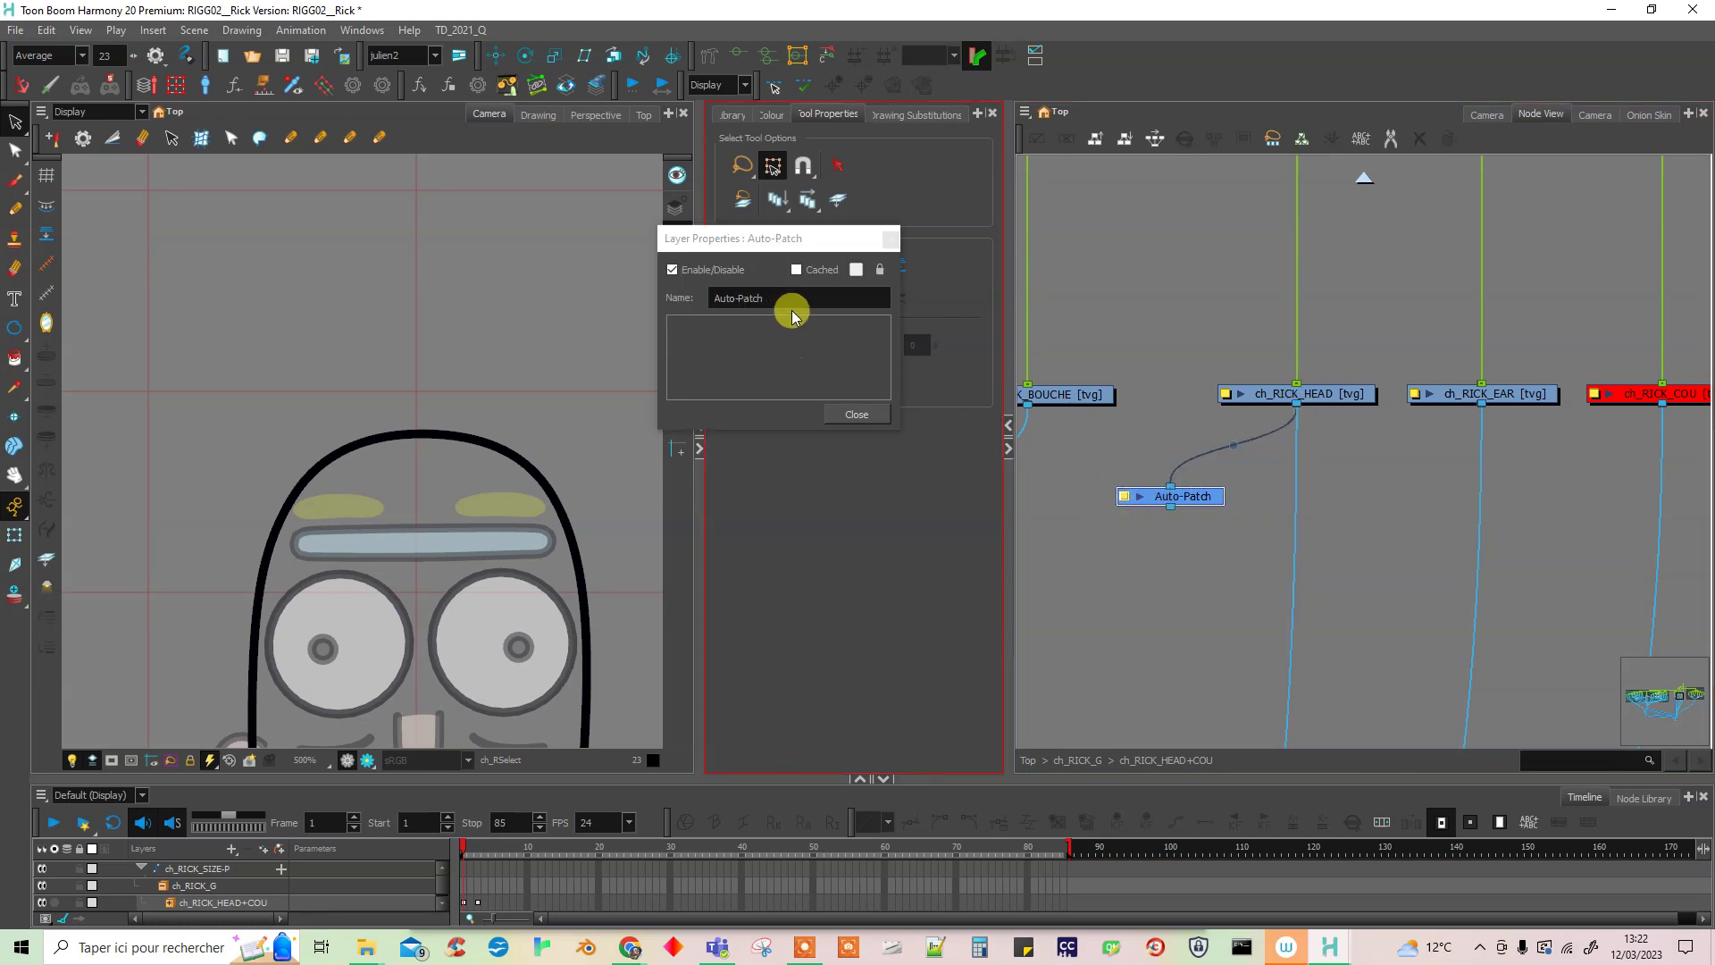
pyautogui.moveTo(789, 306); pyautogui.dragTo(505, 293)
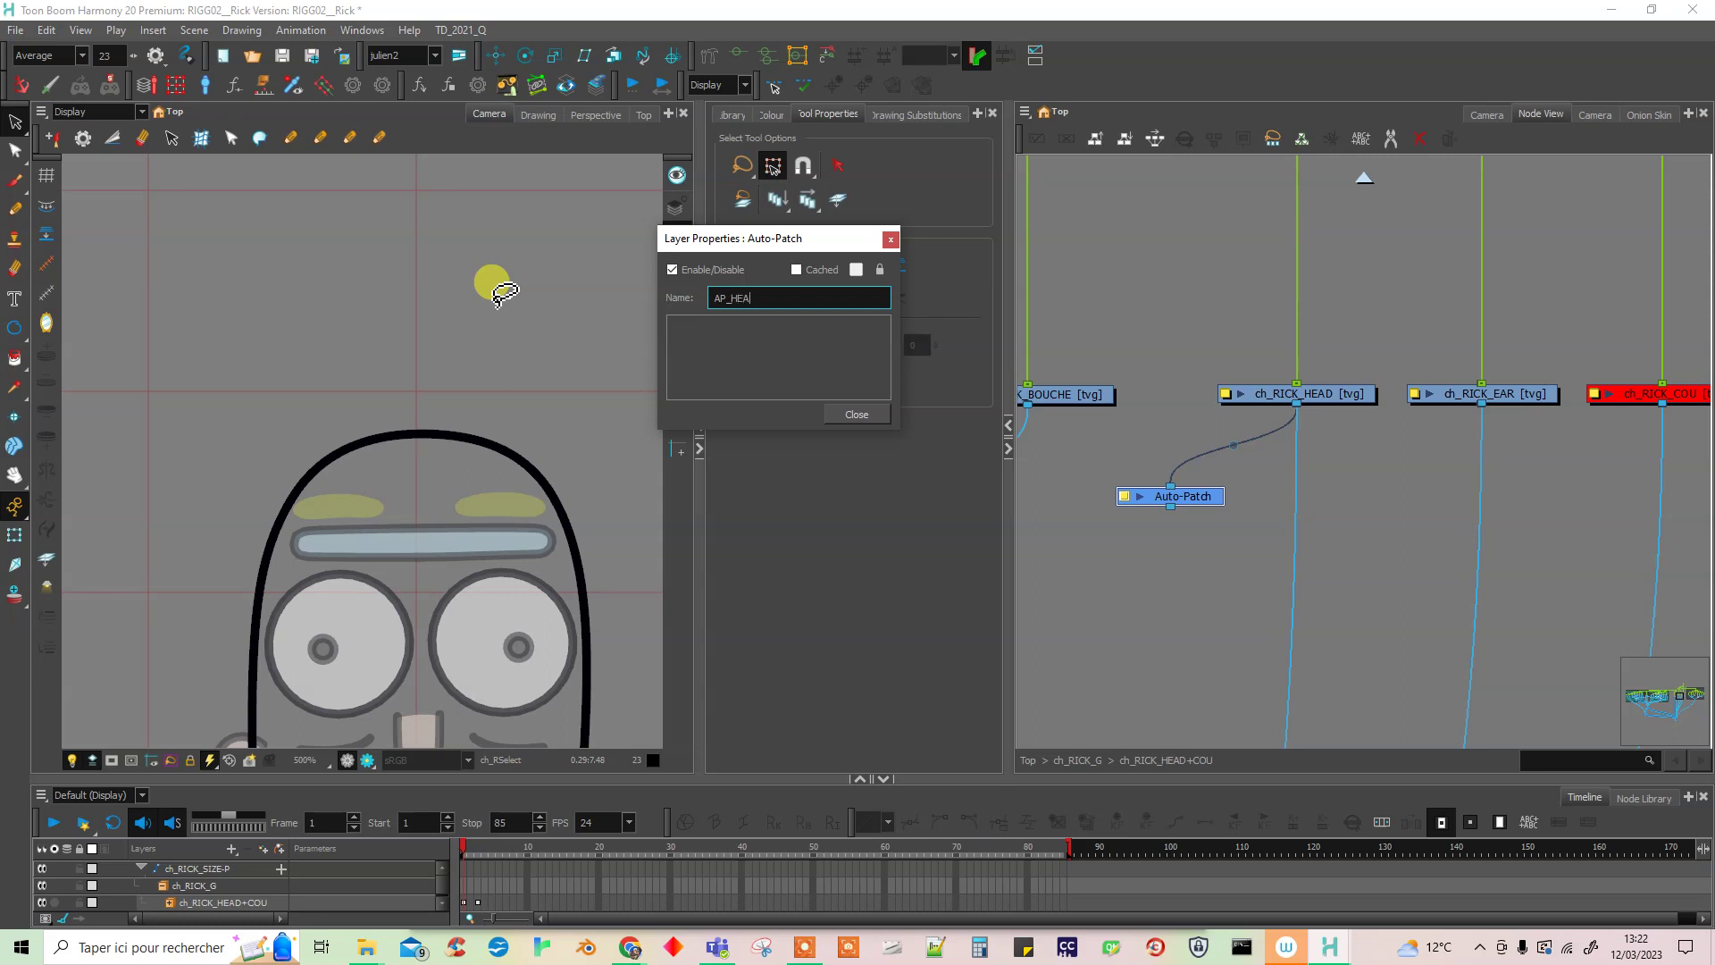
pyautogui.click(891, 240)
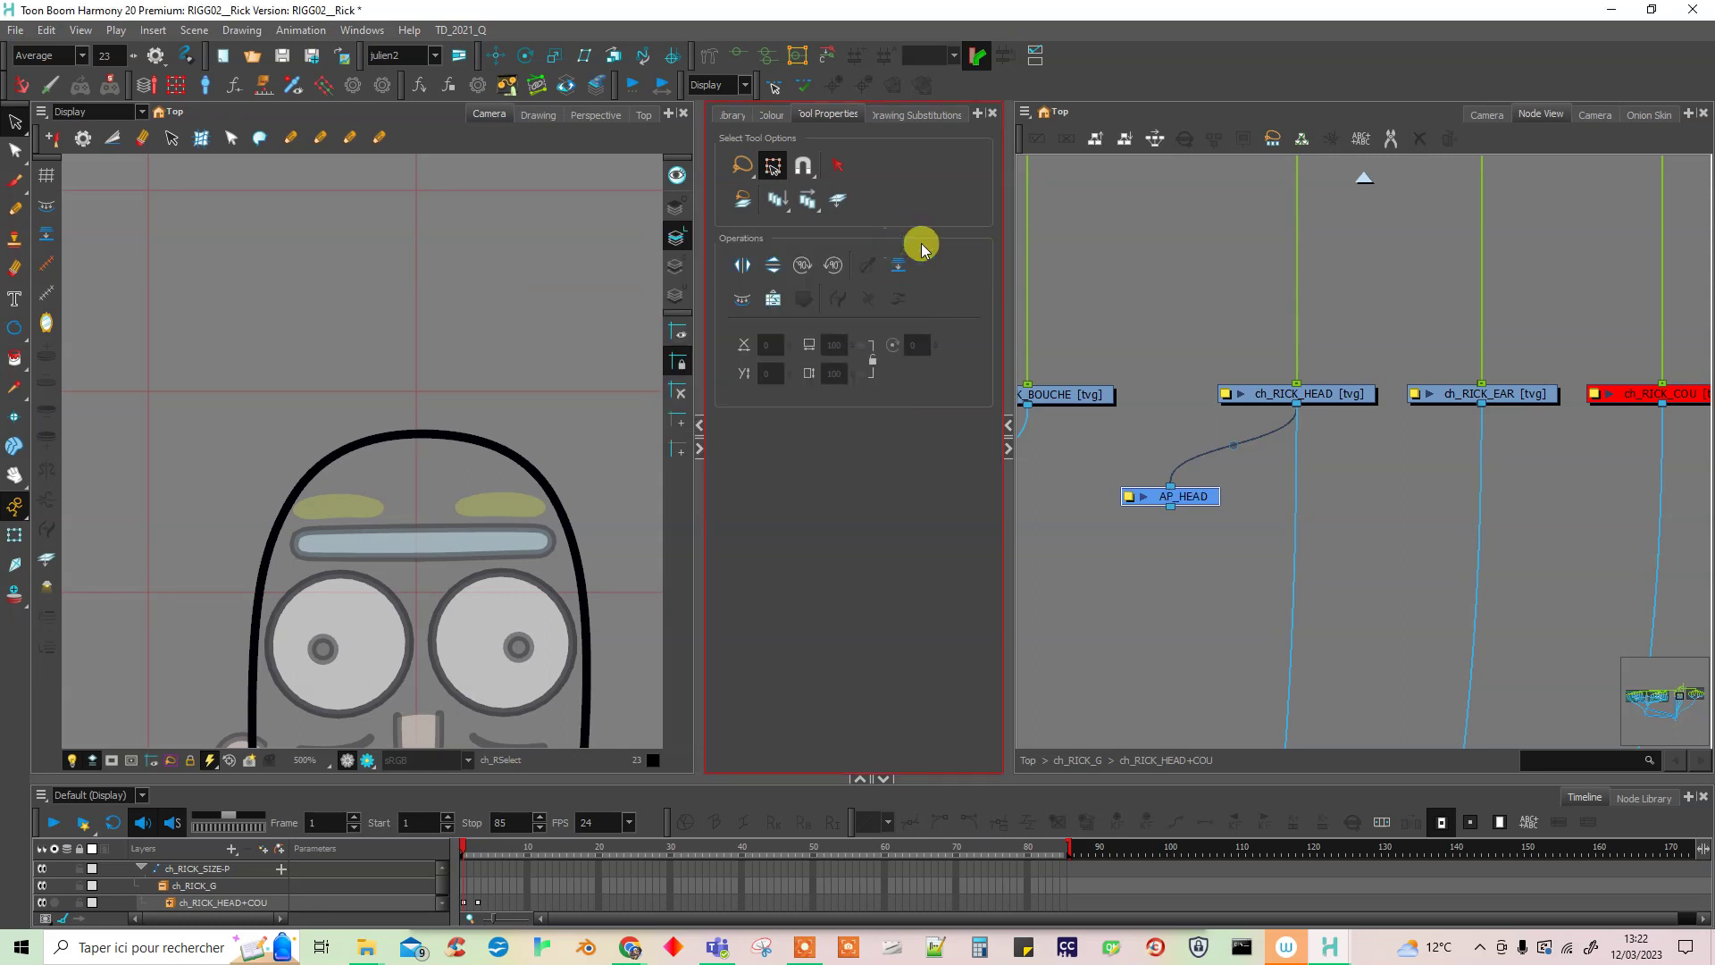
# - Connect AP_HEAD to the matte of the cutter below ch_RICK_2_EYES_comp and invert that cutter
pyautogui.moveTo(1202, 500); pyautogui.dragTo(1156, 501)
pyautogui.click(16, 536)
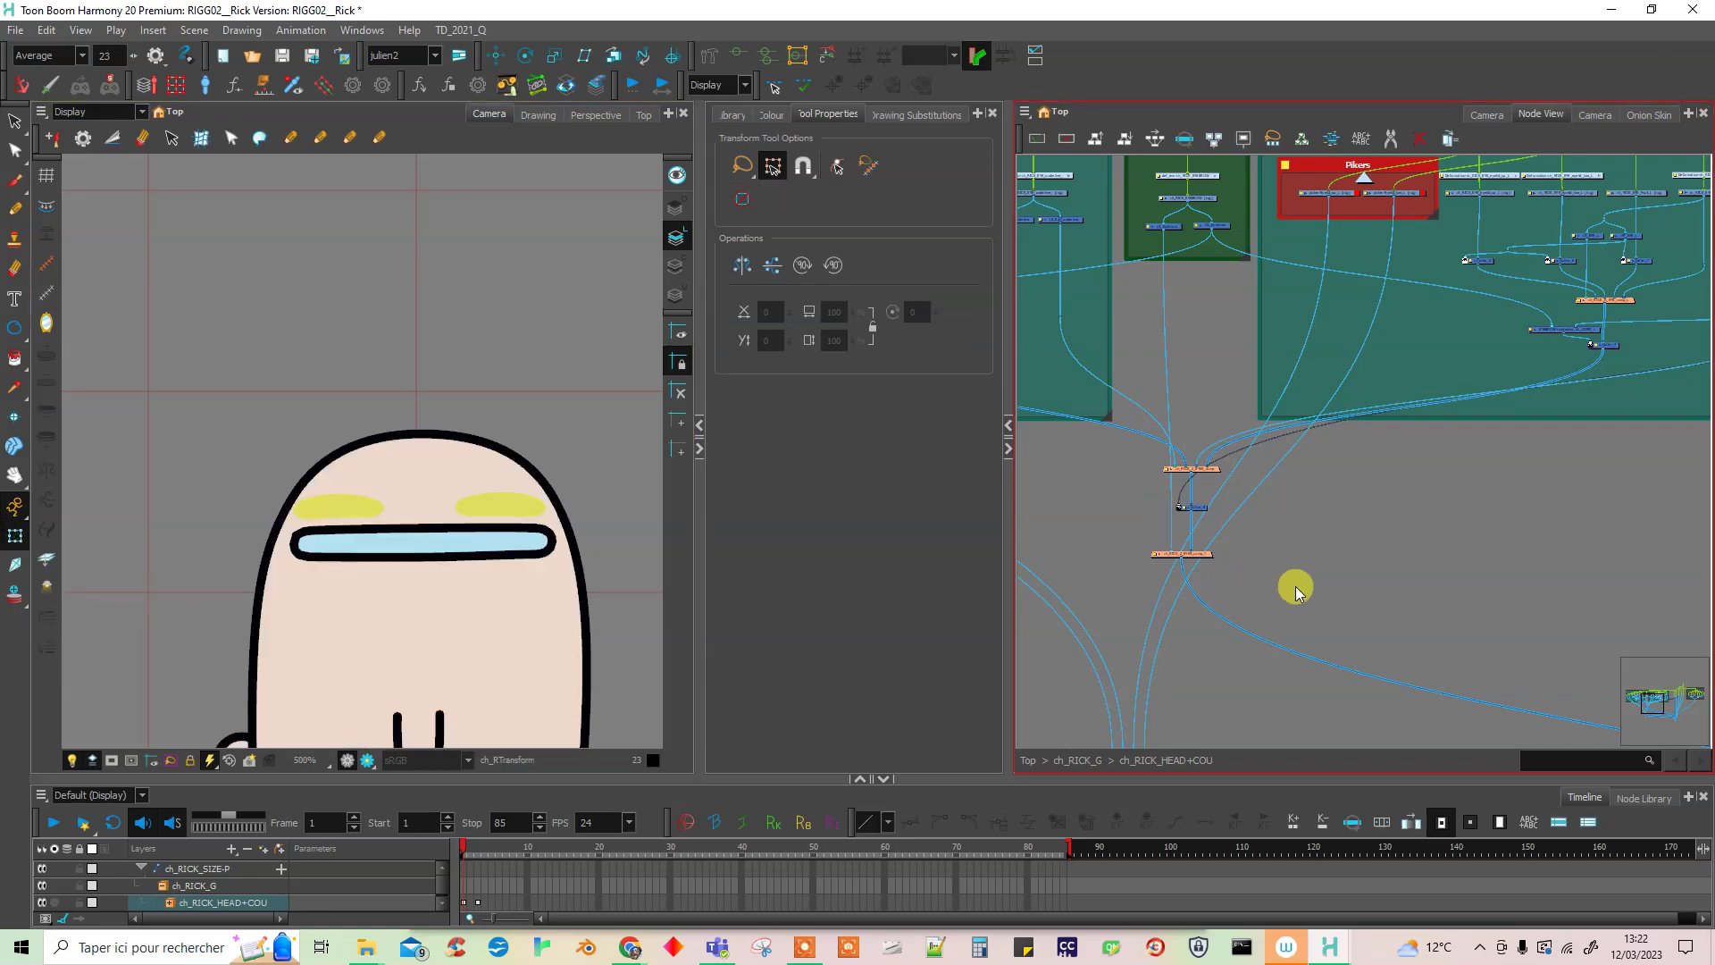
pyautogui.scroll(1, 1188, 536)
pyautogui.scroll(-2, 1176, 536)
pyautogui.scroll(4, 1179, 501)
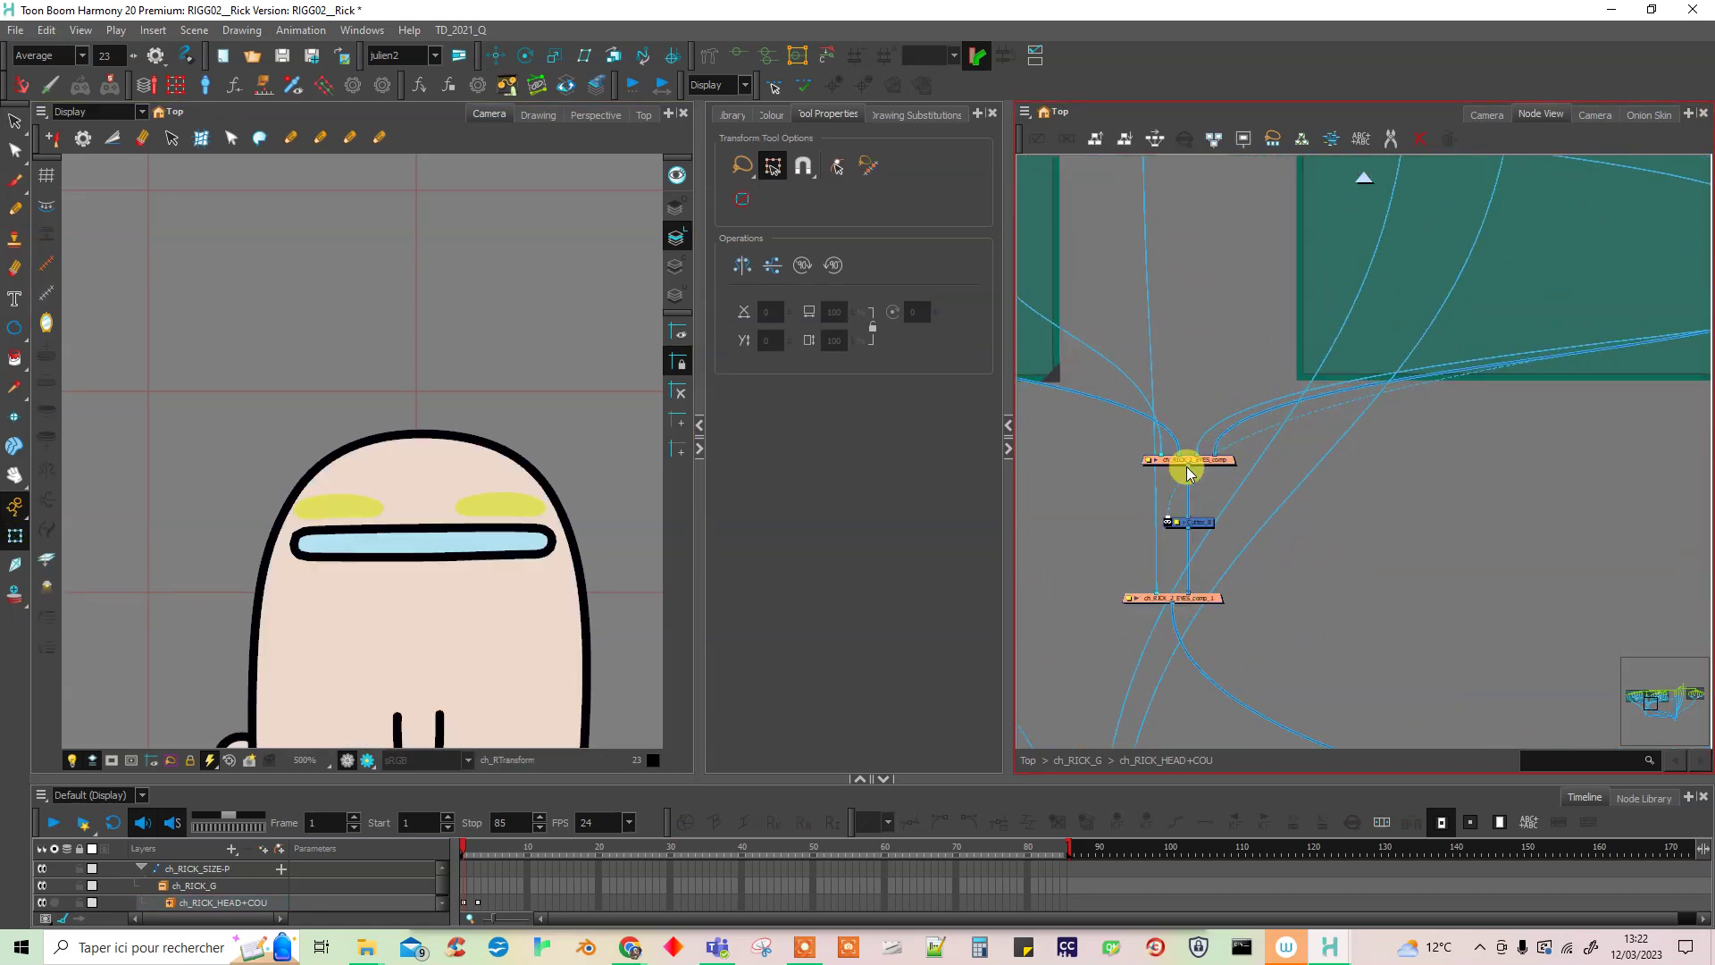
pyautogui.click(1165, 530)
# - Test the eye masking by shifting the face peg slightly in the camera view and returning it to its original position
pyautogui.scroll(-1, 1237, 484)
pyautogui.scroll(-1, 1238, 484)
pyautogui.moveTo(1348, 410); pyautogui.dragTo(1147, 619)
pyautogui.moveTo(1554, 374); pyautogui.dragTo(1271, 346)
pyautogui.moveTo(1570, 442); pyautogui.dragTo(1228, 452)
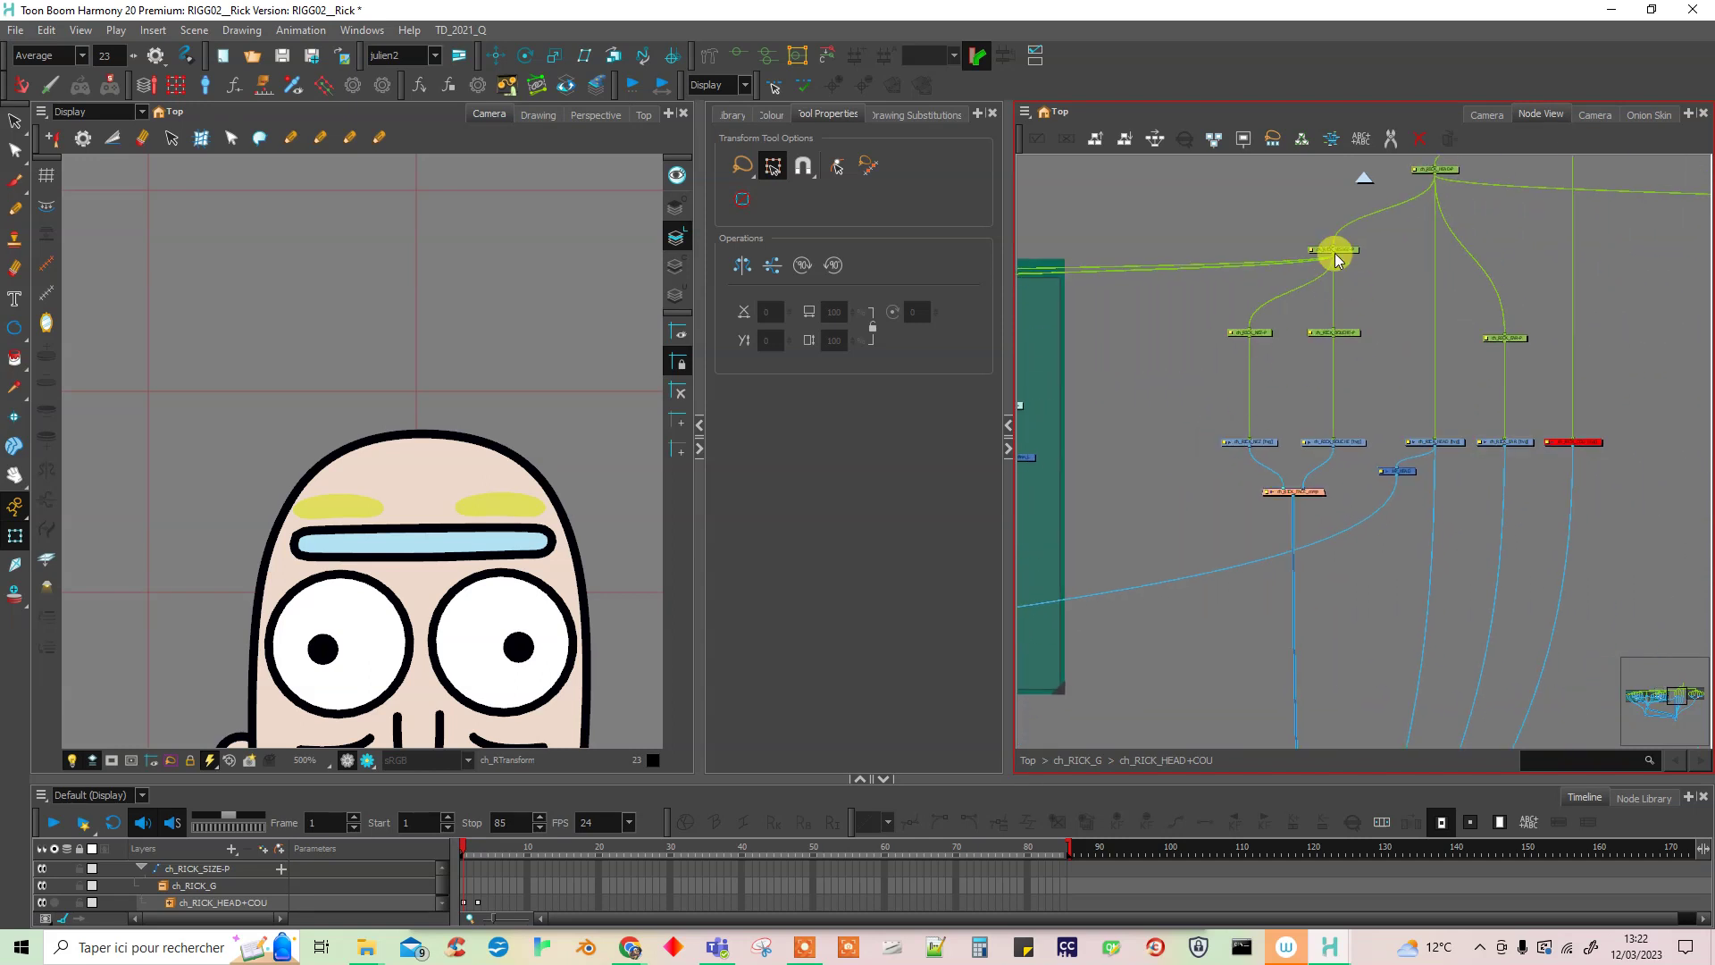
pyautogui.click(1339, 251)
pyautogui.scroll(-3, 480, 528)
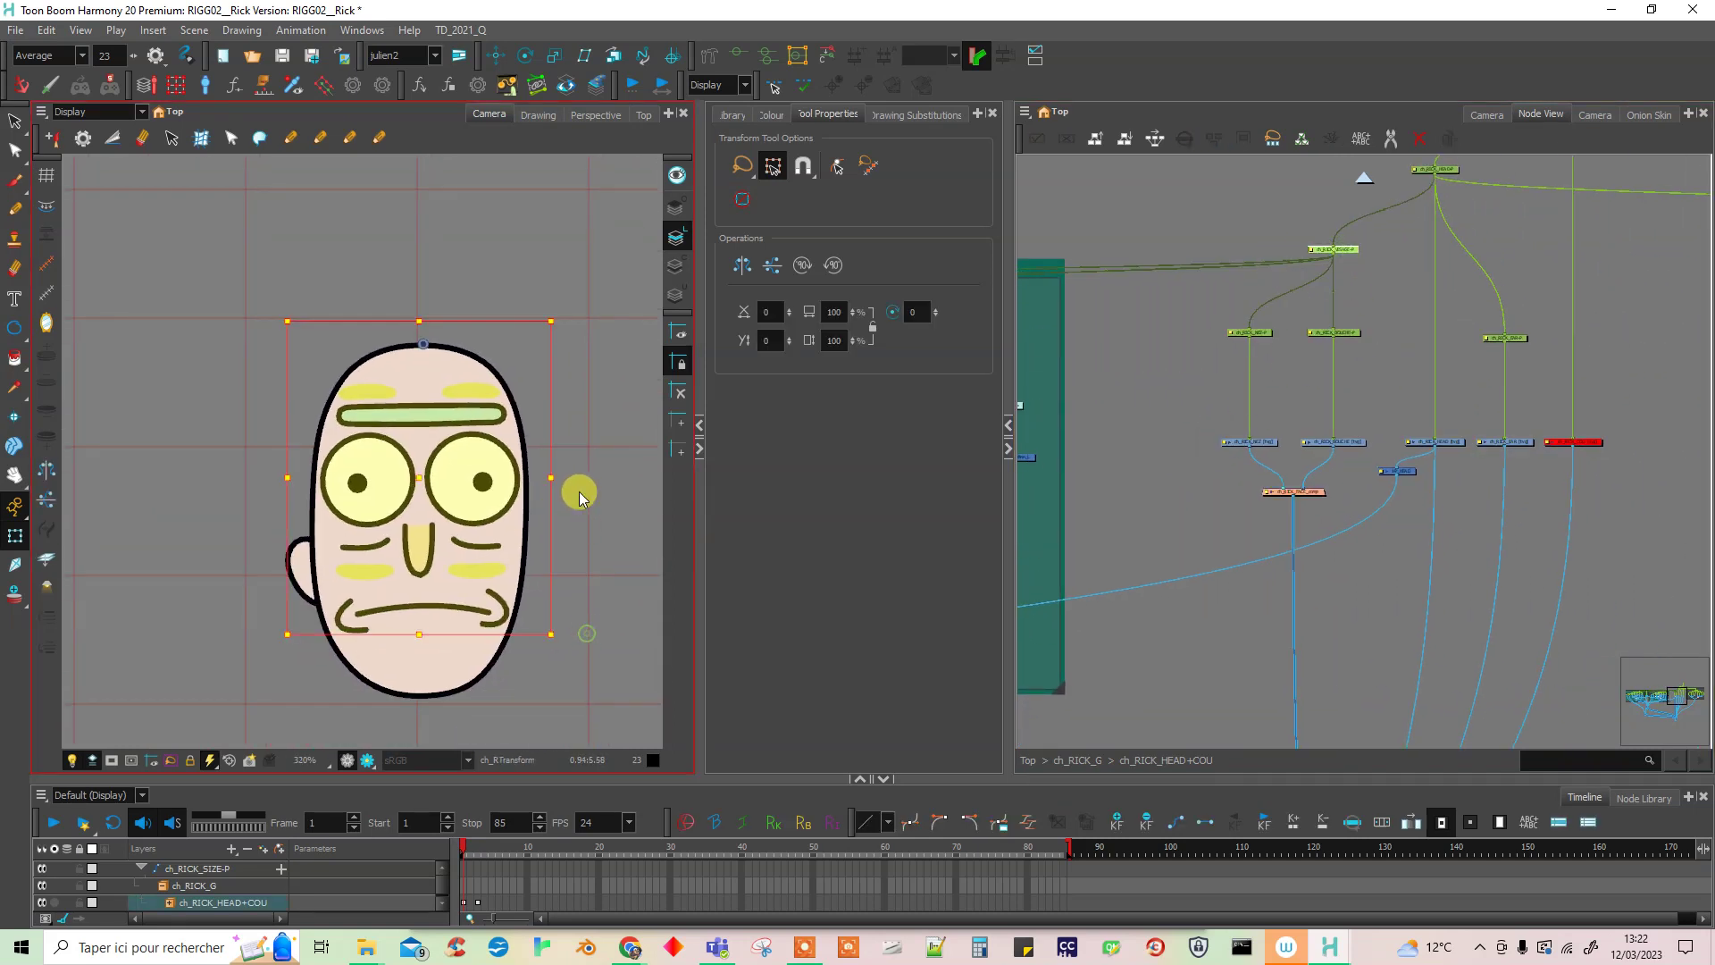
pyautogui.moveTo(427, 493)
pyautogui.mouseDown()
pyautogui.moveTo(601, 479)
pyautogui.moveTo(314, 489)
pyautogui.moveTo(550, 481)
pyautogui.moveTo(356, 486)
pyautogui.moveTo(452, 488)
pyautogui.moveTo(399, 516)
pyautogui.mouseUp()
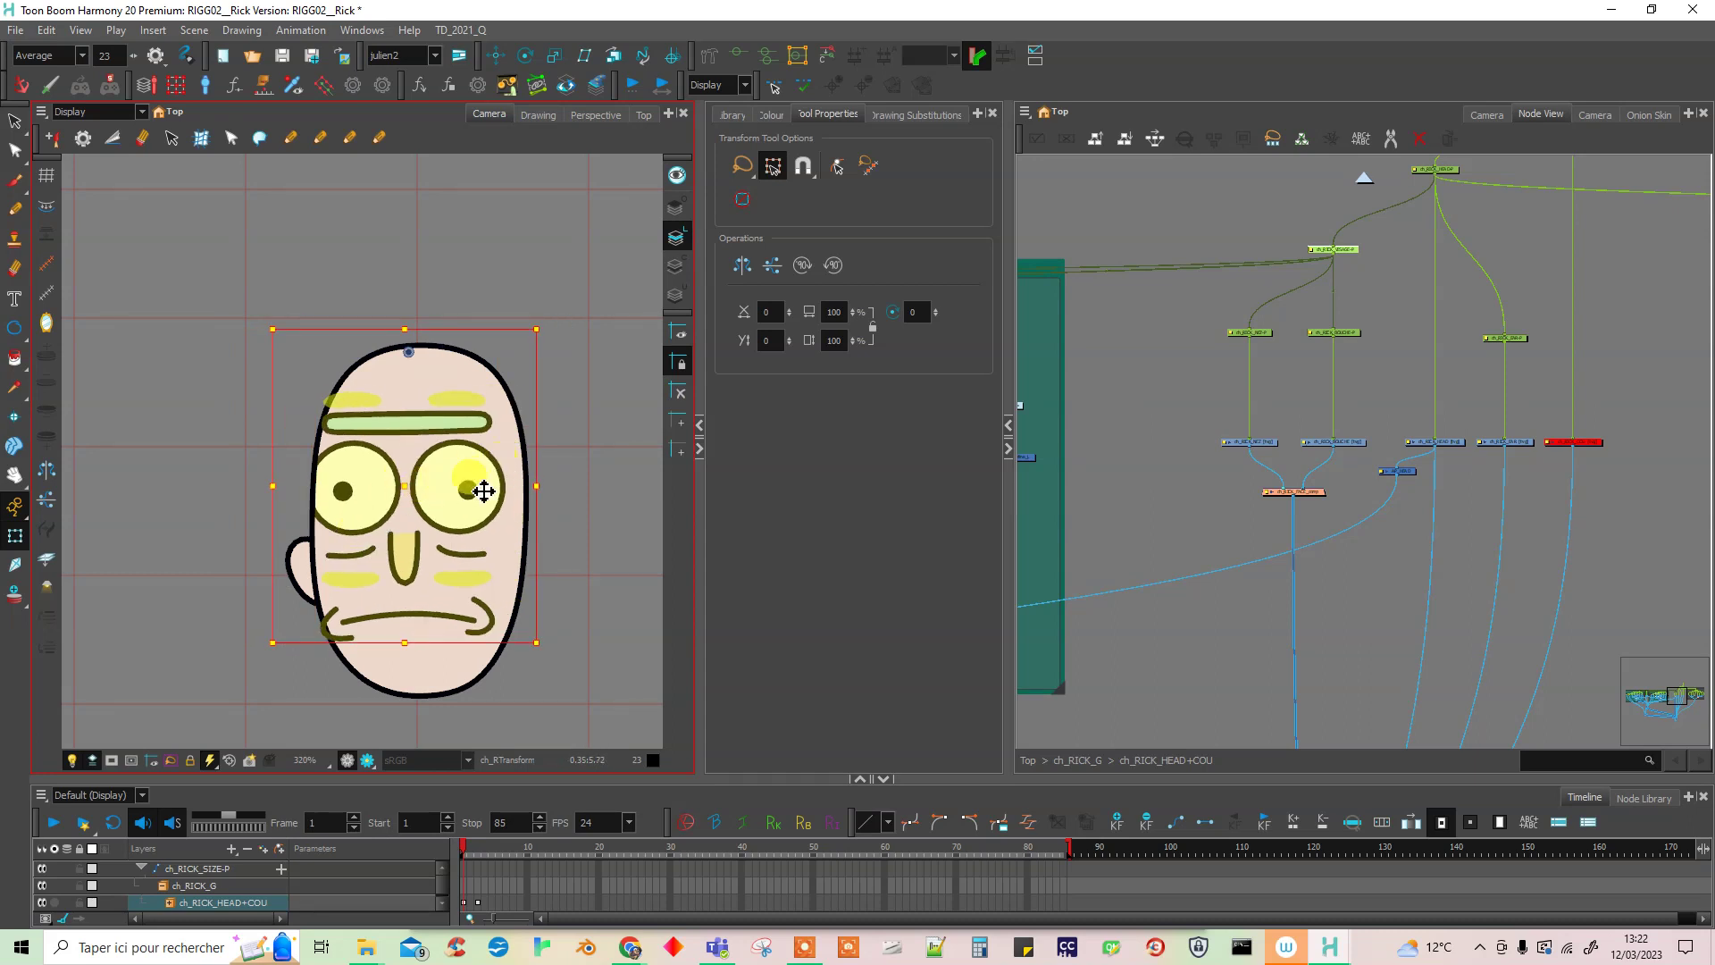
pyautogui.moveTo(471, 507); pyautogui.dragTo(515, 468)
pyautogui.click(1340, 616)
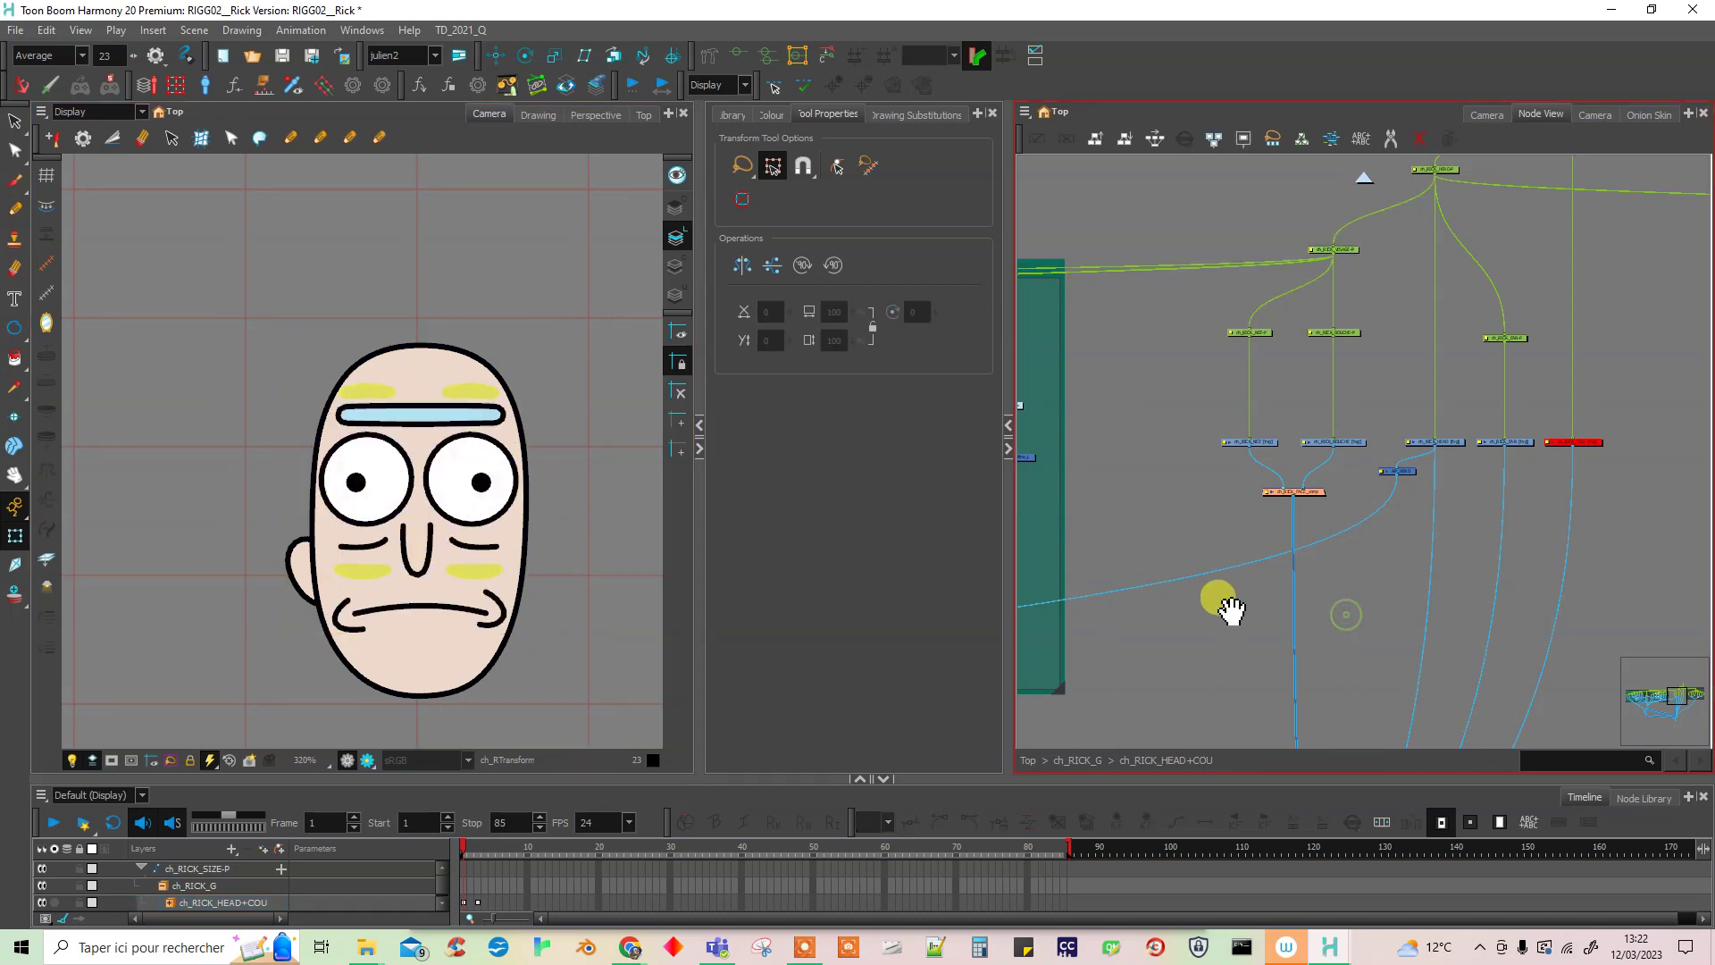
# - Add a Cutter node and insert it between the ch_RICK_BOUCHE drawing and ch_RICK_FACE_comp
pyautogui.moveTo(1194, 628); pyautogui.dragTo(1455, 516)
pyautogui.moveTo(1185, 627)
pyautogui.mouseDown()
pyautogui.moveTo(1448, 597)
pyautogui.moveTo(1123, 572)
pyautogui.mouseUp()
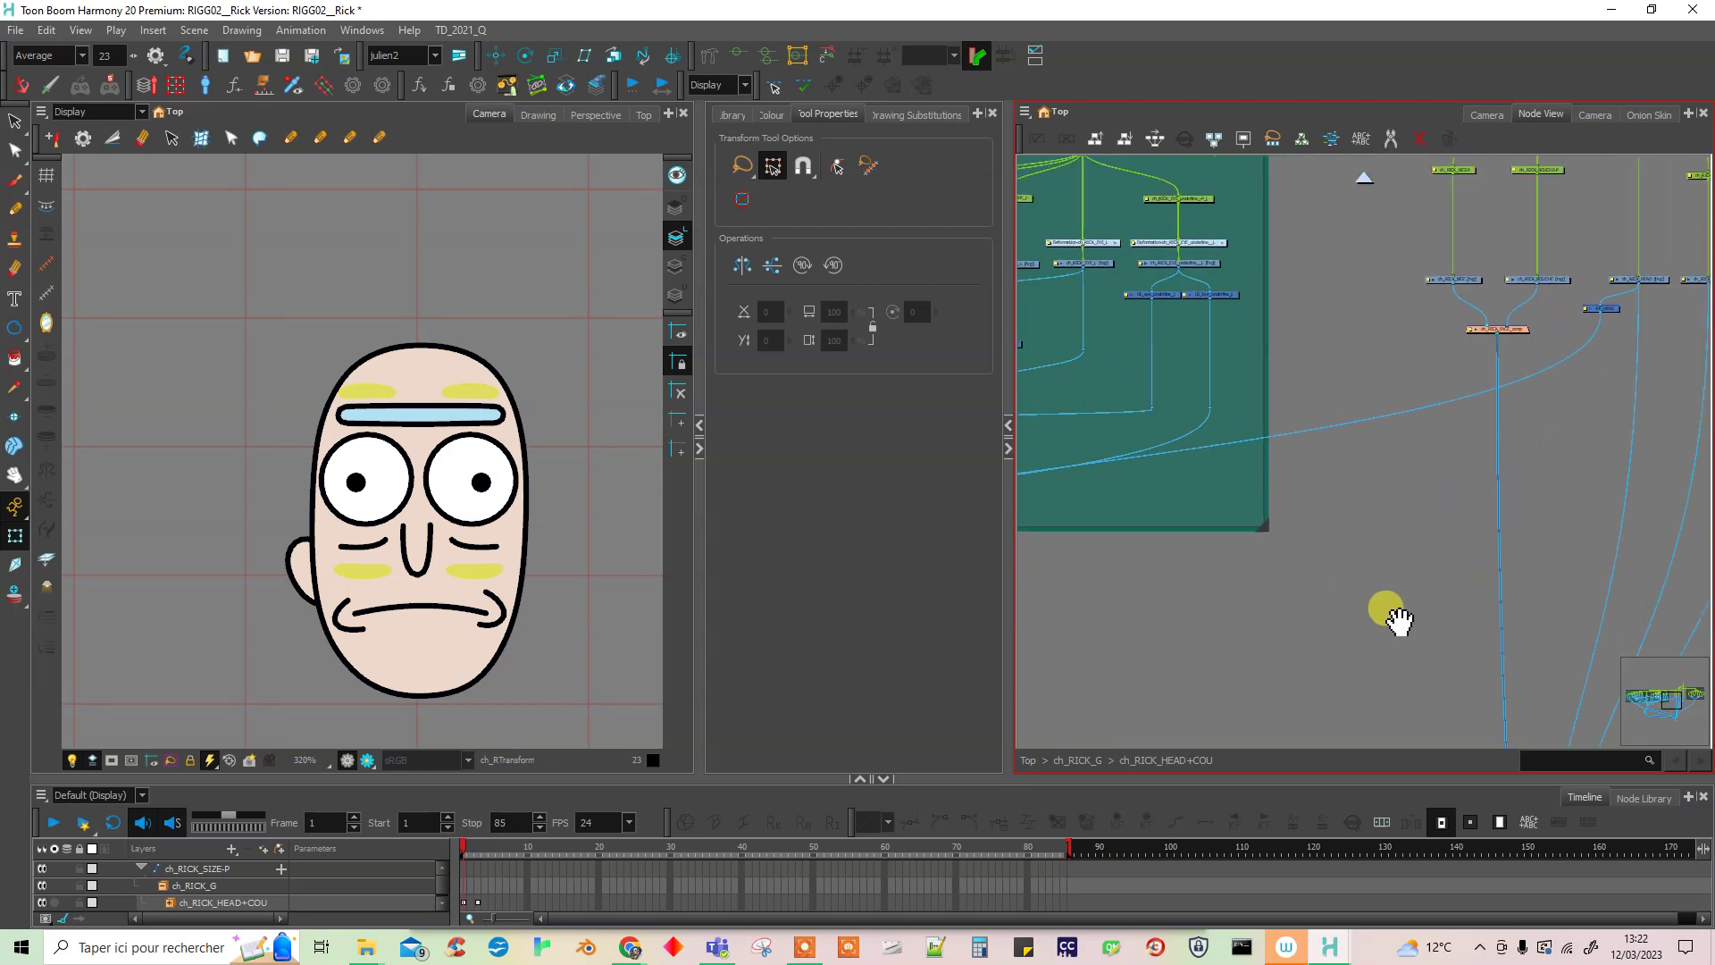
pyautogui.moveTo(1376, 614); pyautogui.dragTo(1127, 656)
pyautogui.moveTo(1318, 544); pyautogui.dragTo(1305, 573)
pyautogui.click(1349, 385)
pyautogui.scroll(6, 1286, 413)
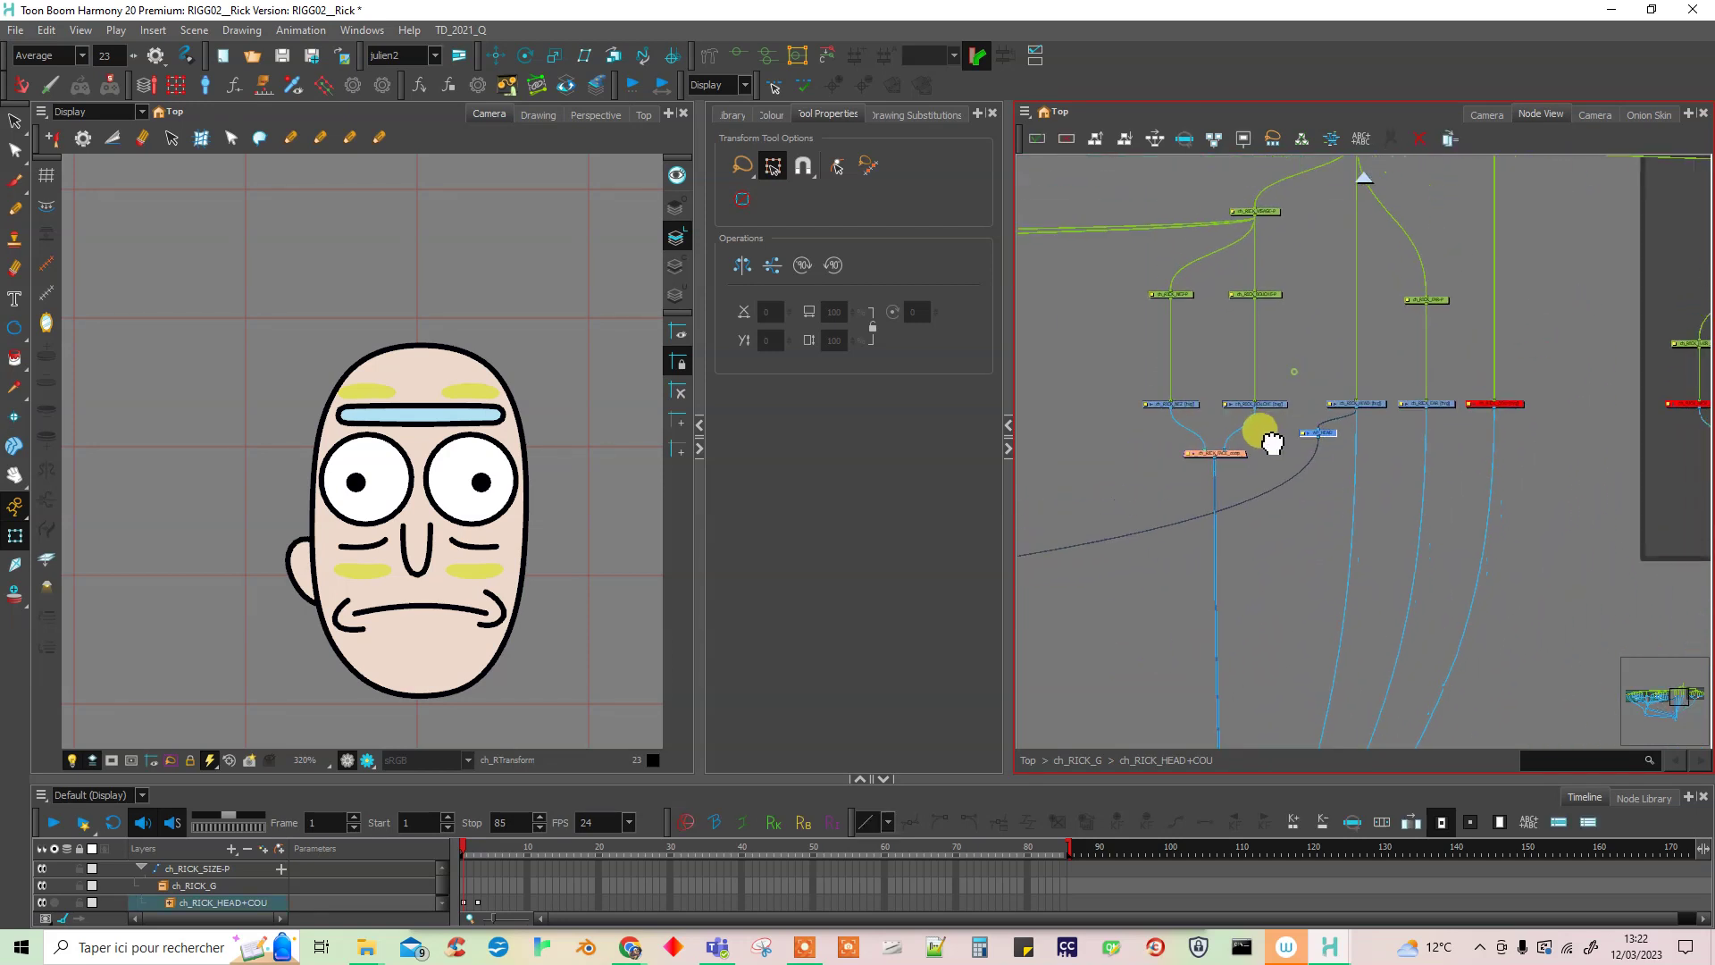
pyautogui.click(1266, 418)
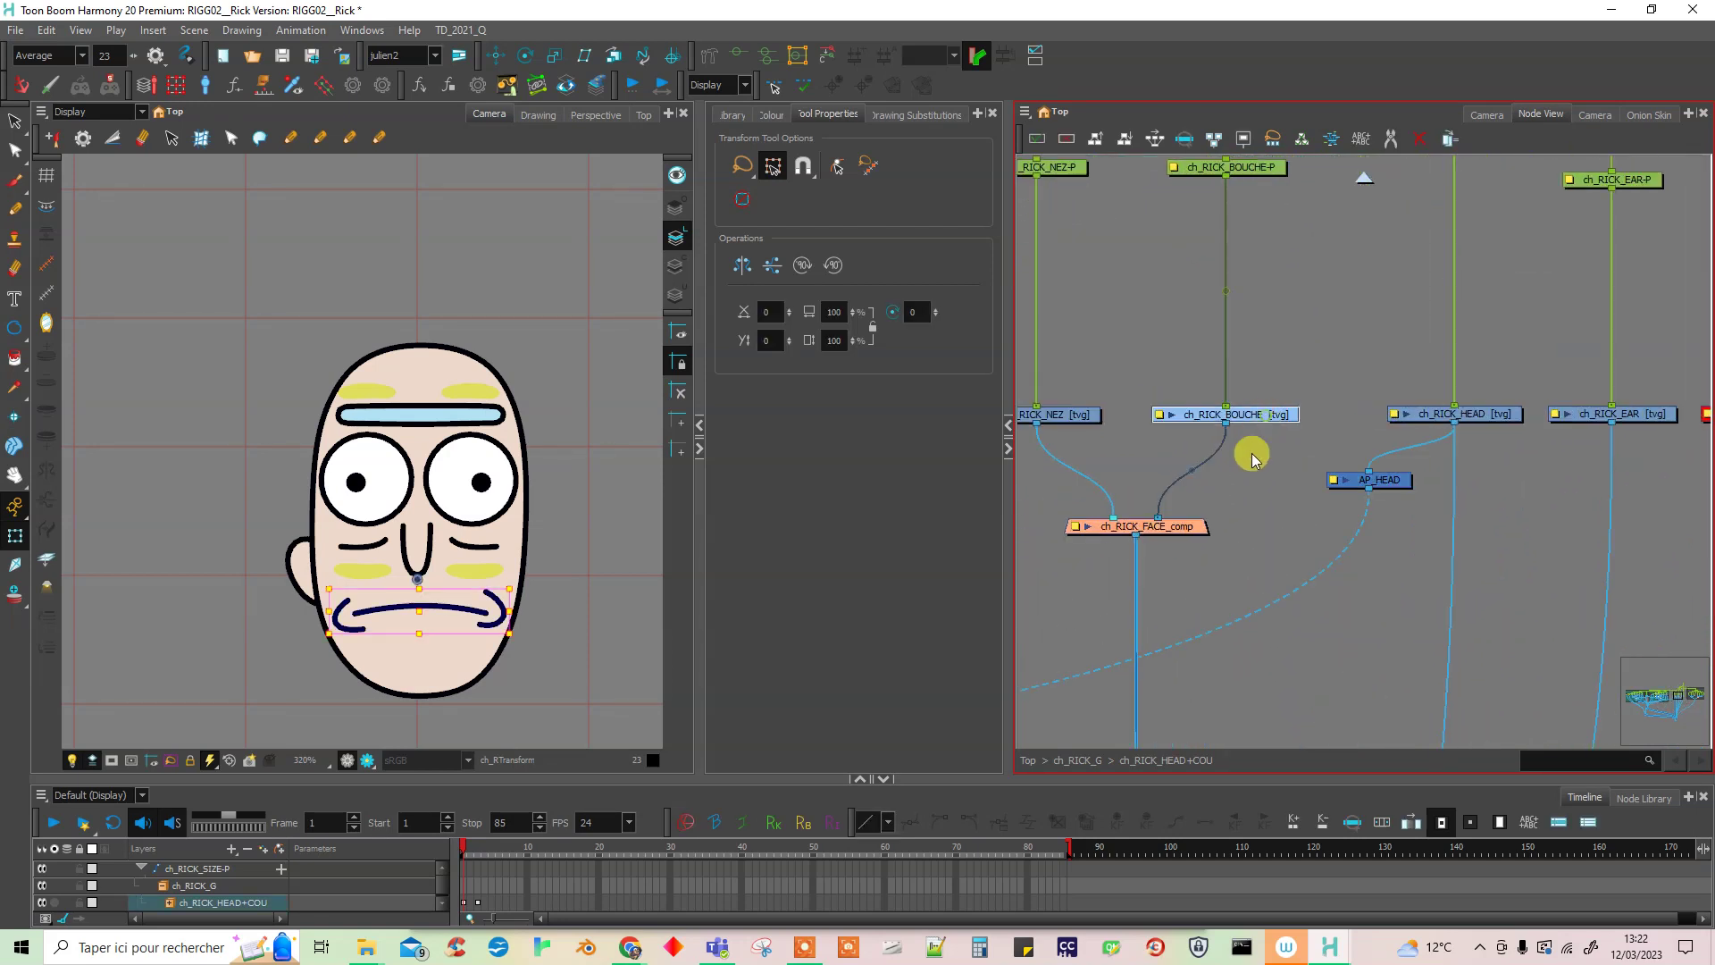
pyautogui.click(1249, 544)
pyautogui.press('Return')
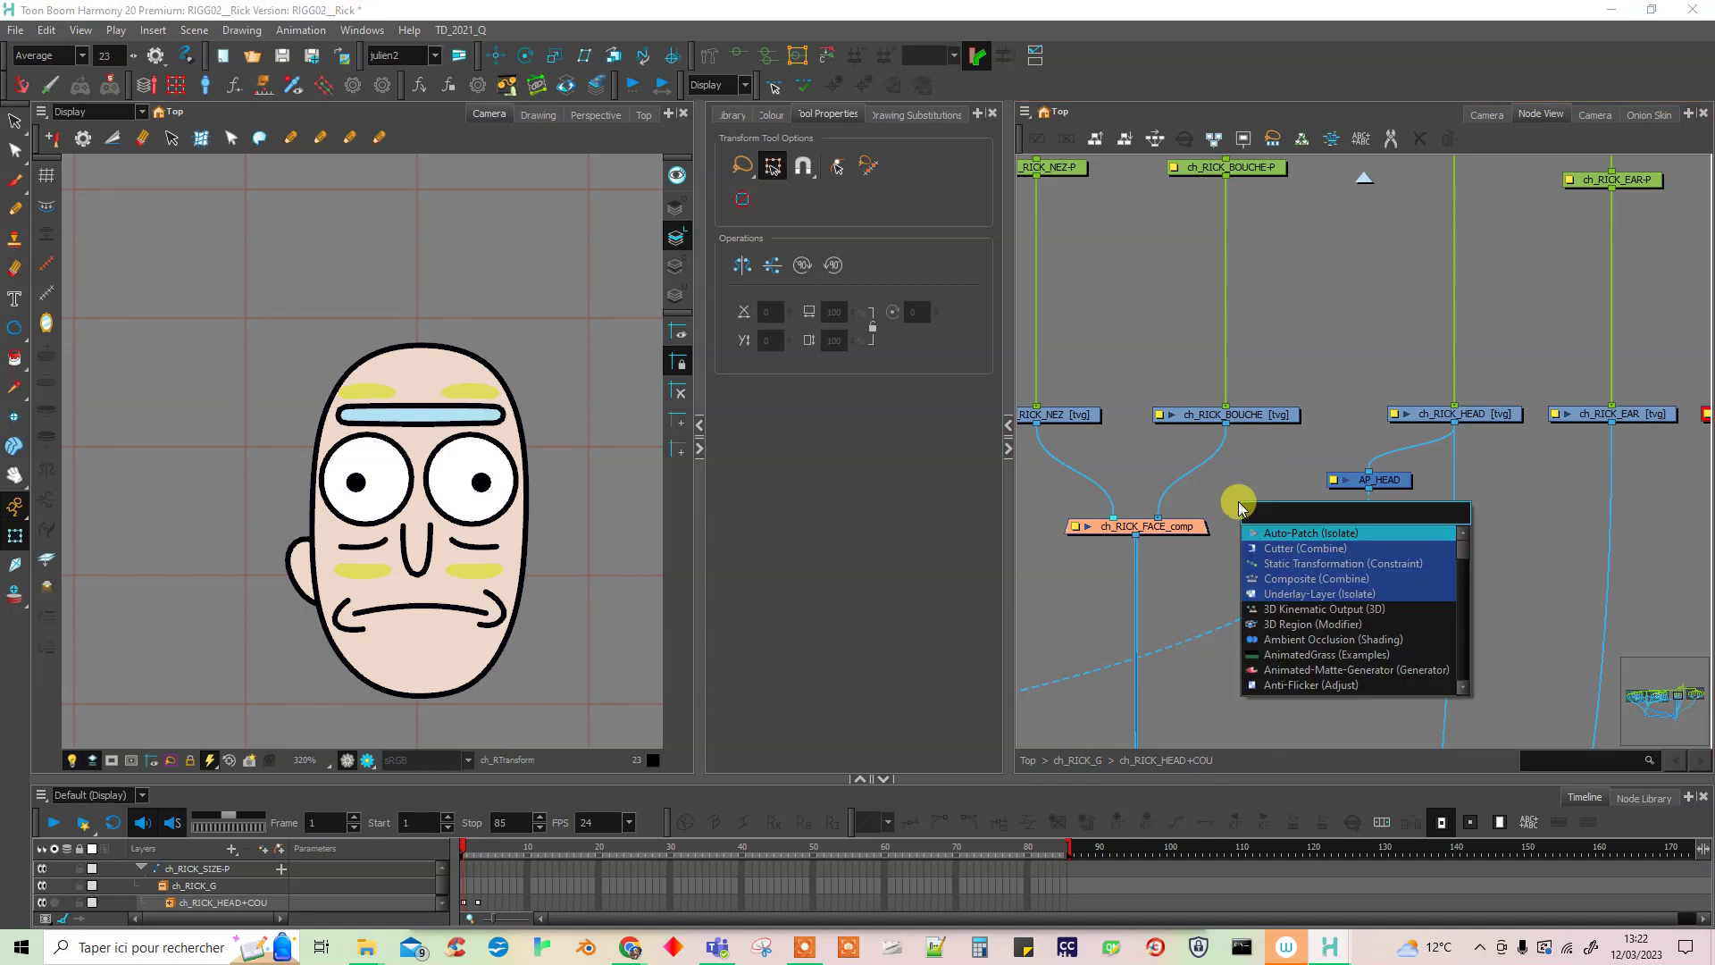
pyautogui.write('cutter')
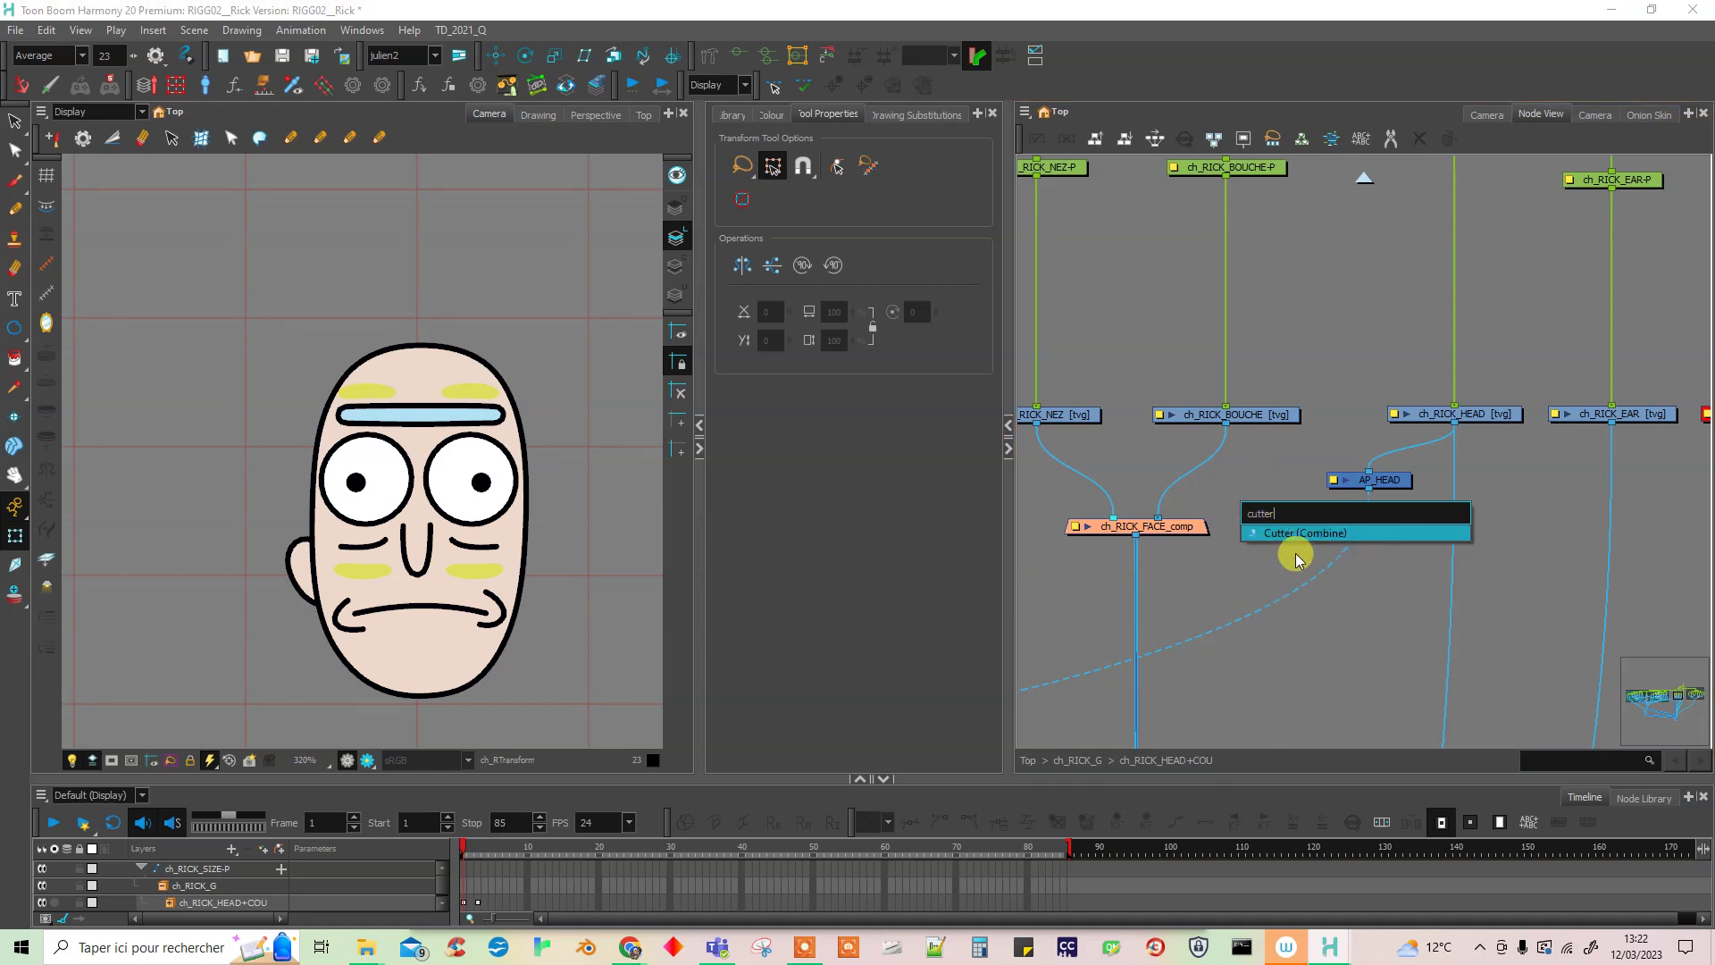
pyautogui.press('Return')
pyautogui.moveTo(1286, 487); pyautogui.dragTo(1244, 474)
# - Connect AP_HEAD to the mouth cutter's matte, and space out the cutter, AP_HEAD and ch_RICK_FACE_comp nodes
pyautogui.moveTo(1368, 492); pyautogui.dragTo(1193, 468)
pyautogui.moveTo(1190, 527); pyautogui.dragTo(1182, 586)
pyautogui.moveTo(1248, 486); pyautogui.dragTo(1255, 544)
pyautogui.moveTo(1385, 492); pyautogui.dragTo(1382, 485)
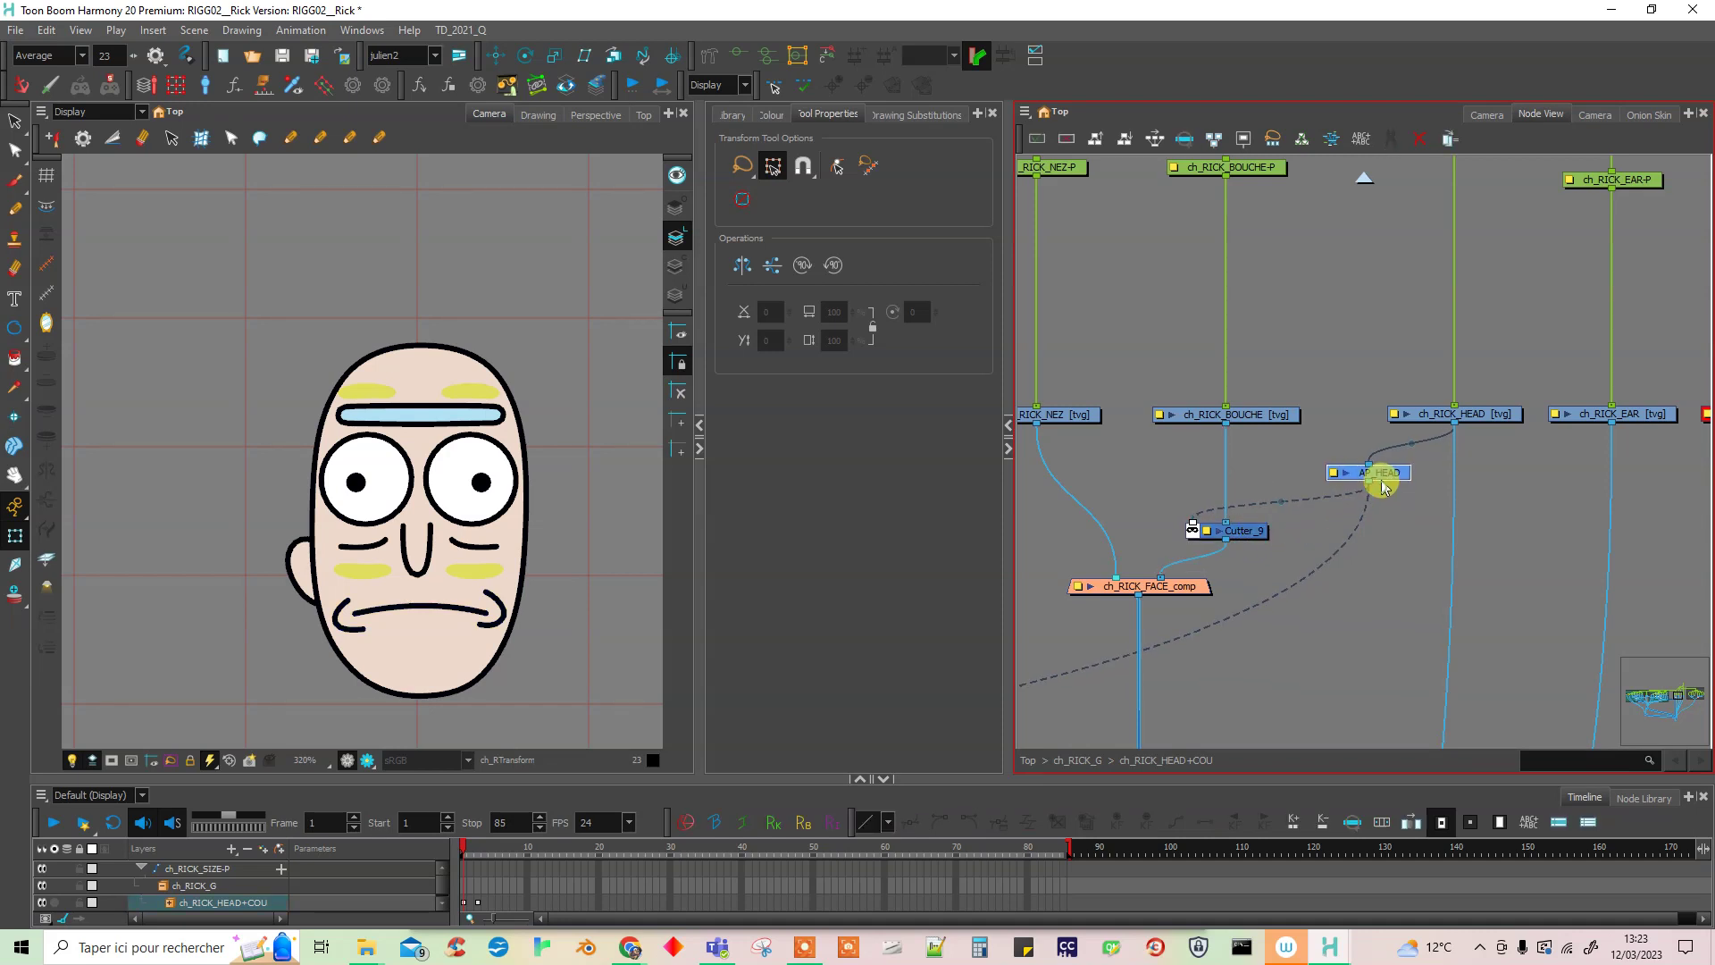
# - Reroute the long AP_HEAD matte cable through a waypoint at the L_EYE group's lower corner so it runs below the group
pyautogui.scroll(-3, 1372, 493)
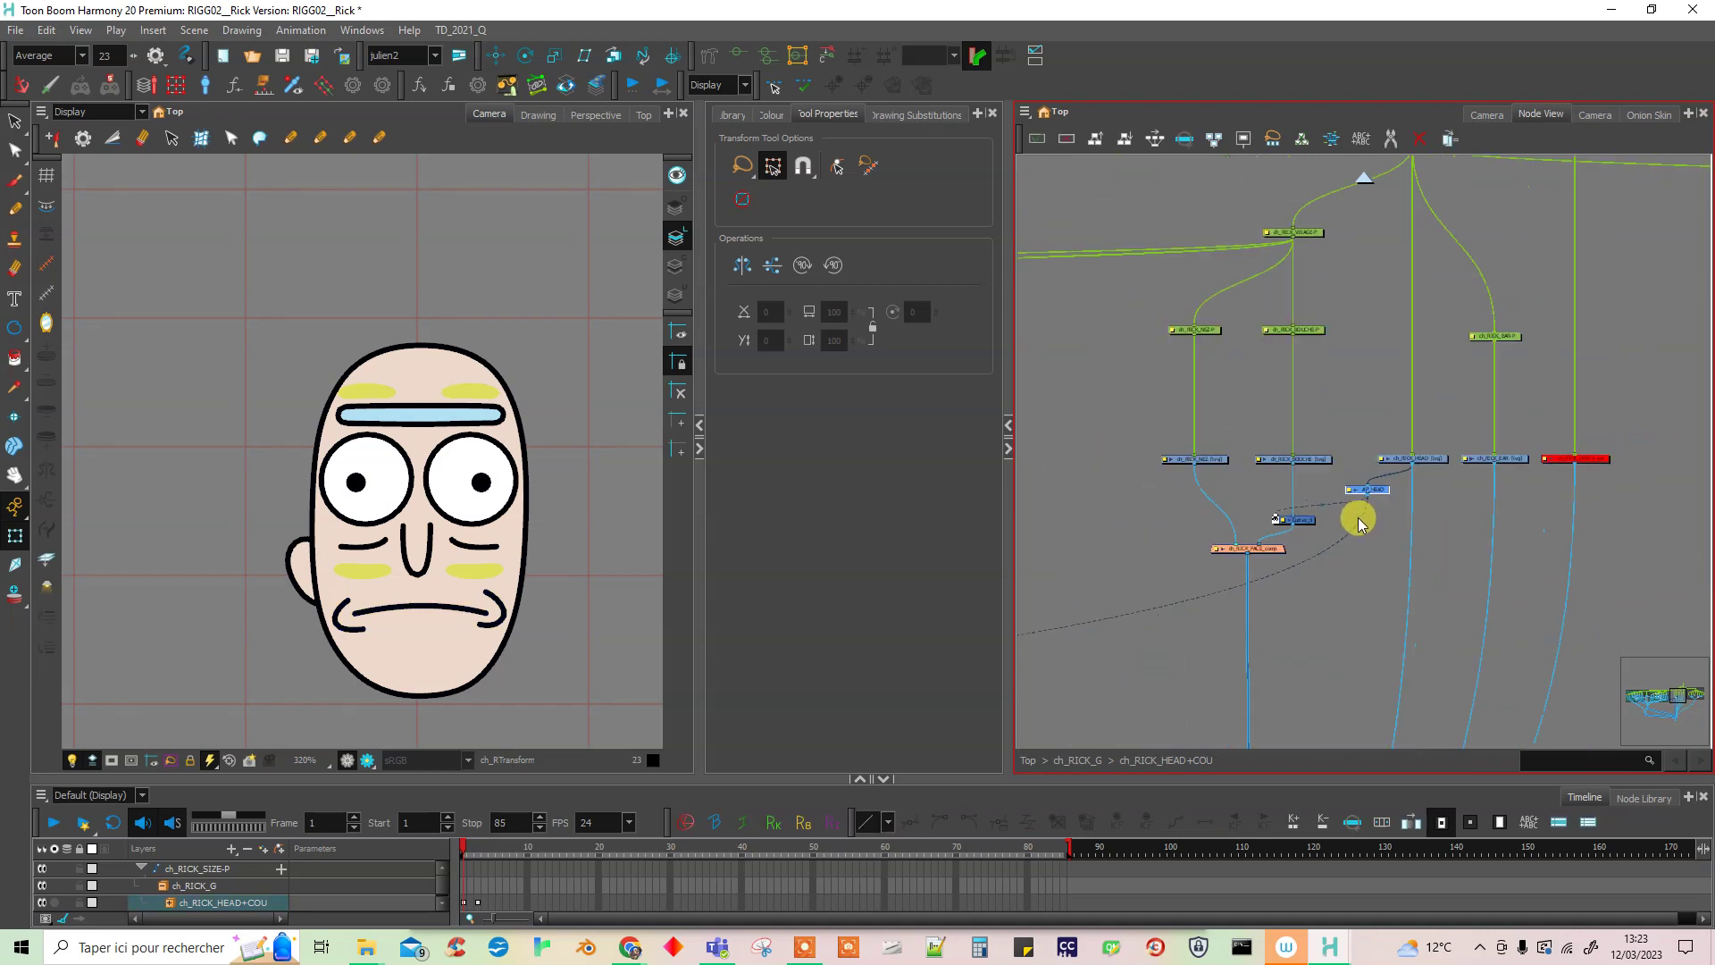
pyautogui.moveTo(1100, 671); pyautogui.dragTo(1447, 521)
pyautogui.moveTo(1217, 603); pyautogui.dragTo(1483, 599)
pyautogui.moveTo(1296, 615); pyautogui.dragTo(1359, 593)
pyautogui.moveTo(1633, 518); pyautogui.dragTo(1341, 578)
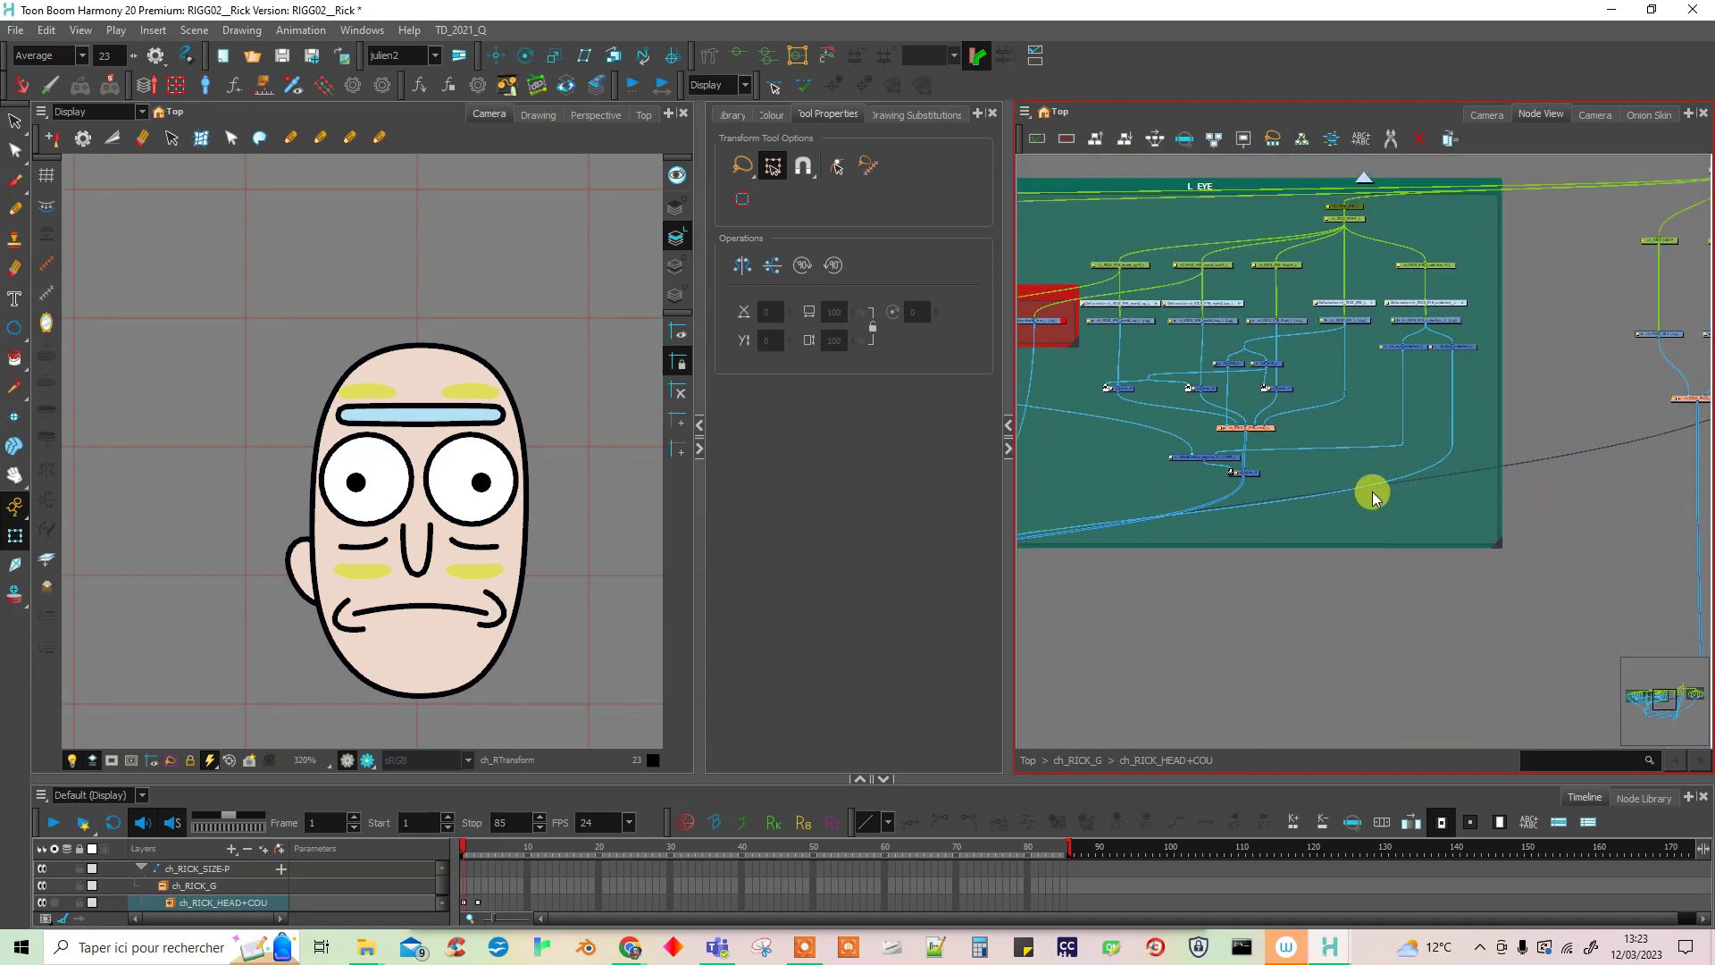
pyautogui.scroll(5, 1391, 490)
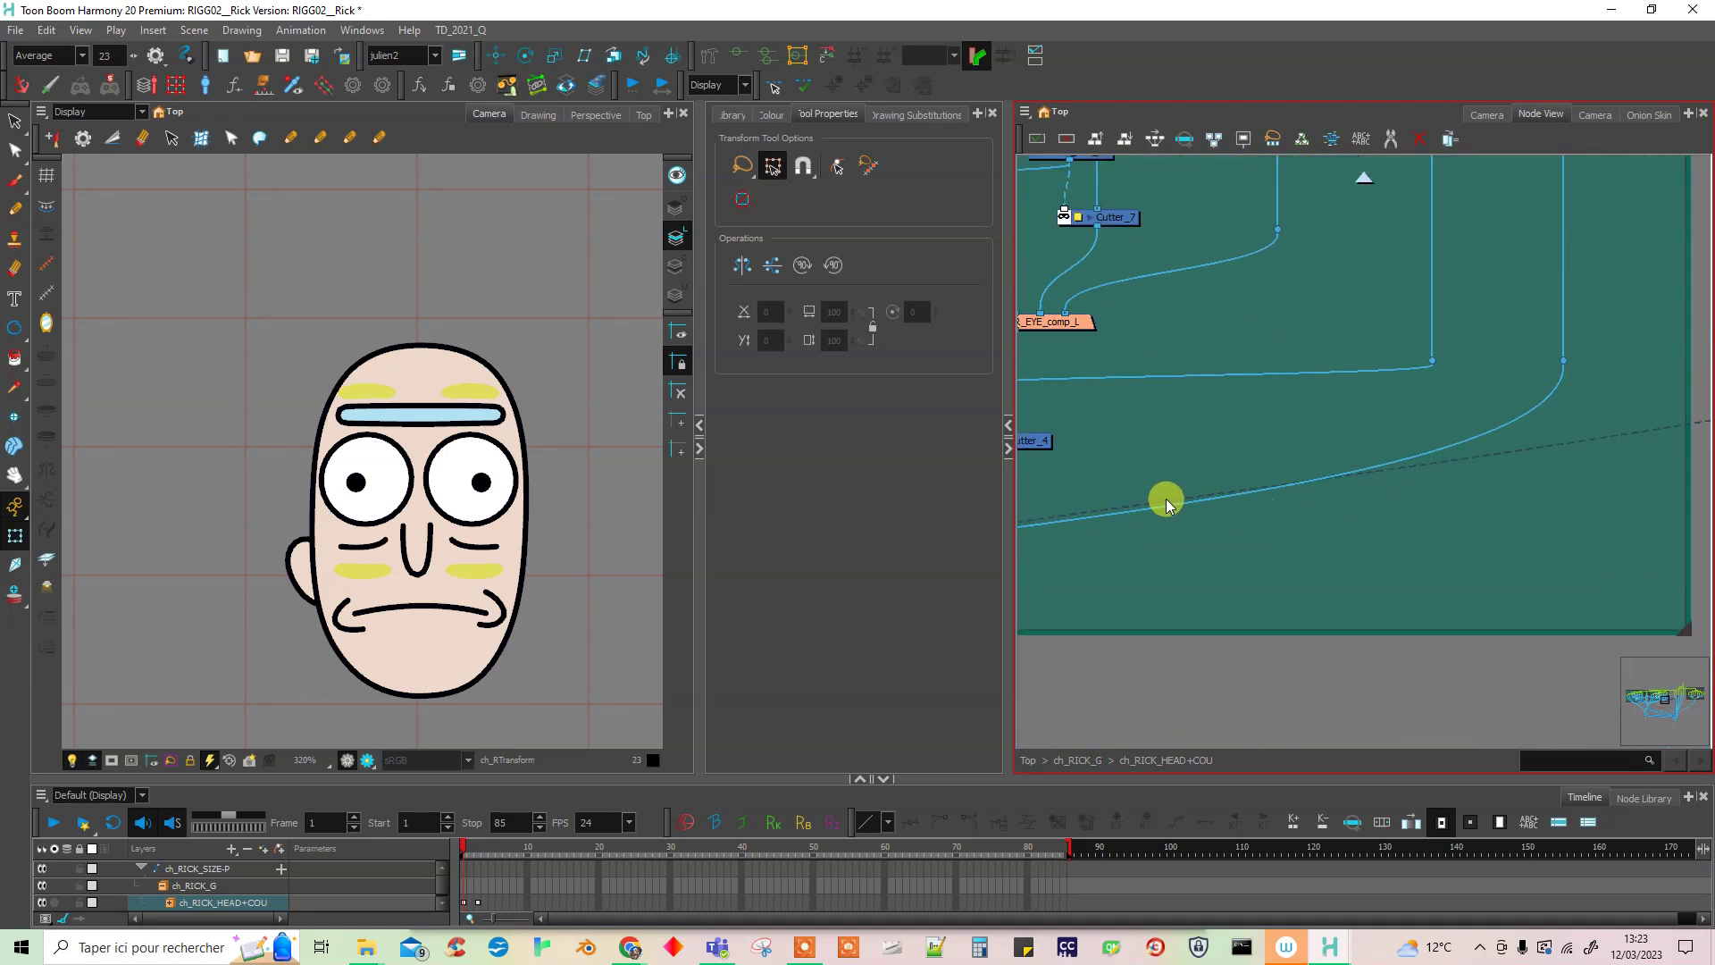
pyautogui.scroll(-3, 1425, 616)
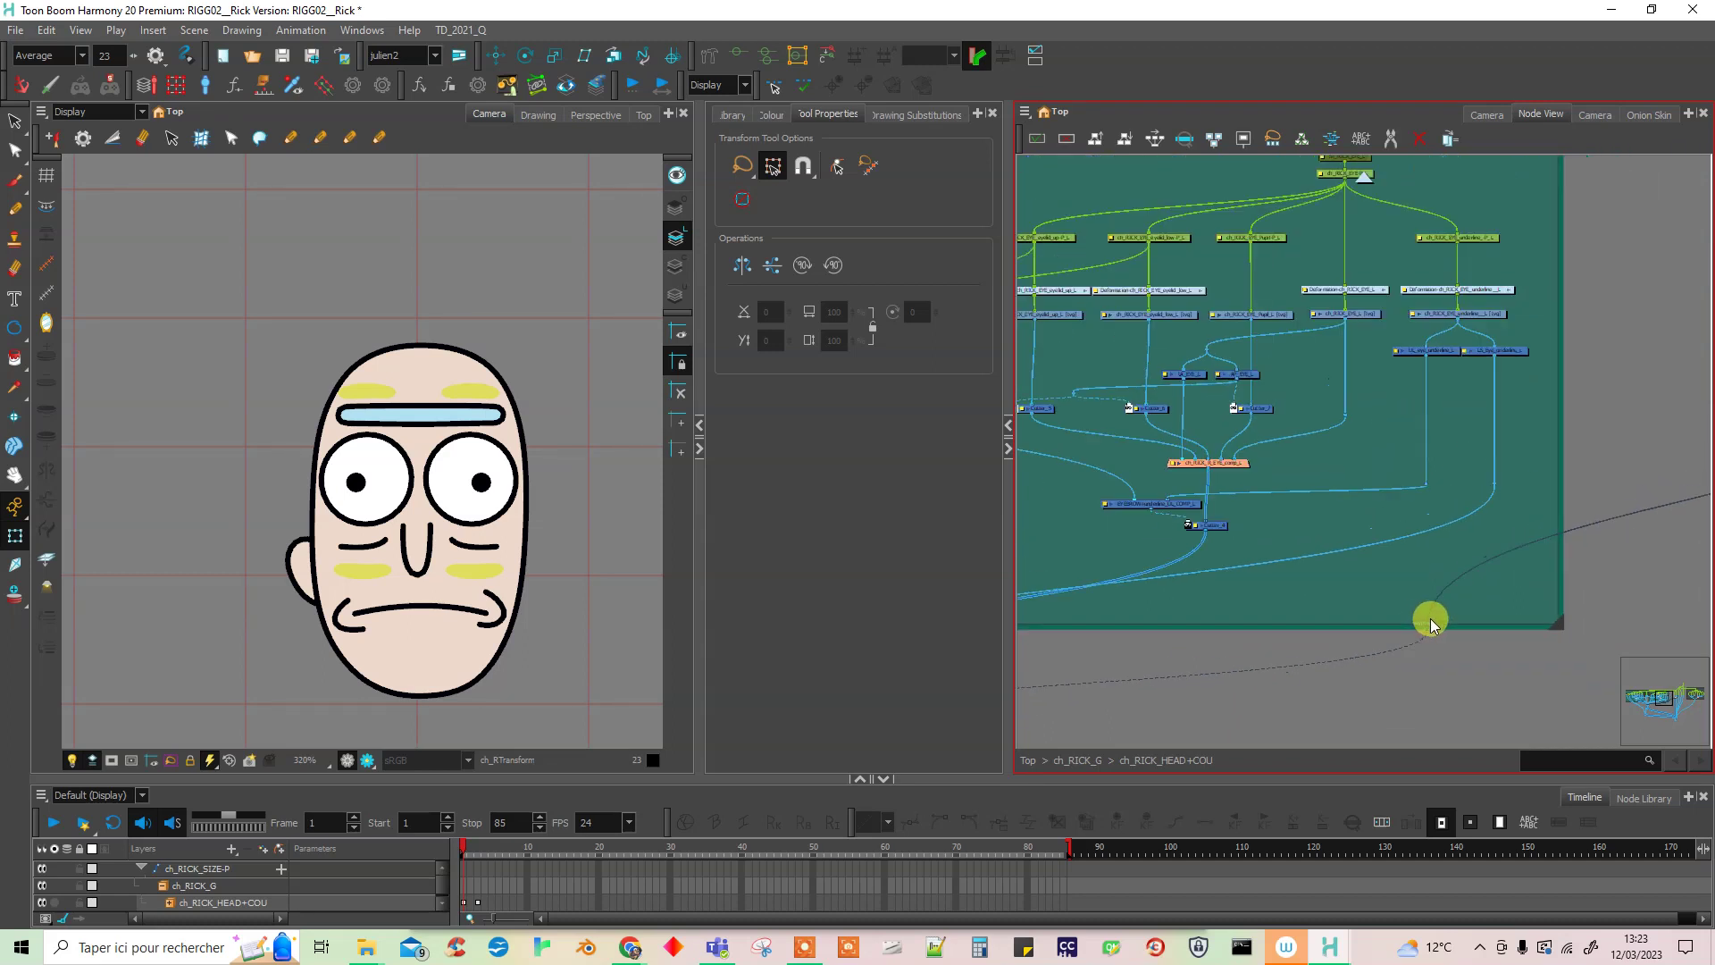
pyautogui.scroll(-3, 1430, 618)
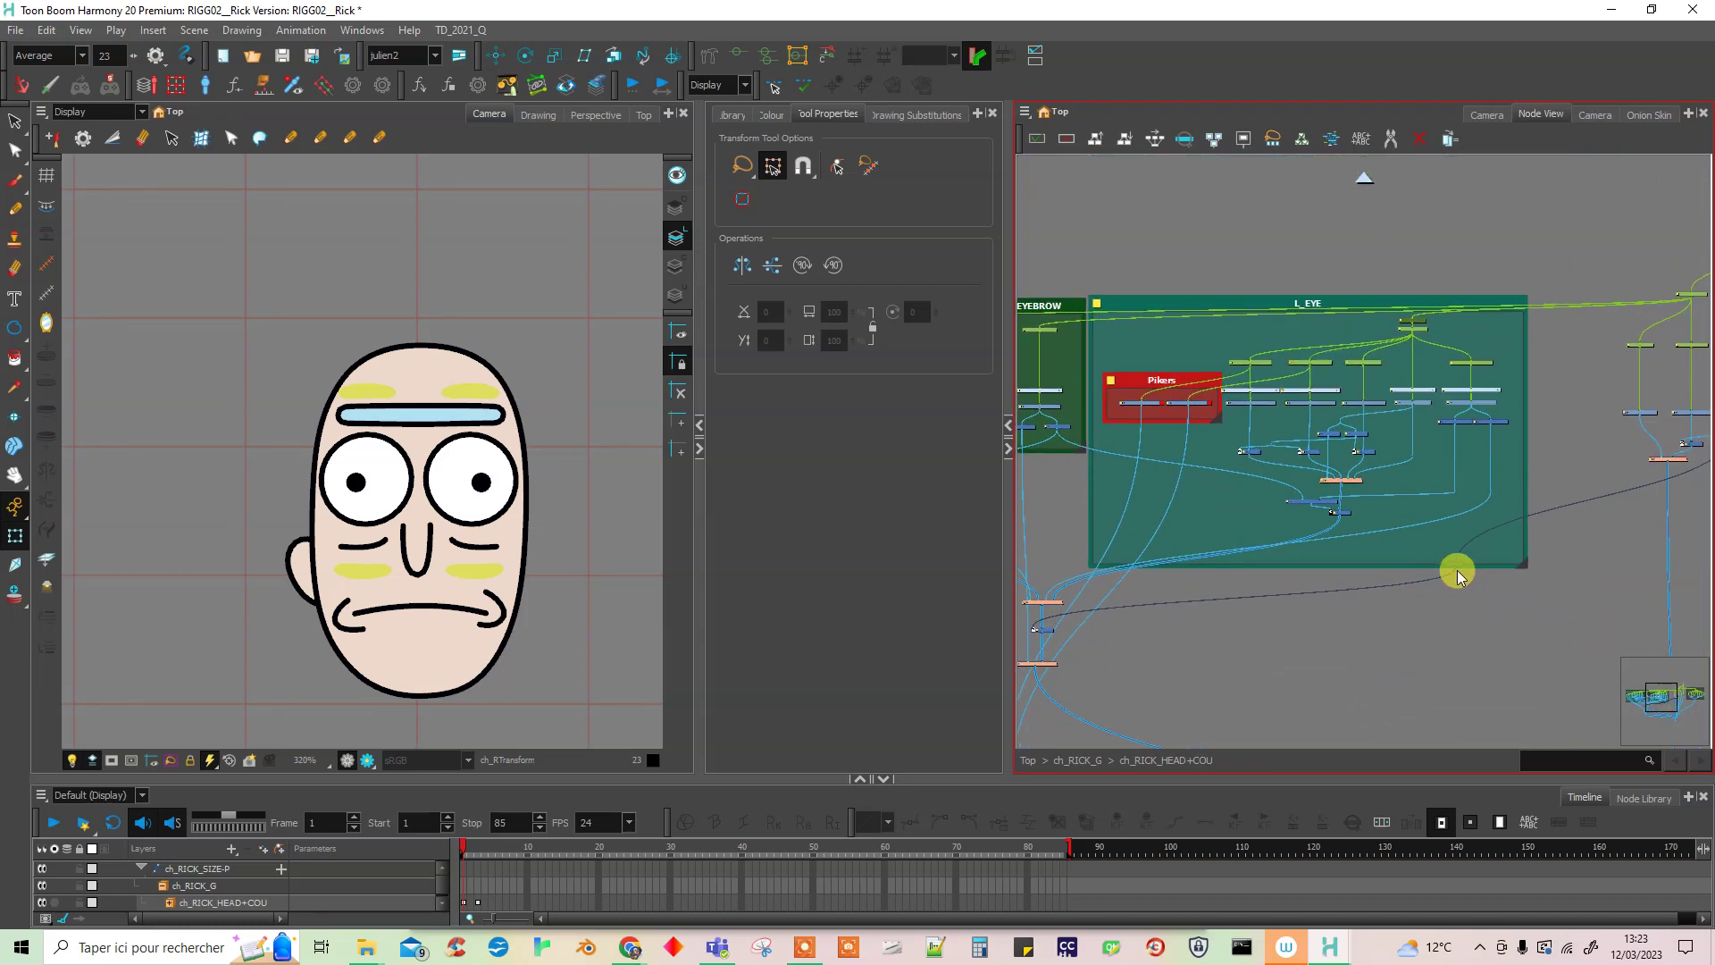
pyautogui.click(1576, 543)
# - Move the face peg sideways to test the eye and mouth masking, and undo the move
pyautogui.moveTo(1585, 561); pyautogui.dragTo(1406, 580)
pyautogui.click(1433, 331)
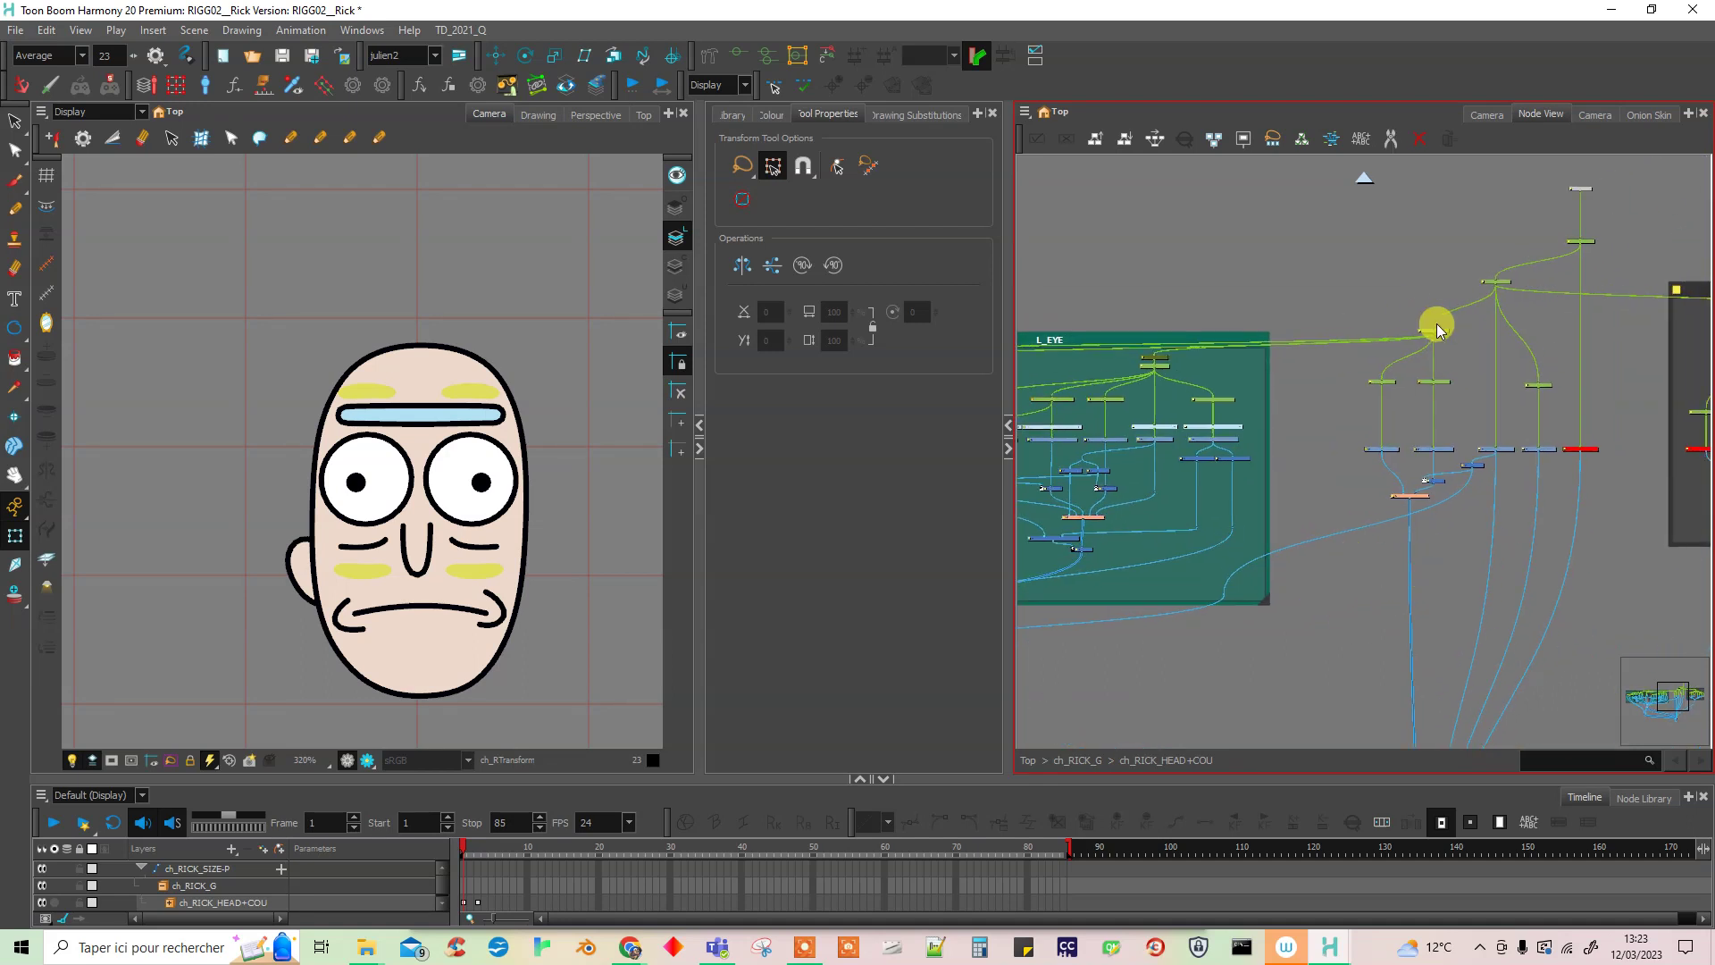
pyautogui.click(478, 463)
pyautogui.moveTo(435, 484); pyautogui.dragTo(344, 491)
pyautogui.hotkey('ctrl', 'z')
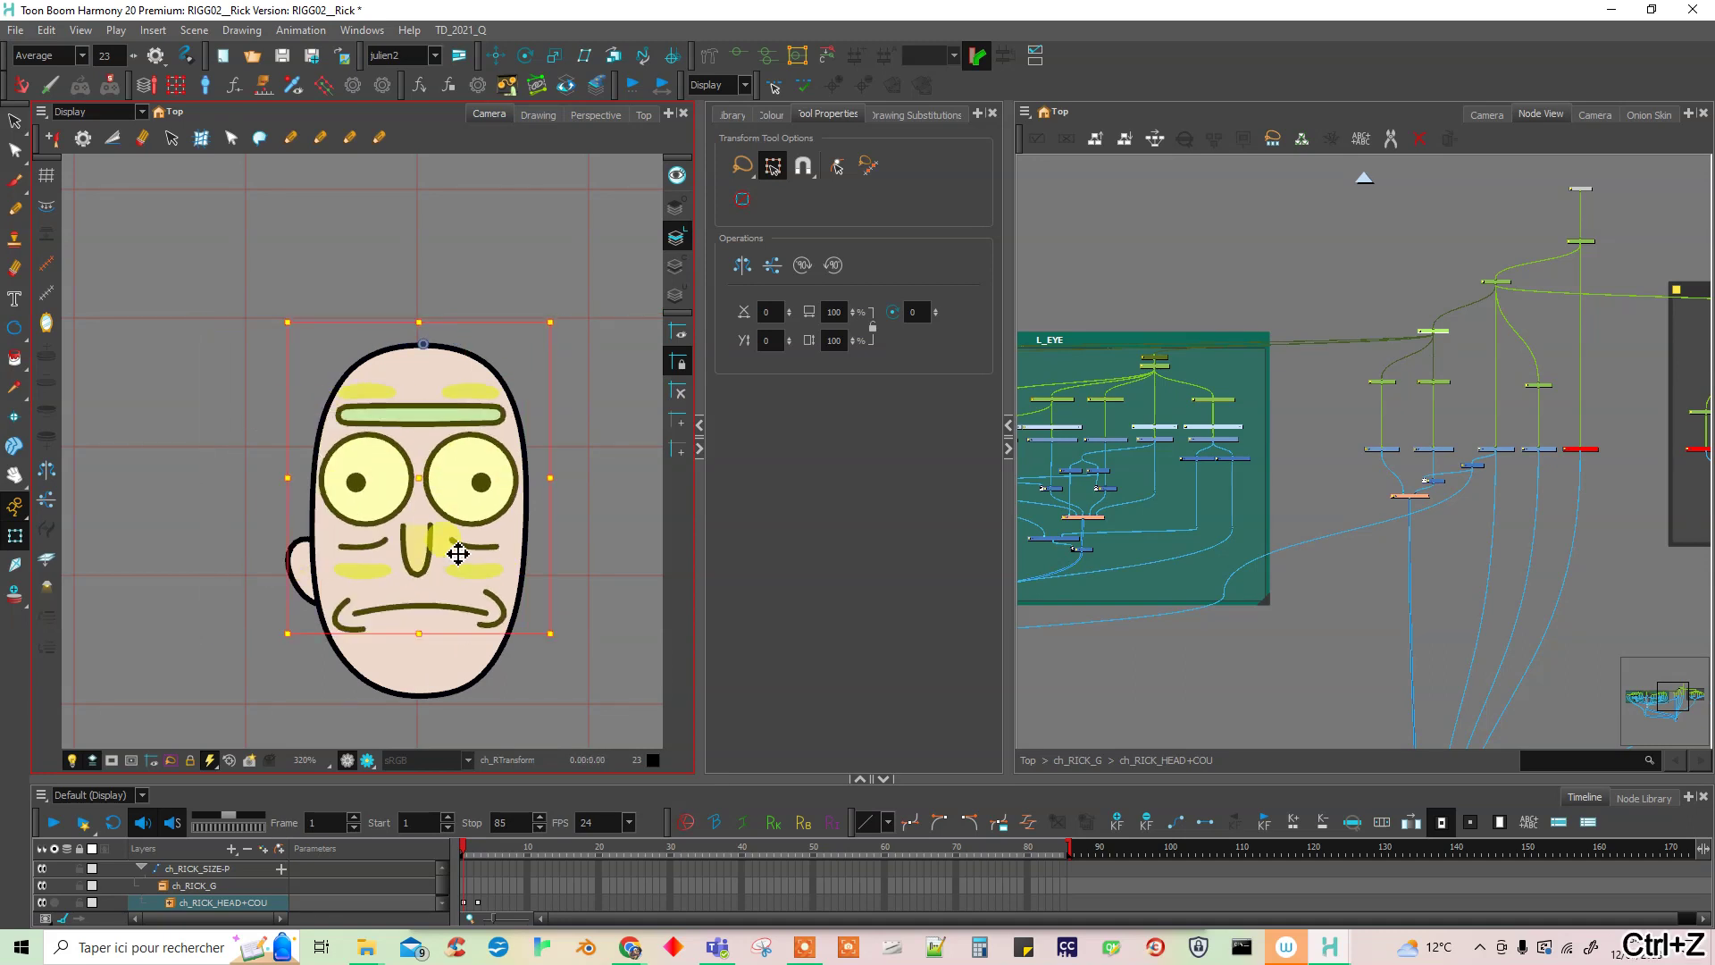
pyautogui.click(1301, 605)
# - Examine the face peg's selection in the camera view and the Pikers group inside L_EYE
pyautogui.scroll(1, 459, 613)
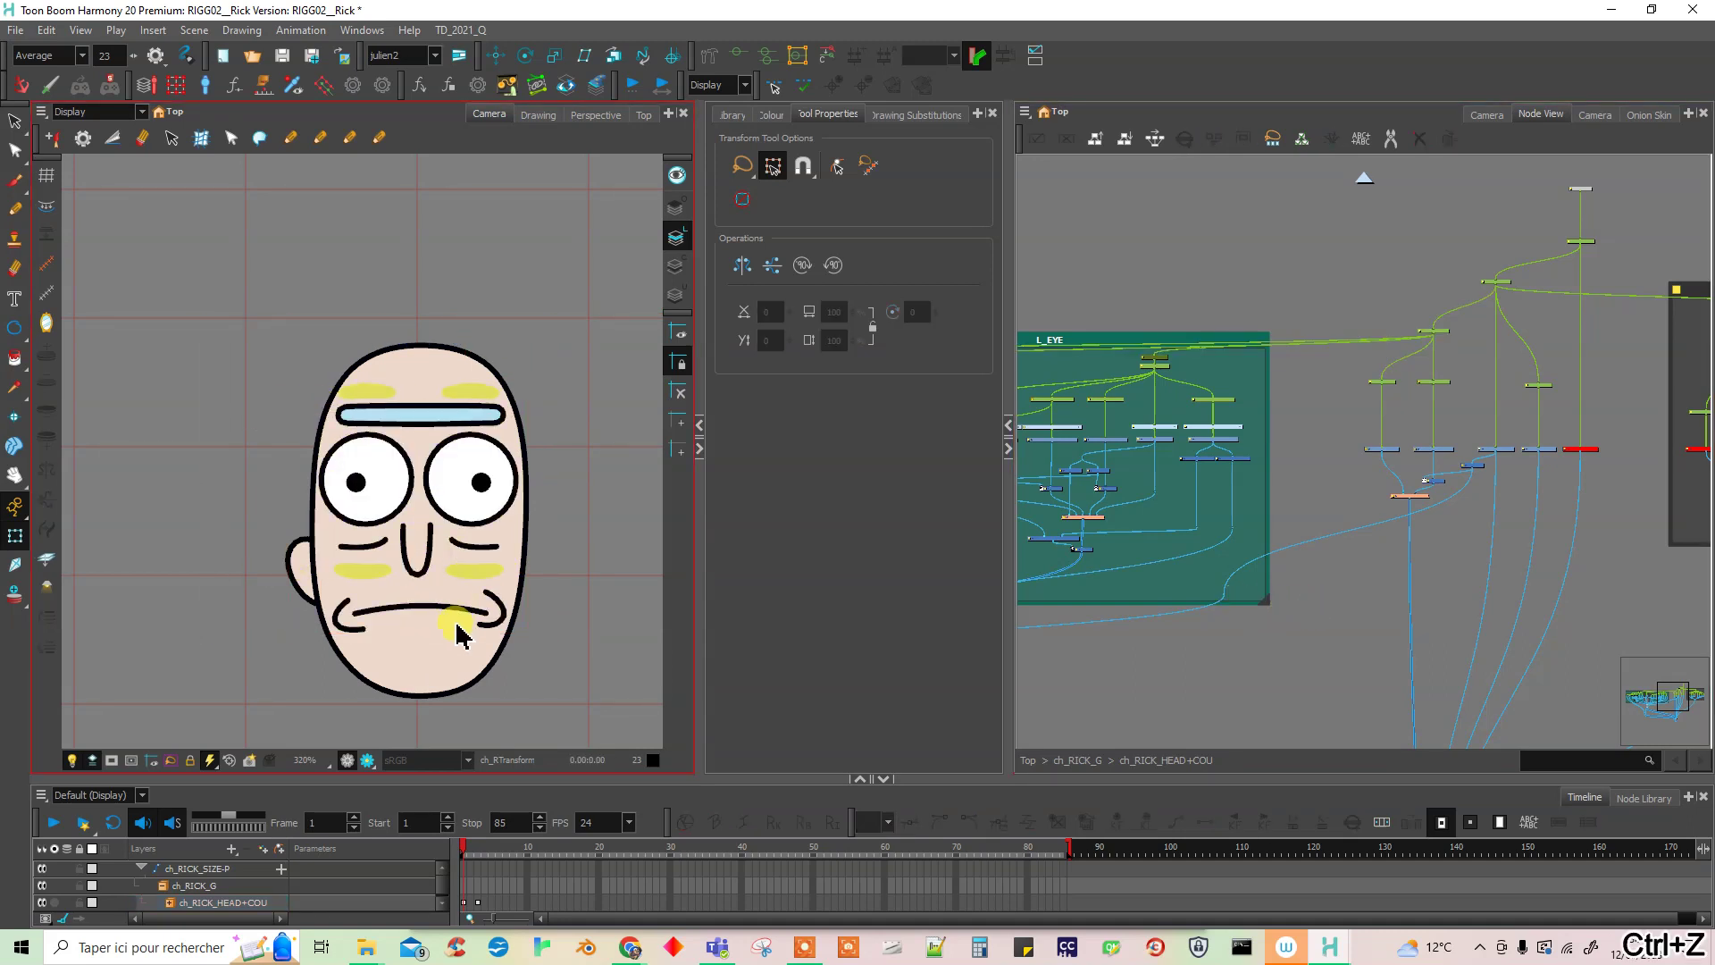
pyautogui.scroll(-1, 465, 606)
pyautogui.scroll(1, 489, 471)
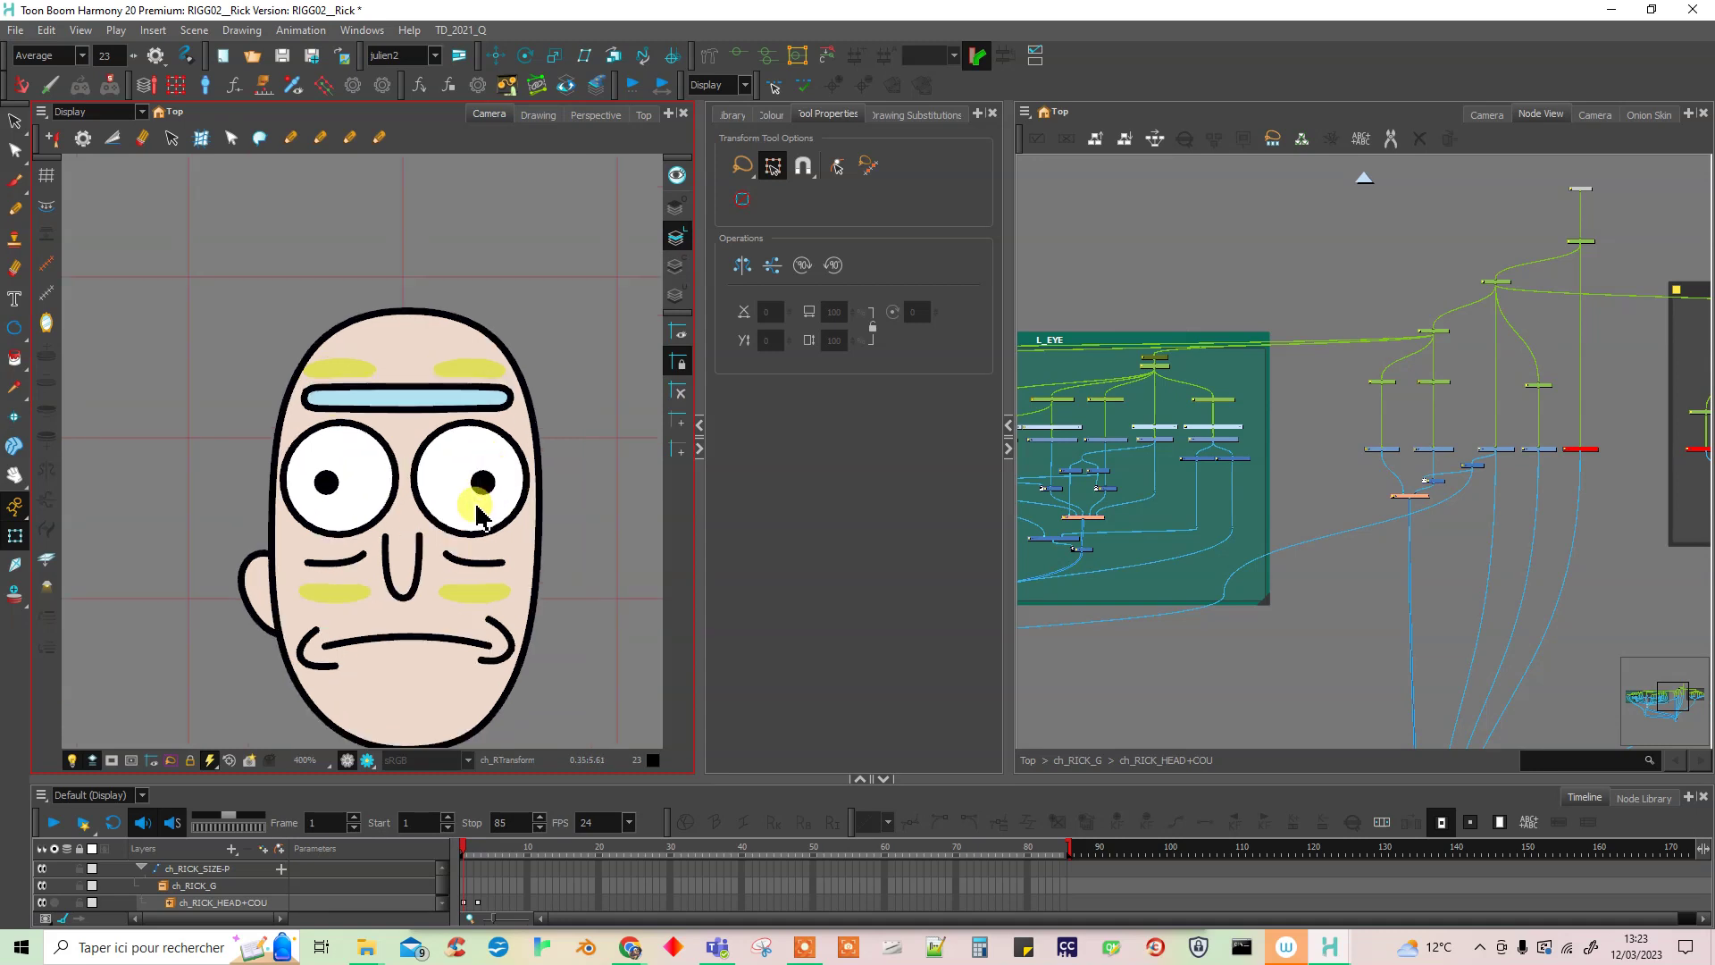
pyautogui.scroll(3, 1393, 501)
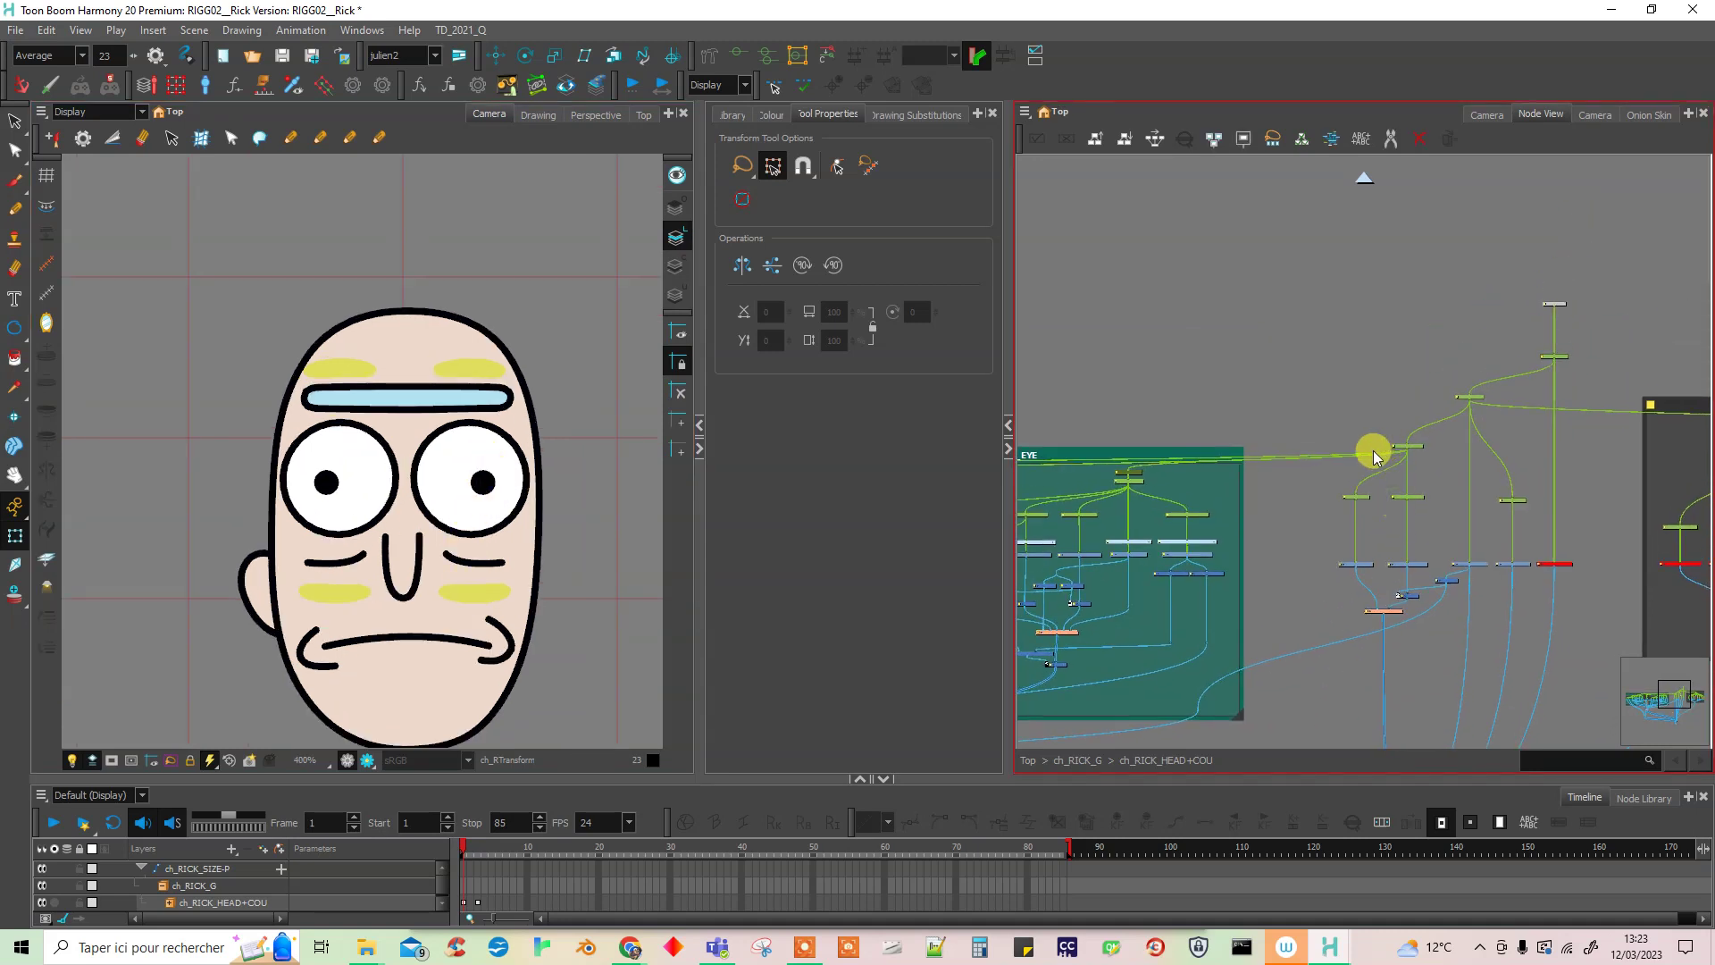
pyautogui.scroll(2, 1444, 404)
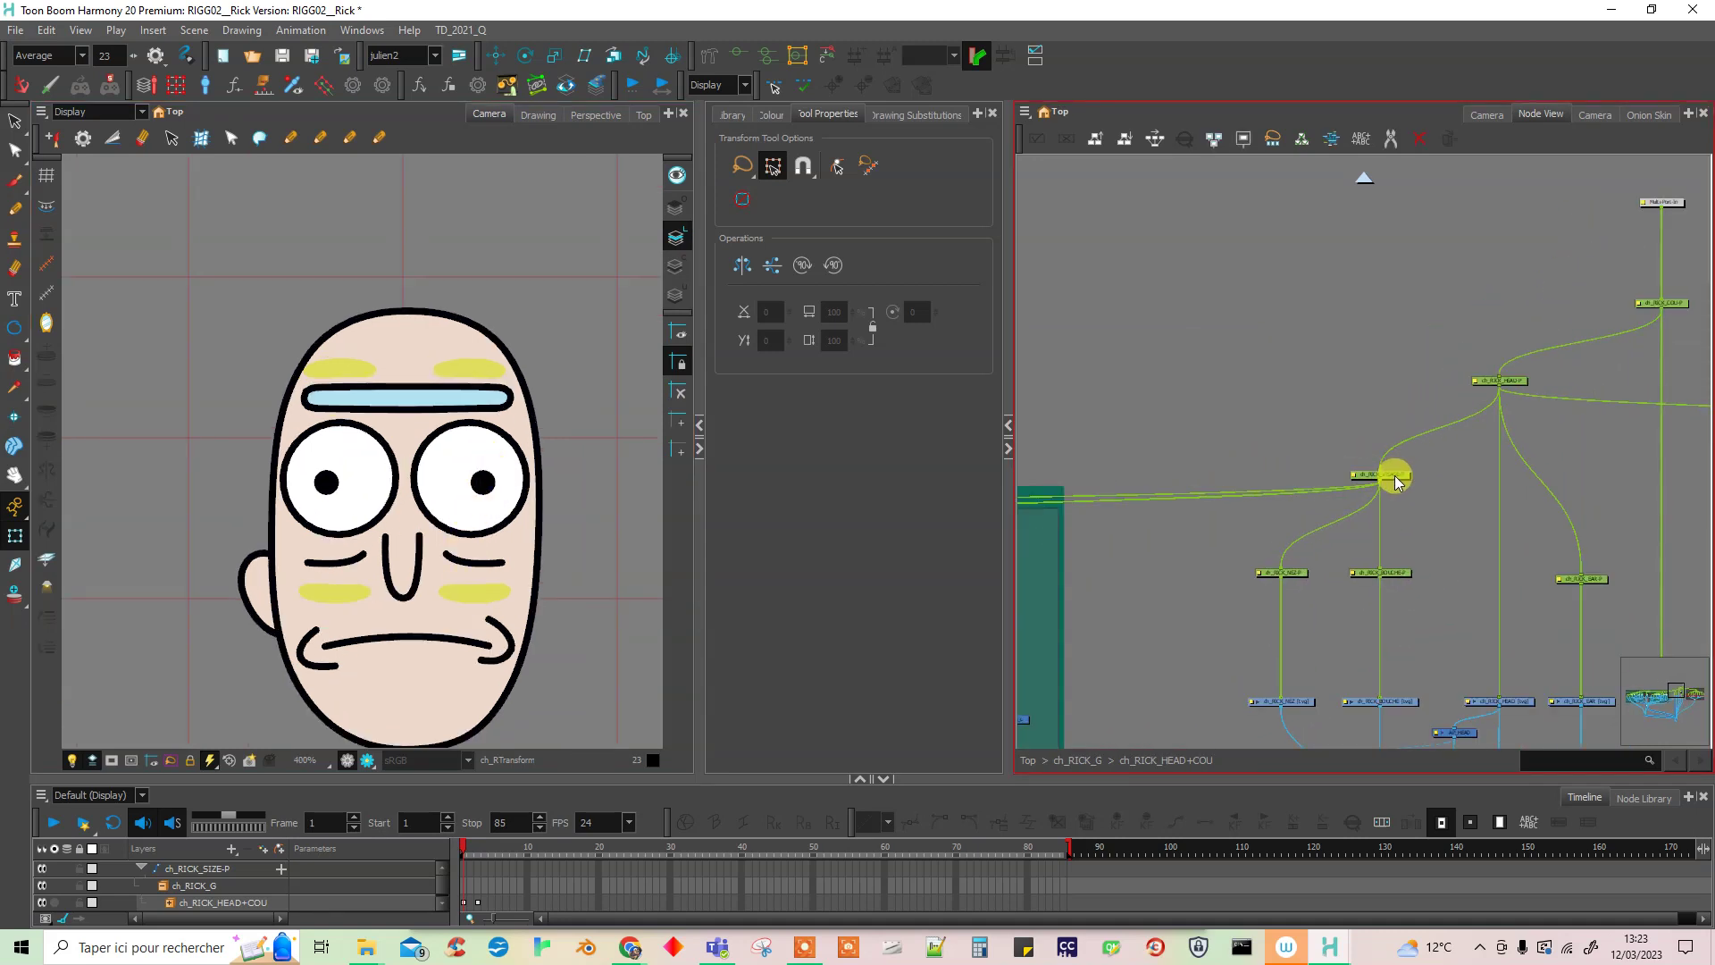
pyautogui.click(1397, 480)
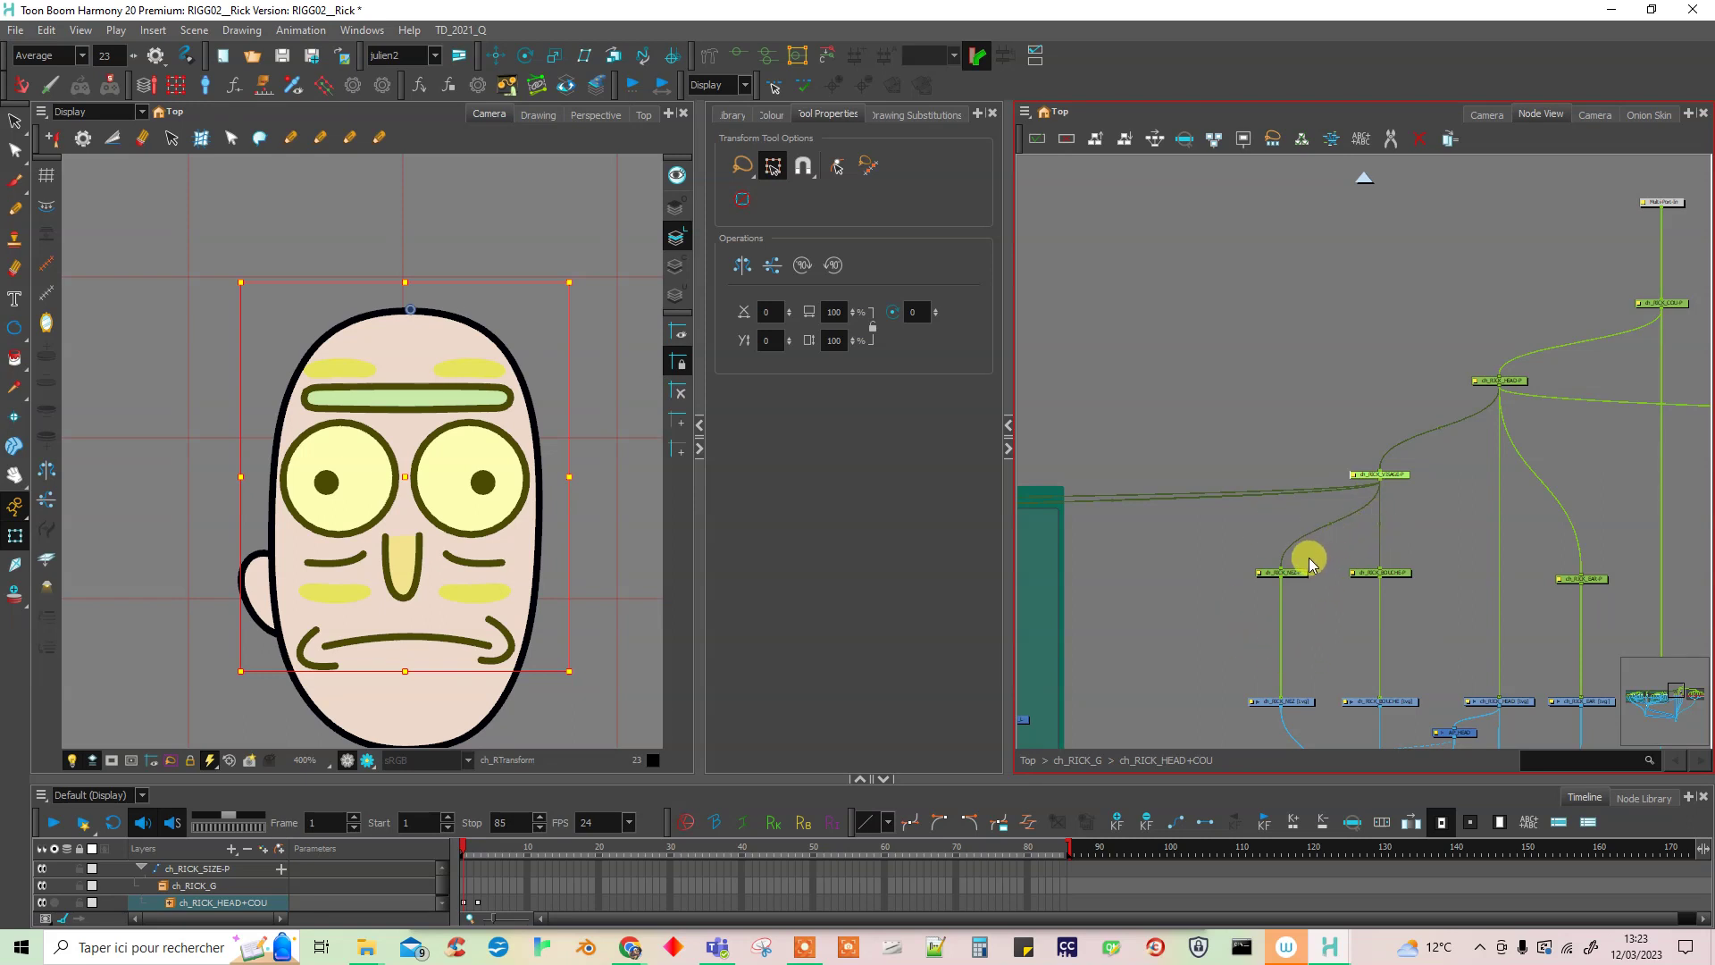
pyautogui.click(1161, 576)
pyautogui.scroll(5, 1102, 605)
pyautogui.scroll(-3, 1340, 528)
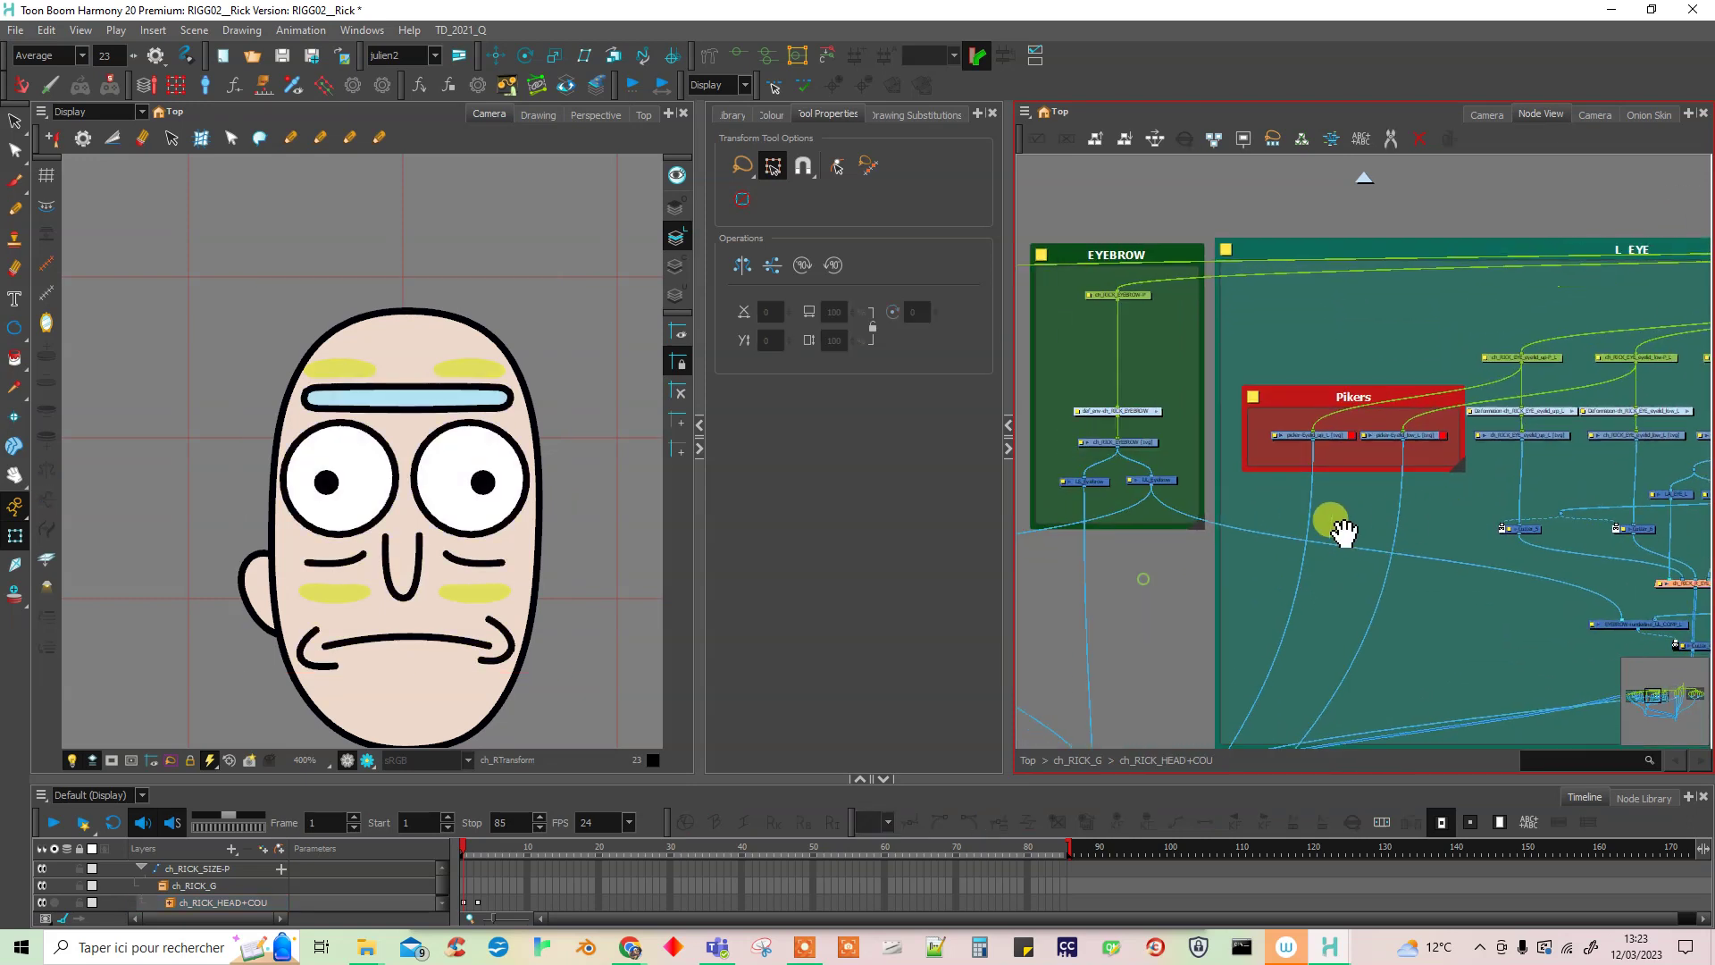
pyautogui.scroll(3, 1256, 586)
pyautogui.moveTo(1132, 591); pyautogui.dragTo(1199, 605)
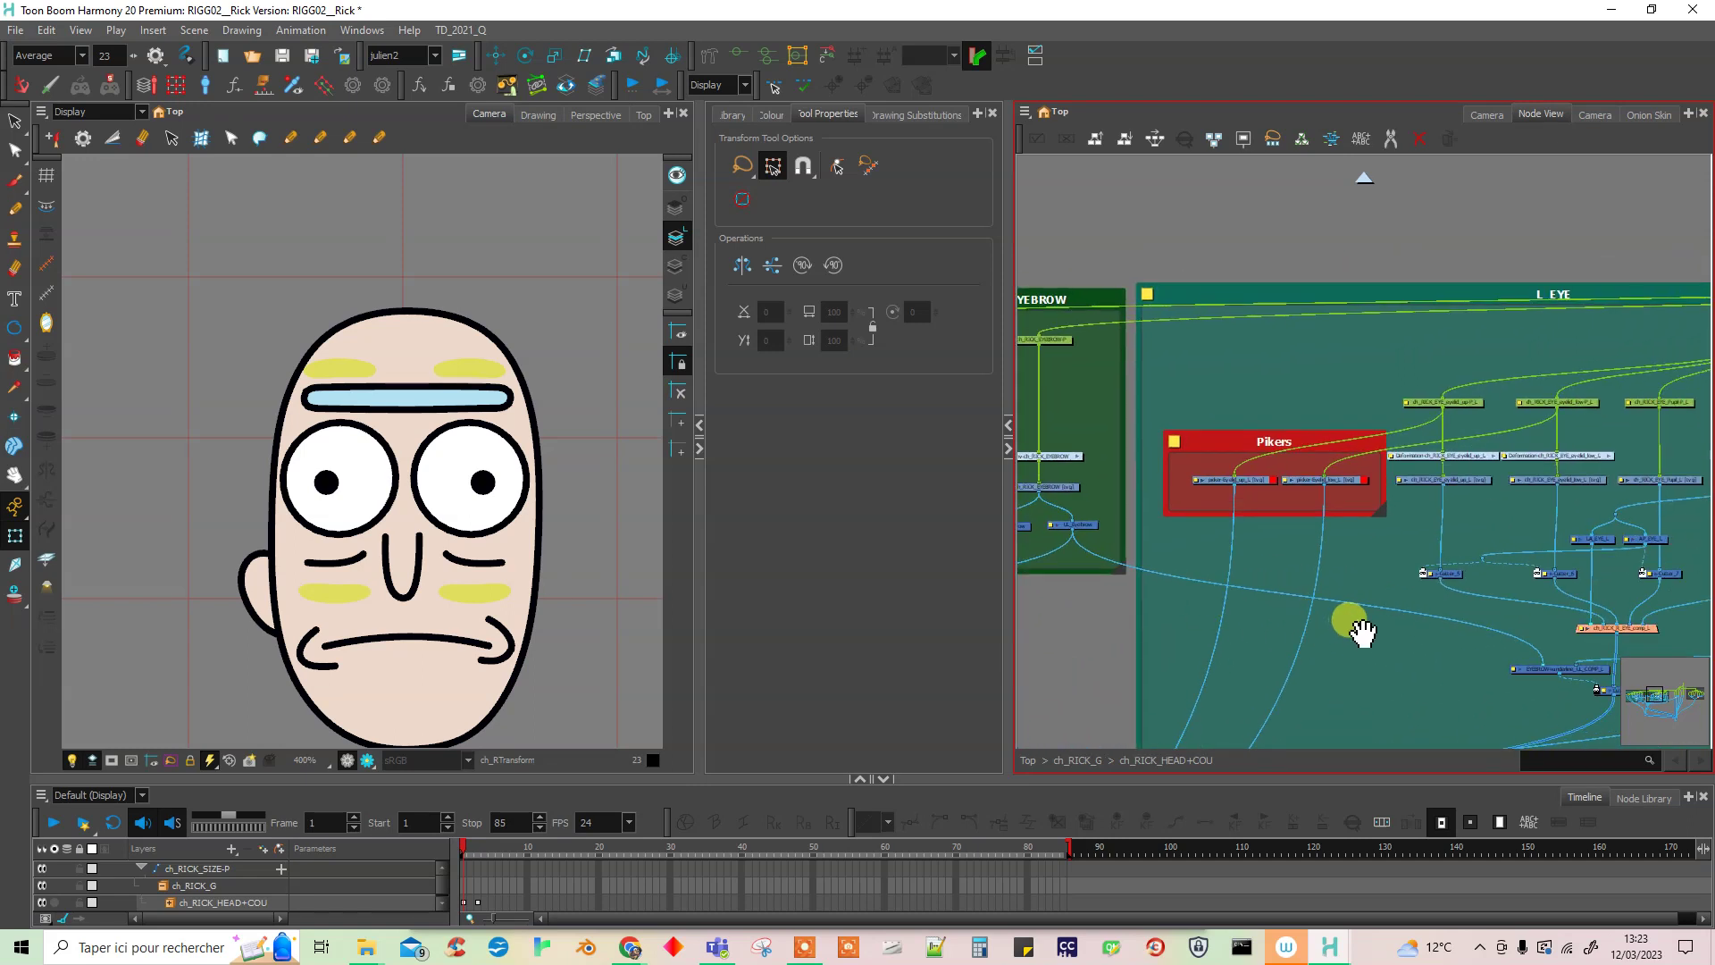
# - Save the scene and add a vector drawing layer named ch_RICK_picker_FACE
pyautogui.click(839, 493)
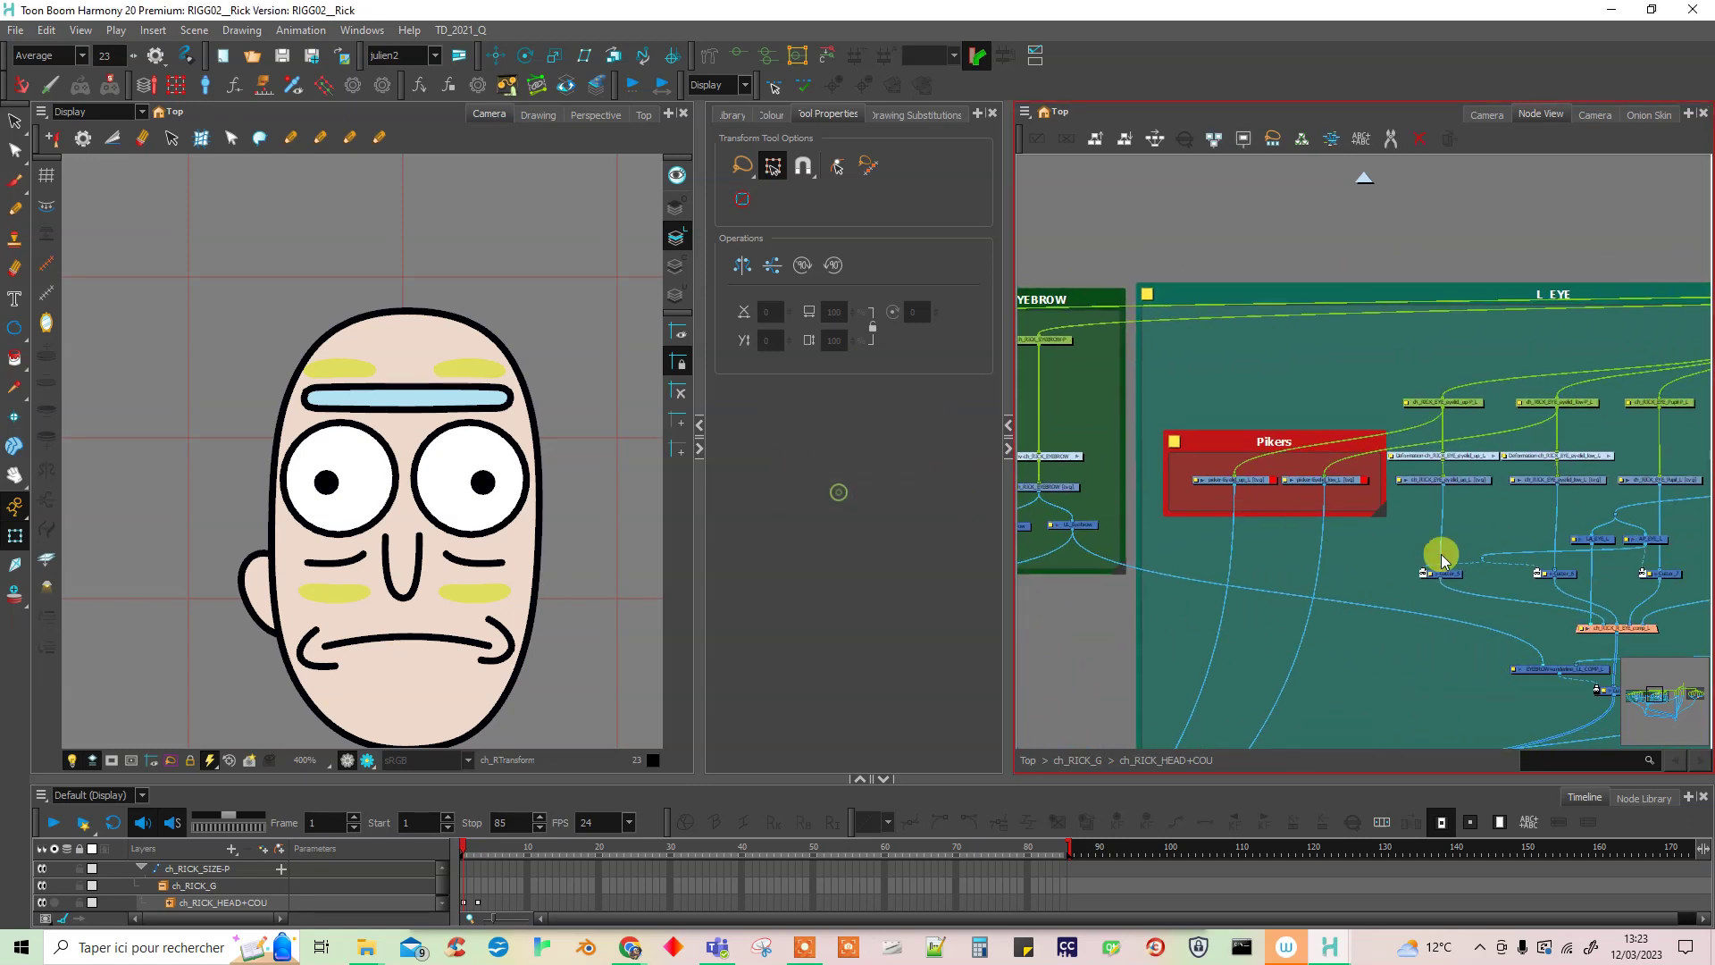
pyautogui.moveTo(1521, 604); pyautogui.dragTo(1132, 596)
pyautogui.moveTo(1548, 563); pyautogui.dragTo(1091, 667)
pyautogui.moveTo(1336, 536); pyautogui.dragTo(1312, 555)
pyautogui.hotkey('ctrl', 'r')
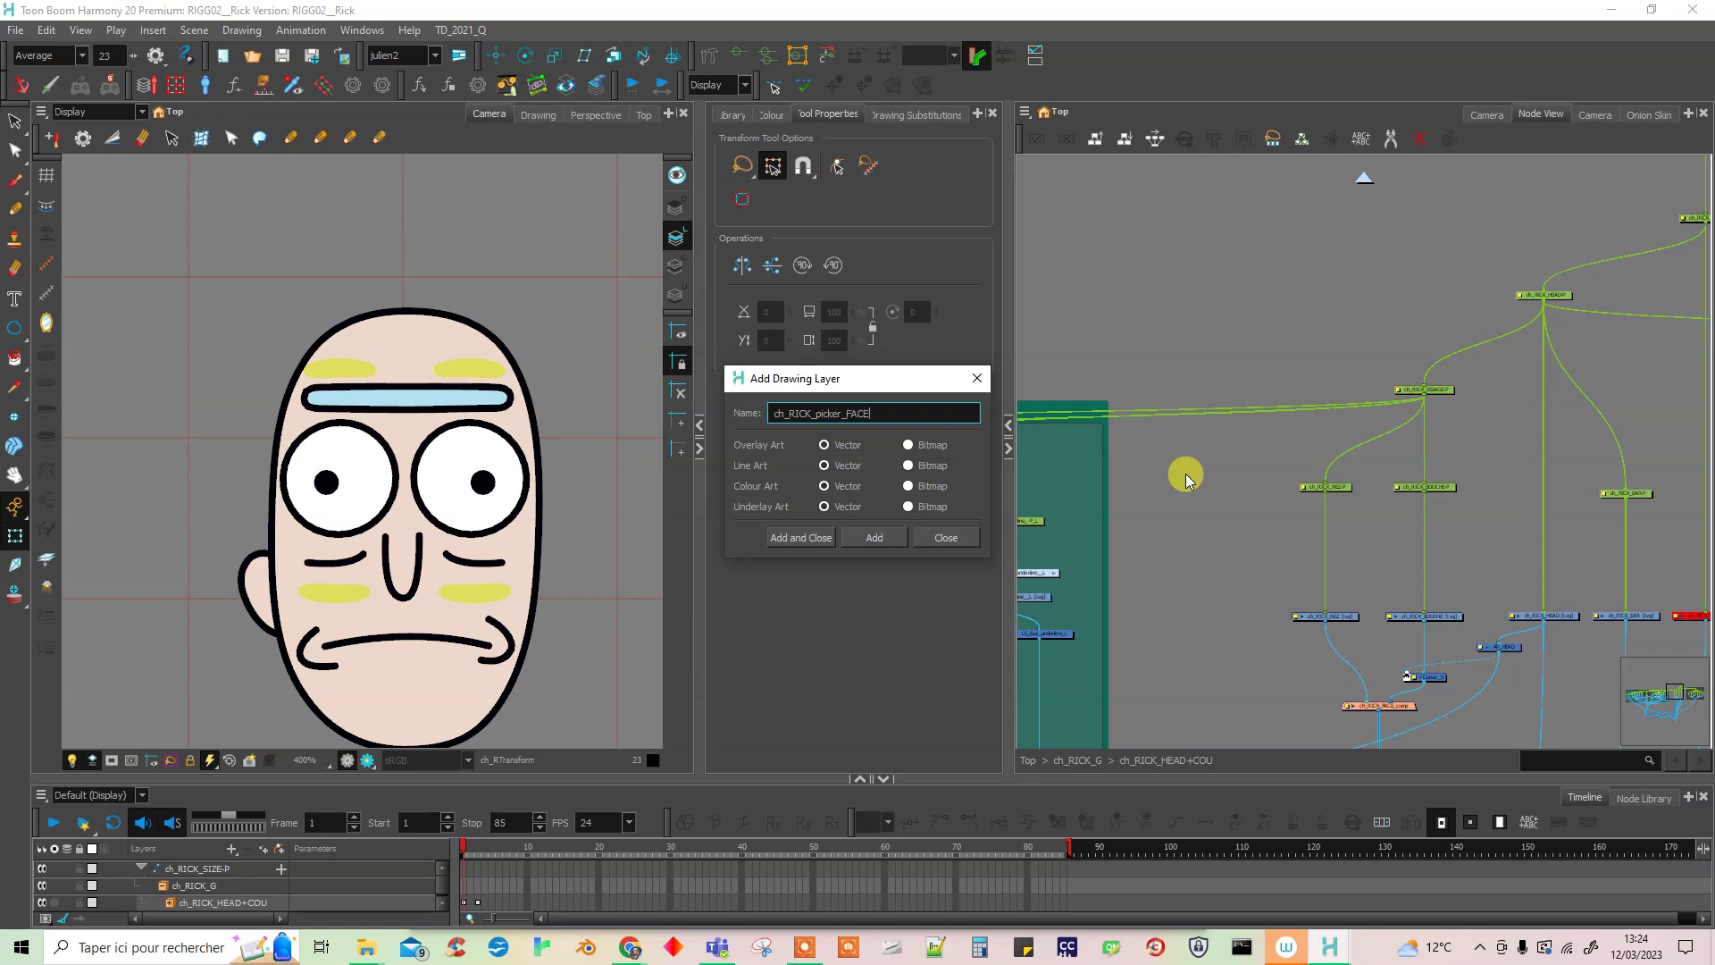
pyautogui.click(802, 537)
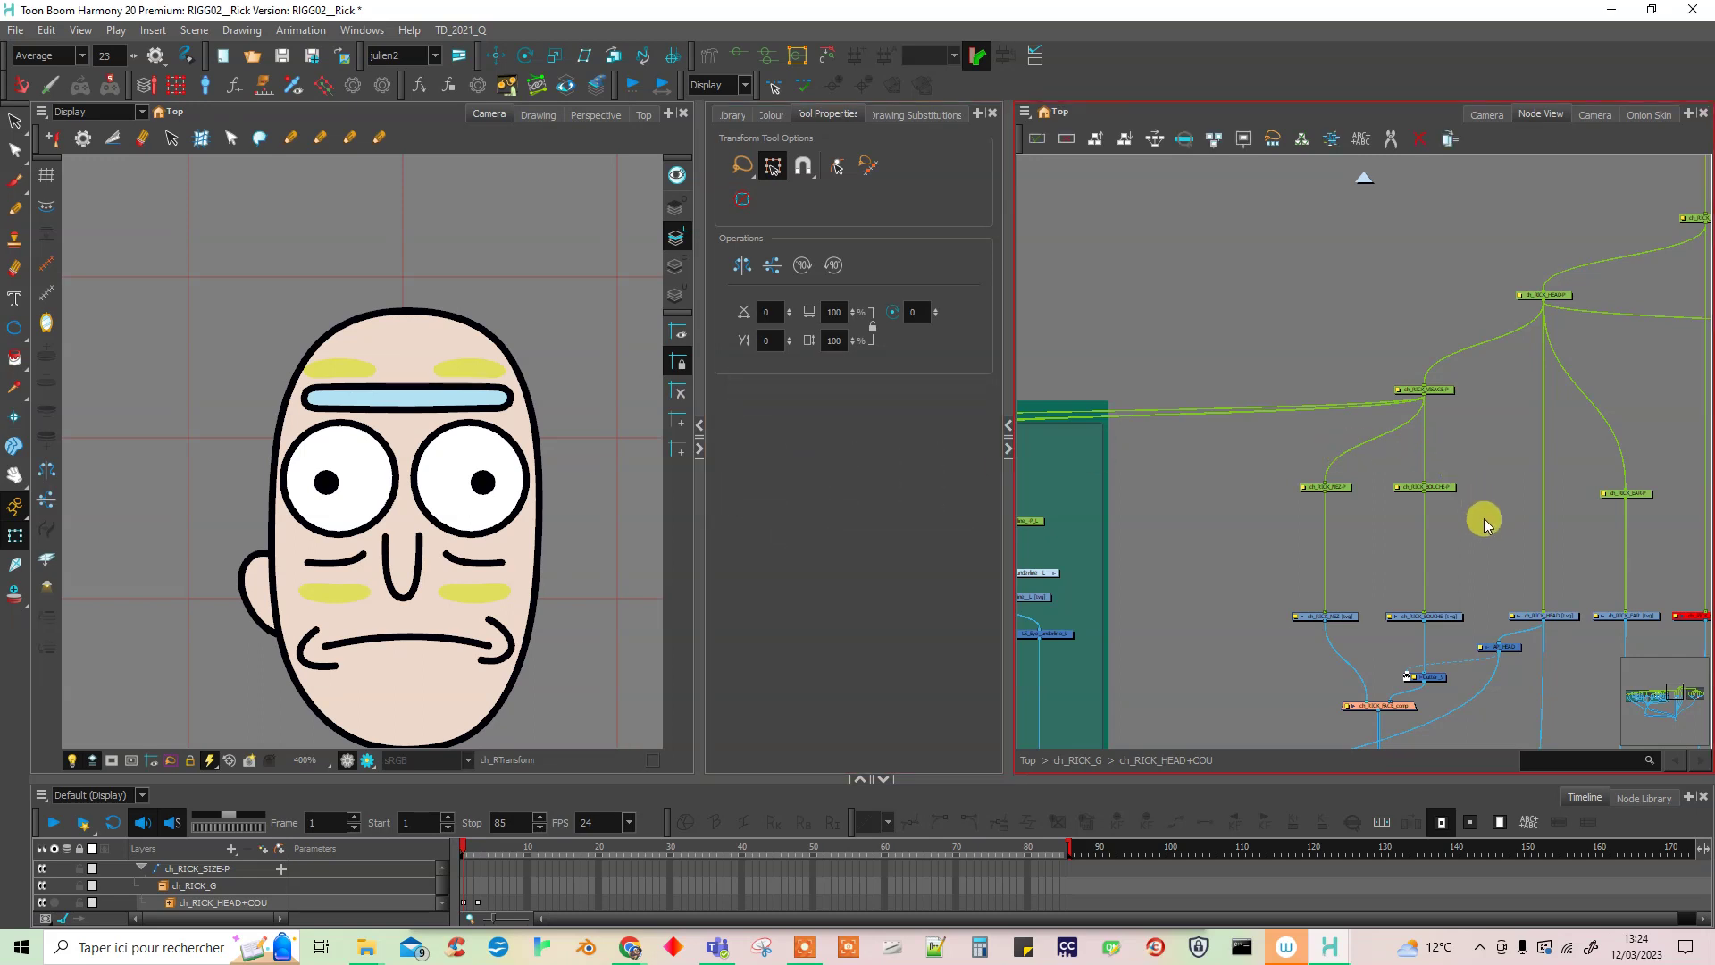
# - Place the ch_RICK_picker_FACE layer beneath the face peg, level with the nose peg and beside it
pyautogui.moveTo(1513, 672); pyautogui.dragTo(1435, 286)
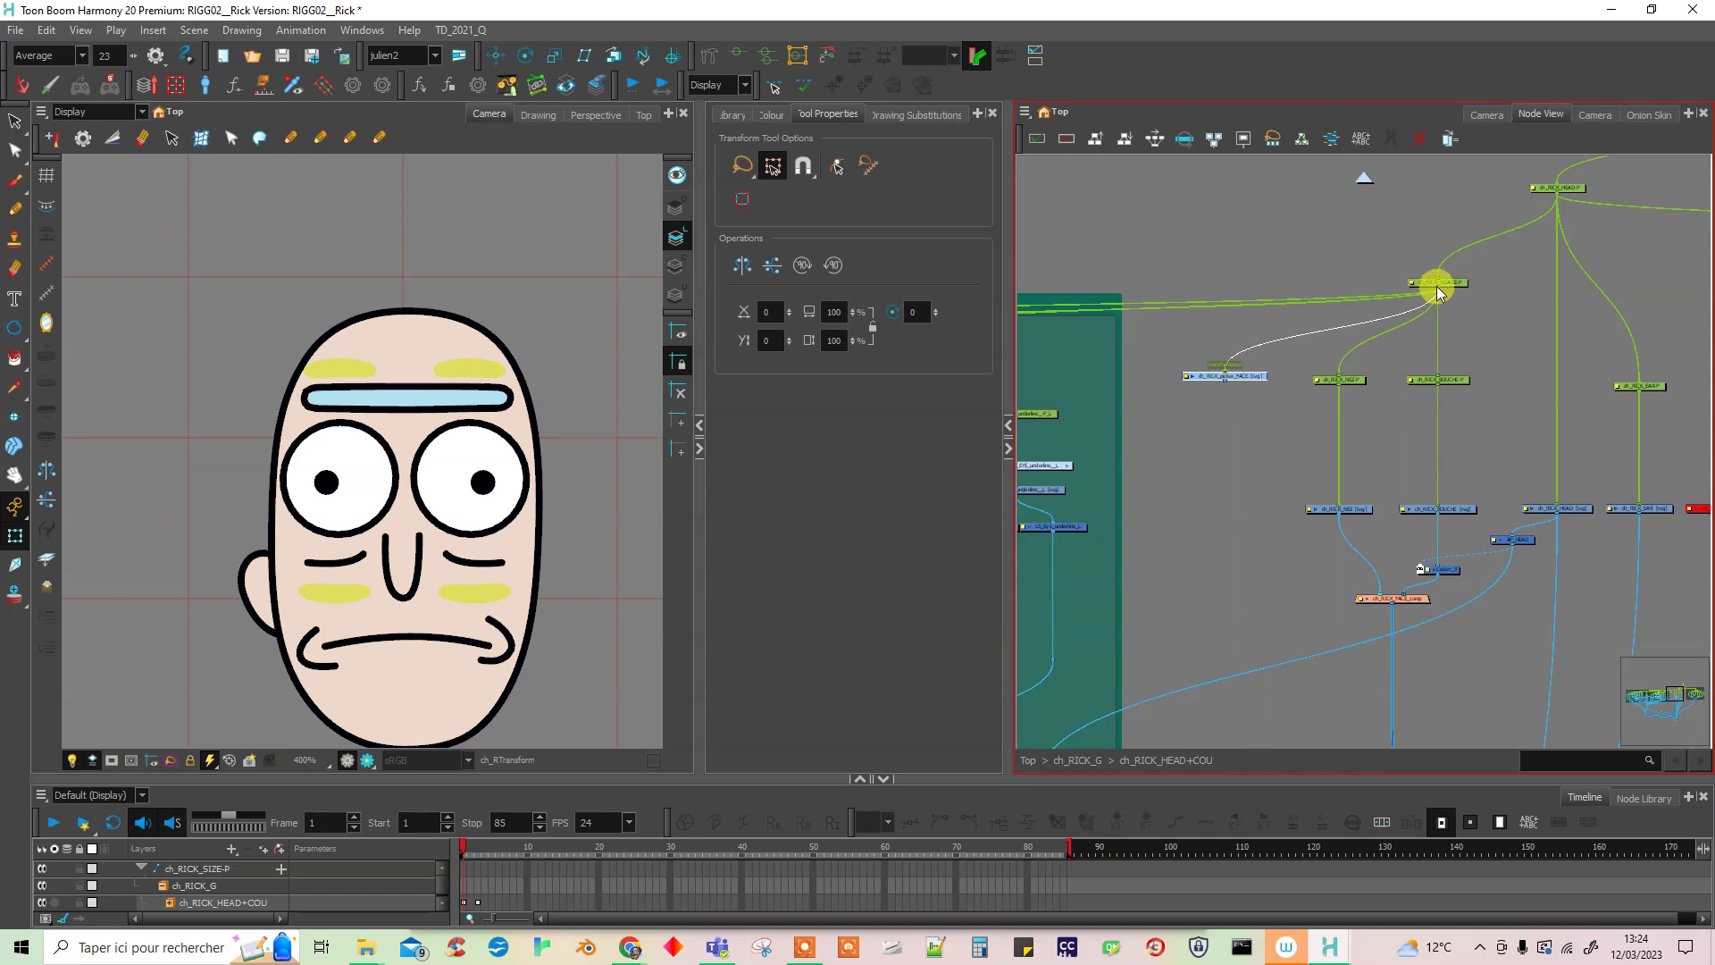
pyautogui.moveTo(1249, 378); pyautogui.dragTo(1323, 523)
pyautogui.moveTo(1492, 514); pyautogui.dragTo(1117, 665)
pyautogui.moveTo(1265, 587); pyautogui.dragTo(1117, 693)
pyautogui.moveTo(1488, 500); pyautogui.dragTo(1242, 692)
pyautogui.click(1295, 348)
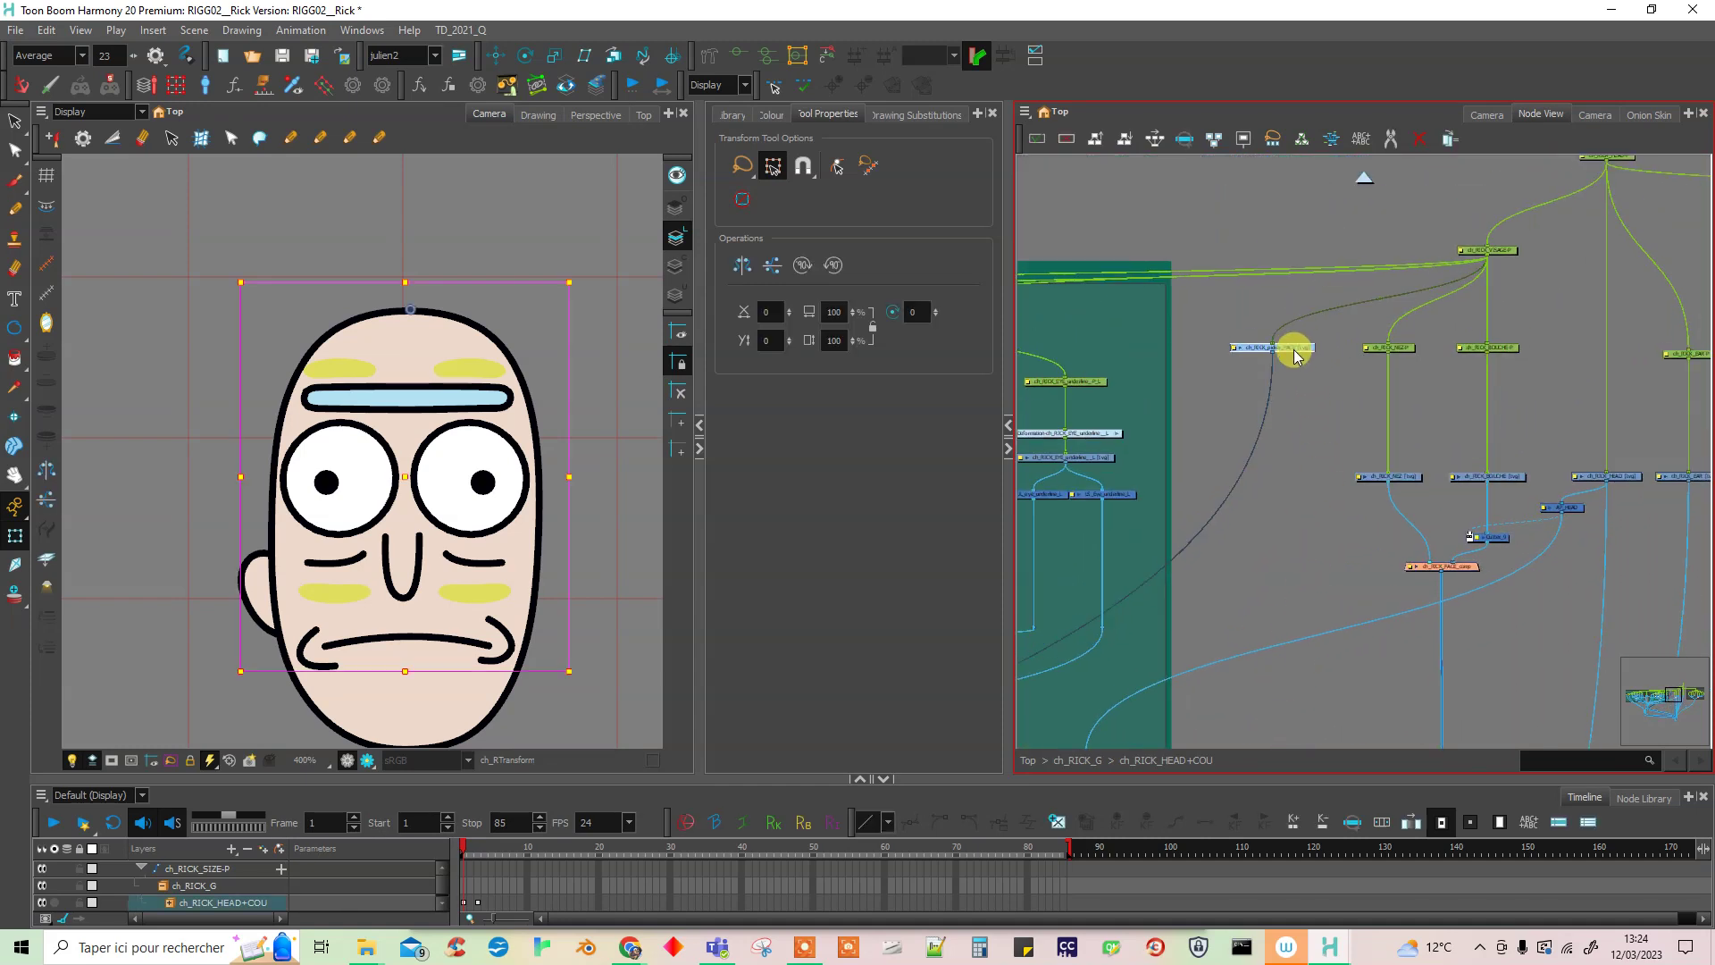
# - Arrange the face picker's output cable so it runs straight down, clear of the L_EYE group and the nose nodes
pyautogui.moveTo(1043, 702); pyautogui.dragTo(1332, 480)
pyautogui.moveTo(1169, 607); pyautogui.dragTo(1294, 490)
pyautogui.click(1322, 468)
pyautogui.moveTo(1399, 495); pyautogui.dragTo(1306, 659)
pyautogui.click(1406, 514)
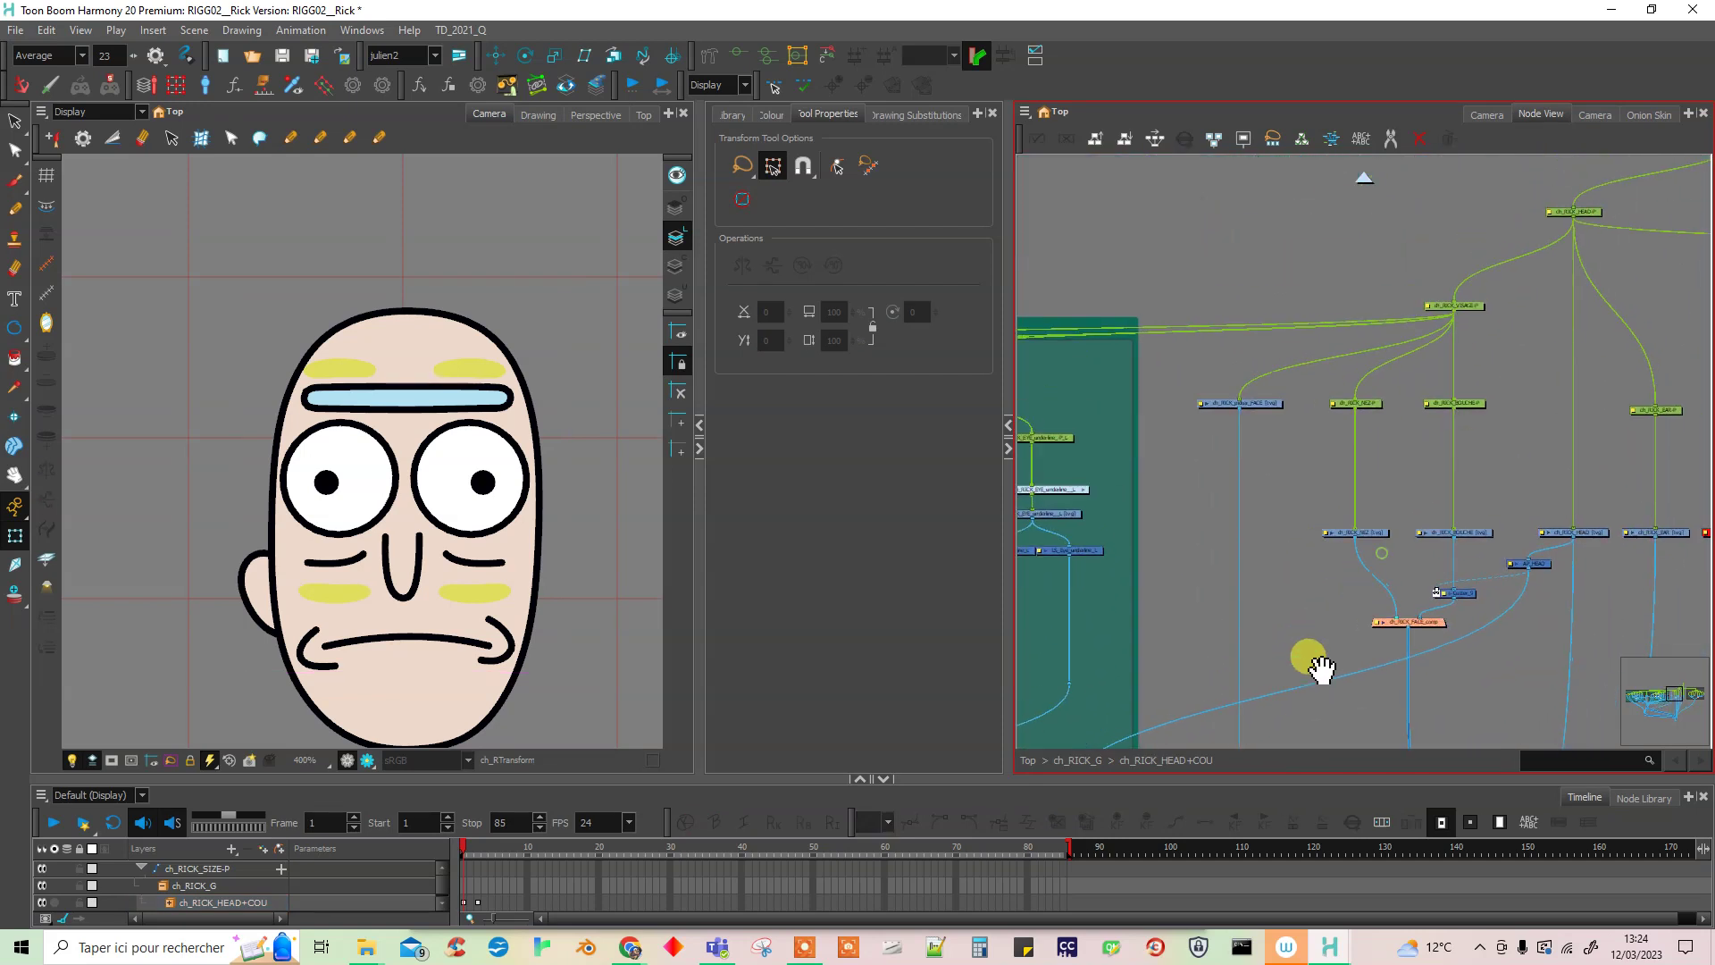
# - Select the ch_RICK_picker_FACE layer, activate the Ellipse tool and frame the empty area beside the head
pyautogui.scroll(3, 1233, 421)
pyautogui.scroll(1, 1276, 422)
pyautogui.click(1255, 407)
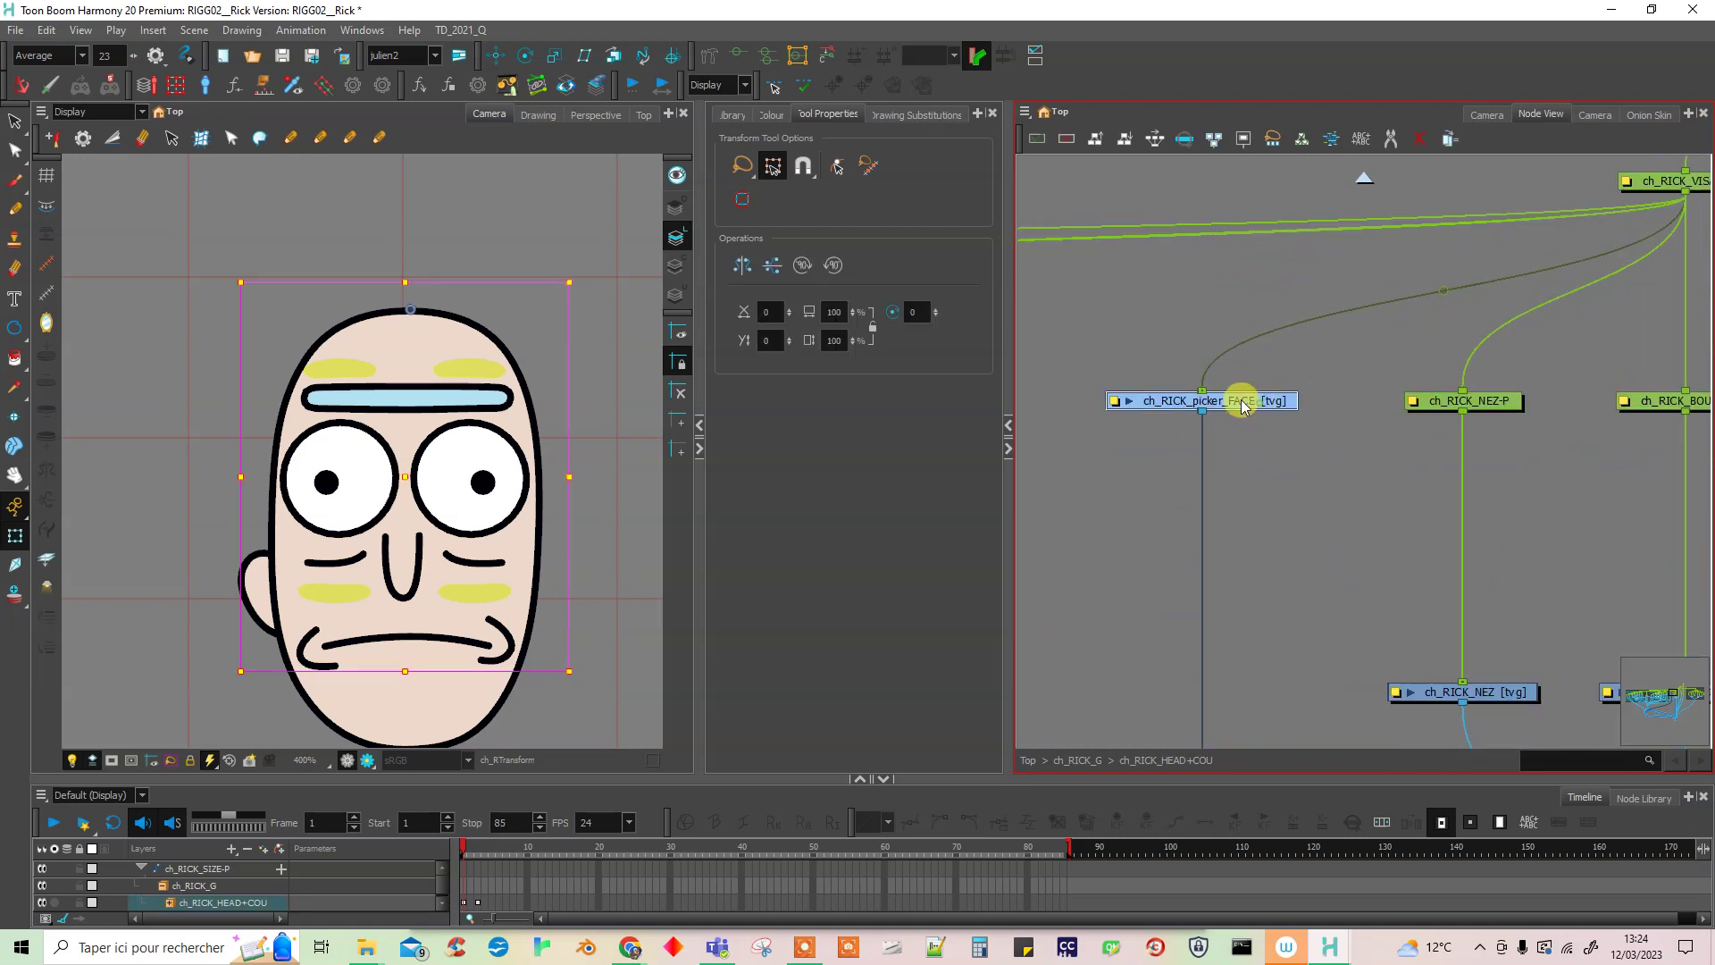
pyautogui.click(15, 328)
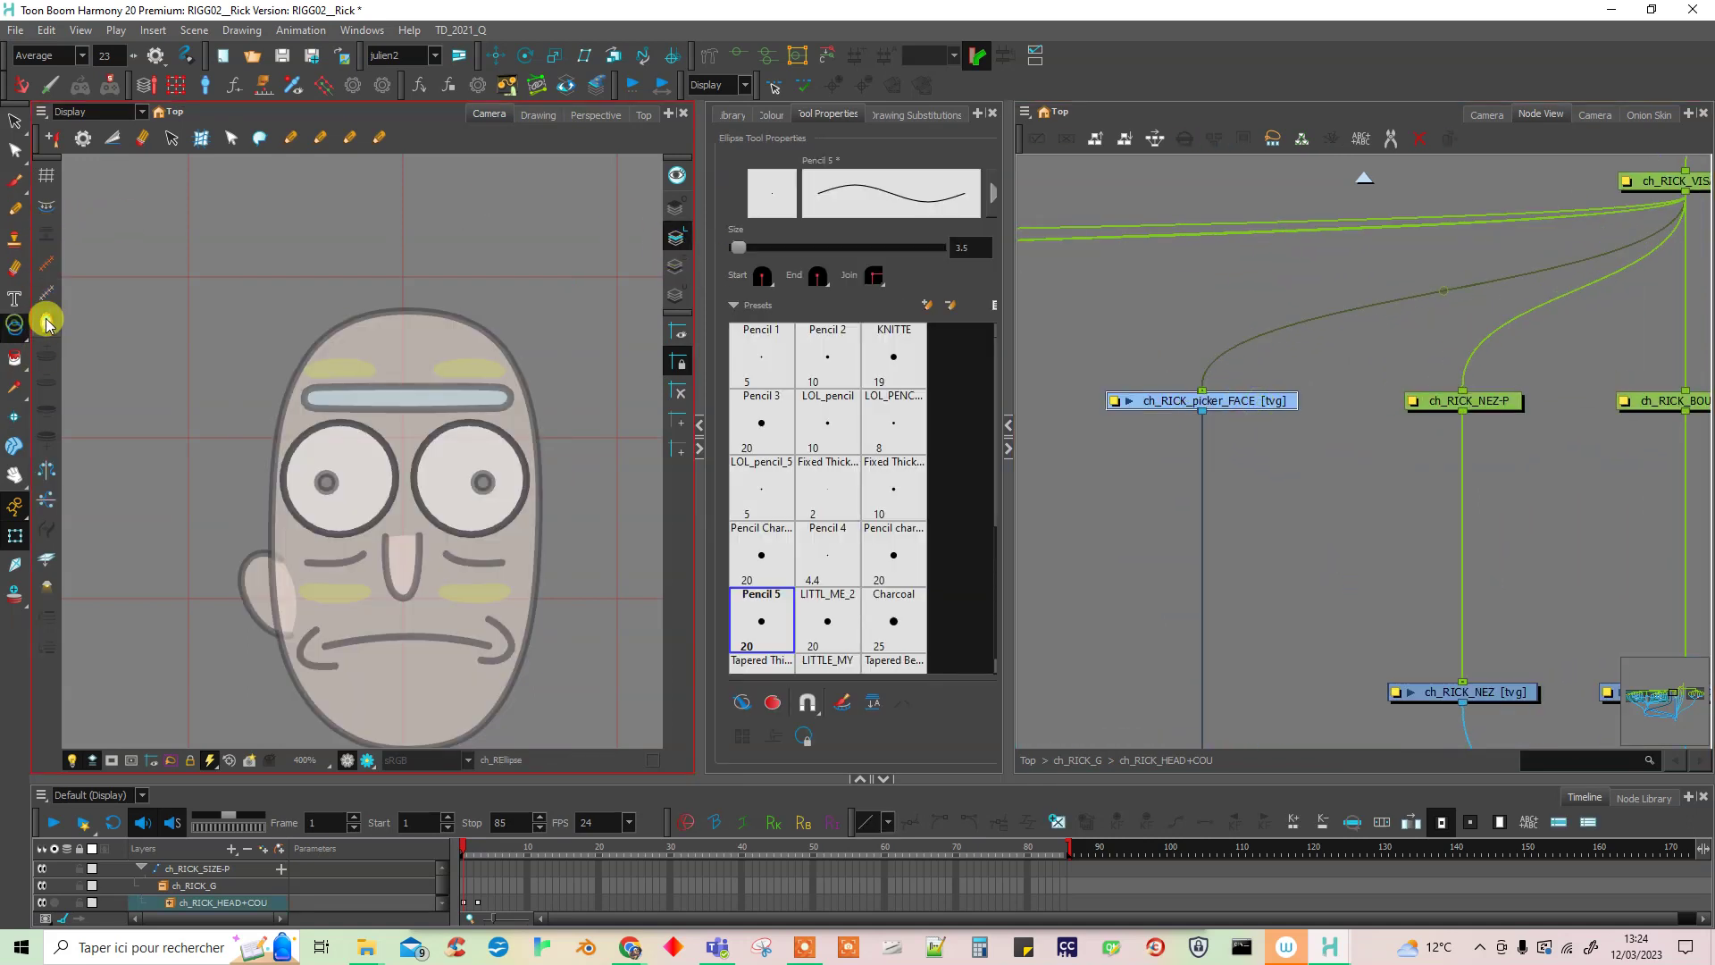
pyautogui.moveTo(553, 389); pyautogui.dragTo(501, 403)
pyautogui.moveTo(502, 478); pyautogui.dragTo(519, 448)
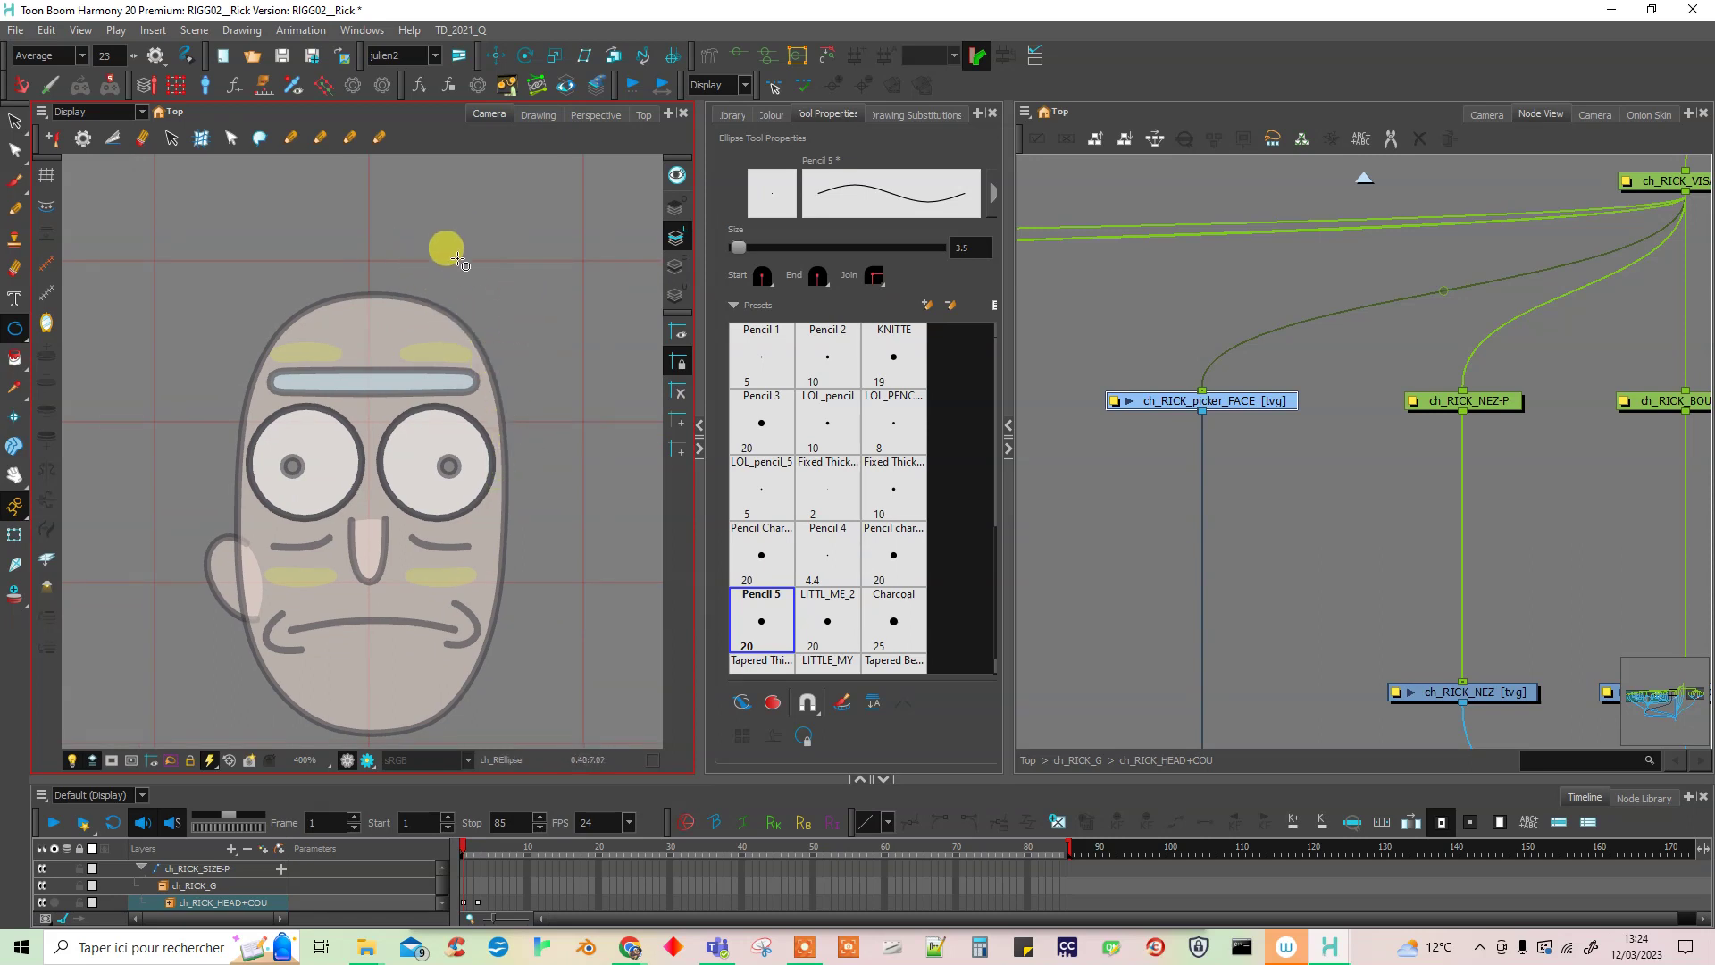
# - Add a purple swatch based on New 18 to the RIGG palette, set its alpha to 148 and name it Pickers
pyautogui.moveTo(1015, 486); pyautogui.dragTo(1072, 486)
pyautogui.click(822, 114)
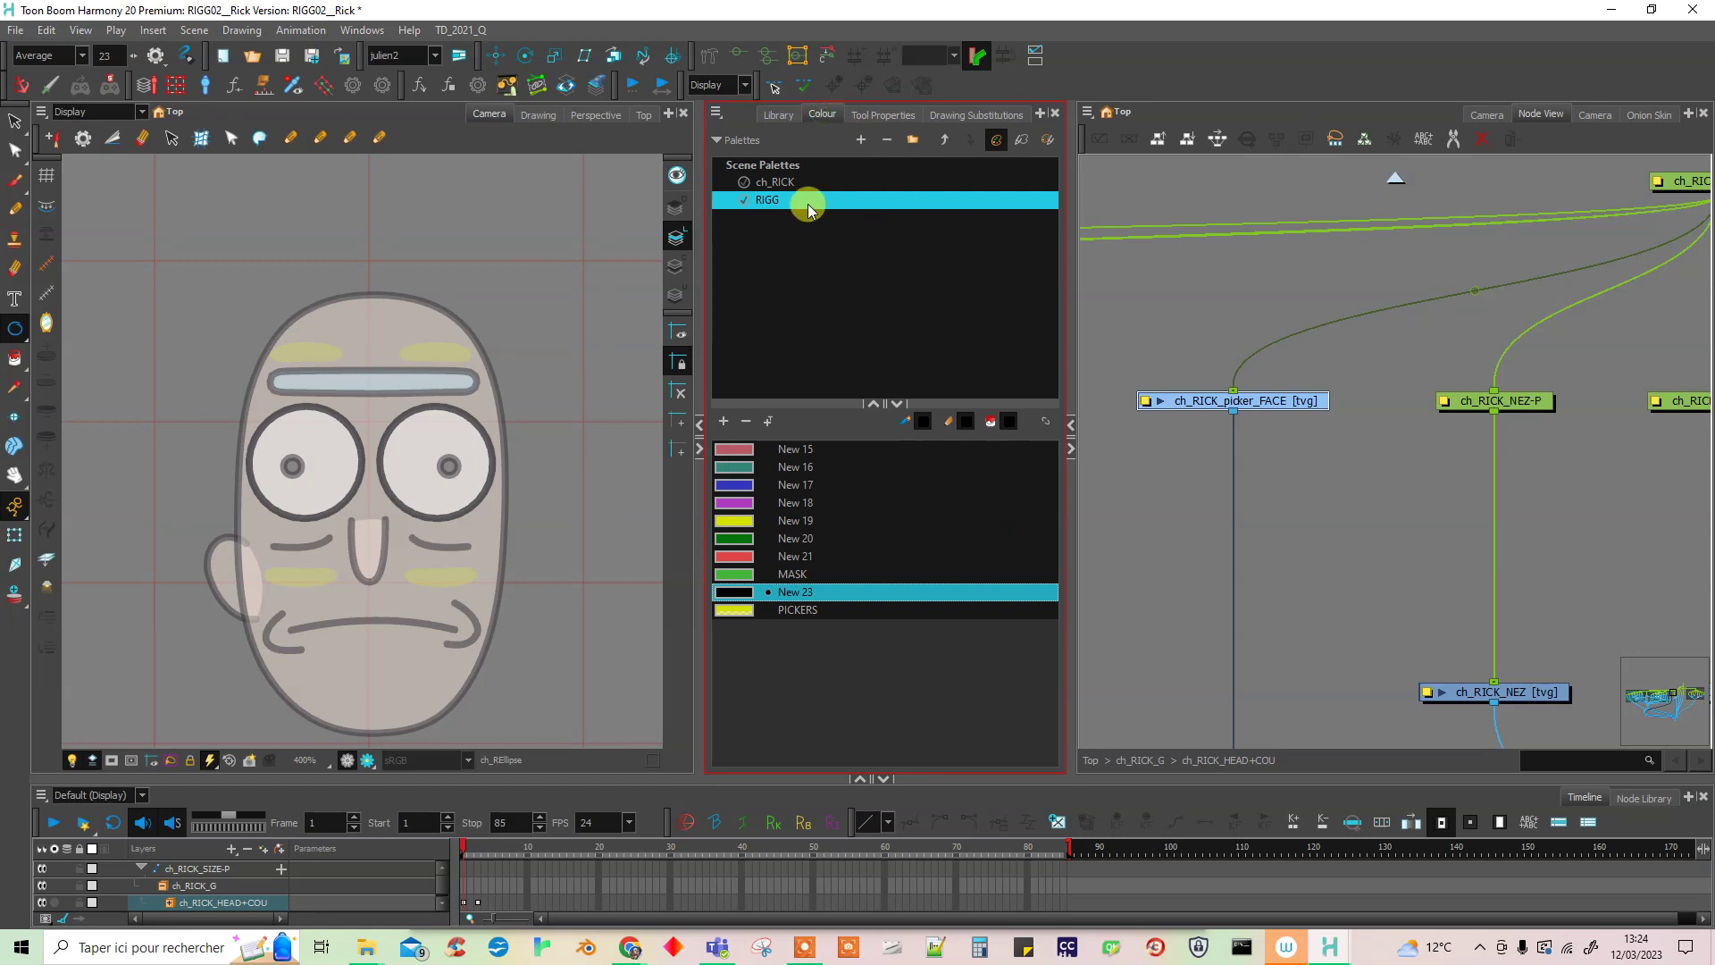
pyautogui.click(759, 506)
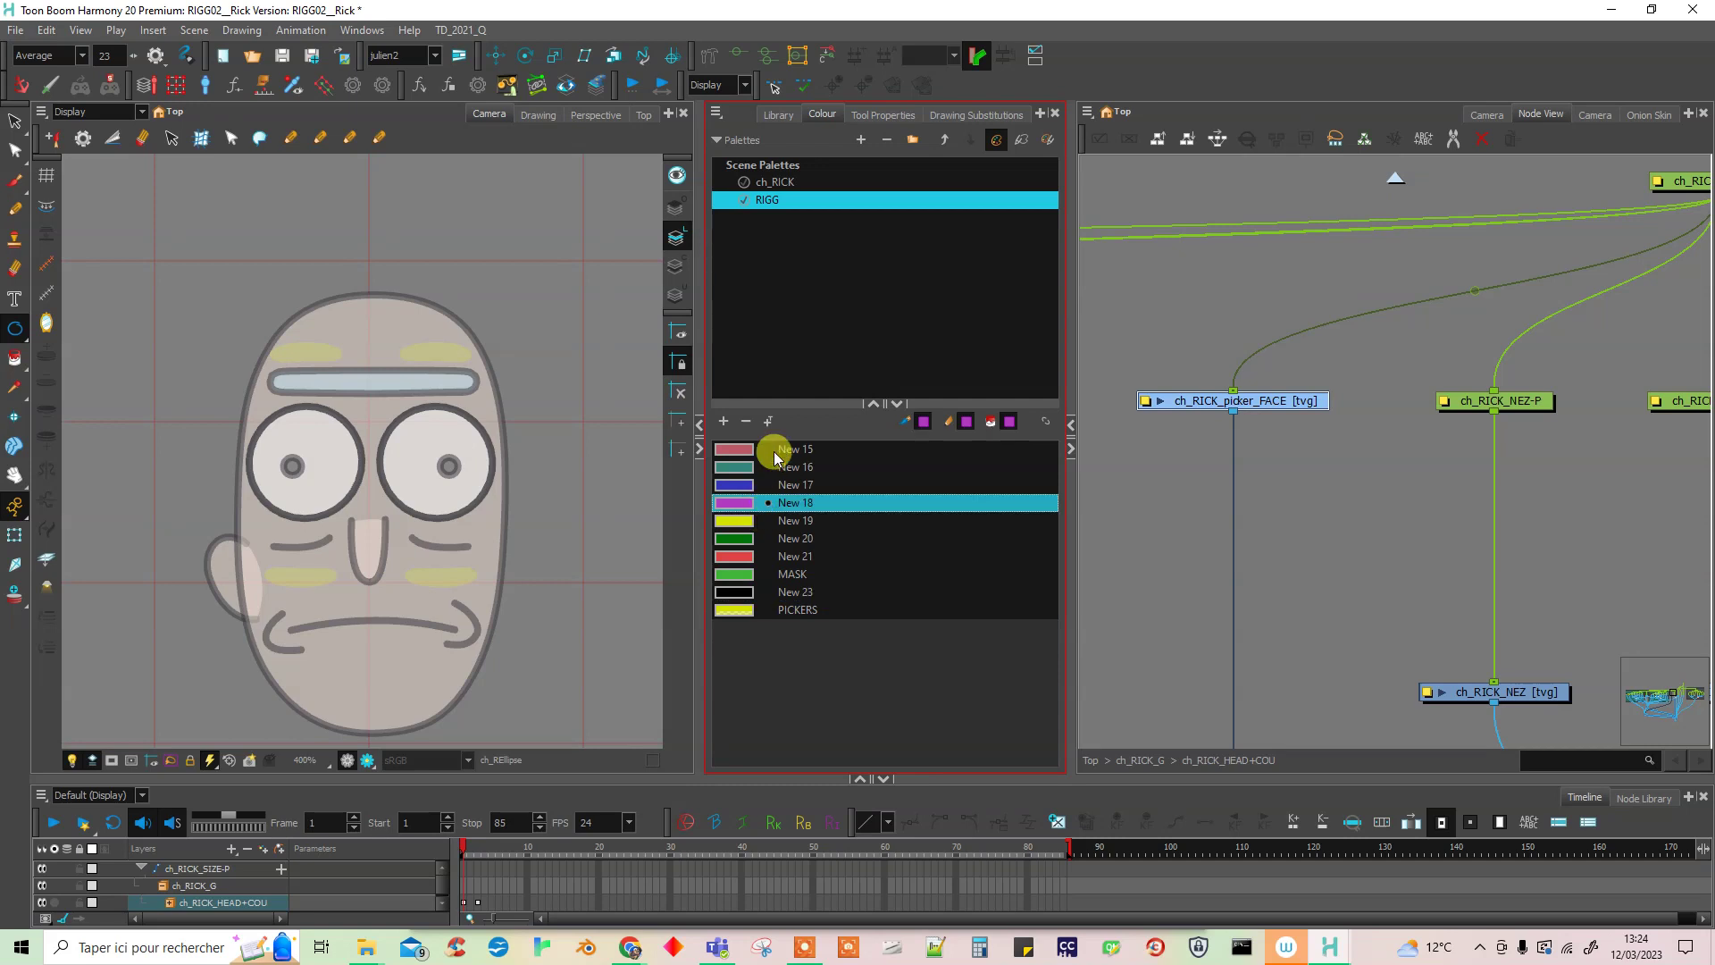
pyautogui.click(725, 421)
pyautogui.doubleClick(741, 630)
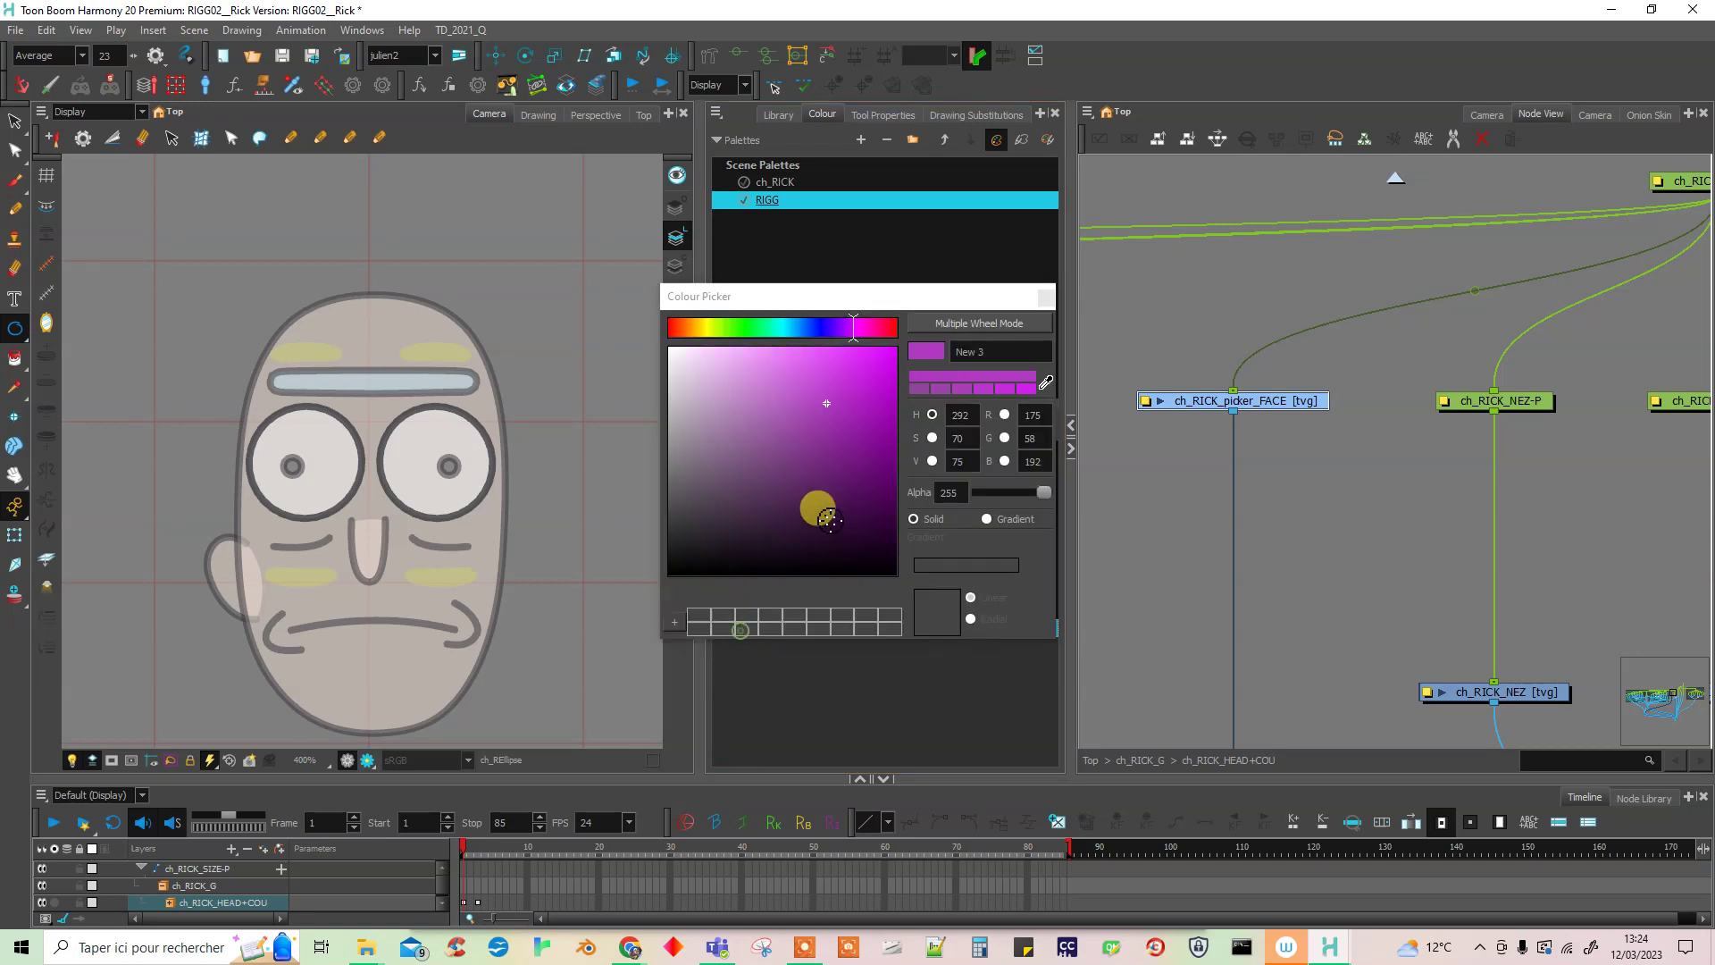
pyautogui.doubleClick(999, 351)
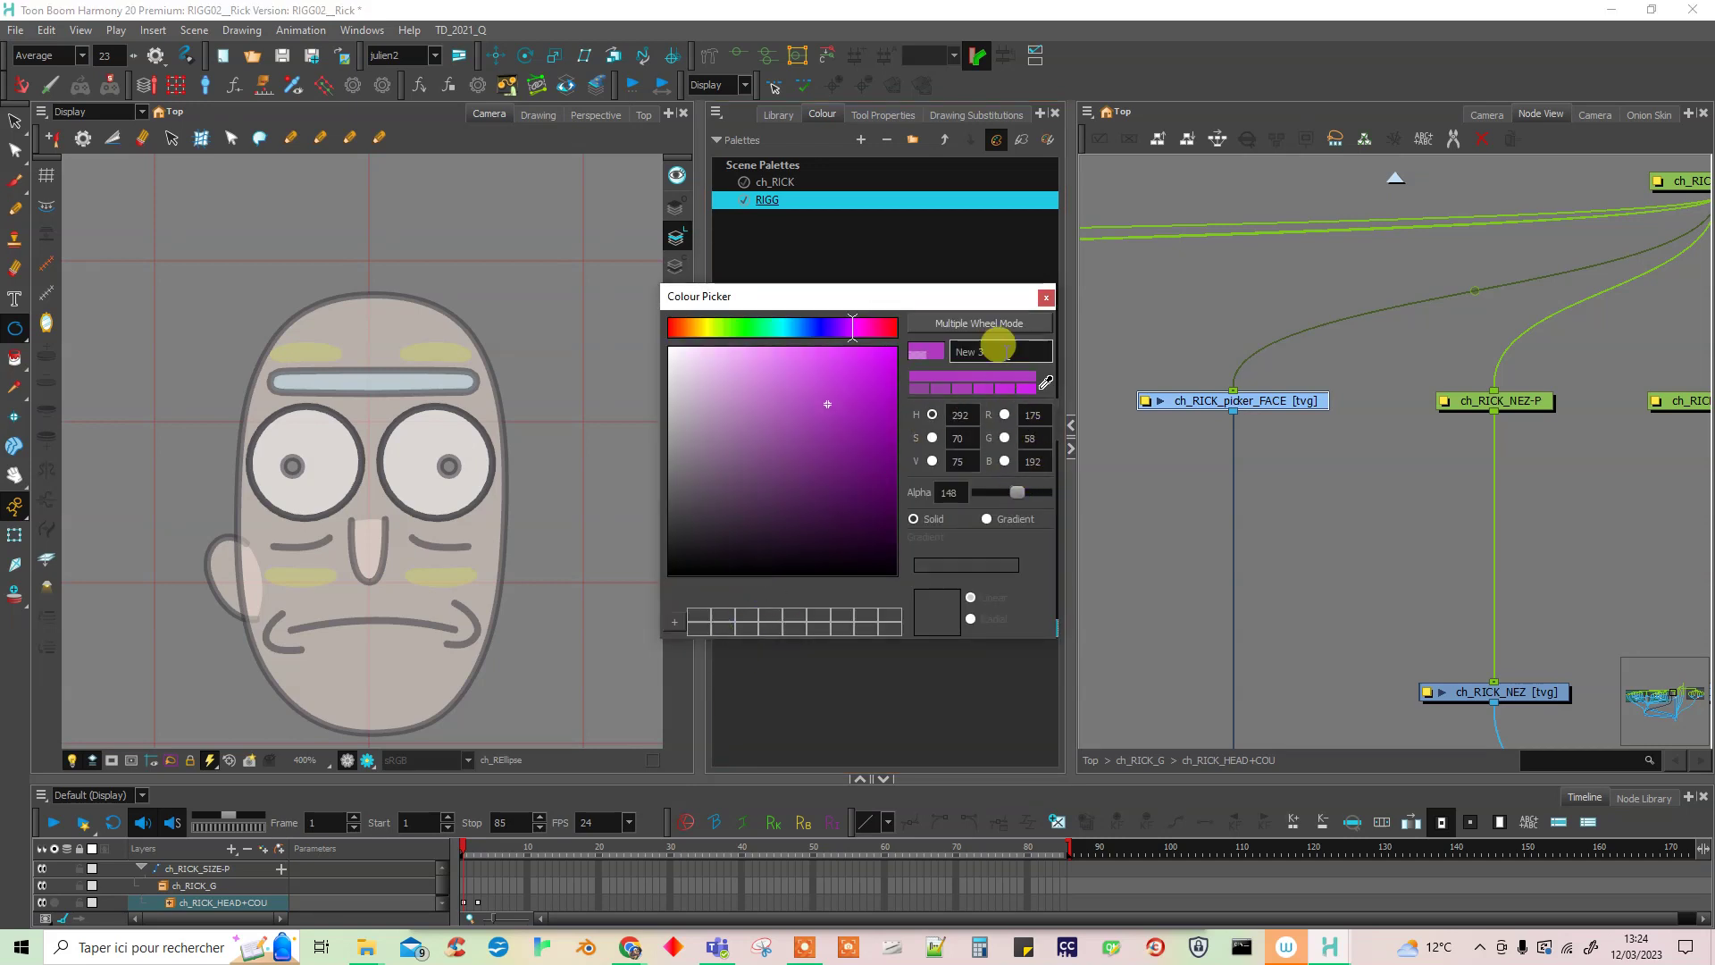
pyautogui.write('Pickers')
pyautogui.click(1047, 299)
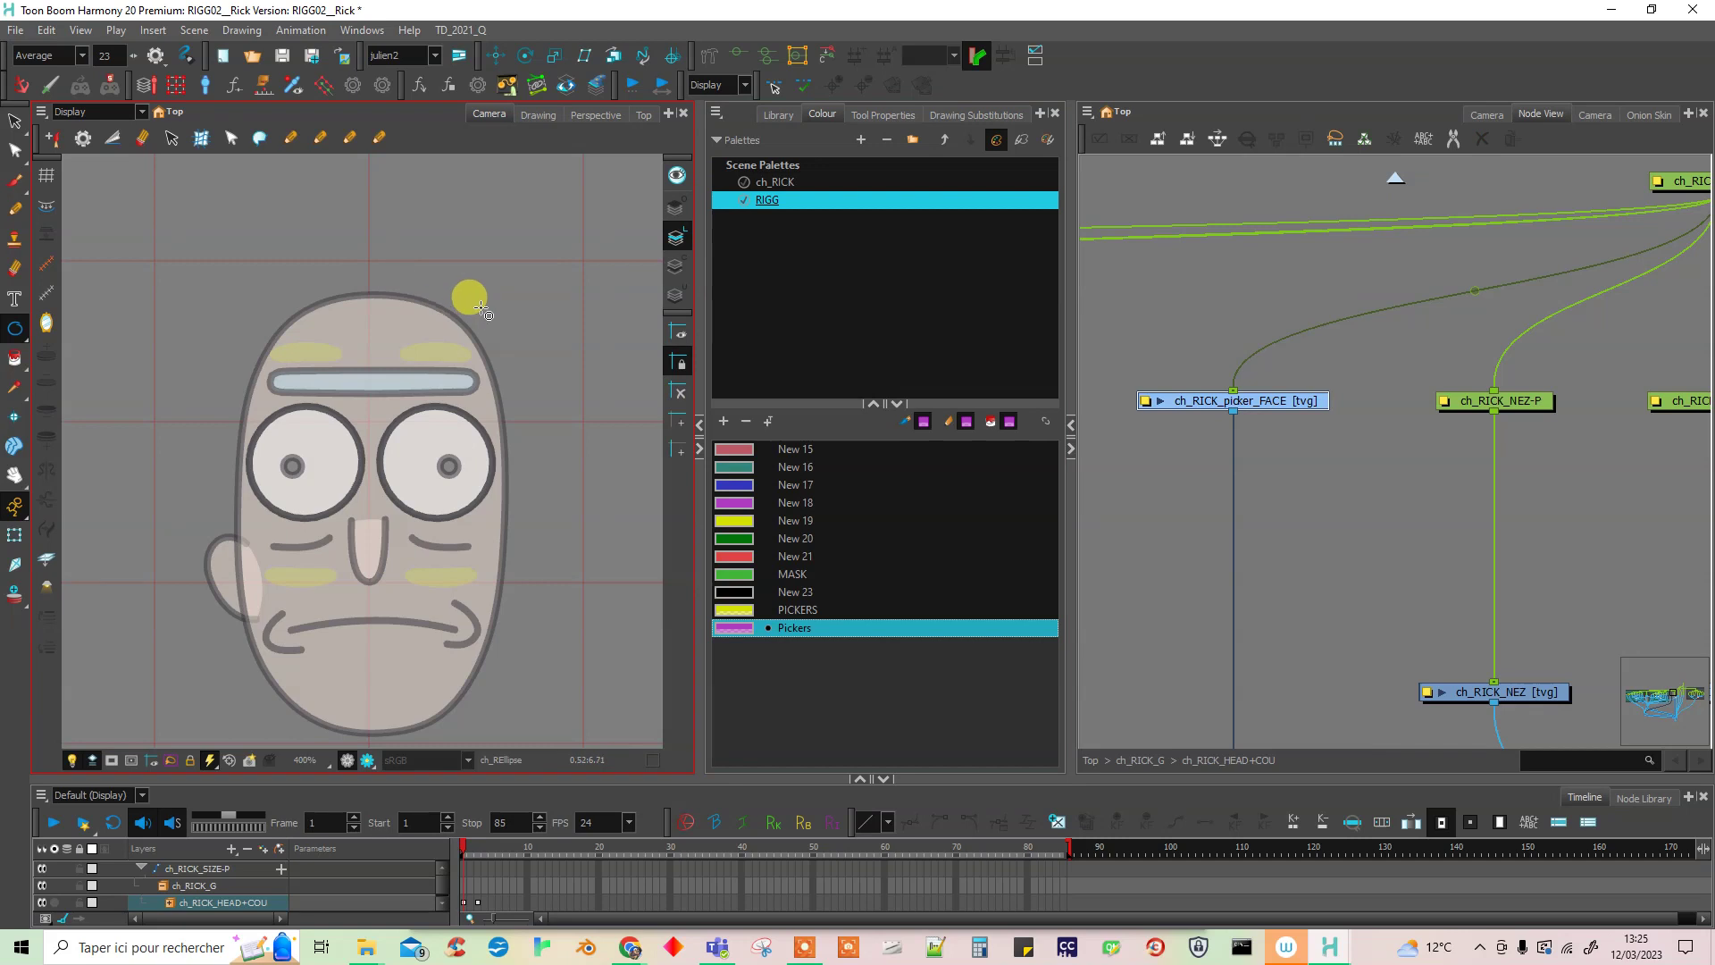
# - Try painting a purple oval beside the top of the head with the Brush tool, and undo it
pyautogui.click(14, 179)
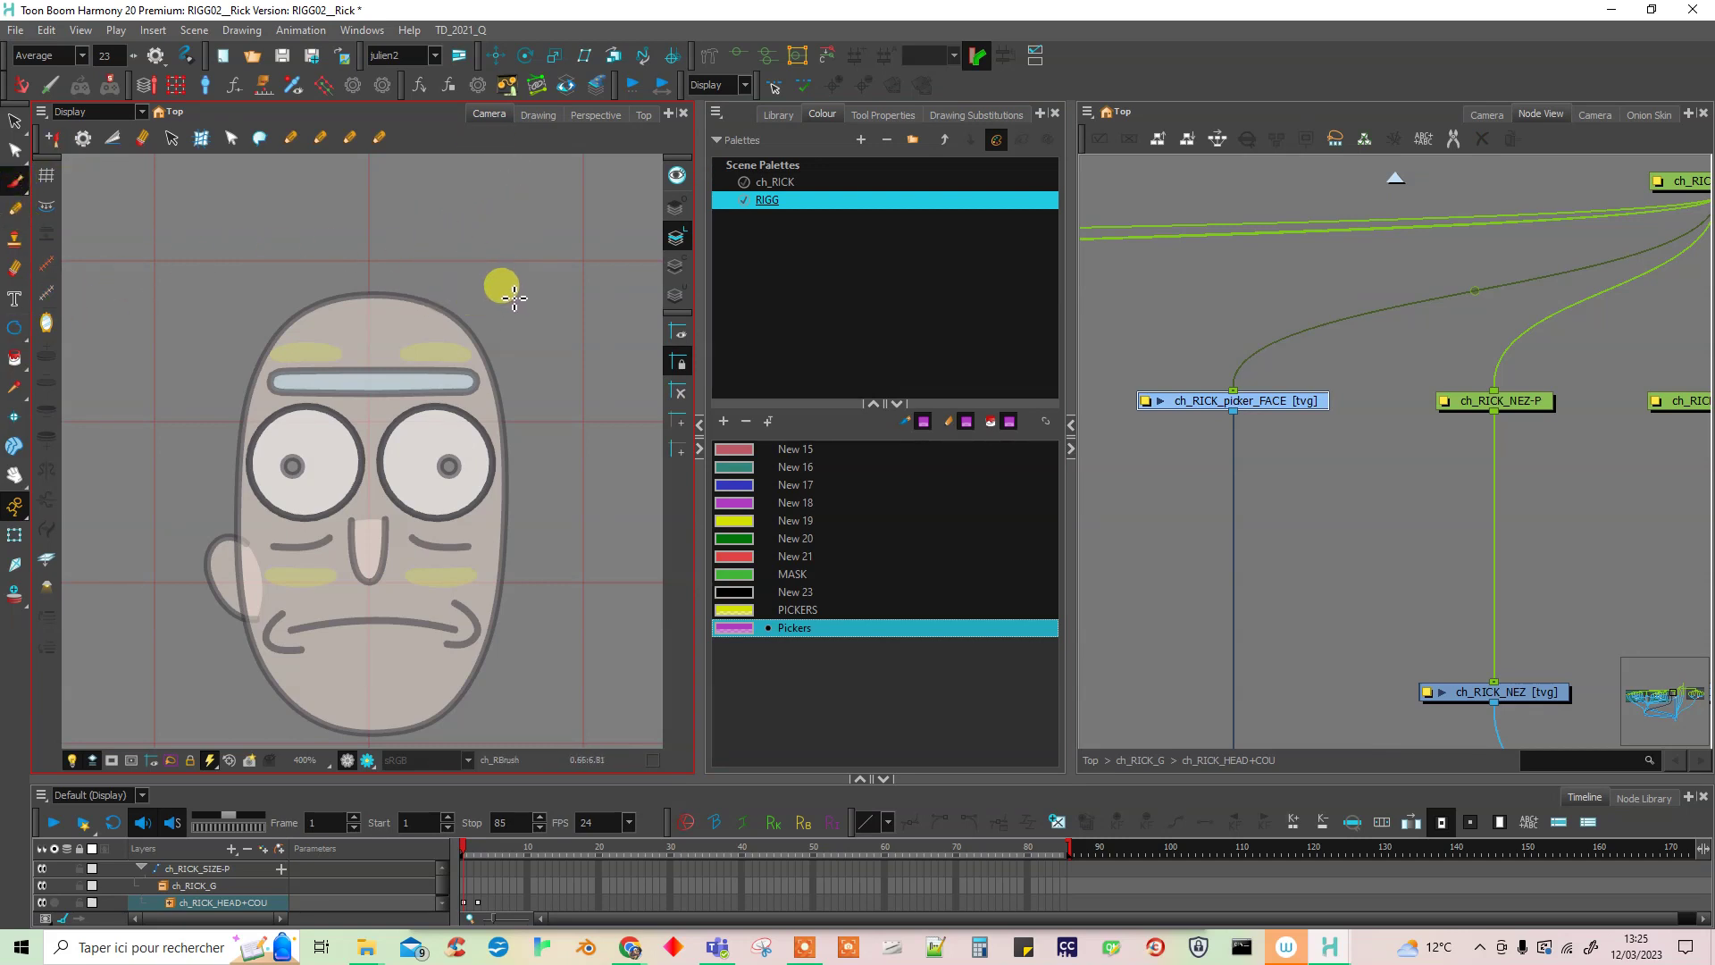
pyautogui.moveTo(528, 294); pyautogui.dragTo(501, 287)
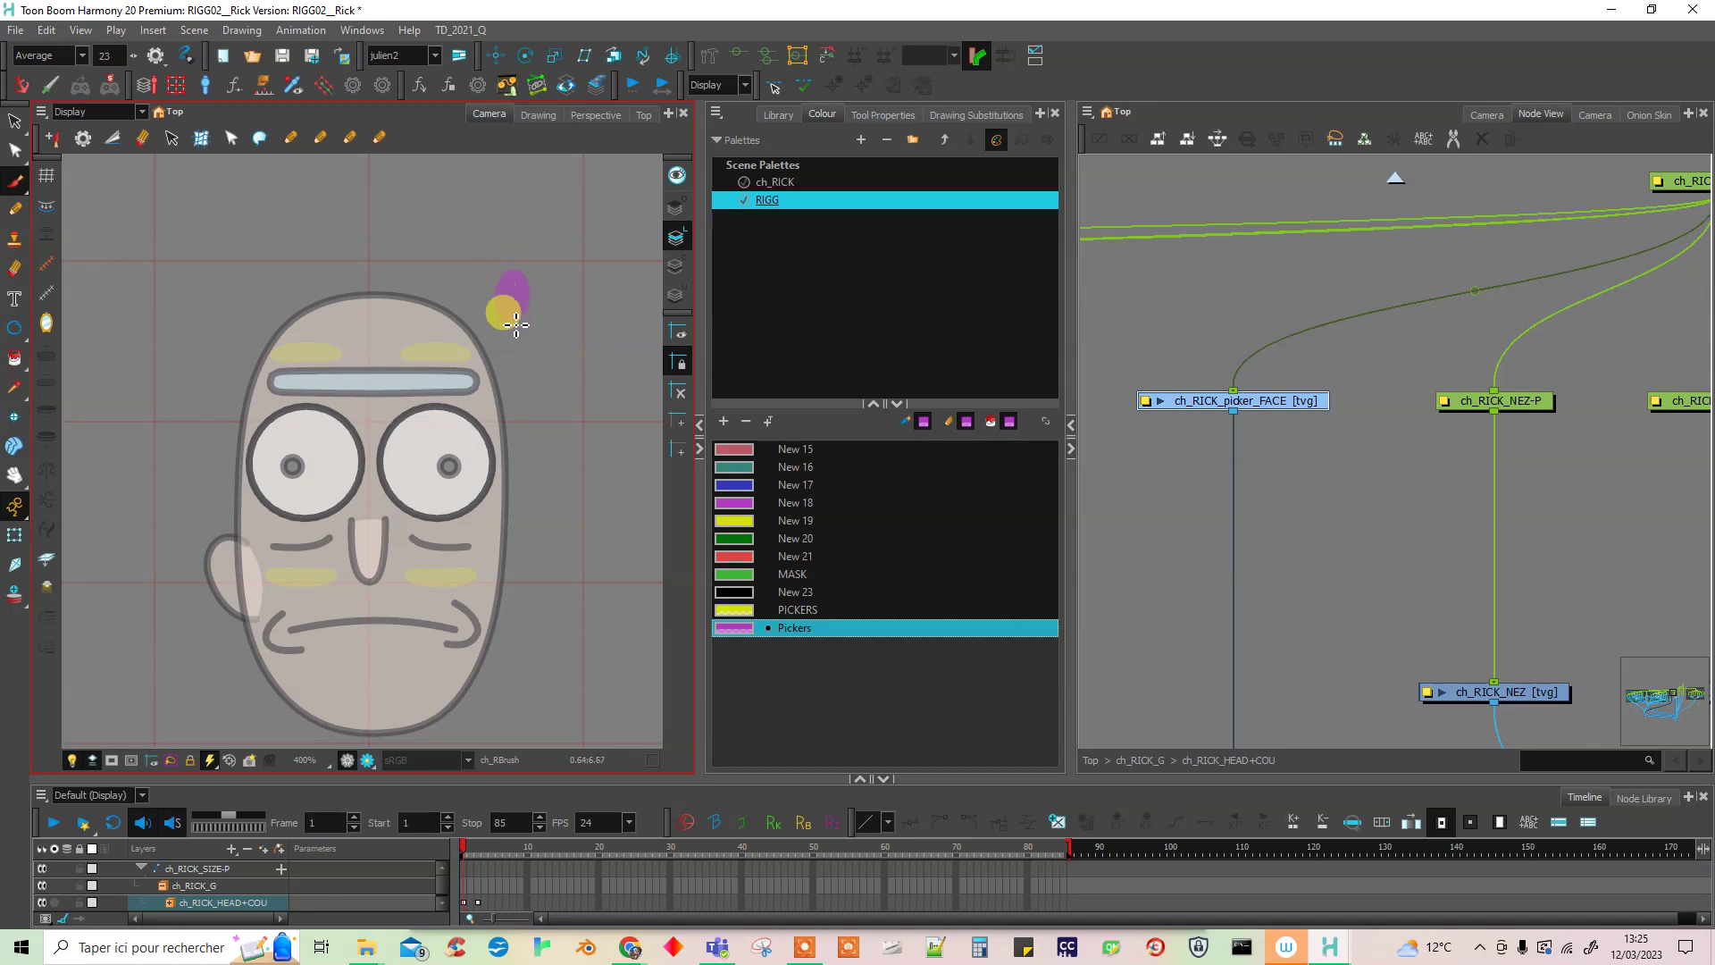
pyautogui.scroll(2, 569, 322)
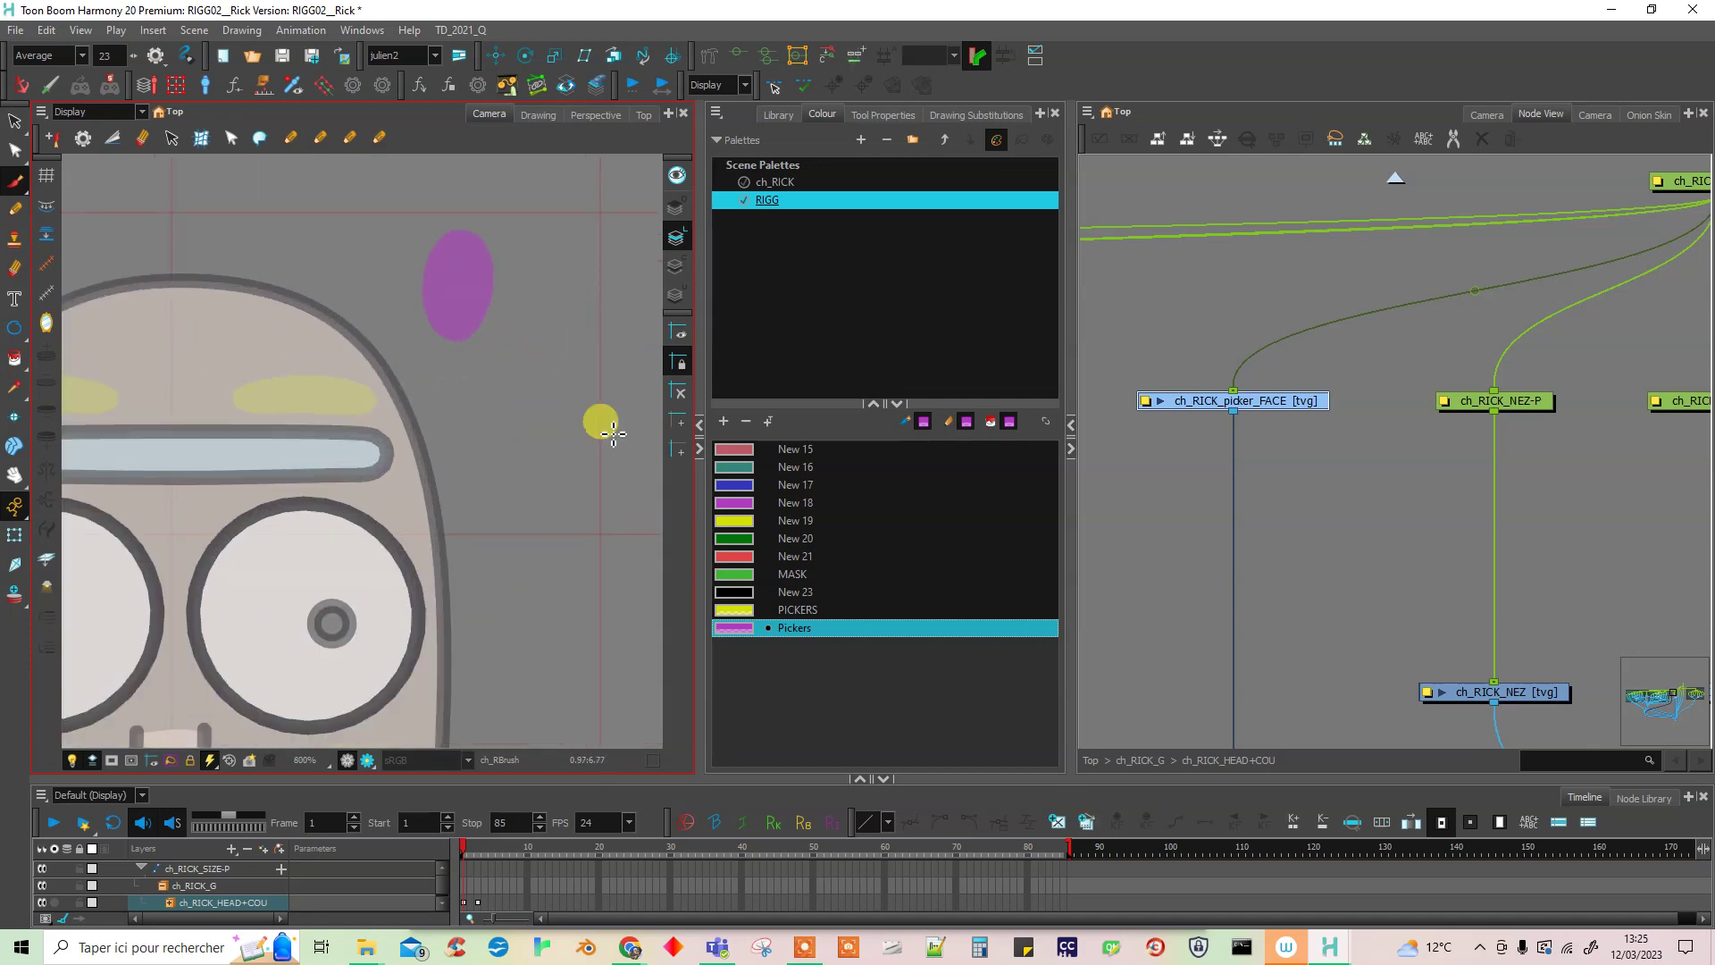
pyautogui.scroll(1, 545, 522)
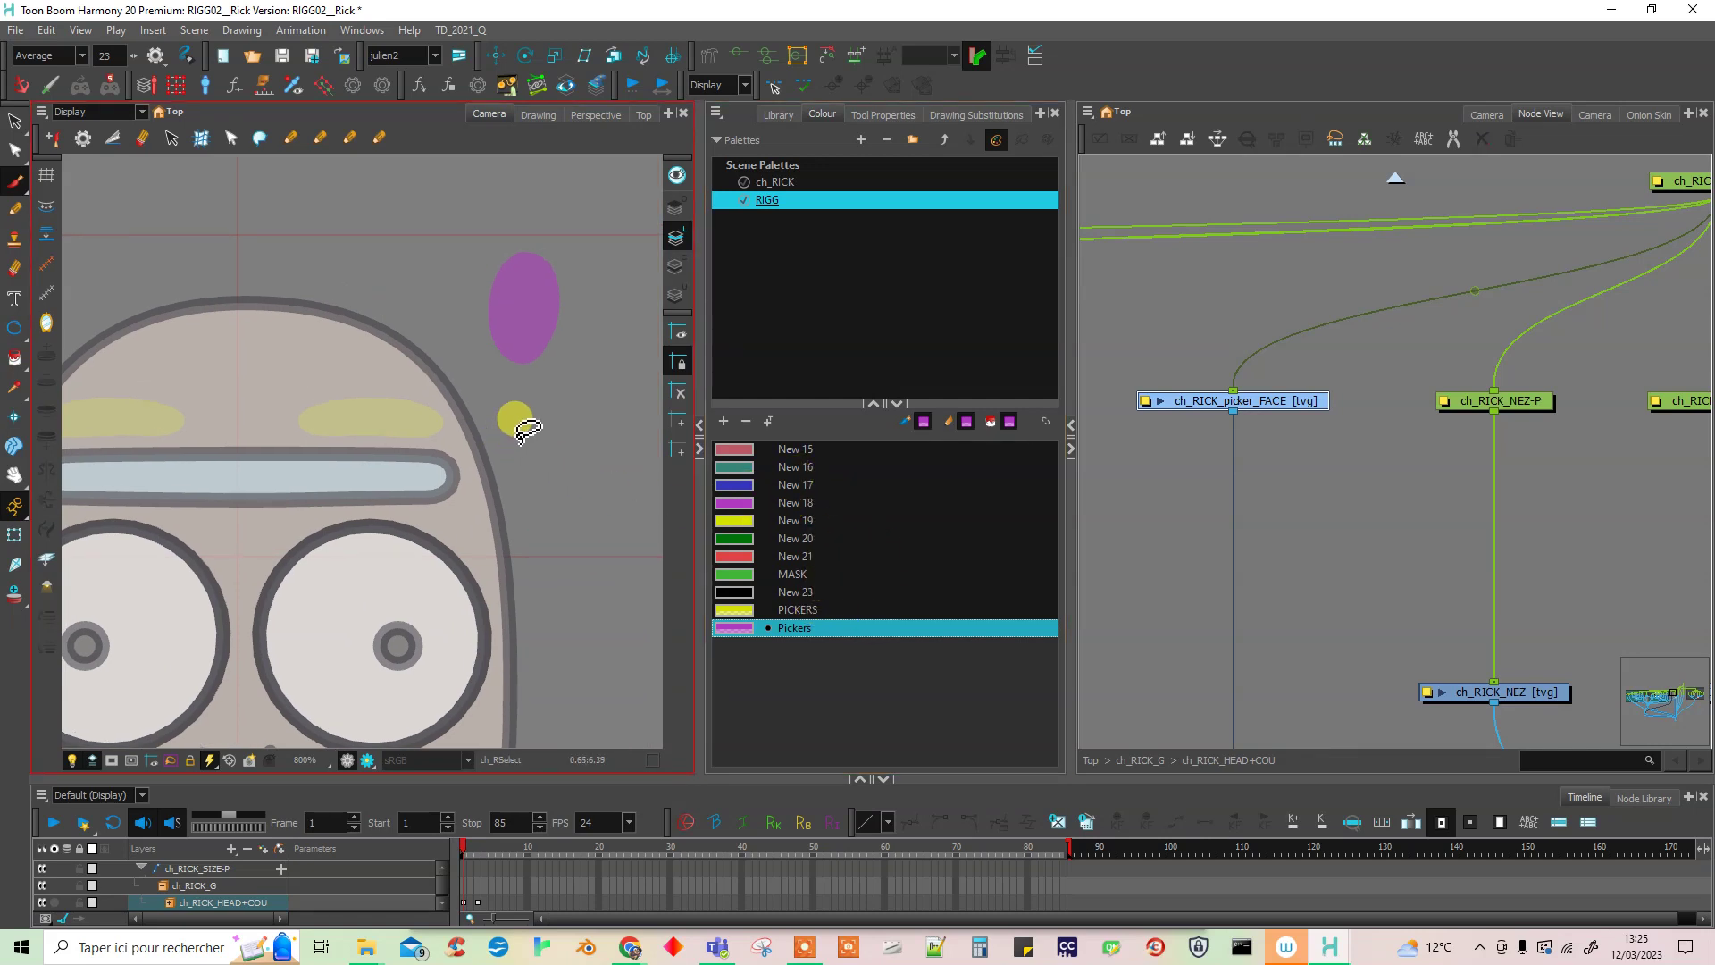
pyautogui.hotkey('ctrl', 'z')
# - Paint two small eyes beside the head in the ch_RICK palette's FACE_eye colour, with pupils in the LINE colour
pyautogui.click(915, 181)
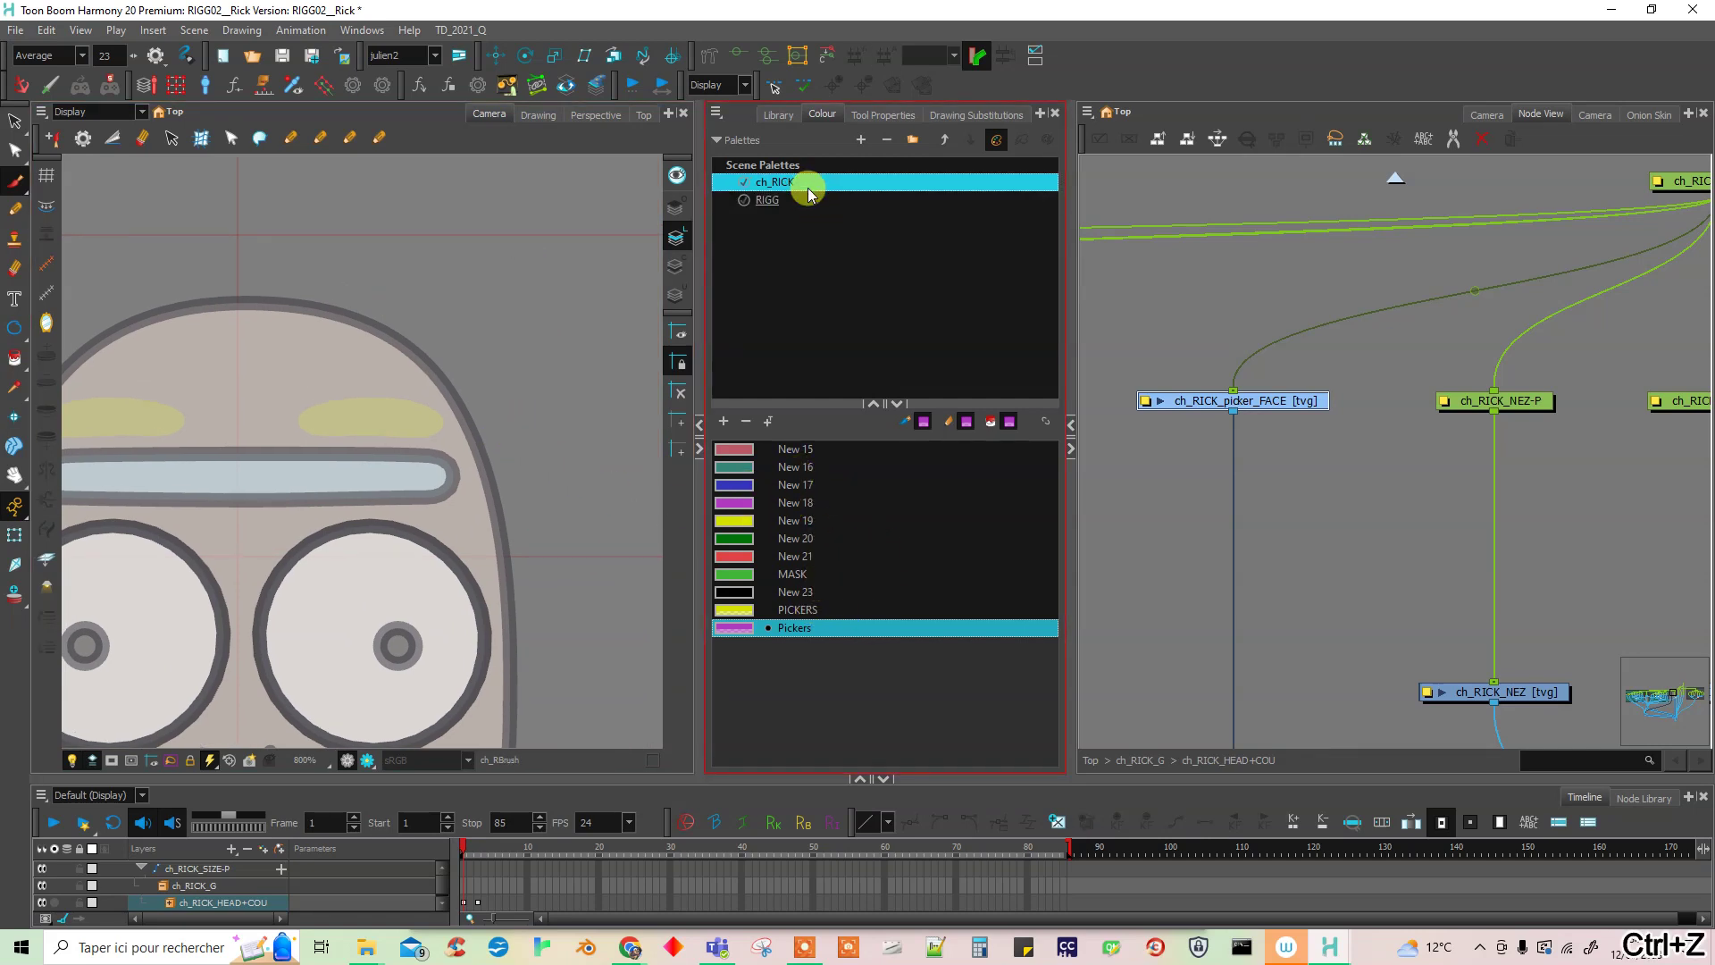
pyautogui.click(804, 505)
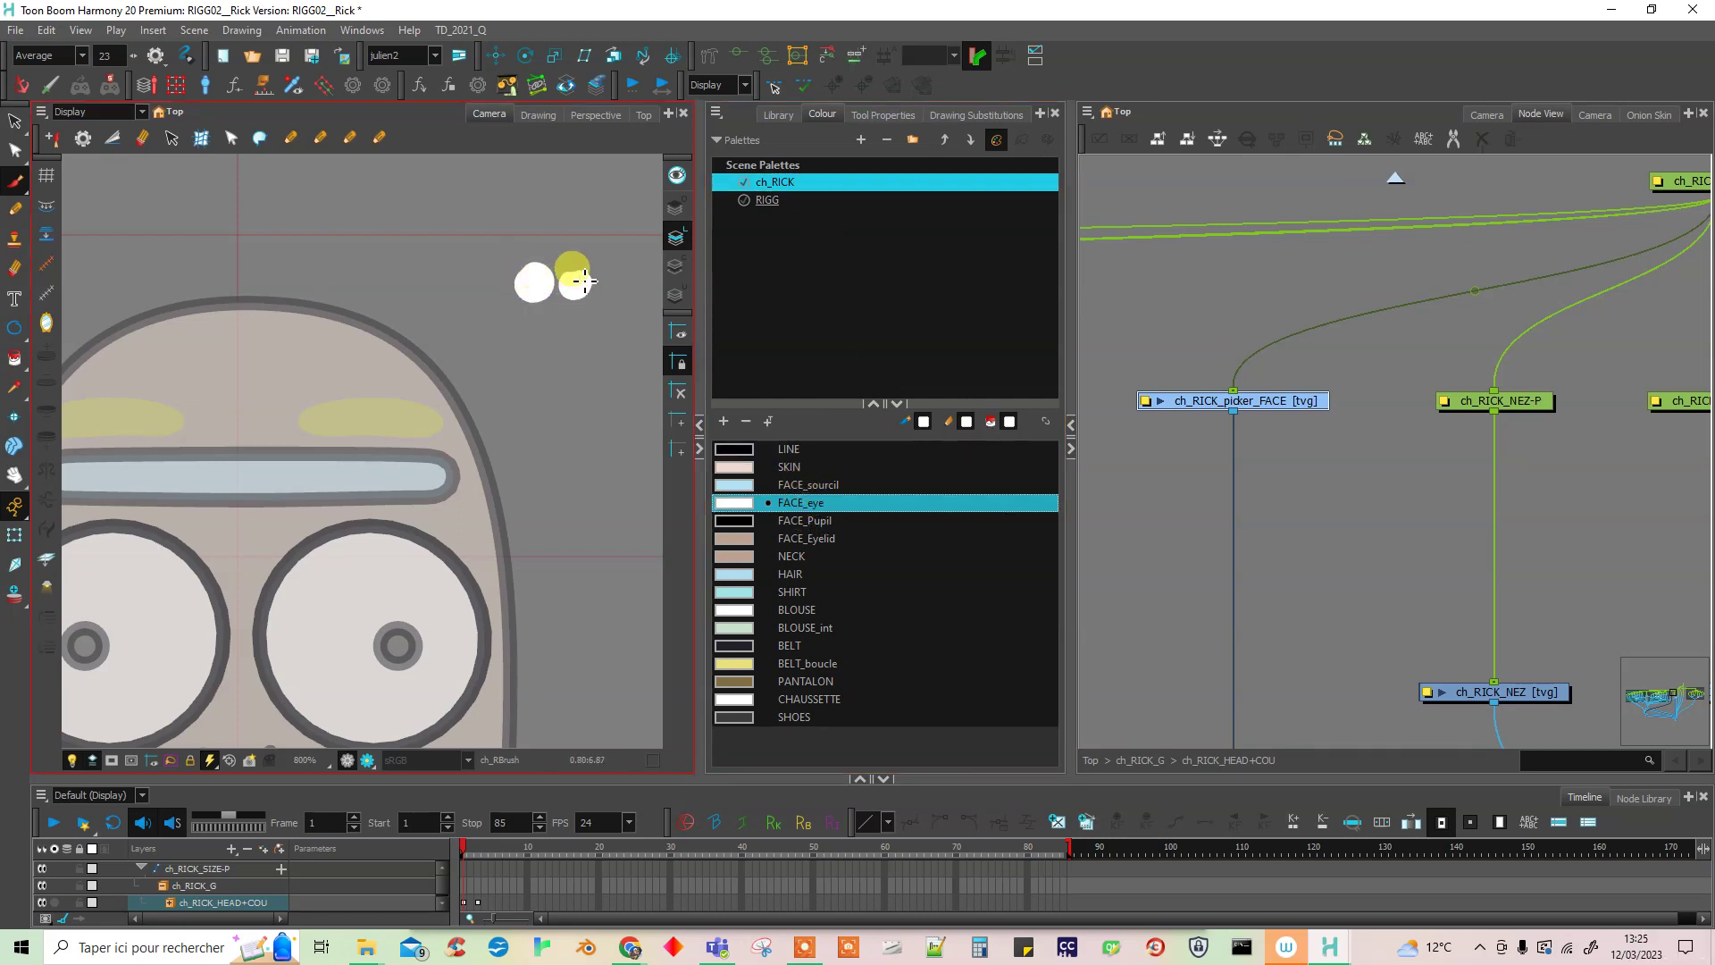
pyautogui.click(782, 448)
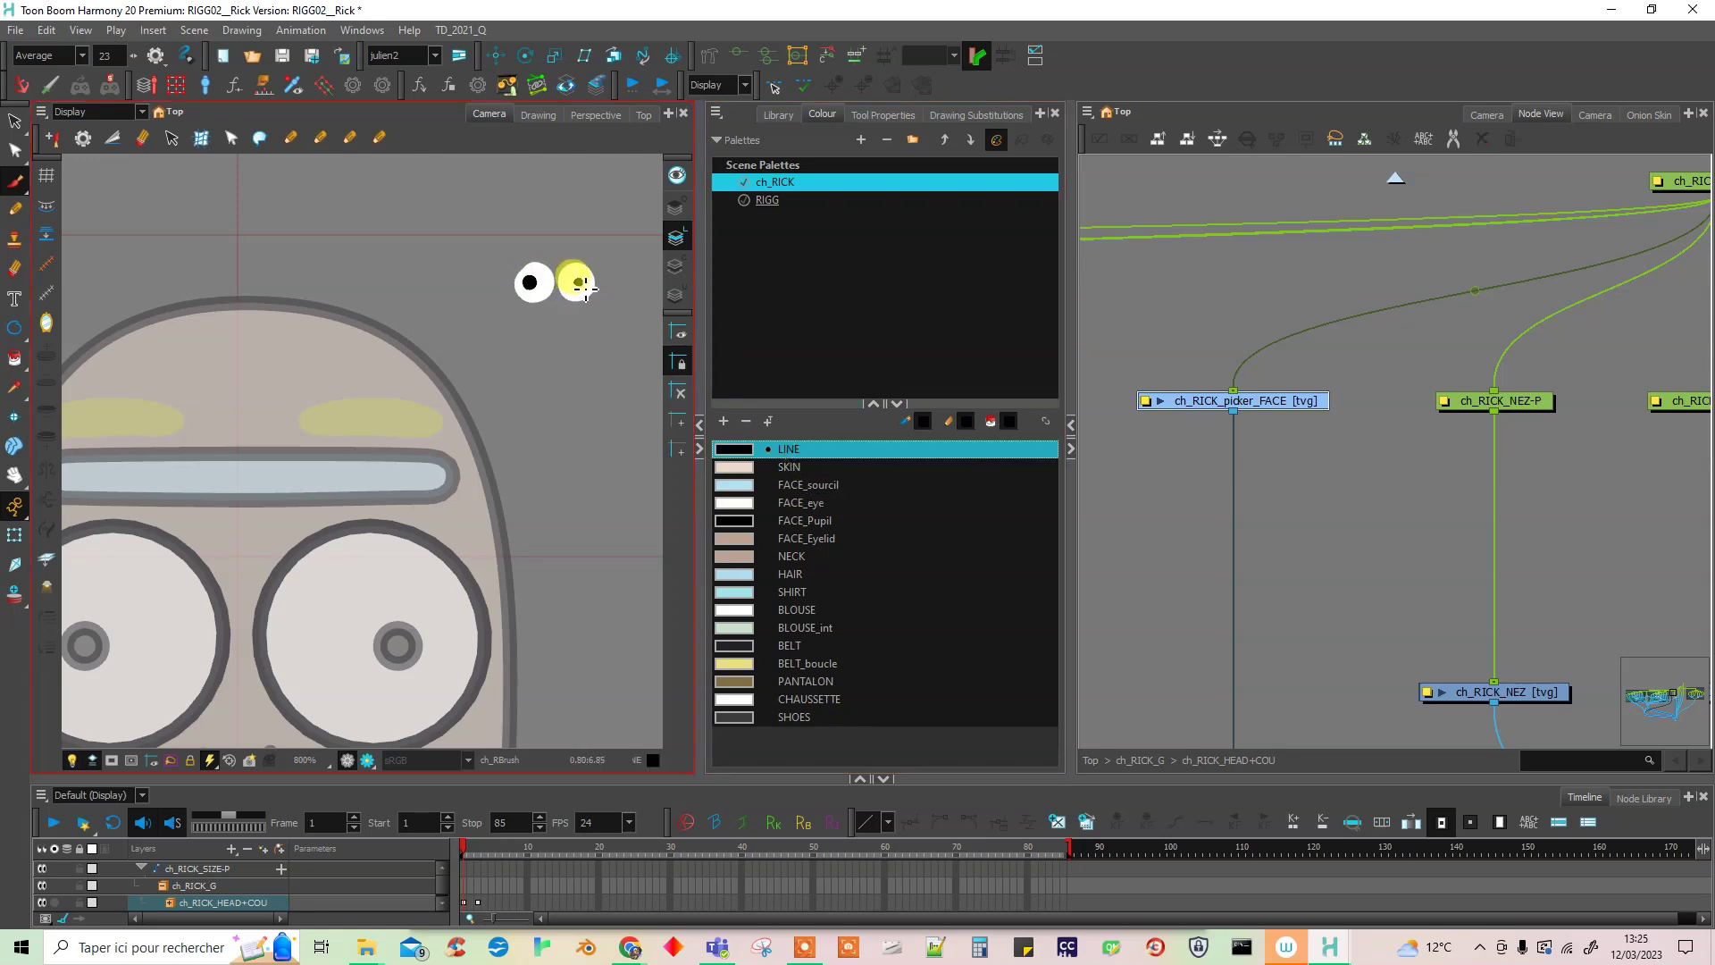
# - Paint a single straight eyebrow above the small eyes in the FACE_sourcil colour, undoing unsatisfactory strokes
pyautogui.click(787, 486)
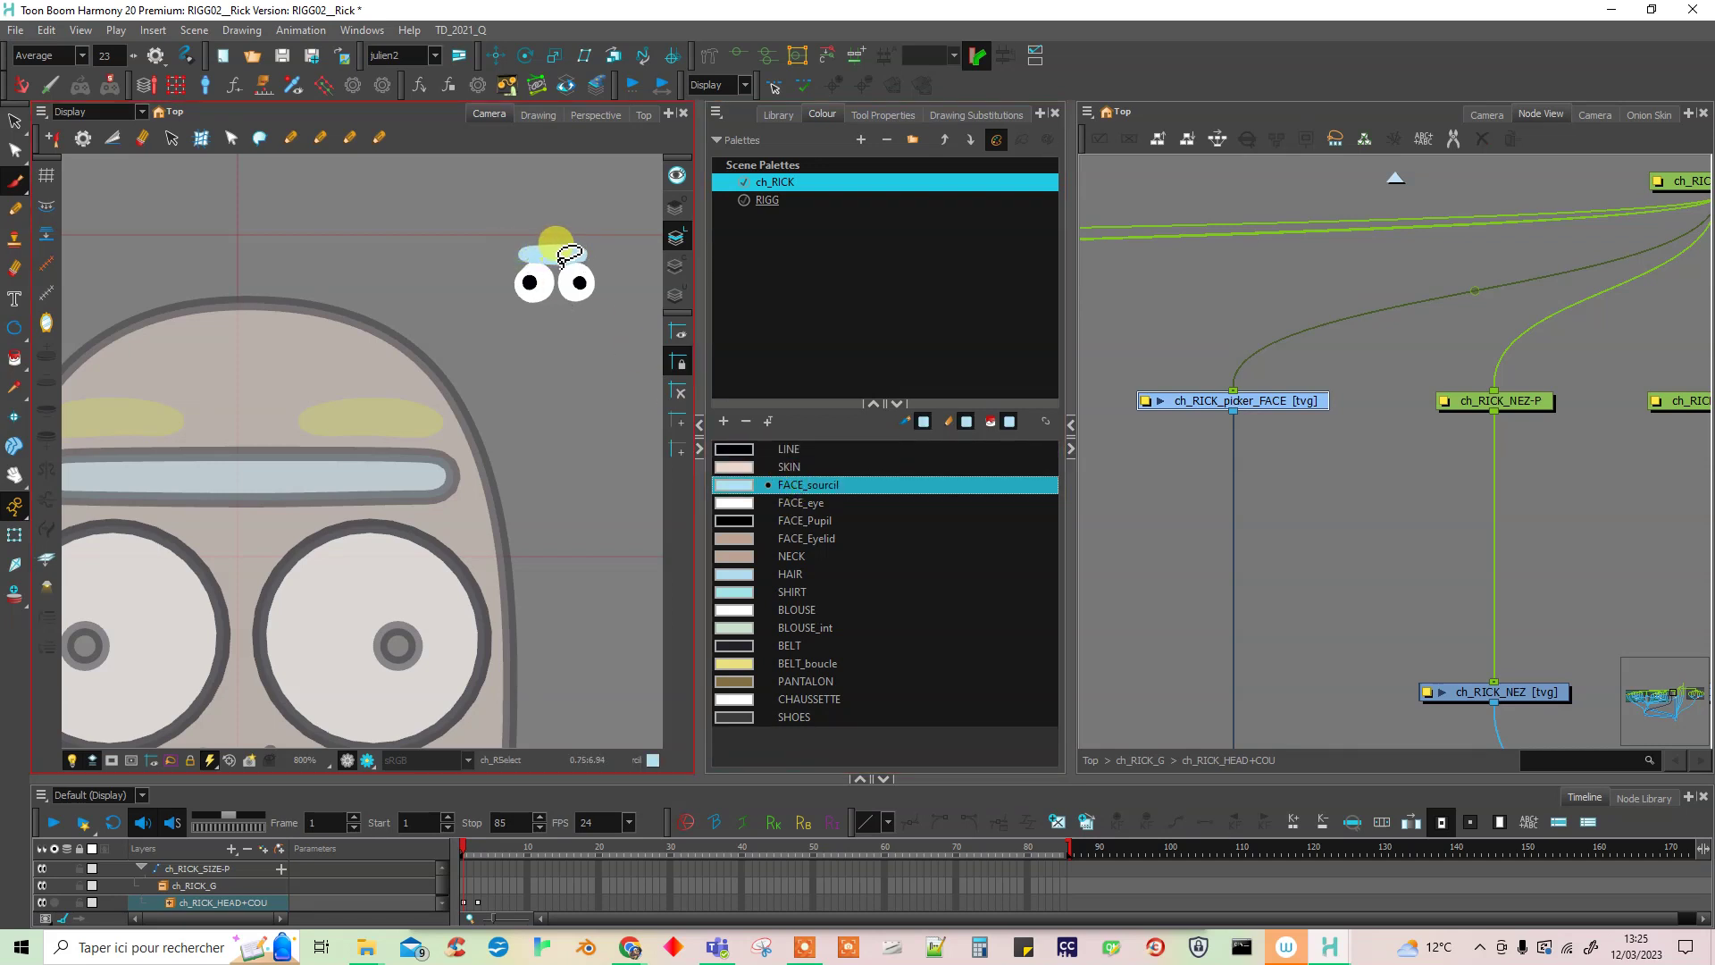
pyautogui.hotkey('ctrl', 'z')
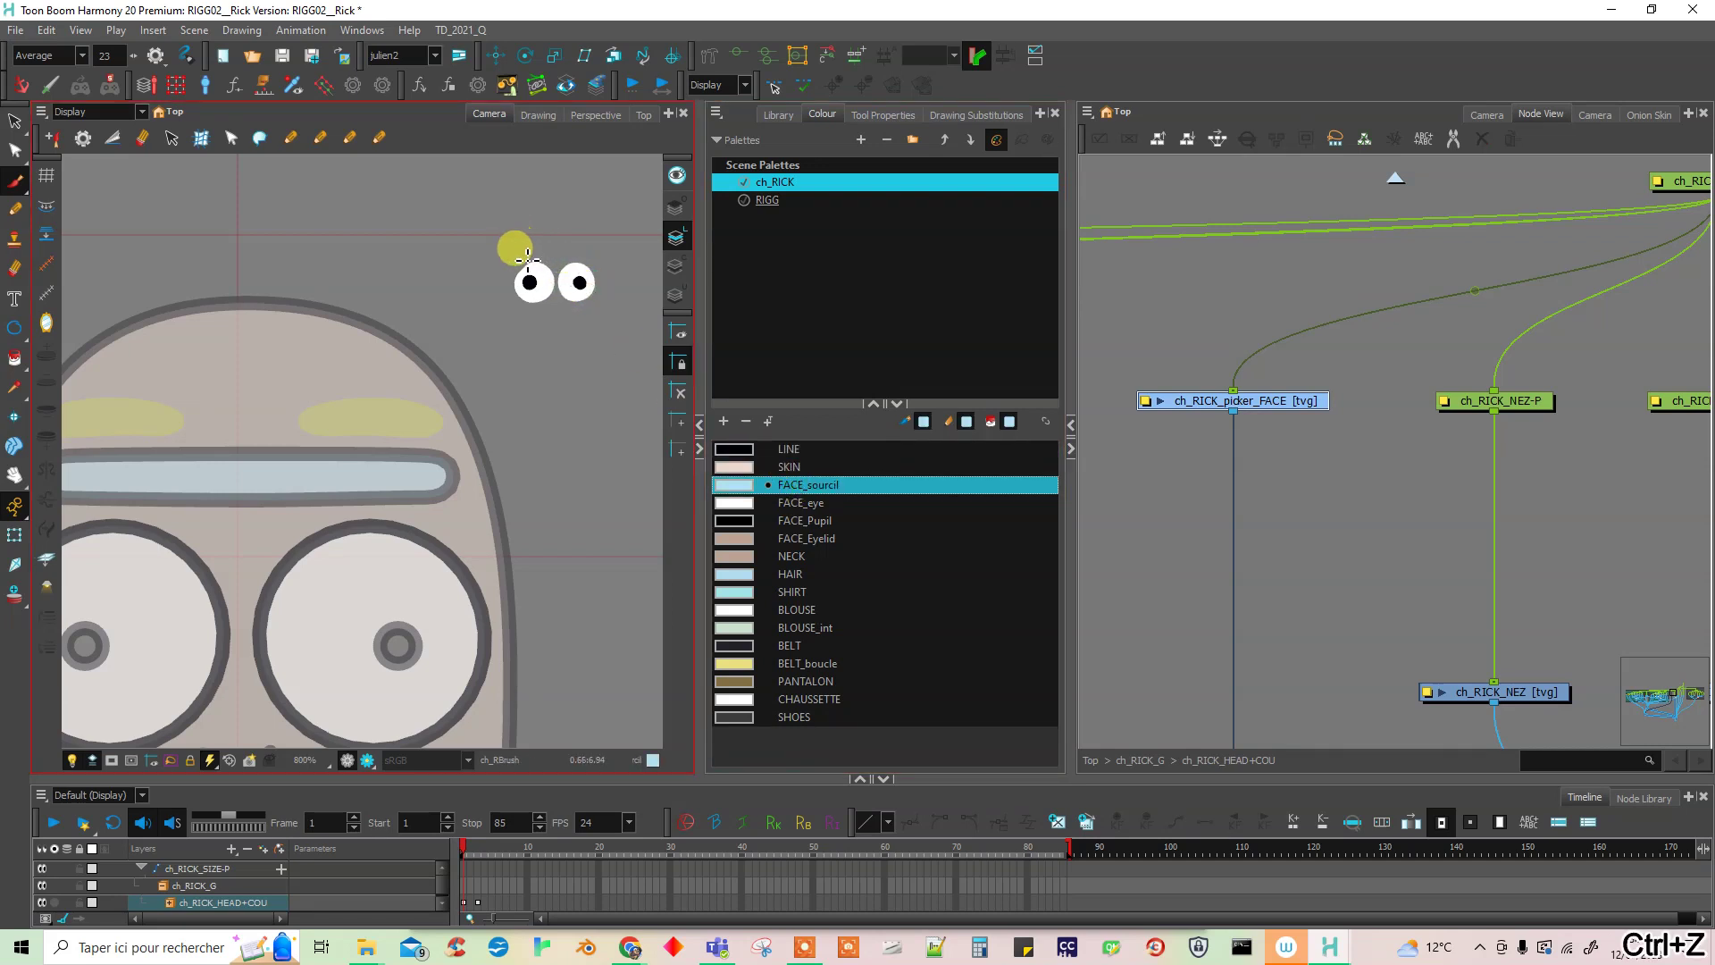
pyautogui.moveTo(518, 256); pyautogui.dragTo(590, 260)
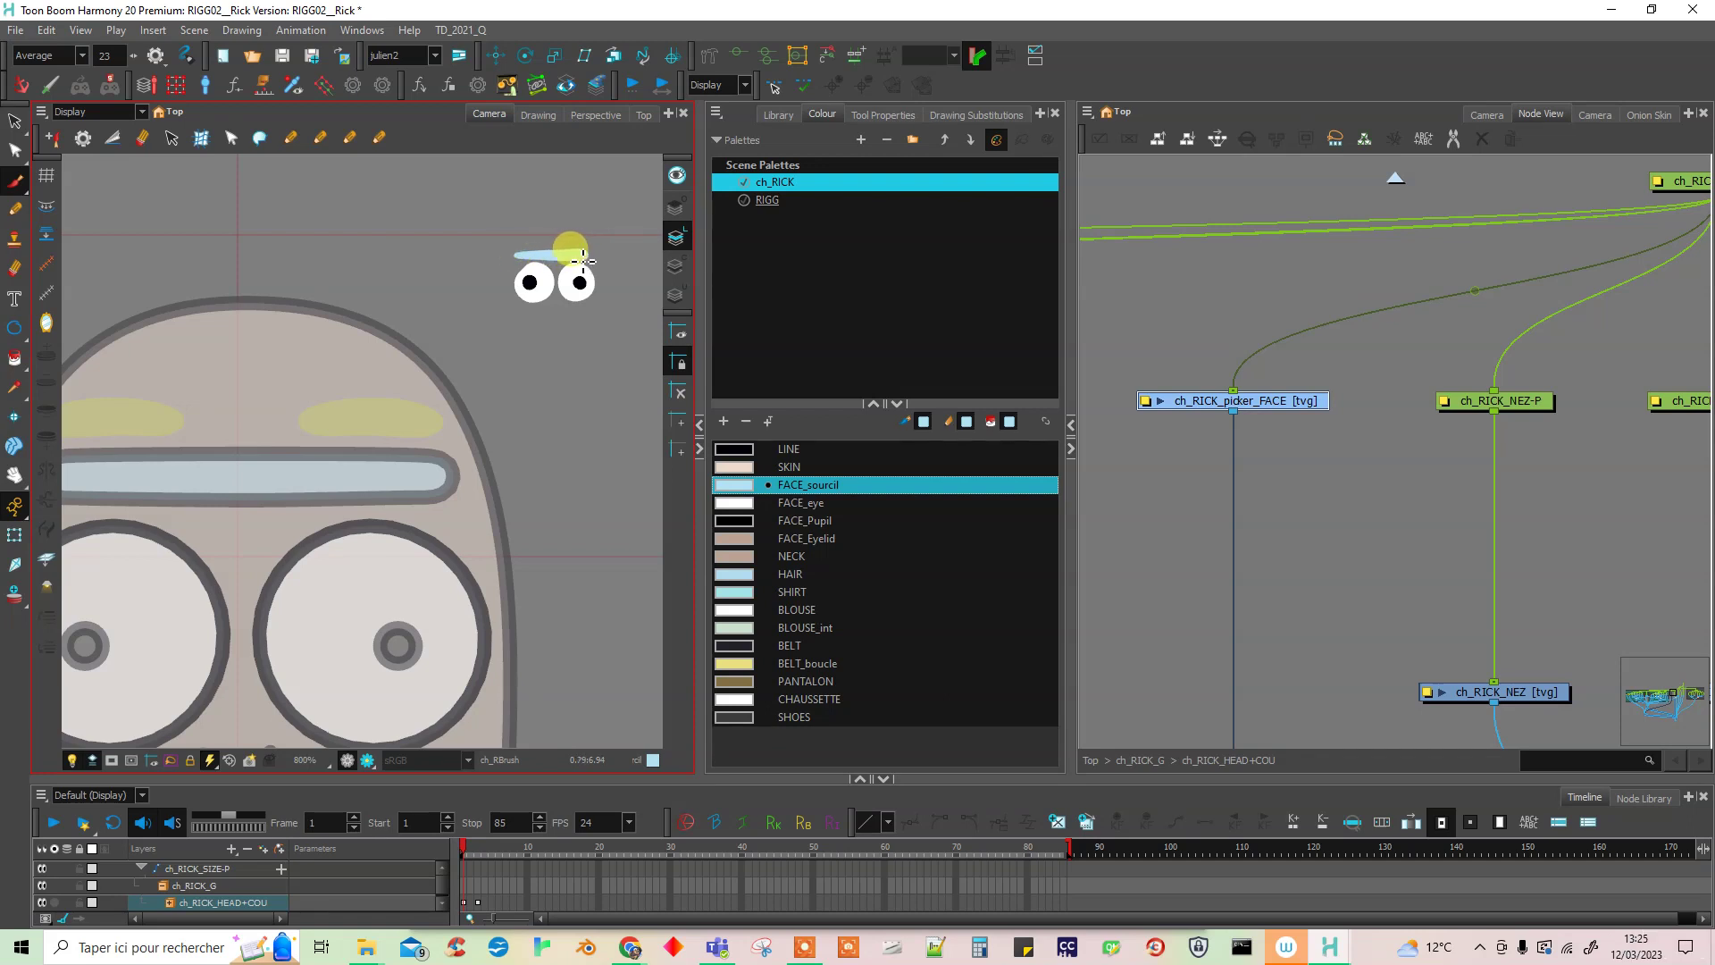
pyautogui.hotkey('ctrl', 'z')
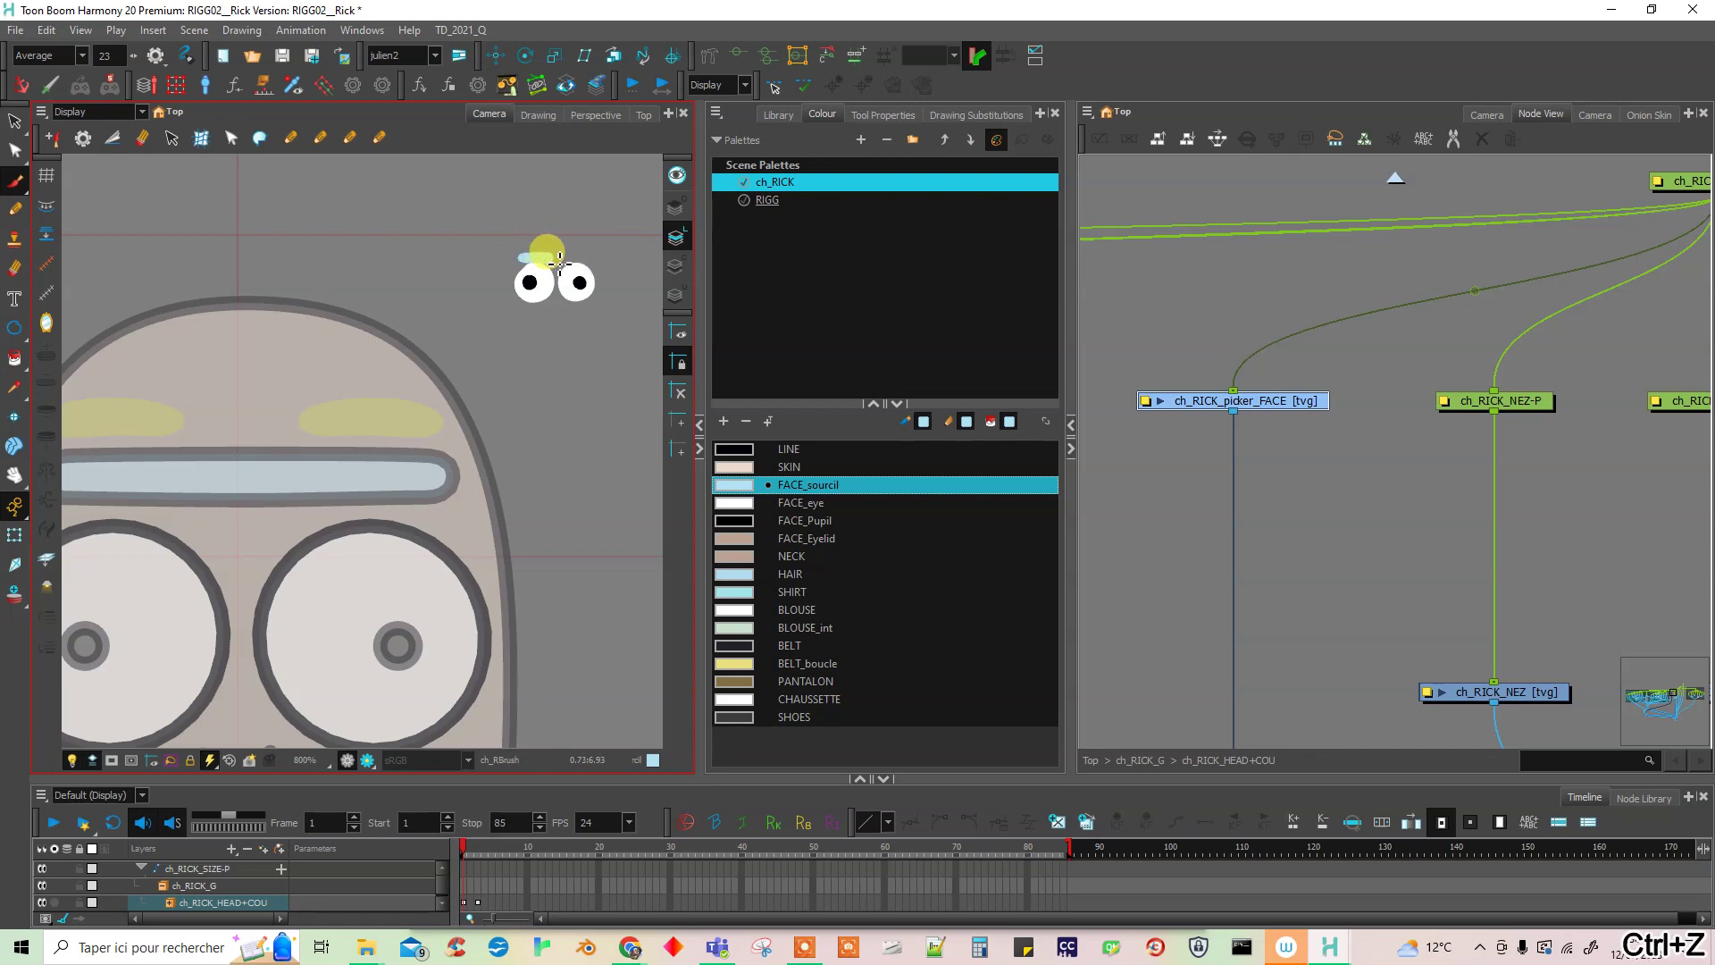
# - Paint the small face's nose in the SKIN colour and its smiling mouth and cheek lines in the LINE colour
pyautogui.moveTo(588, 504); pyautogui.dragTo(611, 412)
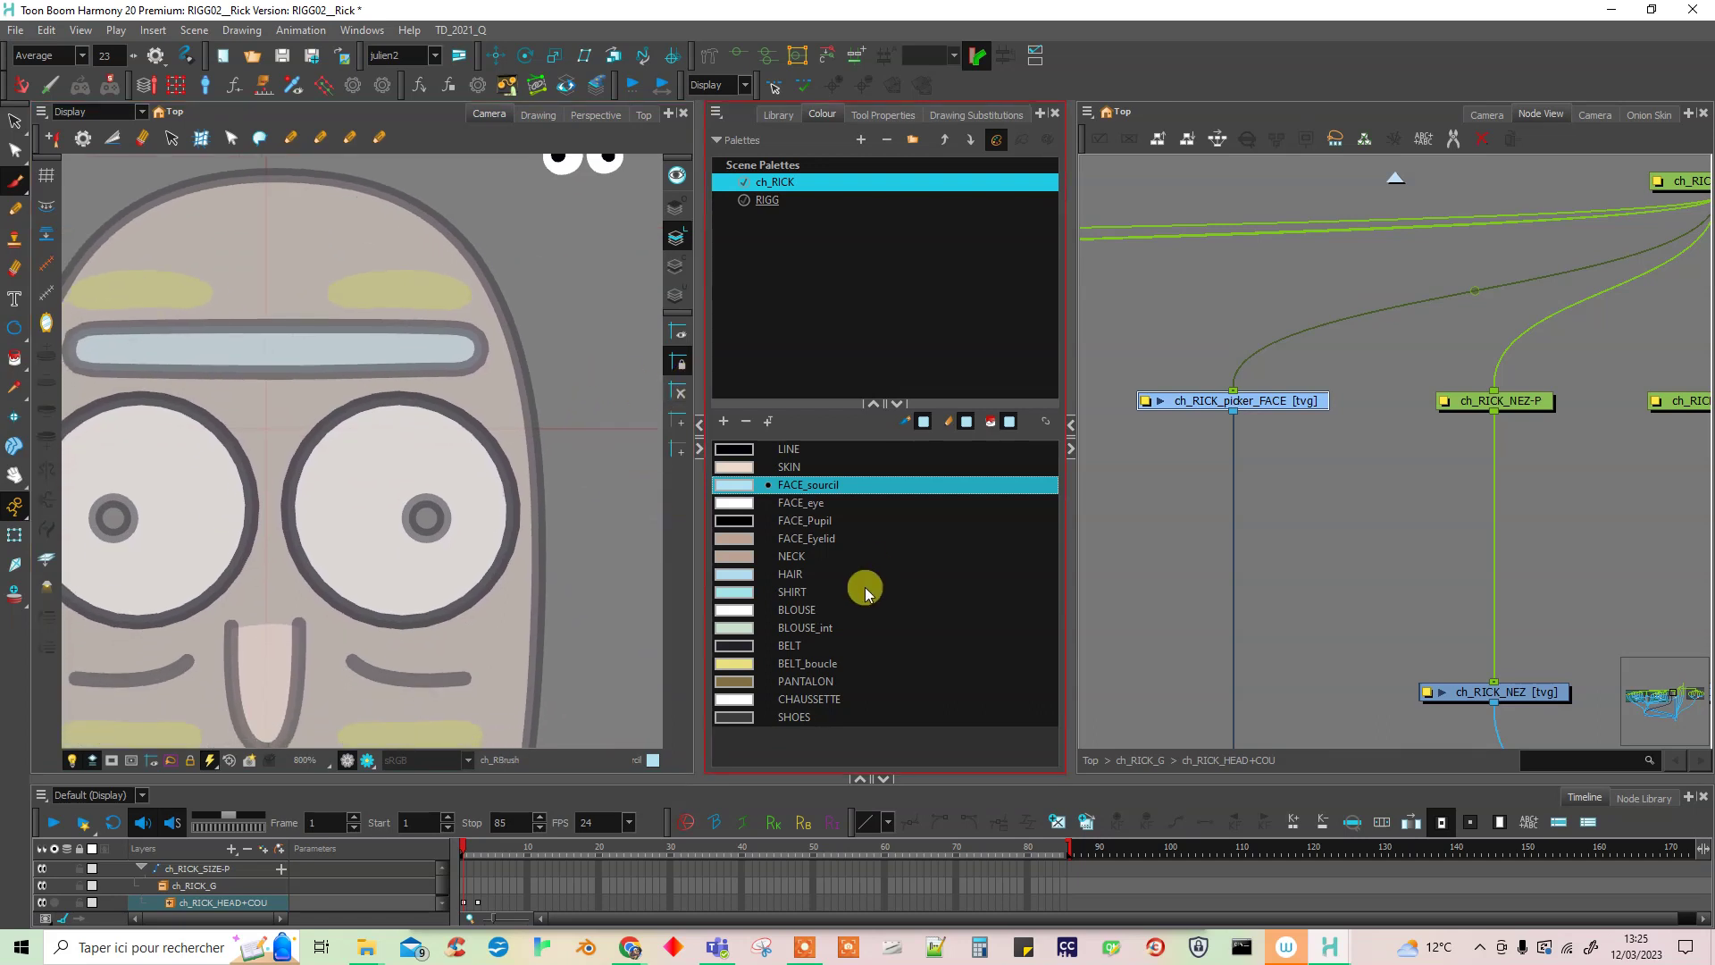
pyautogui.click(798, 468)
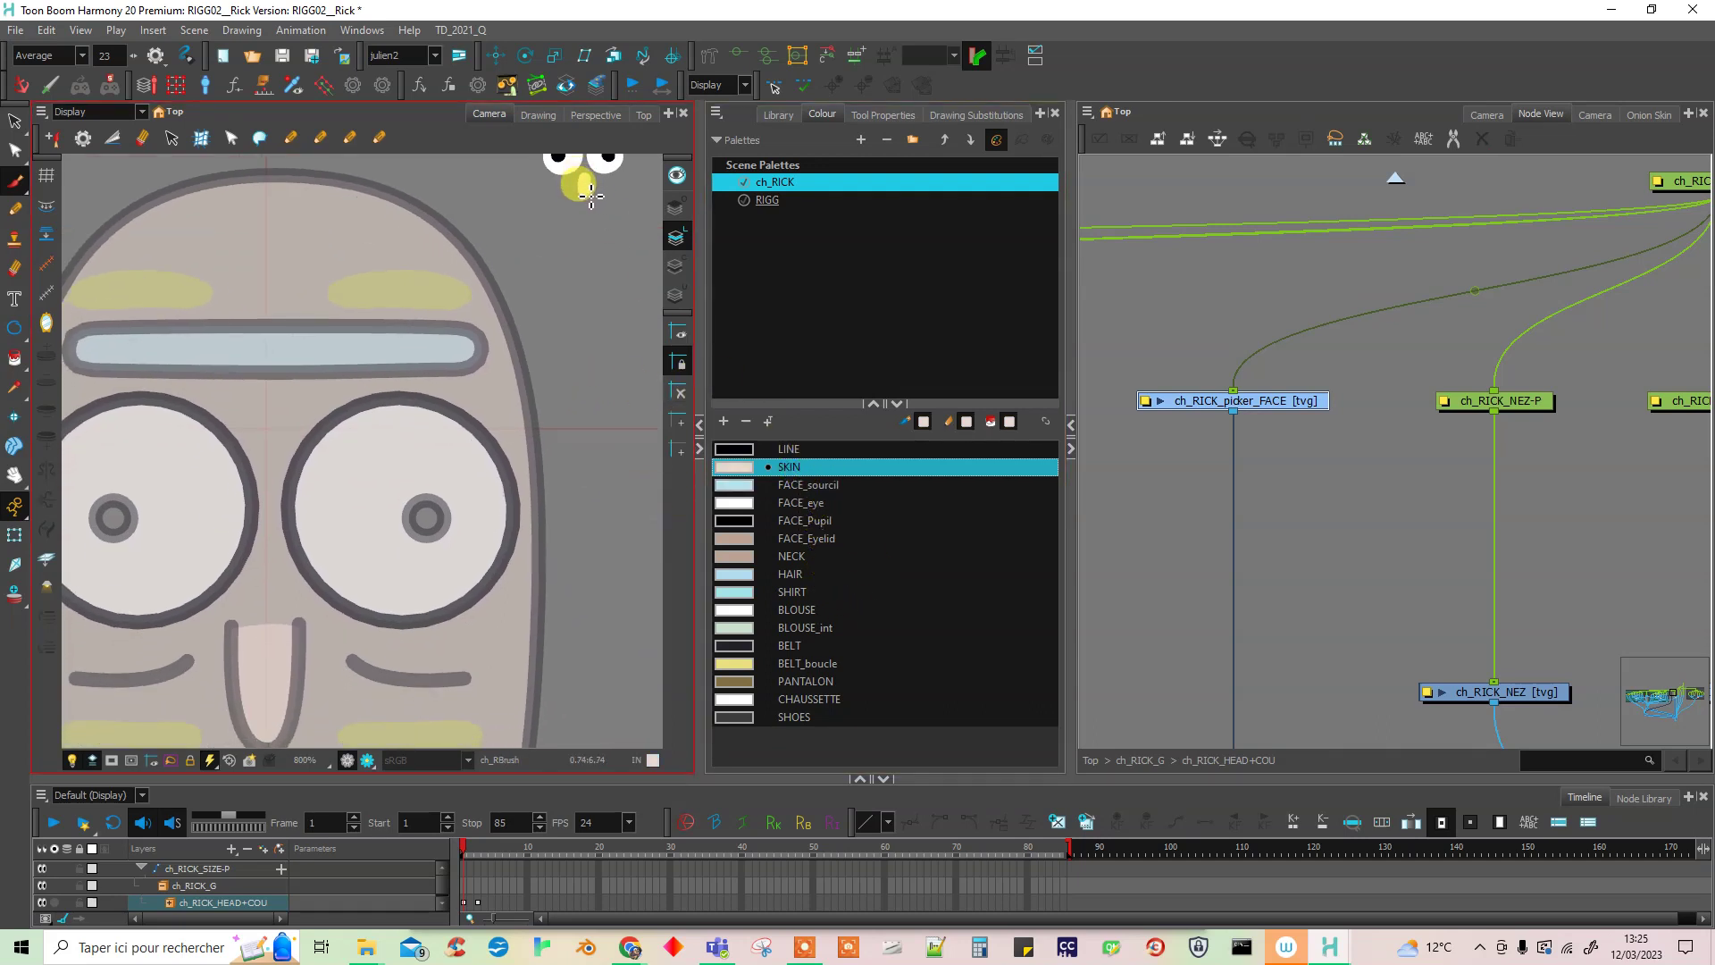
pyautogui.click(784, 449)
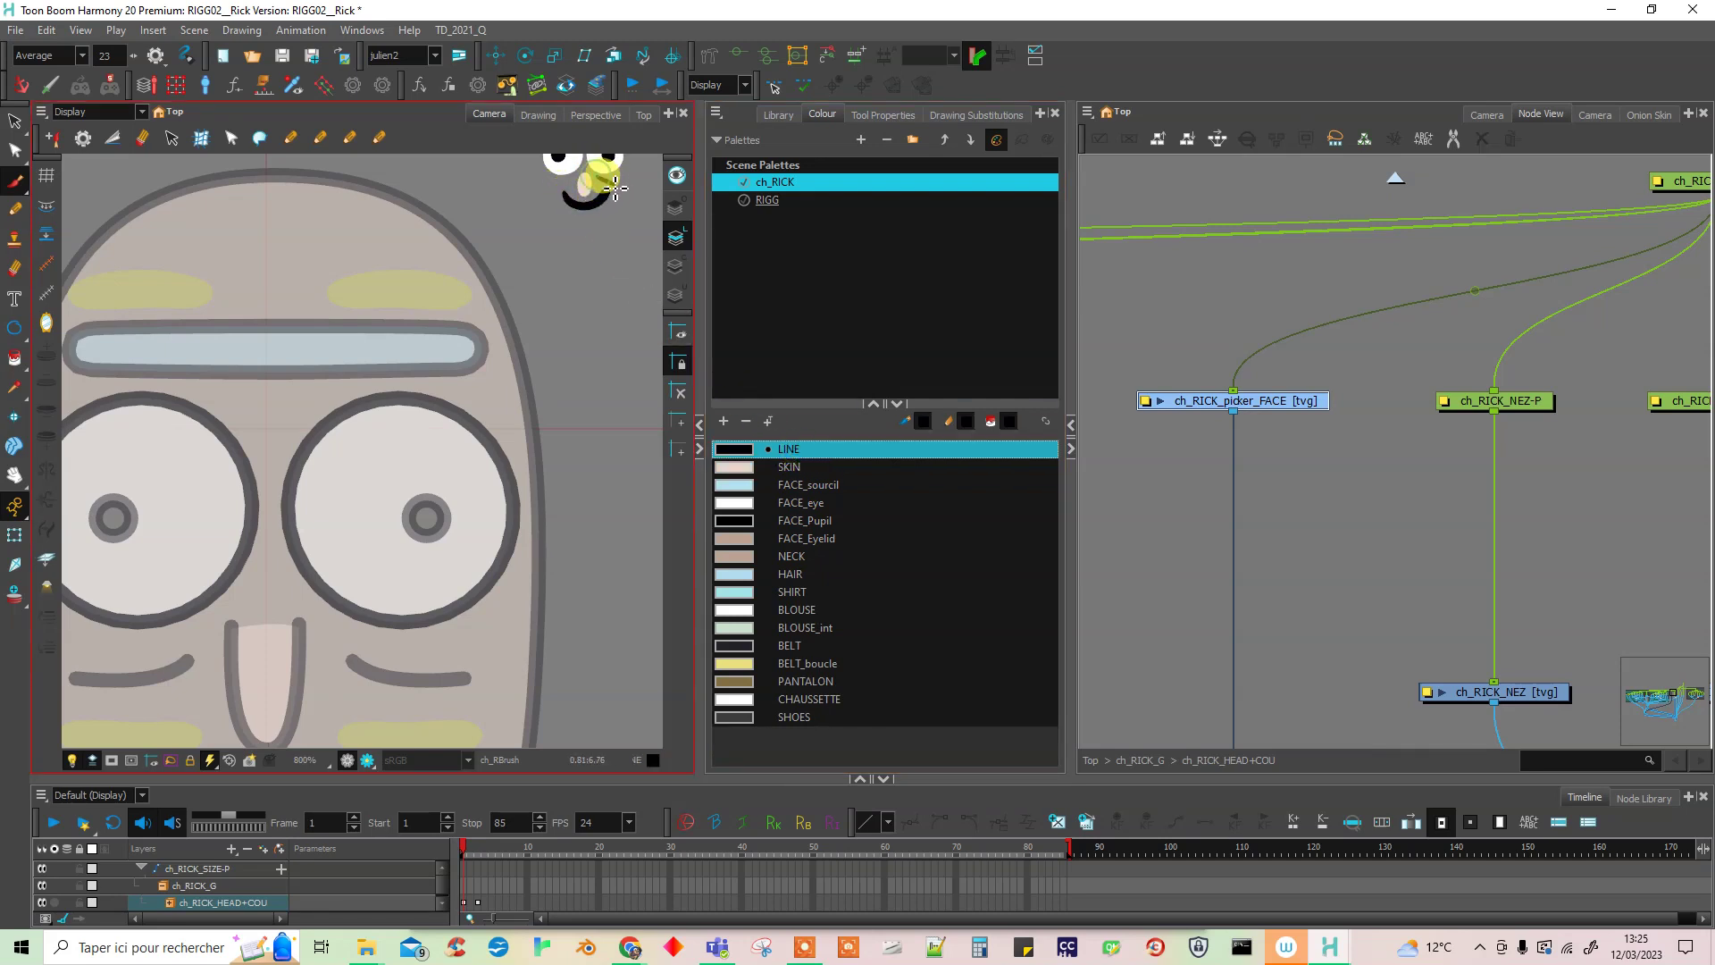
pyautogui.moveTo(620, 230); pyautogui.dragTo(556, 435)
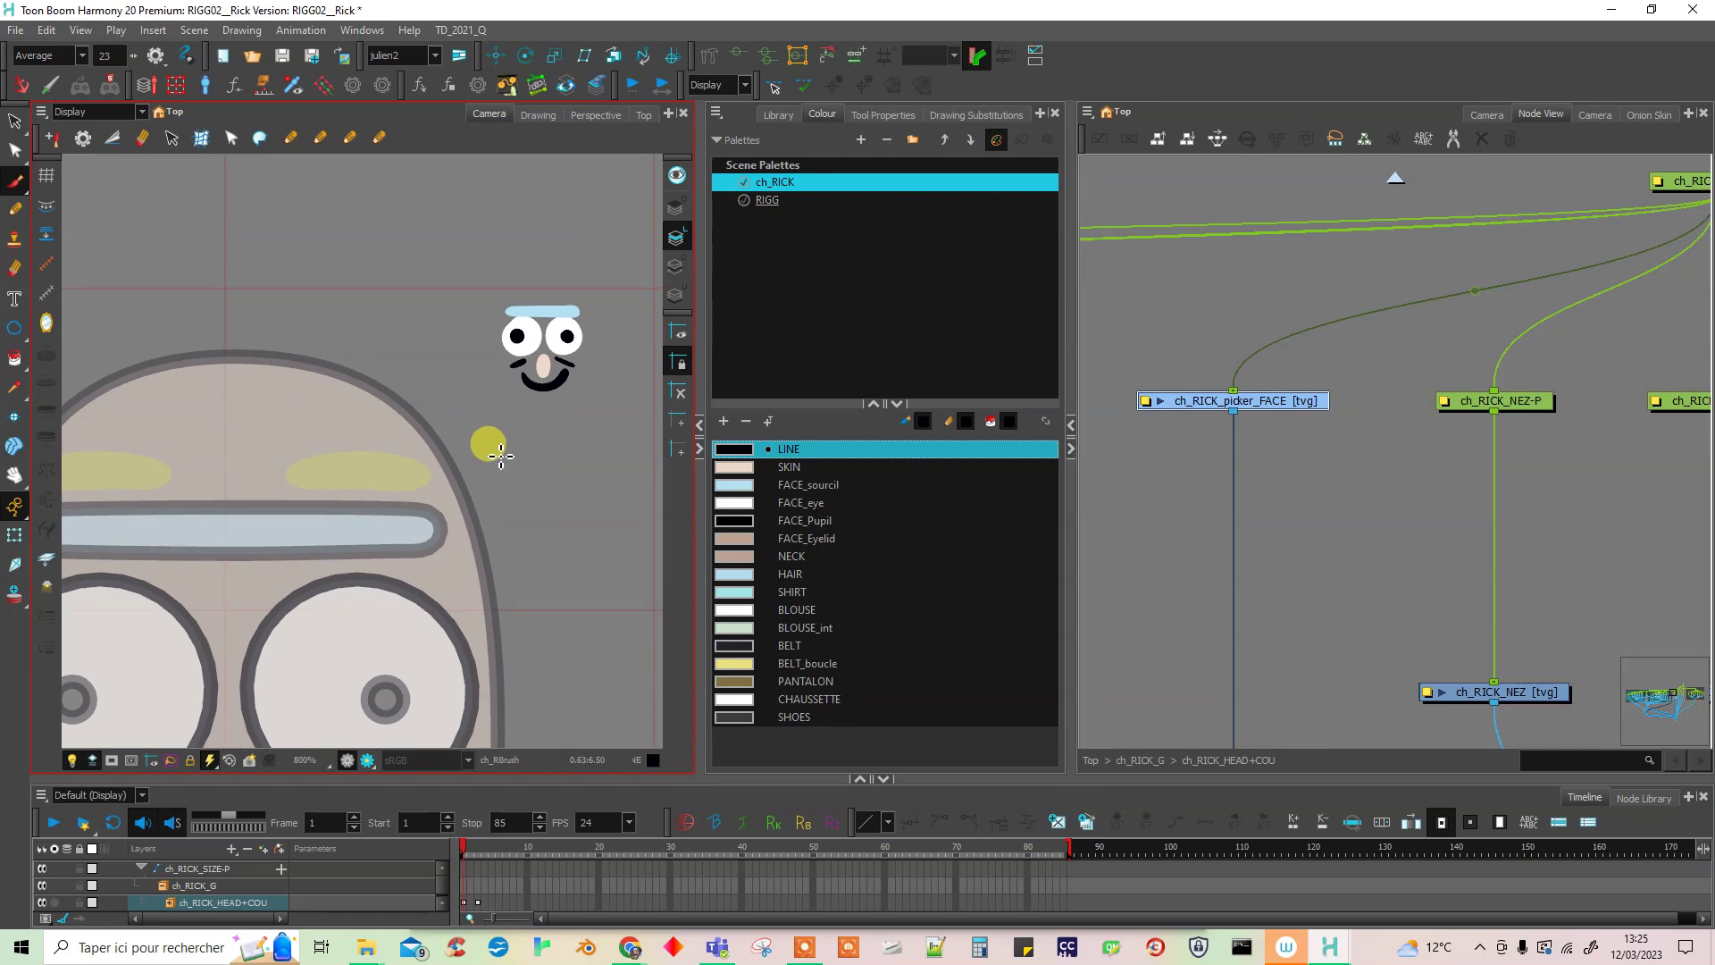
pyautogui.scroll(-3, 513, 456)
pyautogui.scroll(3, 521, 453)
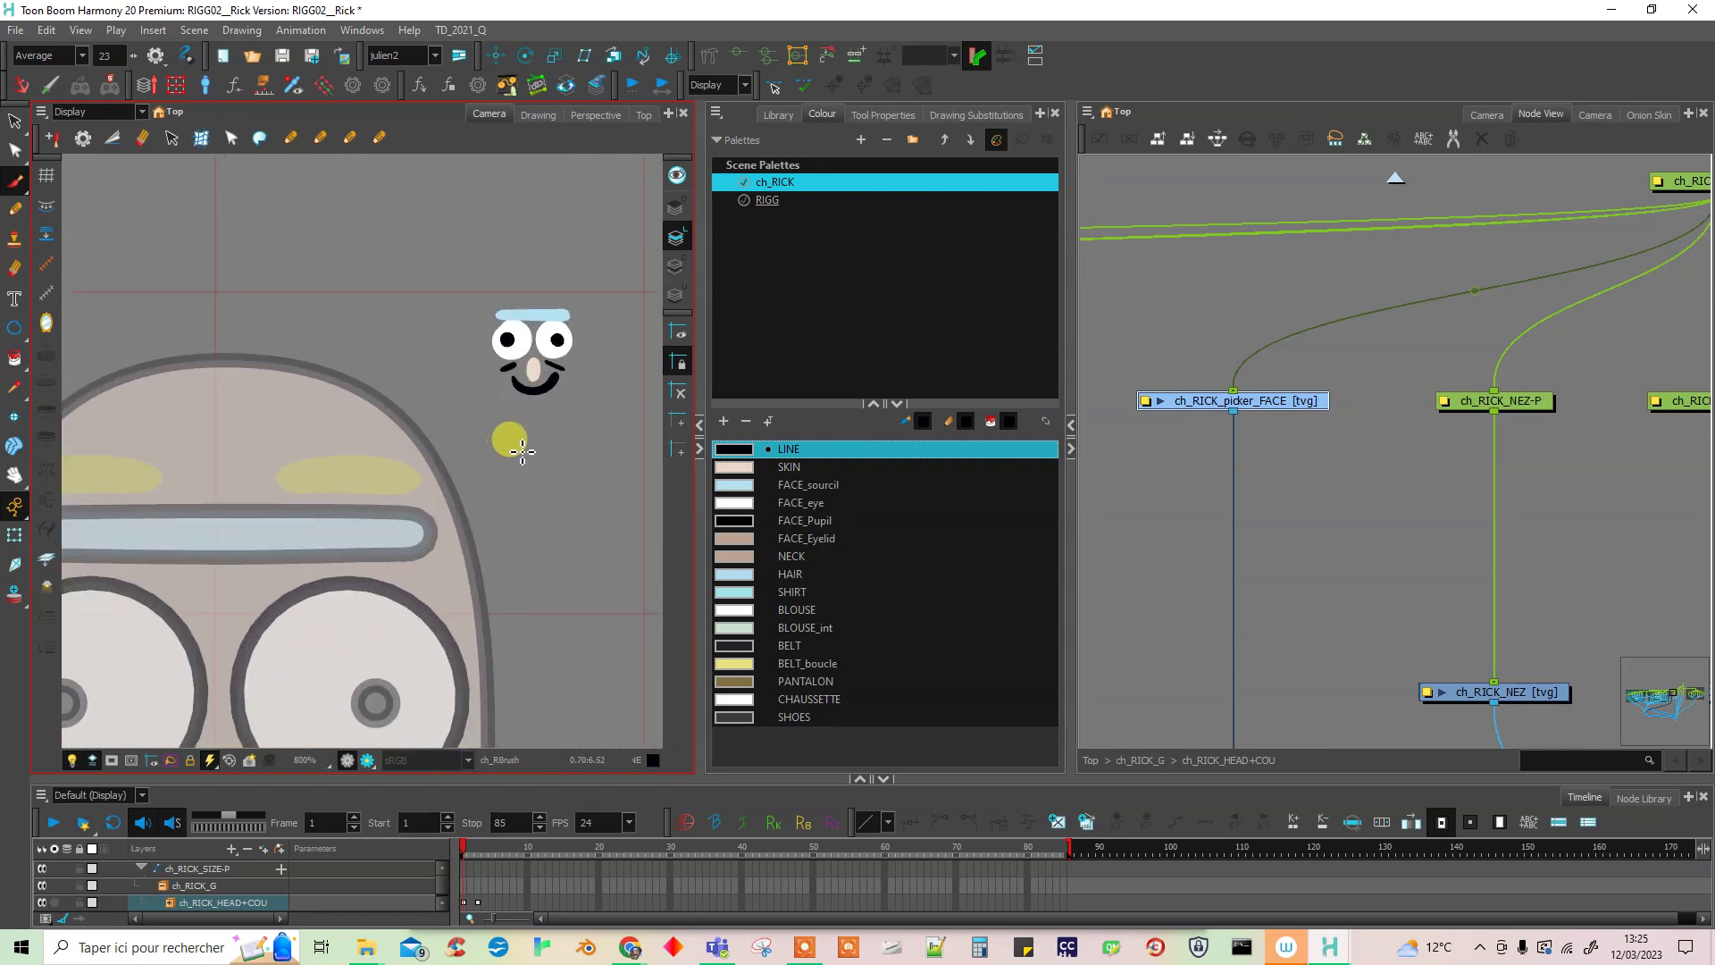
# - Switch to the Colour Art layer and add a pink-red swatch with alpha 0 to the RIGG palette
pyautogui.click(679, 265)
pyautogui.click(829, 448)
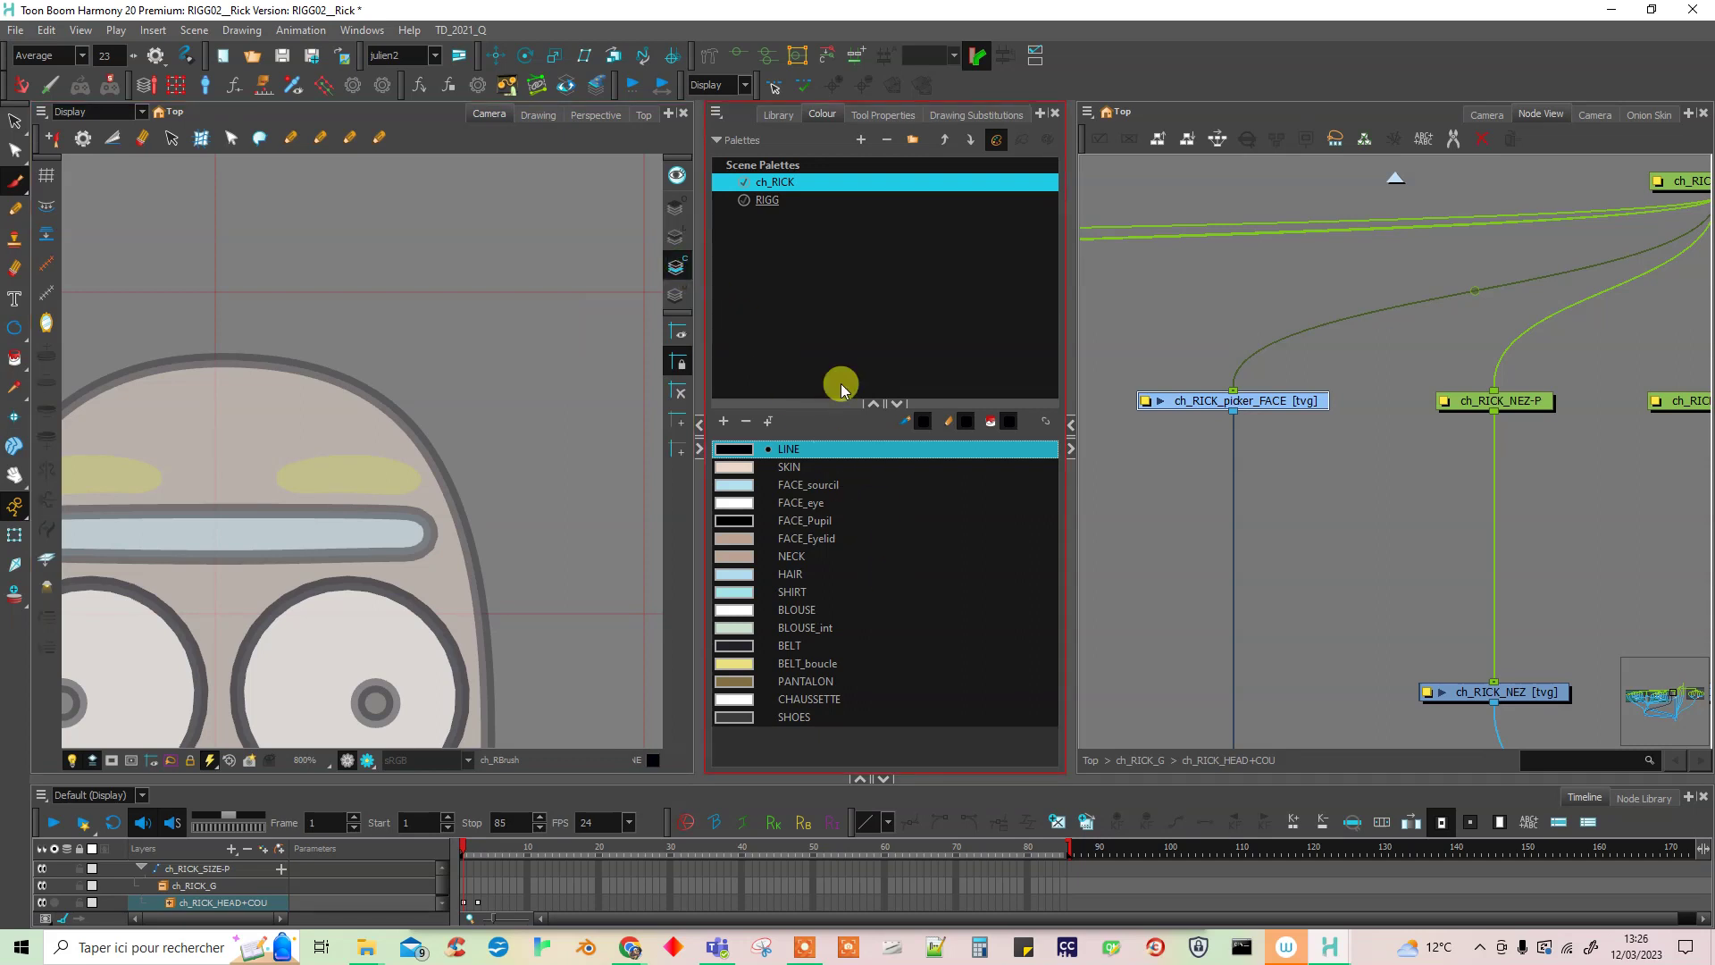
pyautogui.click(767, 200)
pyautogui.click(722, 422)
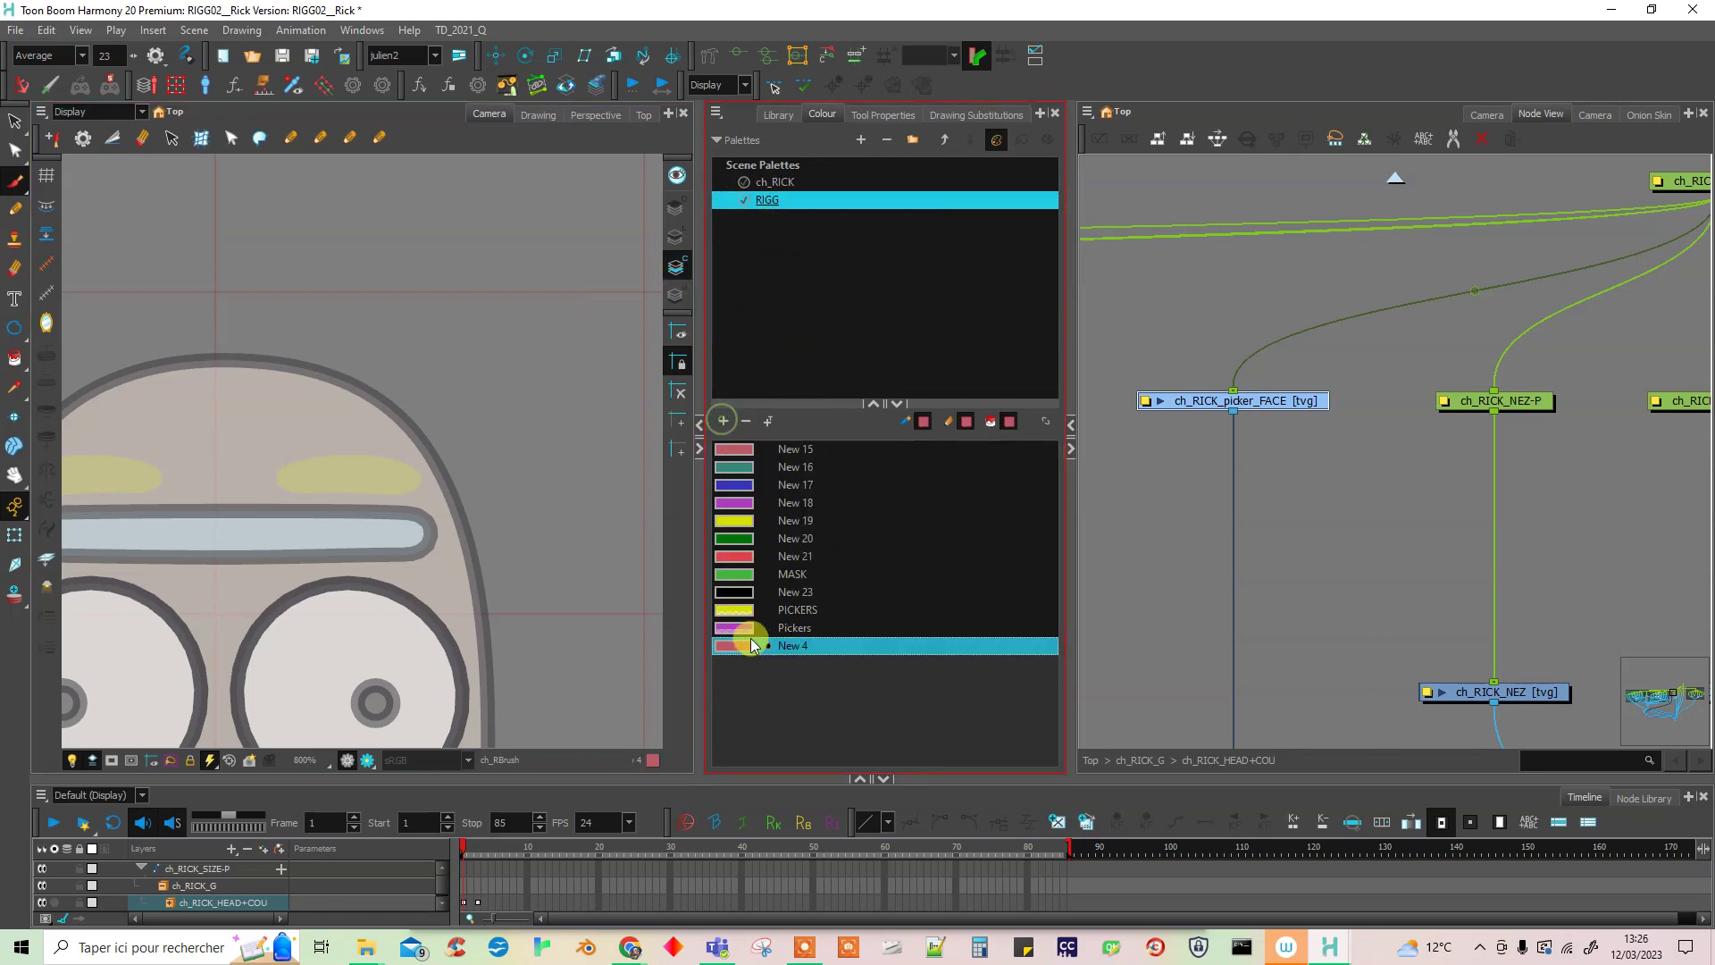
pyautogui.doubleClick(754, 643)
pyautogui.moveTo(1041, 497); pyautogui.dragTo(974, 498)
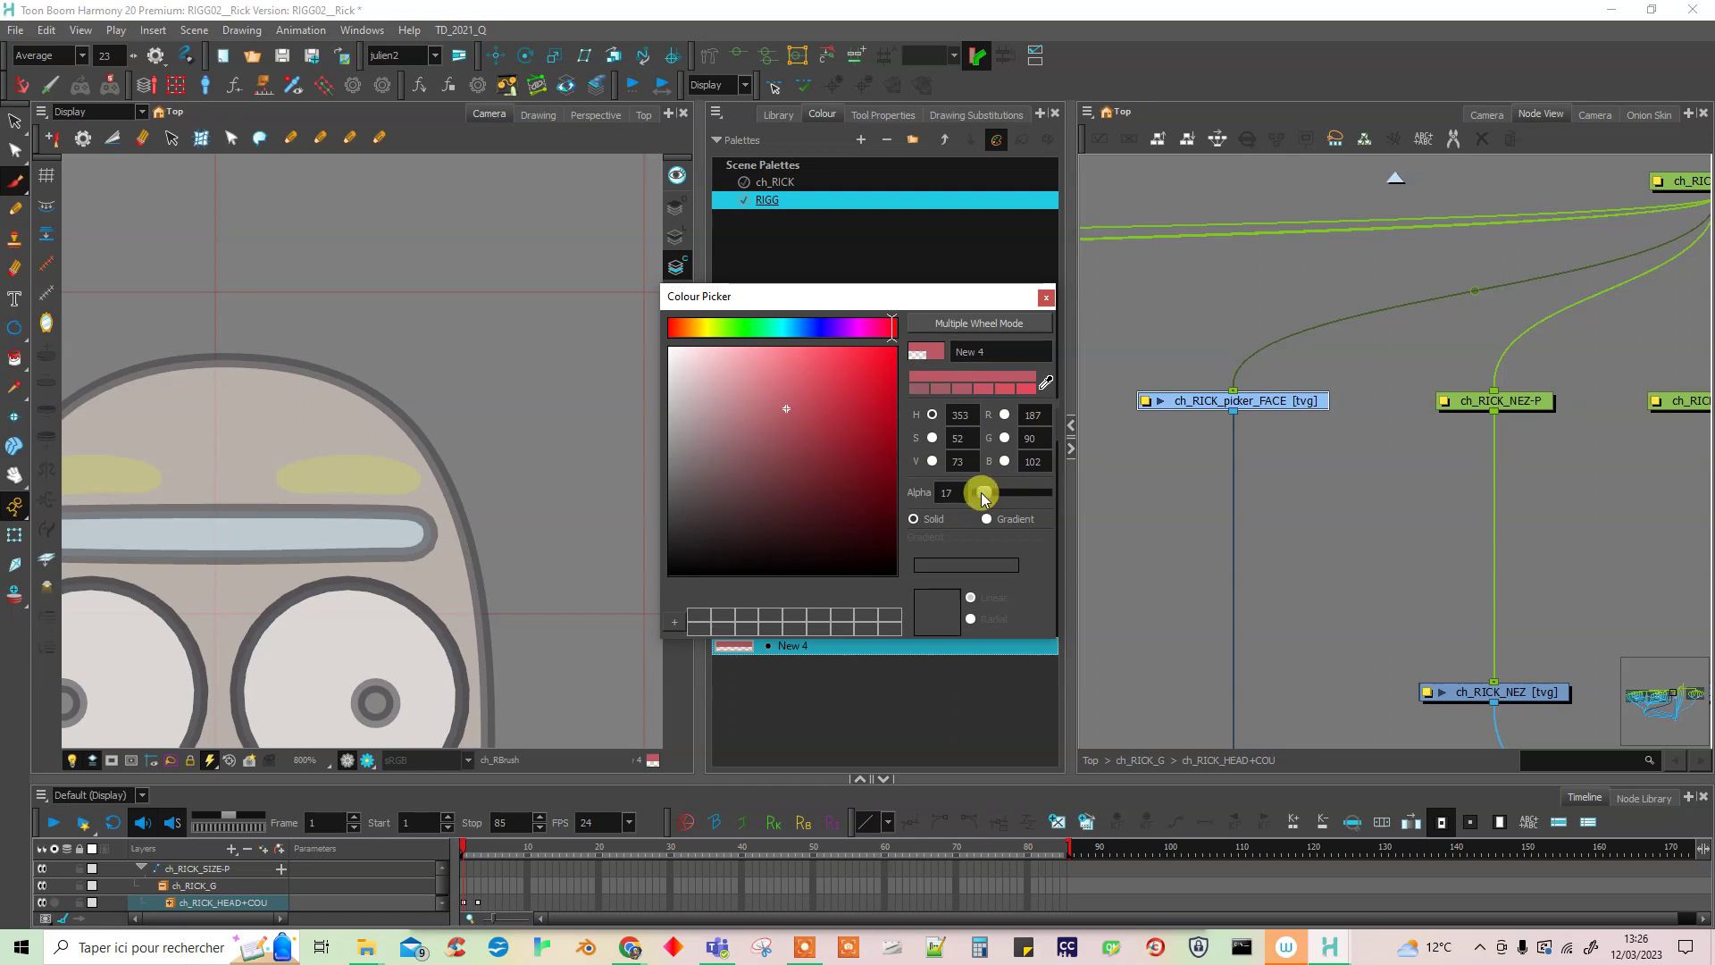
pyautogui.click(1046, 297)
# - Show all art layers together and paint an oval around the small face with the transparent pink-red swatch
pyautogui.click(676, 176)
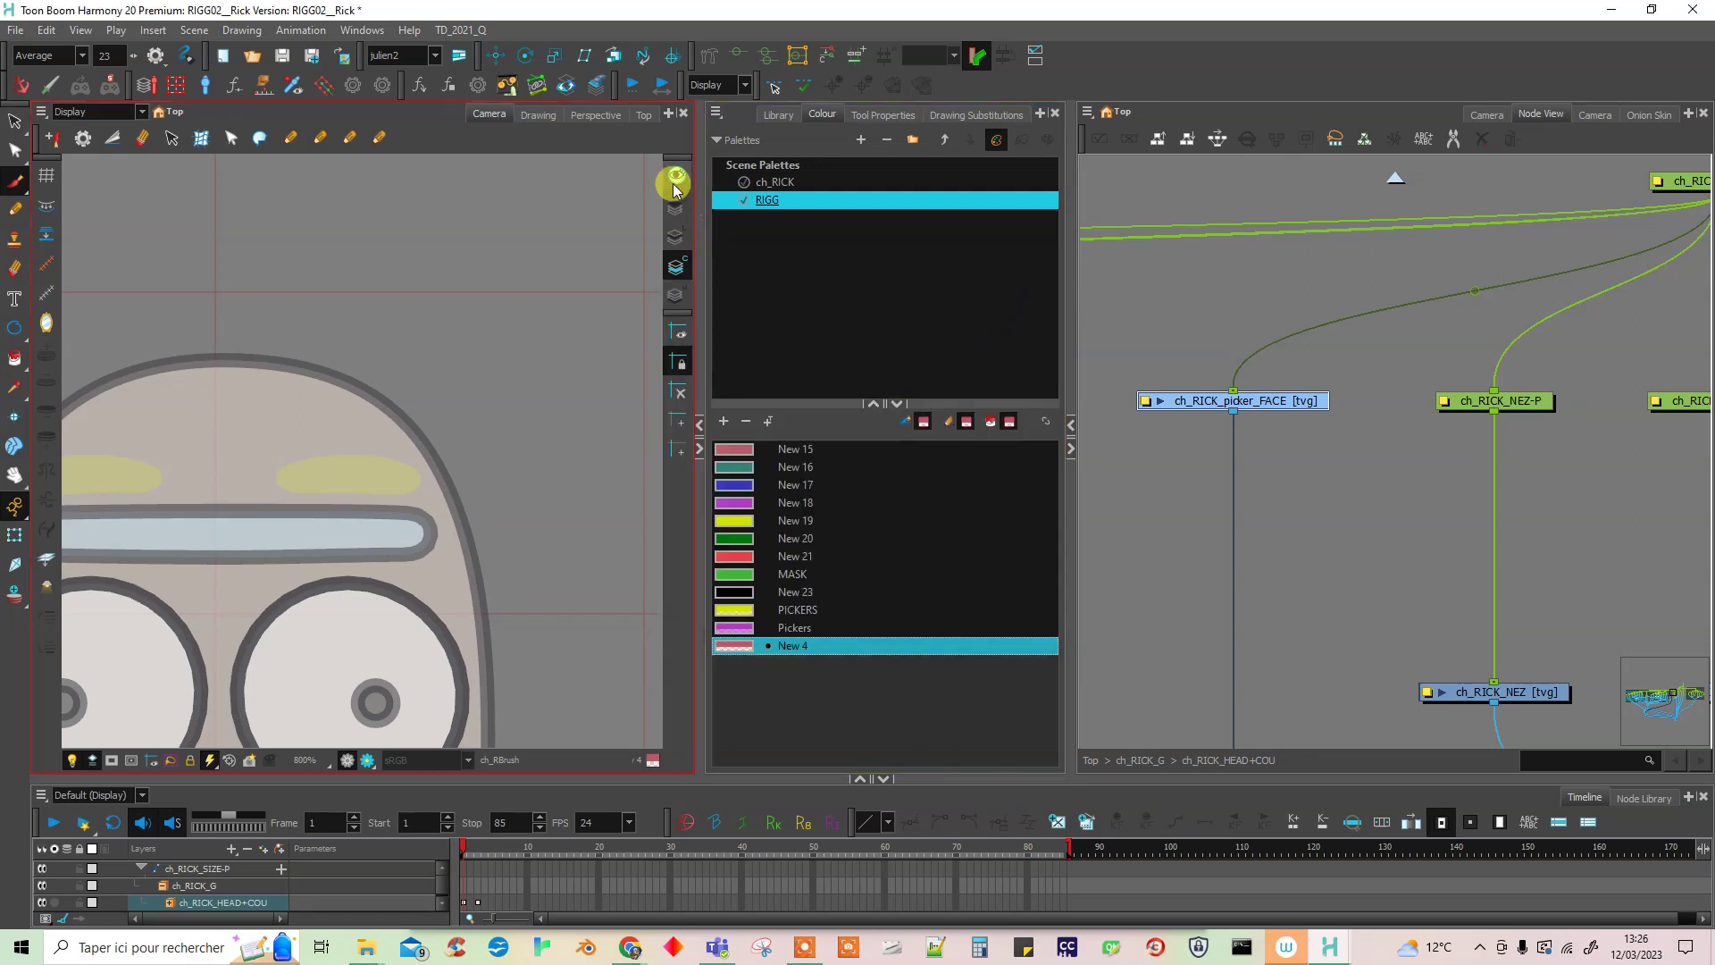
pyautogui.moveTo(542, 311)
pyautogui.mouseDown()
pyautogui.moveTo(501, 309)
pyautogui.moveTo(491, 352)
pyautogui.moveTo(545, 404)
pyautogui.moveTo(582, 377)
pyautogui.moveTo(585, 328)
pyautogui.moveTo(514, 306)
pyautogui.moveTo(511, 359)
pyautogui.moveTo(538, 394)
pyautogui.moveTo(536, 328)
pyautogui.moveTo(503, 325)
pyautogui.moveTo(527, 414)
pyautogui.moveTo(589, 346)
pyautogui.moveTo(504, 318)
pyautogui.moveTo(555, 387)
pyautogui.moveTo(539, 313)
pyautogui.moveTo(545, 362)
pyautogui.moveTo(531, 340)
pyautogui.mouseUp()
# - Test picking the small face with the Transform tool and set the New 4 swatch's alpha to 17
pyautogui.click(734, 649)
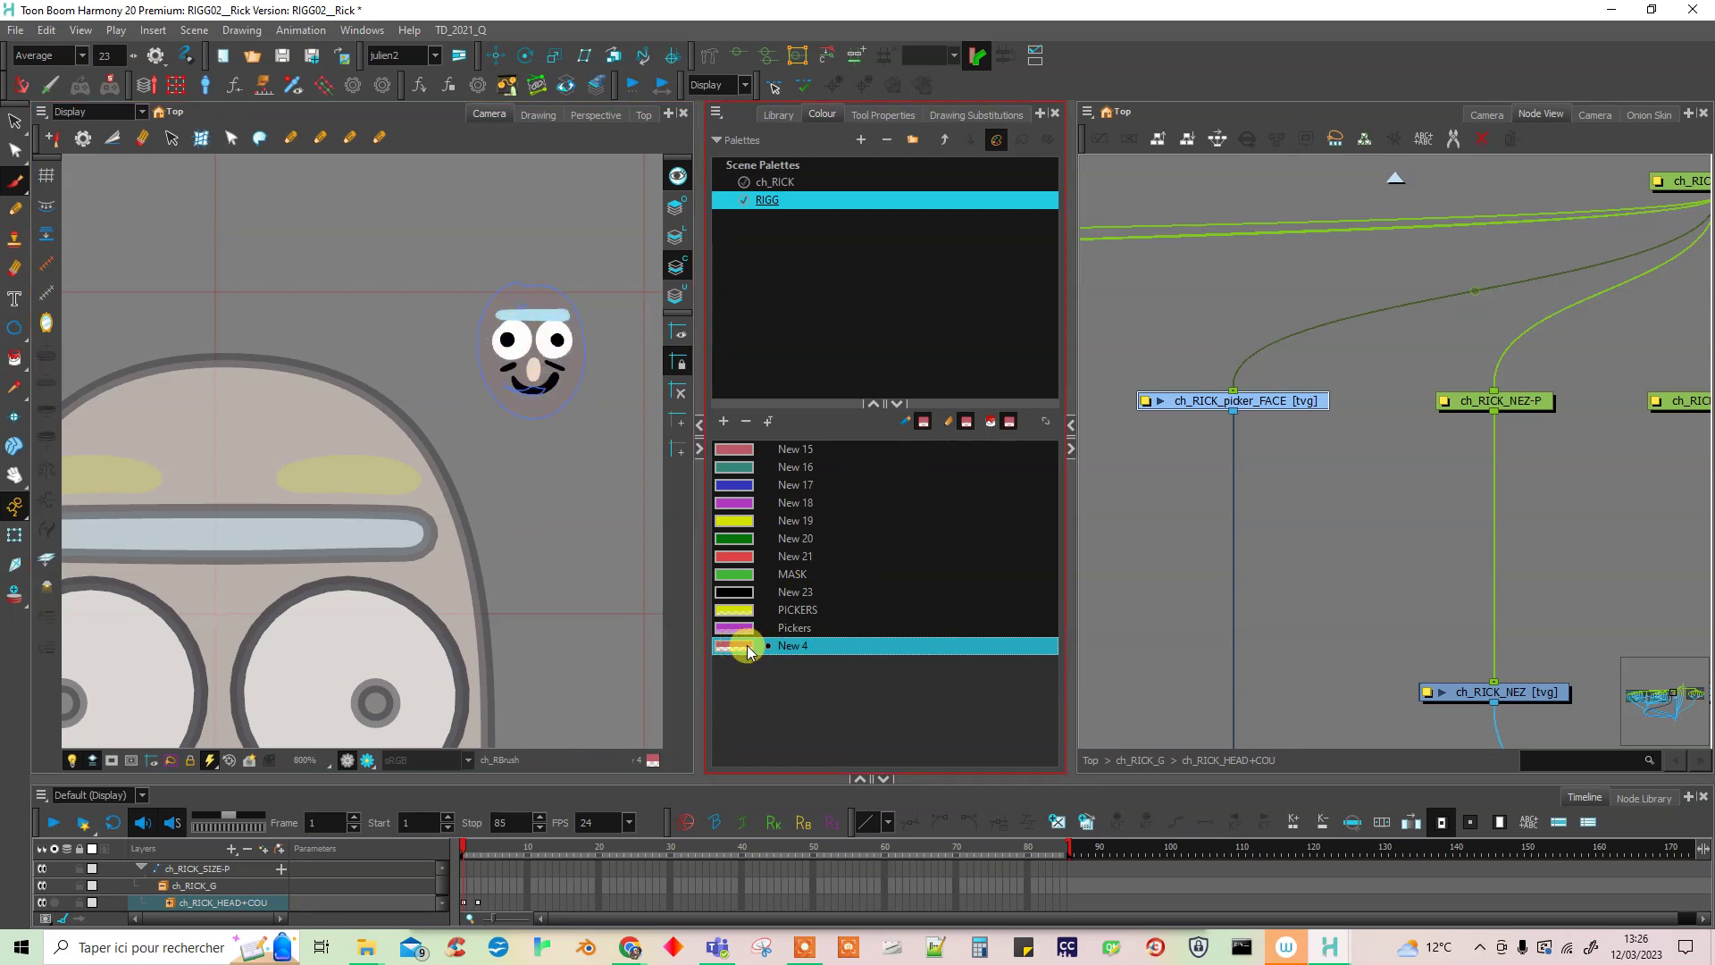
pyautogui.doubleClick(748, 650)
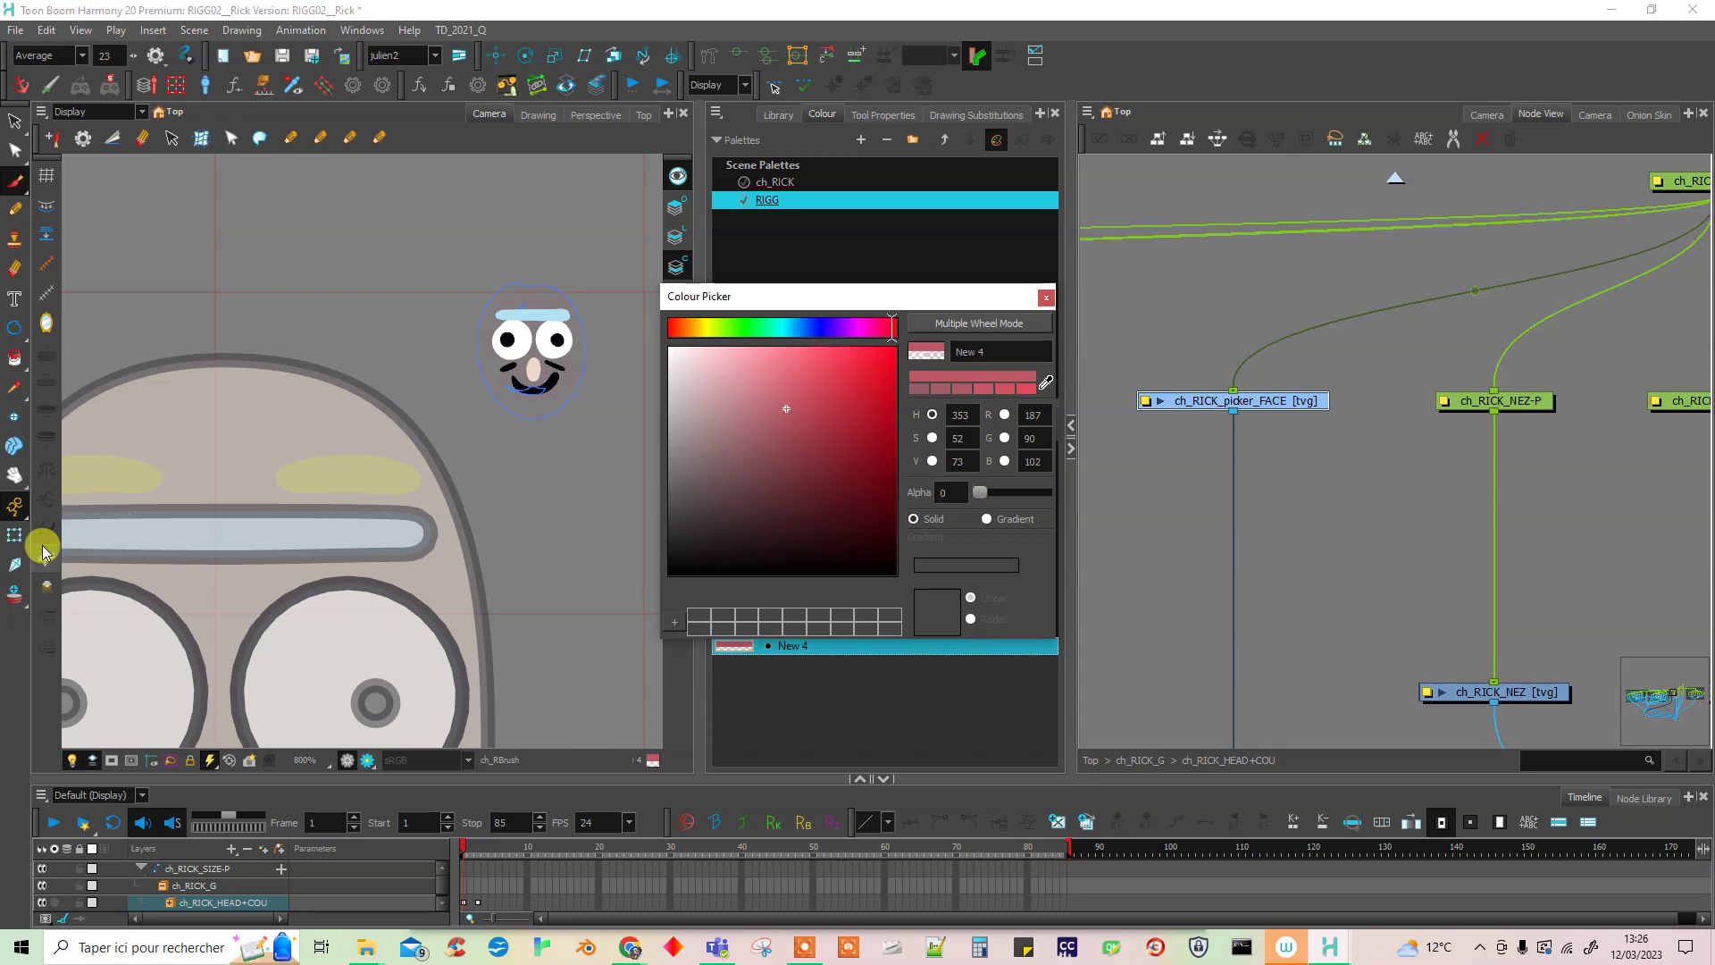
pyautogui.click(41, 547)
pyautogui.click(625, 384)
pyautogui.click(569, 310)
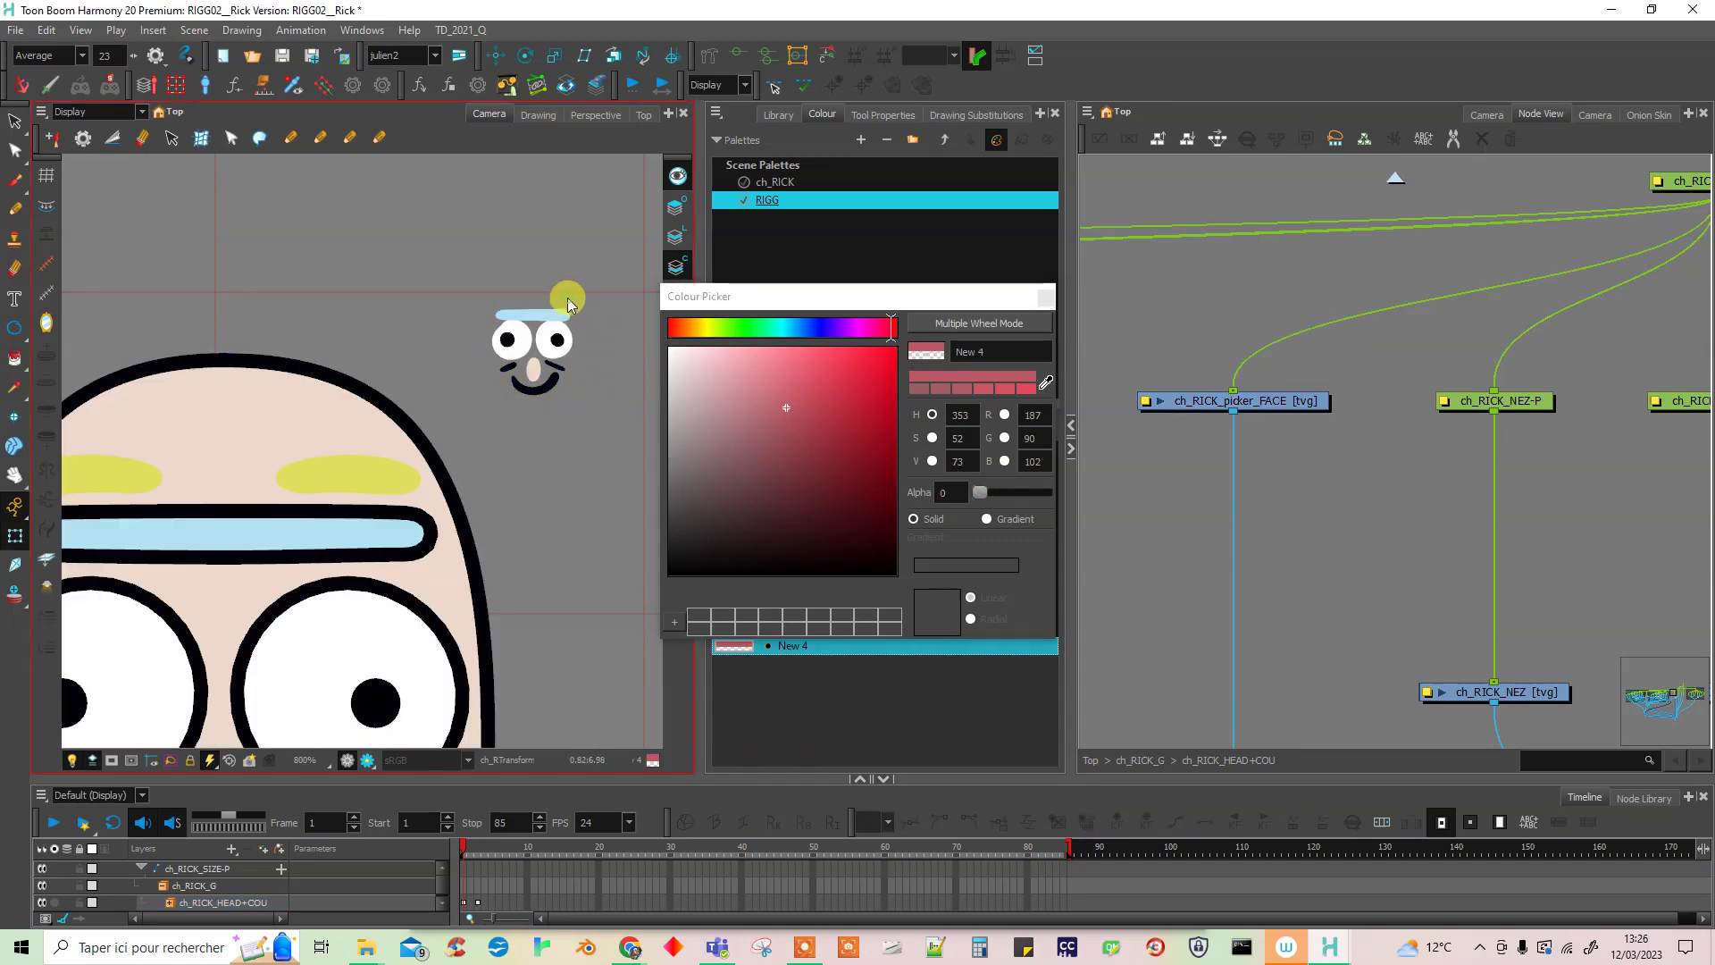
pyautogui.click(555, 261)
pyautogui.click(559, 286)
pyautogui.click(574, 304)
pyautogui.click(622, 384)
pyautogui.moveTo(970, 490); pyautogui.dragTo(983, 499)
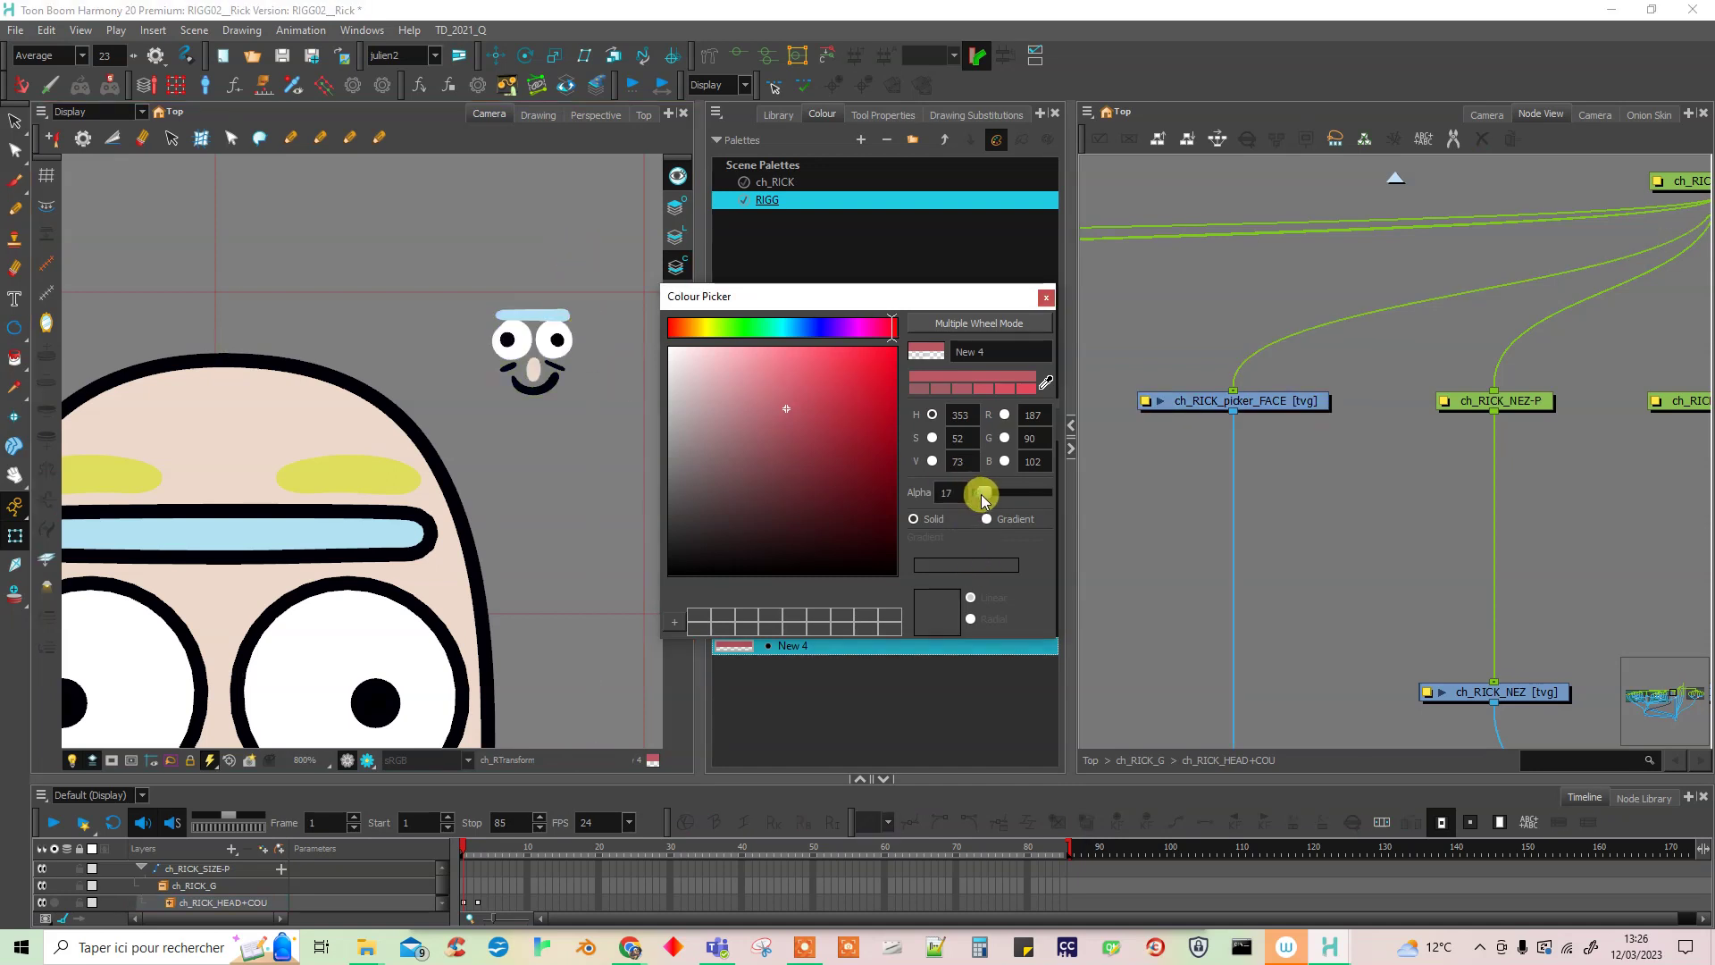
# - Close the colour picker and preview the whole head in Render View to check the small face's appearance
pyautogui.click(1046, 297)
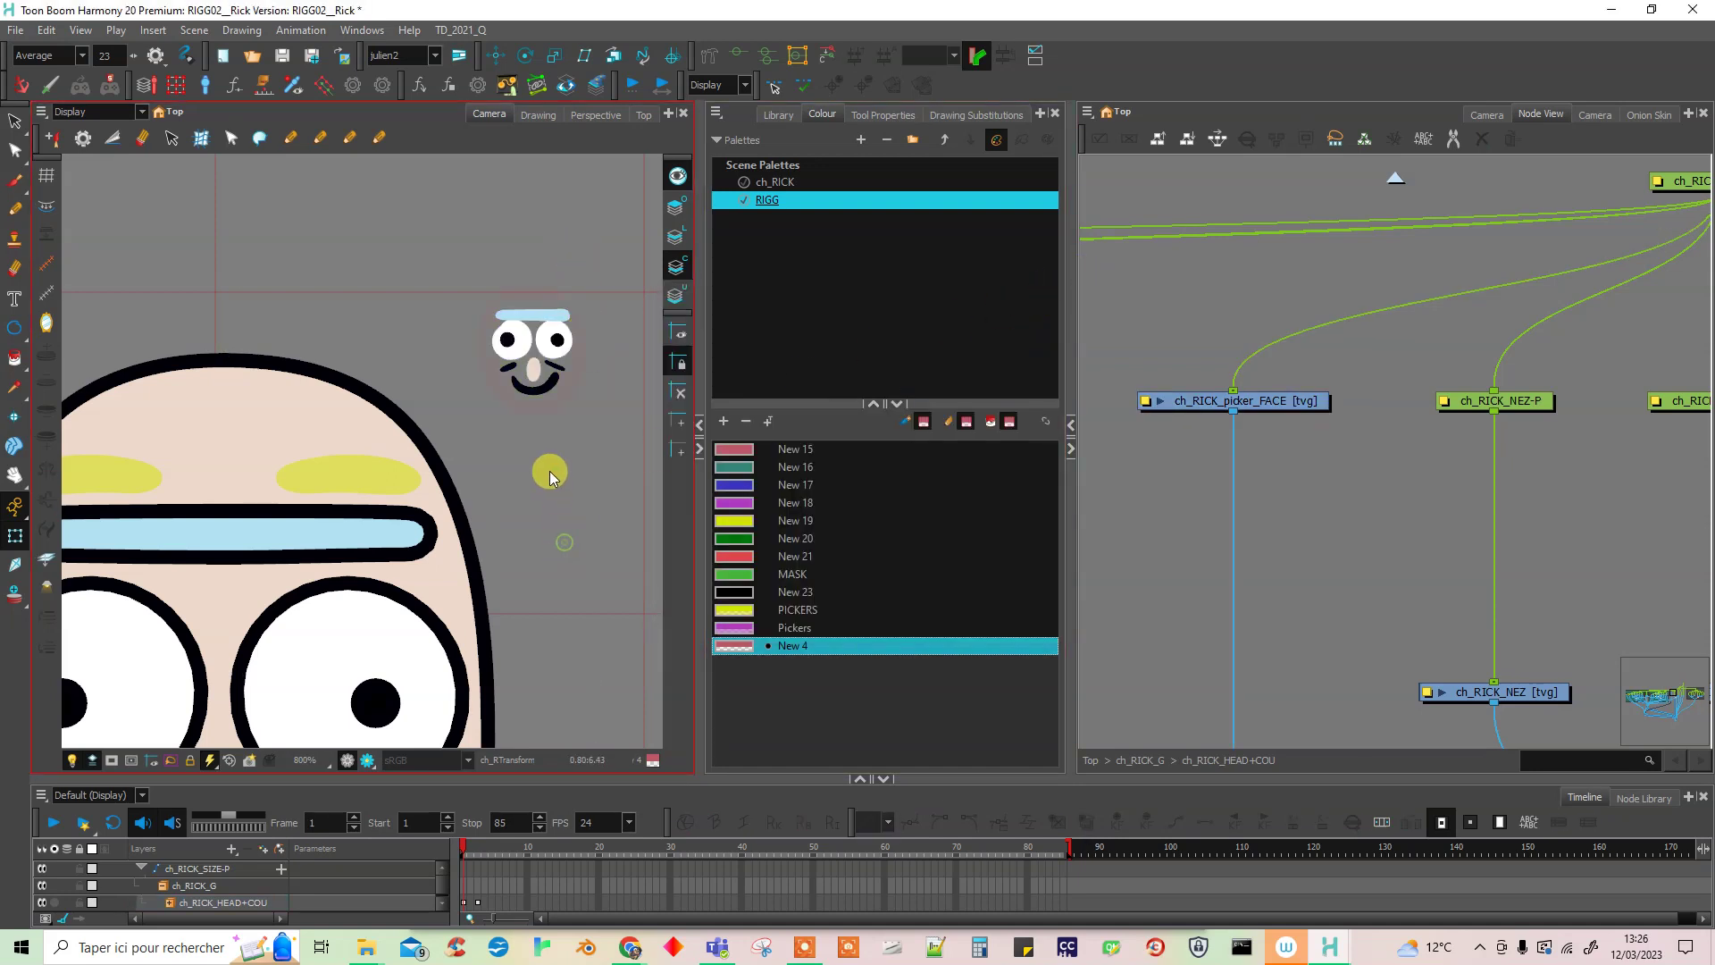
pyautogui.scroll(-5, 550, 470)
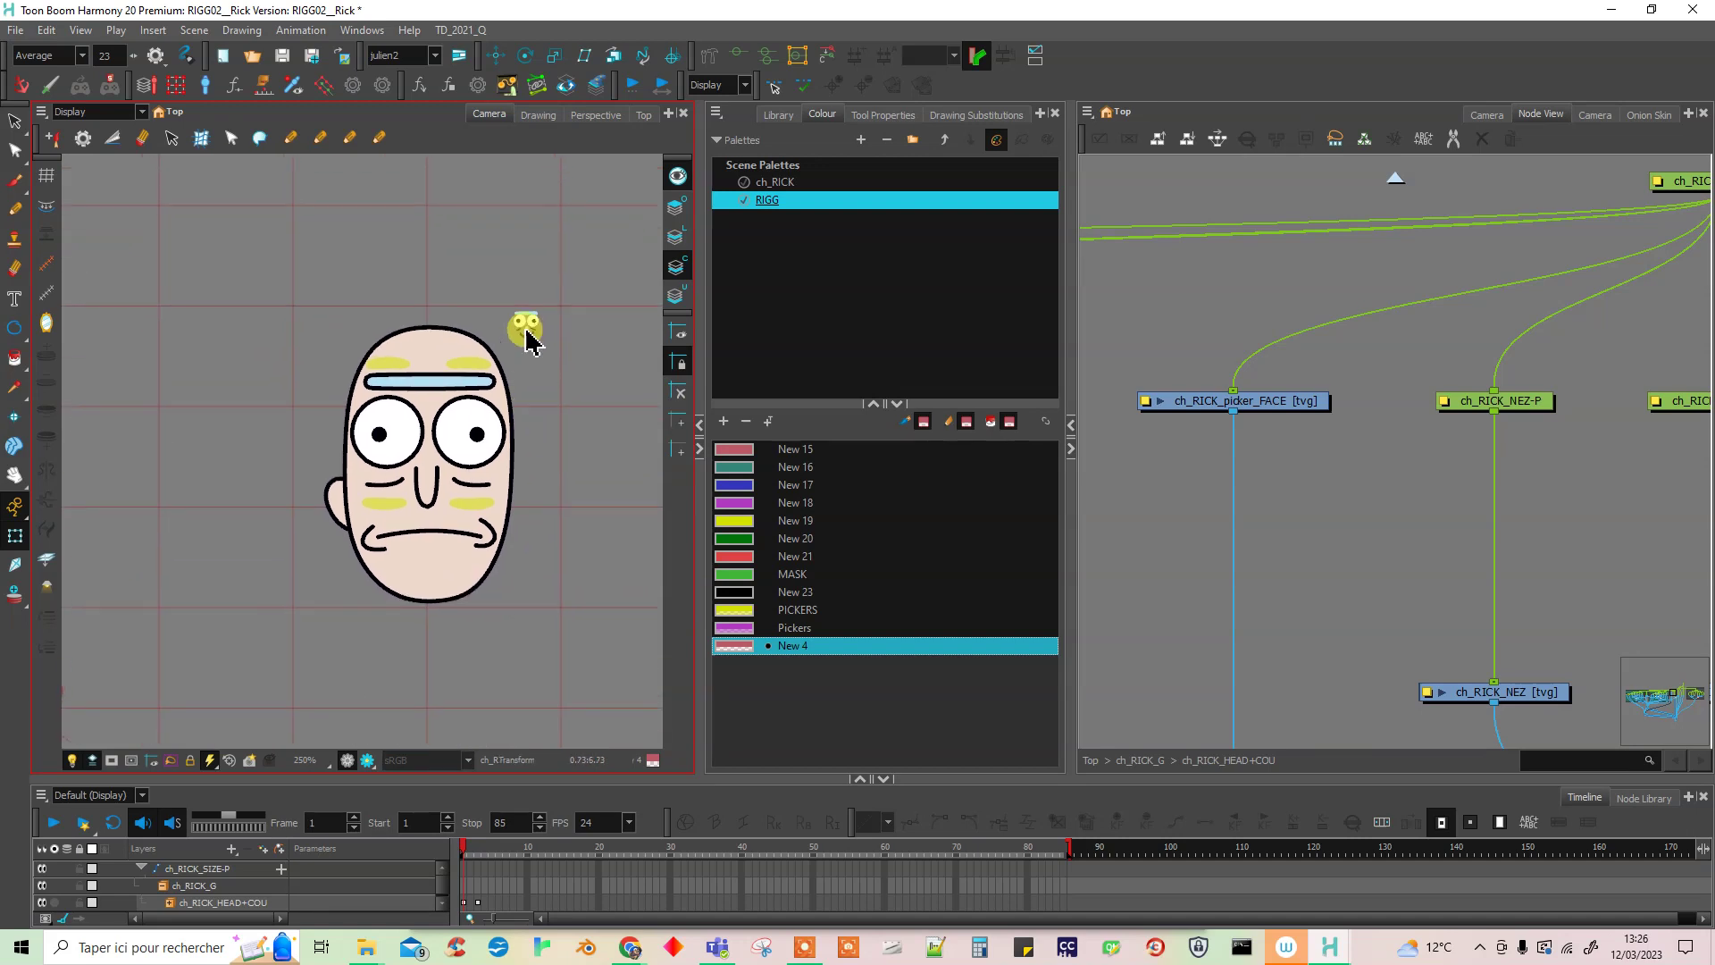
pyautogui.click(366, 760)
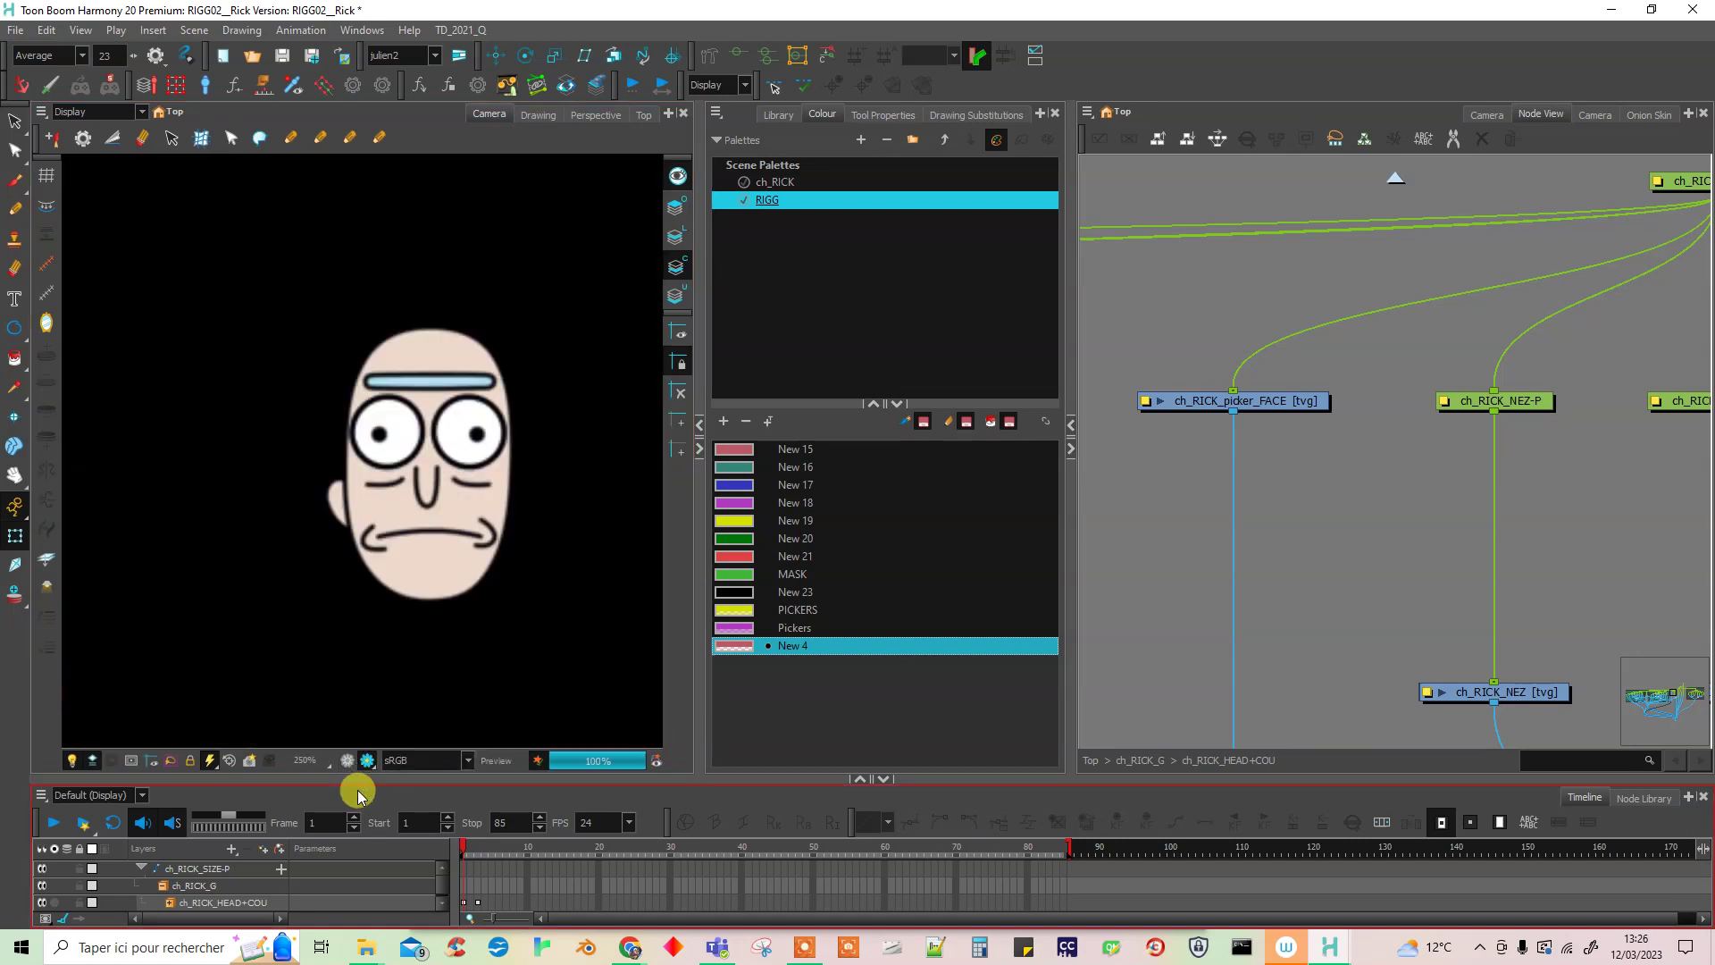
# - Test moving the facial features with the small face picker, undo the moves, and save the scene
pyautogui.click(527, 326)
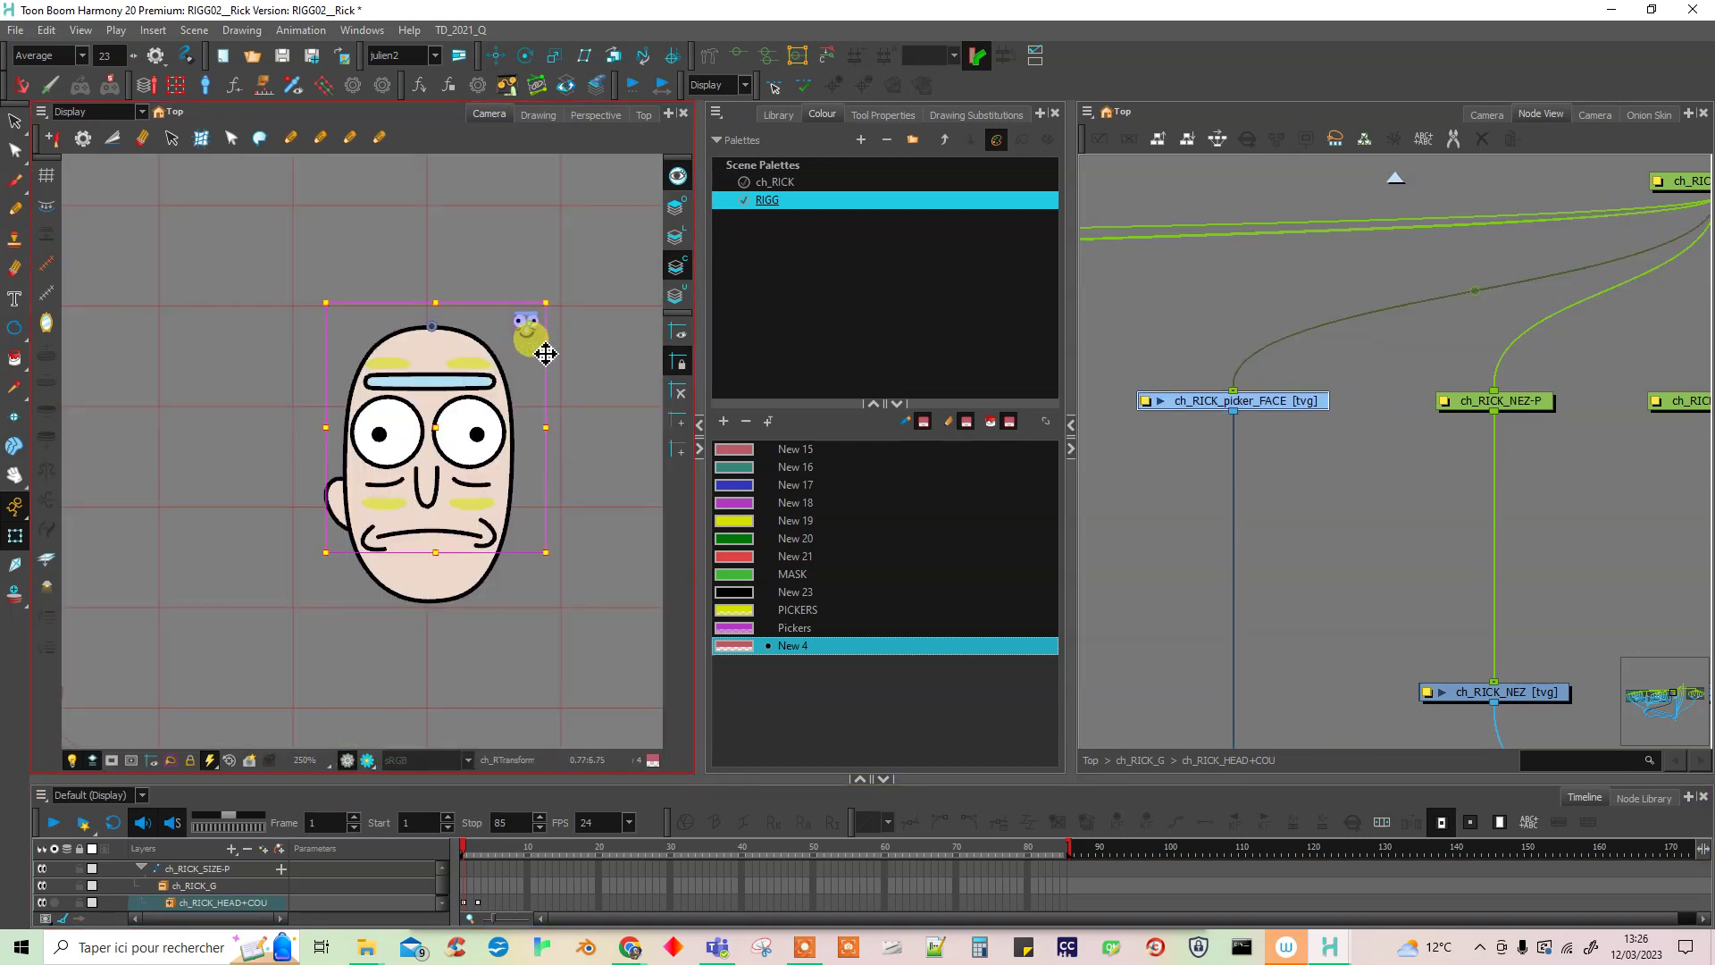
pyautogui.moveTo(547, 542)
pyautogui.mouseDown()
pyautogui.moveTo(533, 547)
pyautogui.moveTo(551, 544)
pyautogui.mouseUp()
pyautogui.moveTo(446, 427); pyautogui.dragTo(427, 432)
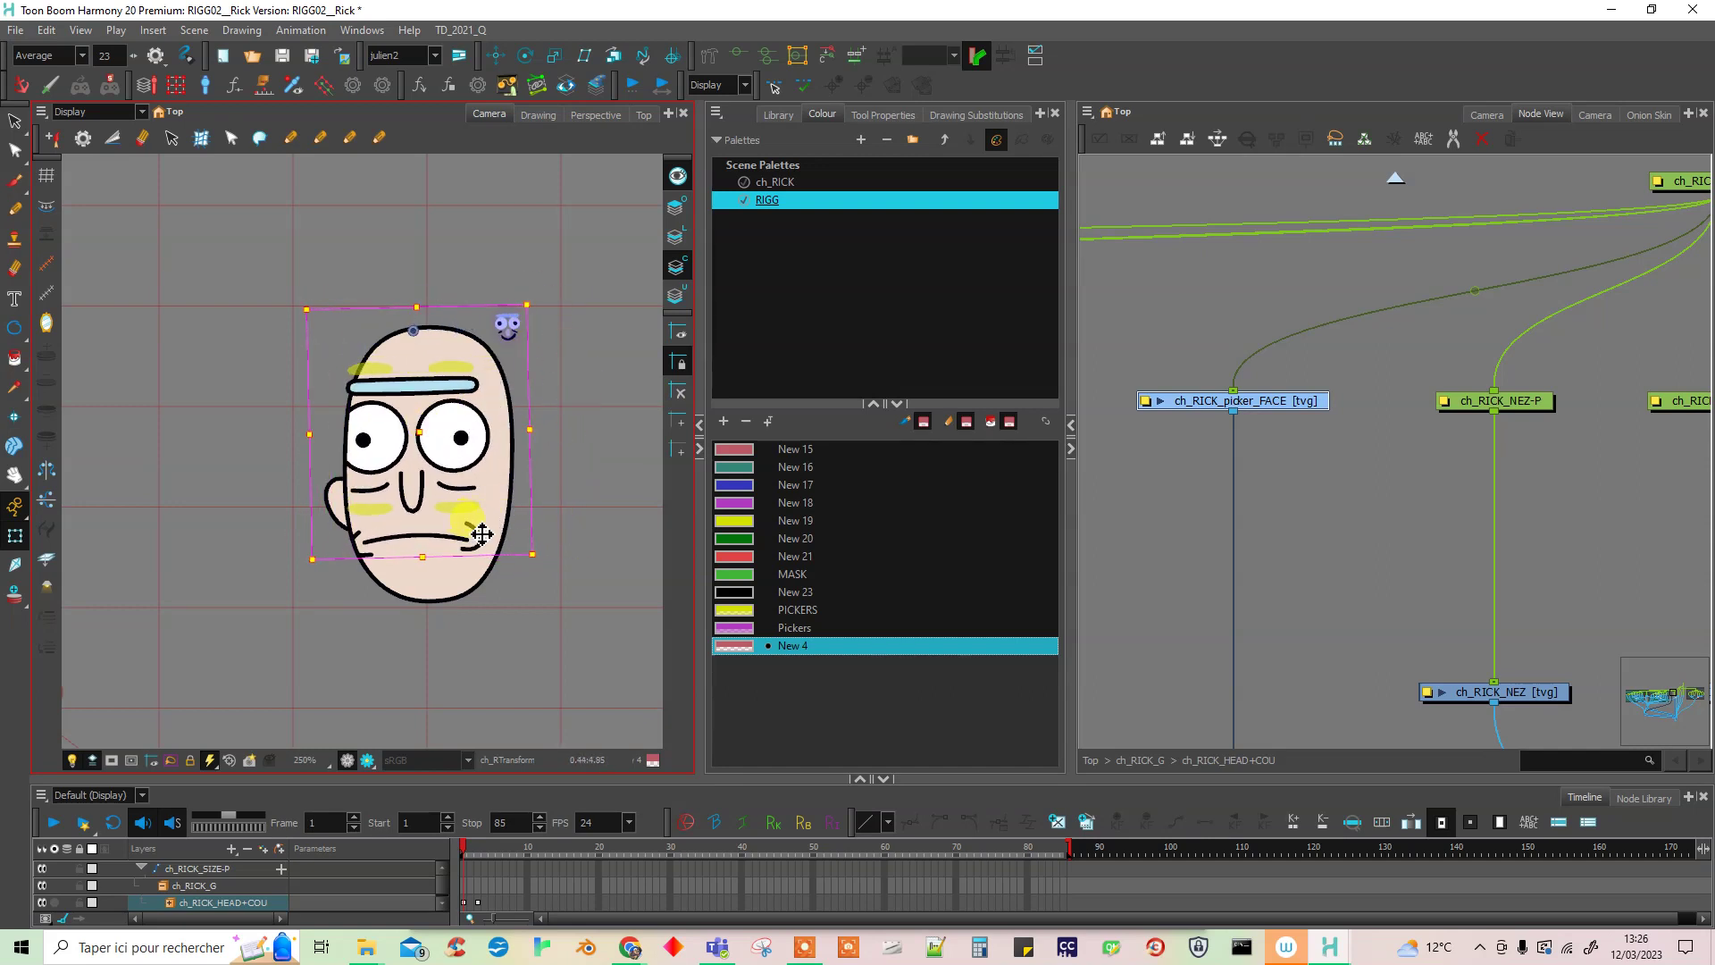
pyautogui.hotkey('ctrl', 'z')
pyautogui.hotkey('ctrl', 'z')
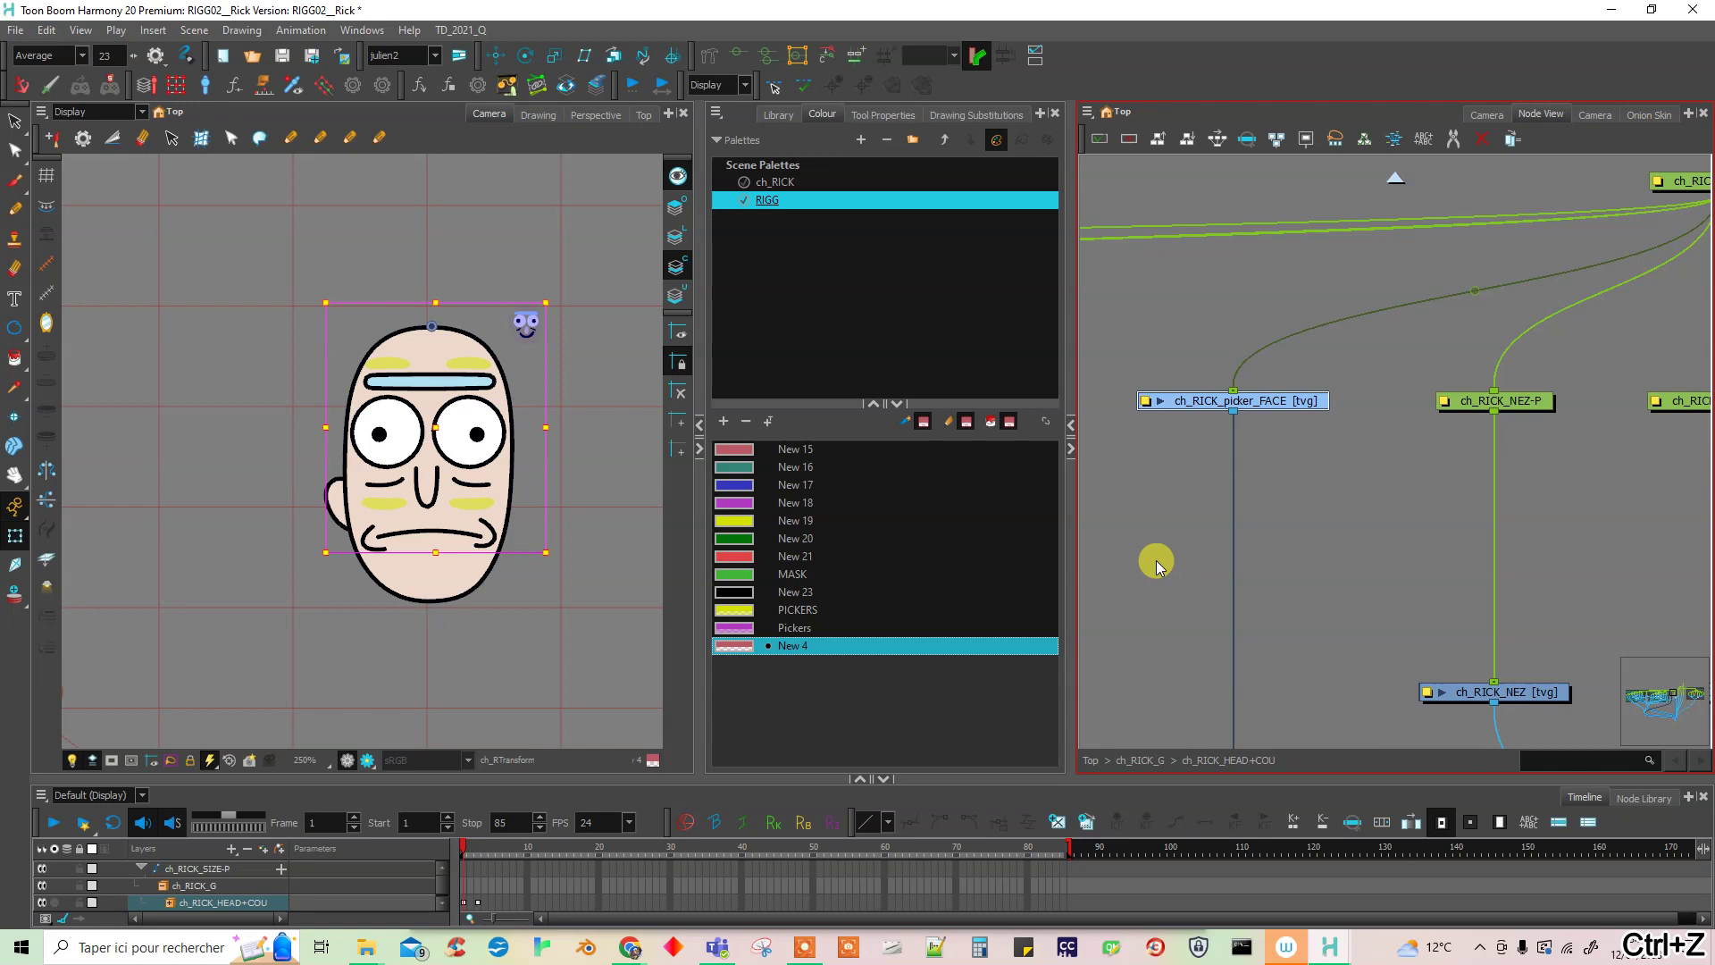
pyautogui.click(1155, 565)
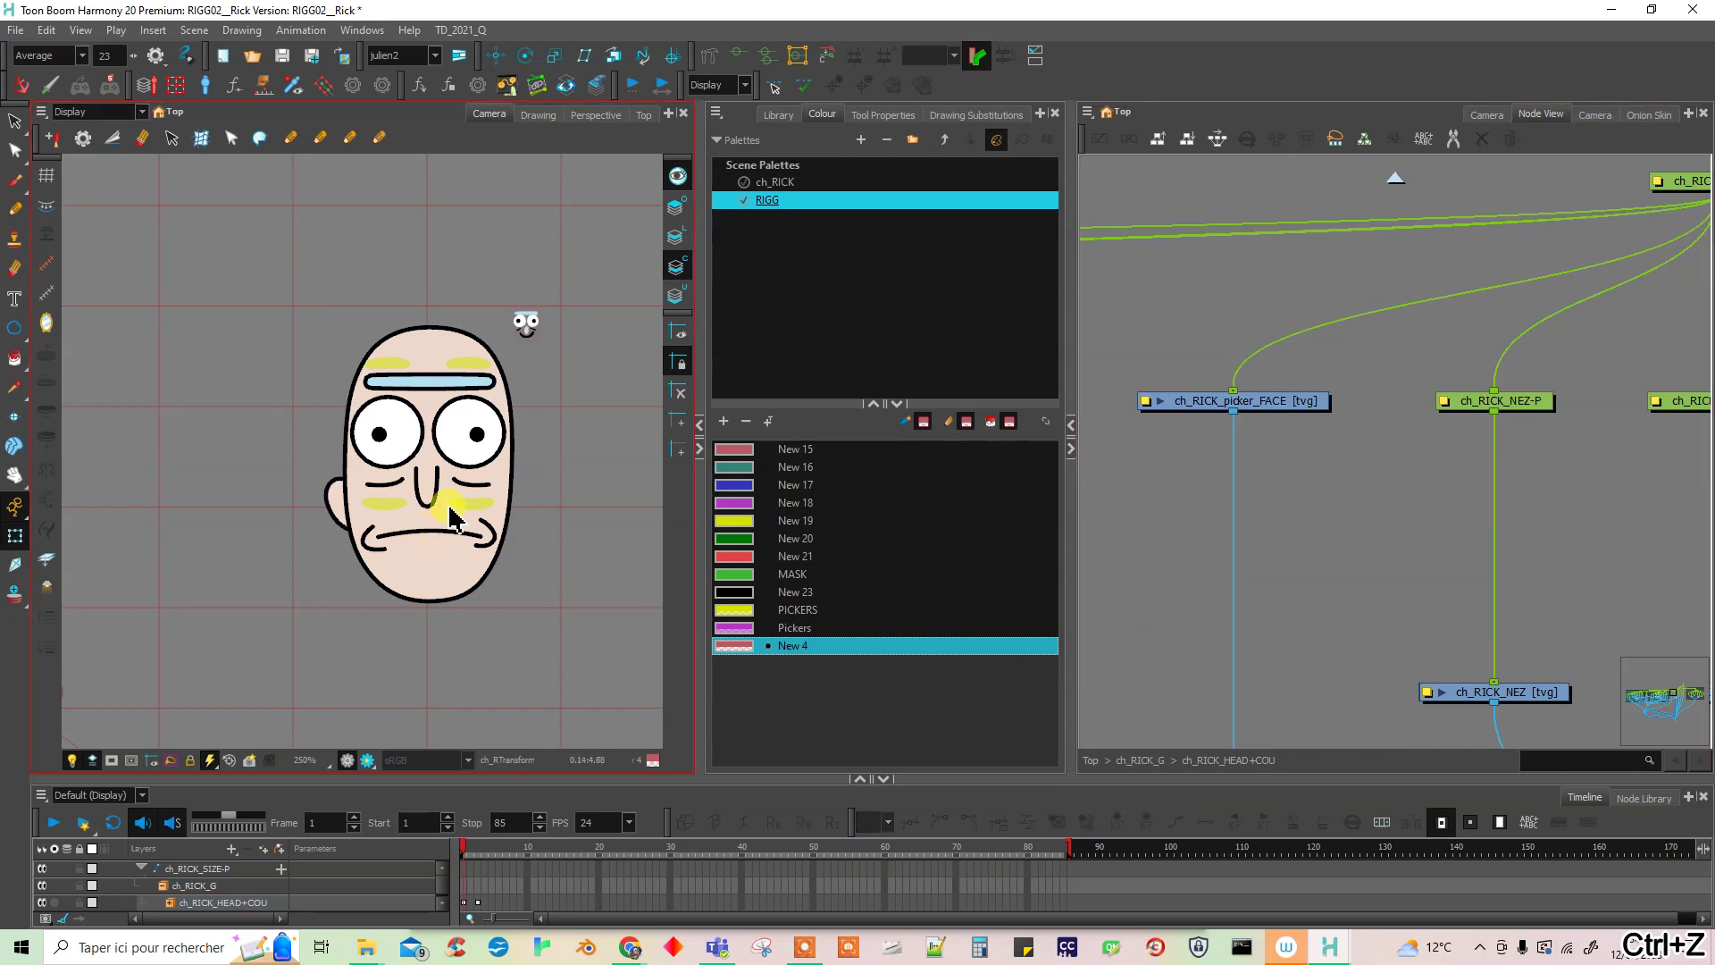
pyautogui.scroll(-3, 446, 534)
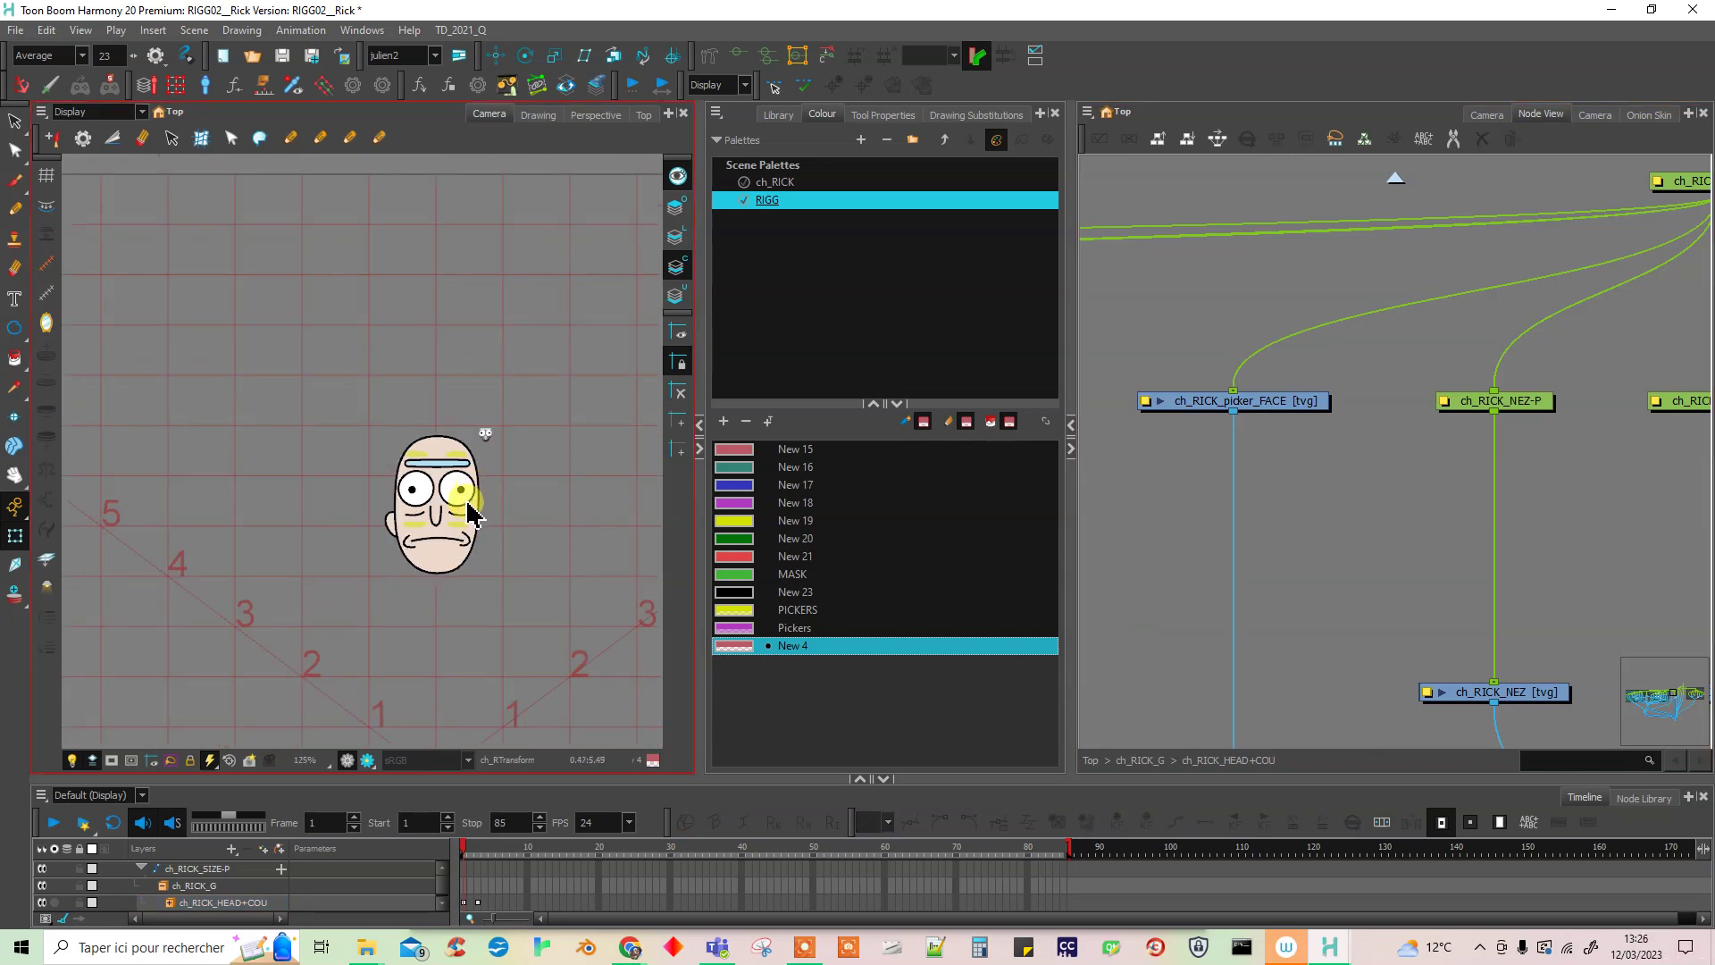
pyautogui.hotkey('ctrl', 's')
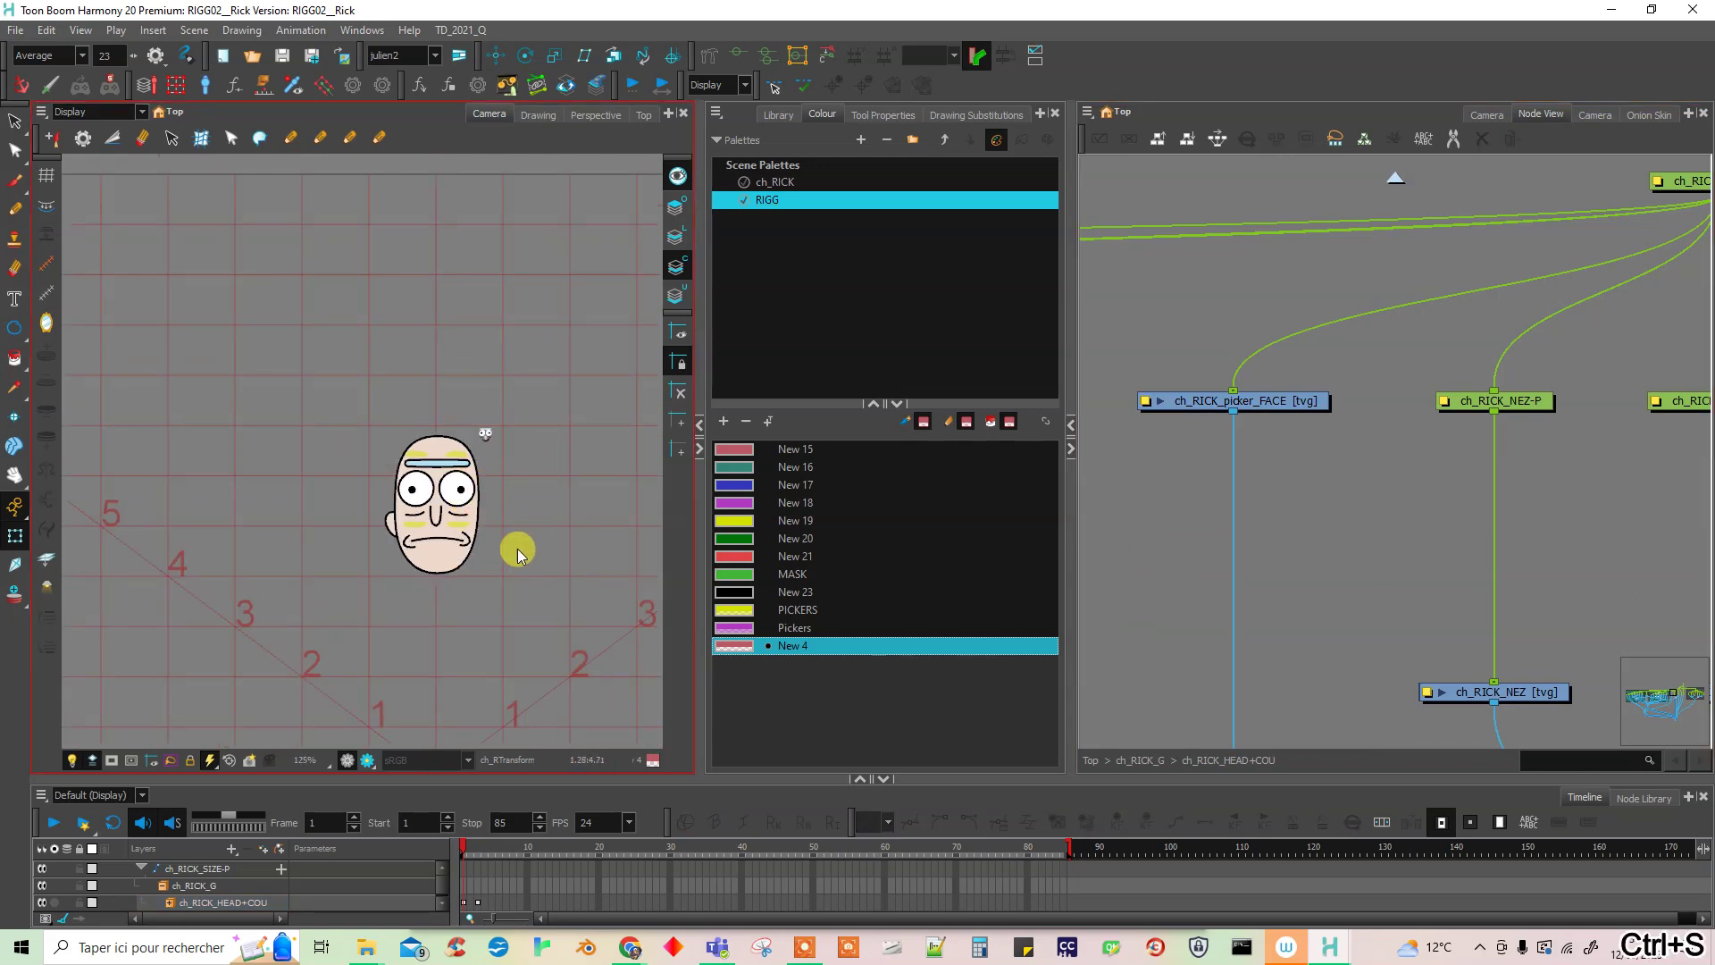
# - Try shifting the facial features downward with the small face picker, and undo the shift
pyautogui.moveTo(507, 585); pyautogui.dragTo(513, 572)
pyautogui.scroll(5, 471, 491)
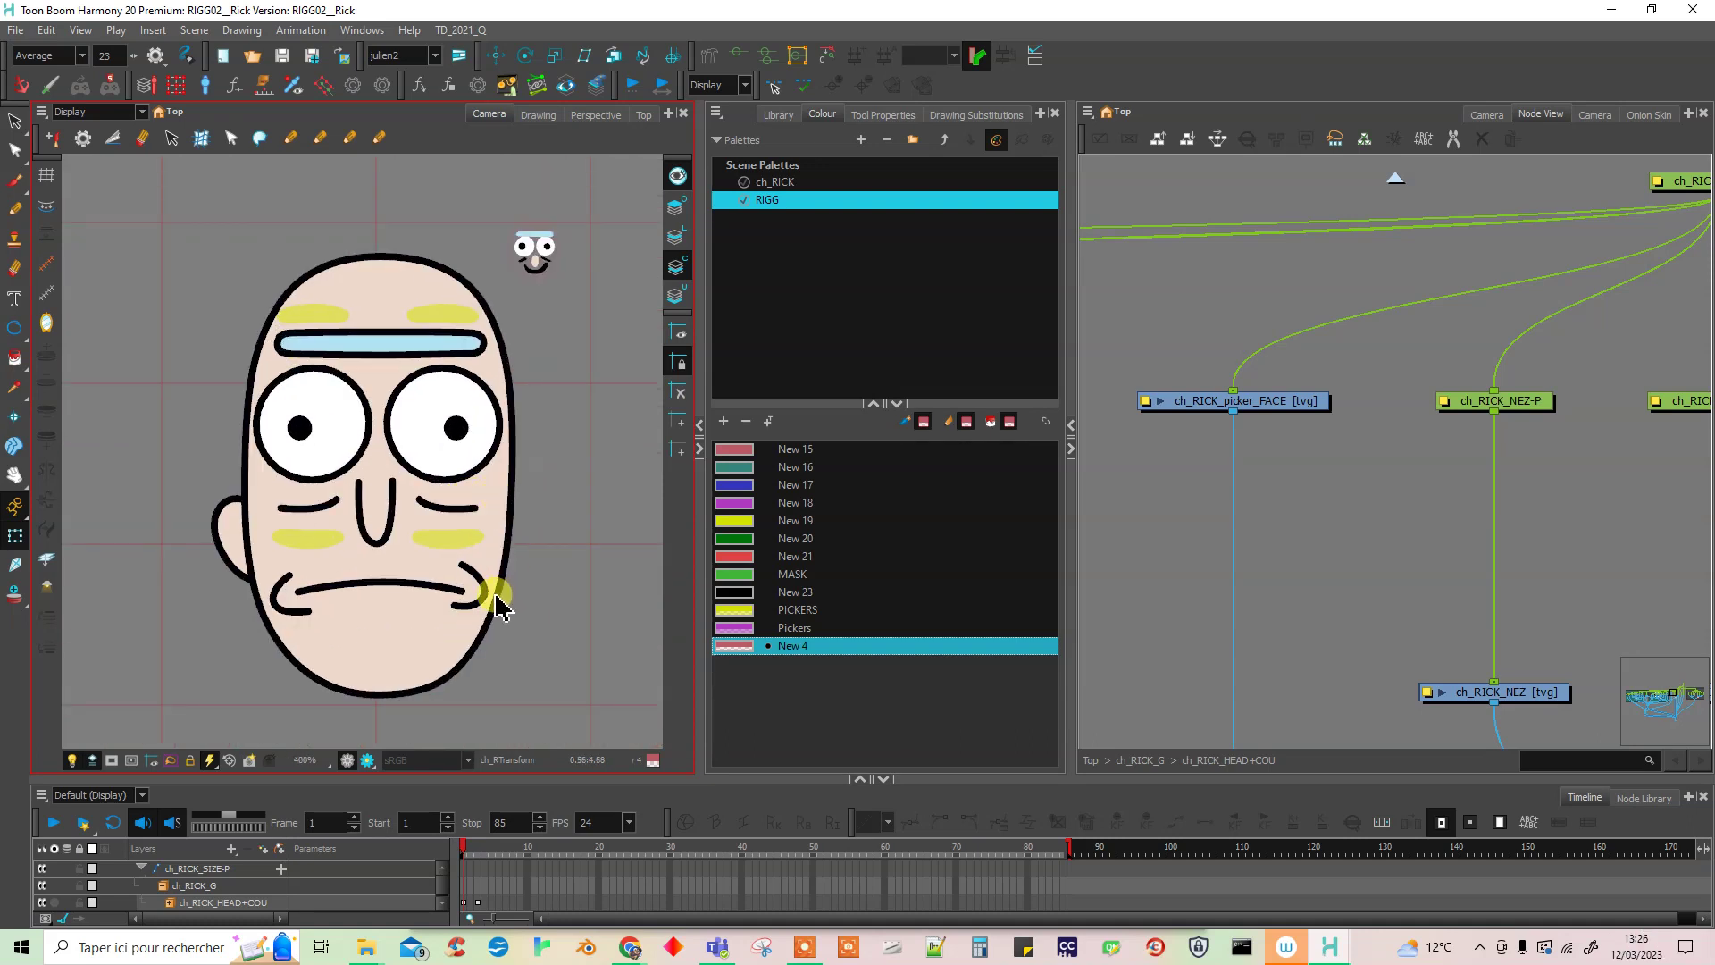
pyautogui.moveTo(539, 254); pyautogui.dragTo(518, 353)
pyautogui.hotkey('ctrl', 'z')
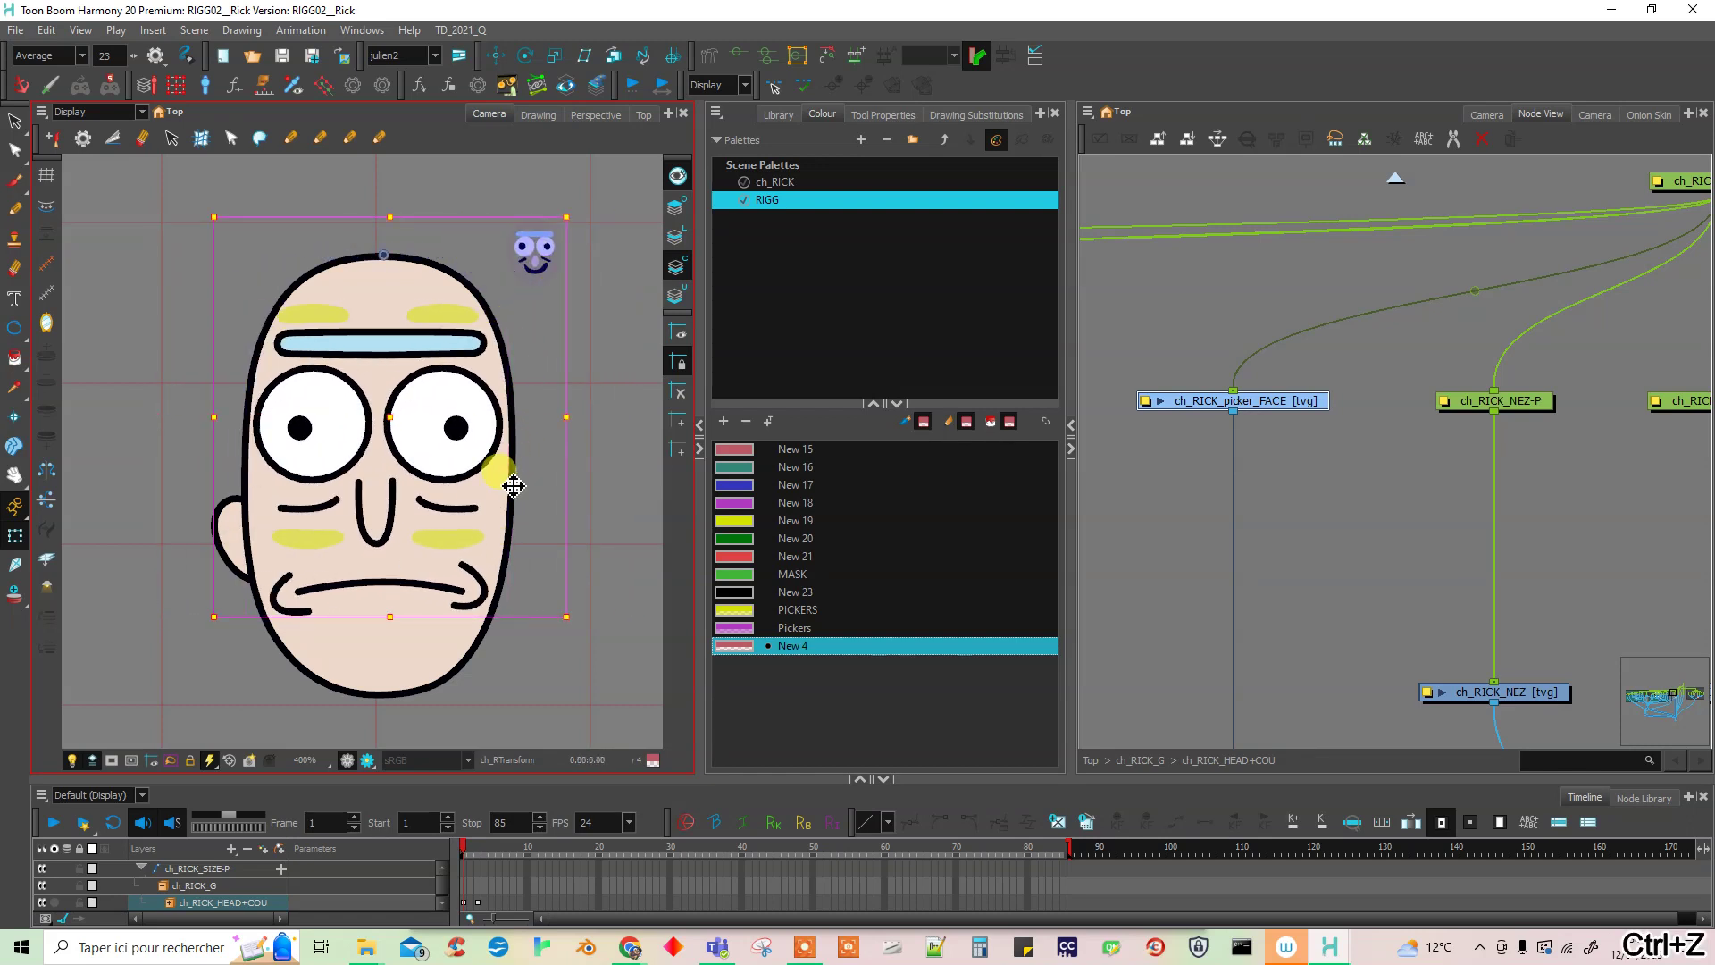
pyautogui.click(1144, 588)
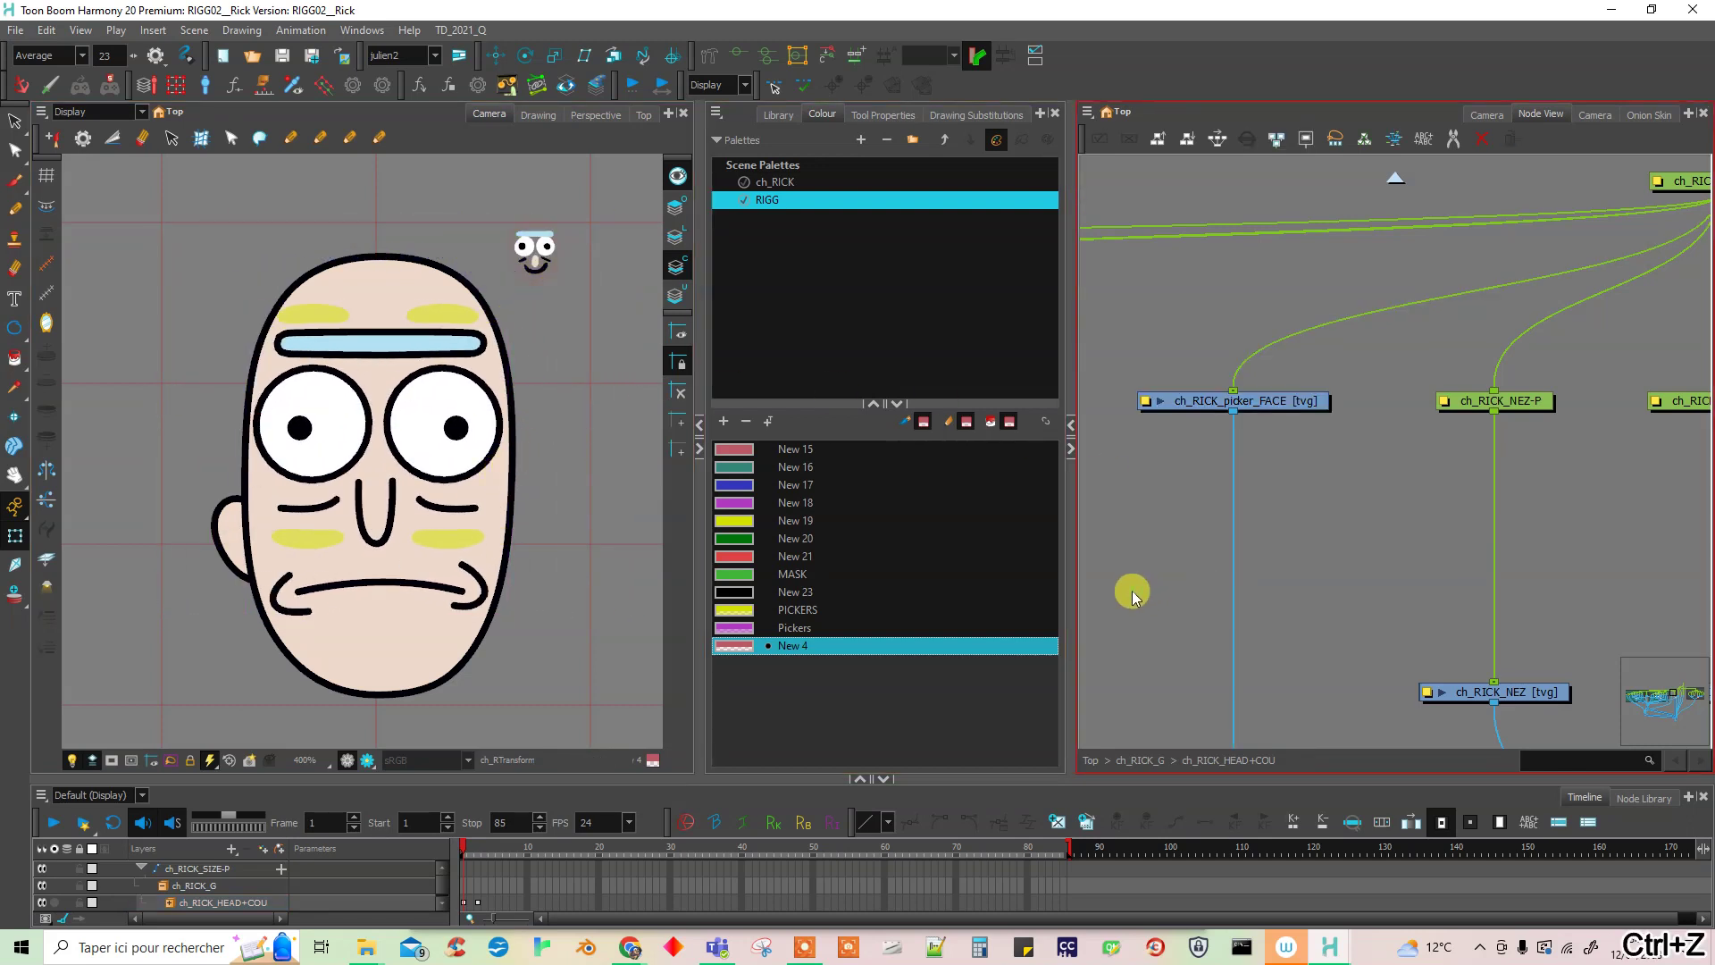
# - Add a vertical curve deformer to the ch_RICK_NEZ drawing with the Rigging tool, running from the top of the nose to its tip
pyautogui.click(379, 540)
pyautogui.moveTo(1346, 634); pyautogui.dragTo(1265, 561)
pyautogui.moveTo(1423, 519); pyautogui.dragTo(1376, 525)
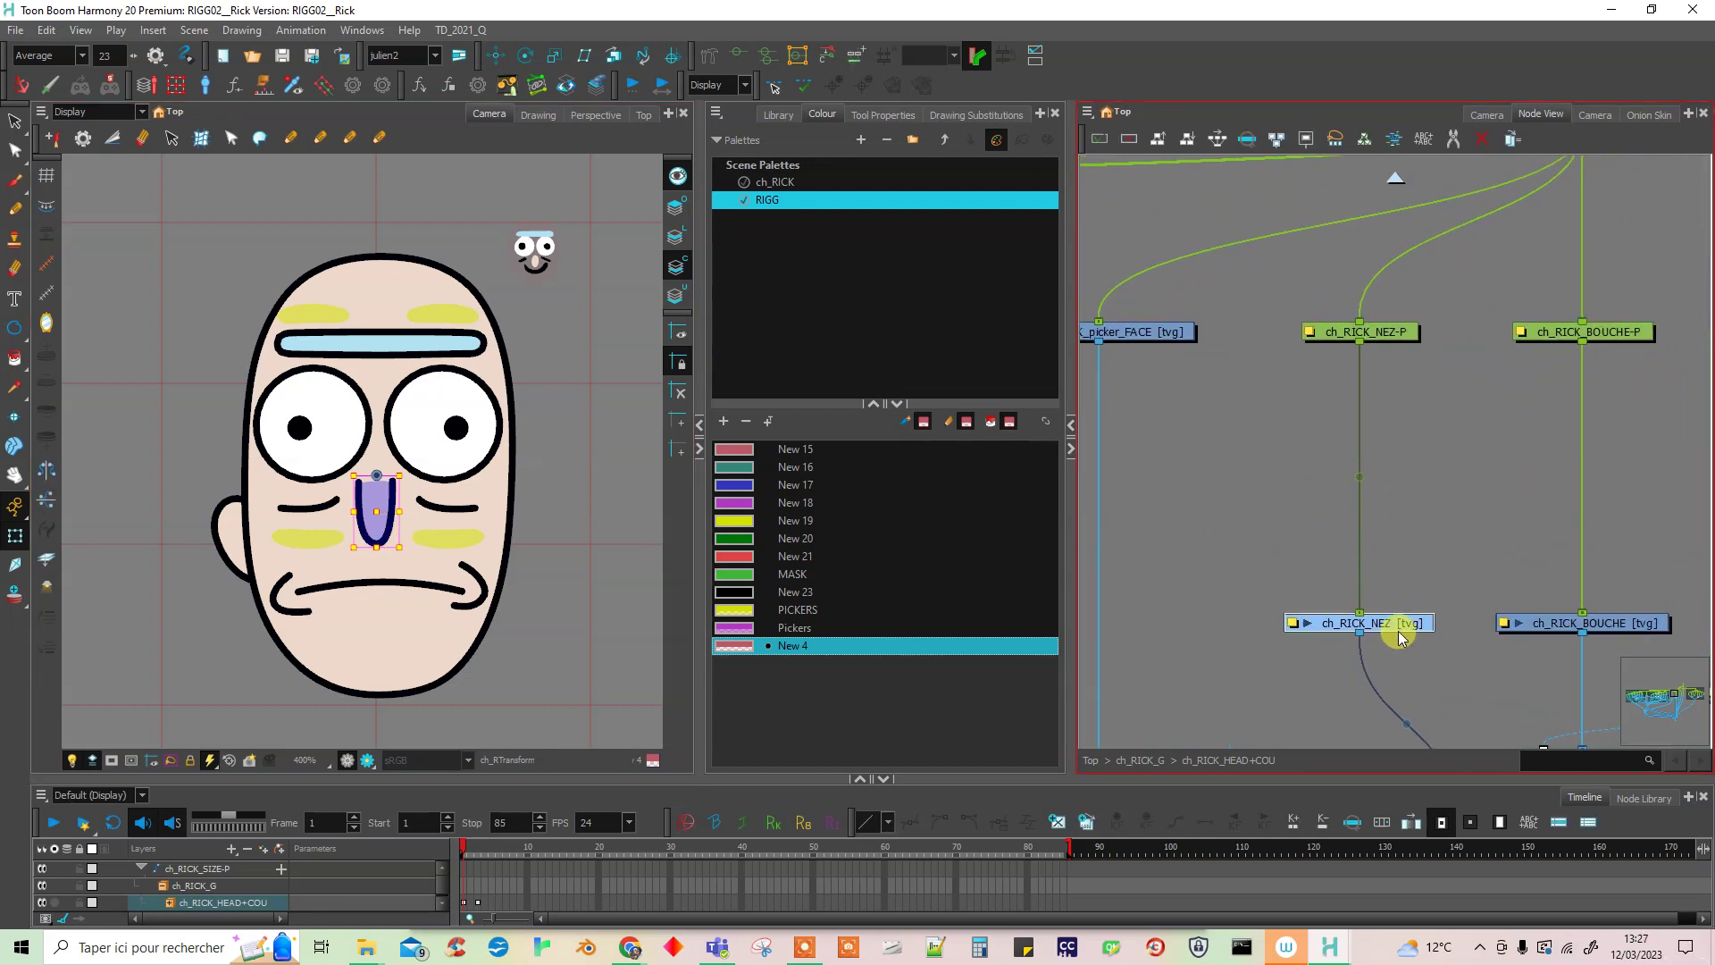
pyautogui.click(709, 56)
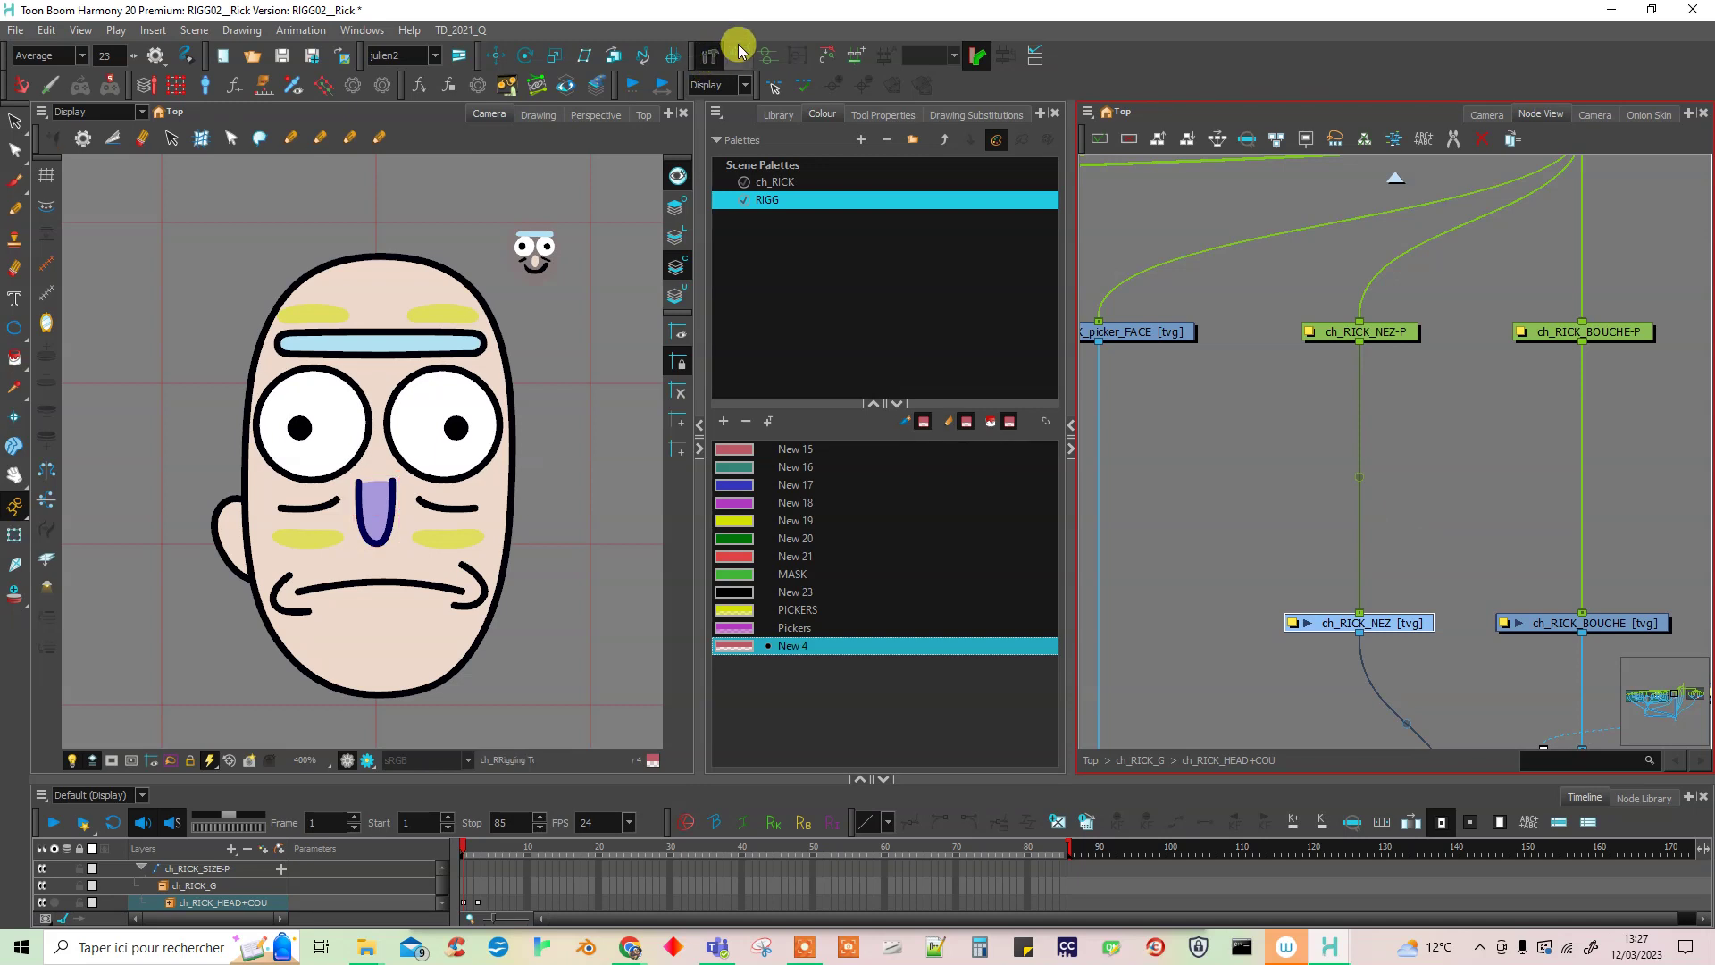
pyautogui.click(880, 113)
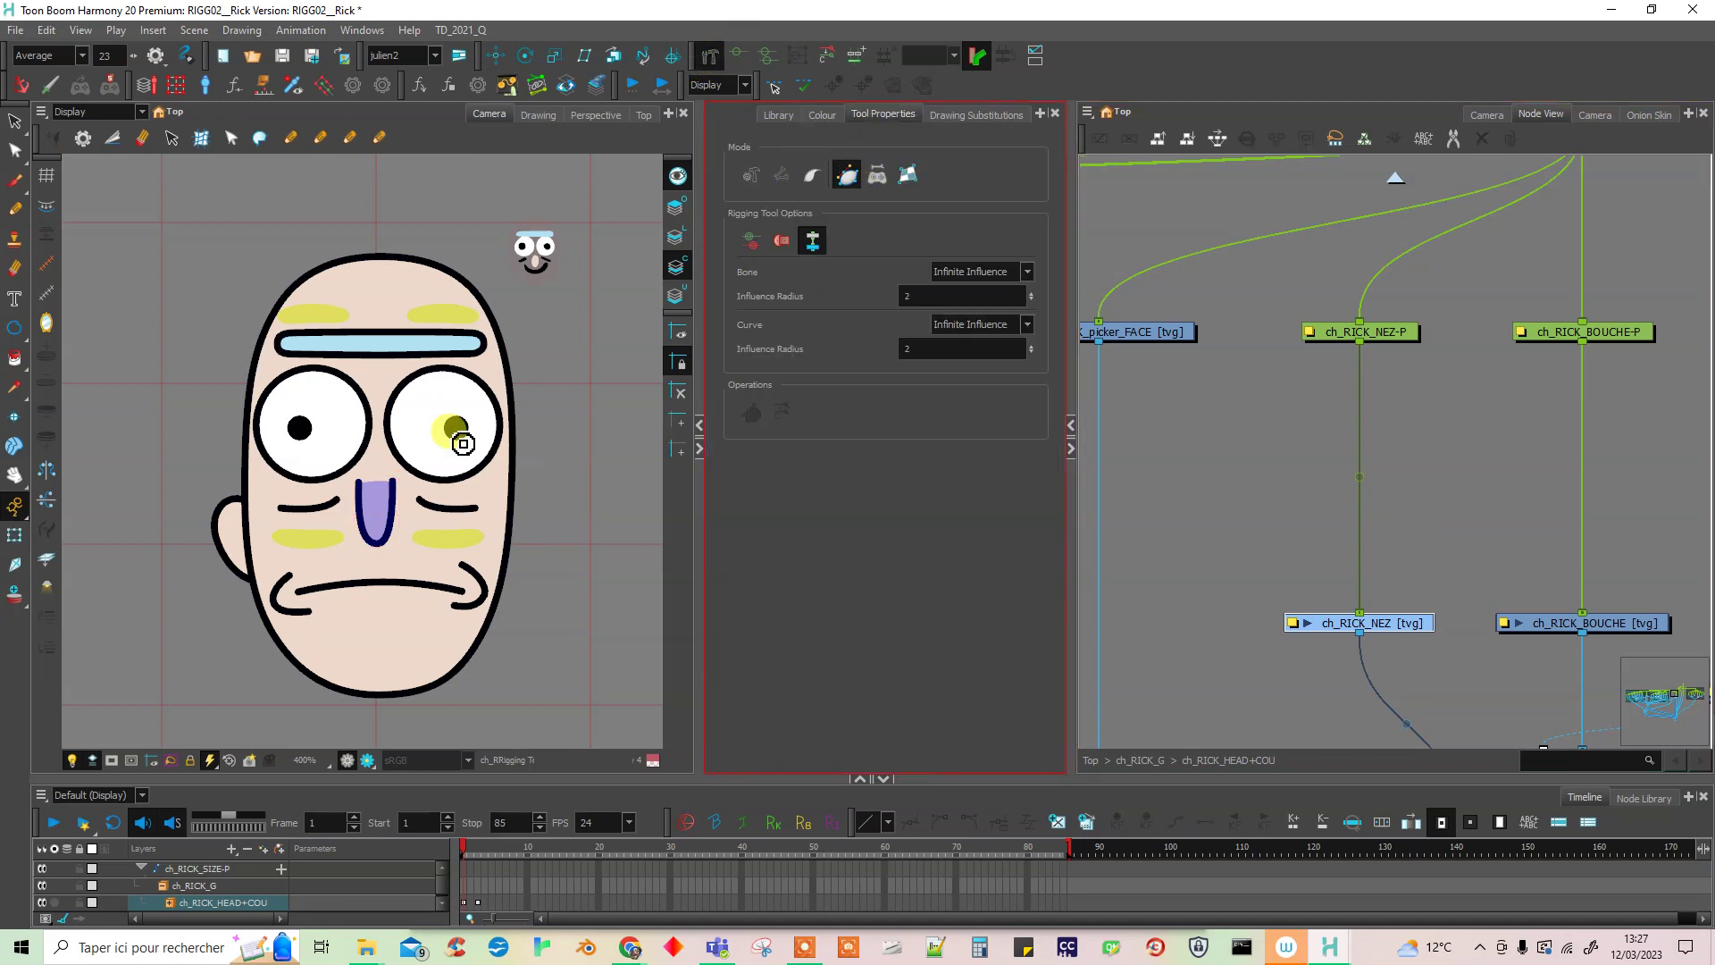
pyautogui.click(848, 184)
pyautogui.scroll(3, 563, 350)
pyautogui.moveTo(319, 555); pyautogui.dragTo(382, 478)
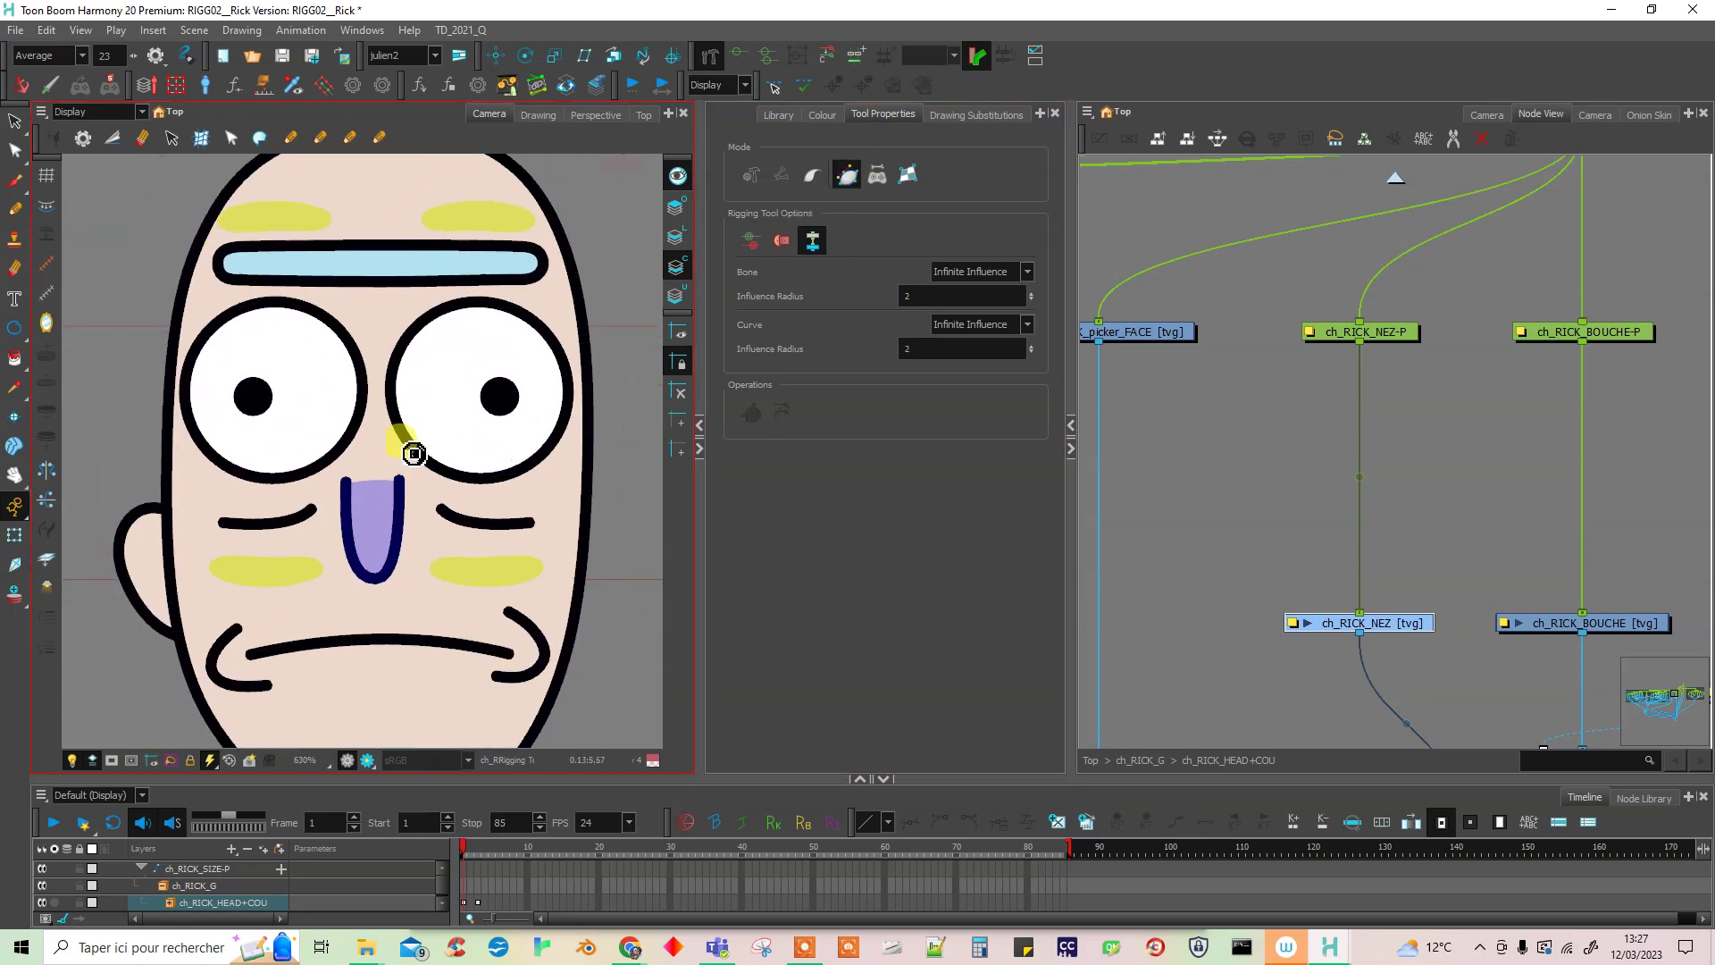
pyautogui.moveTo(373, 471); pyautogui.dragTo(374, 492)
pyautogui.click(373, 579)
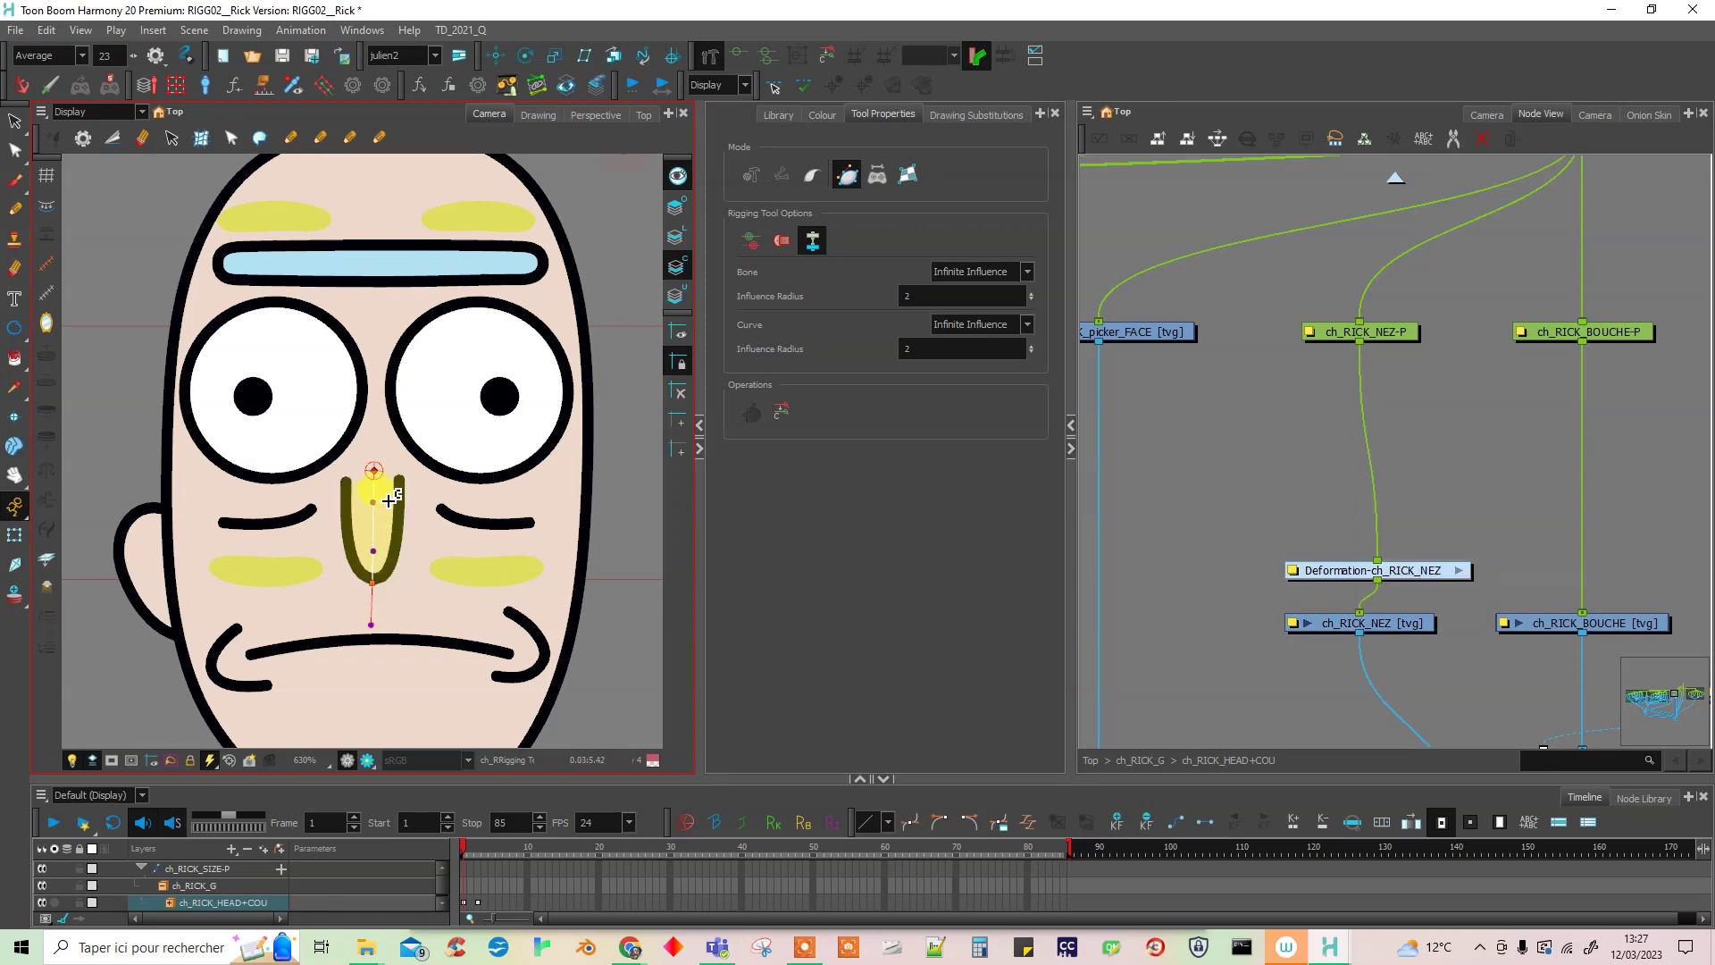
# - Try bending the nose tip sideways with the Transform tool, and undo the bend
pyautogui.click(14, 534)
pyautogui.moveTo(372, 579)
pyautogui.mouseDown()
pyautogui.moveTo(351, 585)
pyautogui.moveTo(408, 577)
pyautogui.moveTo(352, 575)
pyautogui.moveTo(353, 595)
pyautogui.mouseUp()
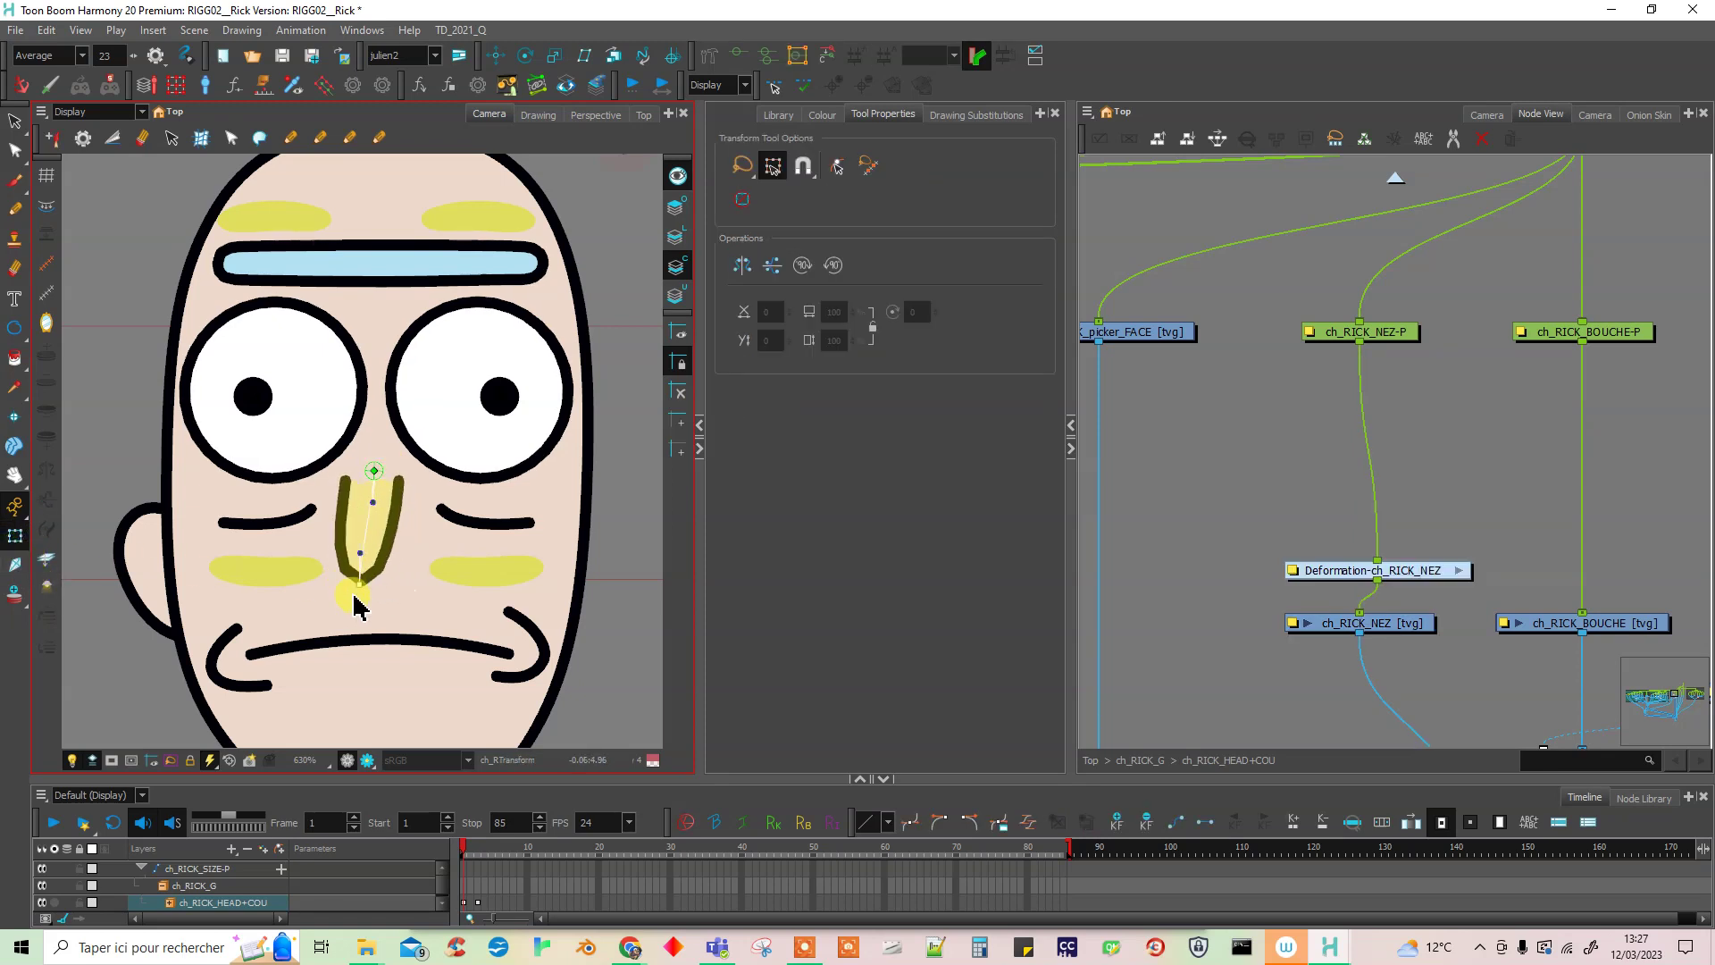
pyautogui.hotkey('ctrl', 'z')
# - Hide the nose deformer's controls and move the Deformation-ch_RICK_NEZ node slightly higher above its drawing
pyautogui.click(1166, 592)
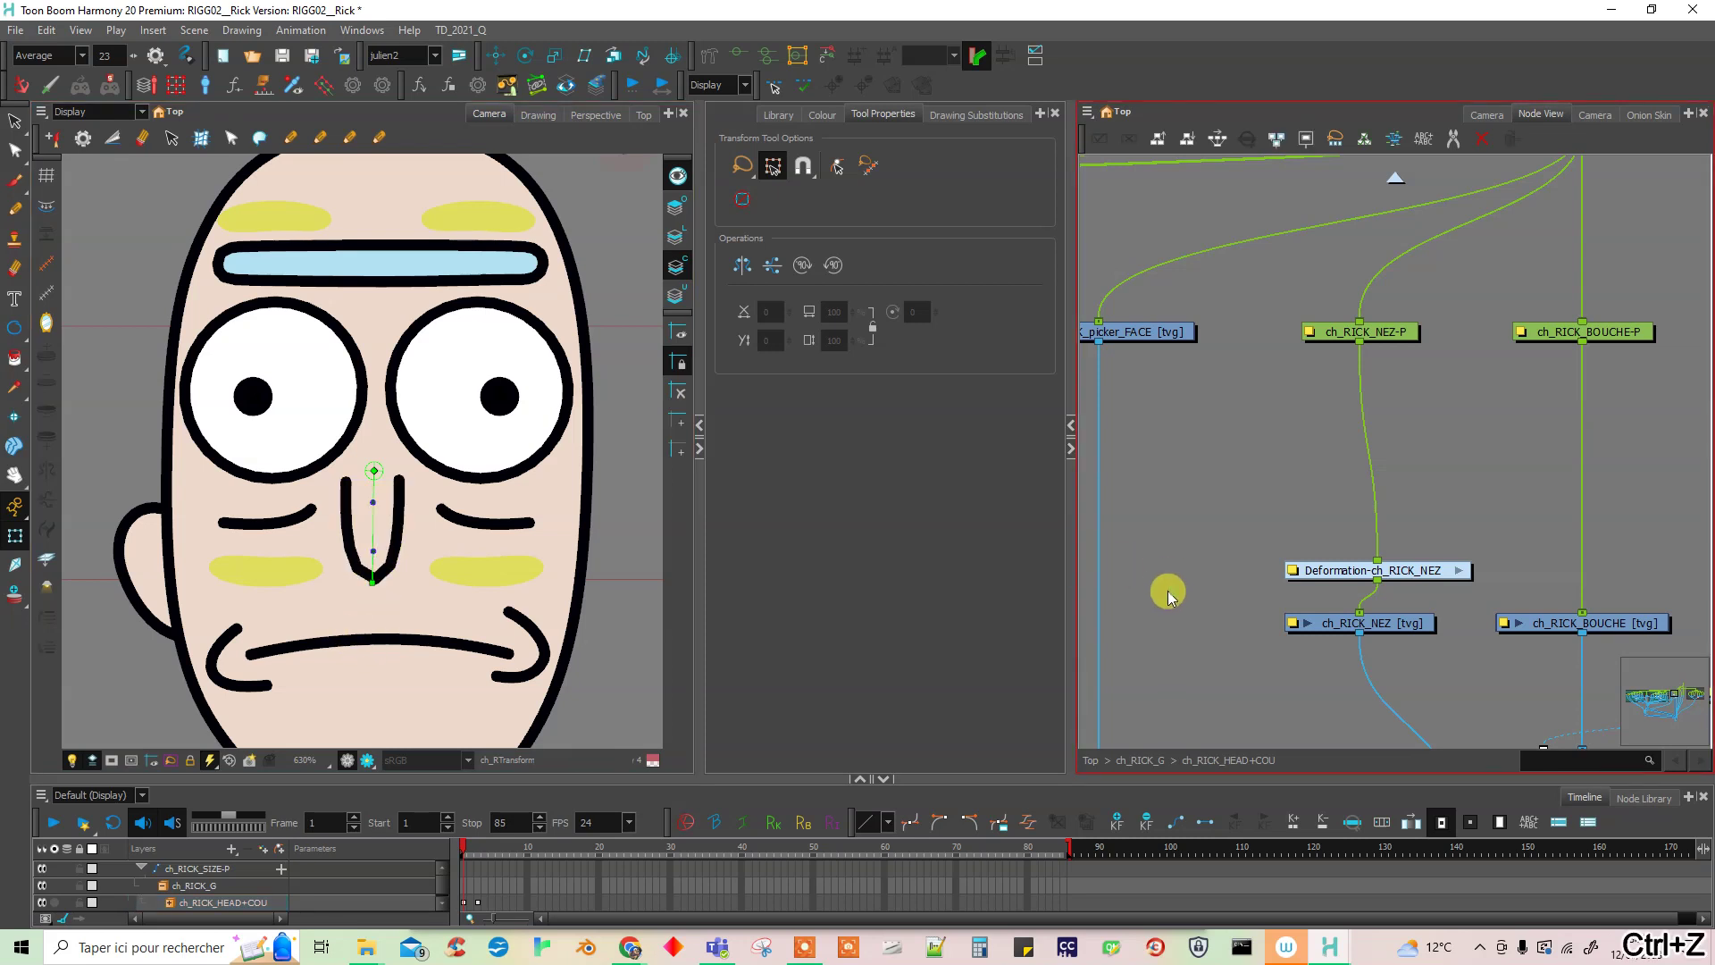
pyautogui.click(740, 54)
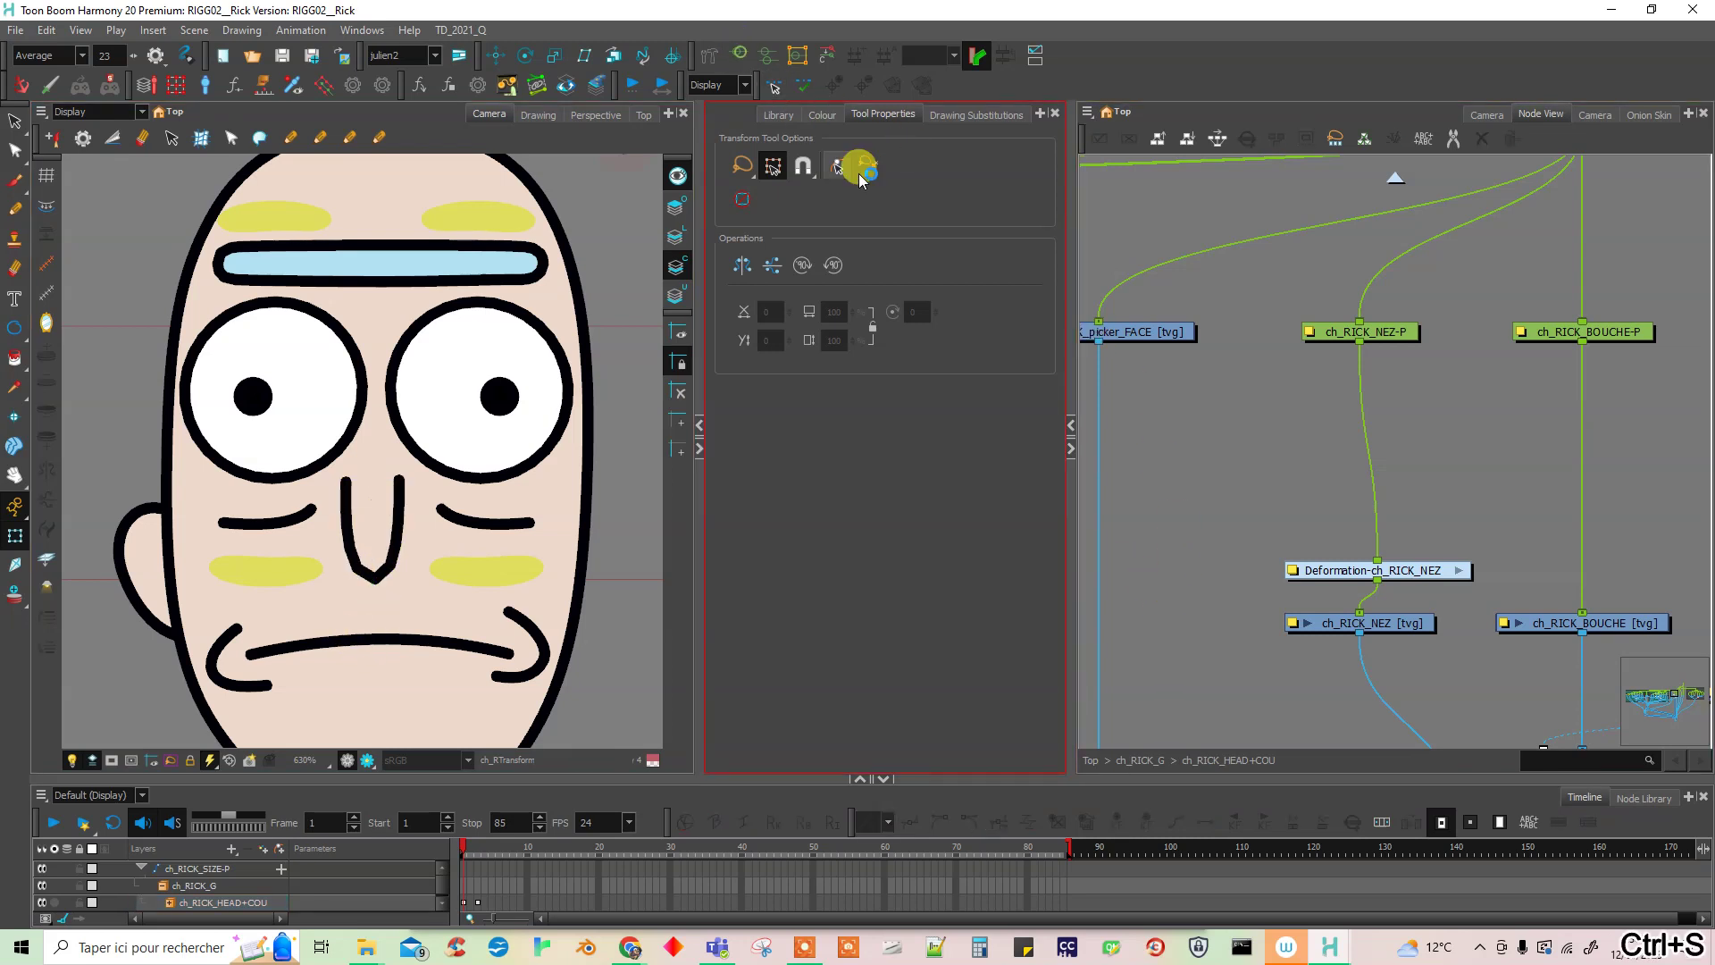
pyautogui.moveTo(1413, 577); pyautogui.dragTo(1396, 535)
# - Start a curve deformer on the ch_RICK_HEAD drawing, placing its first points at the crown and the upper right side of the outline
pyautogui.moveTo(1499, 657); pyautogui.dragTo(1179, 594)
pyautogui.moveTo(1551, 599); pyautogui.dragTo(1431, 634)
pyautogui.click(1470, 590)
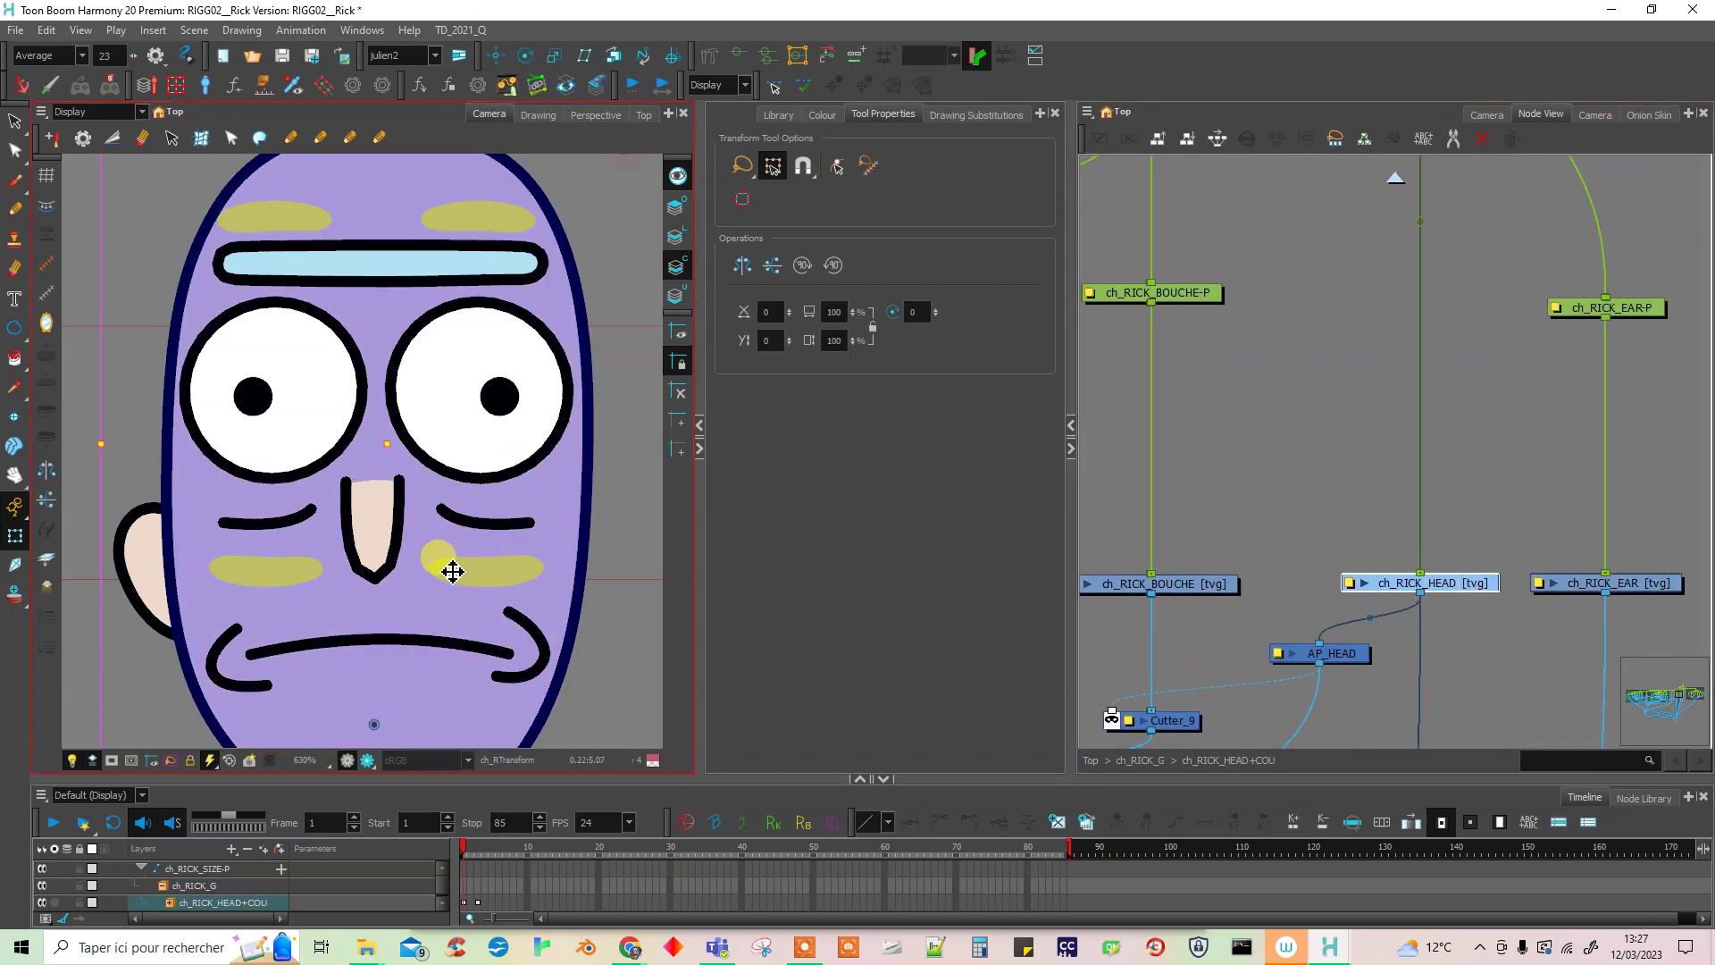
pyautogui.scroll(-3, 469, 554)
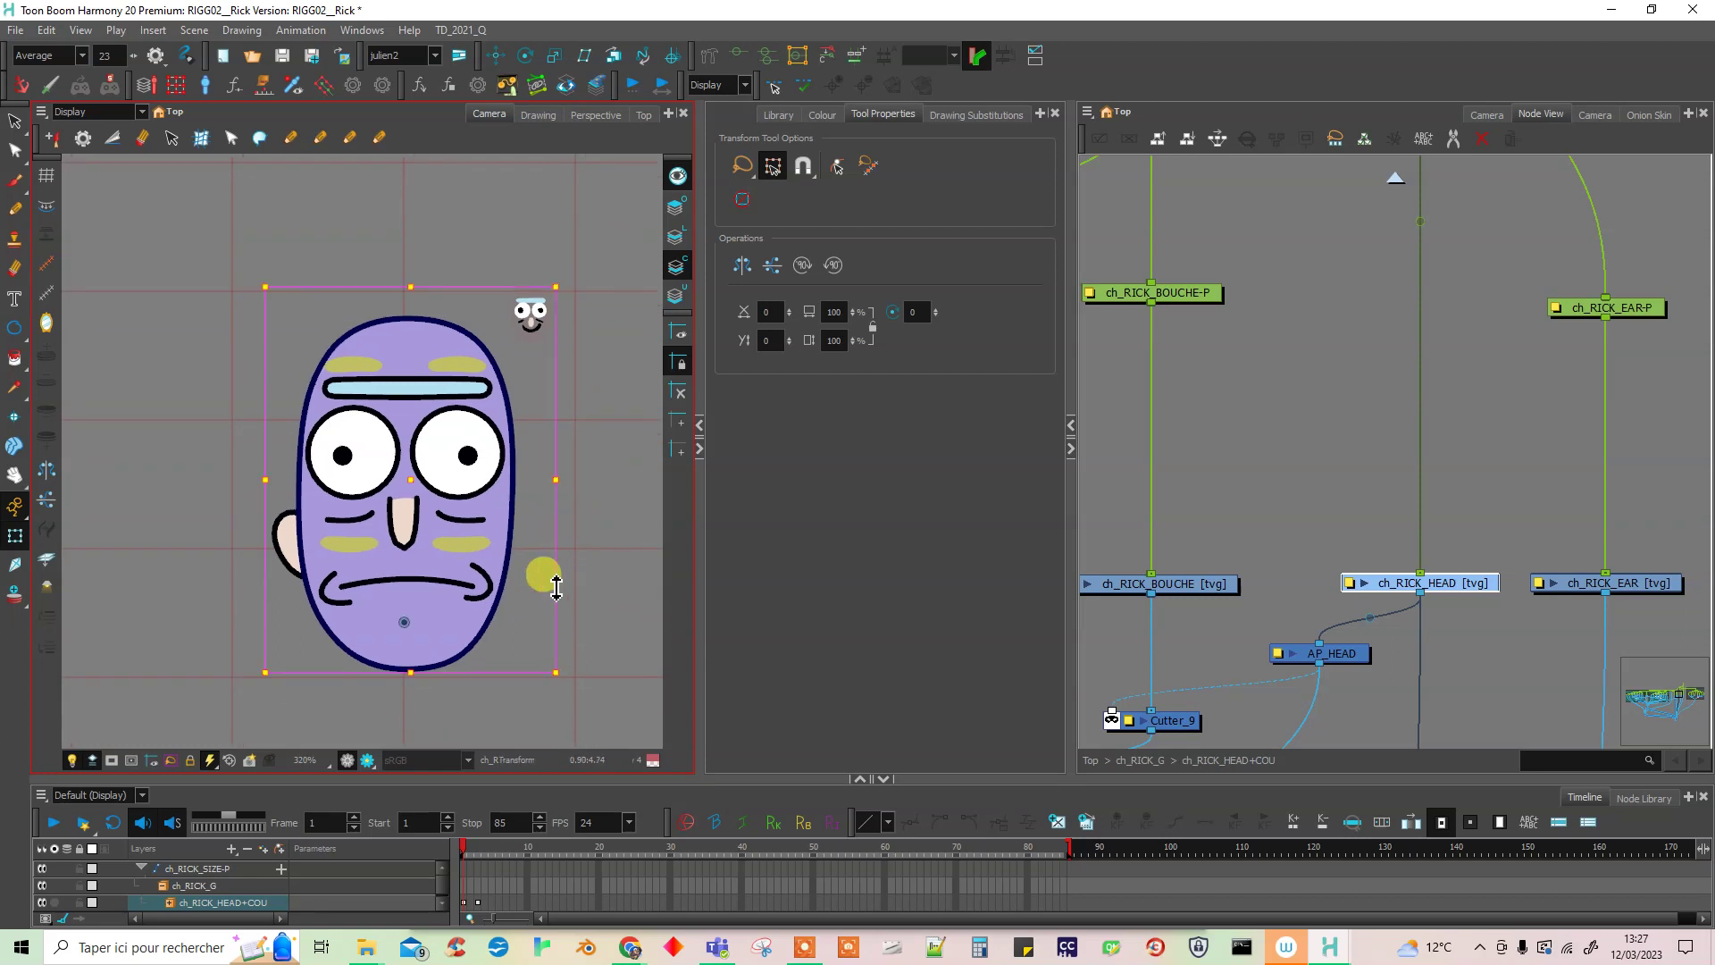
pyautogui.scroll(1, 532, 602)
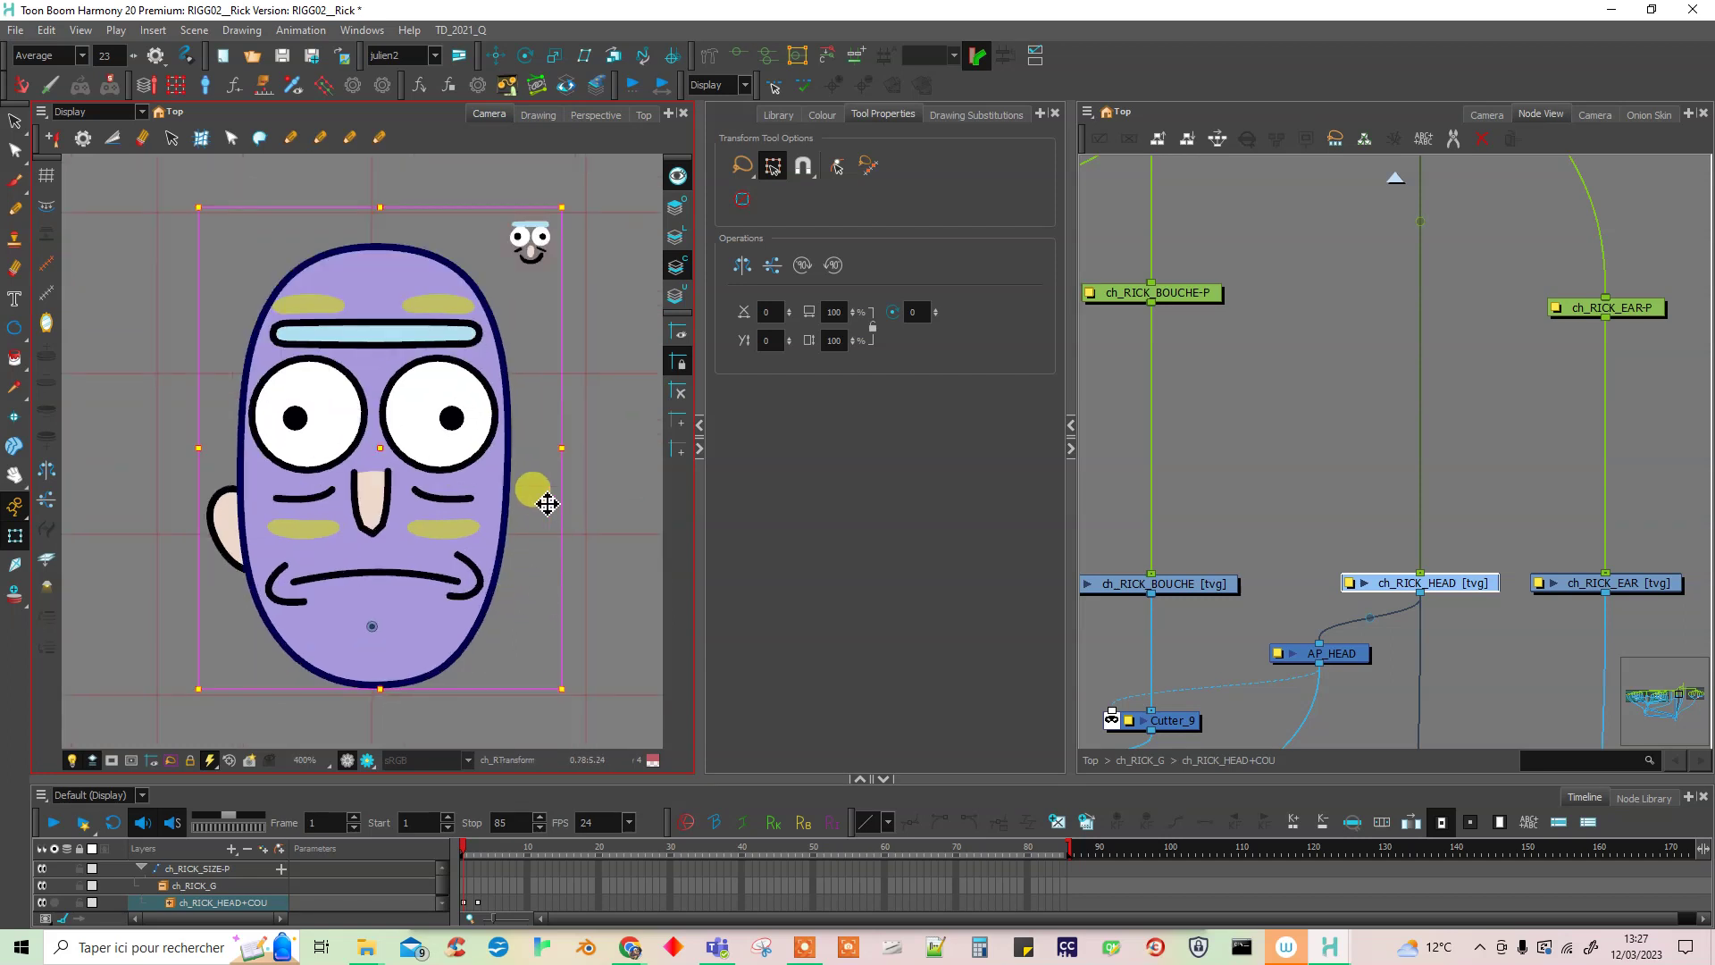
pyautogui.click(709, 56)
pyautogui.click(849, 175)
pyautogui.click(496, 525)
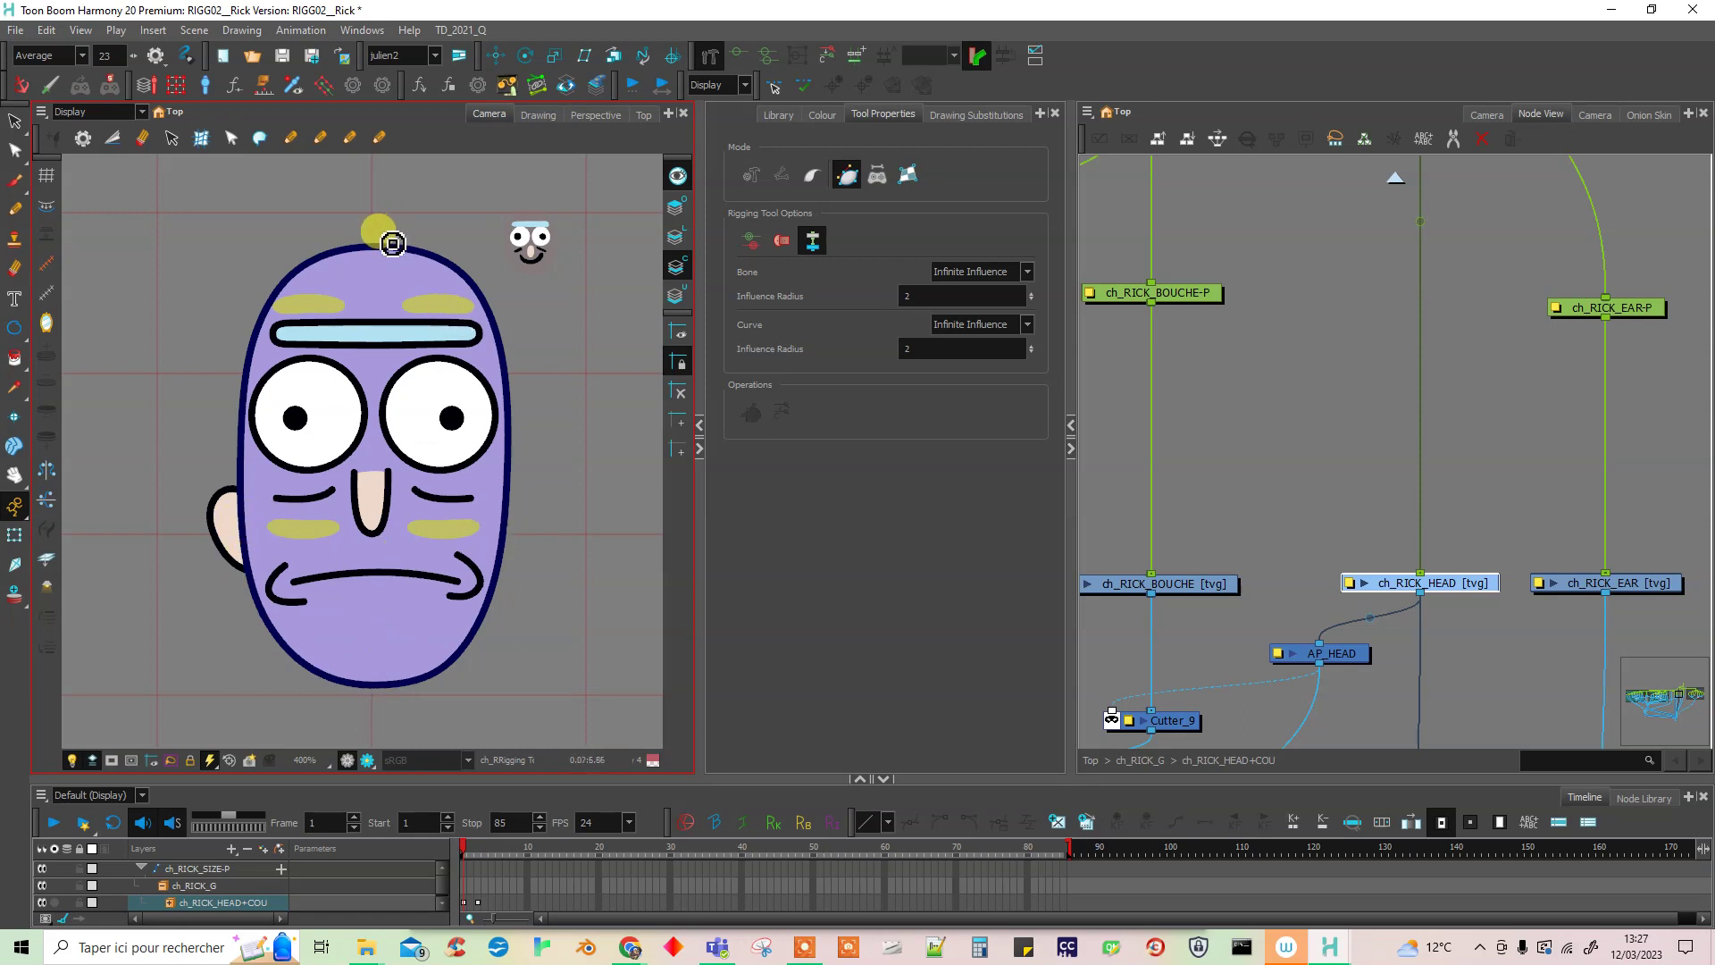
pyautogui.moveTo(396, 247); pyautogui.dragTo(399, 247)
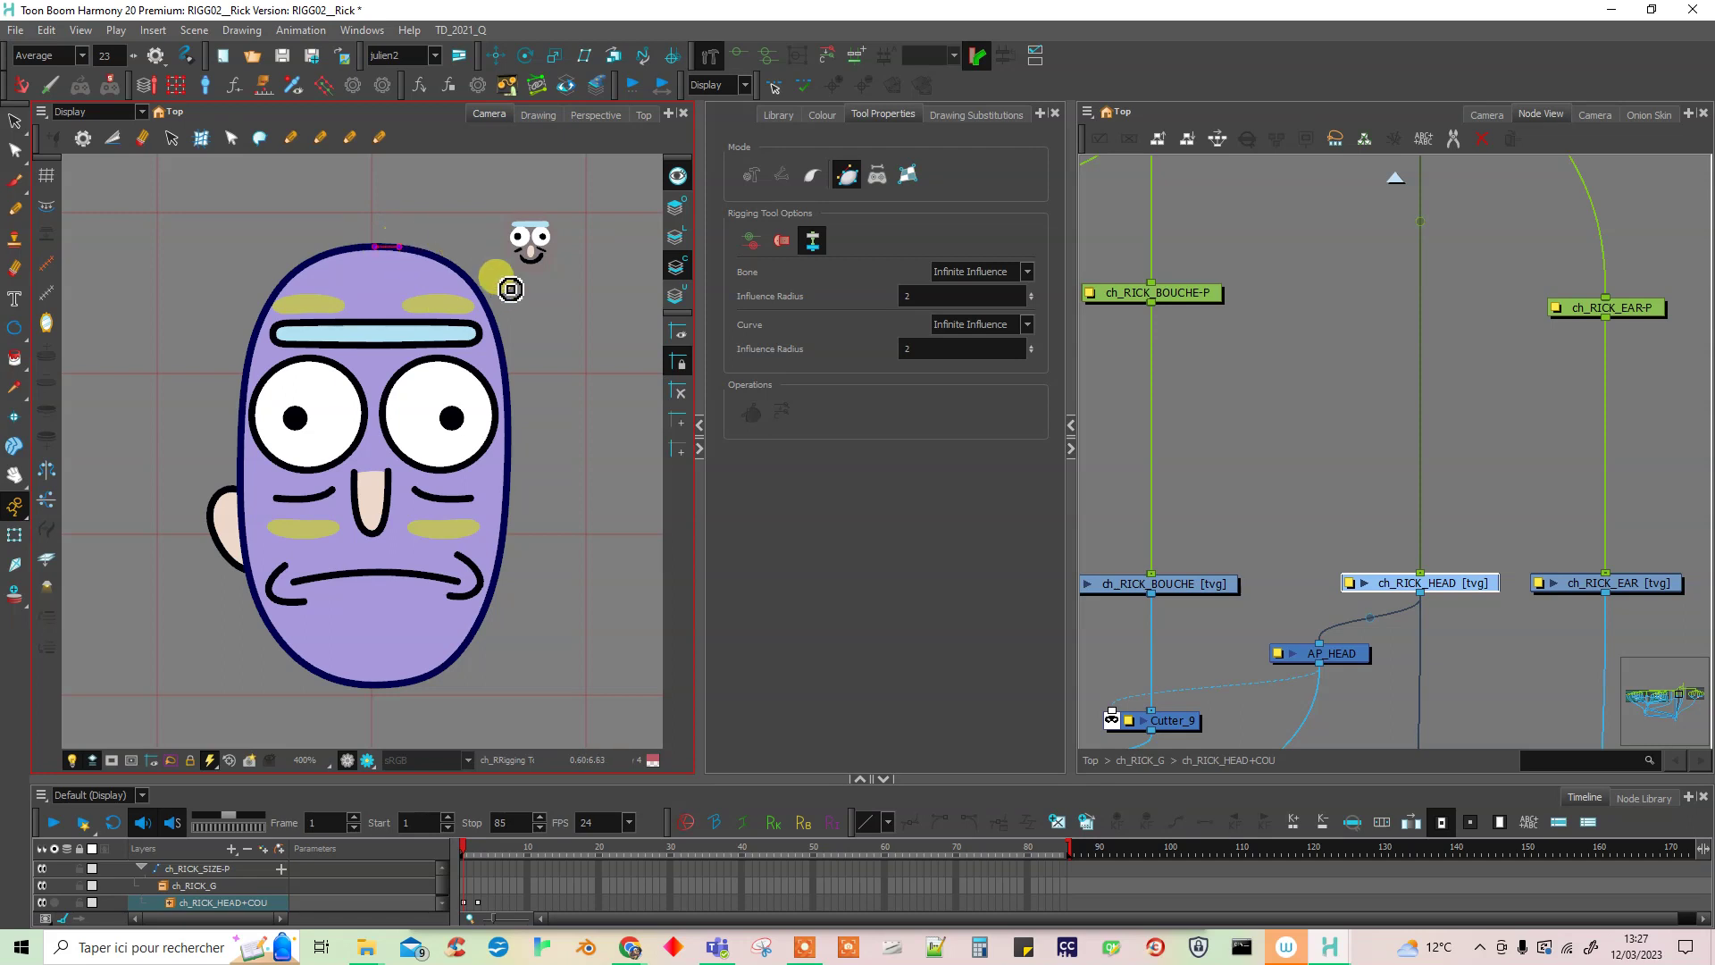
pyautogui.moveTo(501, 339); pyautogui.dragTo(478, 249)
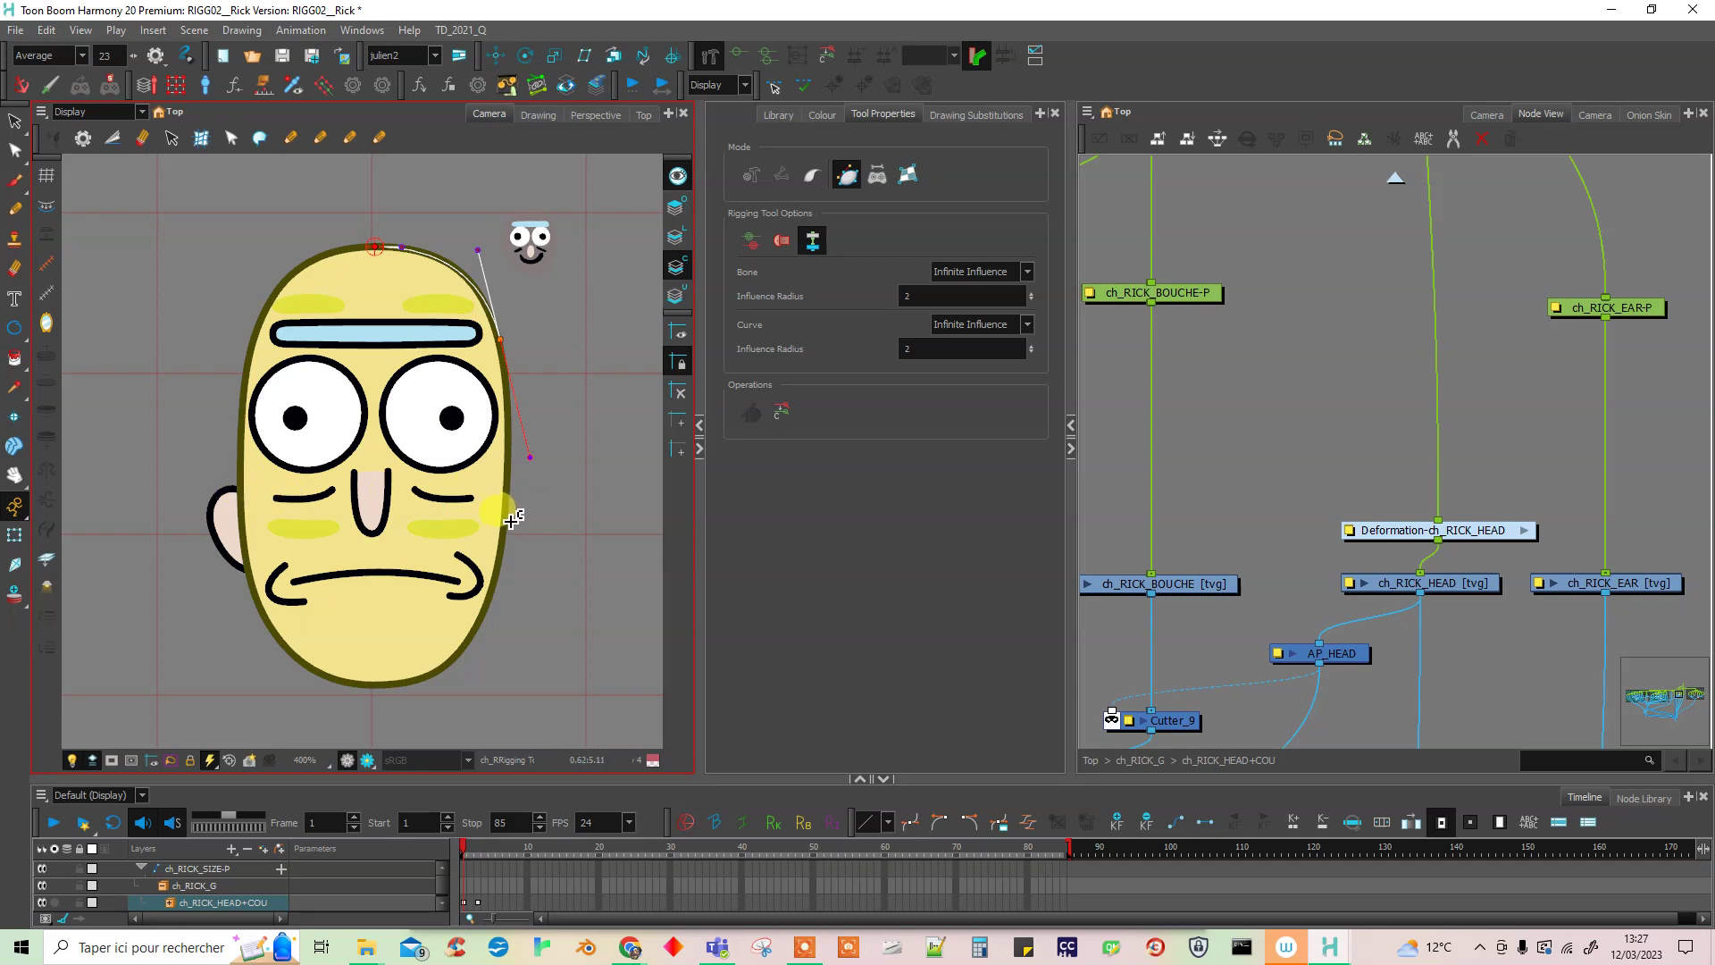
# - Continue the head's curve deformer around the outline with points at the right cheek, chin, left cheek and upper left side
pyautogui.moveTo(505, 514); pyautogui.dragTo(501, 569)
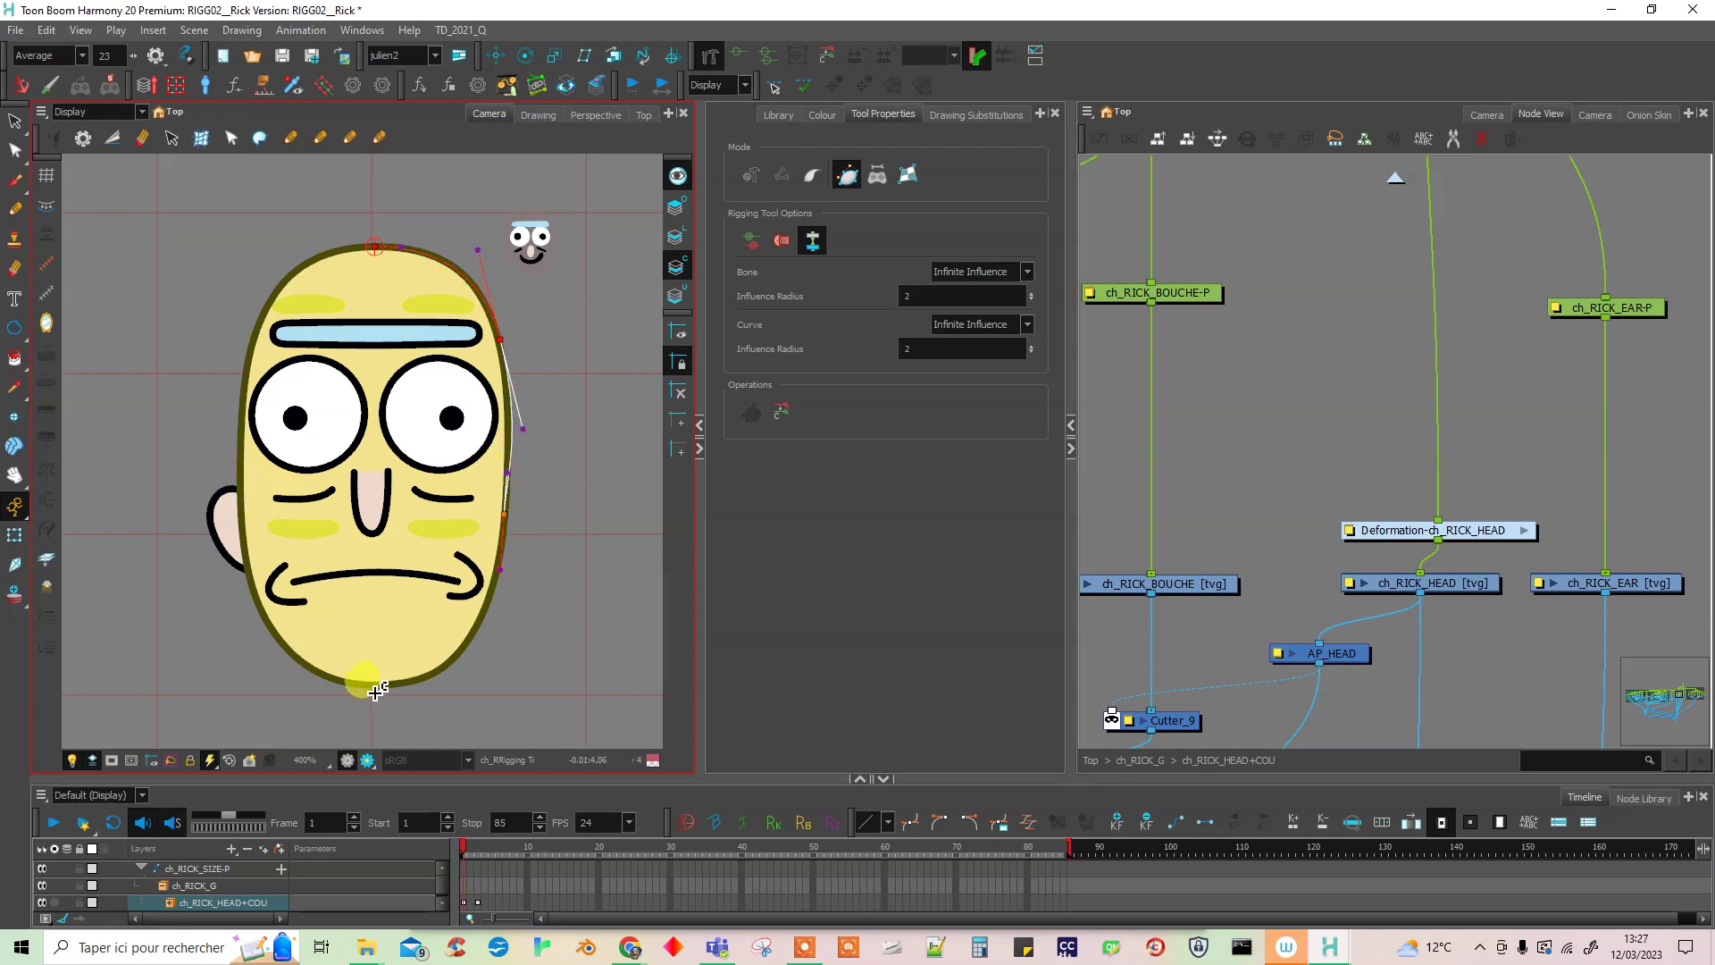
pyautogui.moveTo(370, 686); pyautogui.dragTo(466, 682)
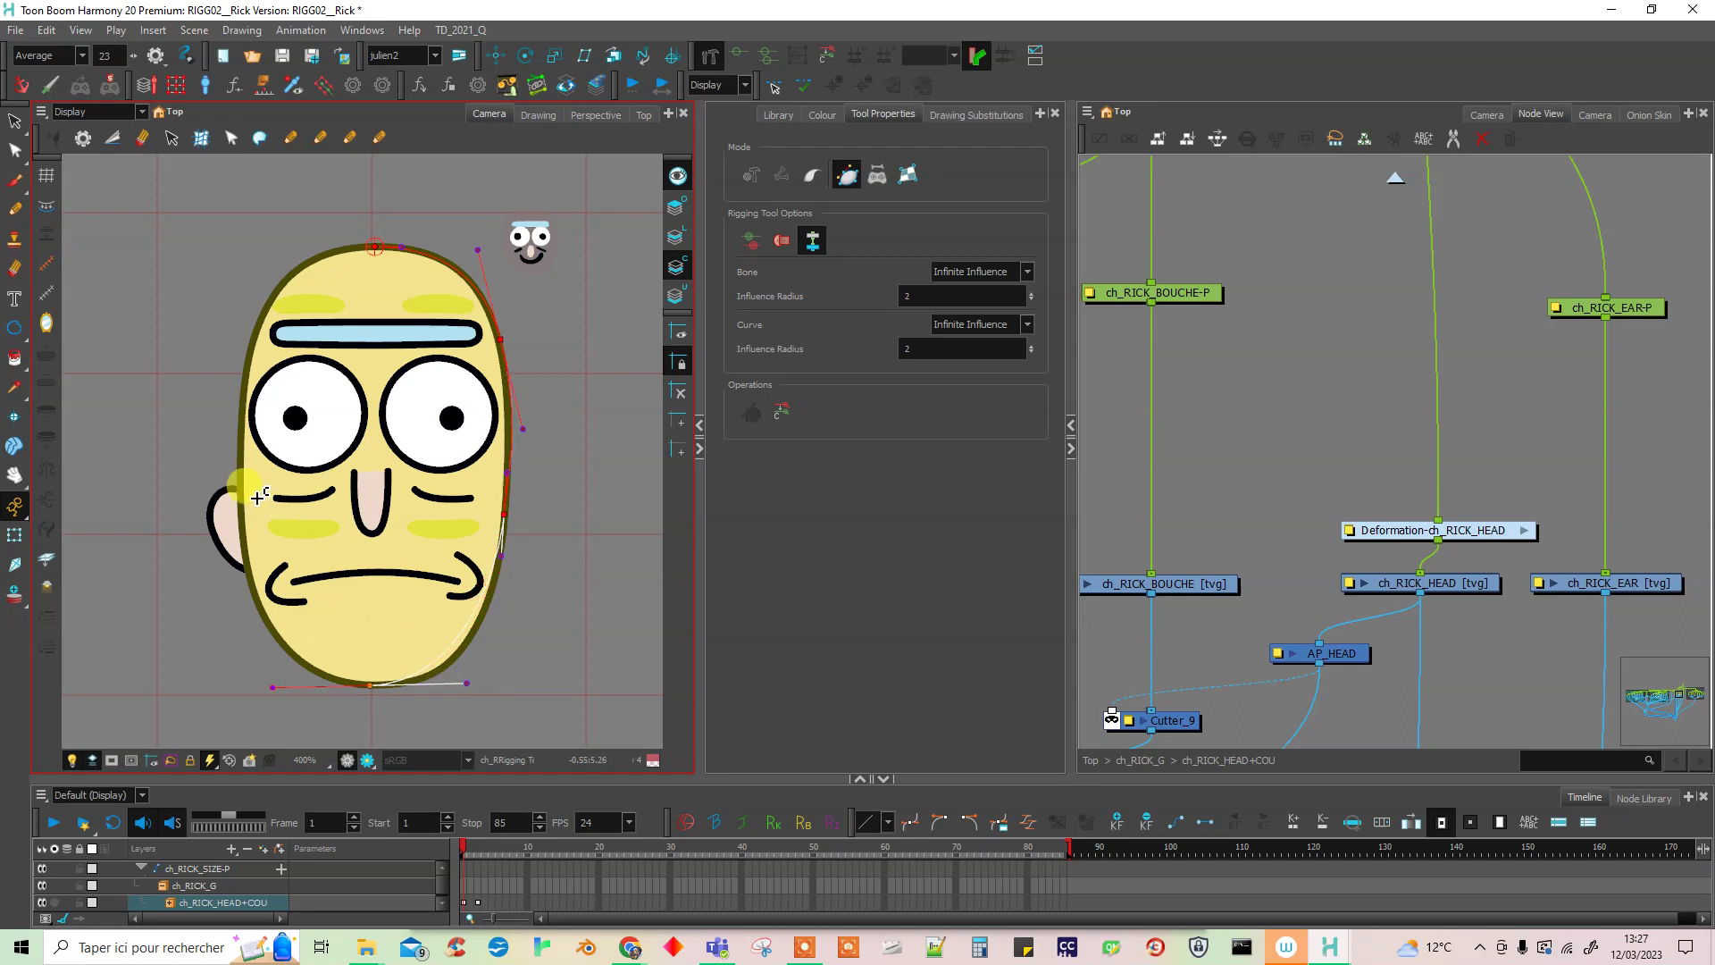
pyautogui.moveTo(242, 505); pyautogui.dragTo(242, 567)
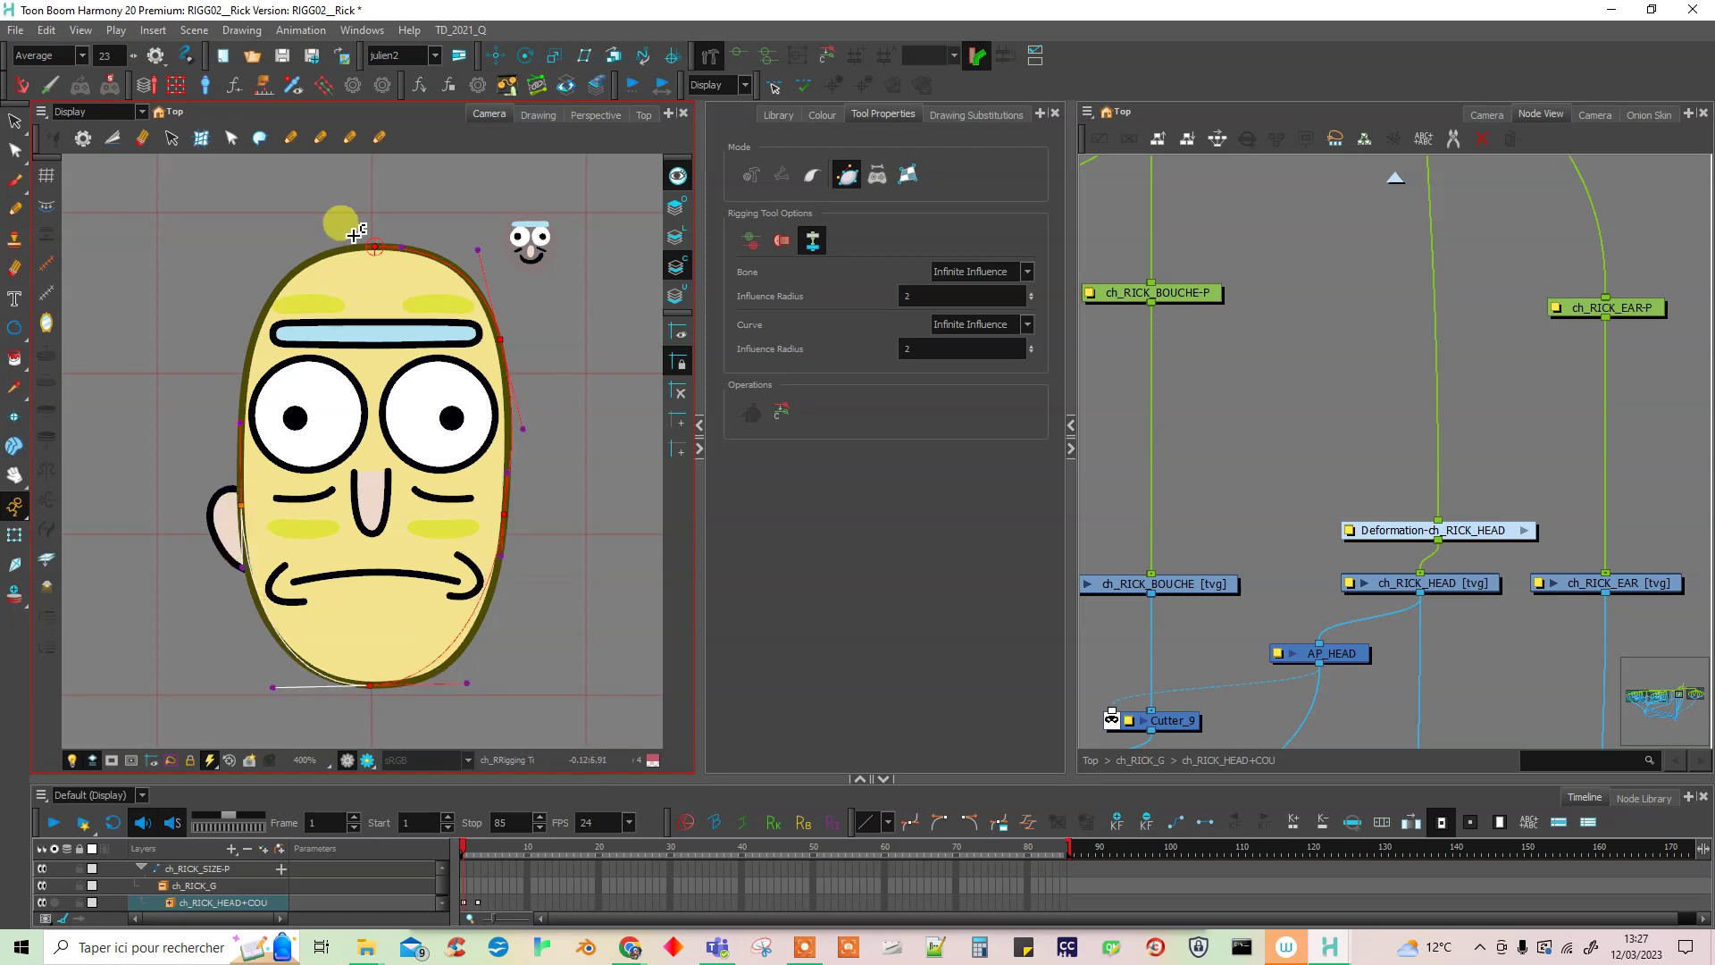
pyautogui.moveTo(275, 290); pyautogui.dragTo(241, 340)
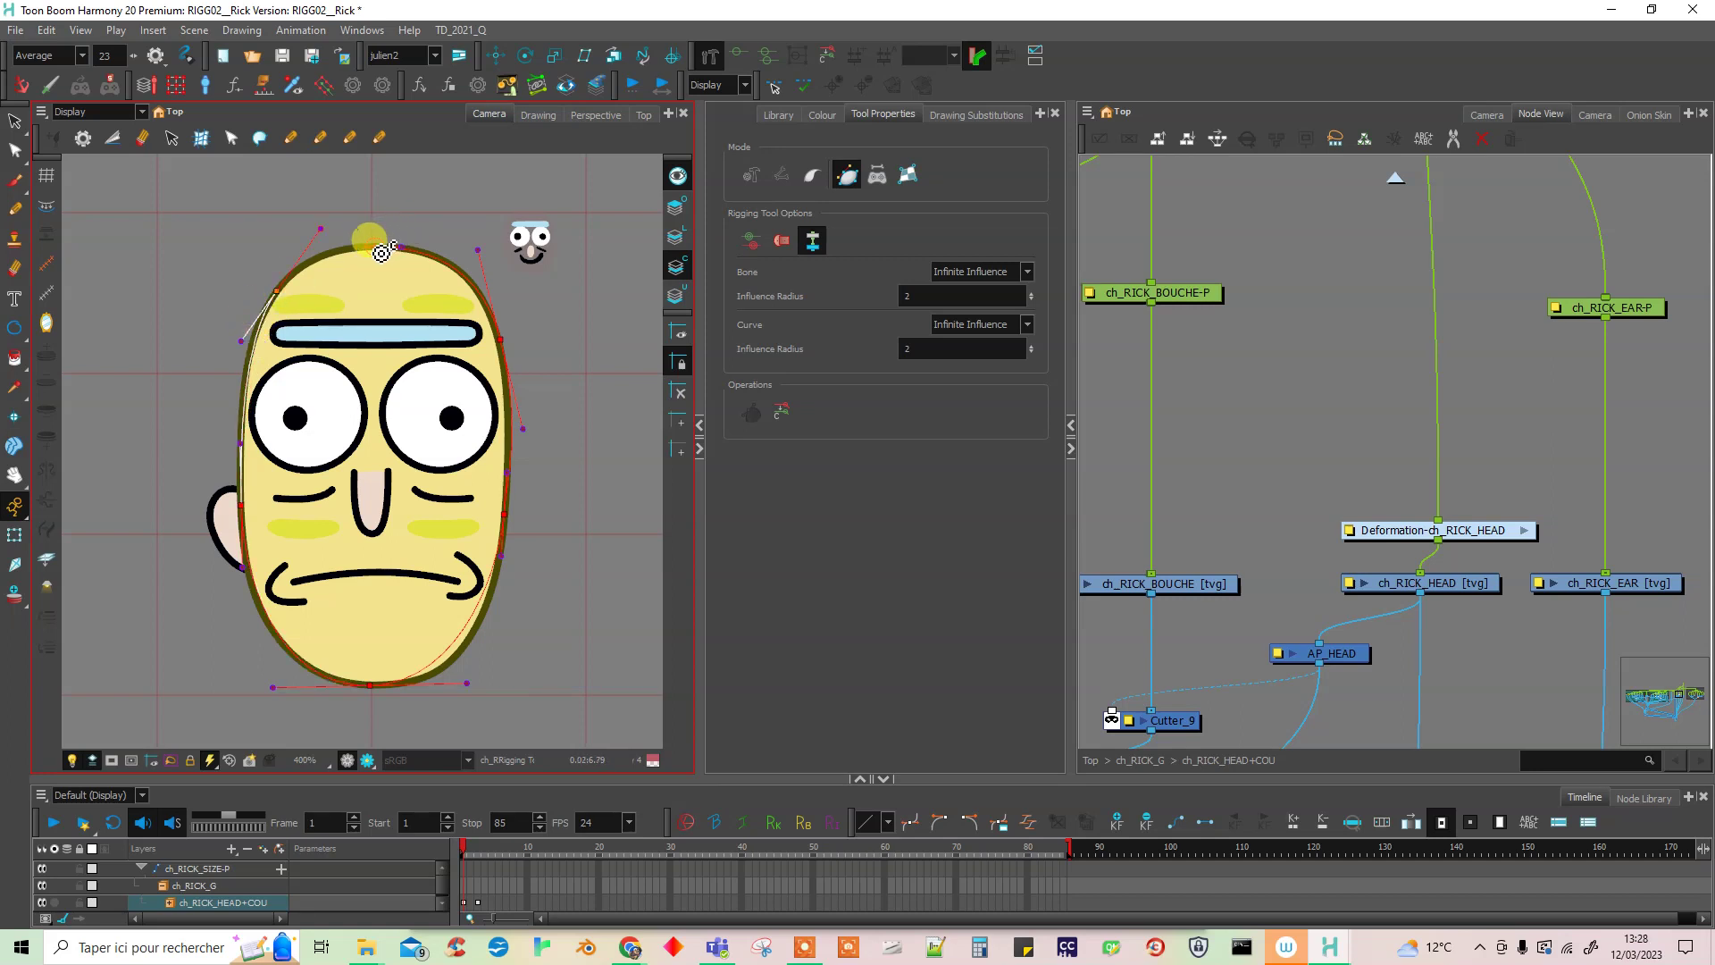
# - Adjust the upper left, upper right and crown points and handles of the head's deformer curve to follow the head outline
pyautogui.moveTo(321, 229); pyautogui.dragTo(309, 248)
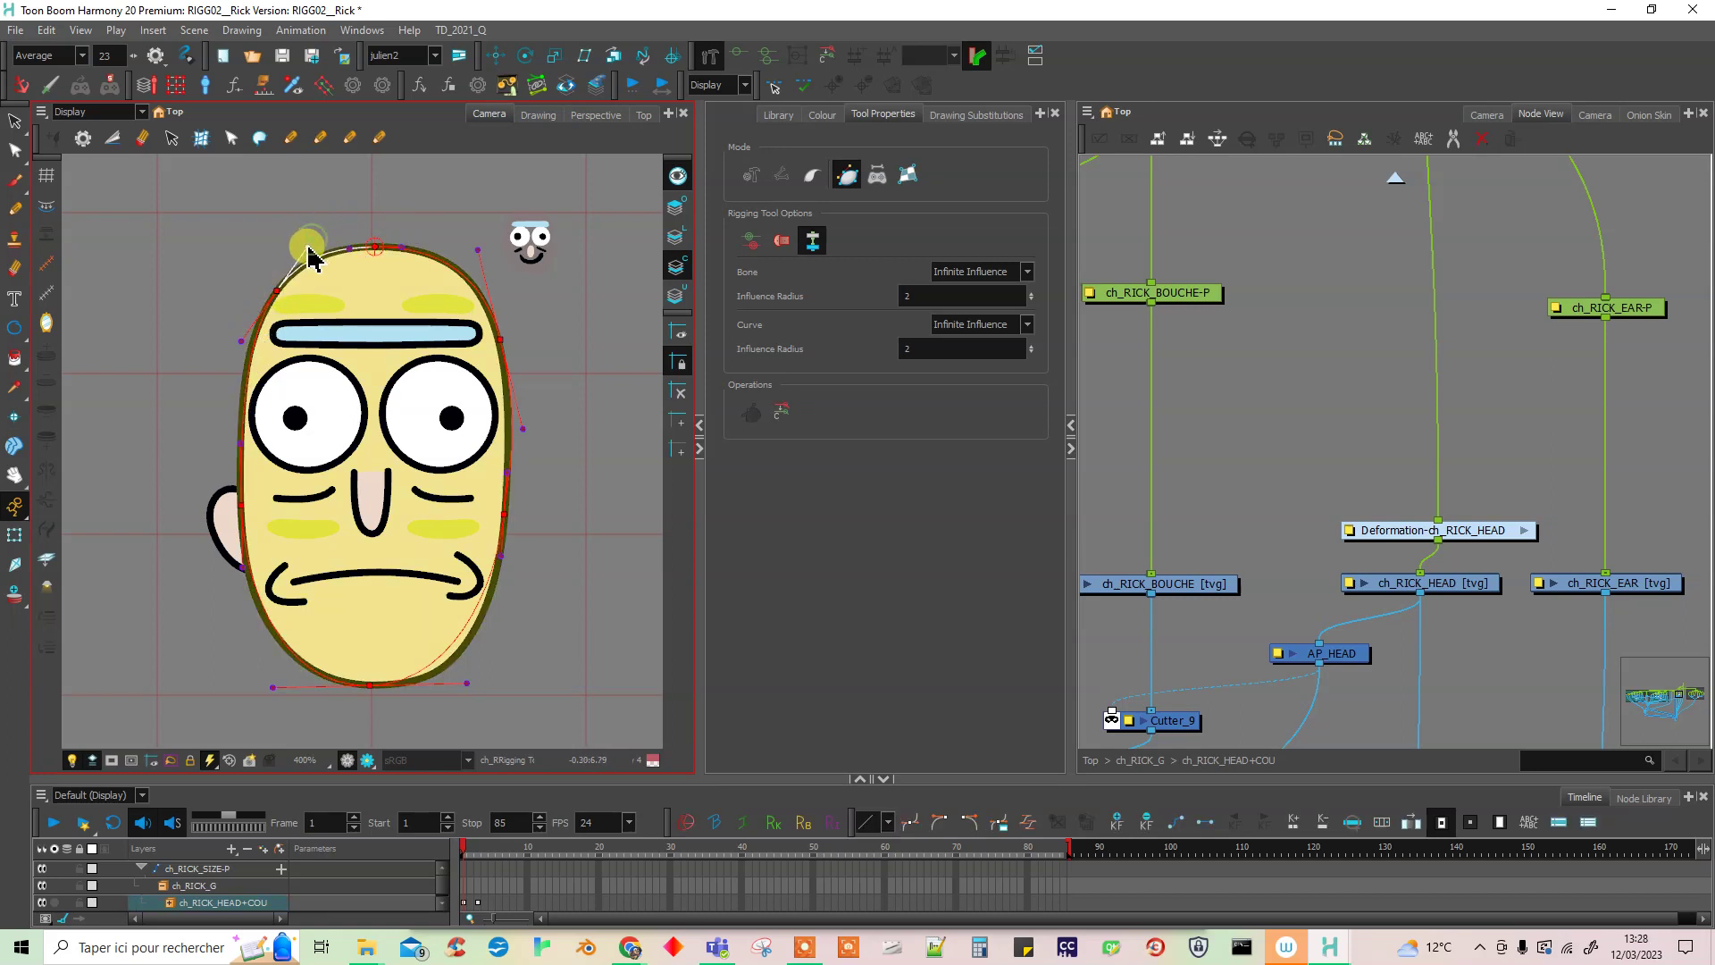
pyautogui.moveTo(275, 289); pyautogui.dragTo(272, 298)
pyautogui.moveTo(501, 339); pyautogui.dragTo(492, 315)
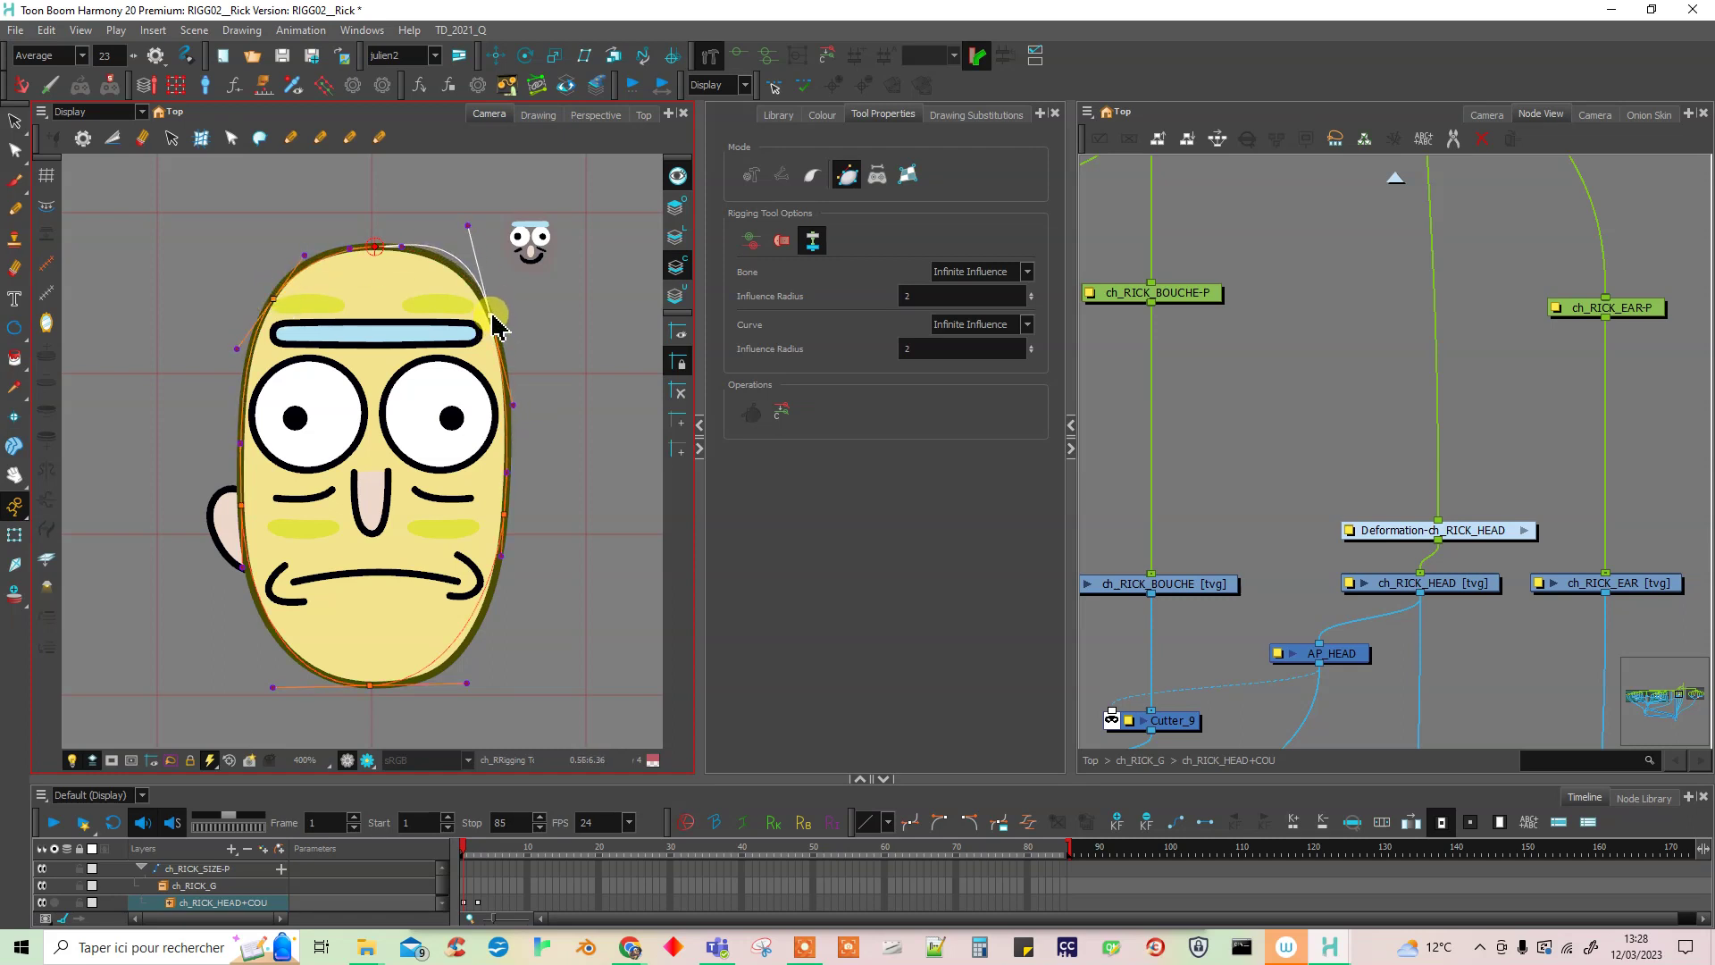
pyautogui.moveTo(467, 225); pyautogui.dragTo(337, 248)
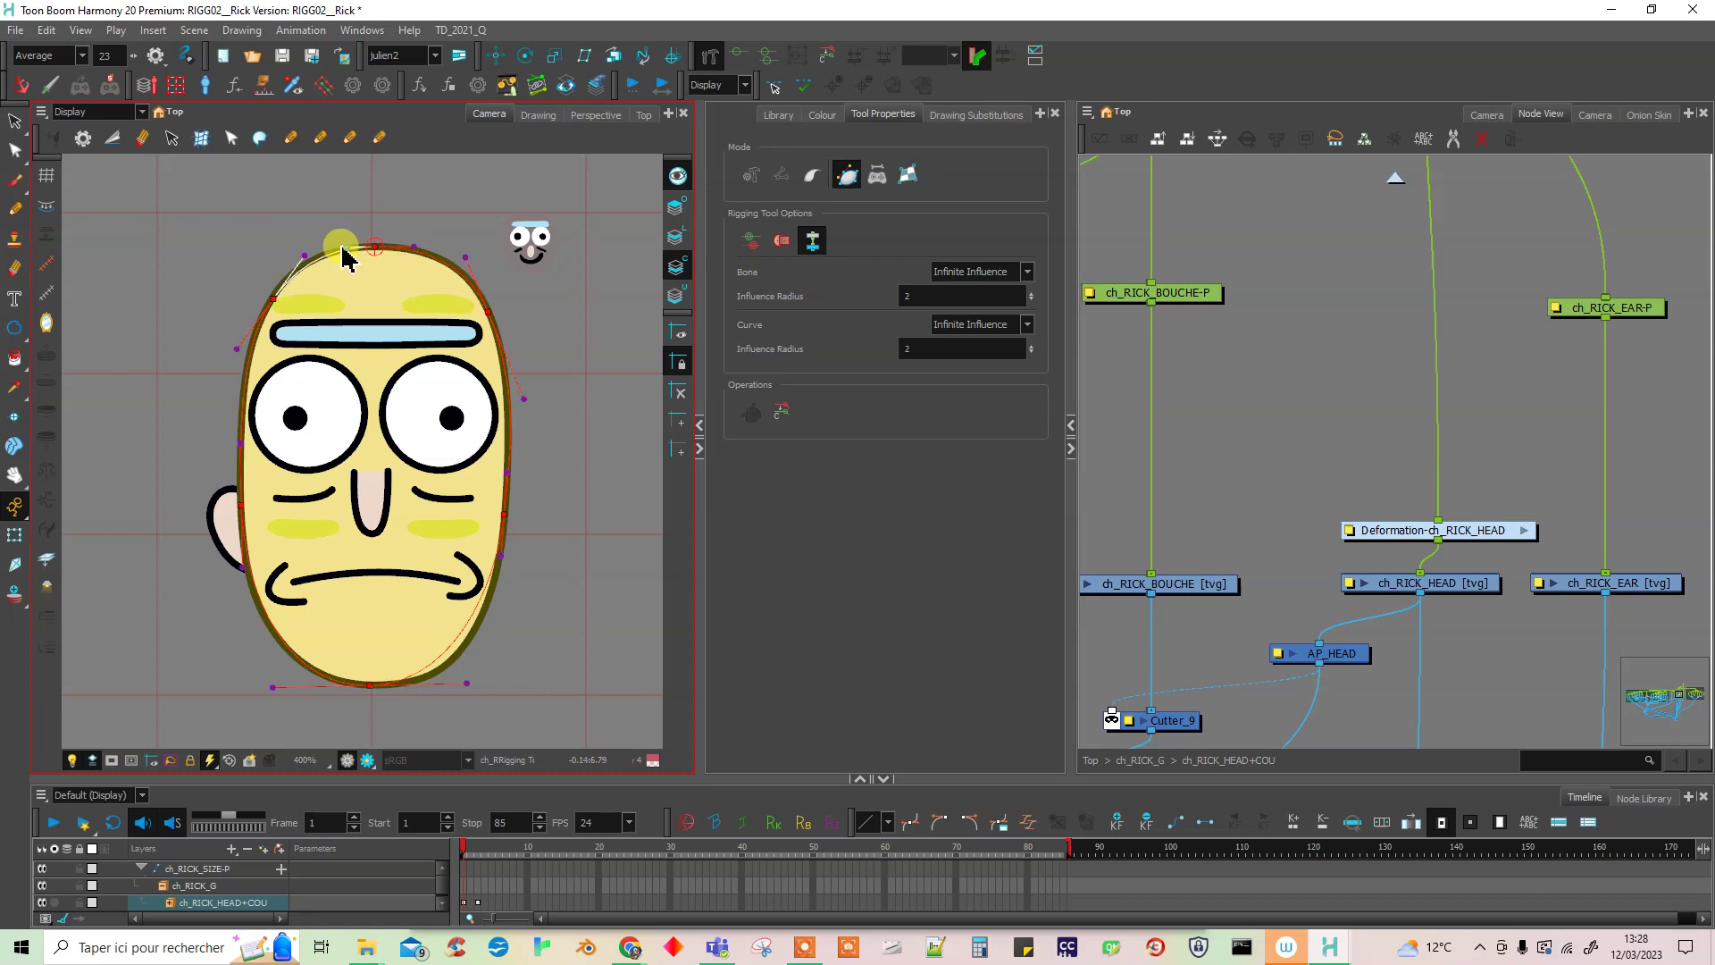
pyautogui.click(488, 313)
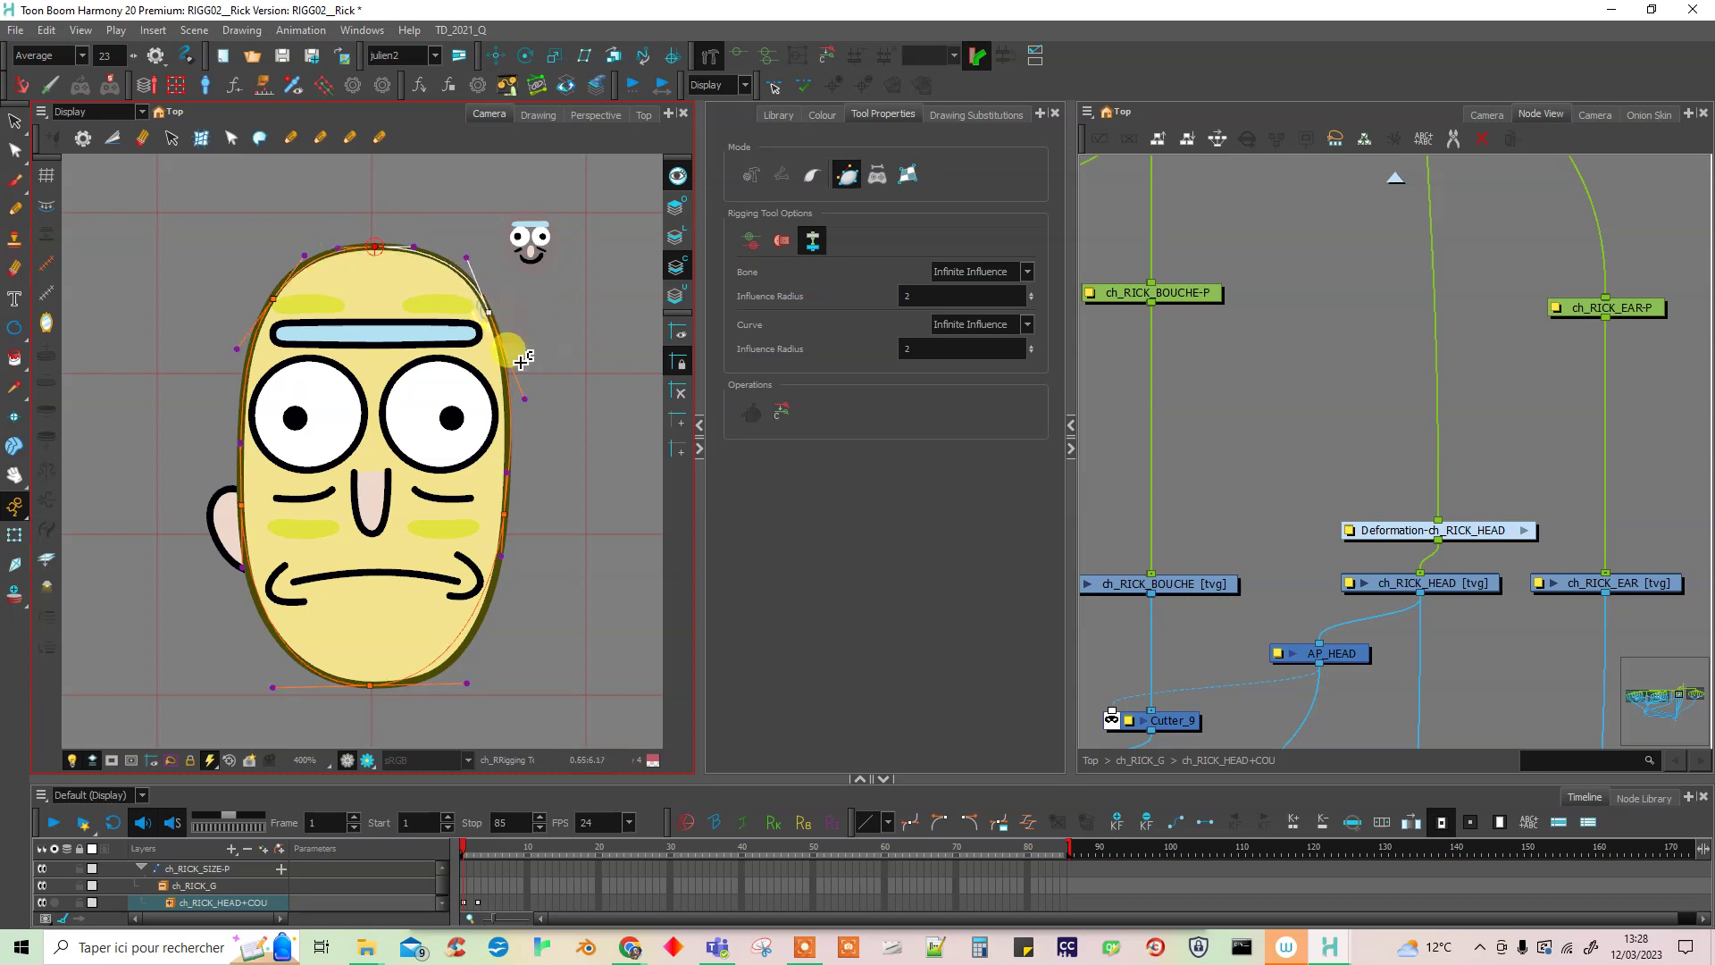
pyautogui.moveTo(523, 398); pyautogui.dragTo(520, 386)
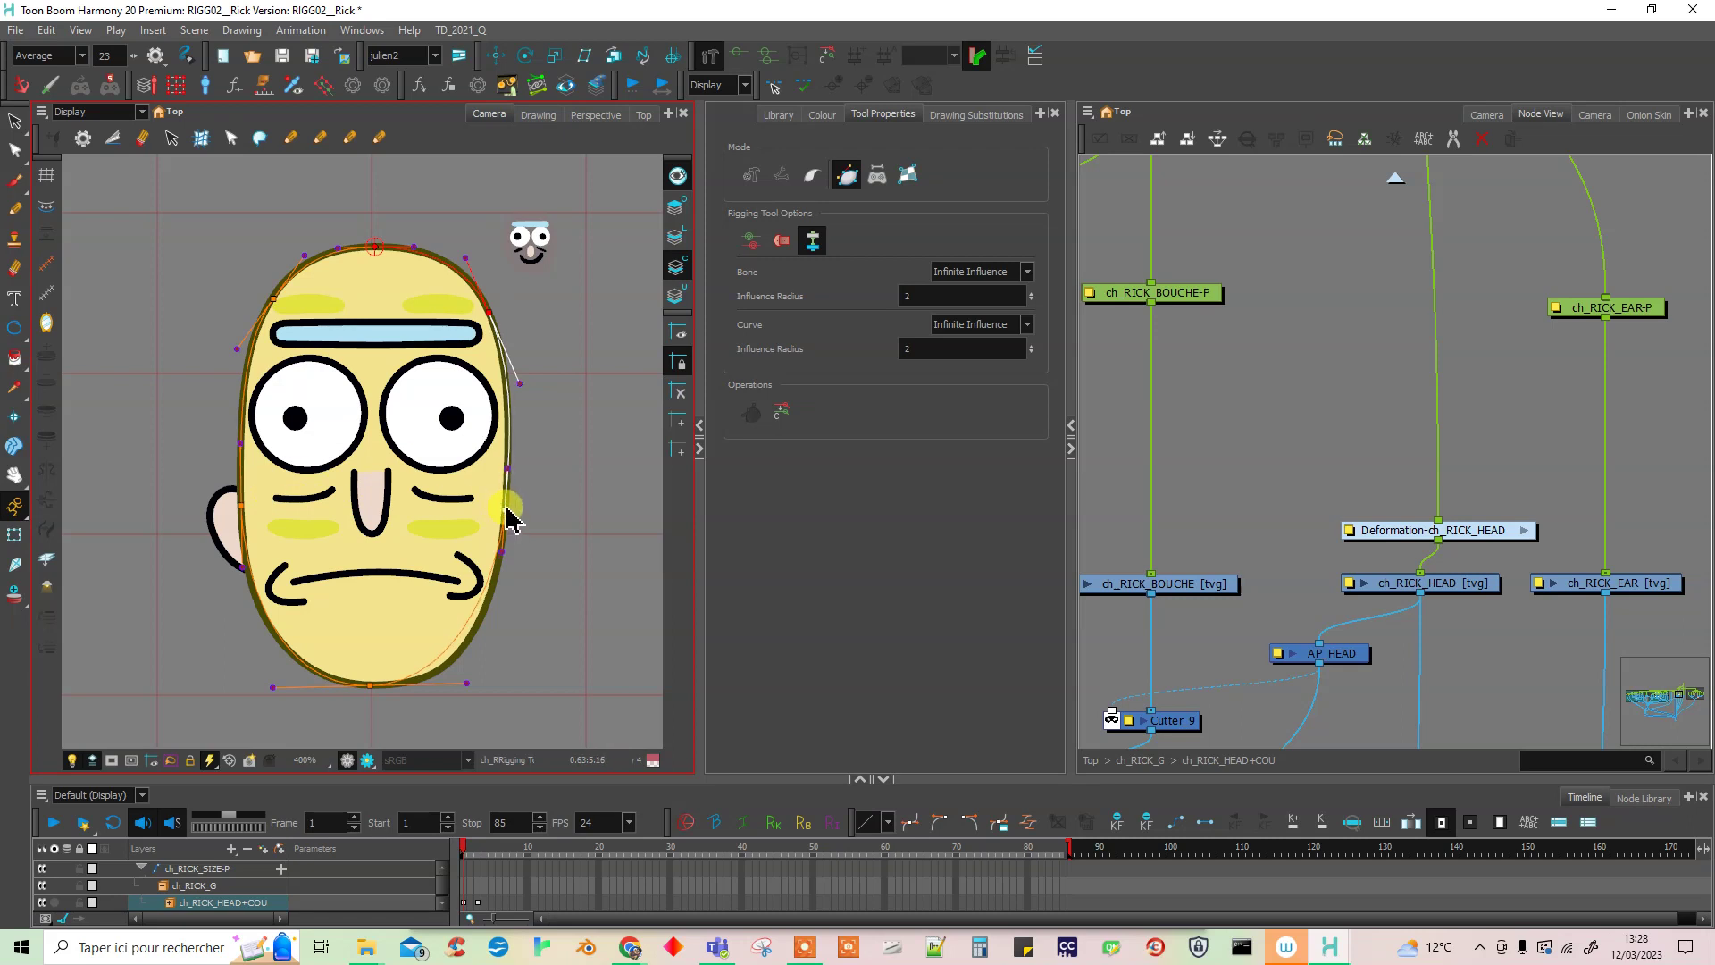
# - Adjust the chin and cheek handles of the head's deformer curve to follow the lower part of the outline
pyautogui.moveTo(466, 683); pyautogui.dragTo(502, 684)
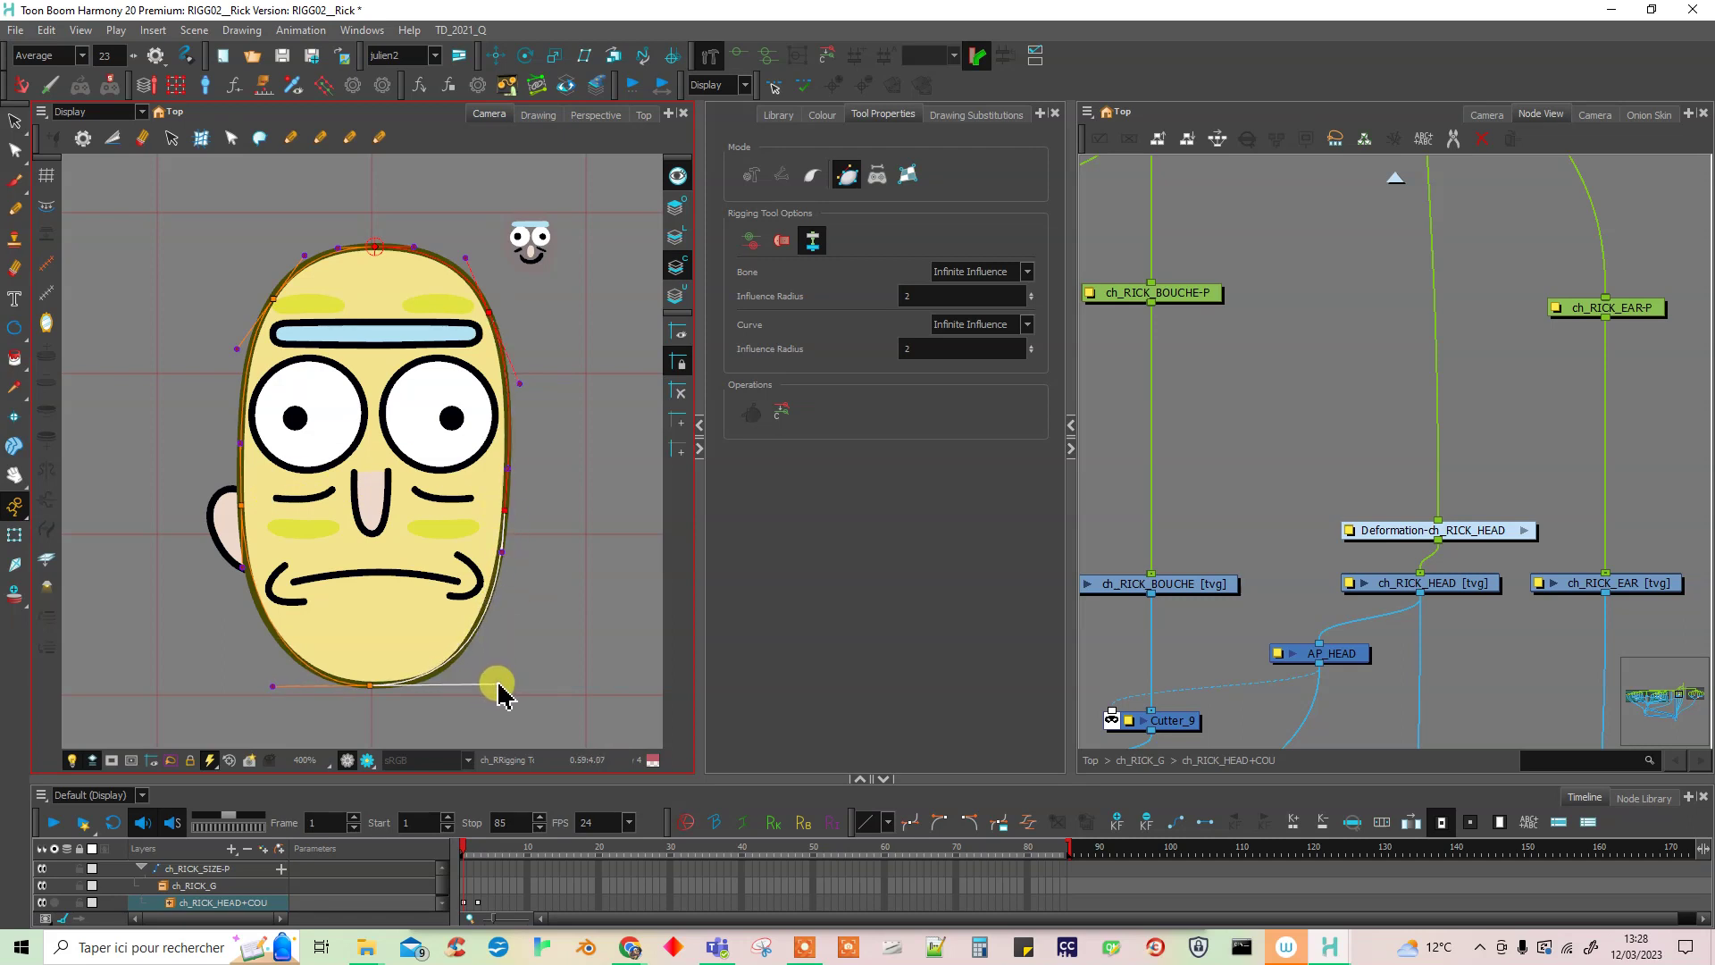
pyautogui.moveTo(501, 570); pyautogui.dragTo(500, 590)
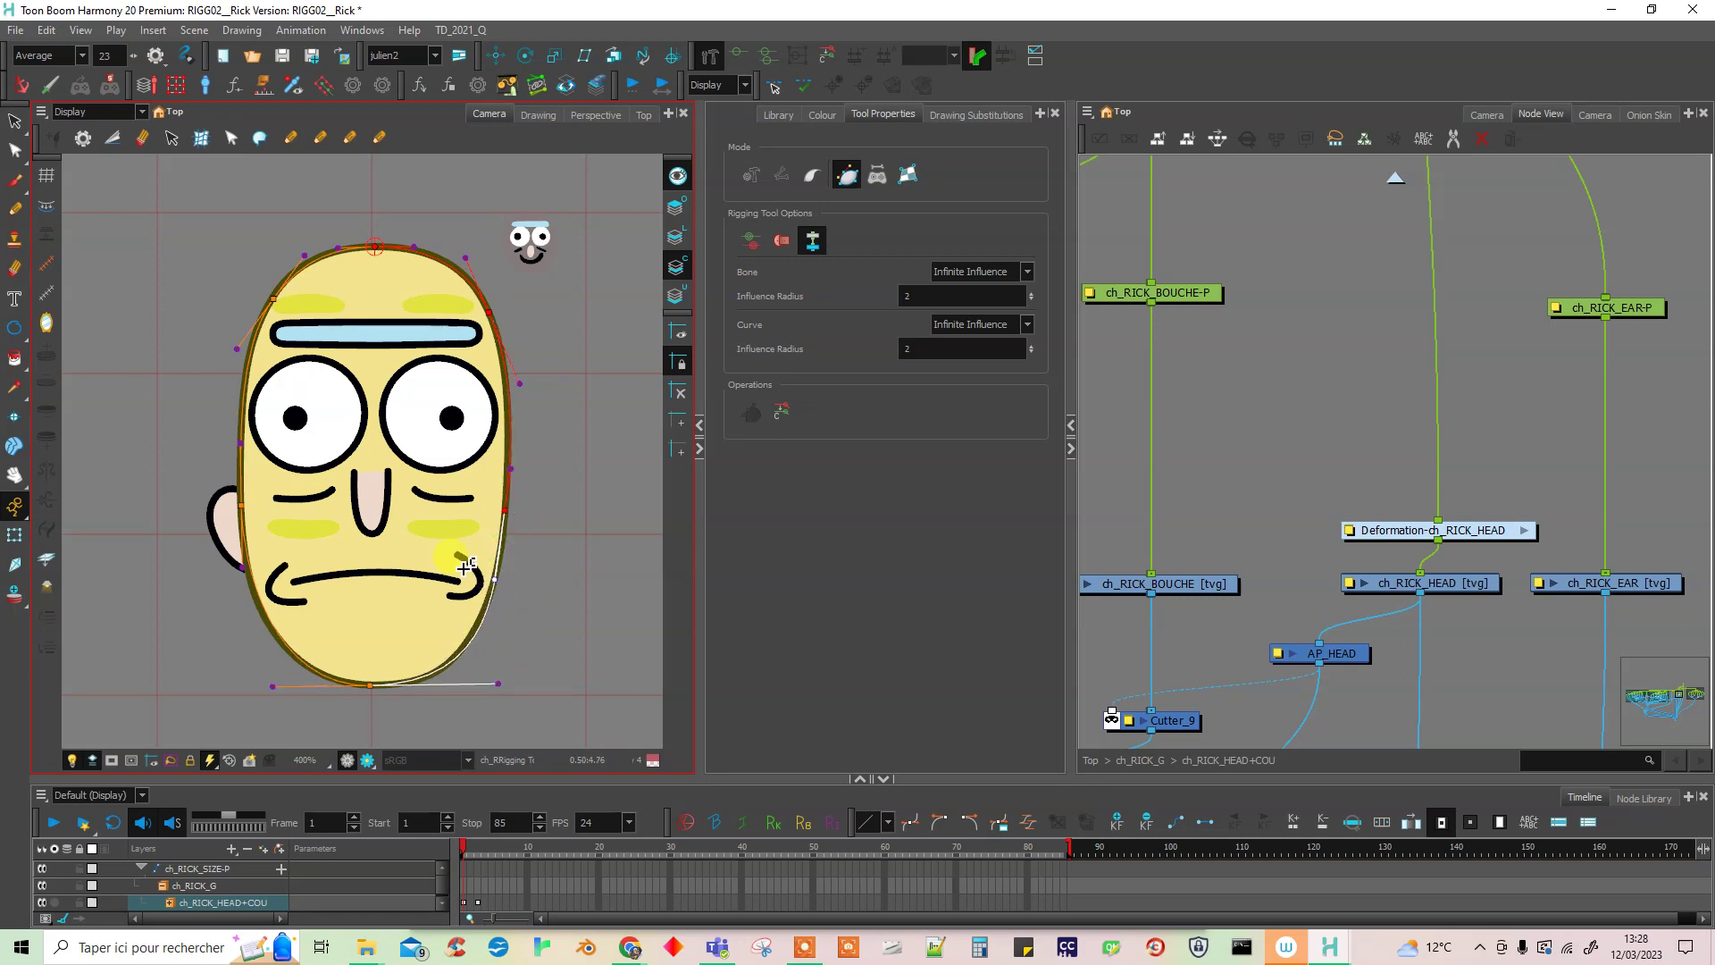
pyautogui.moveTo(254, 577); pyautogui.dragTo(243, 517)
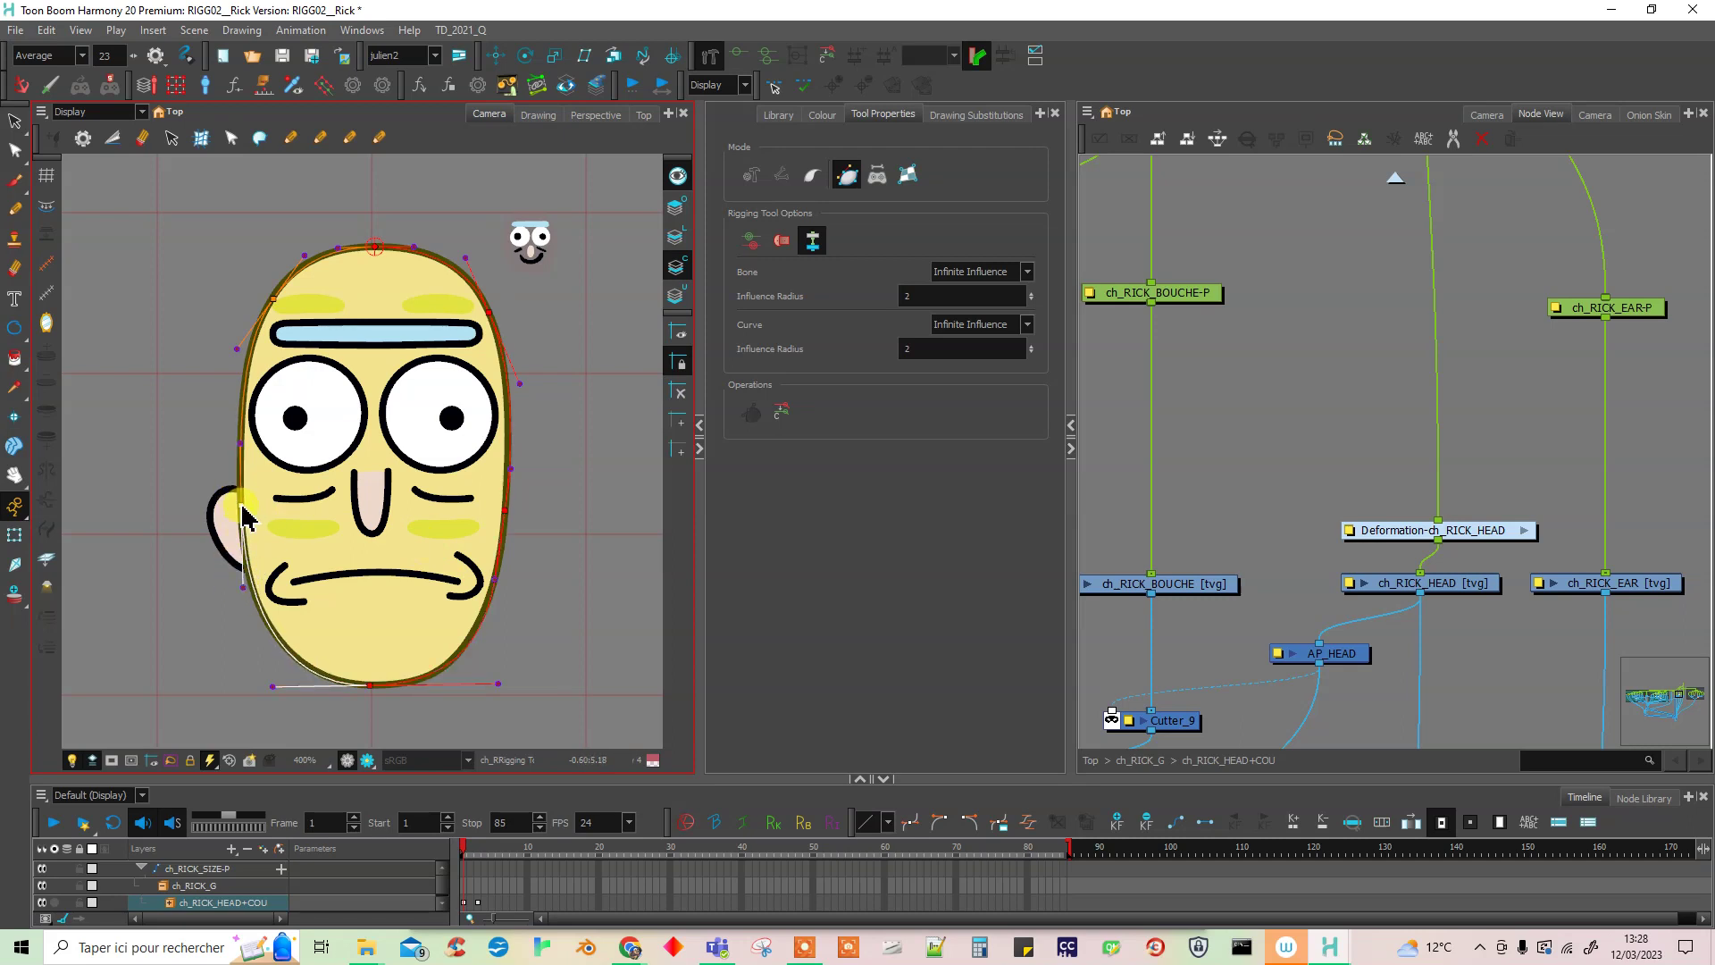
pyautogui.moveTo(506, 691); pyautogui.dragTo(483, 689)
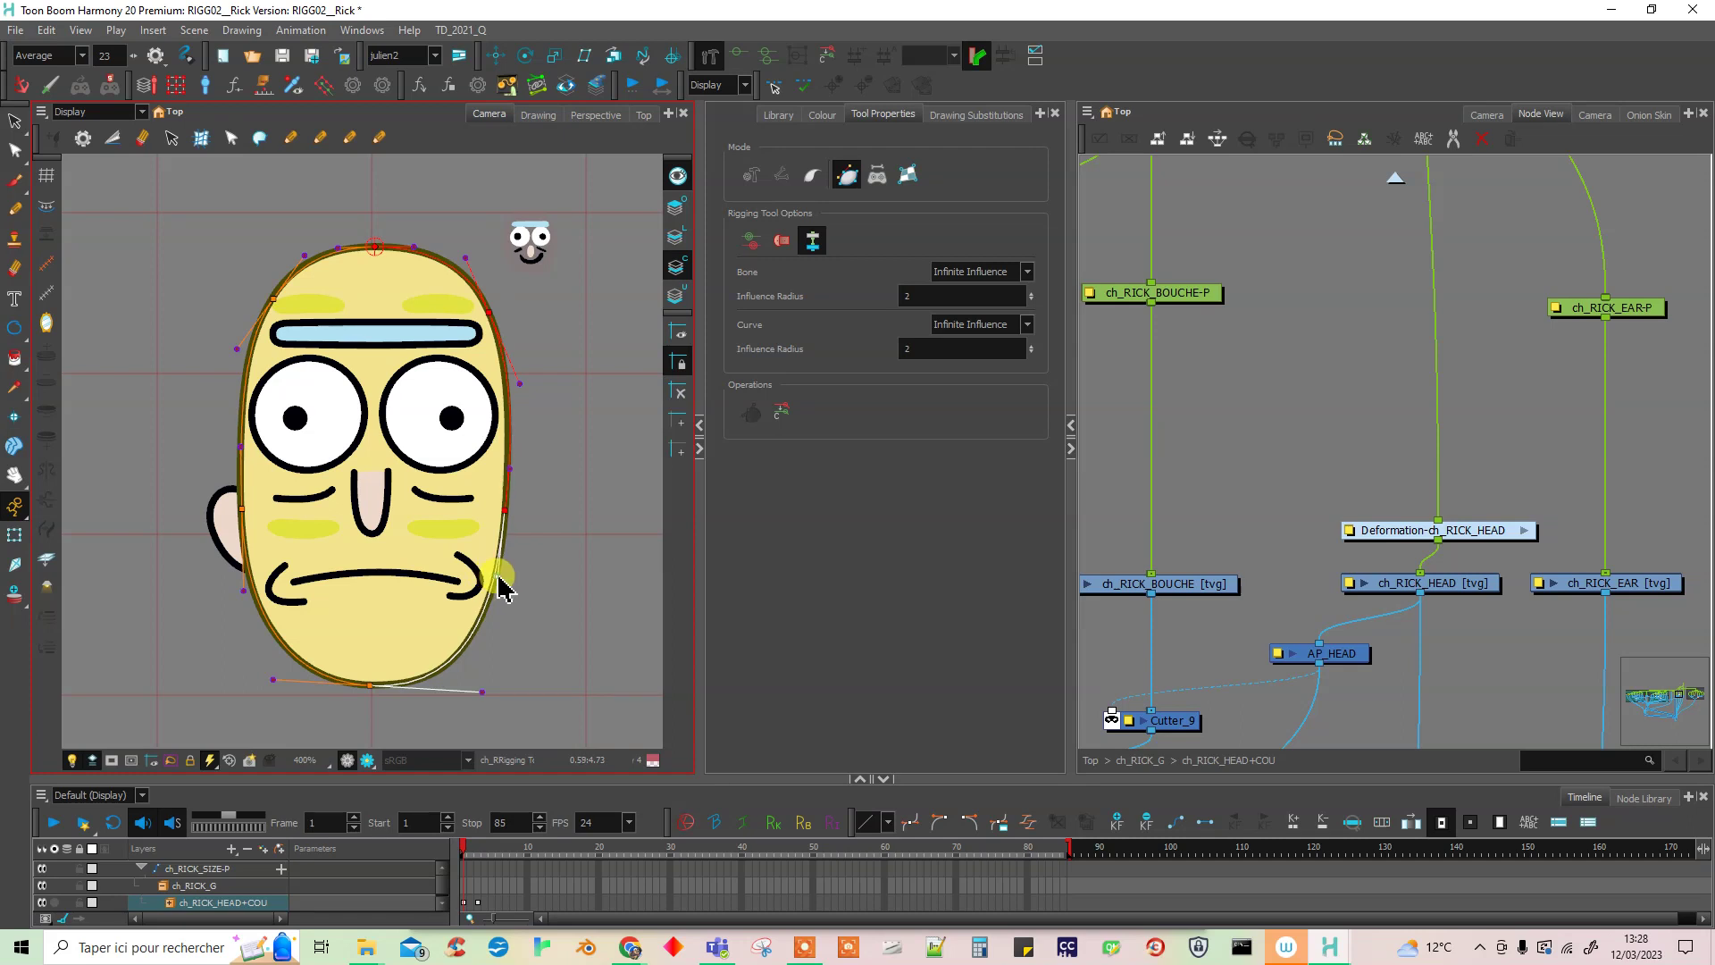
# - Try deforming the chin and right cheek with the Transform tool, and undo the deformations
pyautogui.click(15, 535)
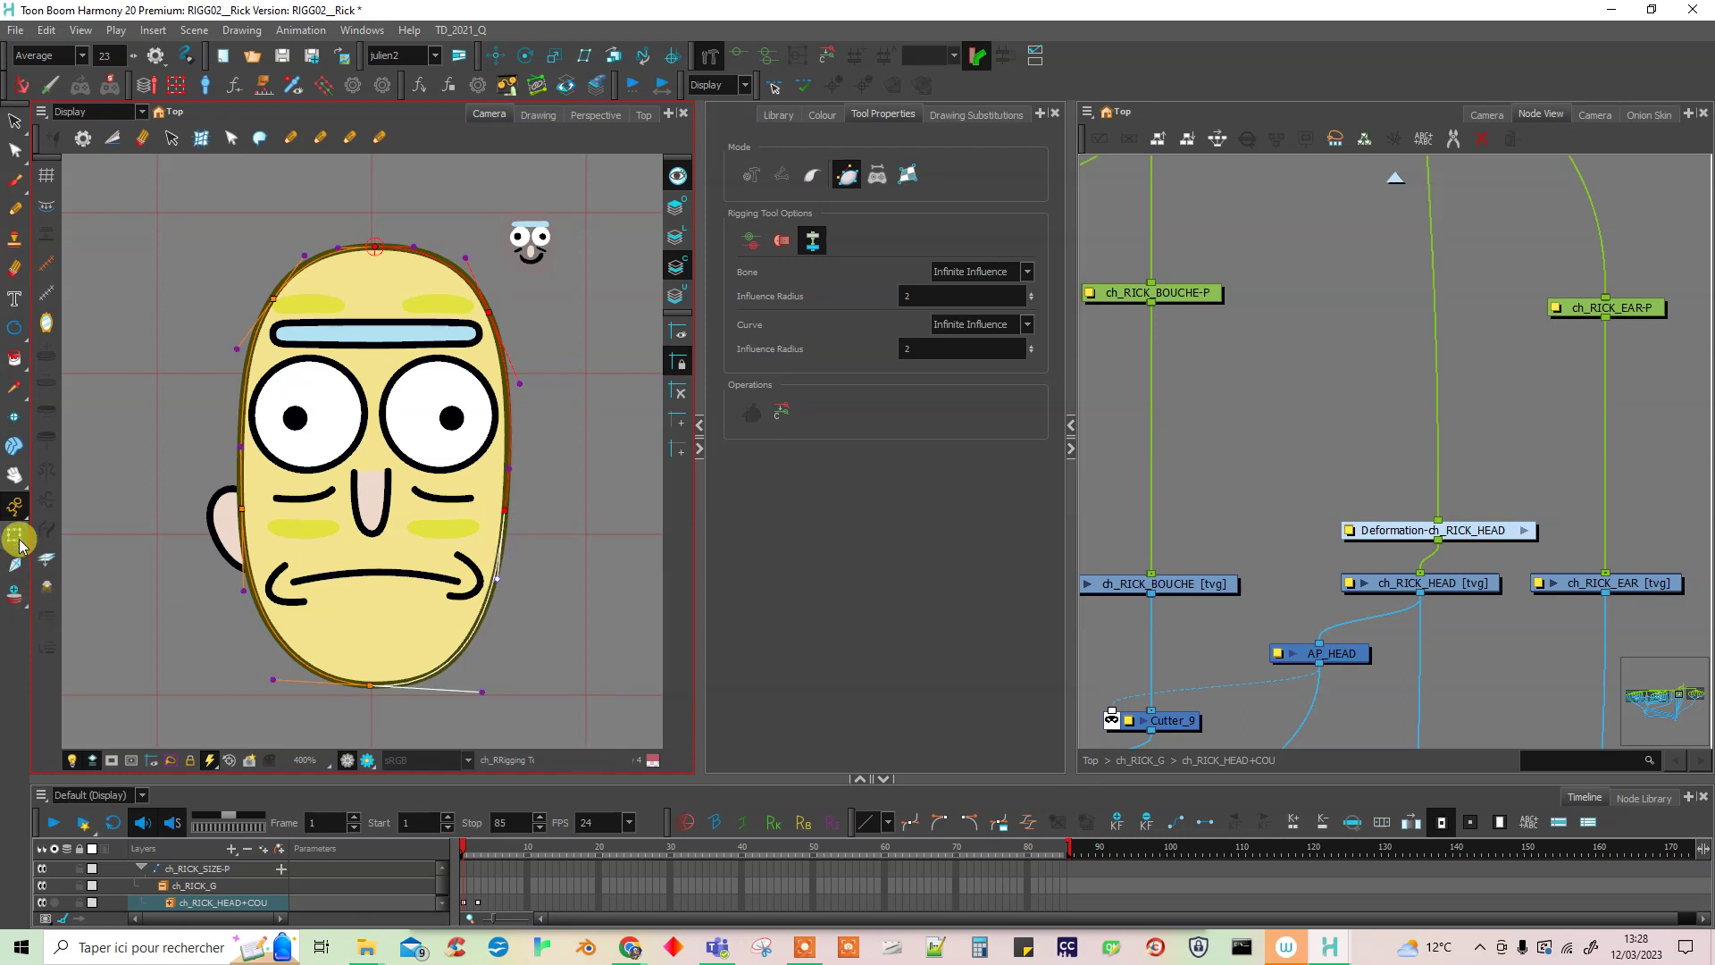
pyautogui.click(378, 690)
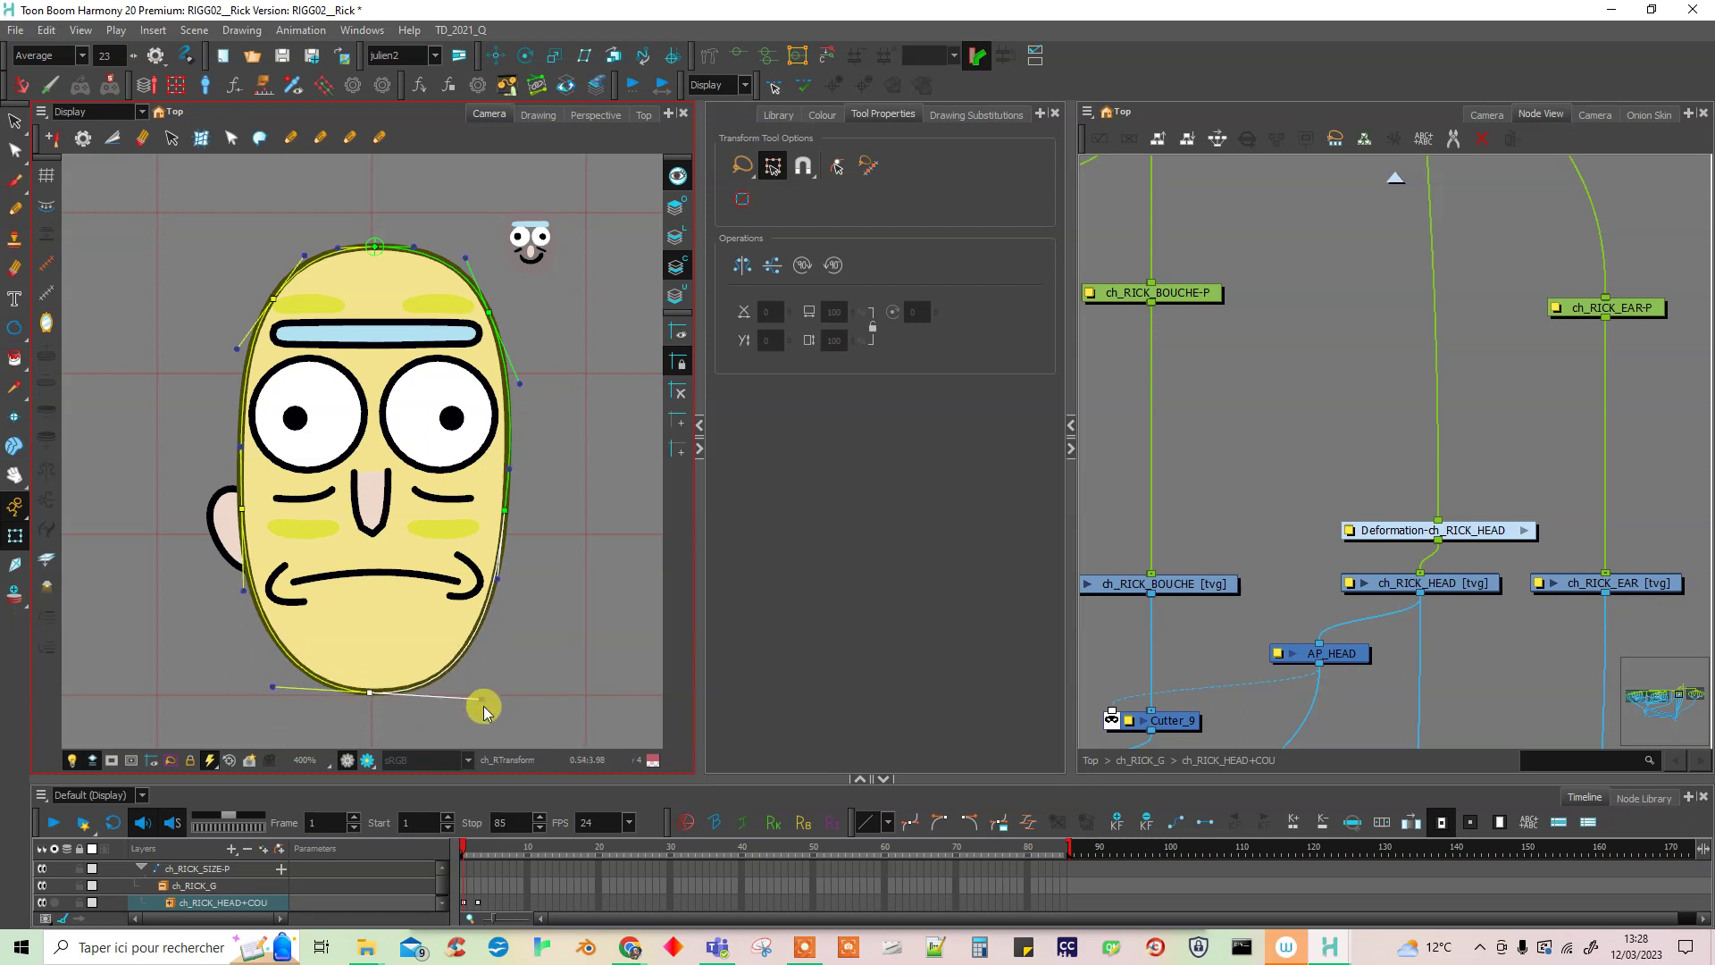
pyautogui.moveTo(489, 706); pyautogui.dragTo(371, 682)
pyautogui.click(512, 584)
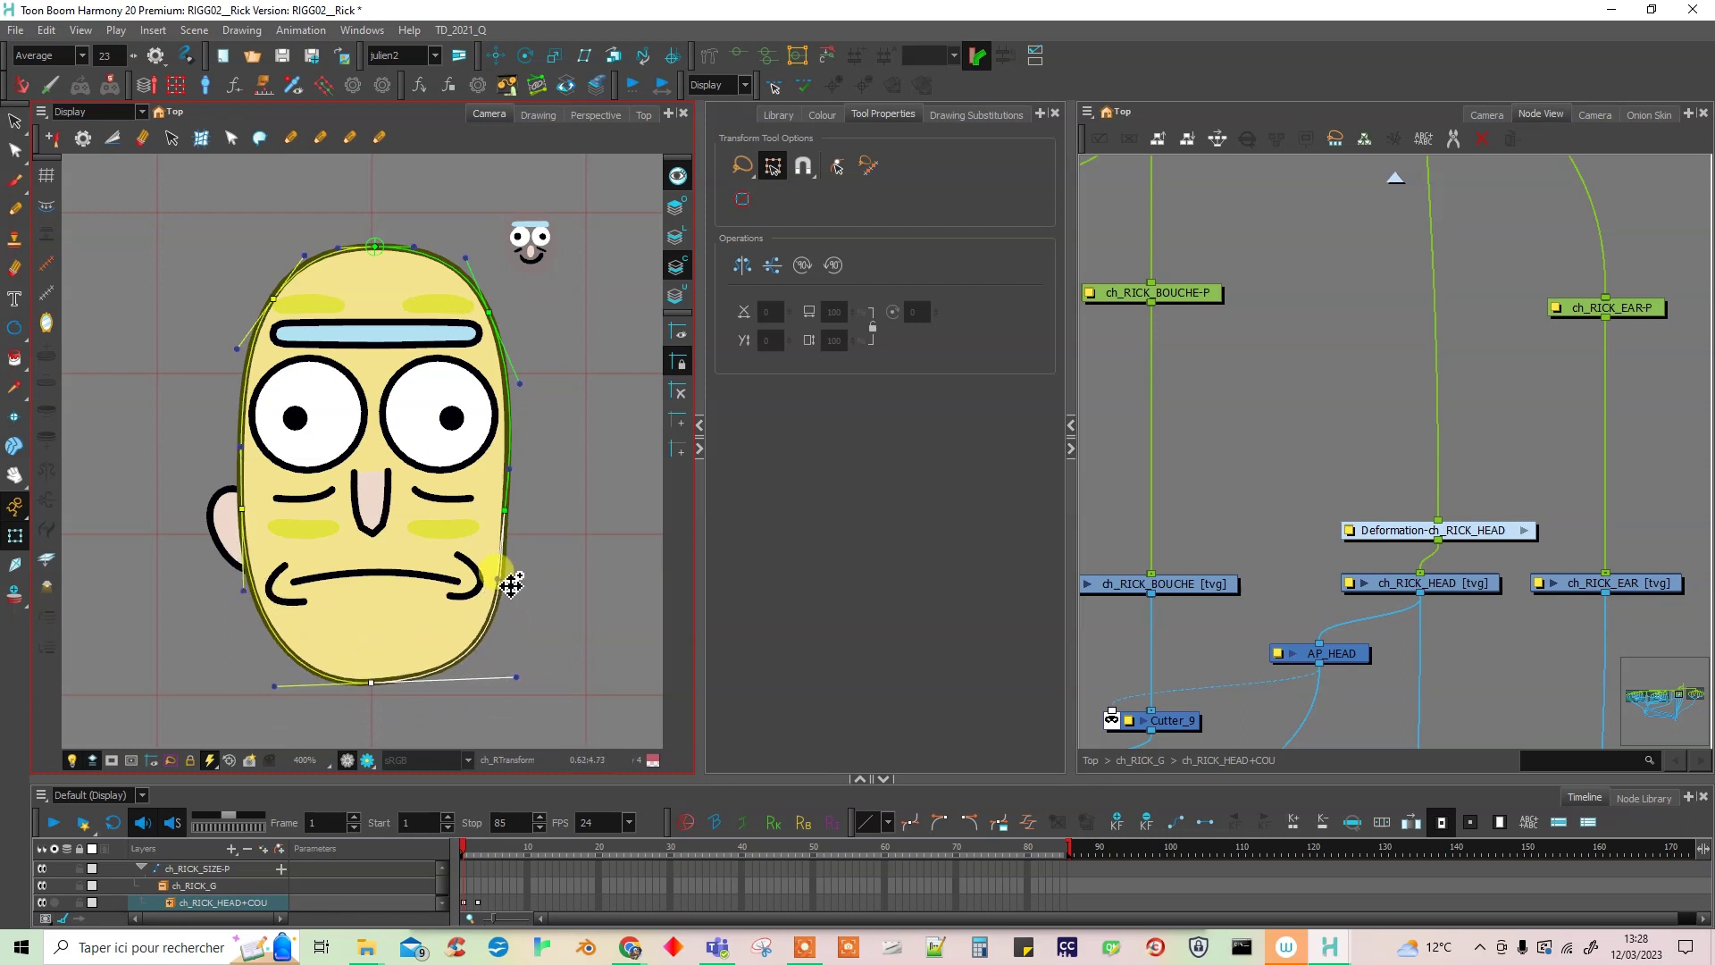
pyautogui.moveTo(510, 585); pyautogui.dragTo(563, 540)
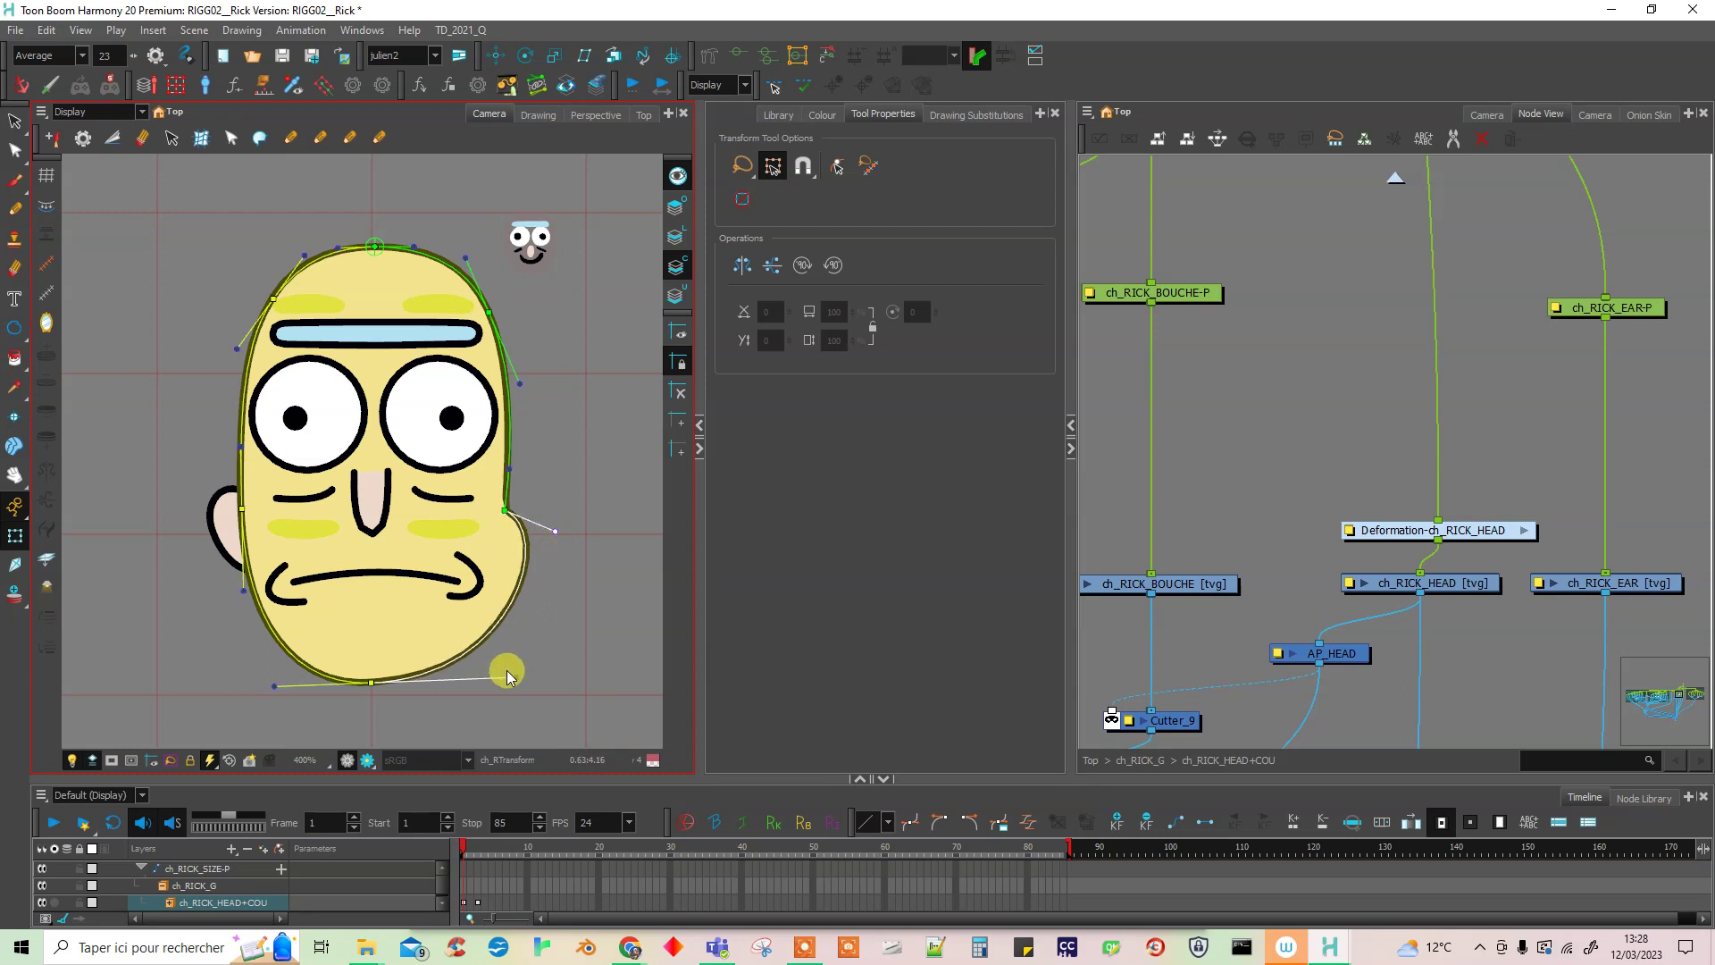
pyautogui.moveTo(382, 692); pyautogui.dragTo(440, 697)
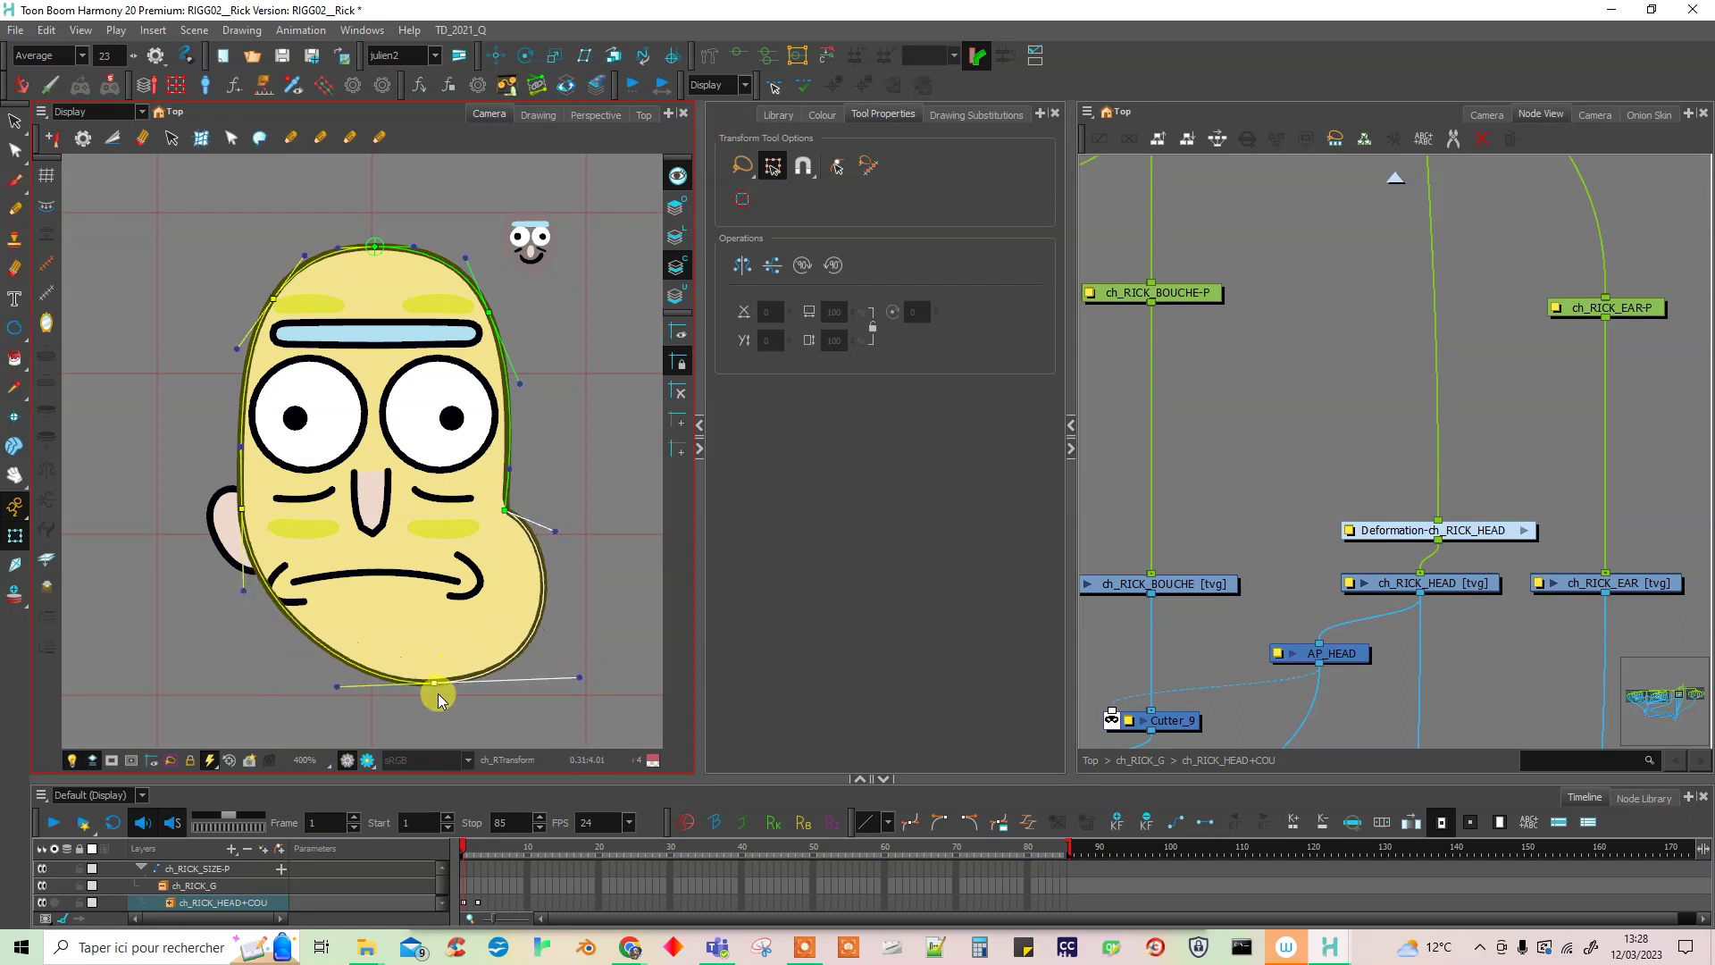
pyautogui.hotkey('ctrl', 'z')
pyautogui.hotkey('ctrl', 'z')
pyautogui.hotkey('ctrl', 'z')
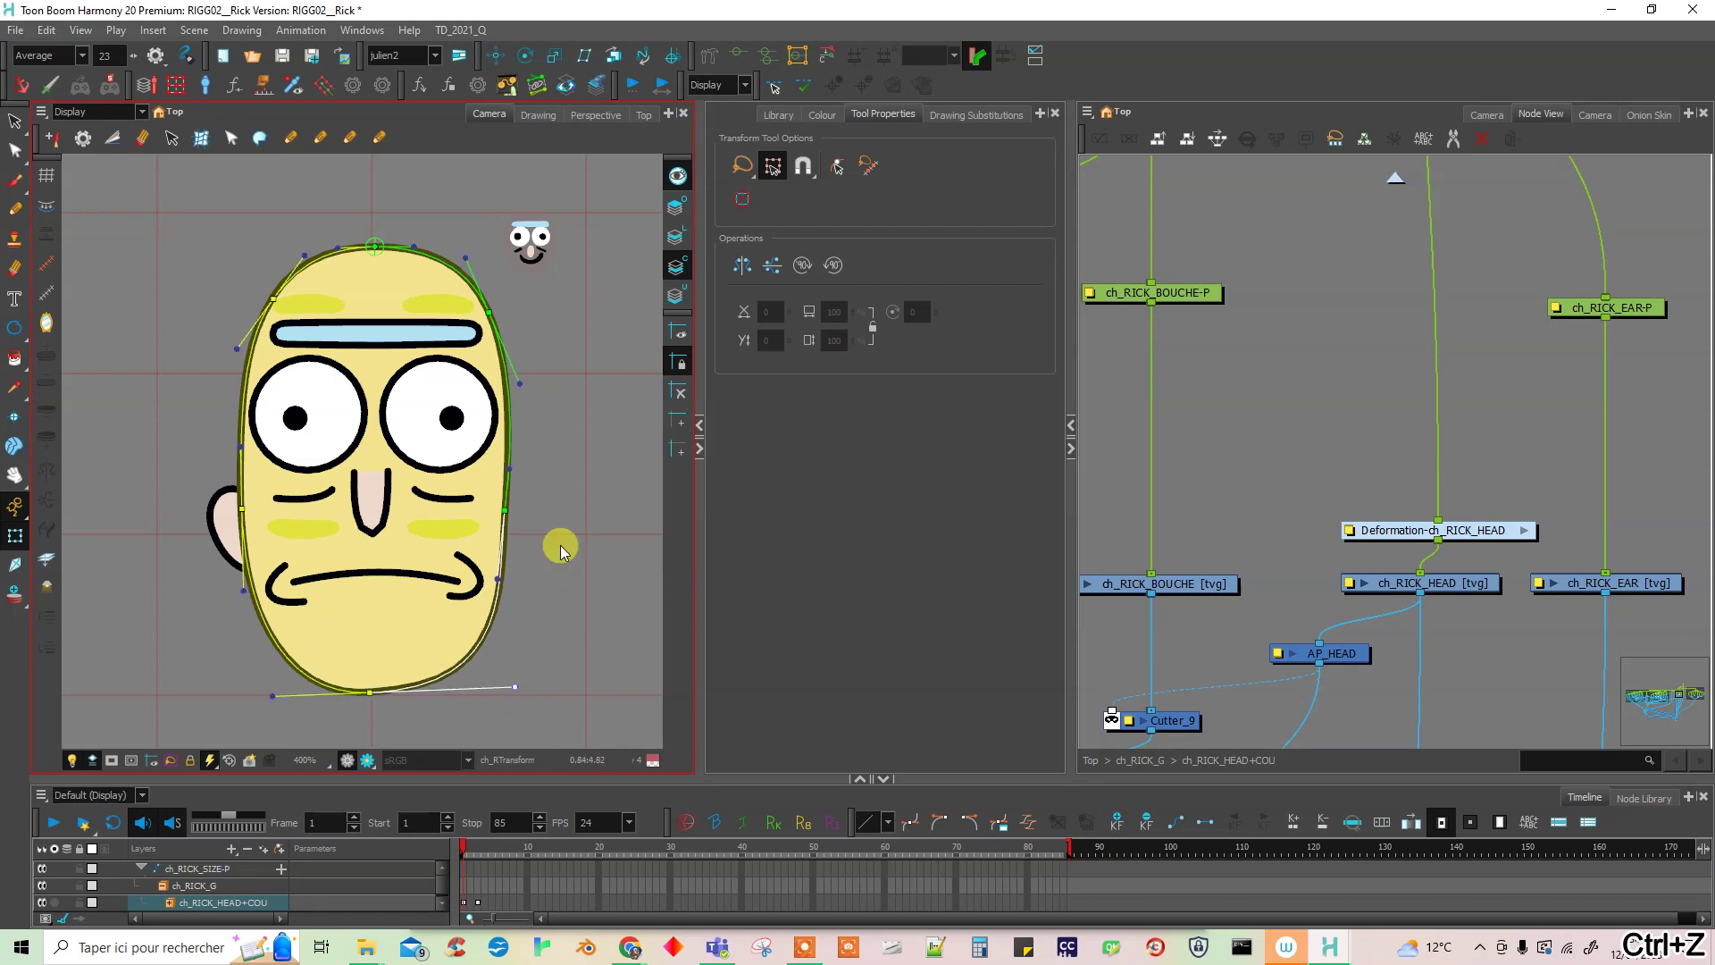
pyautogui.hotkey('ctrl', 'z')
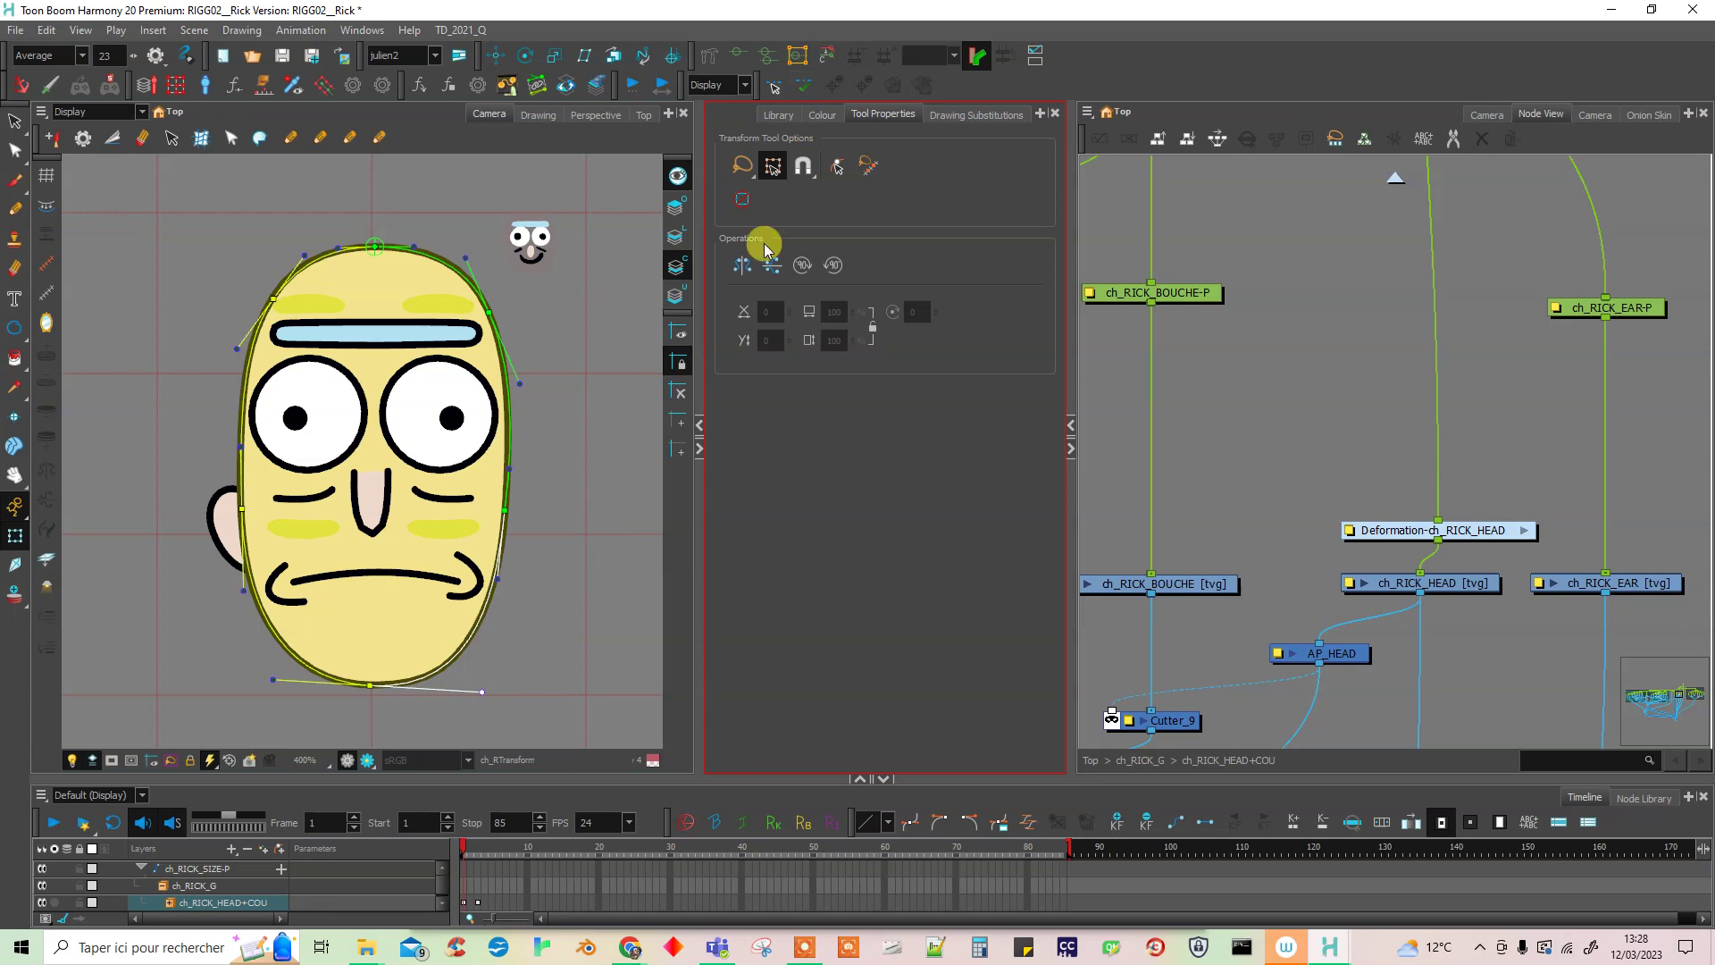
# - Level the chin point's right handle on the head's deformer curve with the Rigging tool, and return to the Transform tool
pyautogui.click(709, 55)
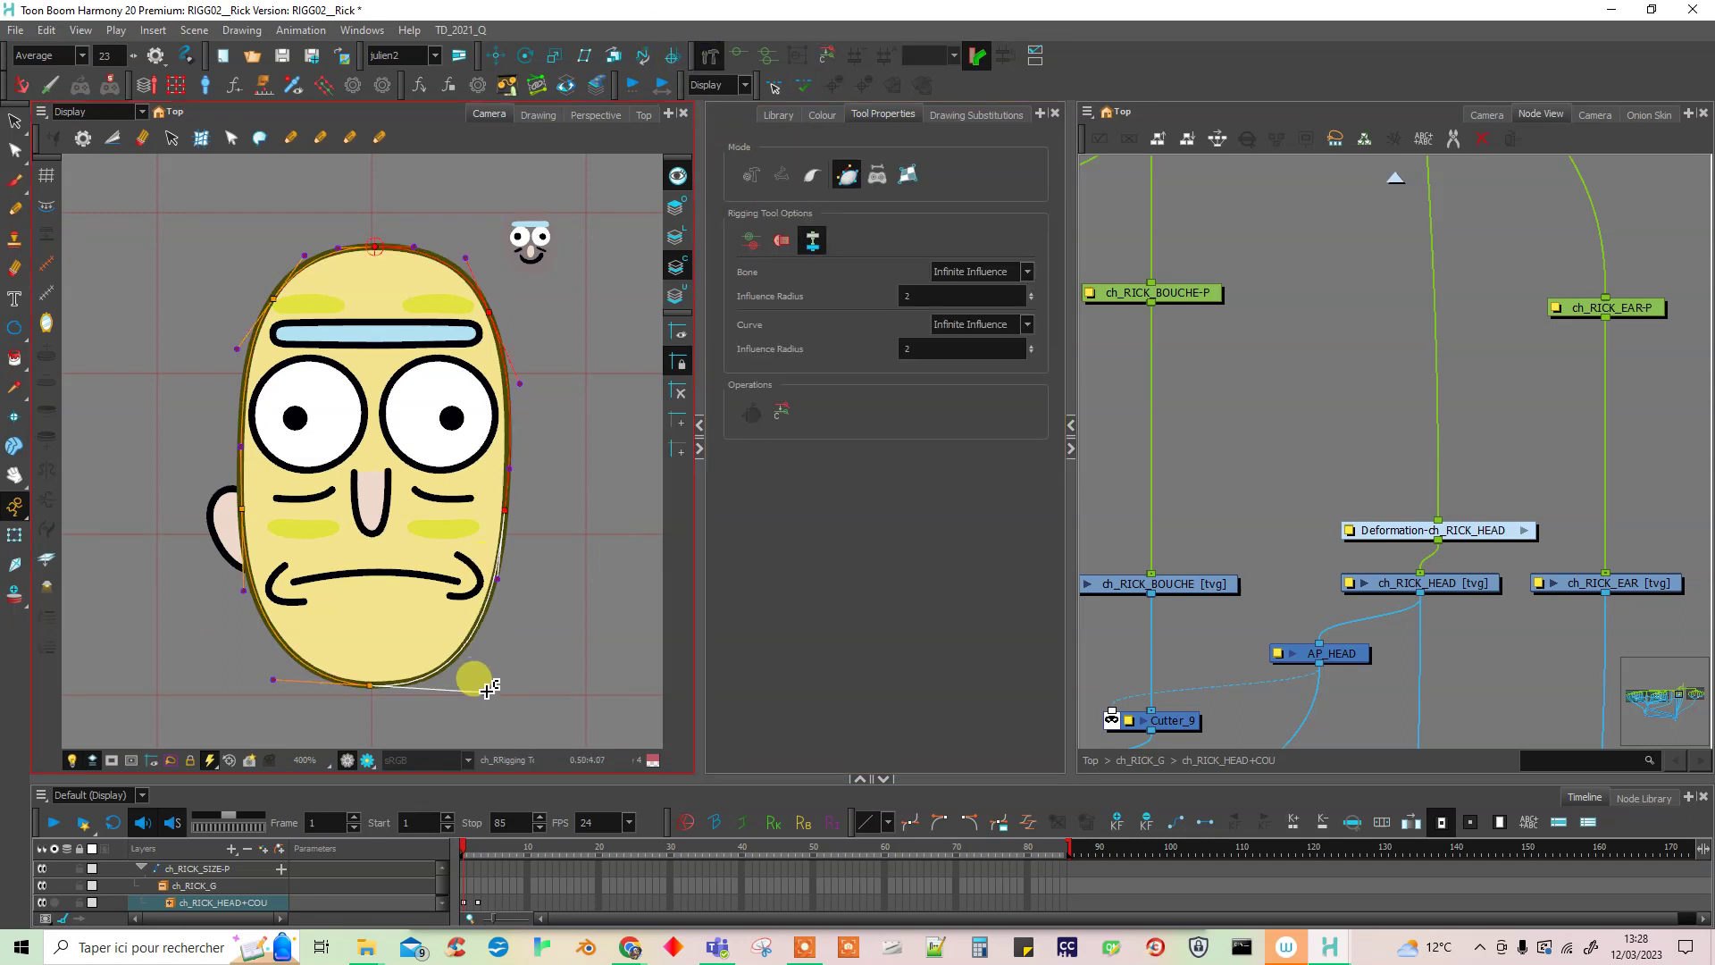
pyautogui.moveTo(483, 690); pyautogui.dragTo(483, 684)
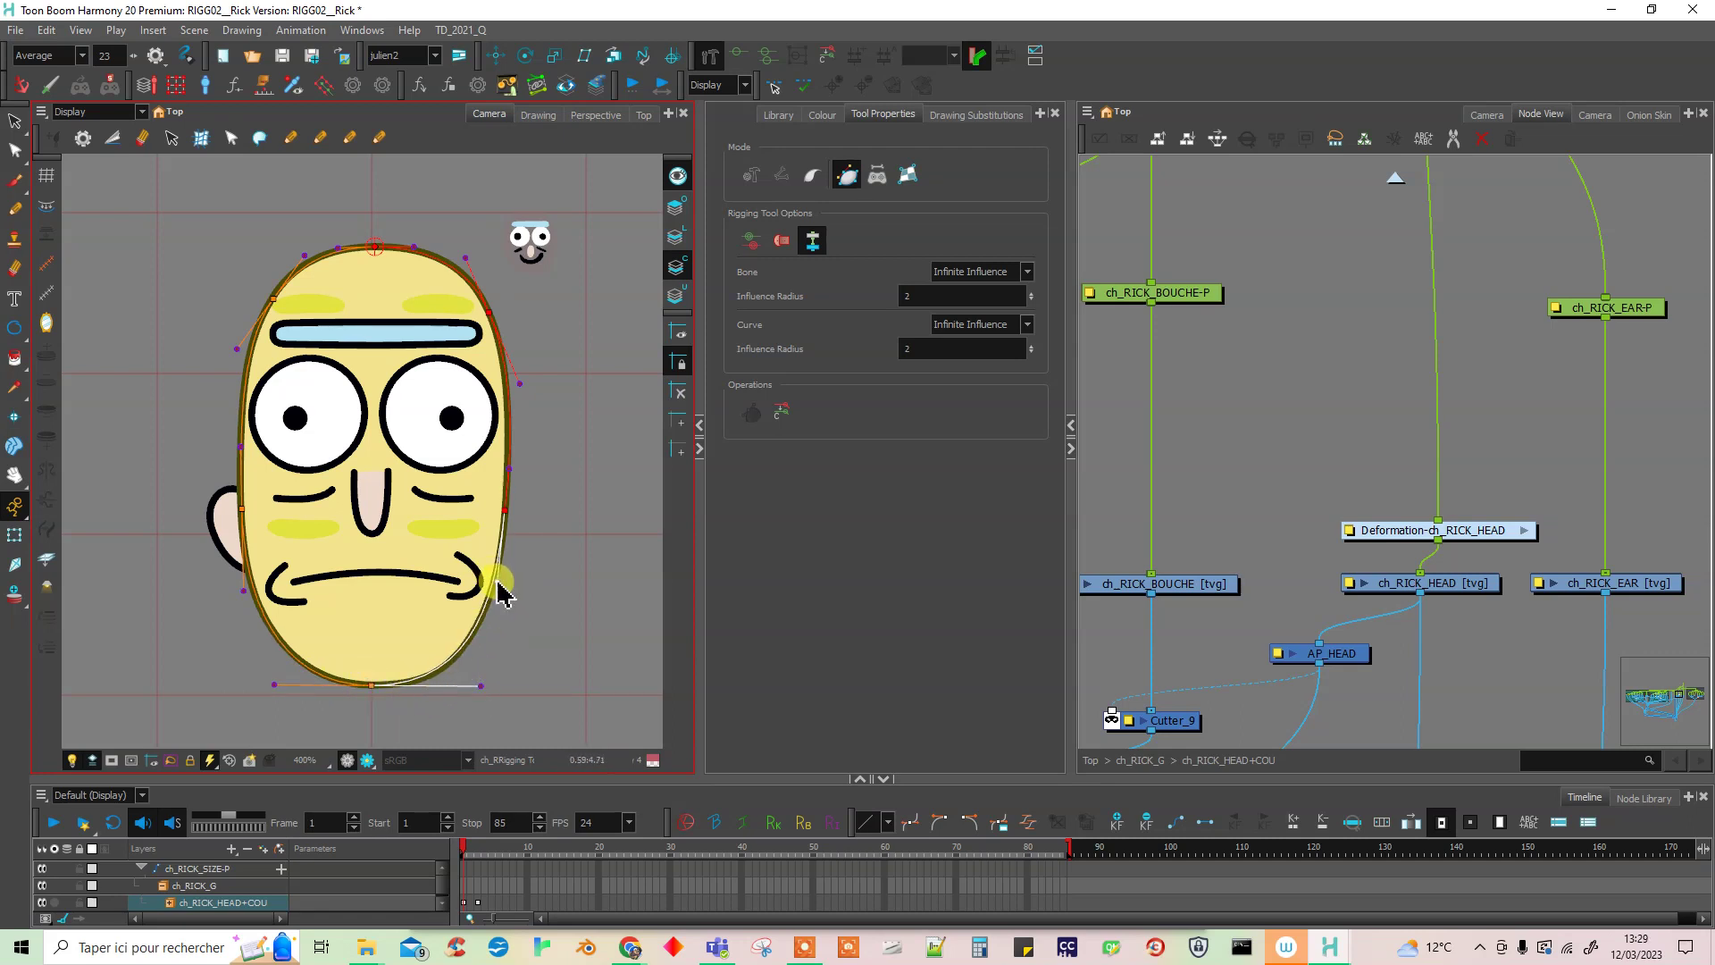
pyautogui.click(15, 535)
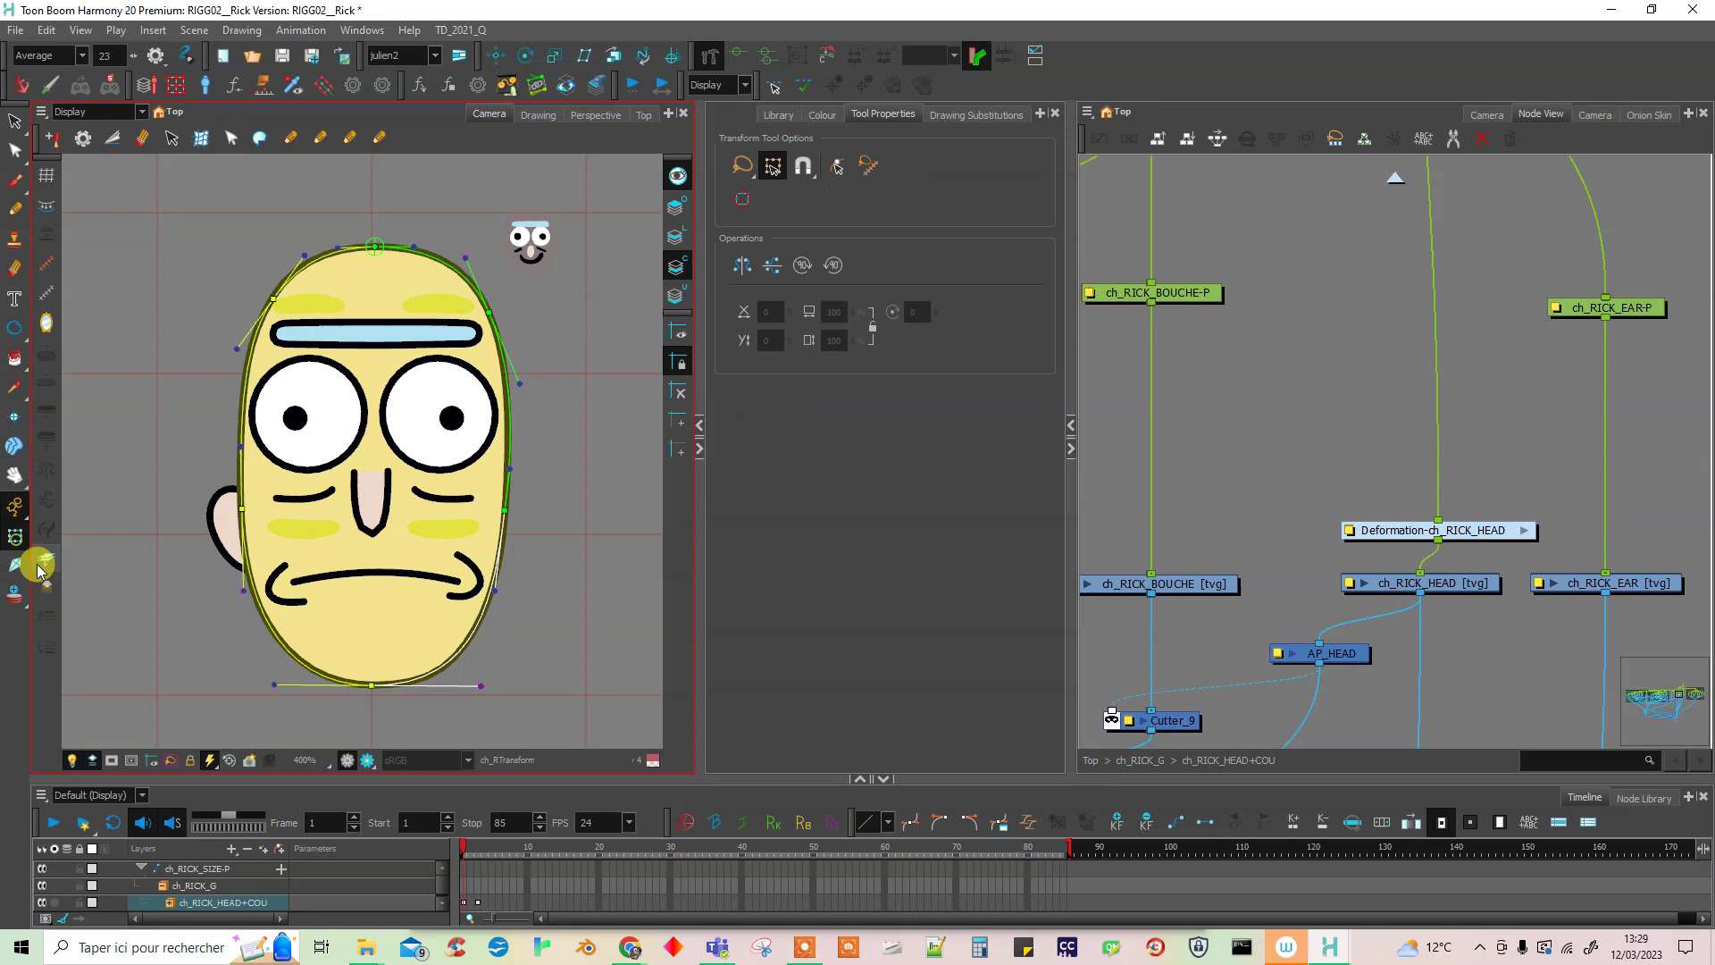
# - Save the scene and hide the head deformer's controls
pyautogui.click(1227, 470)
pyautogui.hotkey('ctrl', 's')
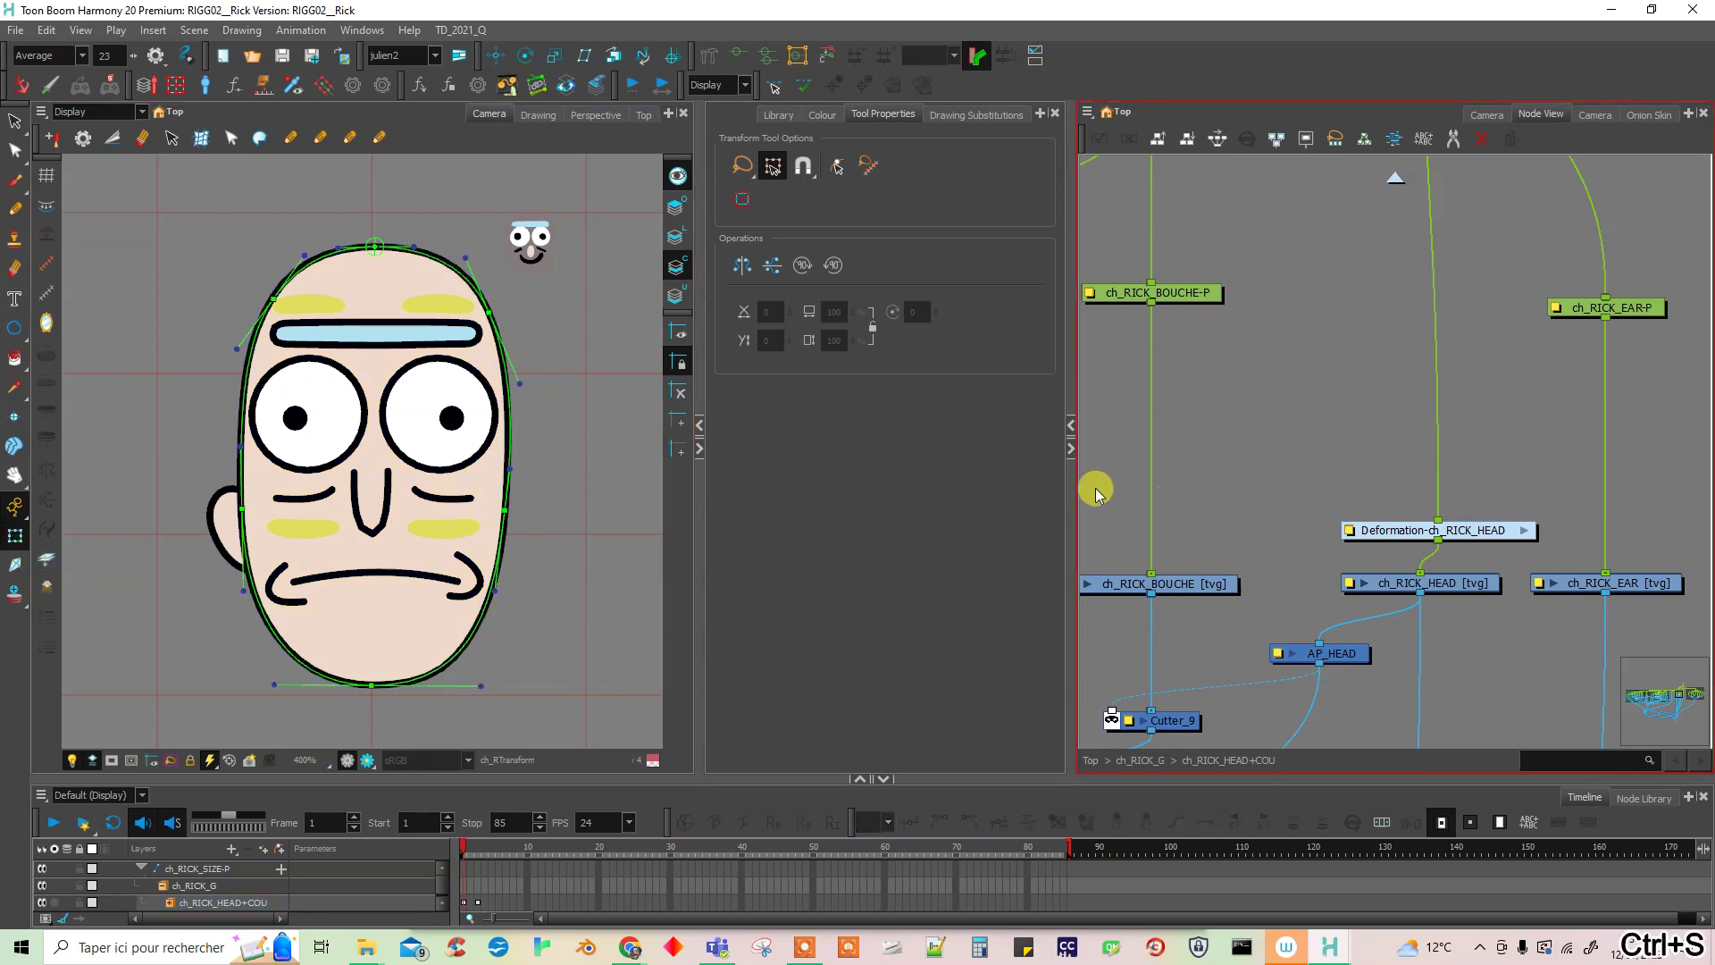
pyautogui.click(739, 55)
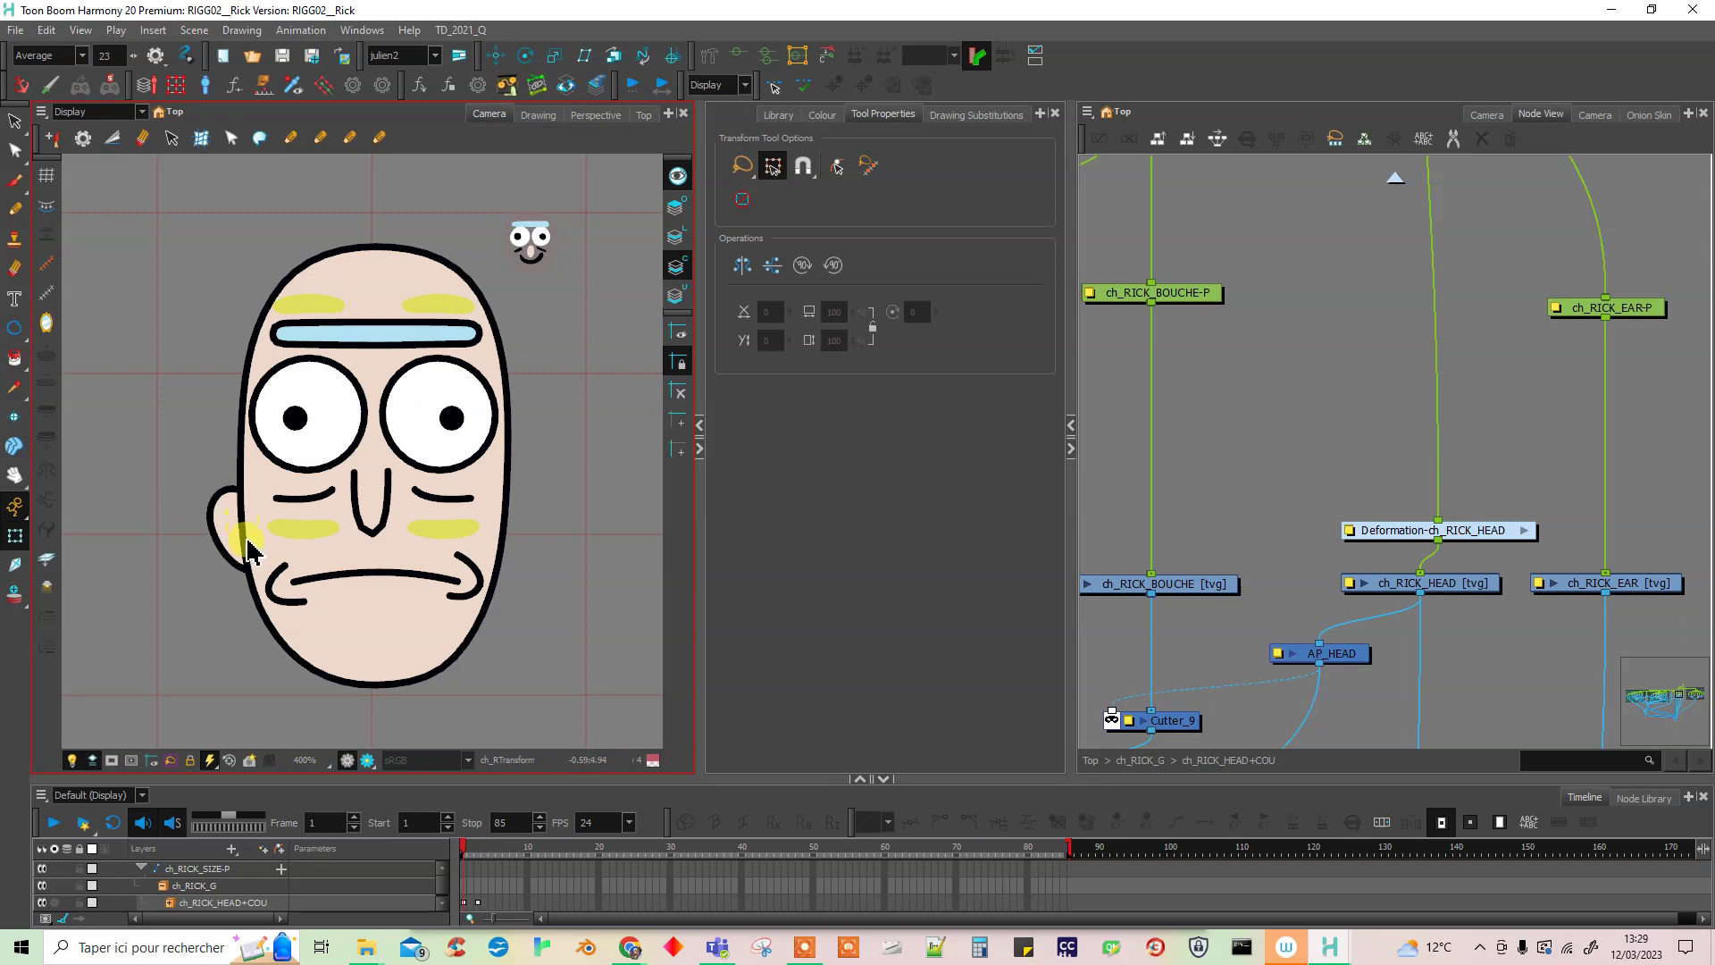
# - Leave the character's groups for the top-level node network and enable the Rick_Turn reference drawing
pyautogui.scroll(2, 246, 556)
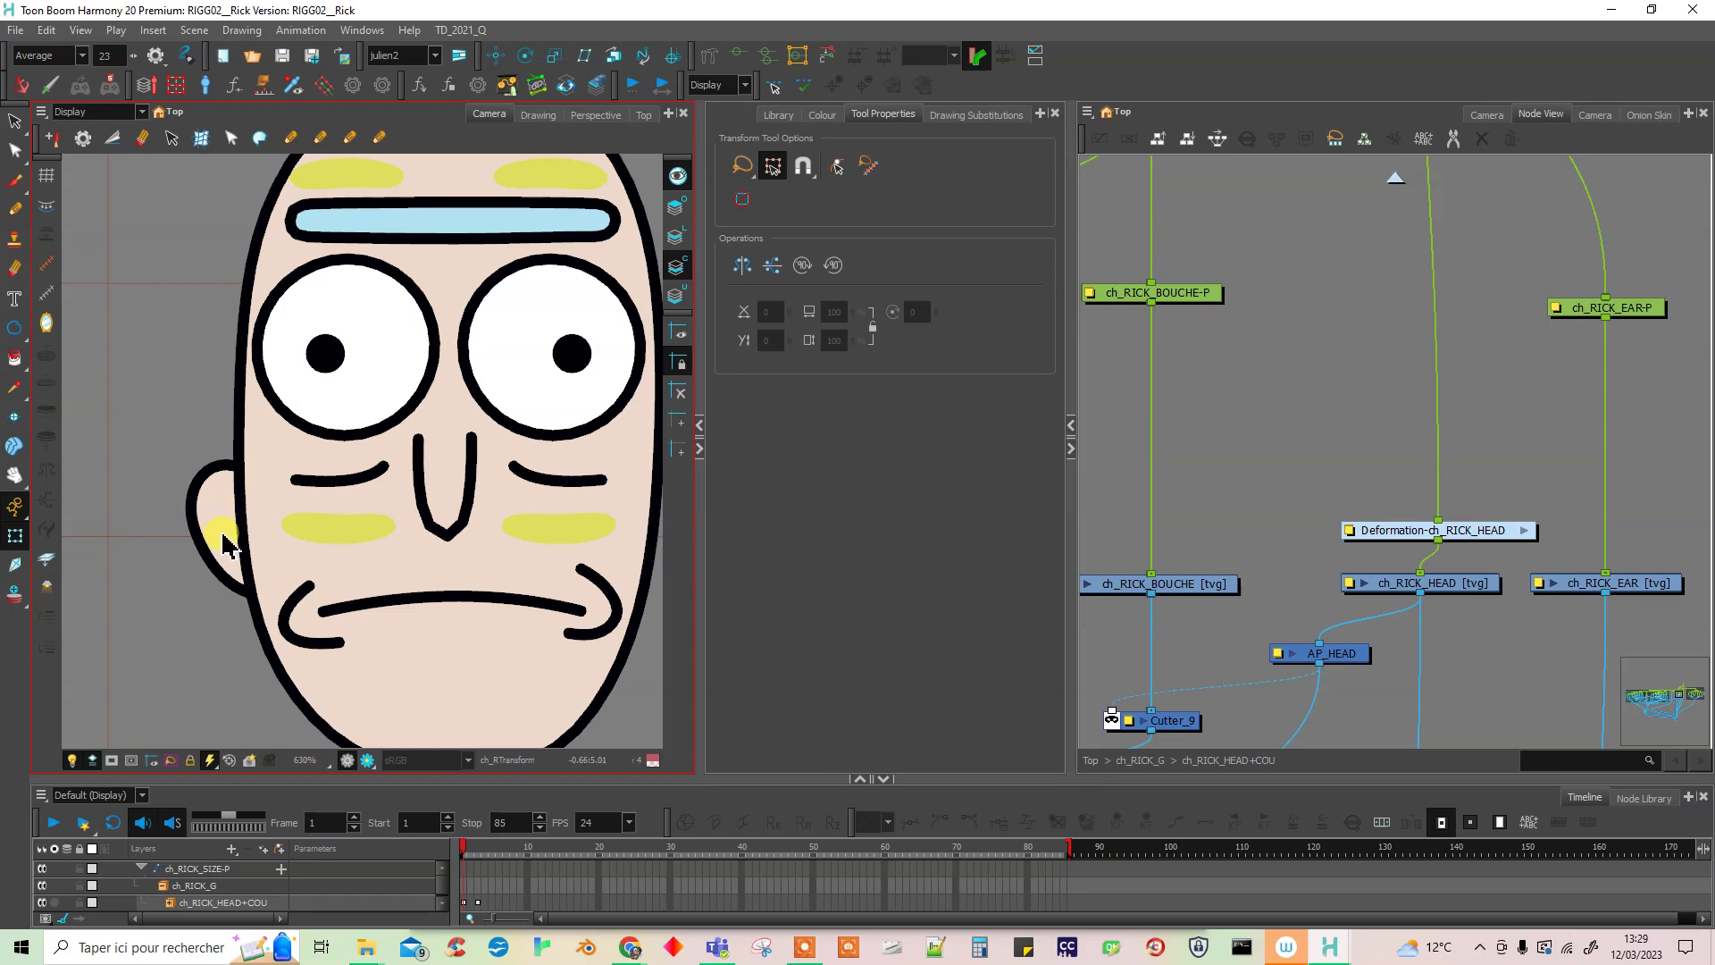
pyautogui.click(1397, 181)
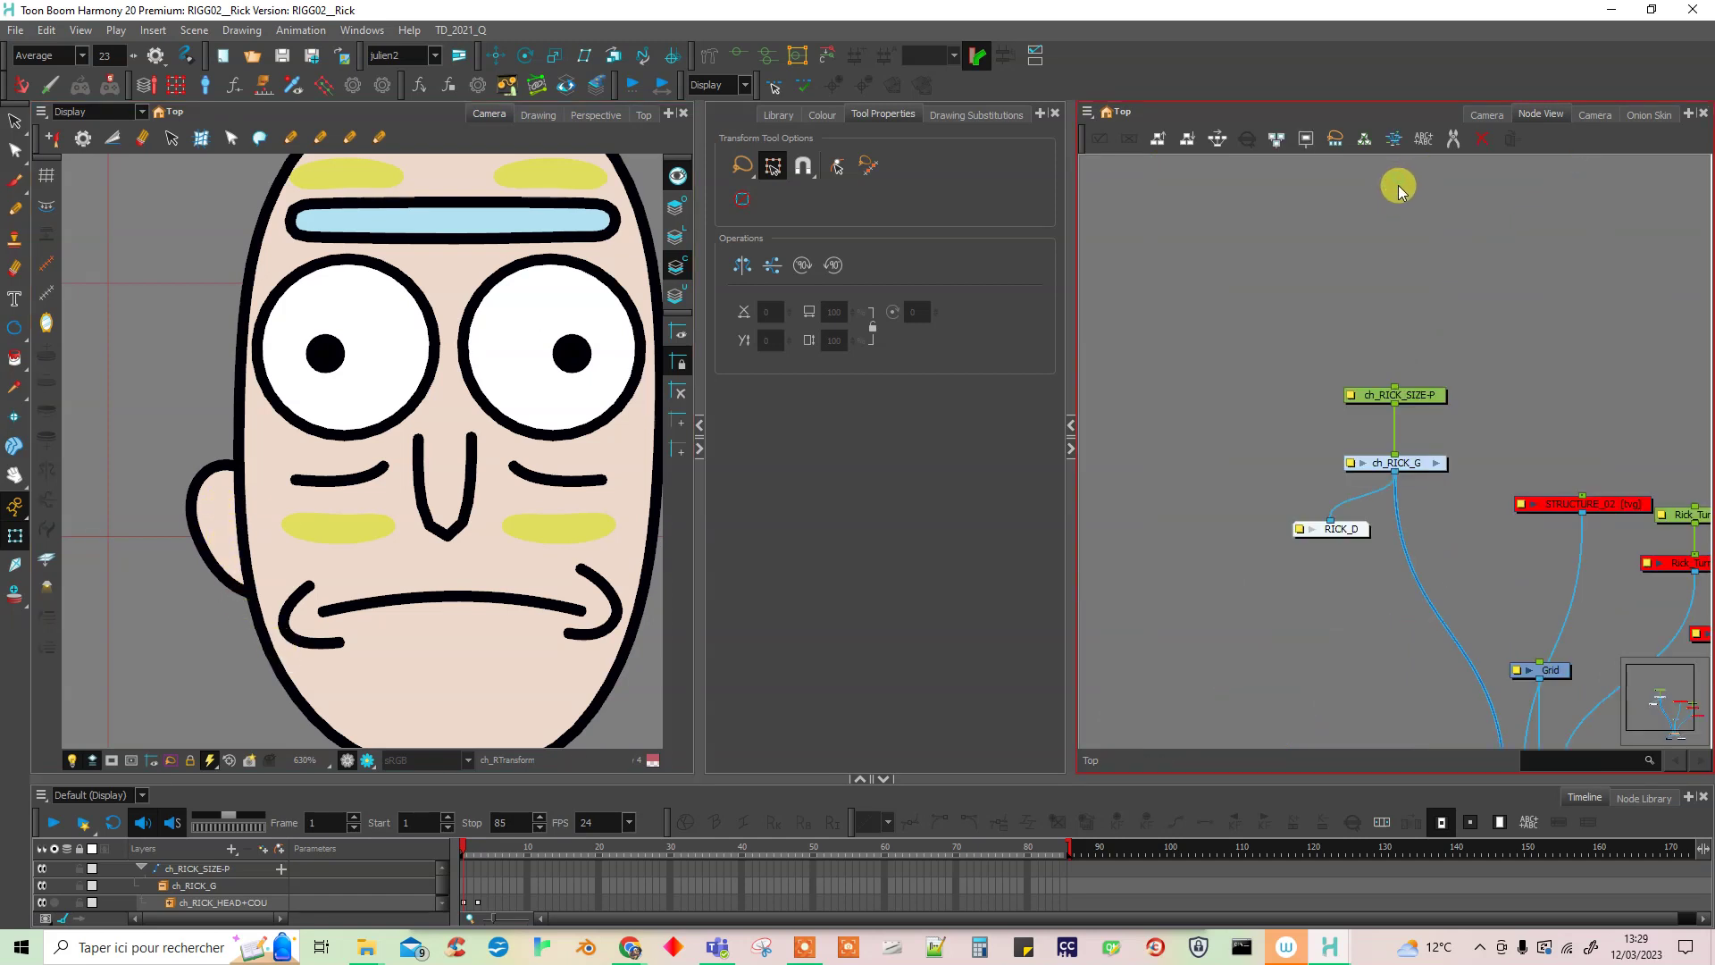
pyautogui.click(1434, 464)
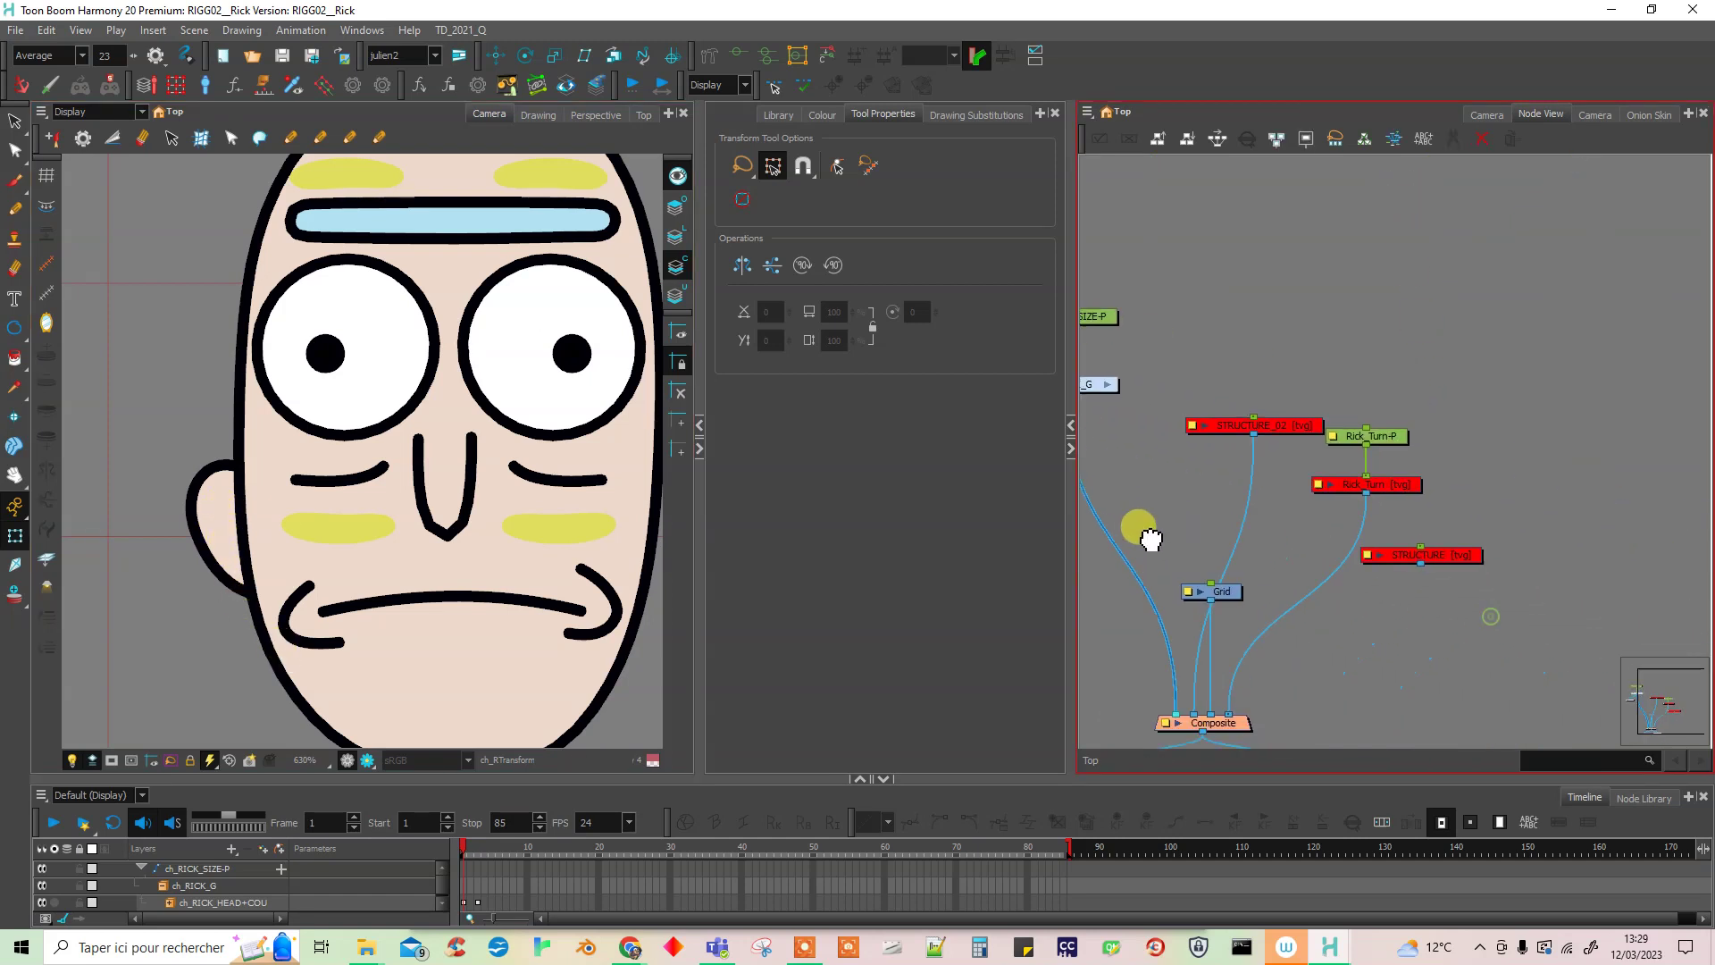
pyautogui.click(1345, 474)
pyautogui.press('d')
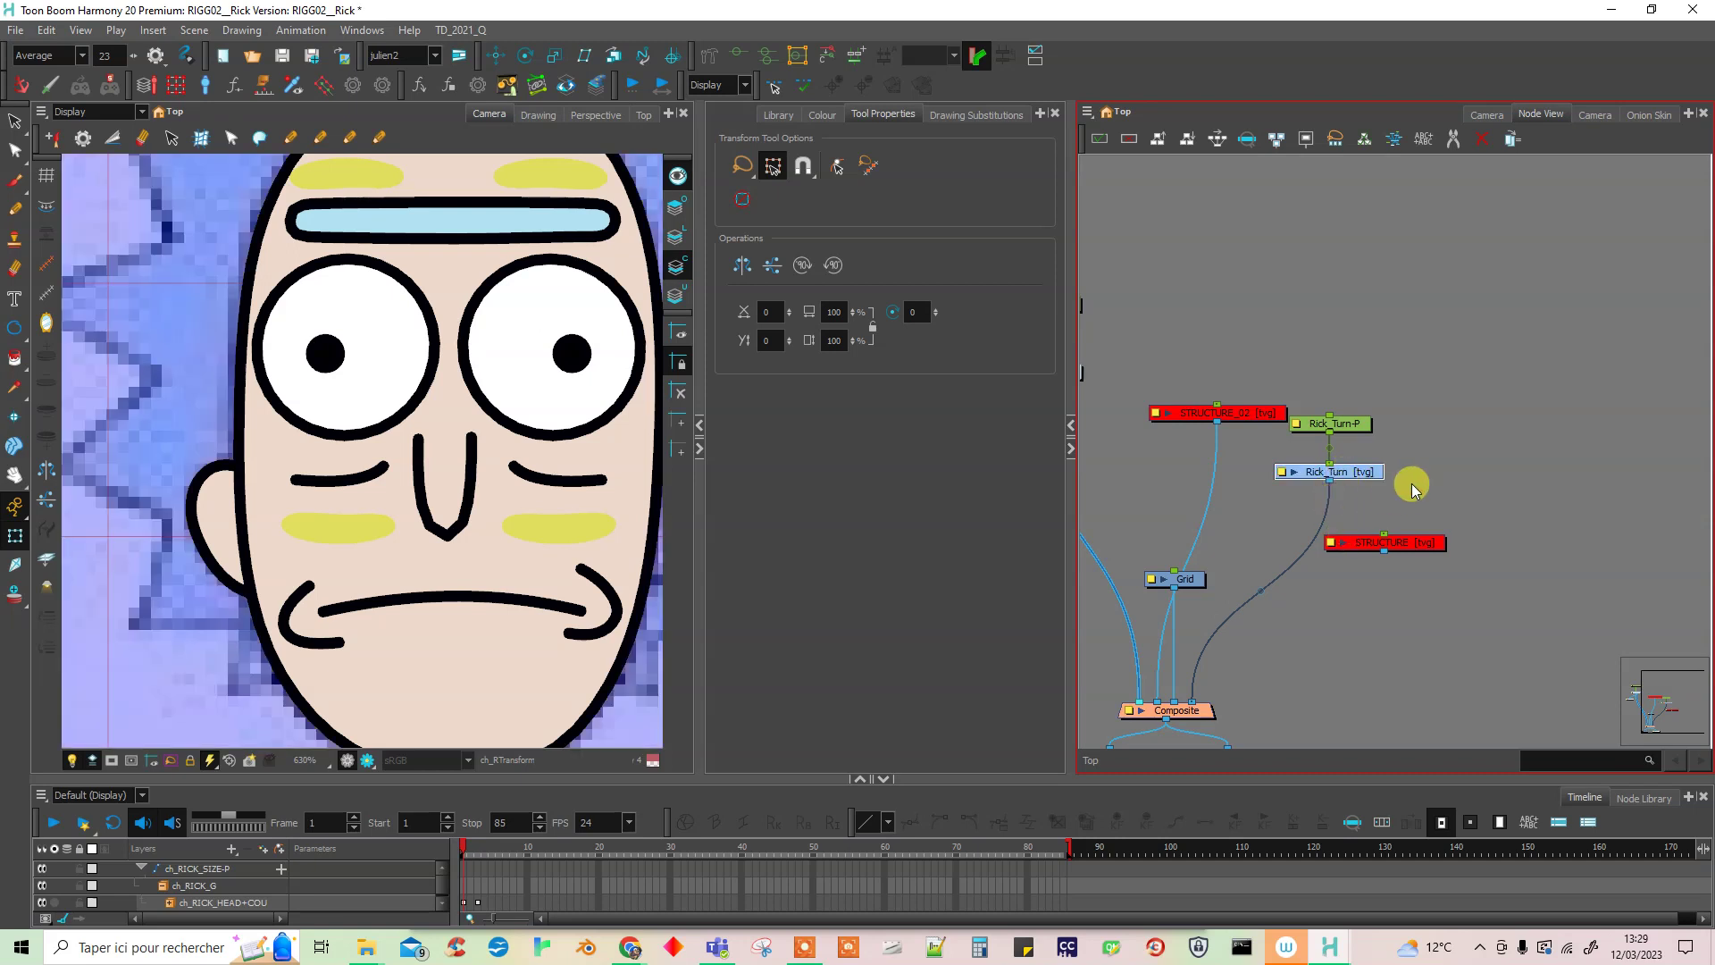
# - Disable the head and ear drawings to expose the ear on the reference image underneath
pyautogui.click(242, 458)
pyautogui.click(229, 524)
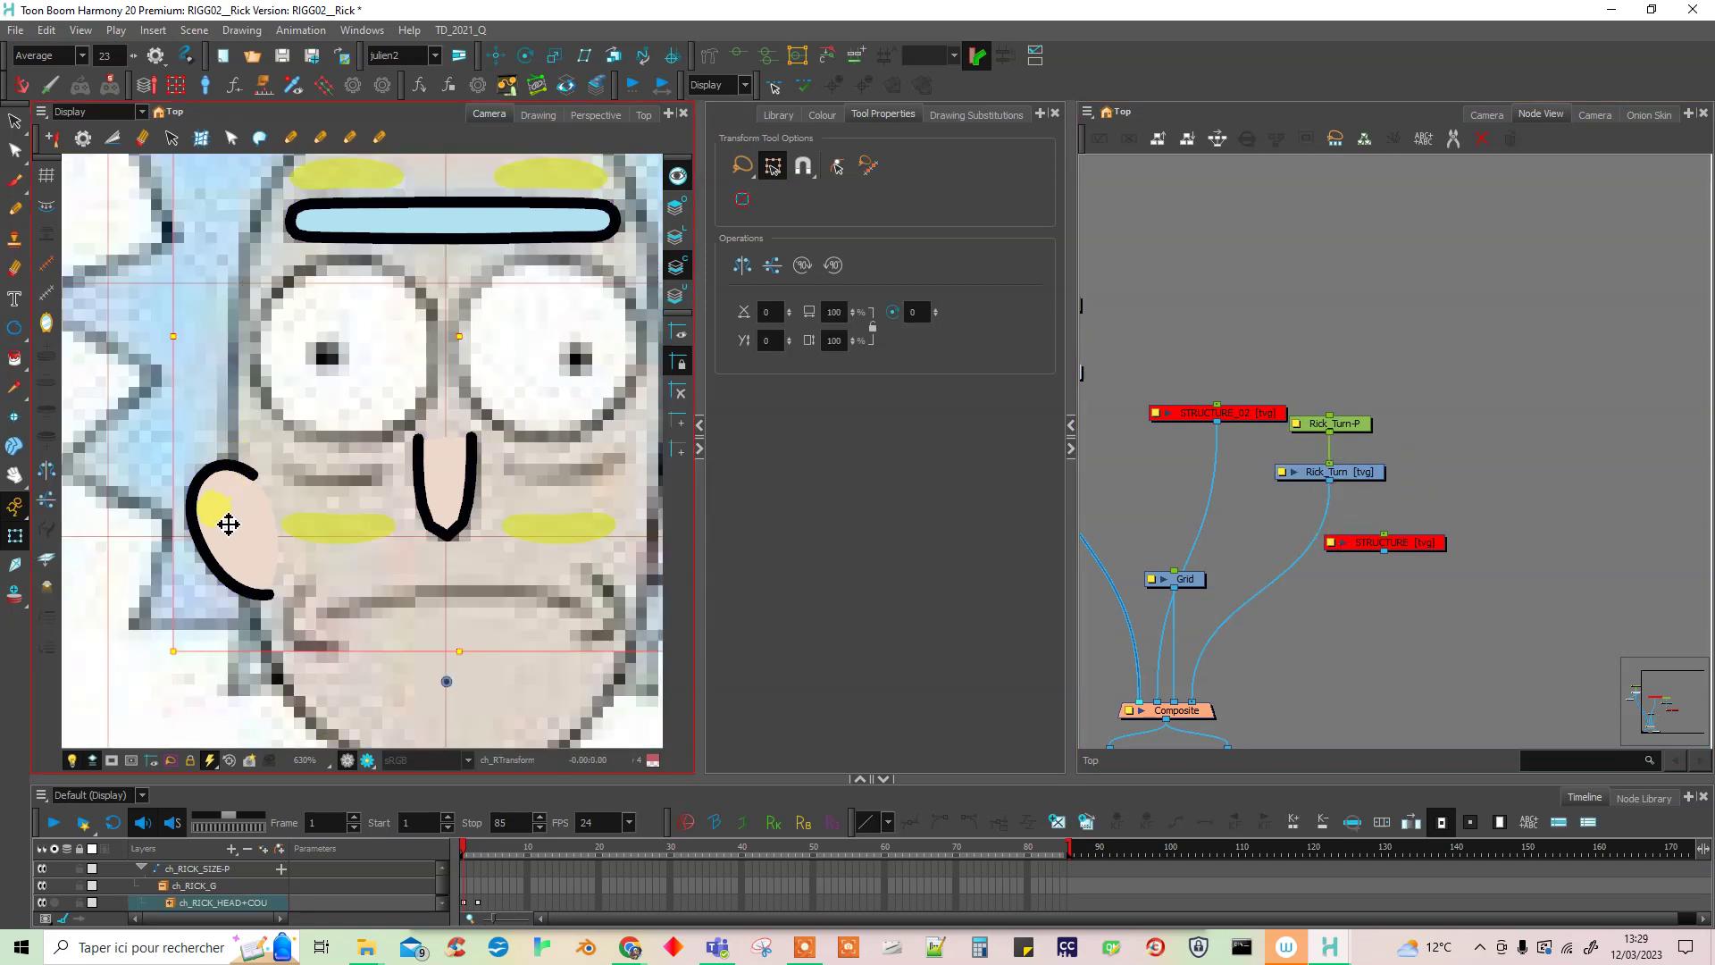
pyautogui.click(1177, 349)
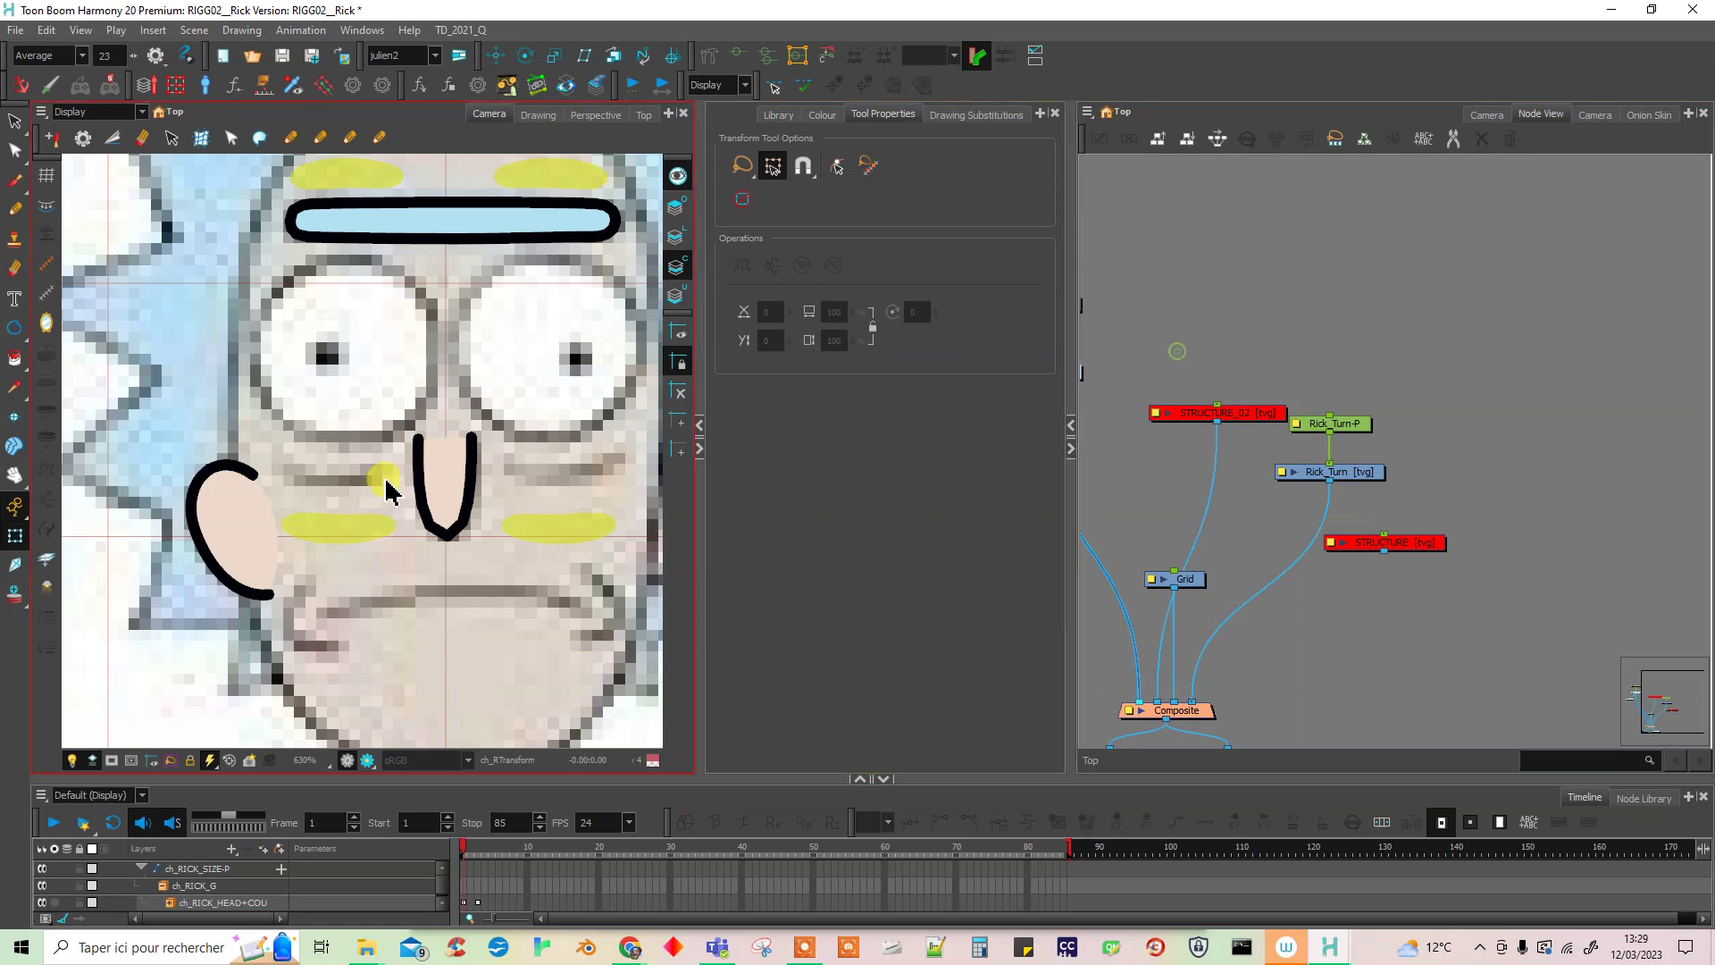
pyautogui.click(246, 523)
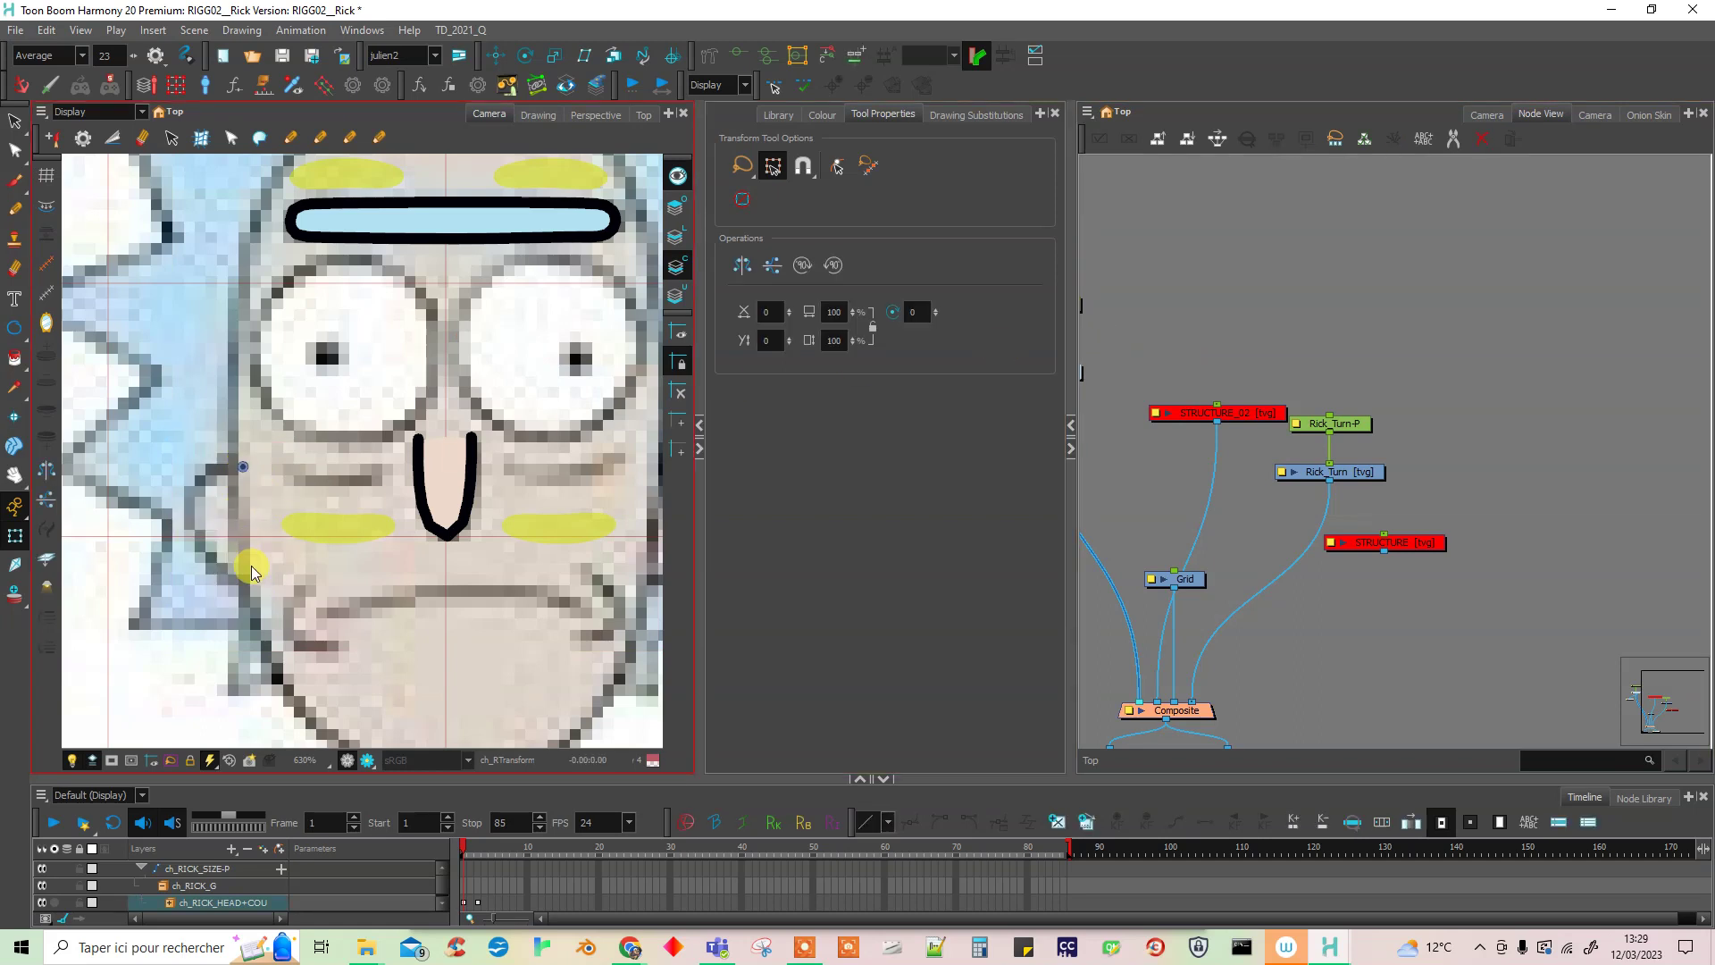
pyautogui.moveTo(476, 645)
pyautogui.mouseDown()
pyautogui.moveTo(238, 620)
pyautogui.moveTo(513, 624)
pyautogui.mouseUp()
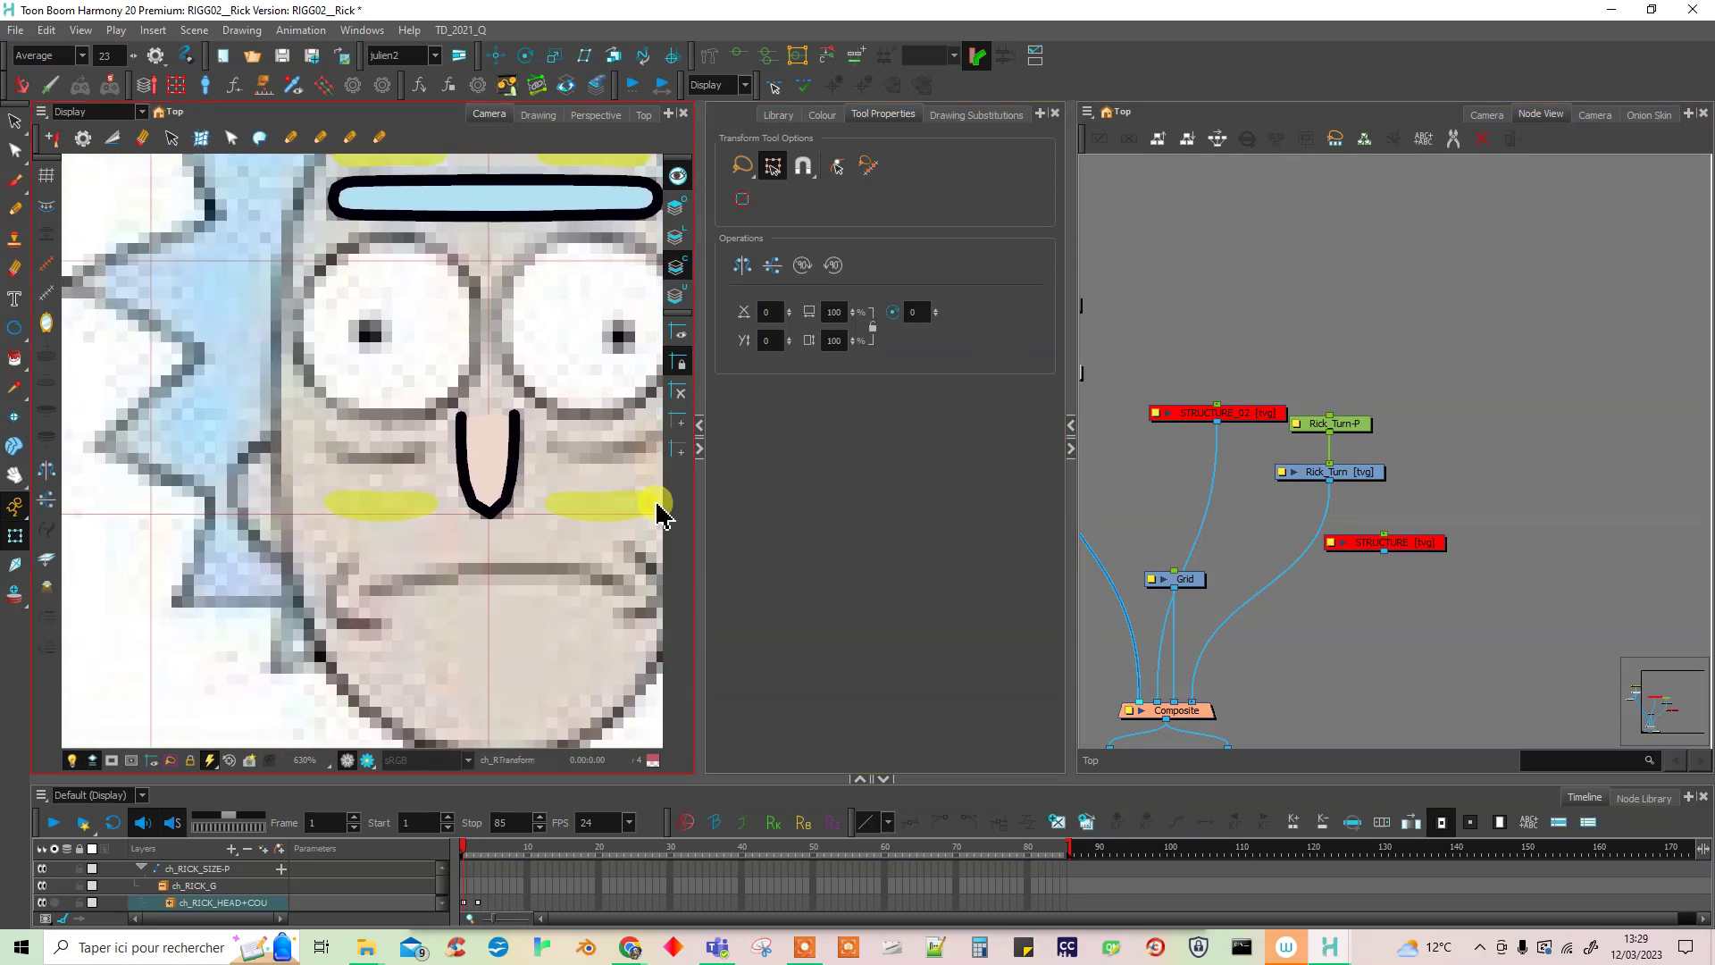
# - Disable the Rick_Turn reference drawing in the top-level node network
pyautogui.click(1386, 543)
pyautogui.click(1359, 473)
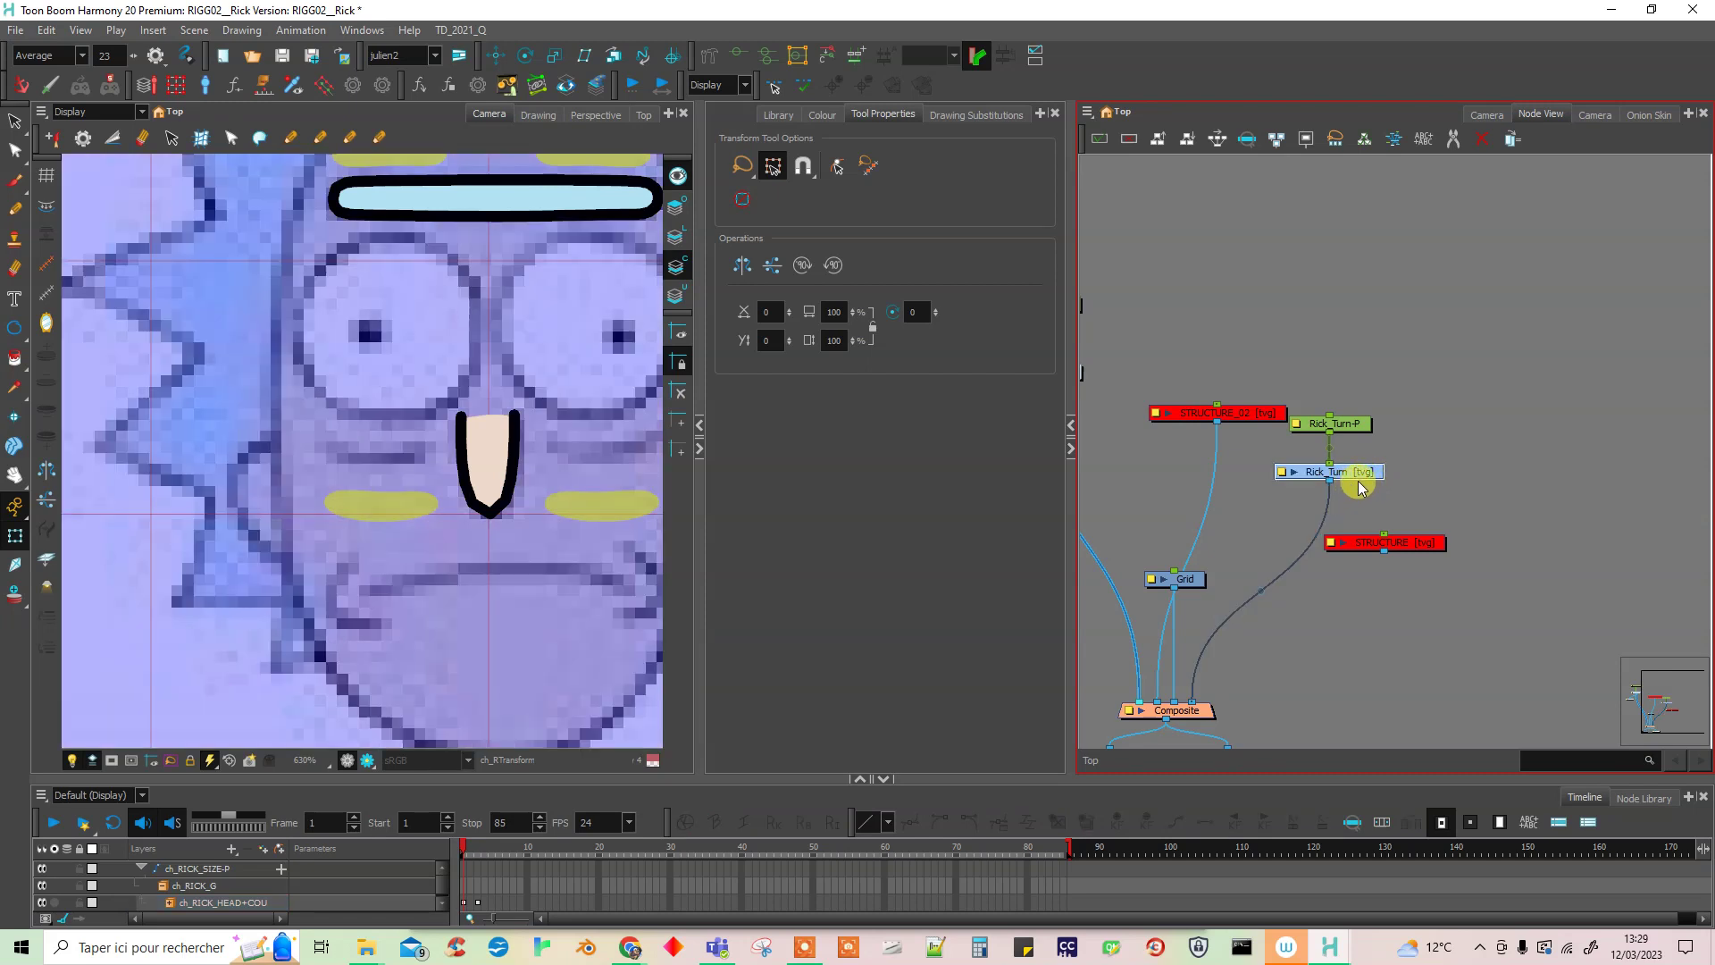
pyautogui.press('d')
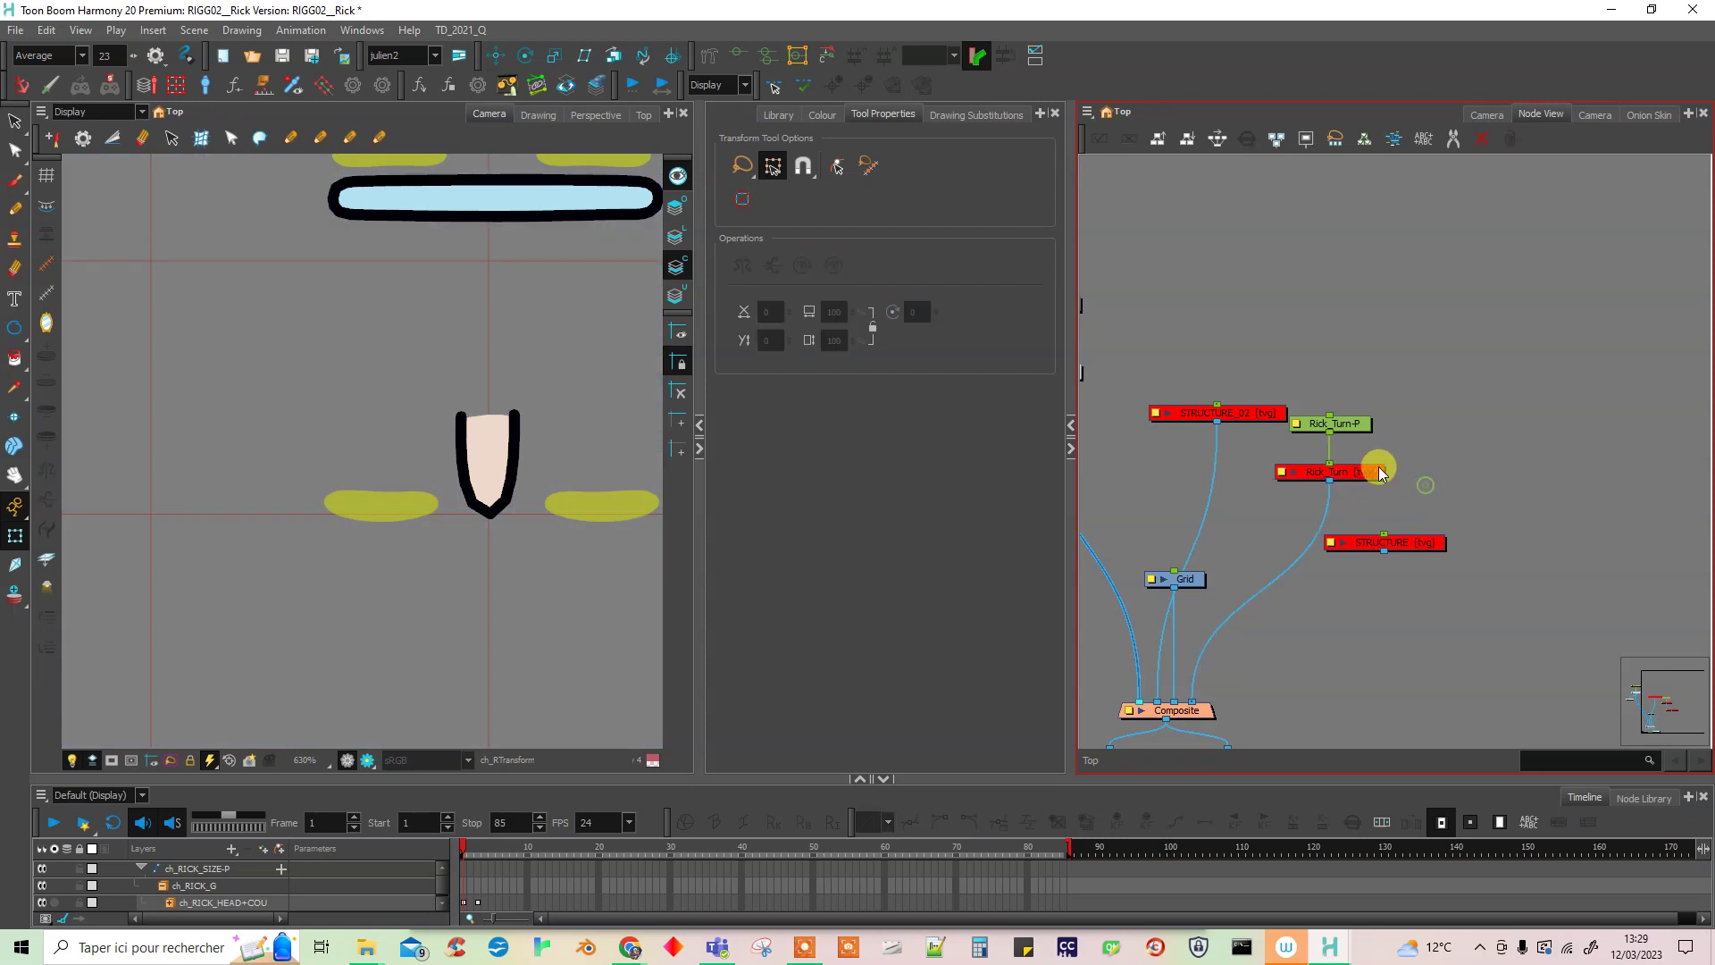
# - Locate the disabled drawings inside the ch_RICK_HEAD+COU group via the nose, and re-enable the head, ear and adjacent drawings
pyautogui.click(494, 462)
pyautogui.press('o')
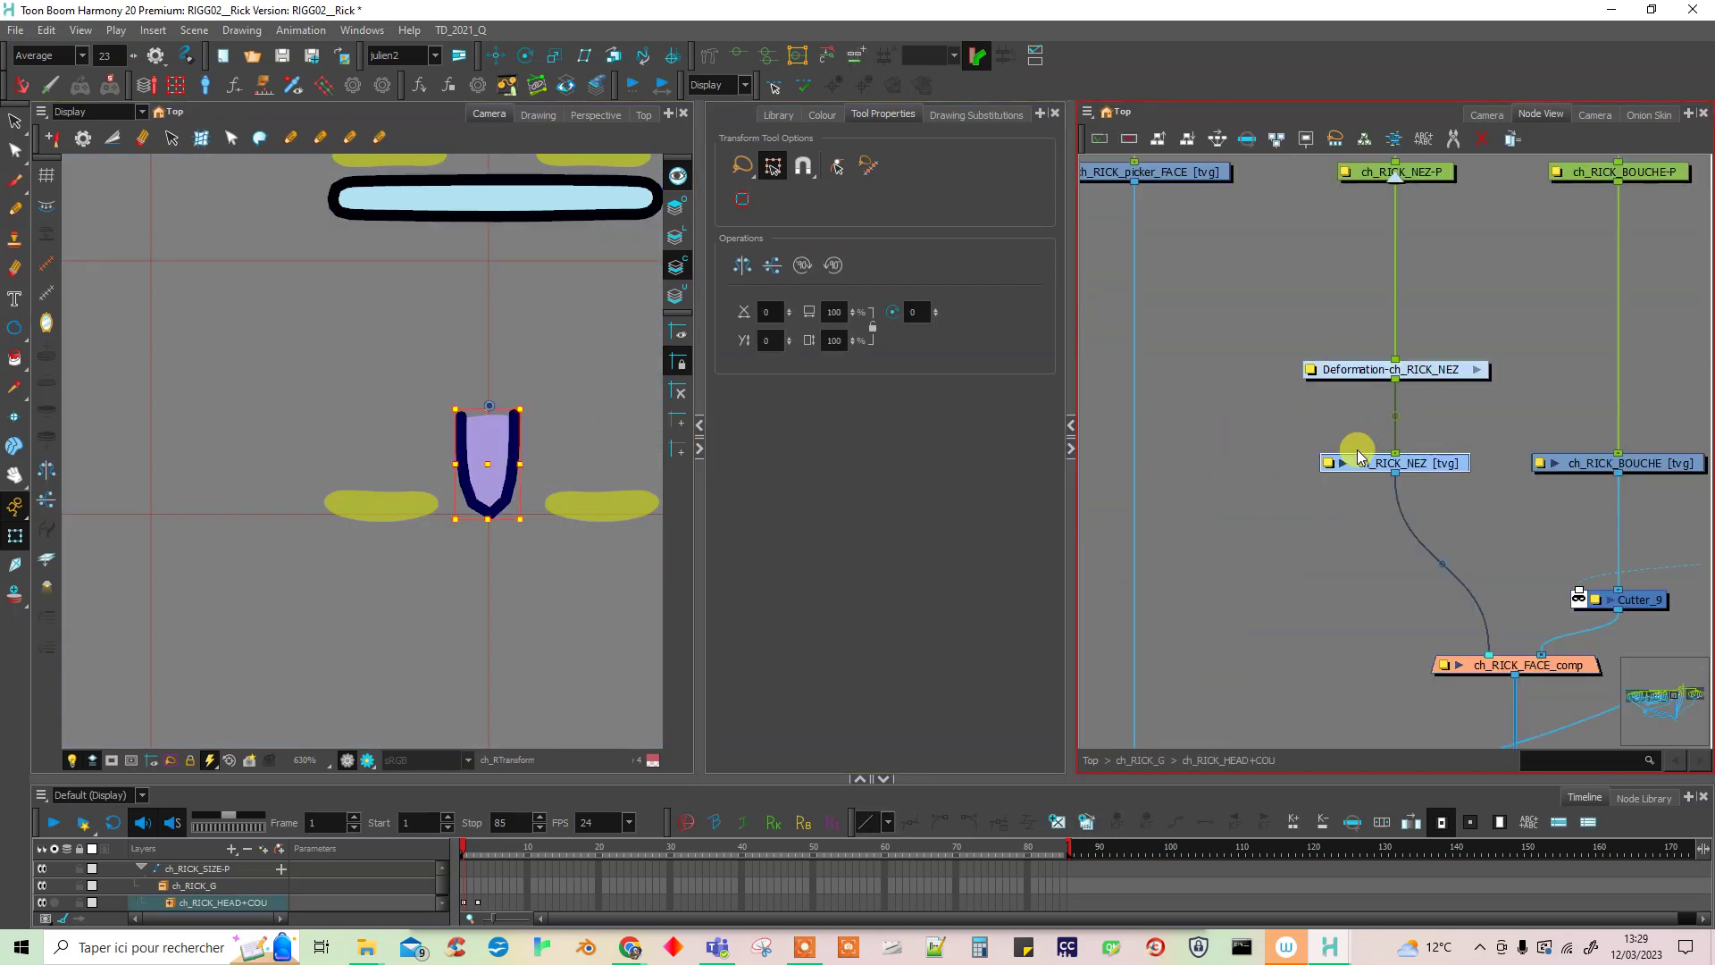
pyautogui.scroll(-3, 1298, 515)
pyautogui.moveTo(1567, 553); pyautogui.dragTo(1426, 566)
pyautogui.click(1570, 515)
pyautogui.click(1383, 536)
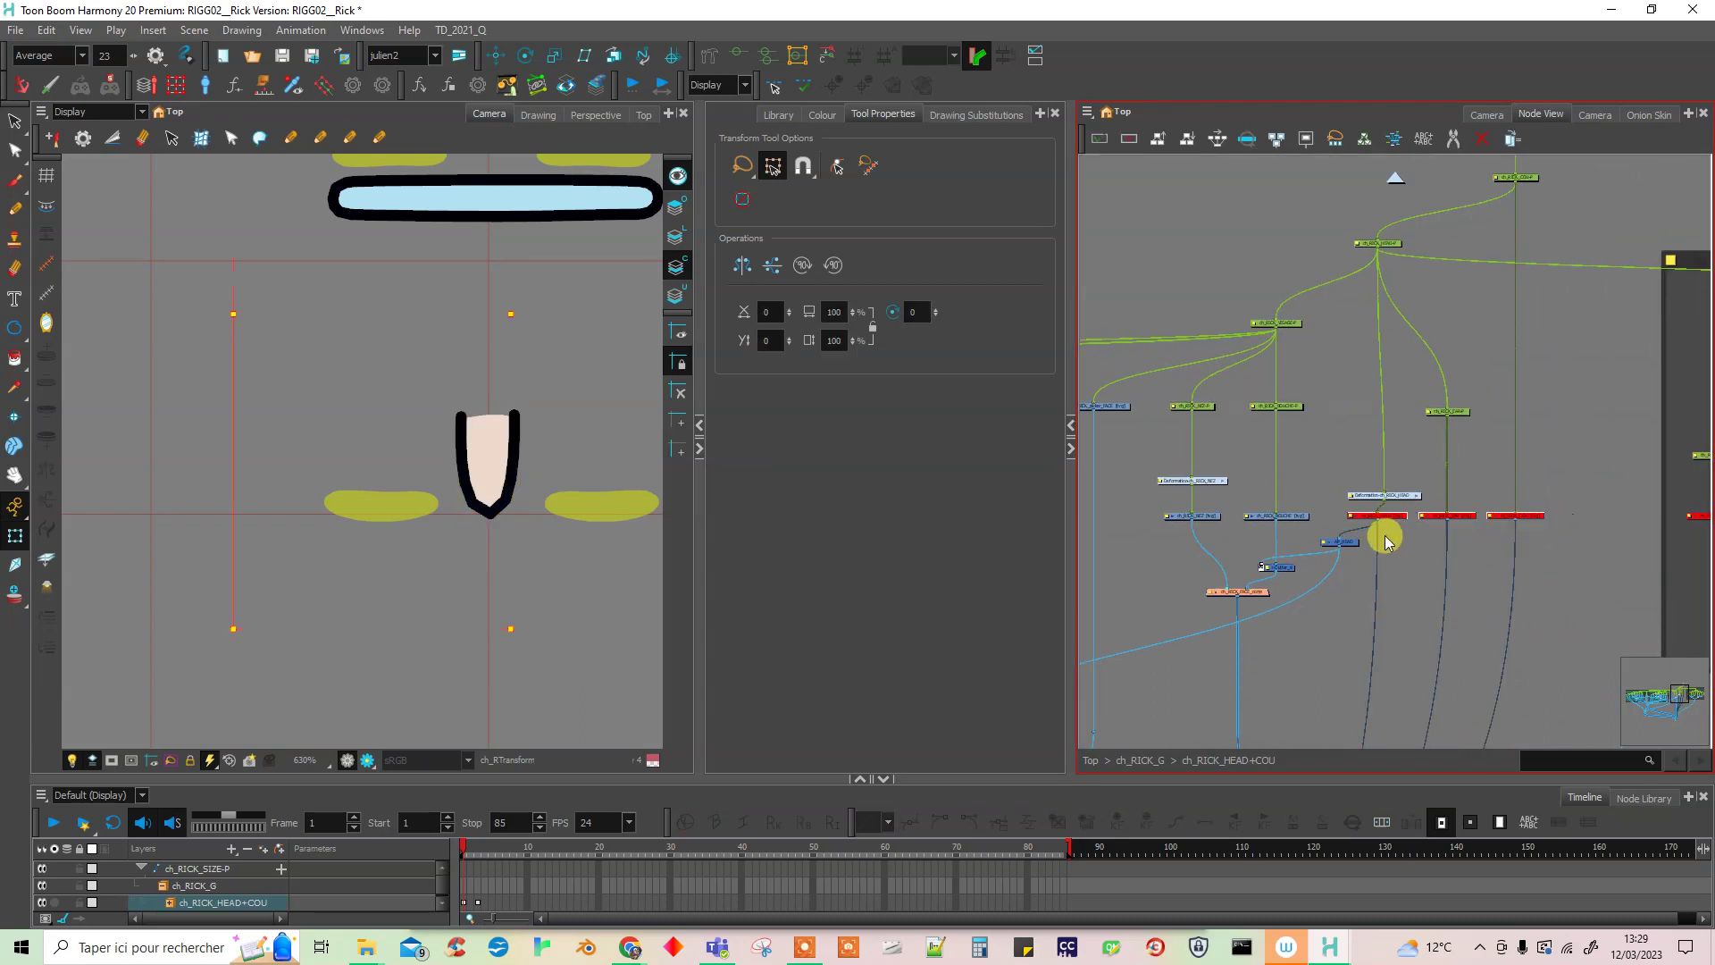
pyautogui.press('a')
# - Move the head's deformation node slightly to line it up directly above the ch_RICK_HEAD drawing
pyautogui.click(1402, 590)
pyautogui.moveTo(1402, 495); pyautogui.dragTo(1394, 487)
pyautogui.click(1379, 580)
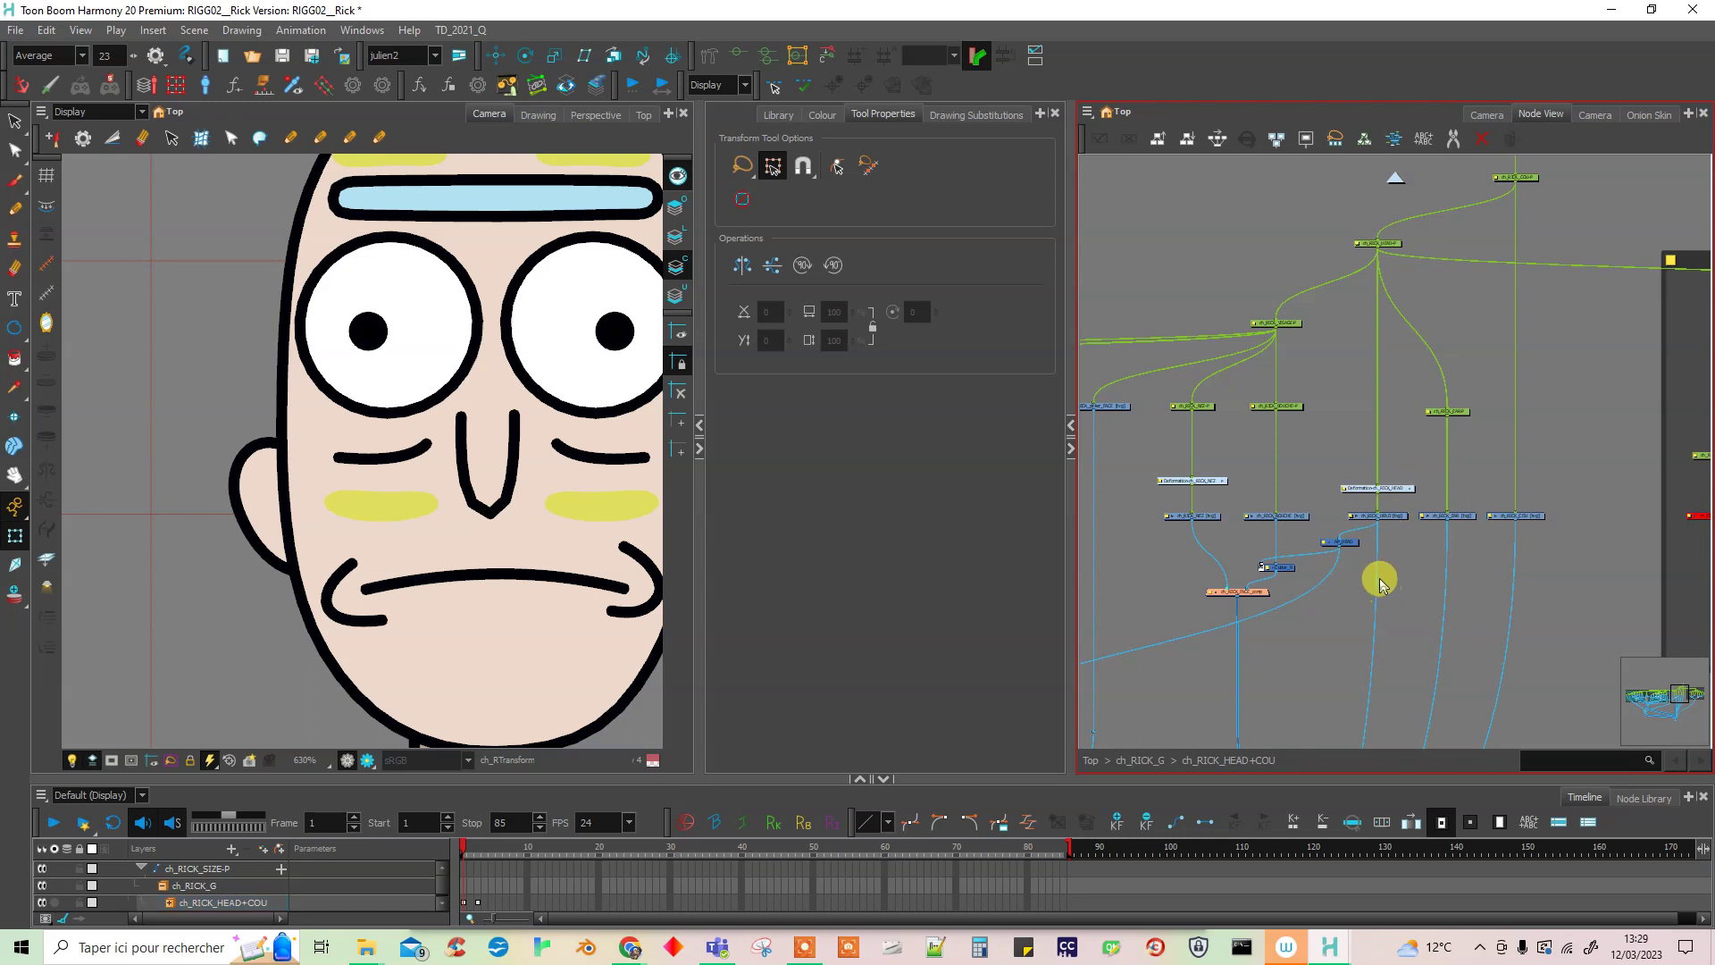
pyautogui.scroll(1, 384, 515)
pyautogui.scroll(-1, 369, 531)
pyautogui.scroll(-1, 357, 547)
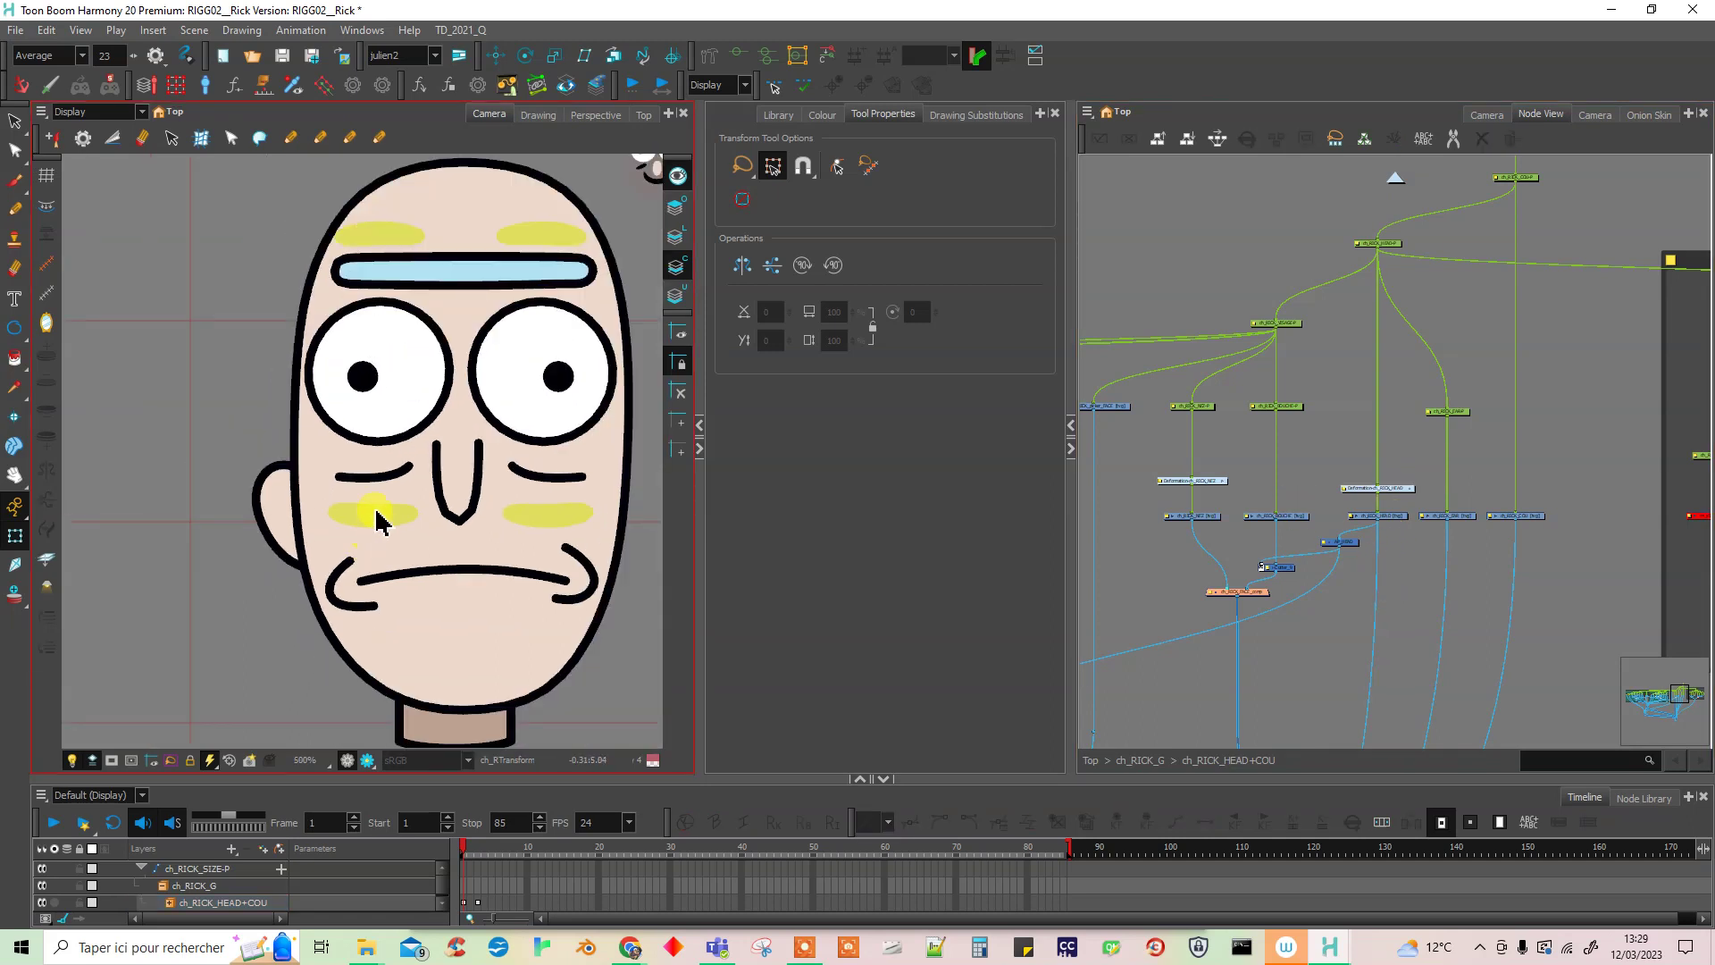
# - Try the ear in front of the head by nudging its depth, return it behind, and inspect where they overlap
pyautogui.moveTo(419, 603); pyautogui.dragTo(375, 585)
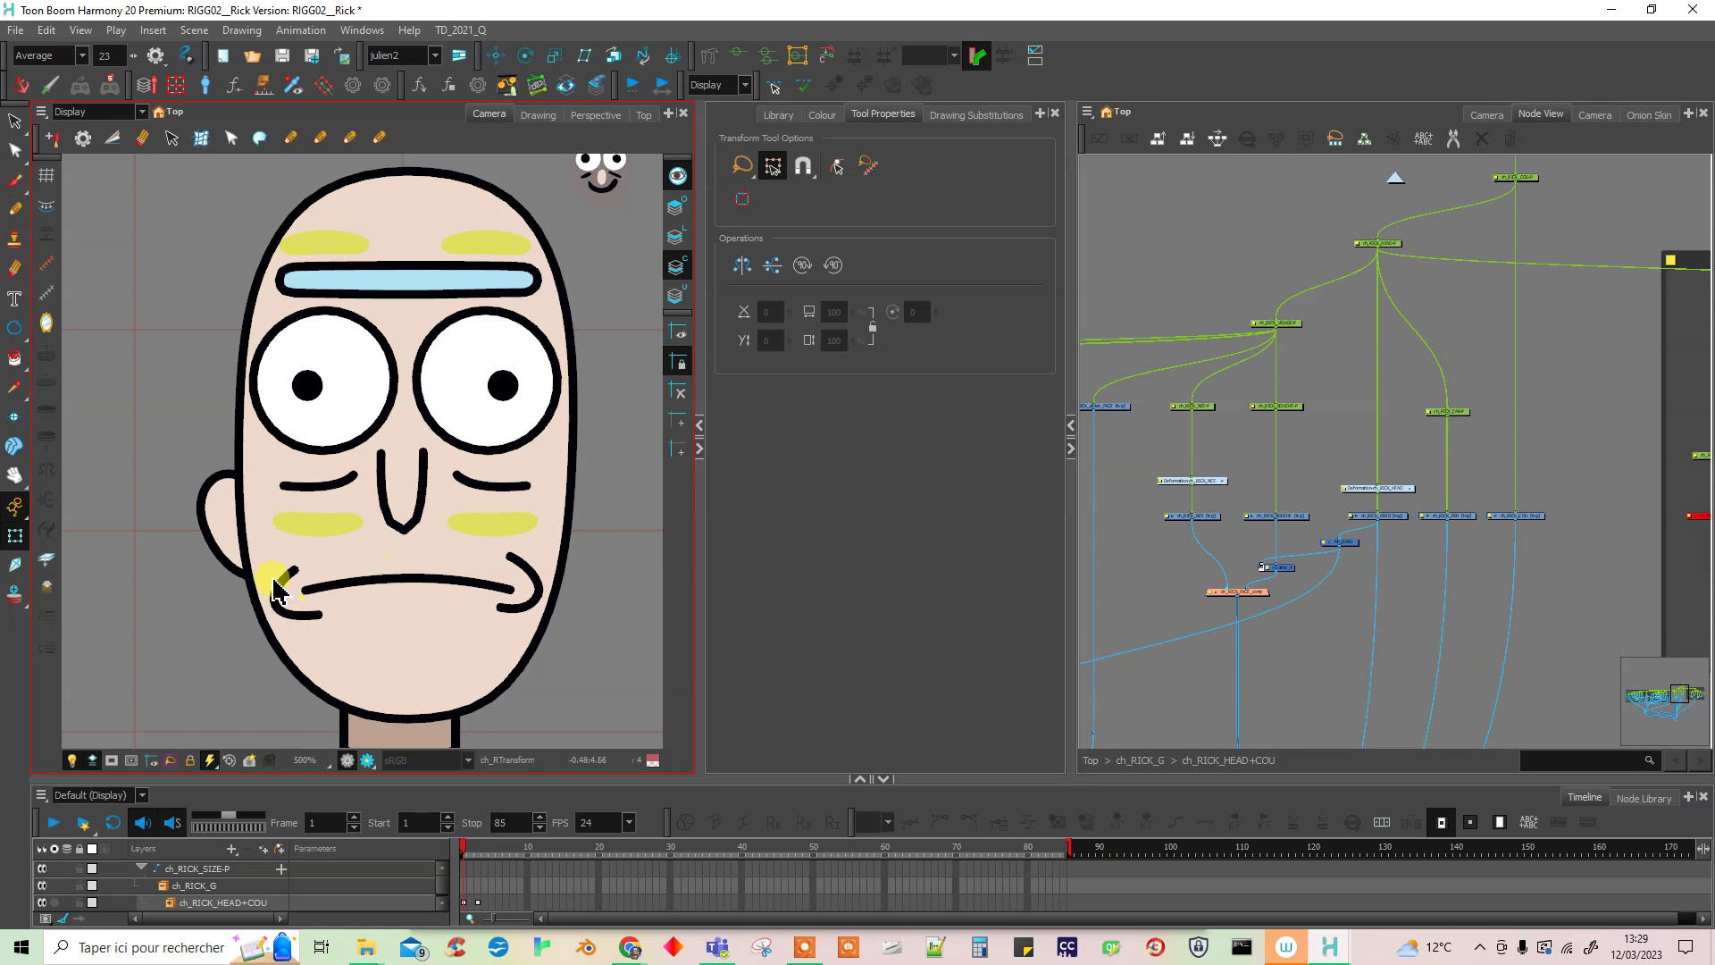
pyautogui.click(225, 534)
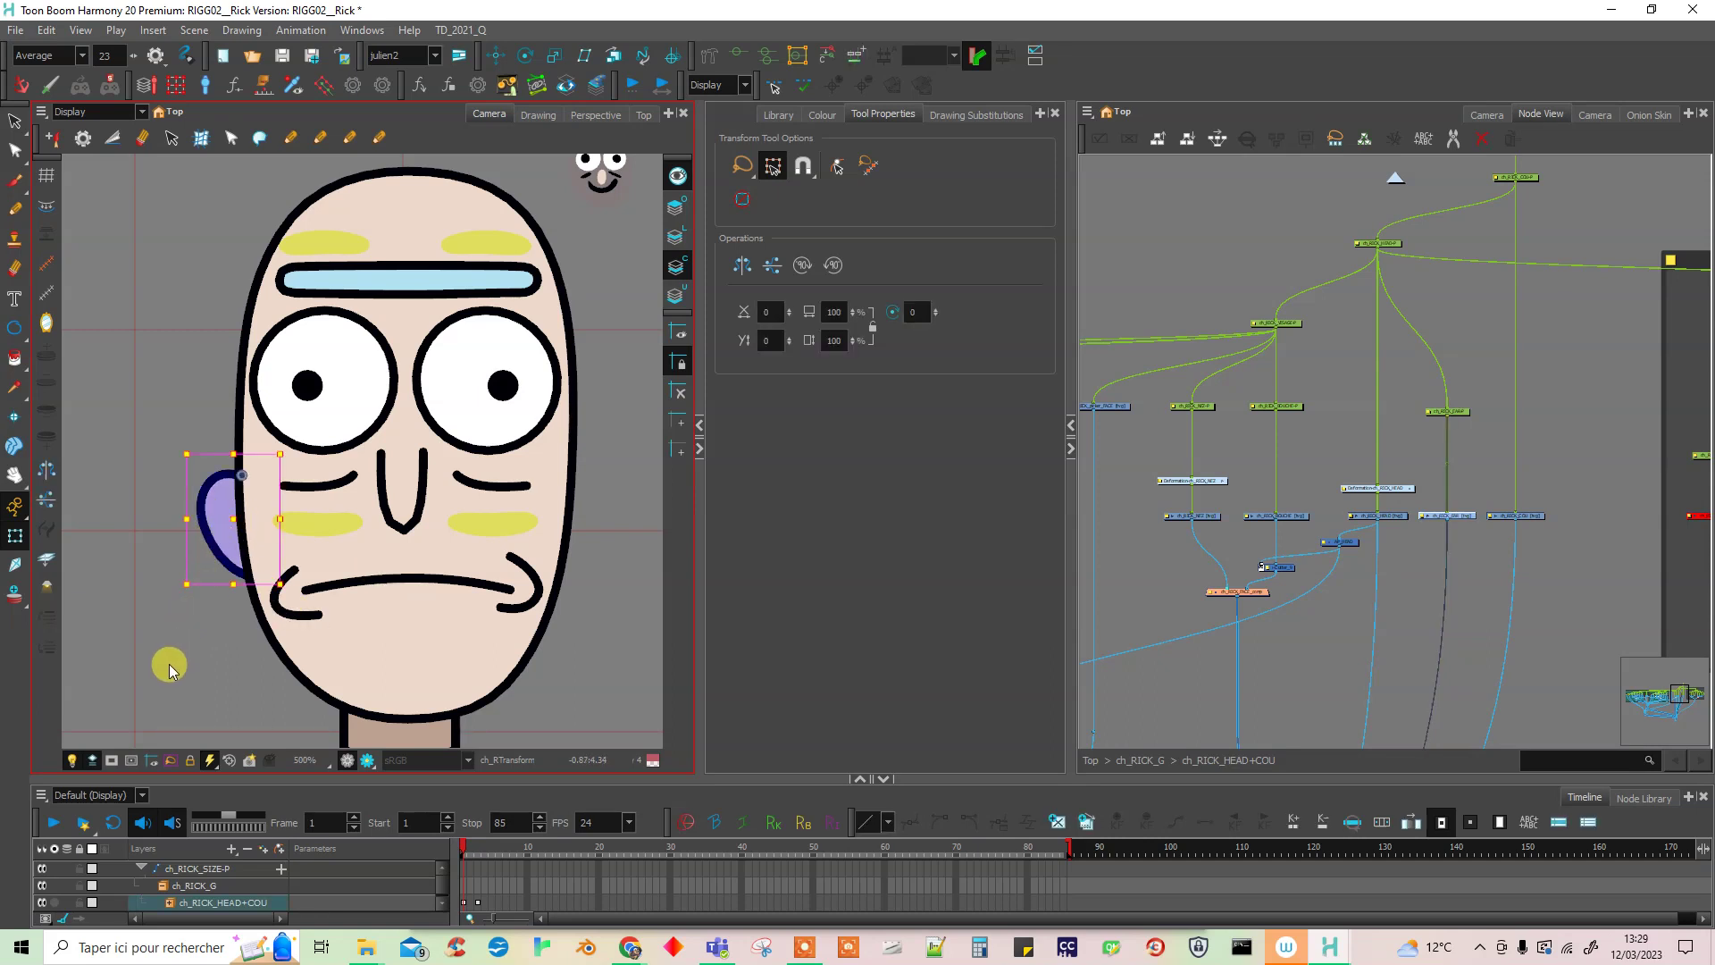
pyautogui.hotkey('alt', 'Down')
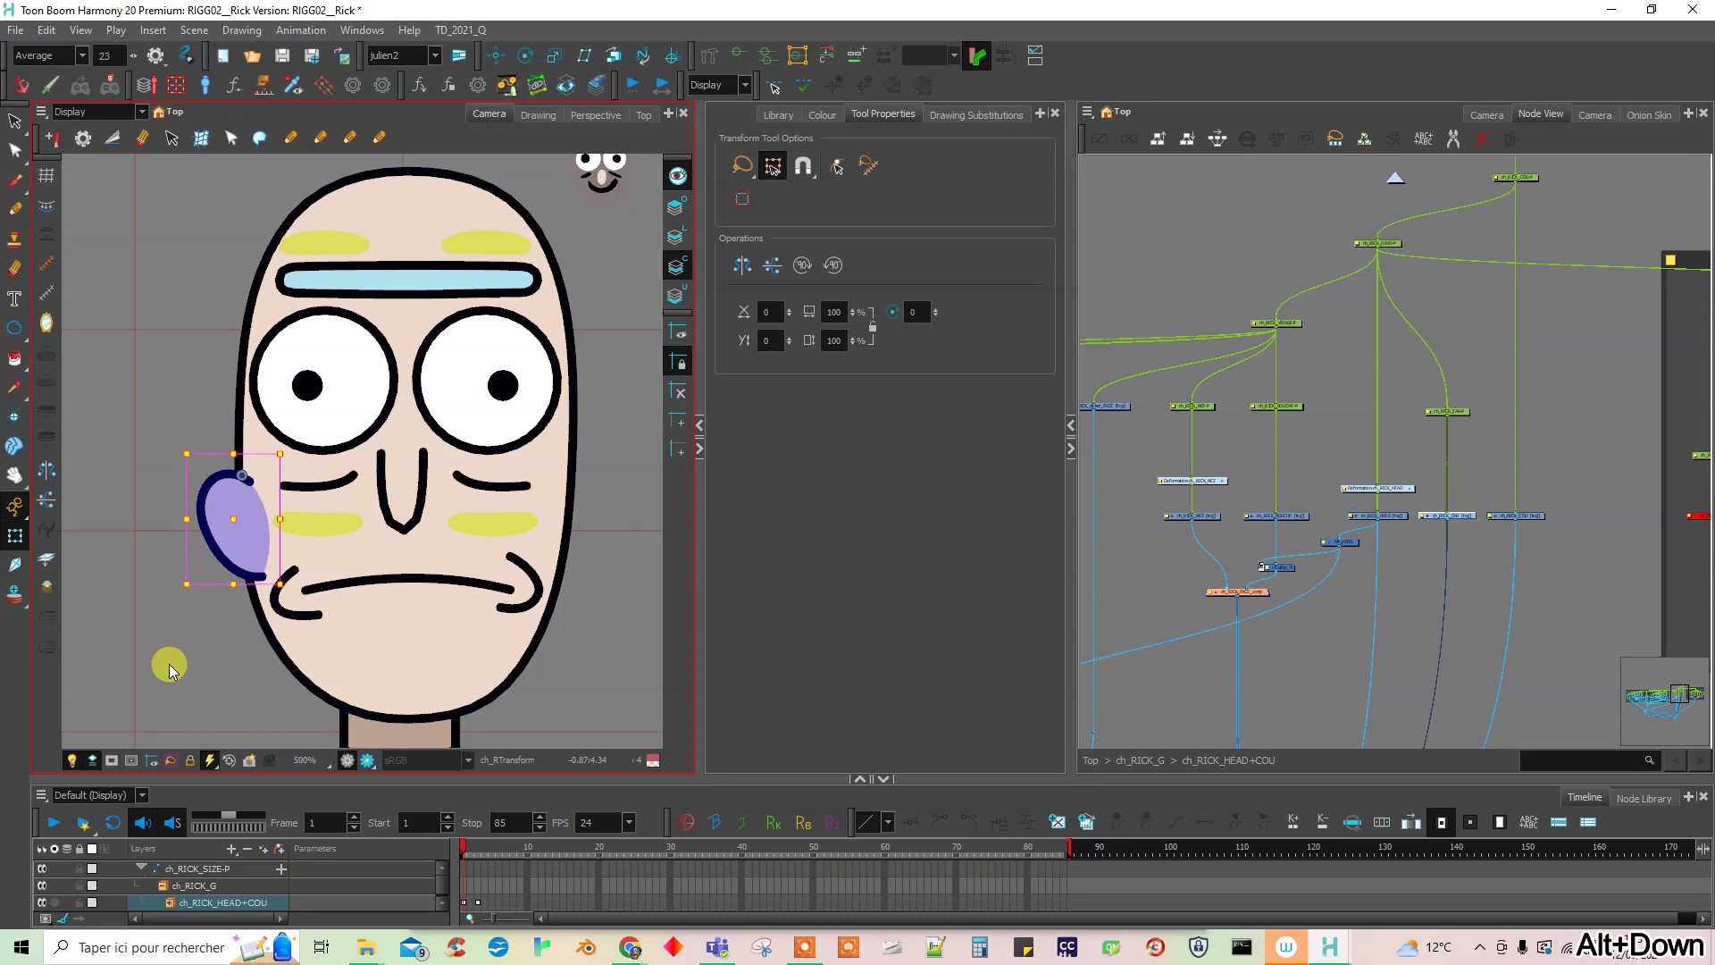
pyautogui.hotkey('alt', 'Up')
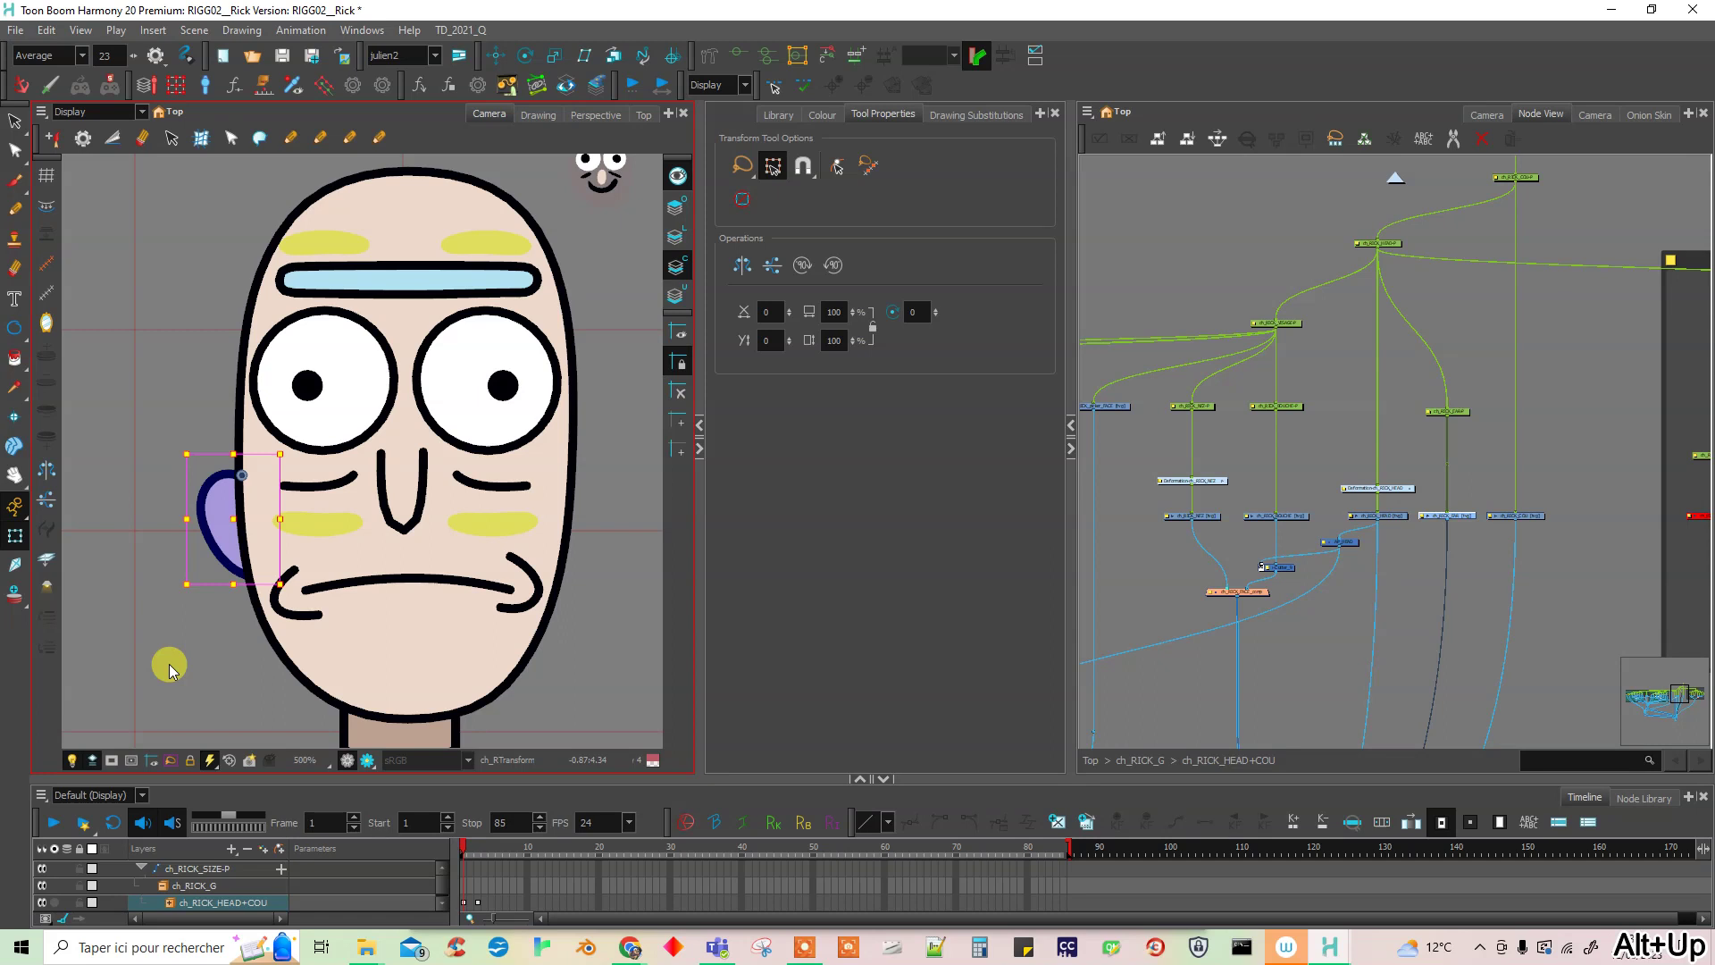
pyautogui.click(1120, 531)
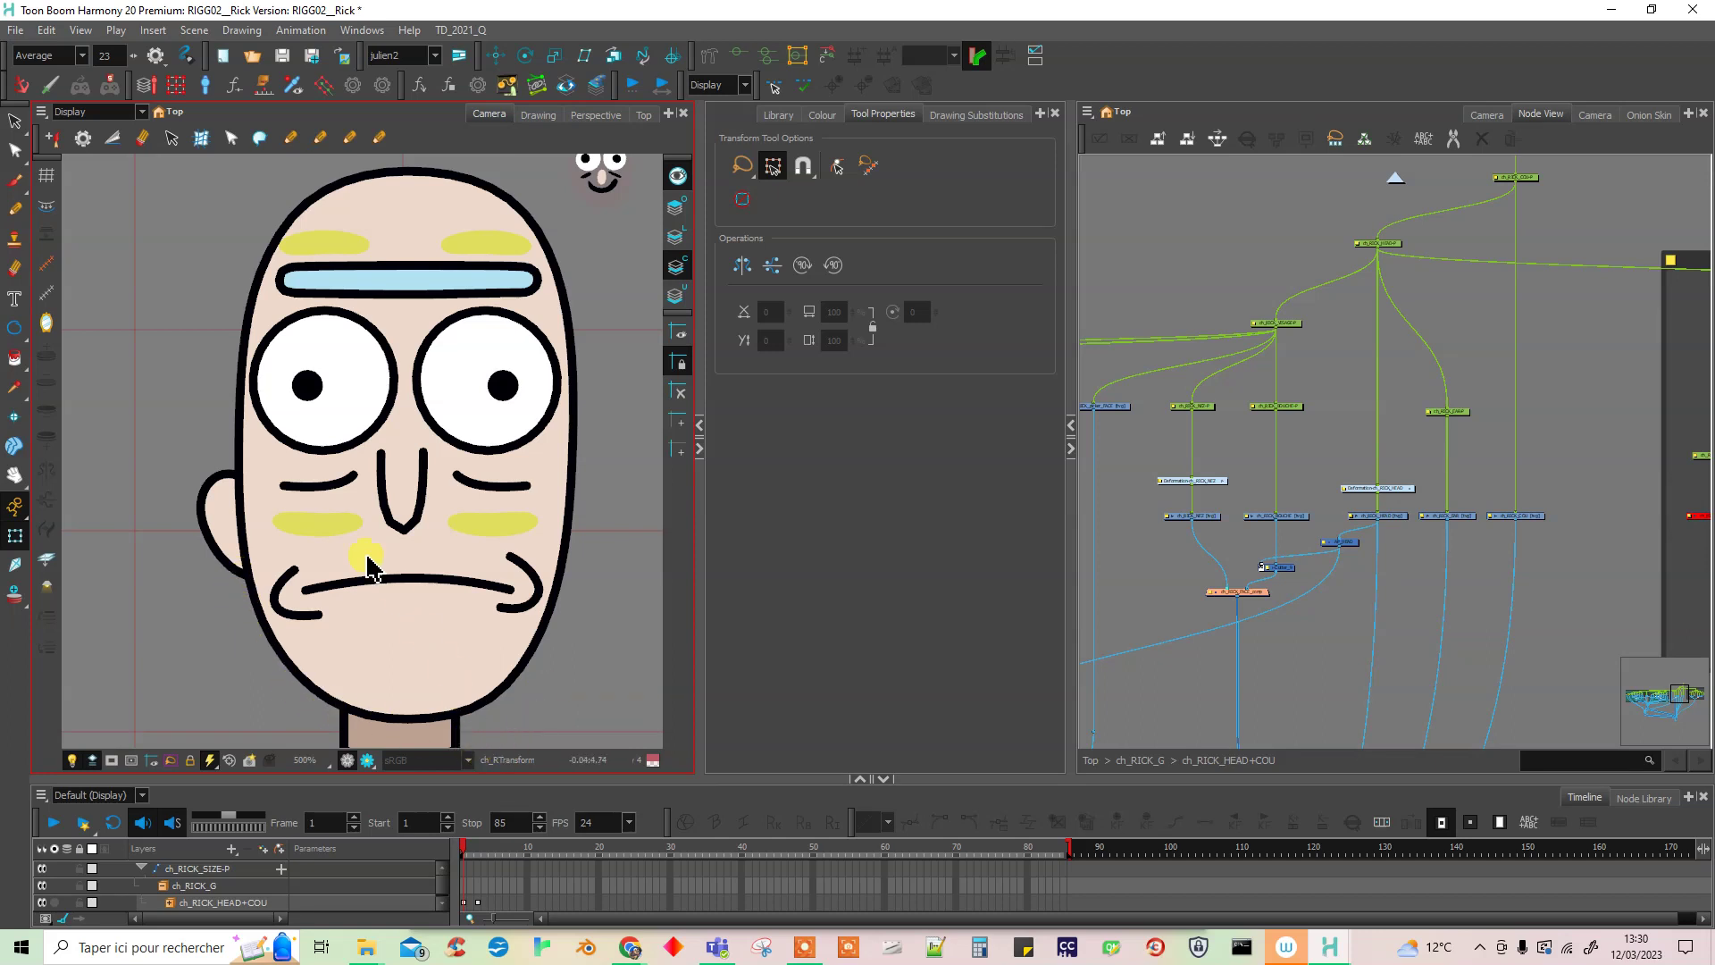
pyautogui.click(223, 534)
pyautogui.scroll(2, 301, 582)
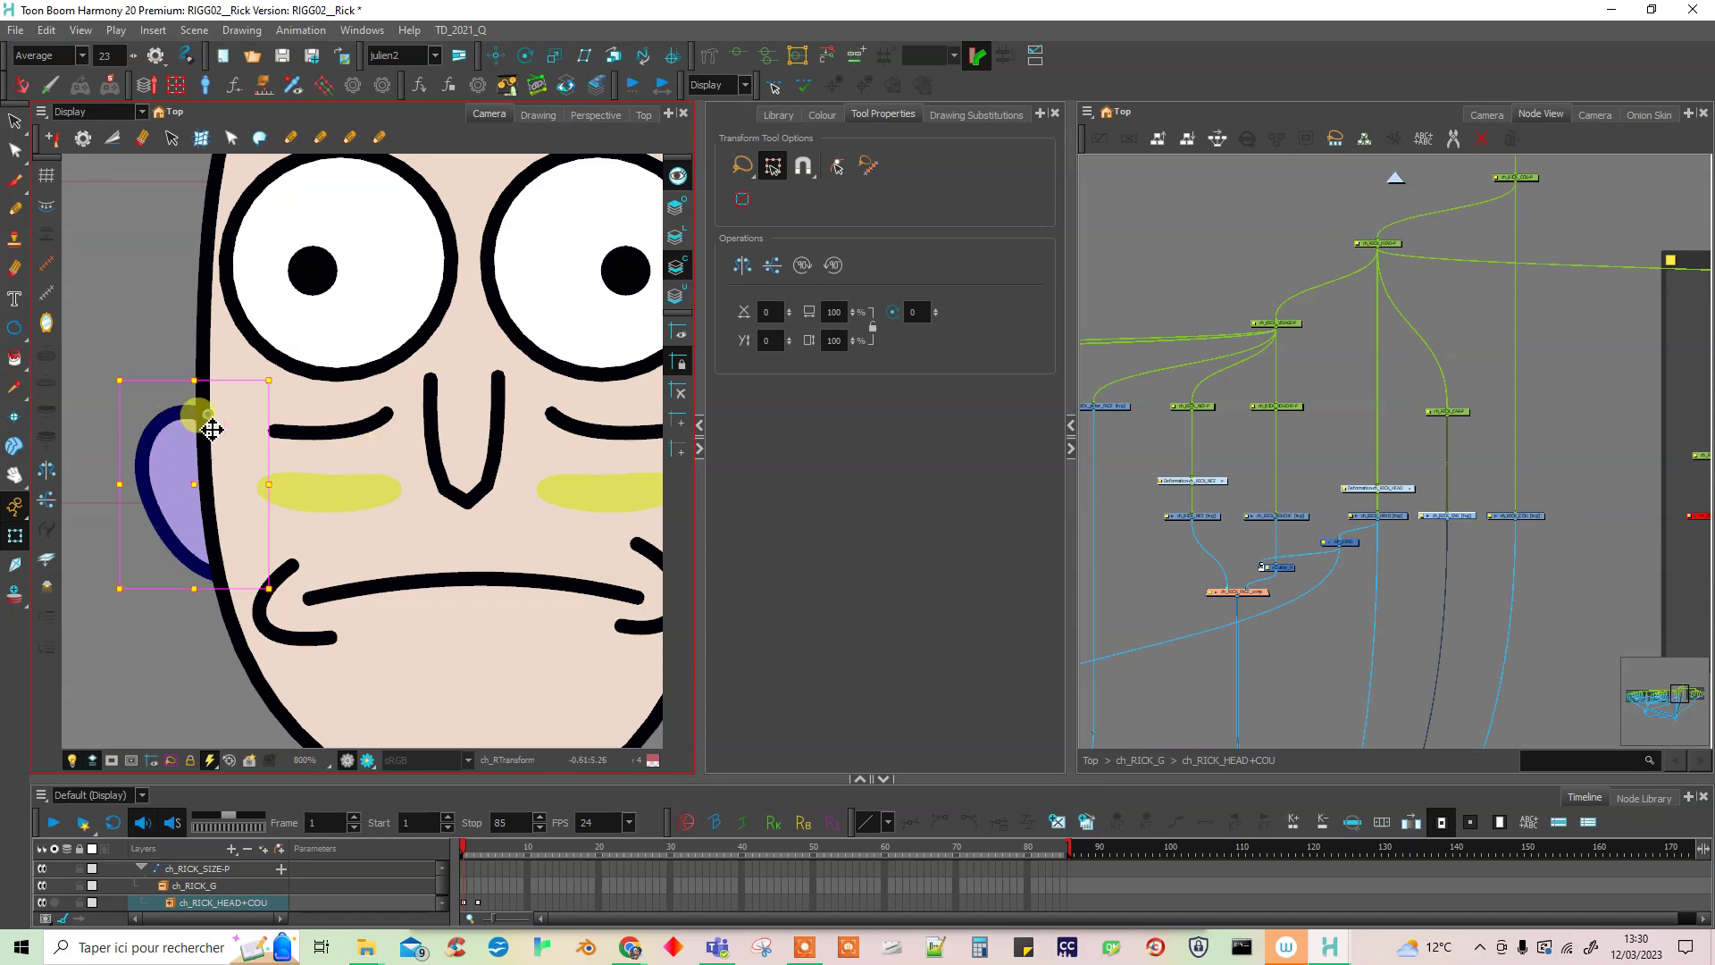
pyautogui.click(1264, 672)
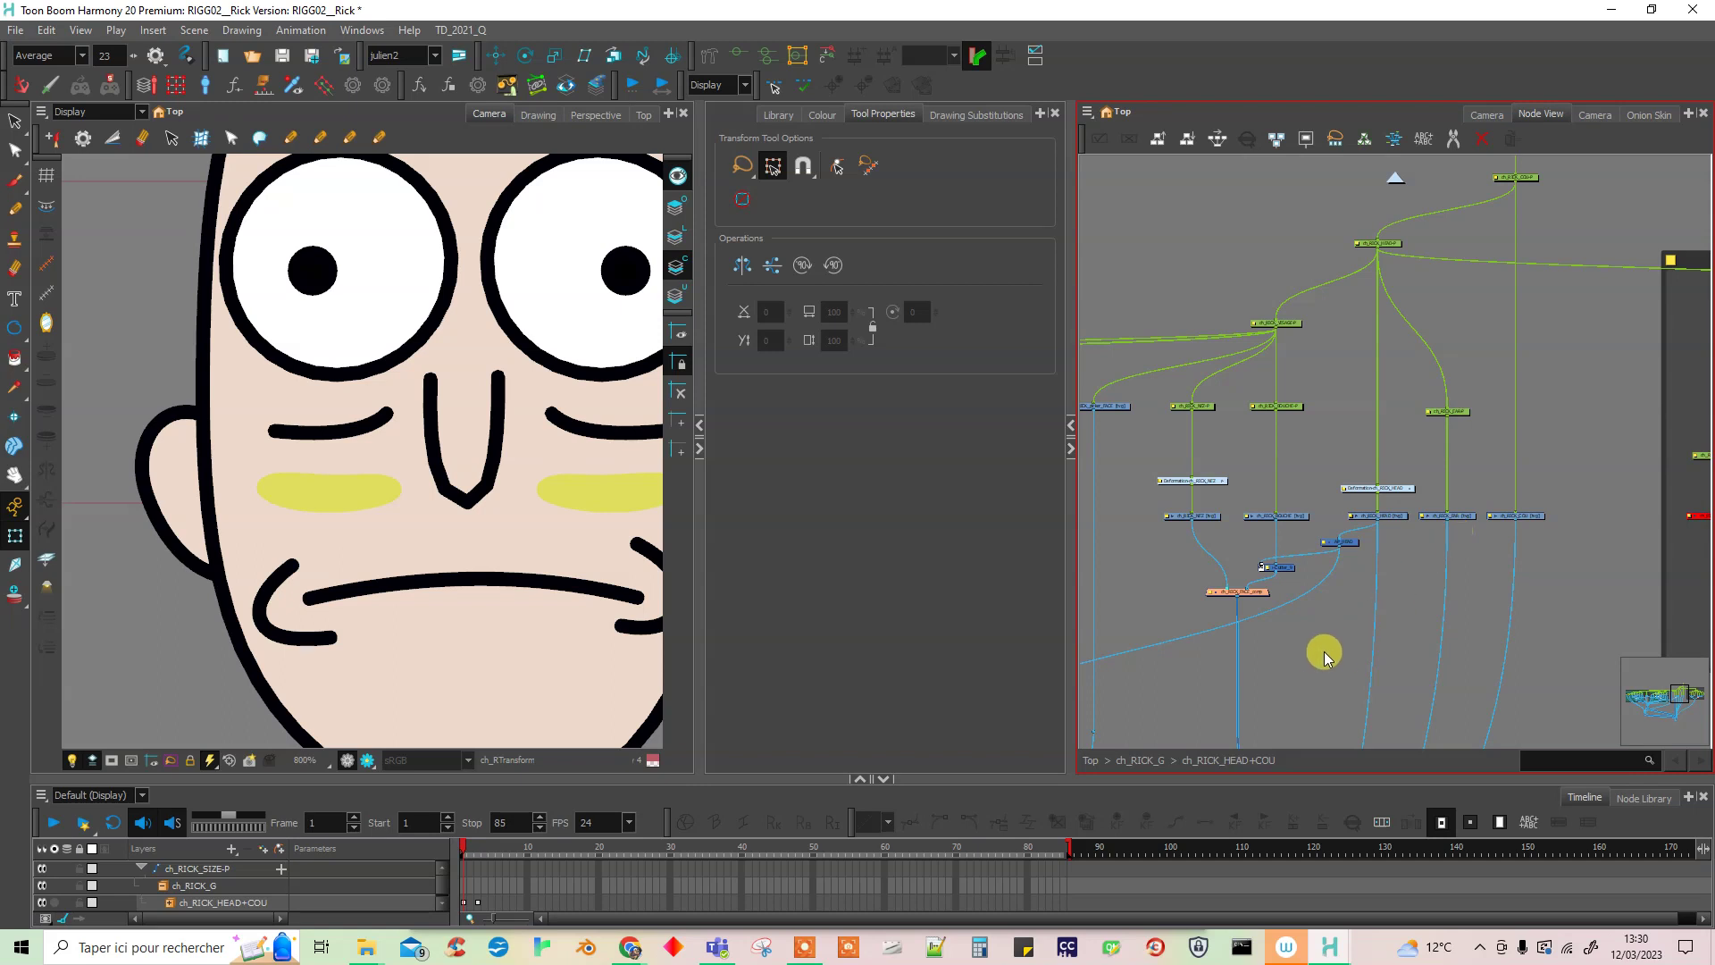
# - Insert a Line-Art node on the main output connection below the ch_RICK_HEAD drawing
pyautogui.scroll(4, 1324, 618)
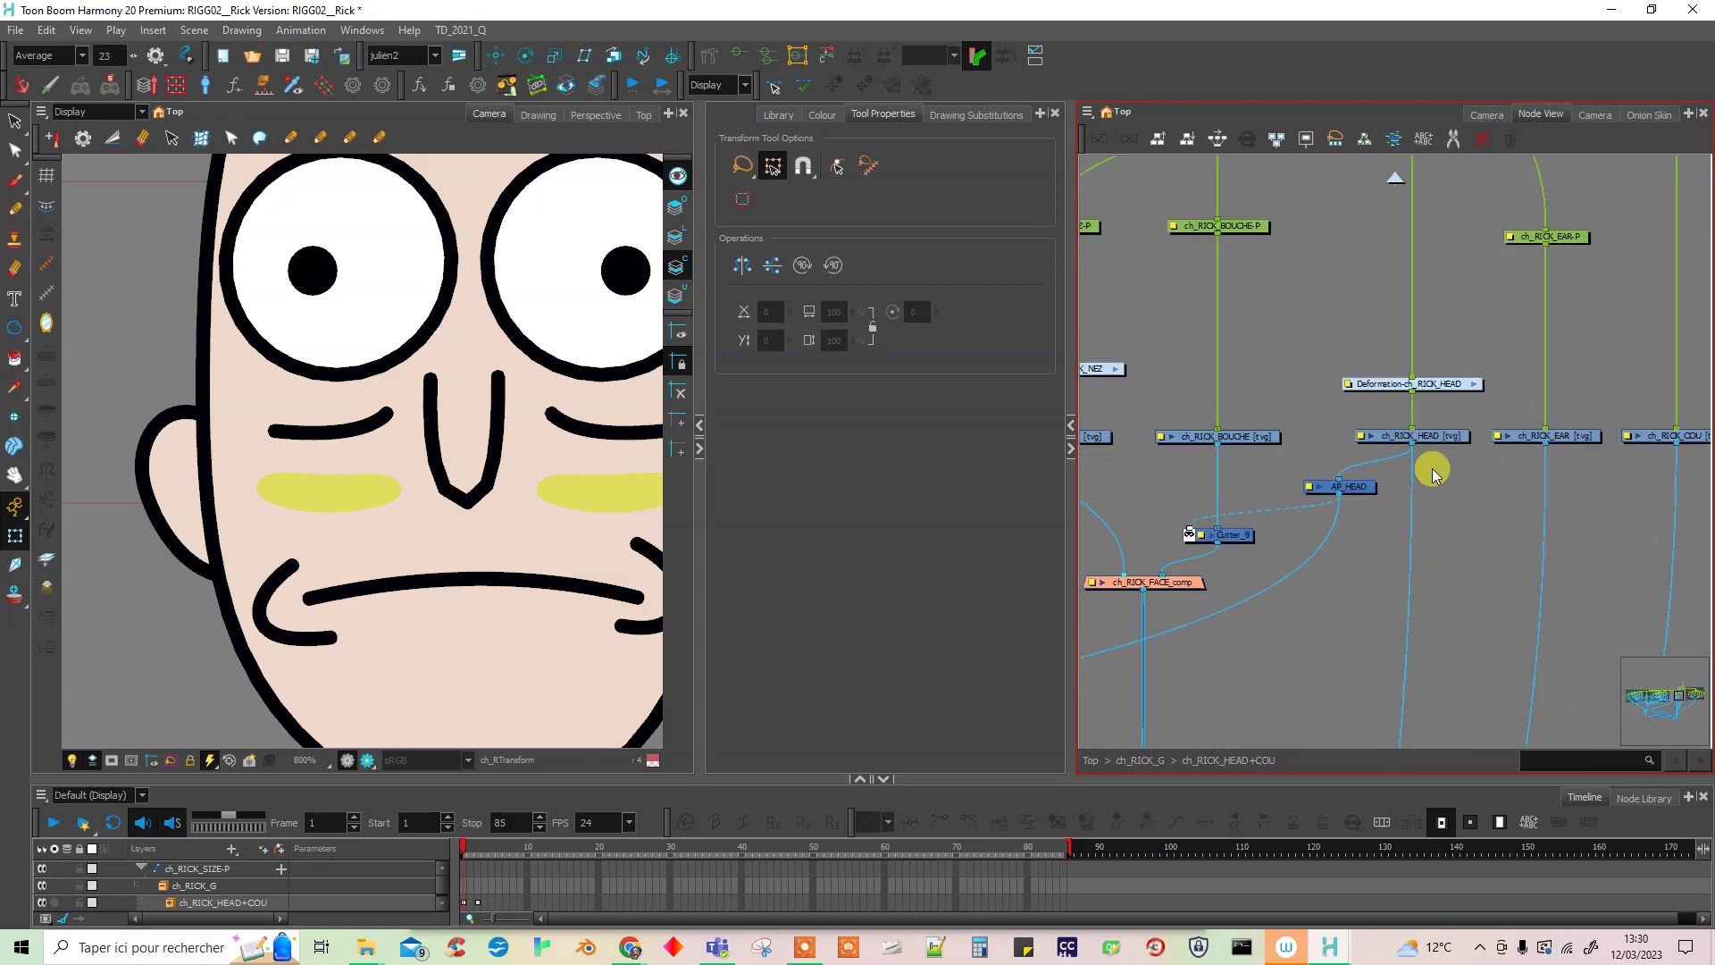
pyautogui.moveTo(1410, 572); pyautogui.dragTo(1300, 542)
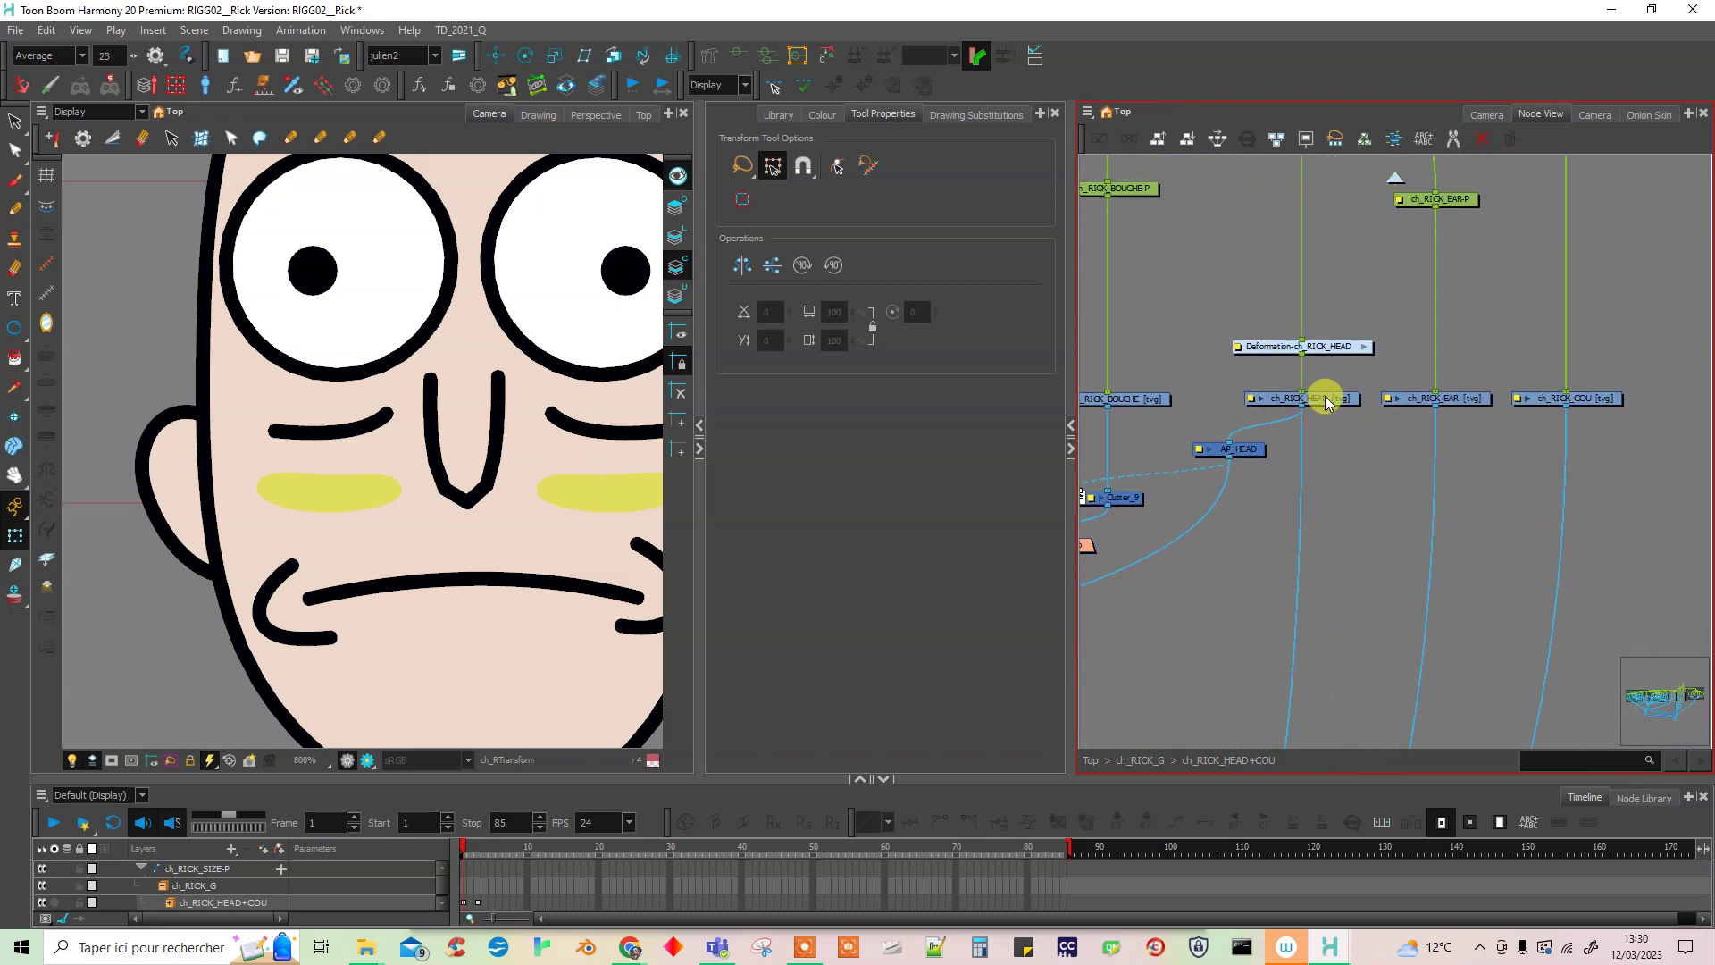
pyautogui.press('Tab')
pyautogui.write('line')
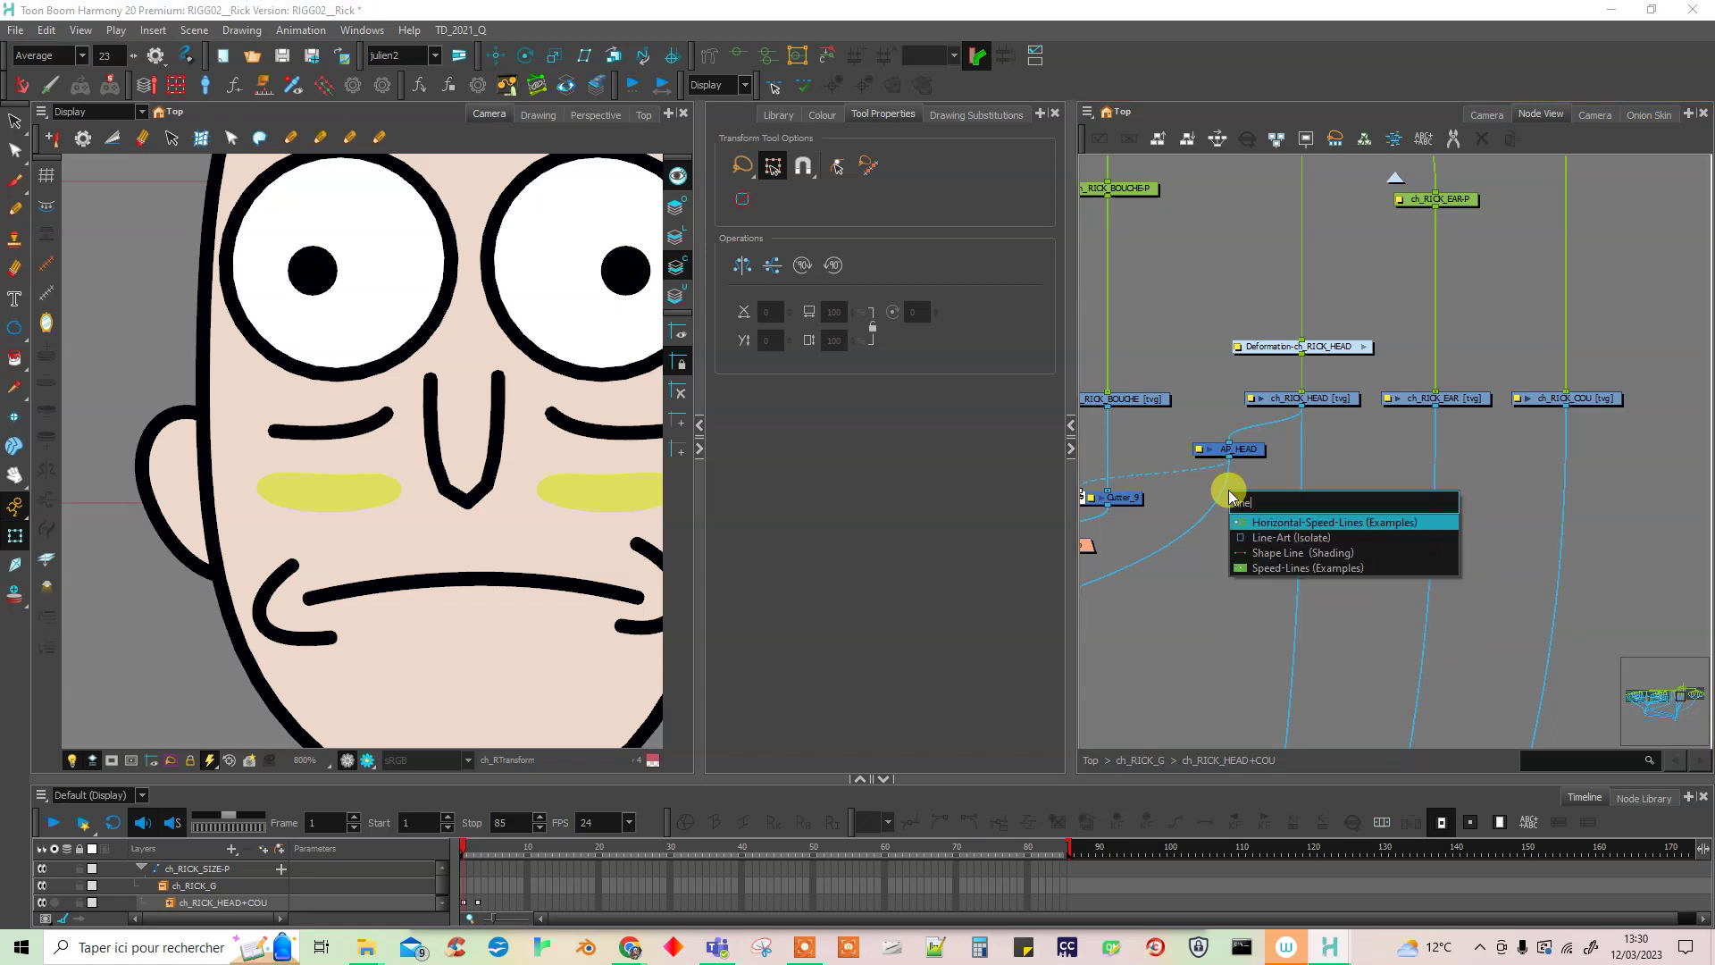
pyautogui.click(1309, 536)
pyautogui.moveTo(1282, 487); pyautogui.dragTo(1287, 523)
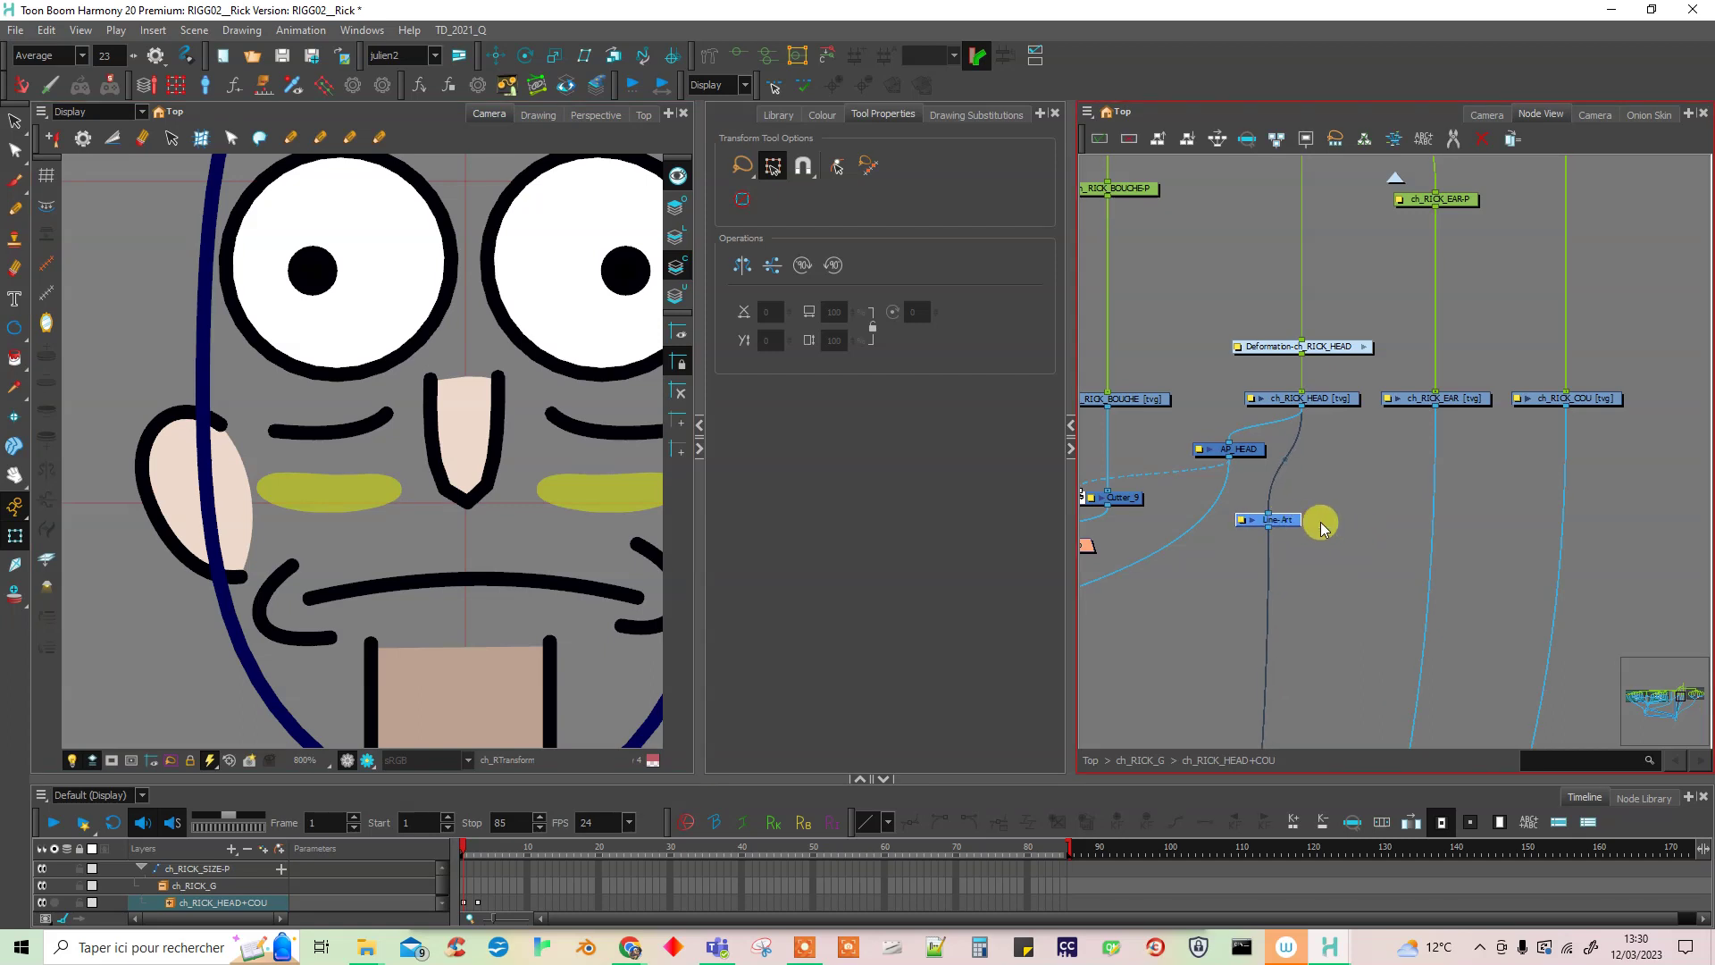
# - Add a Colour-Art node beside the Line-Art node and connect the ch_RICK_HEAD drawing to it
pyautogui.click(1320, 526)
pyautogui.press('Tab')
pyautogui.write('colo')
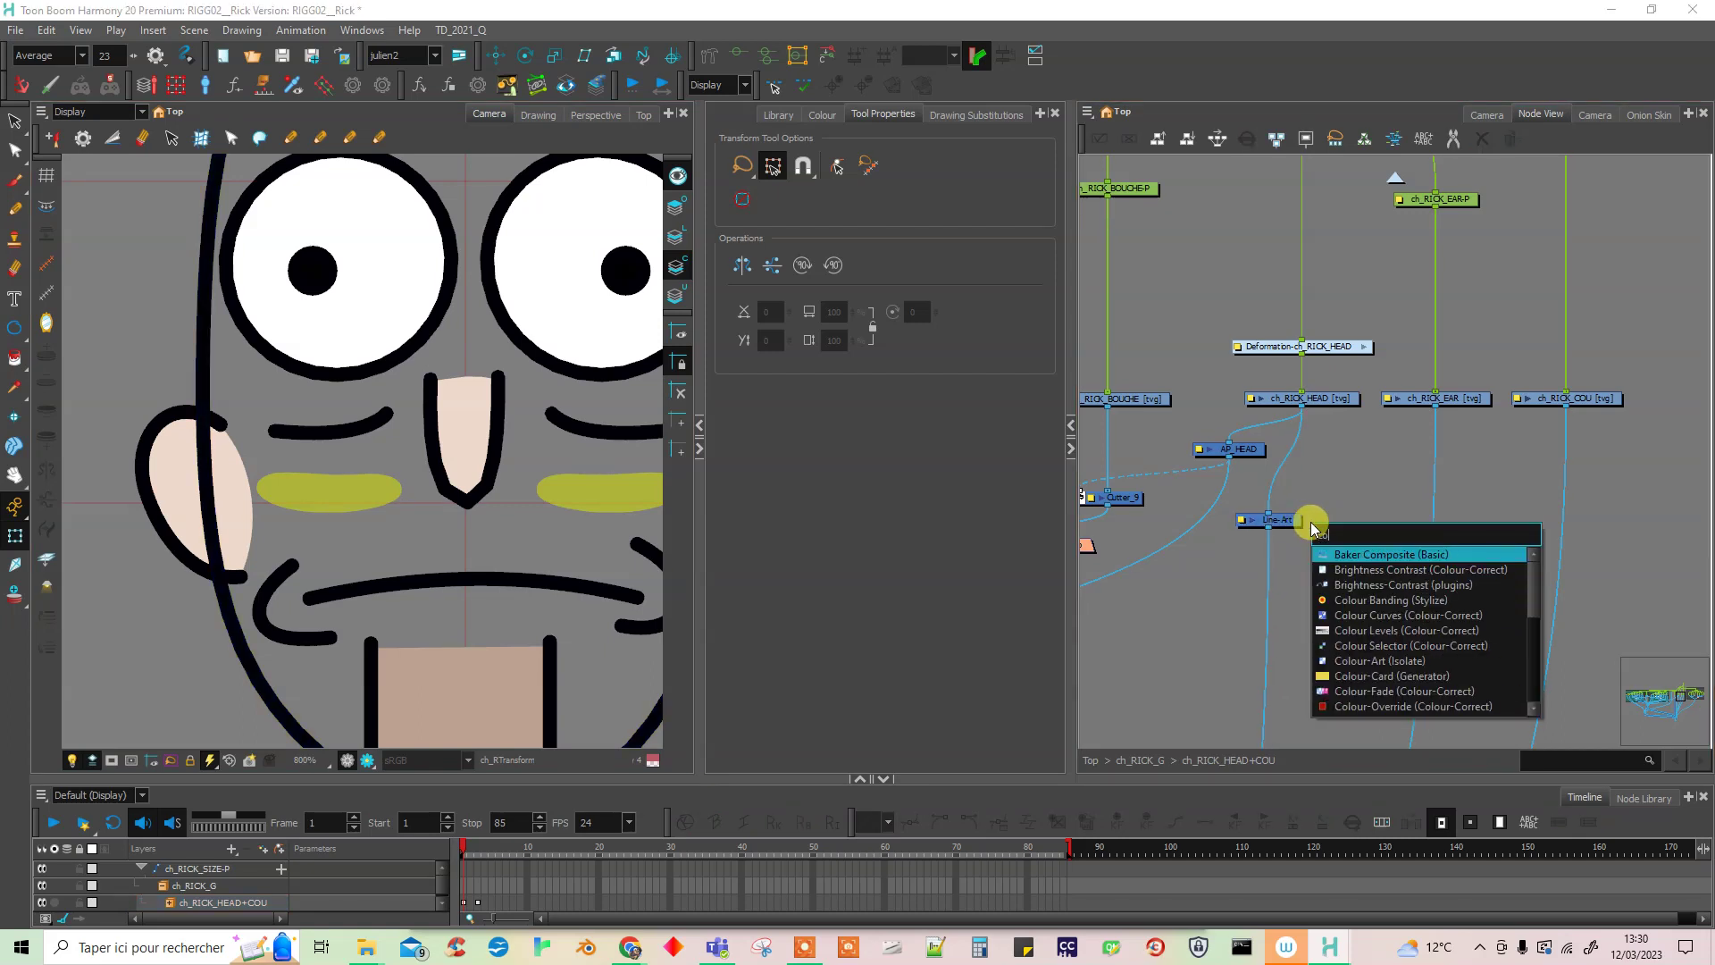
pyautogui.click(1381, 616)
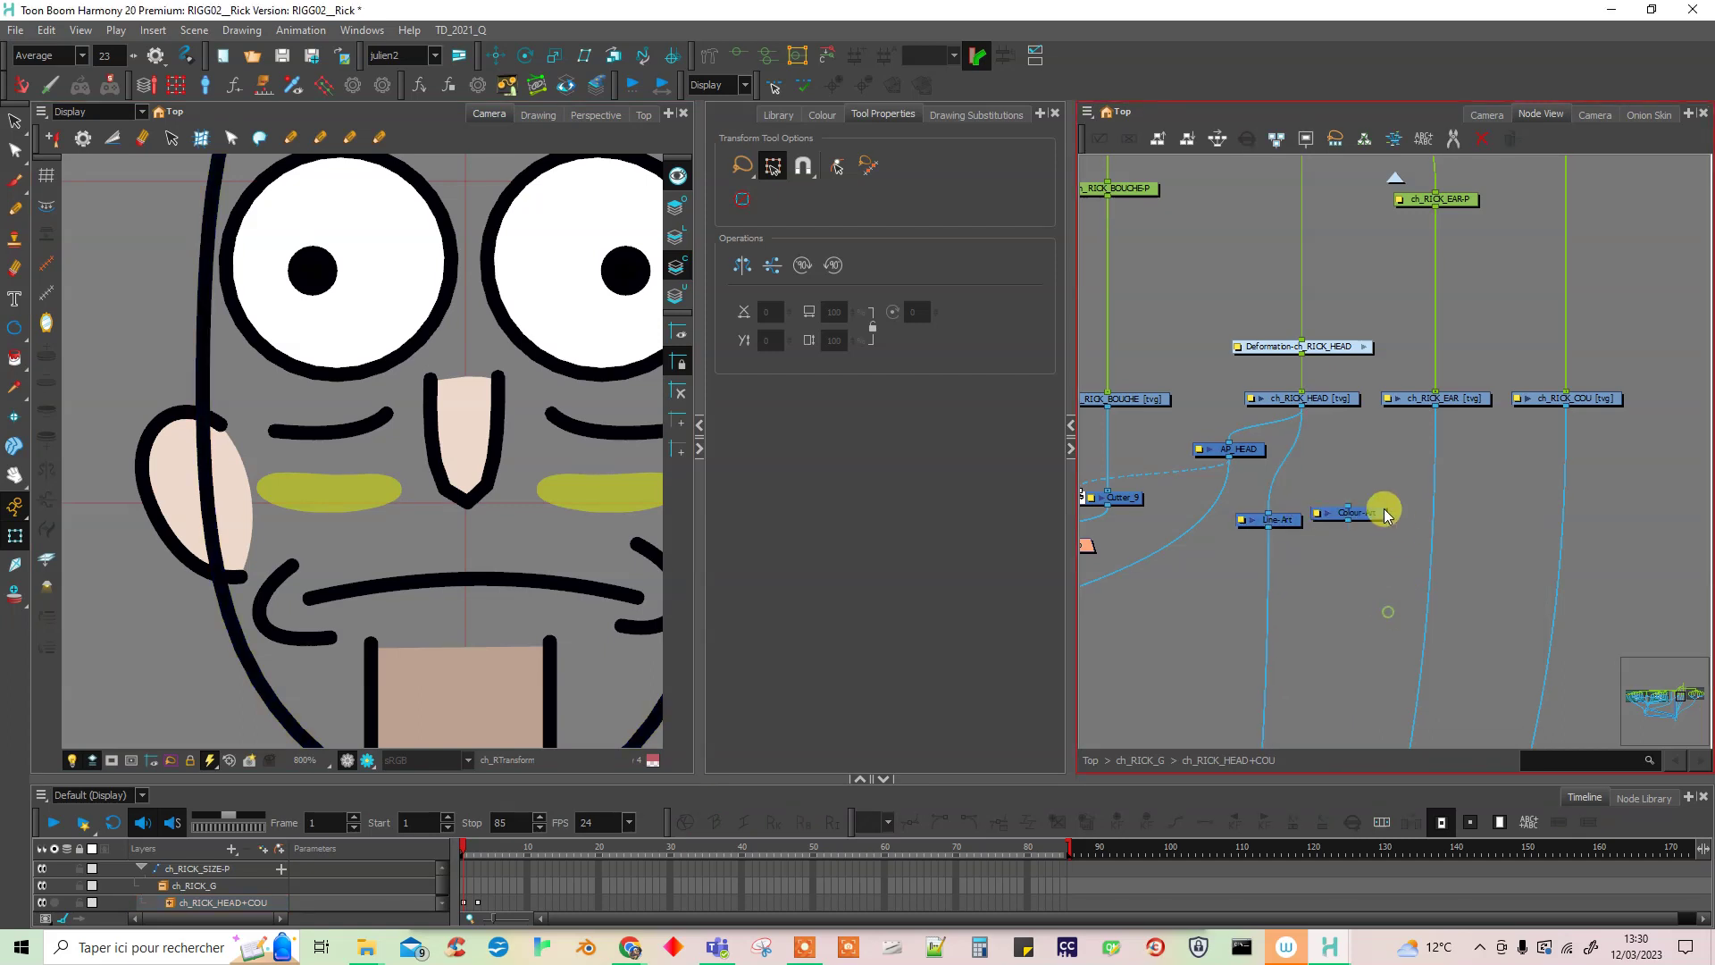
pyautogui.moveTo(1368, 520); pyautogui.dragTo(1365, 520)
pyautogui.moveTo(1304, 409); pyautogui.dragTo(1343, 517)
pyautogui.scroll(-2, 1314, 582)
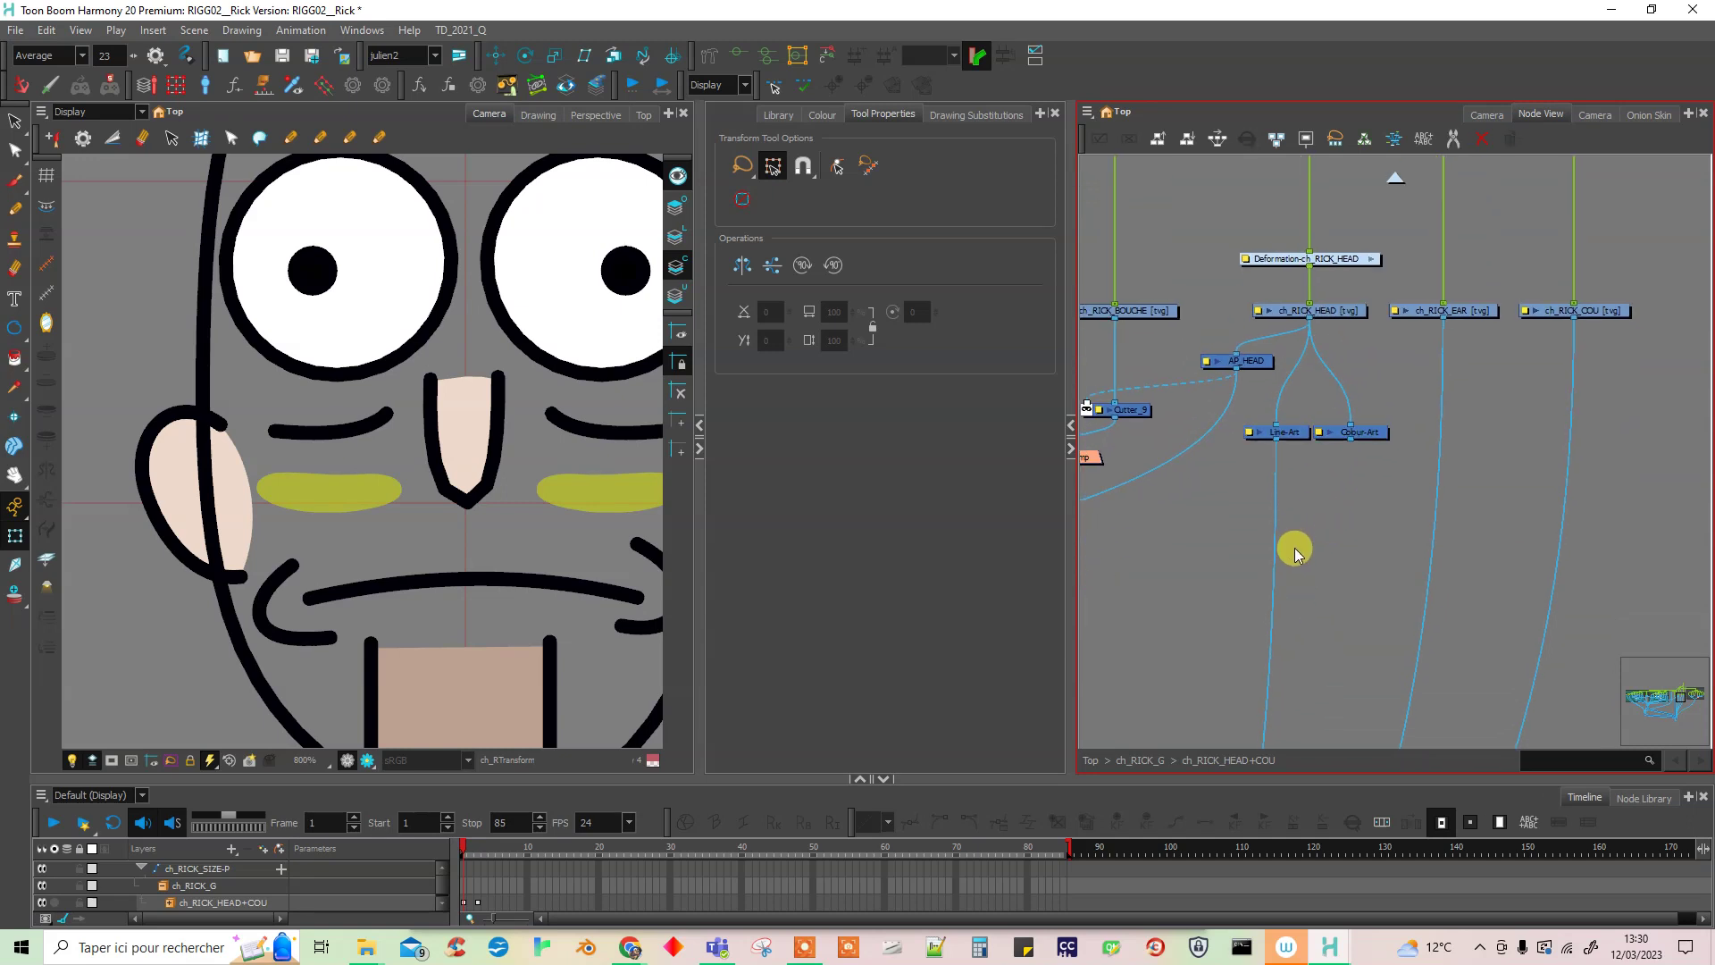
# - Insert a Composite below the Line-Art node, connect Colour-Art into it, and position it centrally beneath both nodes
pyautogui.press('Tab')
pyautogui.write('compo')
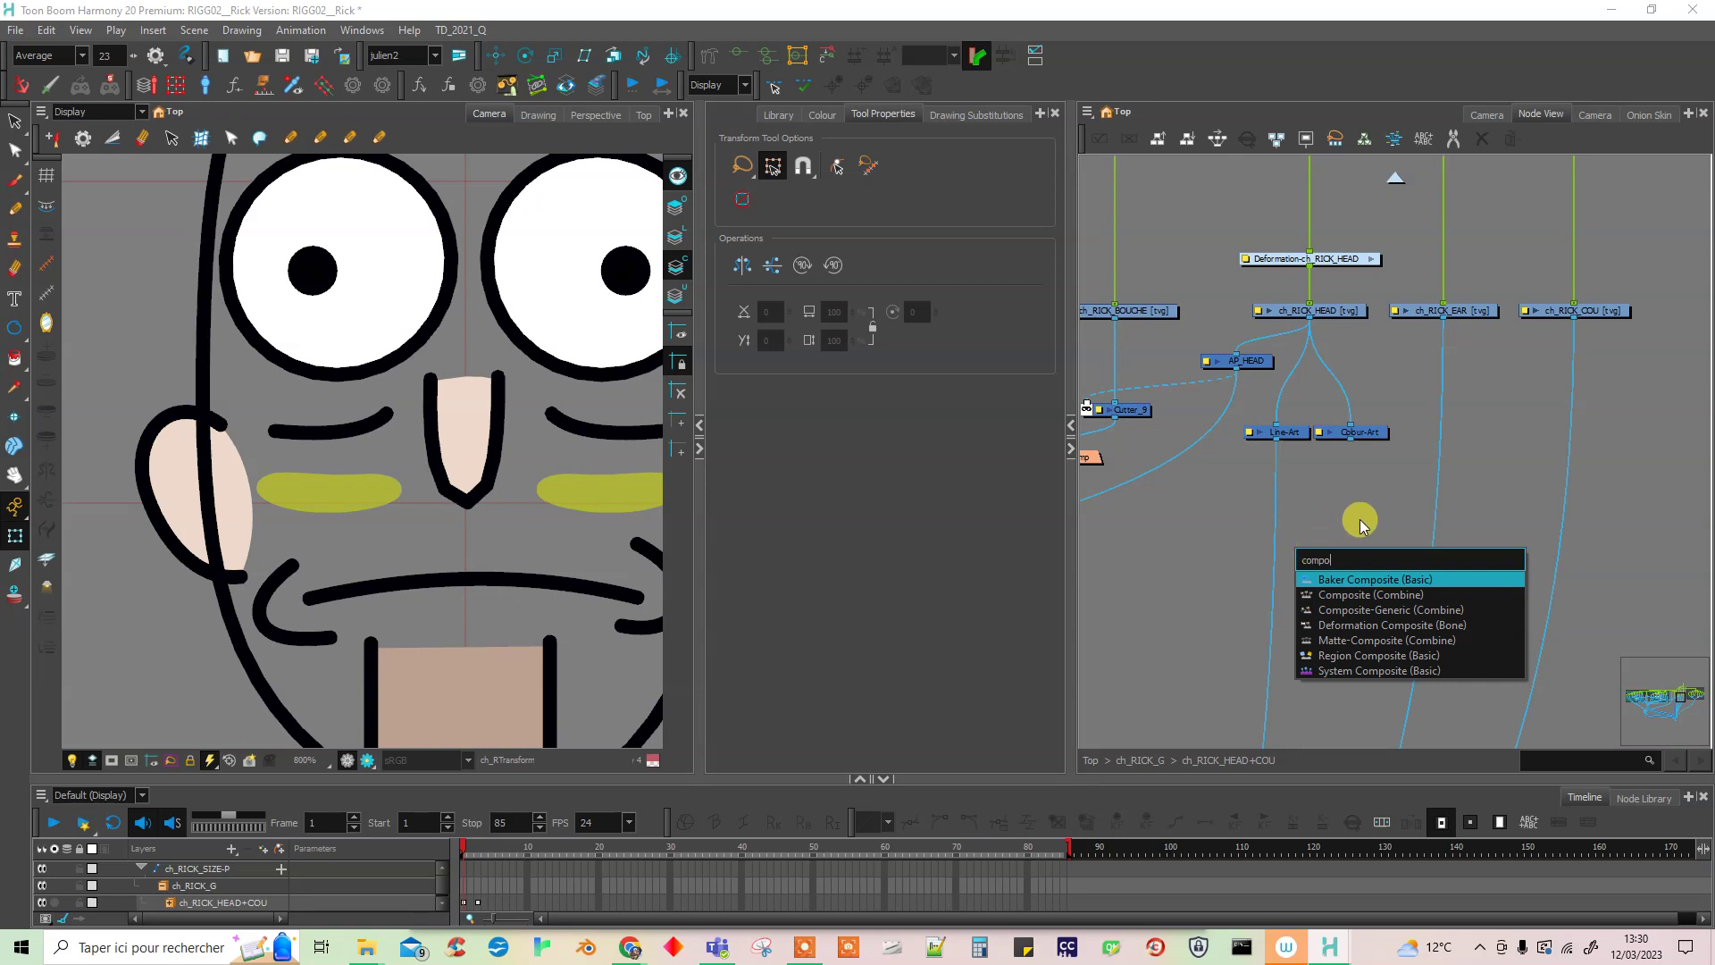
pyautogui.click(1372, 594)
pyautogui.moveTo(1360, 536)
pyautogui.mouseDown()
pyautogui.moveTo(1302, 538)
pyautogui.moveTo(1333, 517)
pyautogui.mouseUp()
pyautogui.moveTo(1349, 439); pyautogui.dragTo(1332, 548)
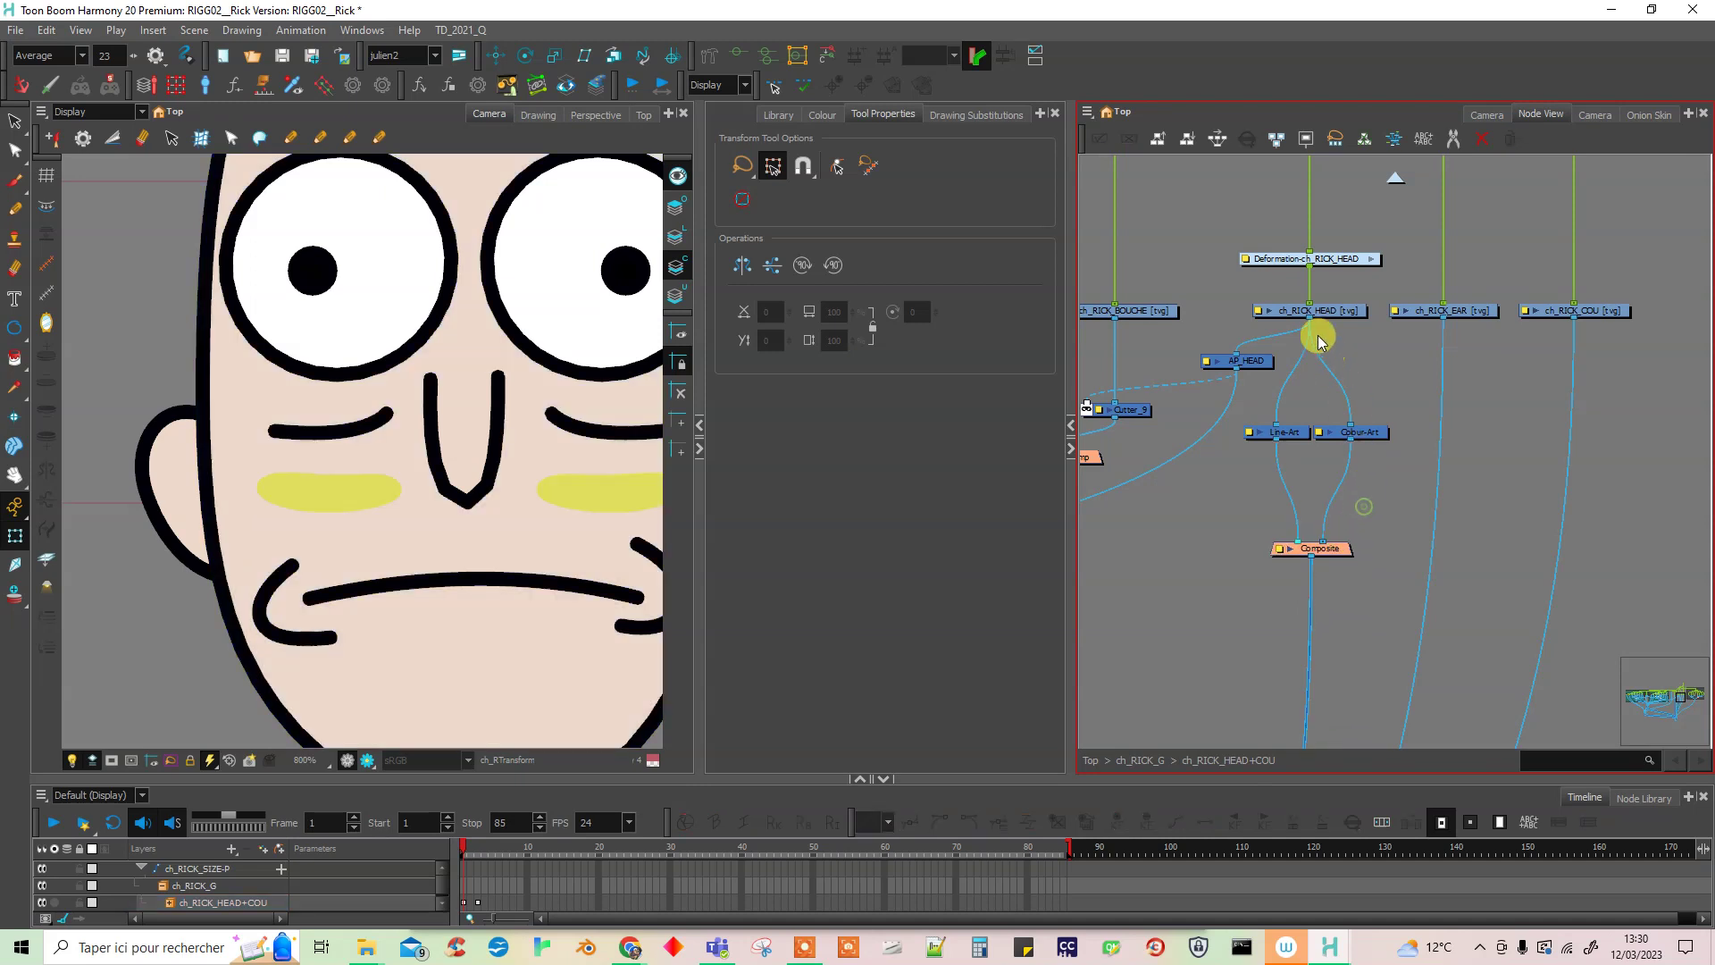
pyautogui.click(1288, 434)
pyautogui.click(1482, 319)
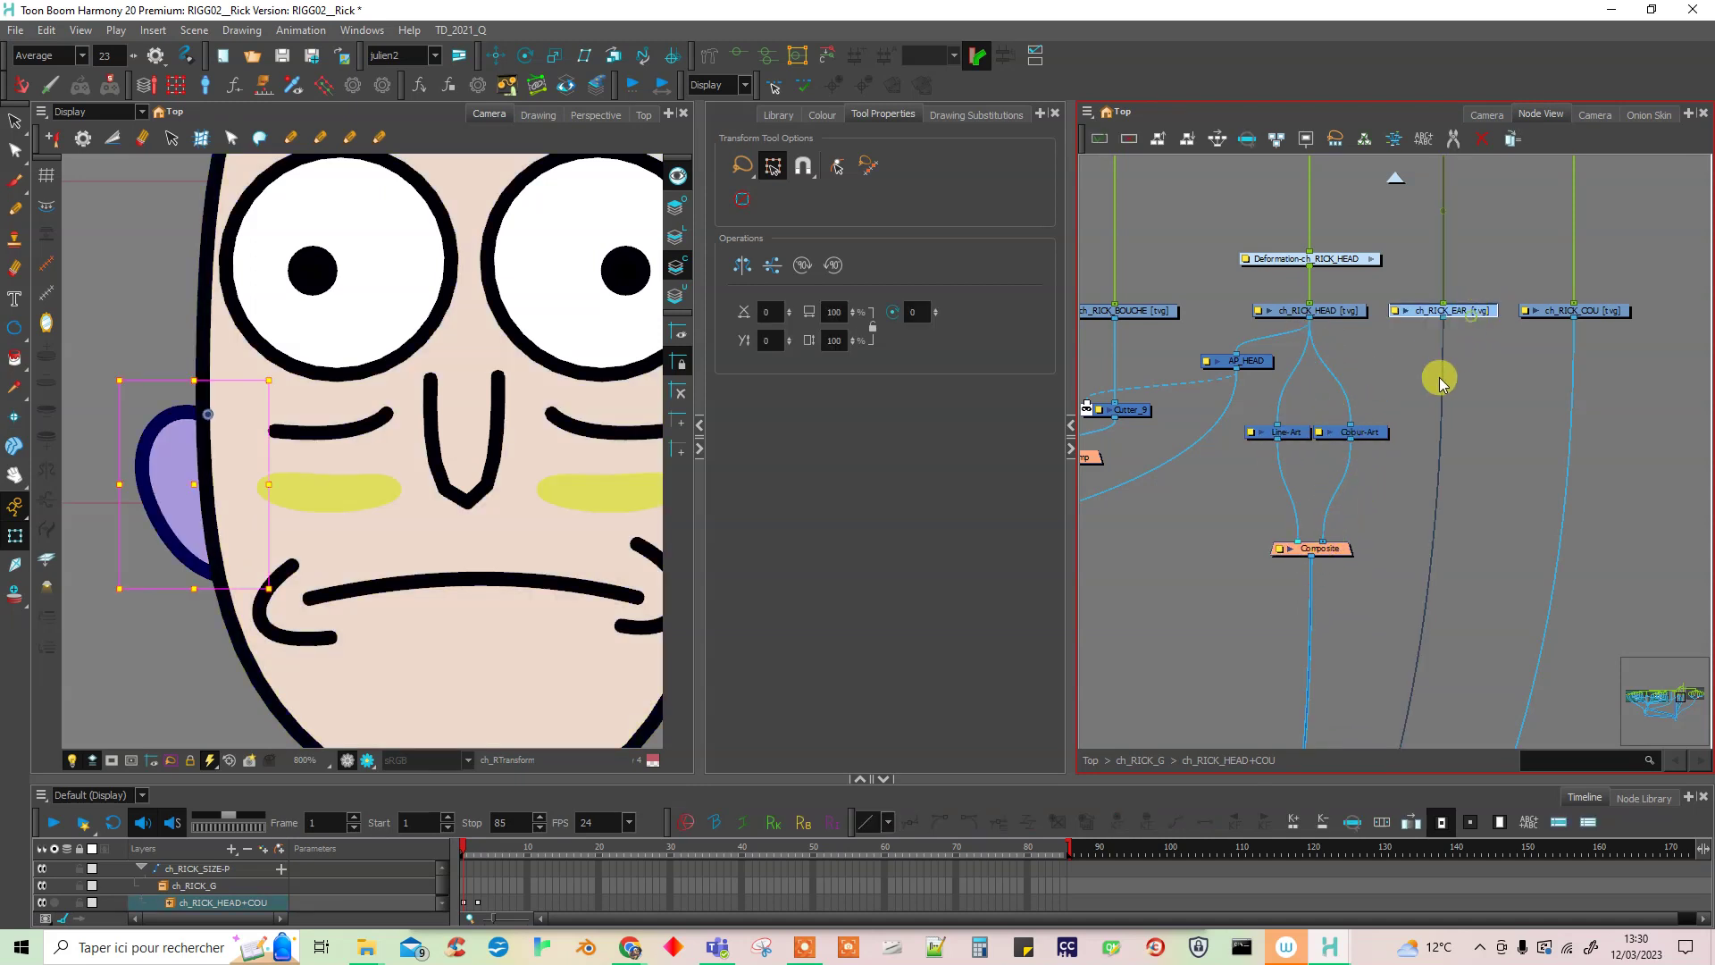
pyautogui.click(1367, 496)
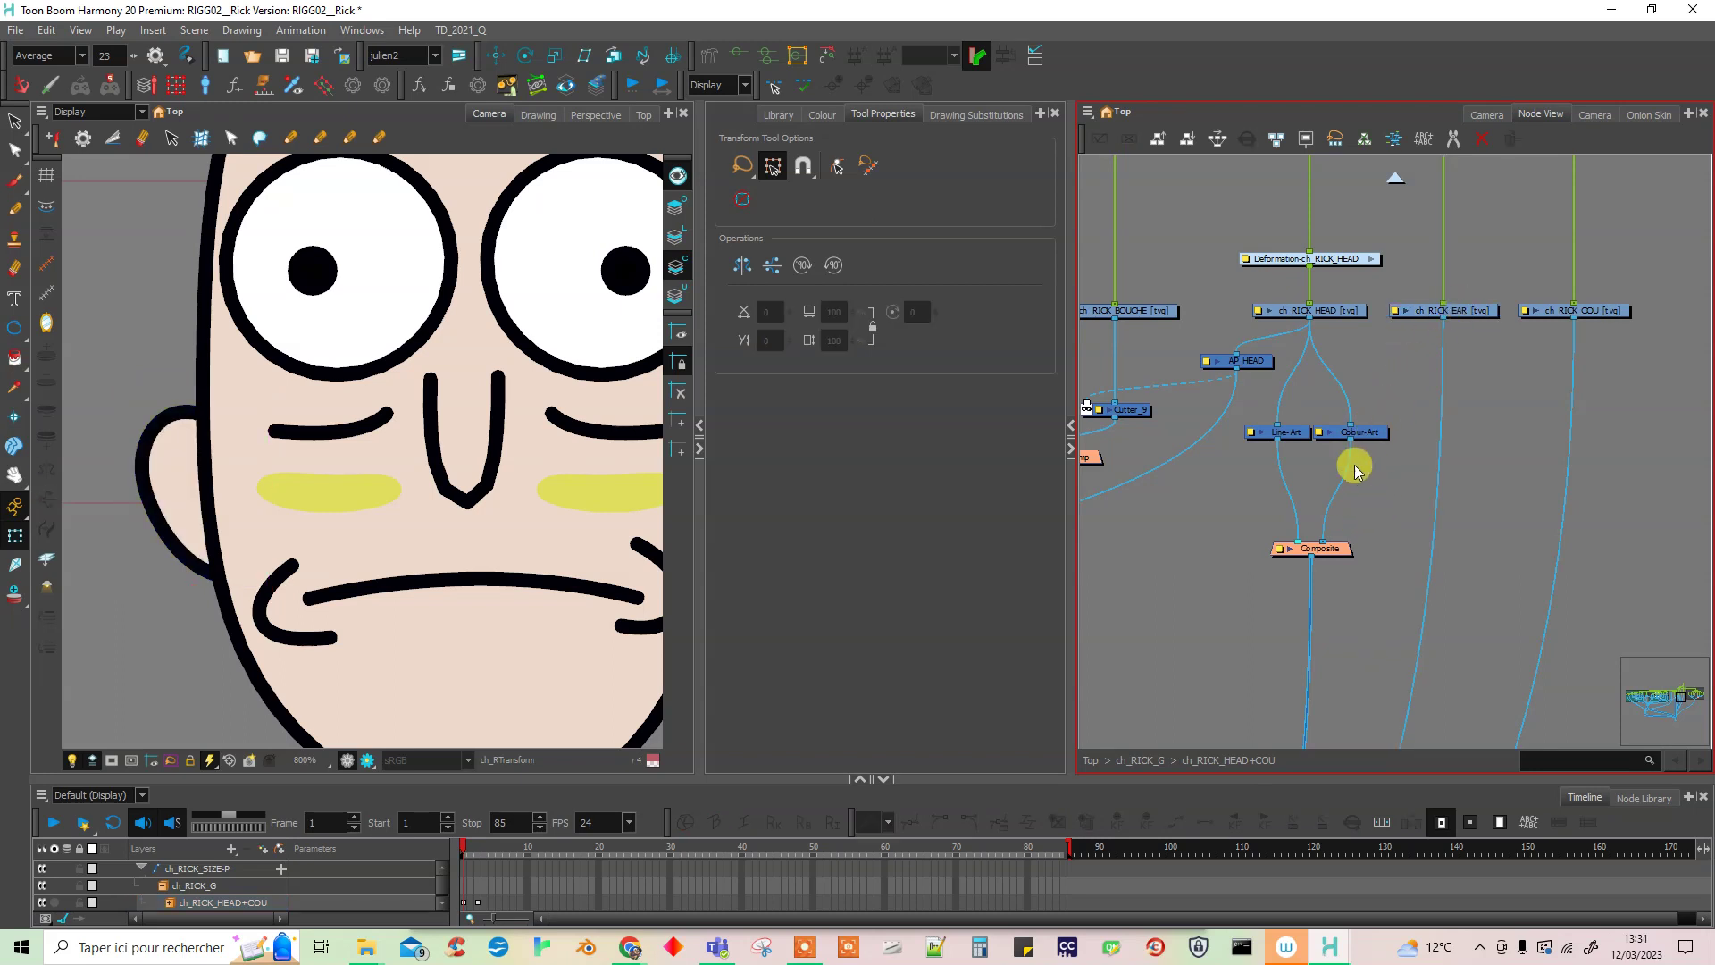
pyautogui.moveTo(1337, 548); pyautogui.dragTo(1328, 555)
pyautogui.click(1392, 434)
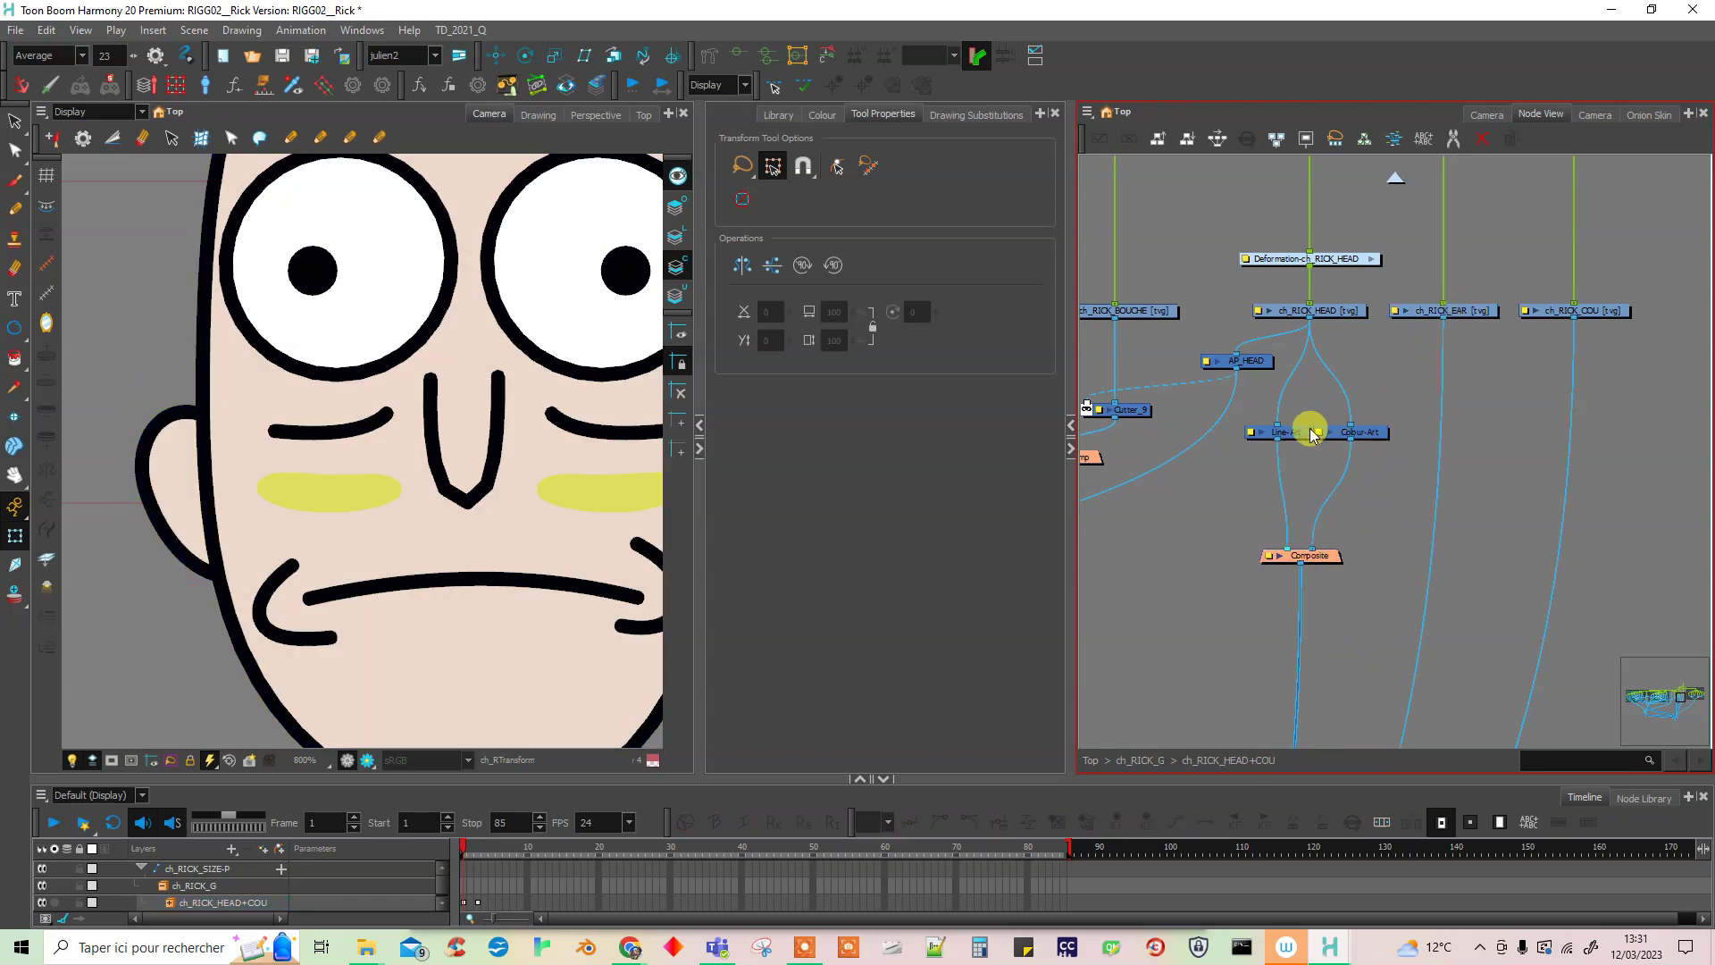
# - Insert a Cutter node on the connection between the Line-Art node and the Composite
pyautogui.press('Tab')
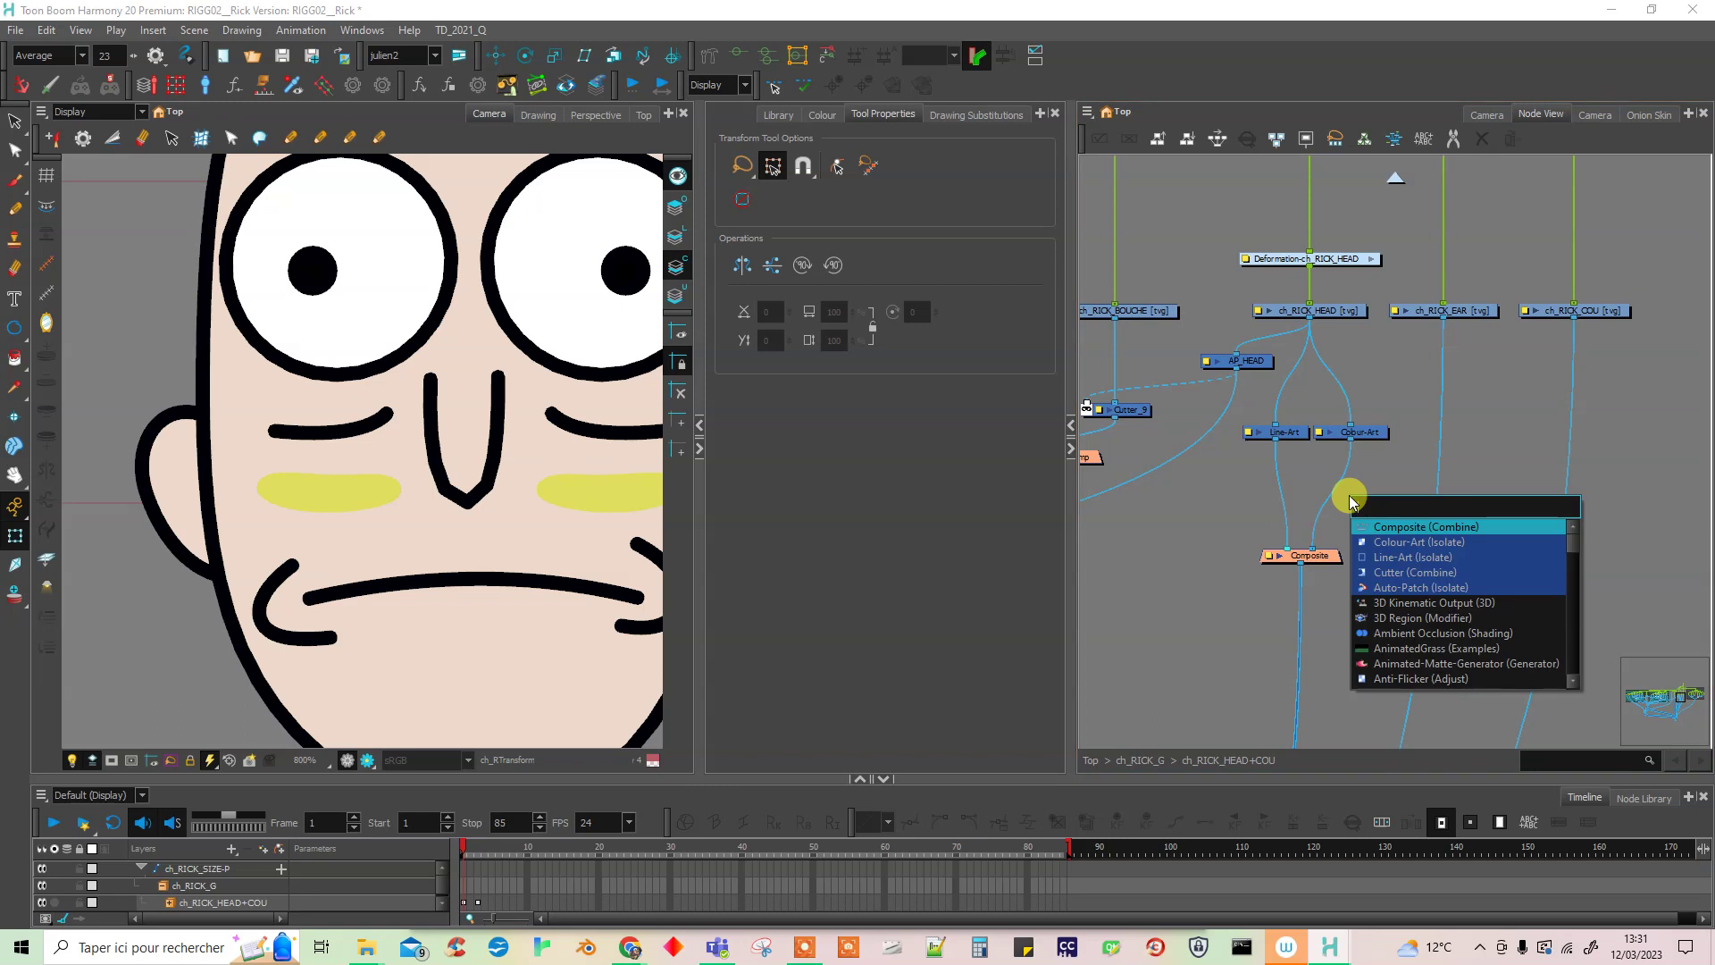
pyautogui.write('cutter')
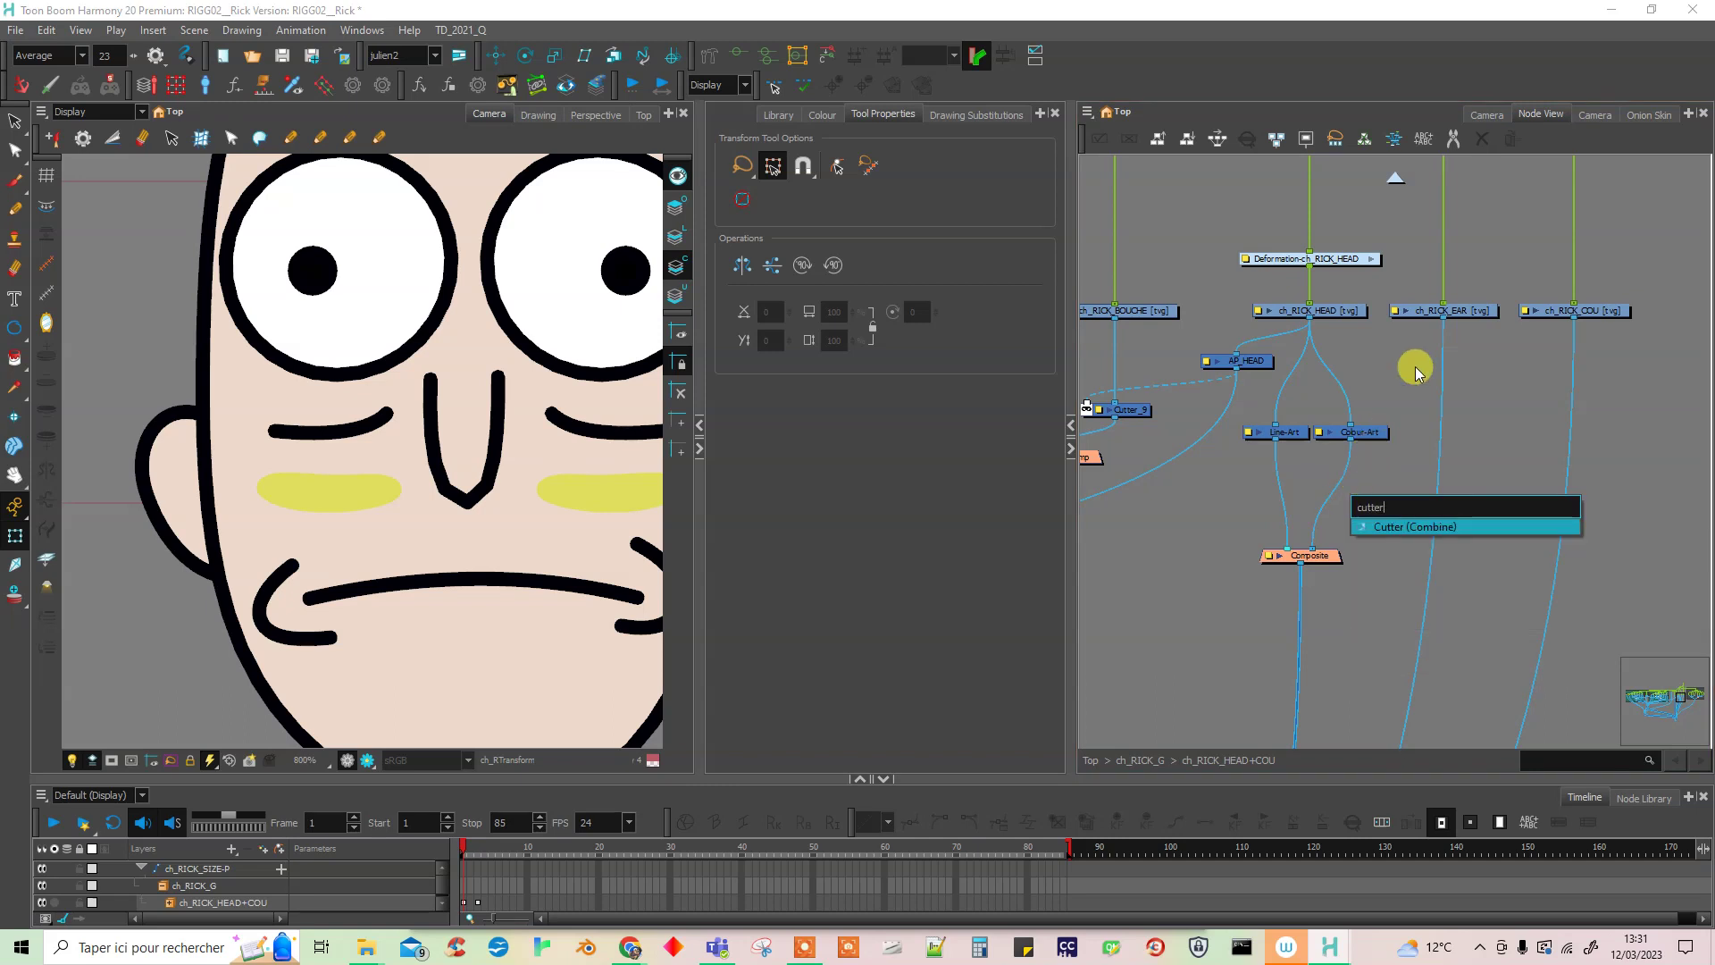
pyautogui.press('Return')
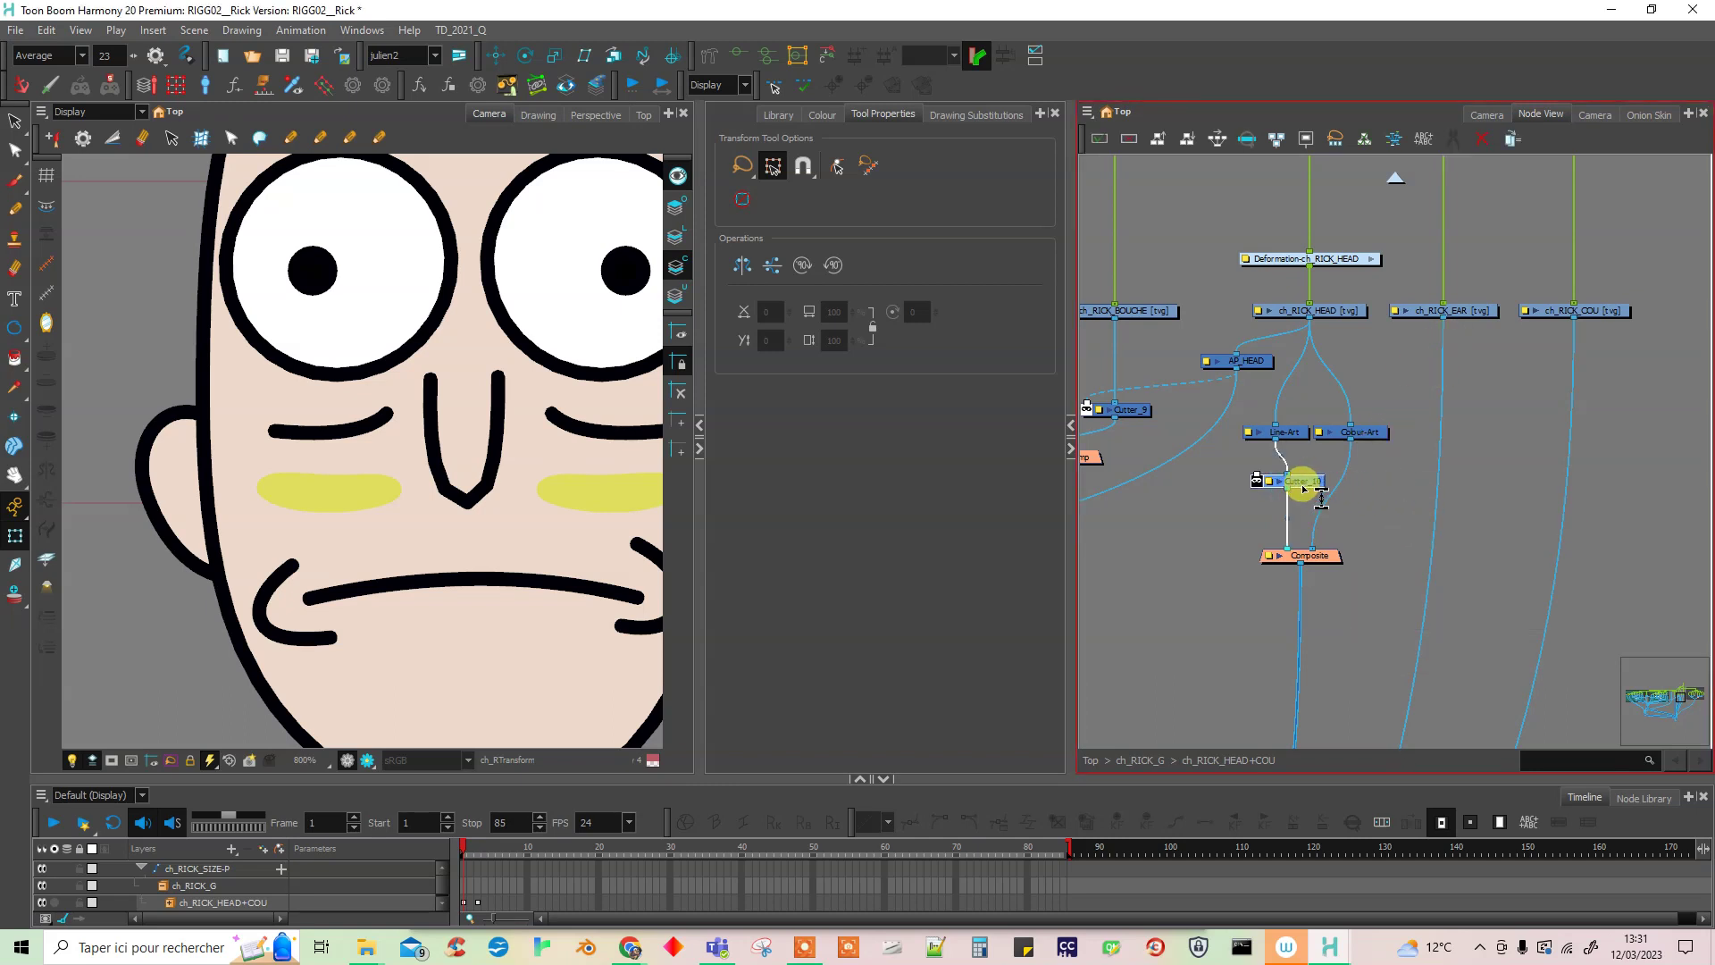
pyautogui.click(1292, 497)
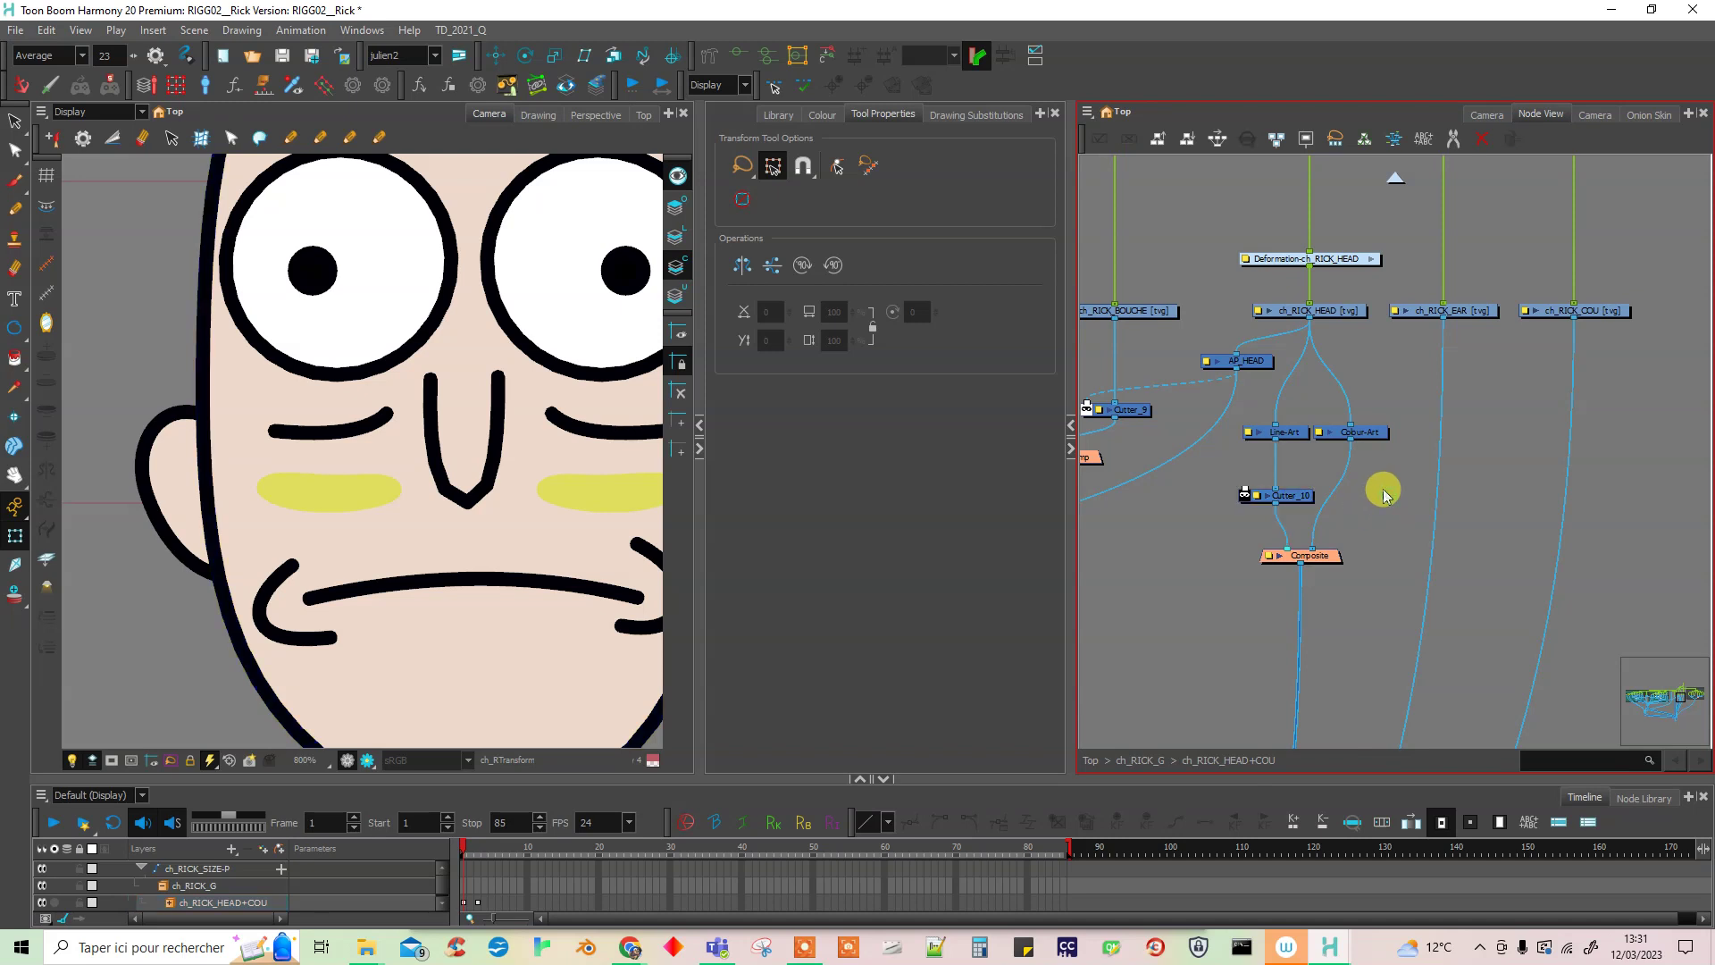
# - Add an Auto-Patch node fed by the ch_RICK_EAR drawing and connect it as the matte of the head line's Cutter
pyautogui.press('Tab')
pyautogui.write('autop')
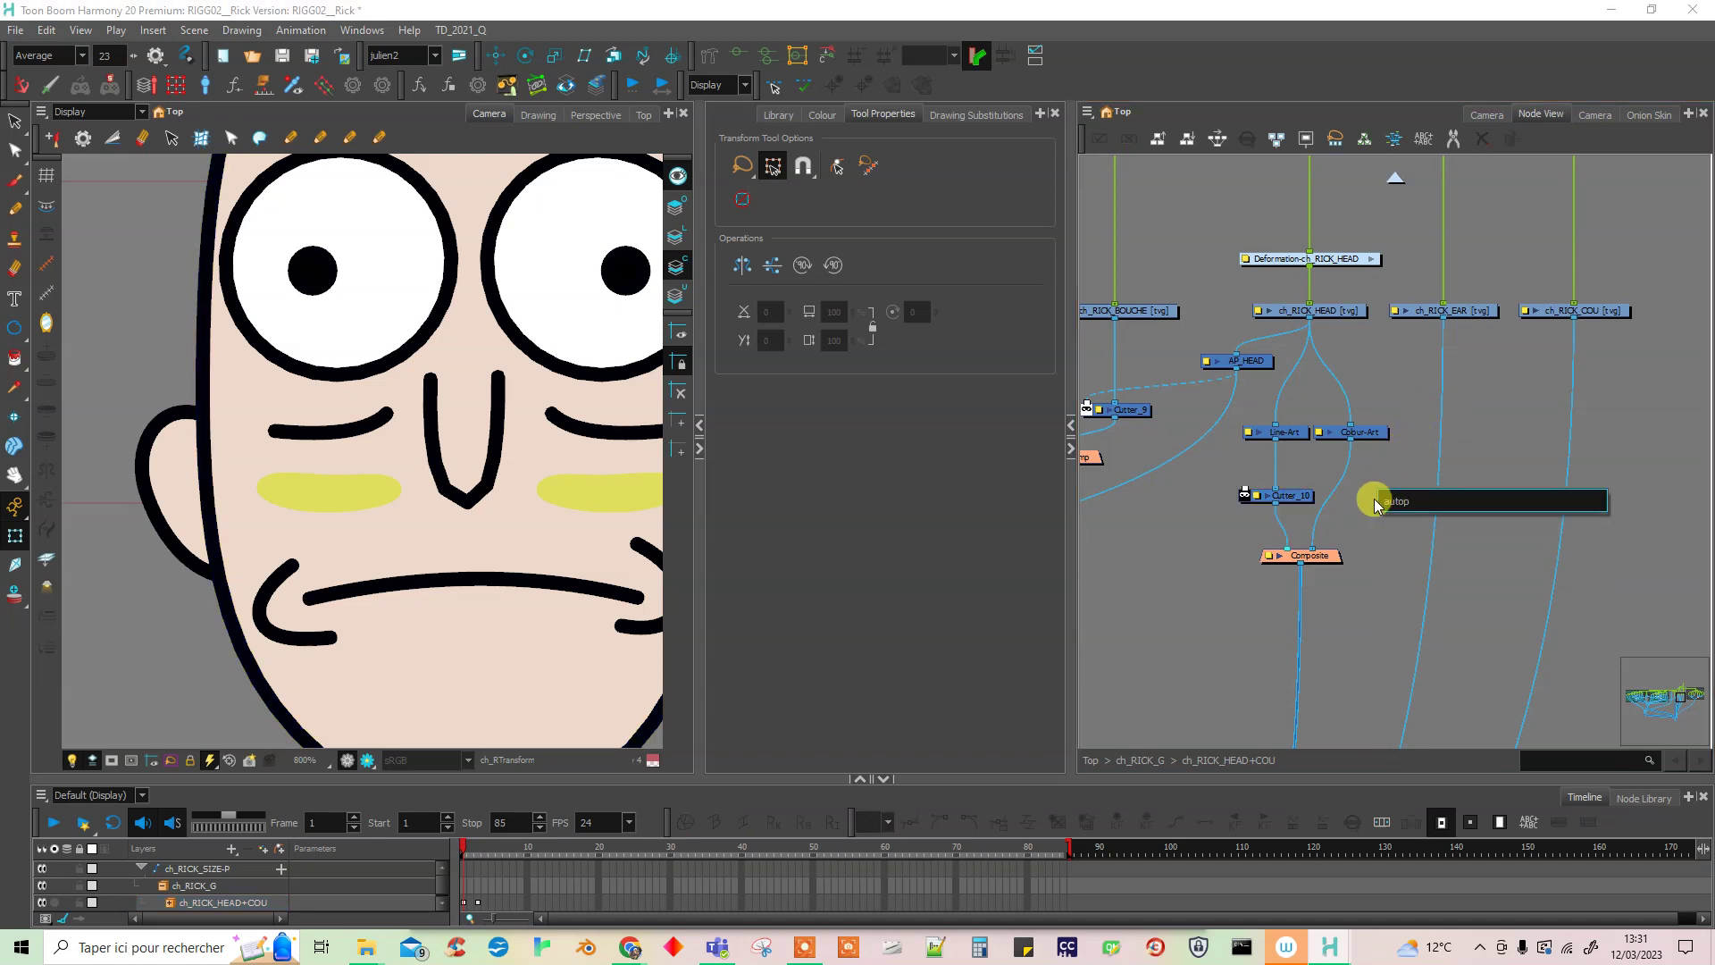
pyautogui.press('BackSpace')
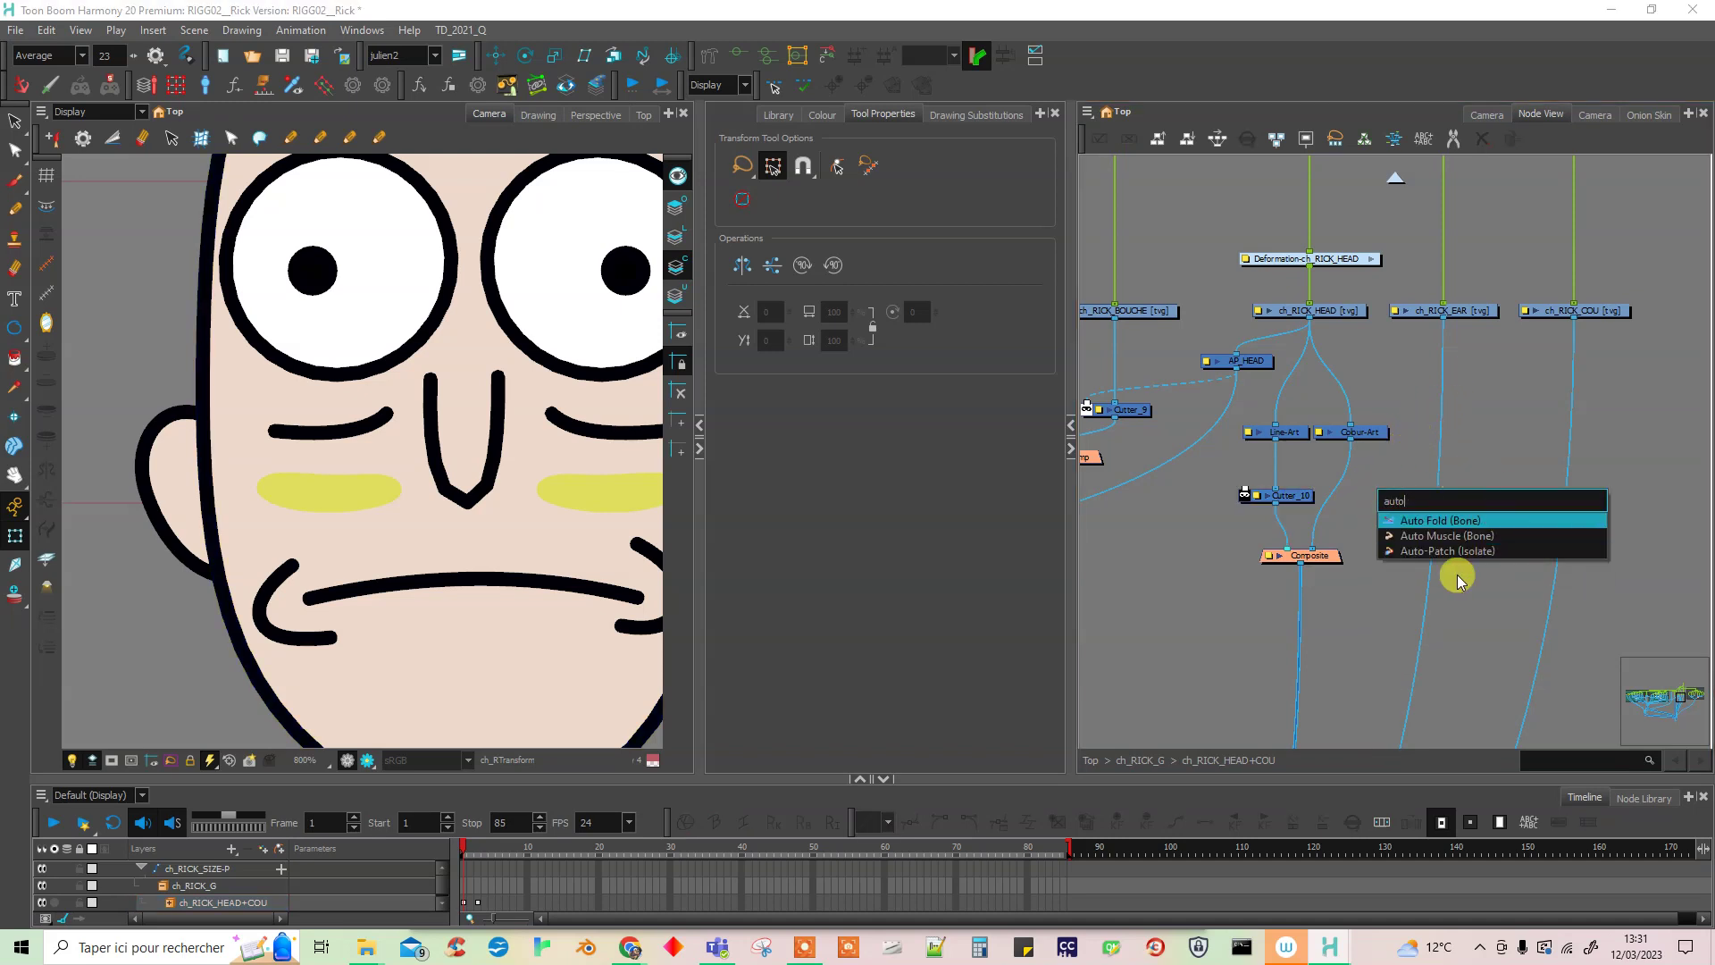
pyautogui.click(1455, 553)
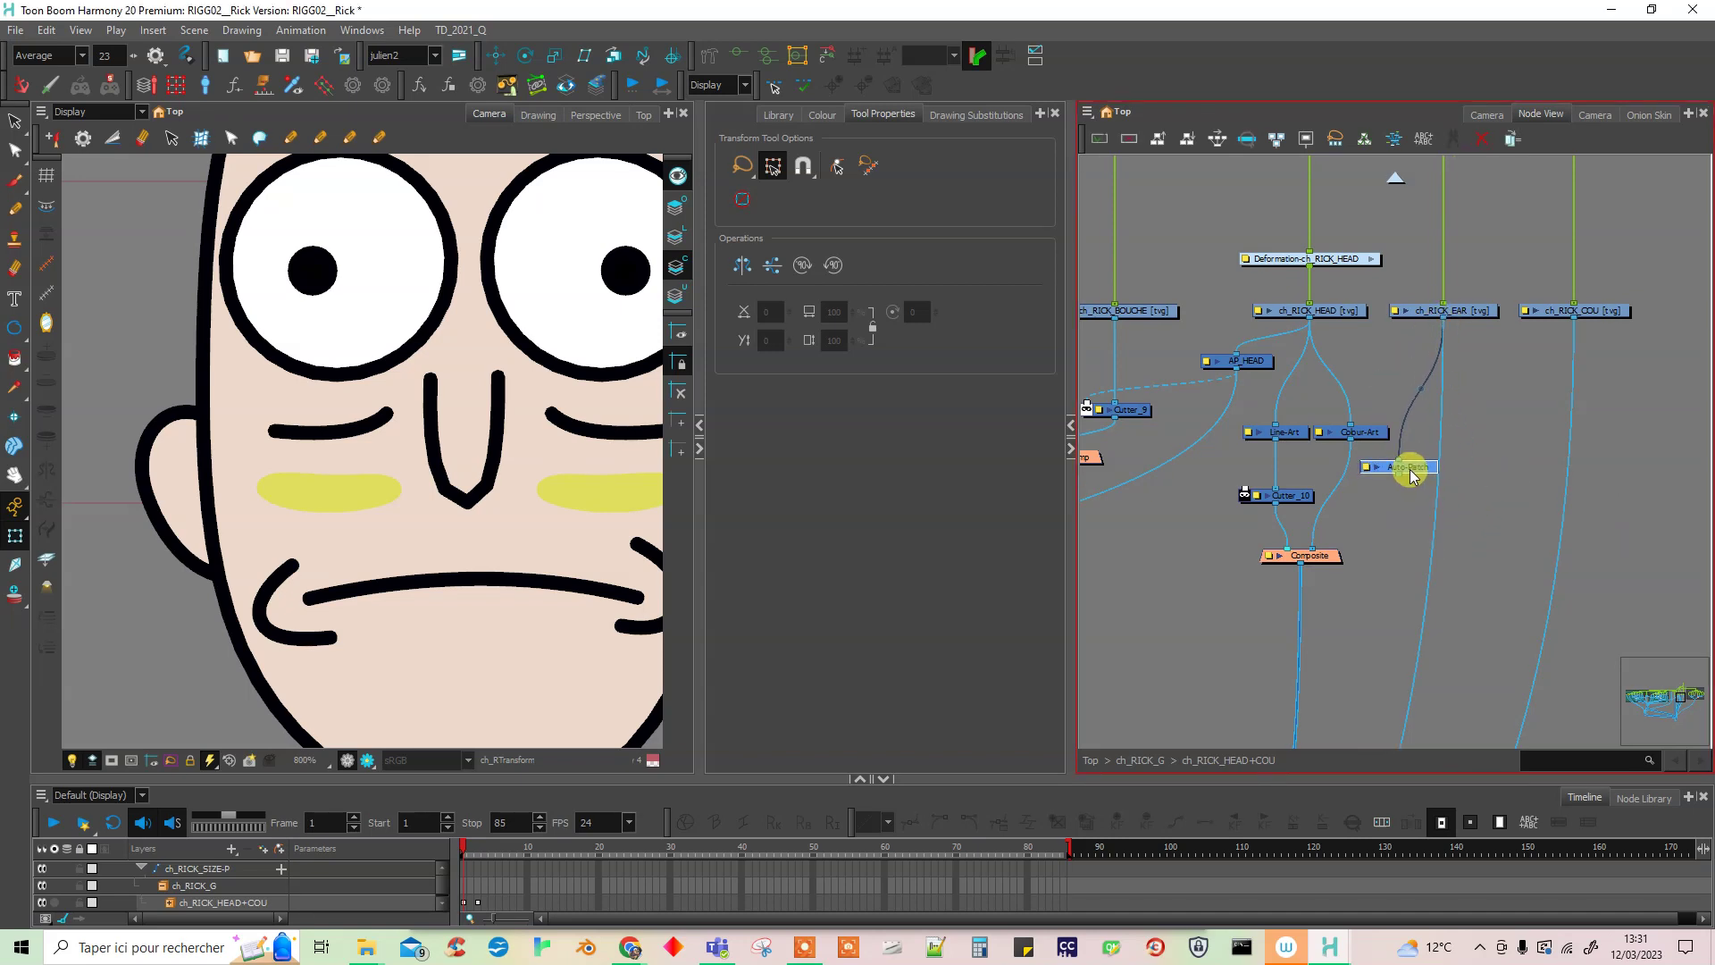
pyautogui.moveTo(1398, 475); pyautogui.dragTo(1245, 488)
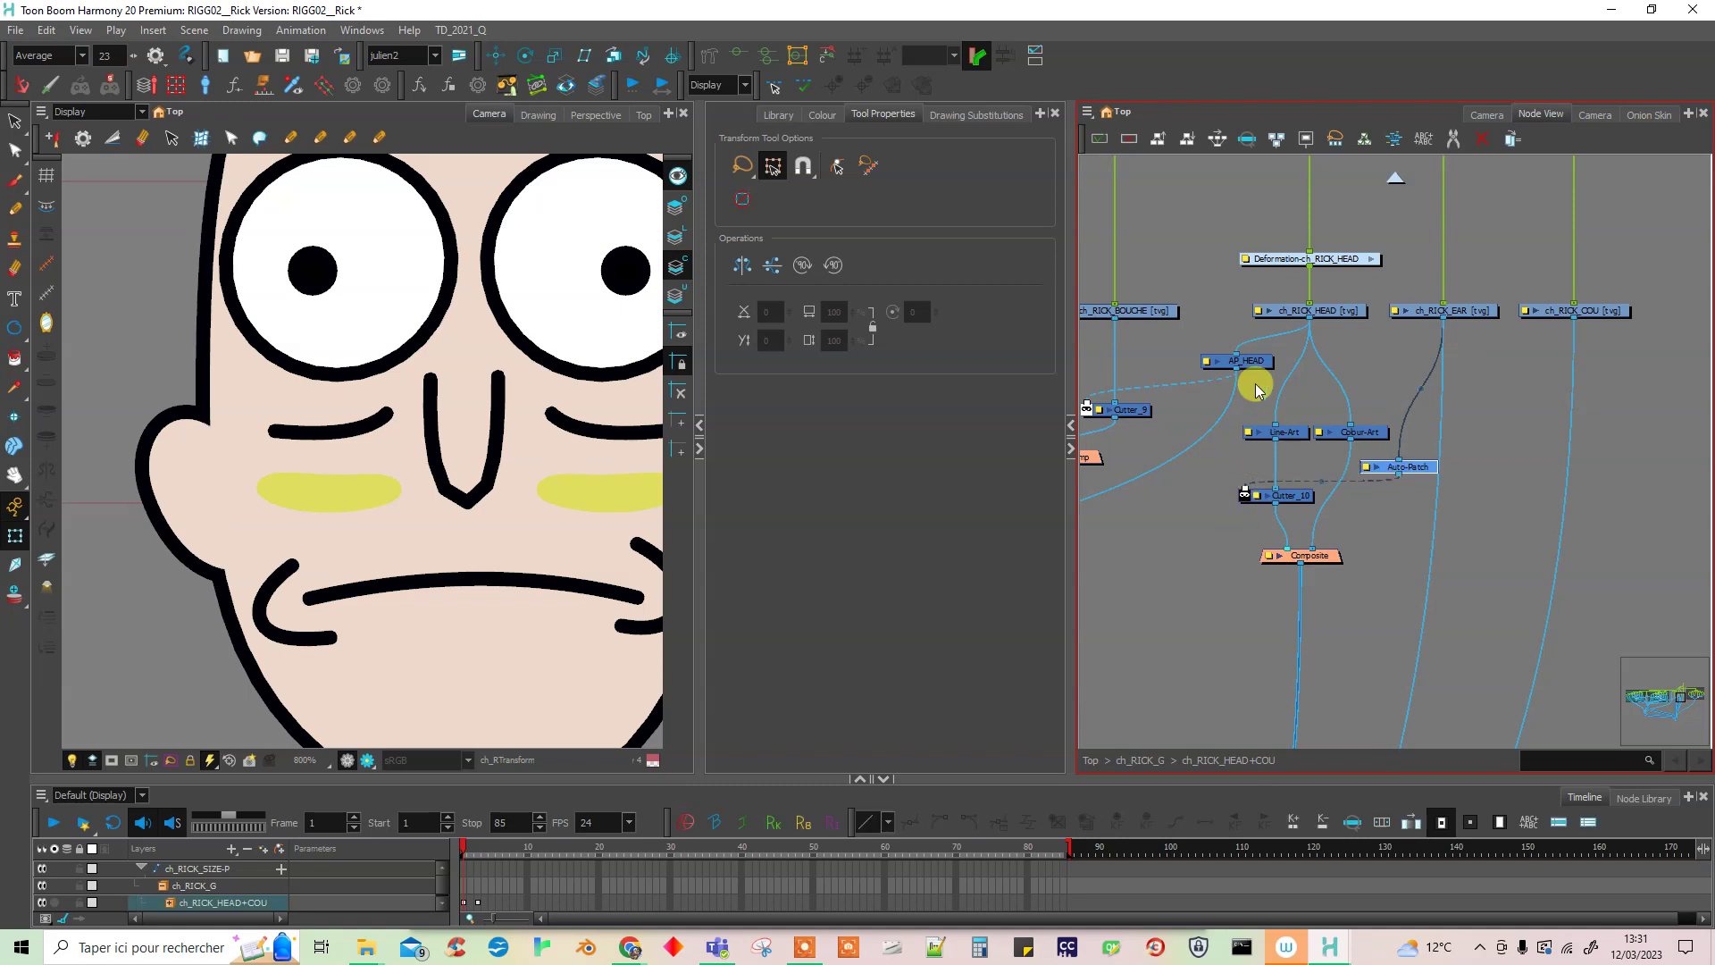
# - Try different ear depths and positions against the head to test the mask, and undo the ear's movement
pyautogui.scroll(-3, 224, 393)
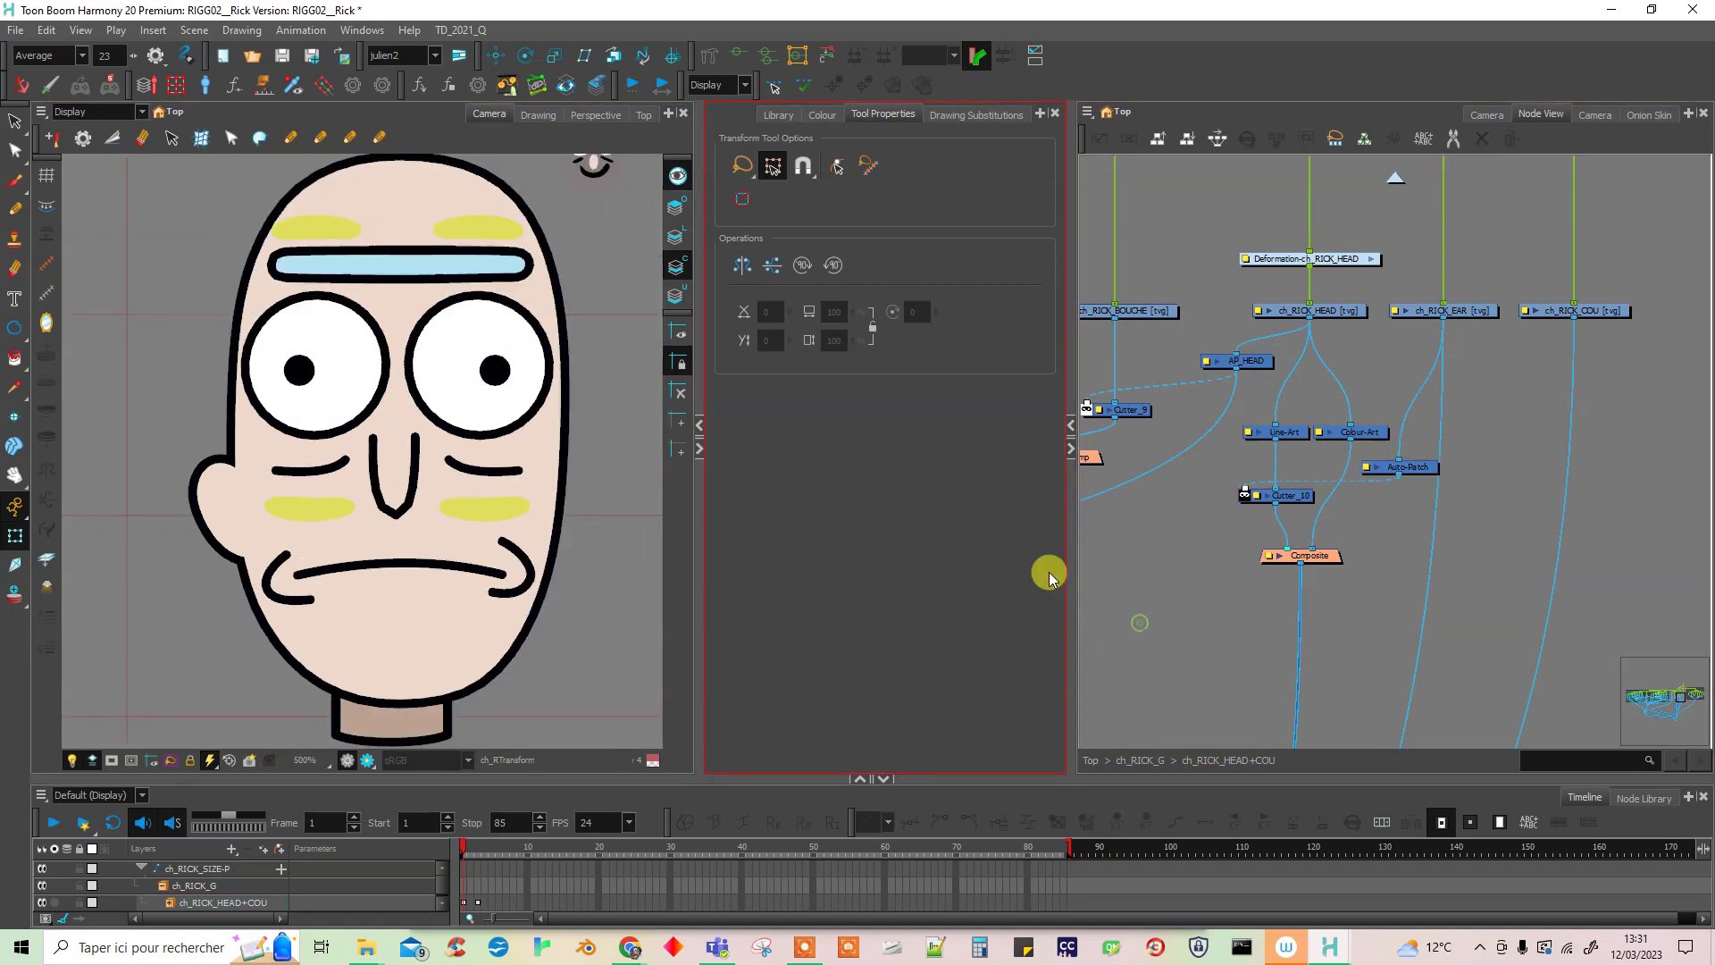
pyautogui.moveTo(242, 492)
pyautogui.mouseDown()
pyautogui.moveTo(211, 490)
pyautogui.moveTo(222, 398)
pyautogui.moveTo(221, 549)
pyautogui.moveTo(212, 431)
pyautogui.moveTo(211, 496)
pyautogui.moveTo(195, 498)
pyautogui.mouseUp()
pyautogui.hotkey('alt', 'Down')
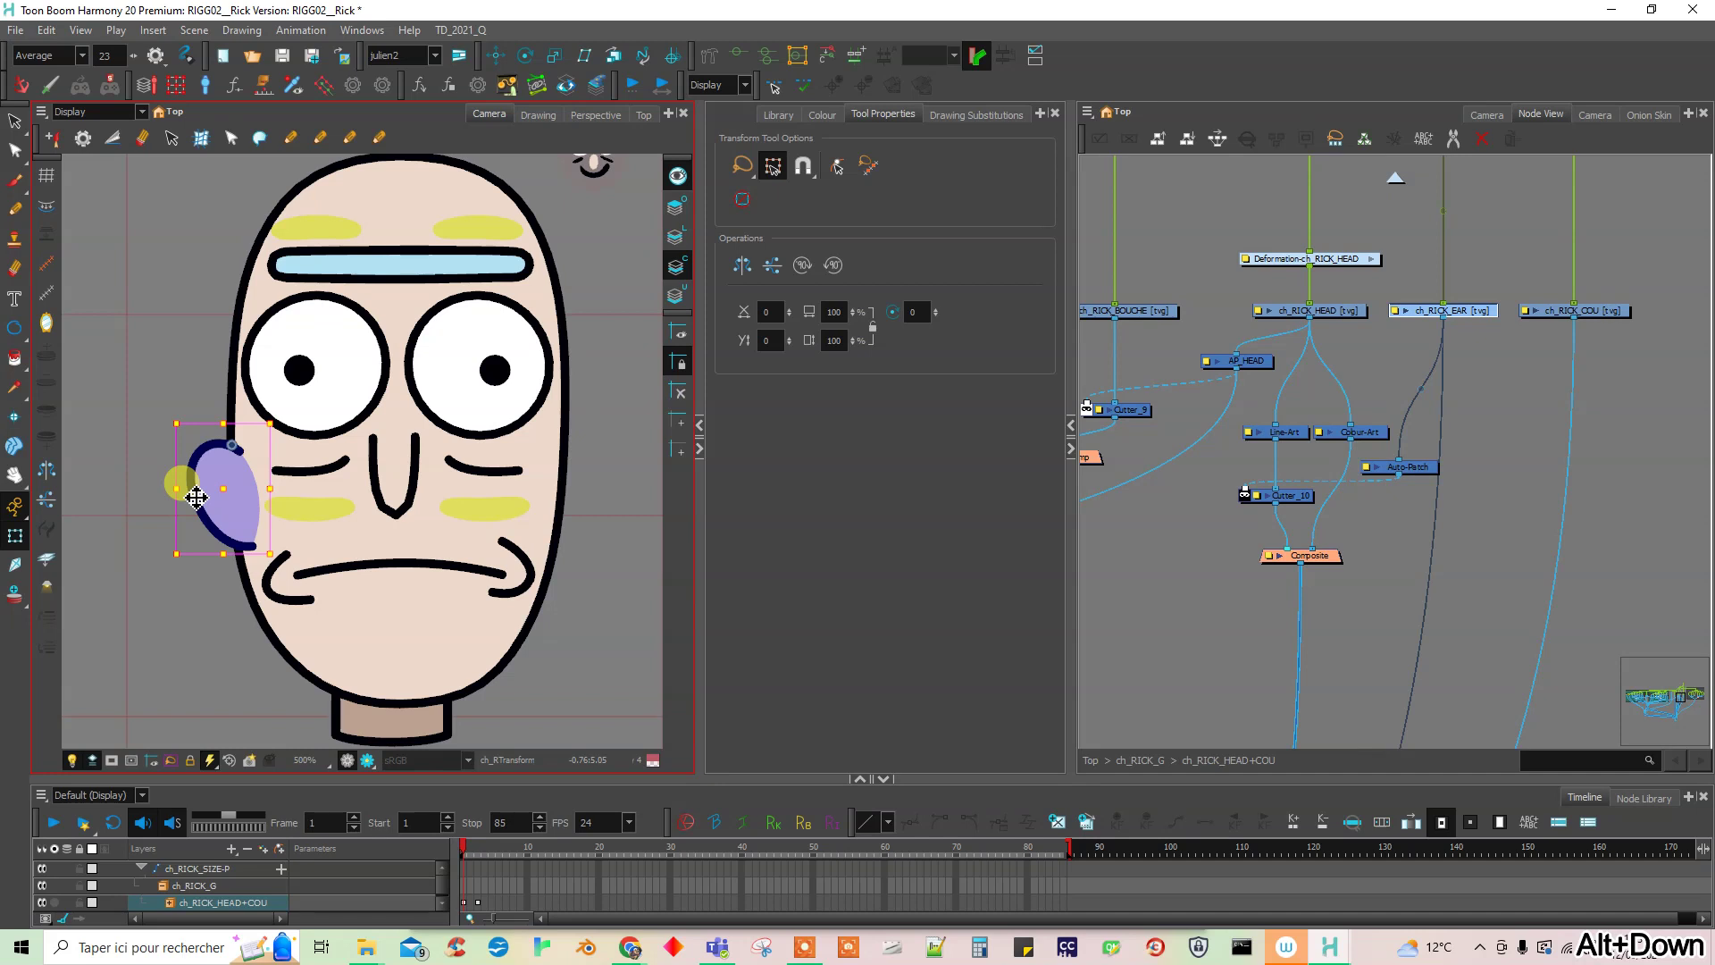
pyautogui.hotkey('alt', 'Up')
pyautogui.moveTo(223, 489)
pyautogui.mouseDown()
pyautogui.moveTo(218, 455)
pyautogui.moveTo(239, 479)
pyautogui.mouseUp()
pyautogui.click(1505, 256)
pyautogui.moveTo(1495, 169); pyautogui.dragTo(1444, 395)
pyautogui.click(1415, 339)
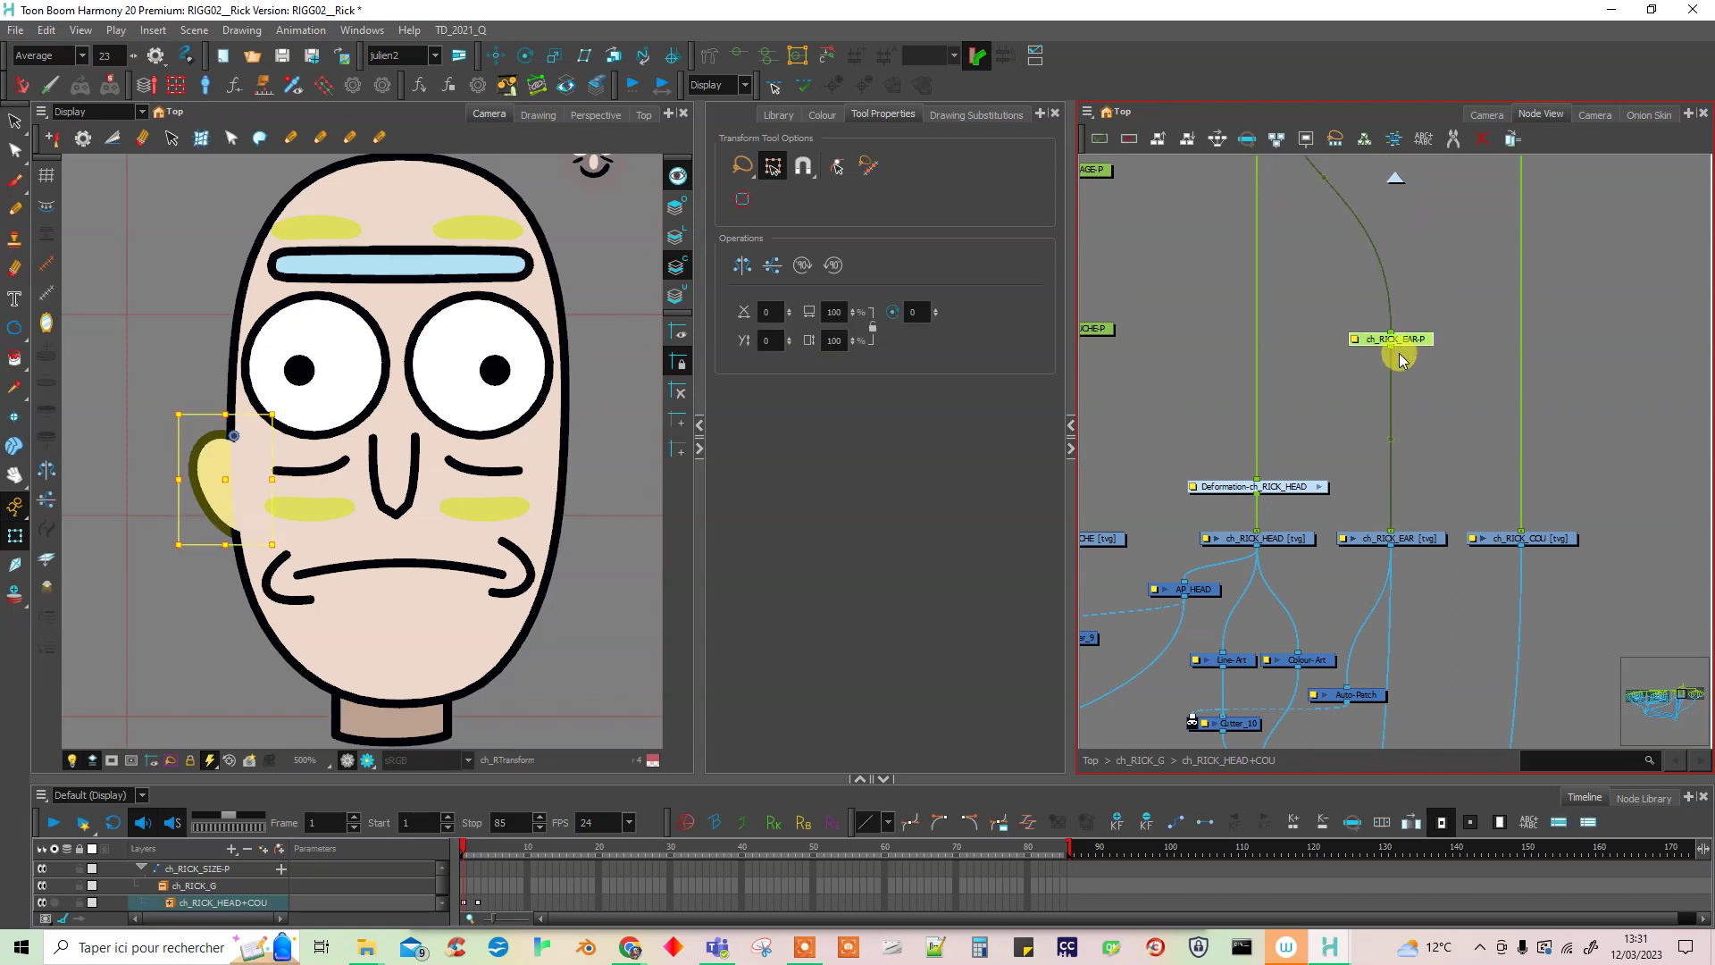
pyautogui.hotkey('ctrl', 'z')
pyautogui.moveTo(1363, 663); pyautogui.dragTo(1366, 560)
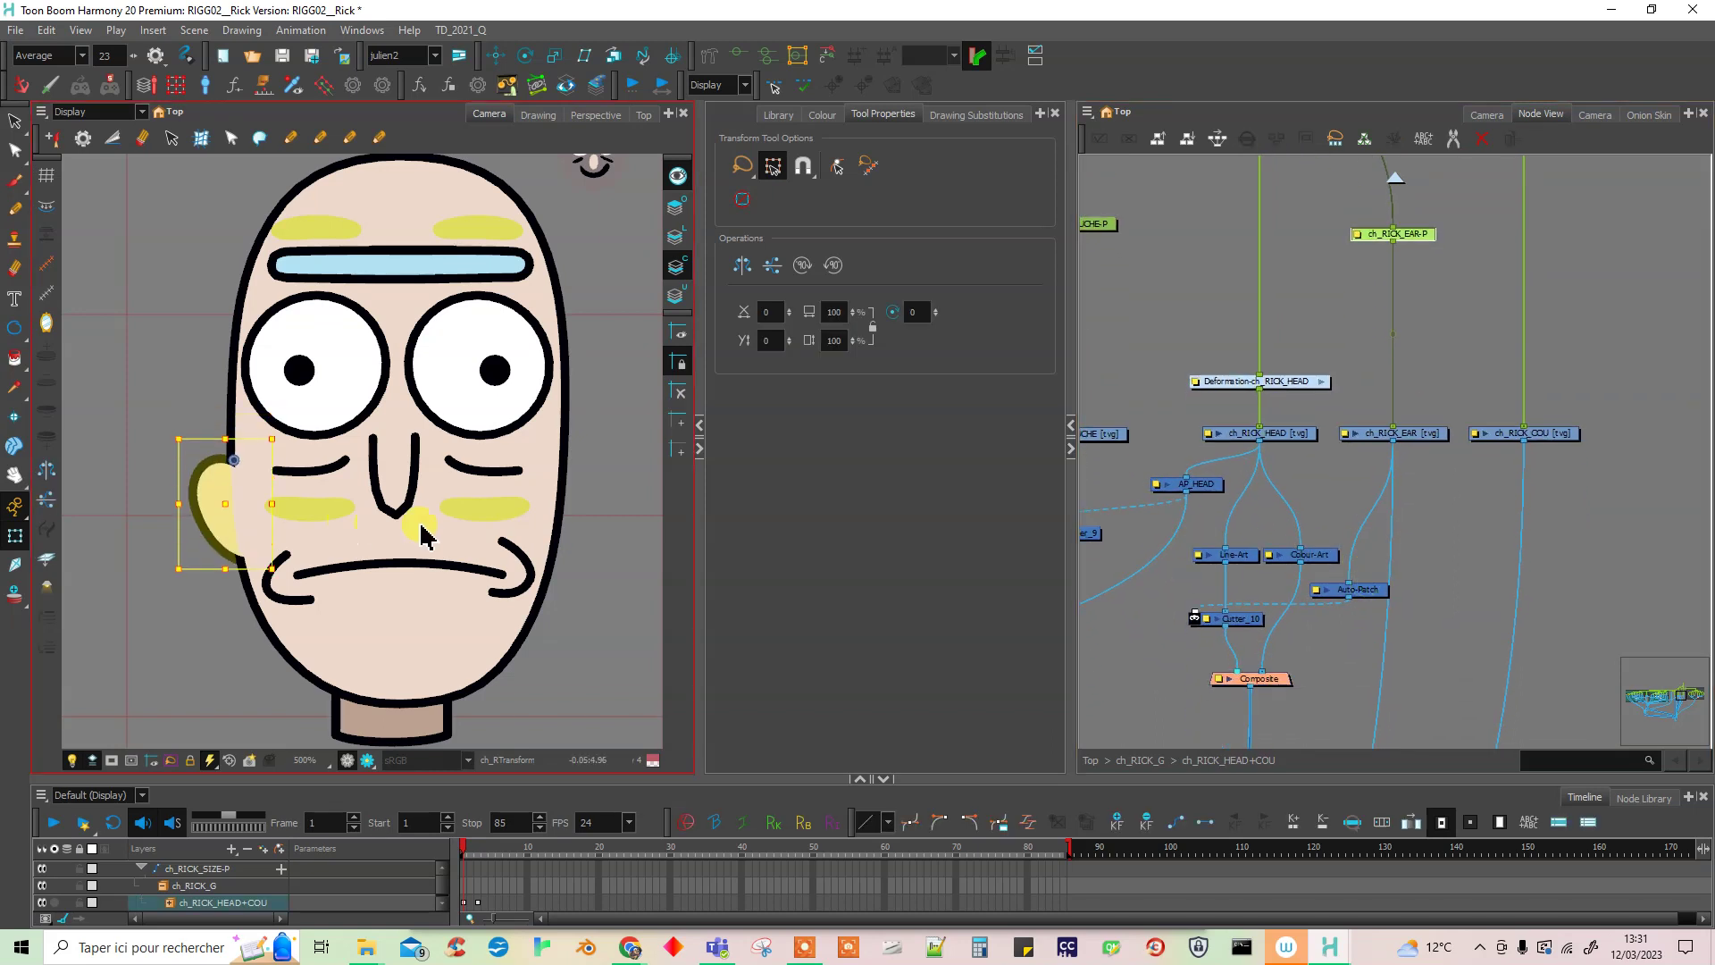
pyautogui.click(1115, 638)
# - Move the Composite slightly further below the Line-Art and Colour-Art branches
pyautogui.click(1398, 636)
pyautogui.moveTo(1304, 658)
pyautogui.mouseDown()
pyautogui.moveTo(1319, 629)
pyautogui.moveTo(1287, 675)
pyautogui.mouseUp()
pyautogui.click(1322, 647)
pyautogui.moveTo(1284, 479); pyautogui.dragTo(1352, 474)
# - Cut out the lower half of the ch_RICK_HEAD outline on the Line Art layer with the Cutter tool and copy it
pyautogui.click(1367, 399)
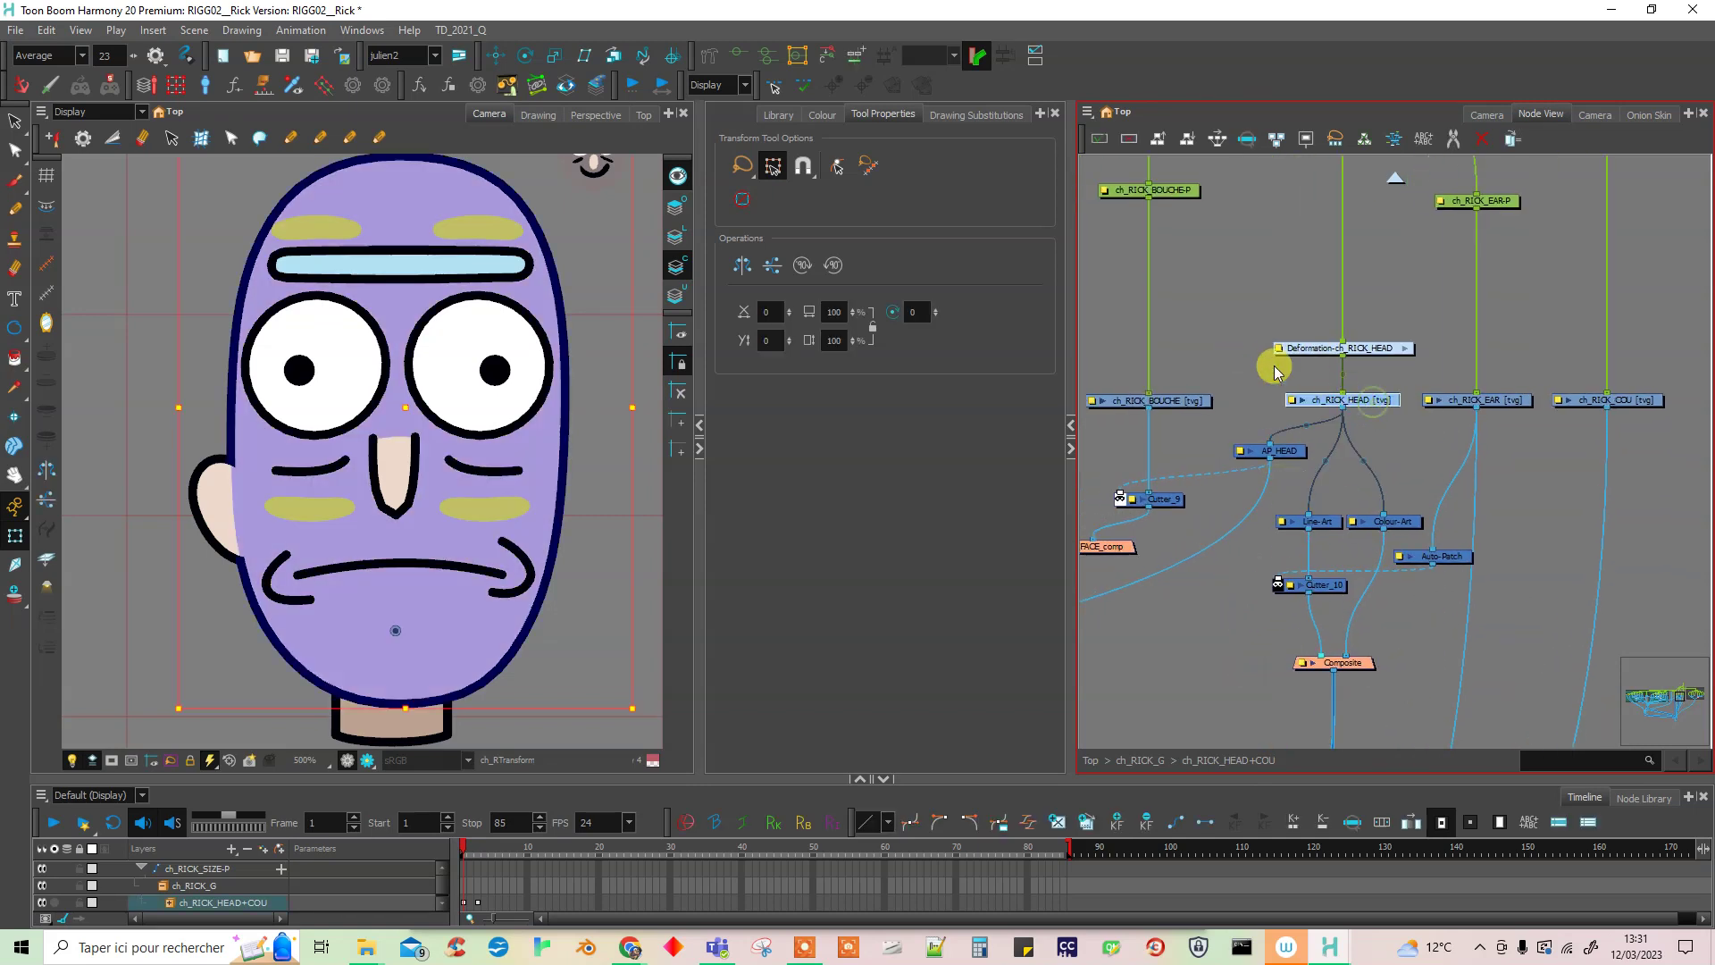
pyautogui.click(19, 120)
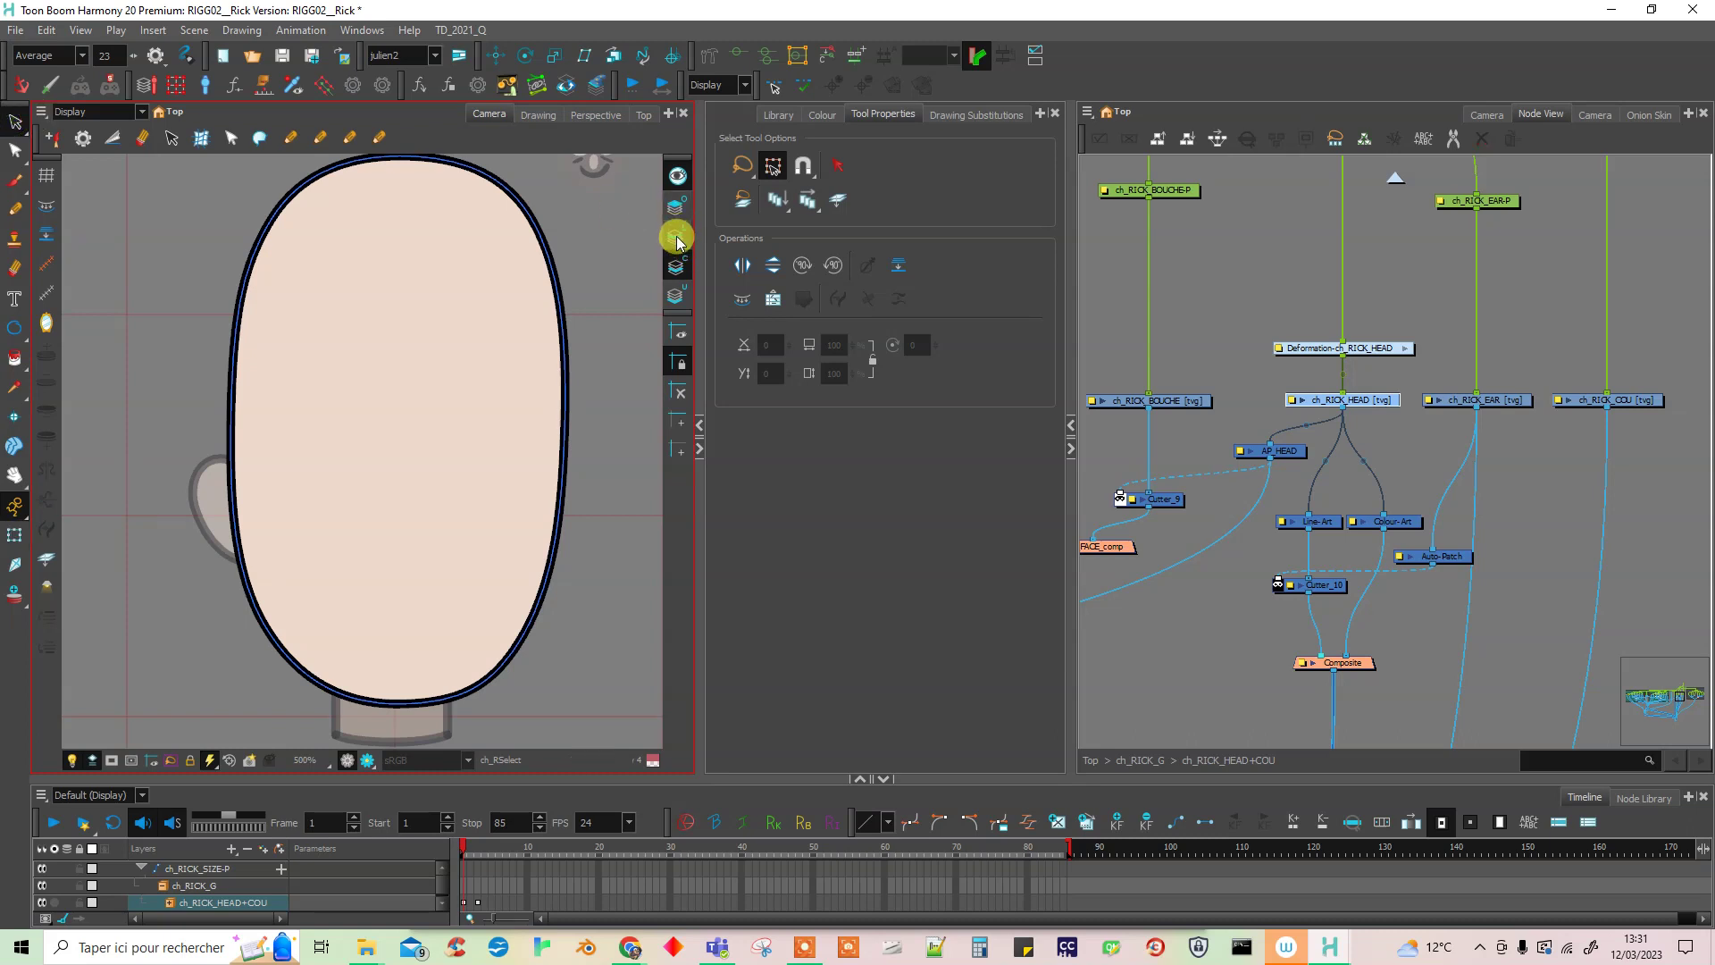
pyautogui.click(677, 174)
pyautogui.click(673, 237)
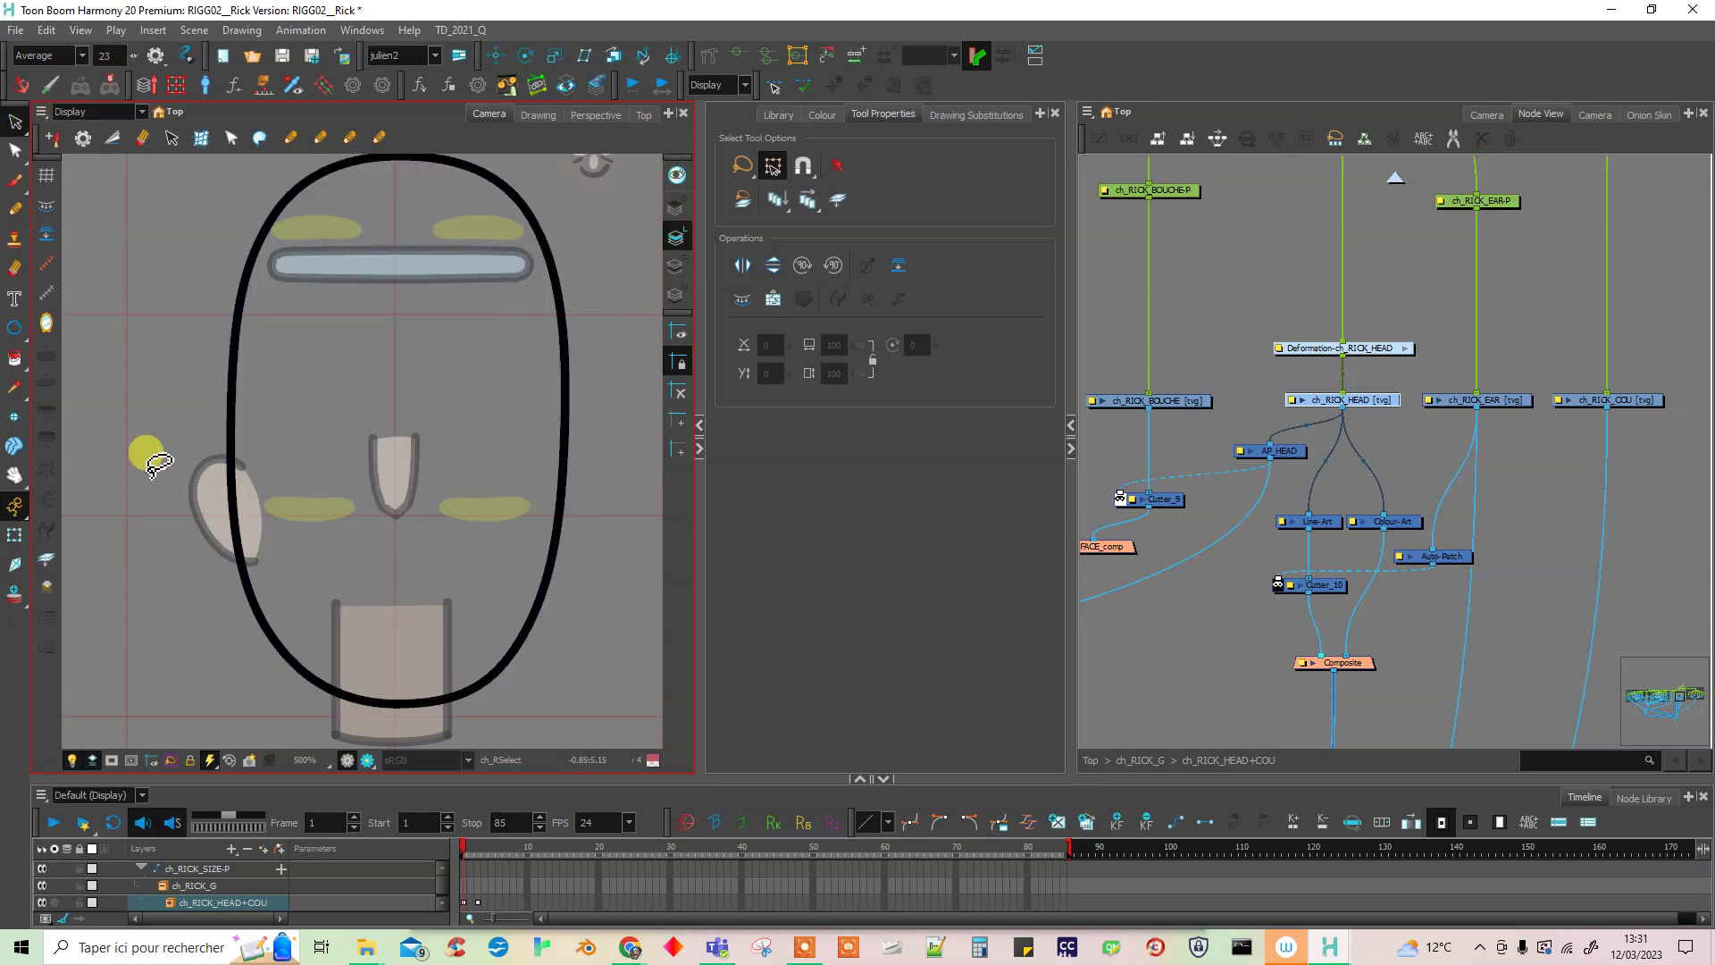
pyautogui.click(112, 137)
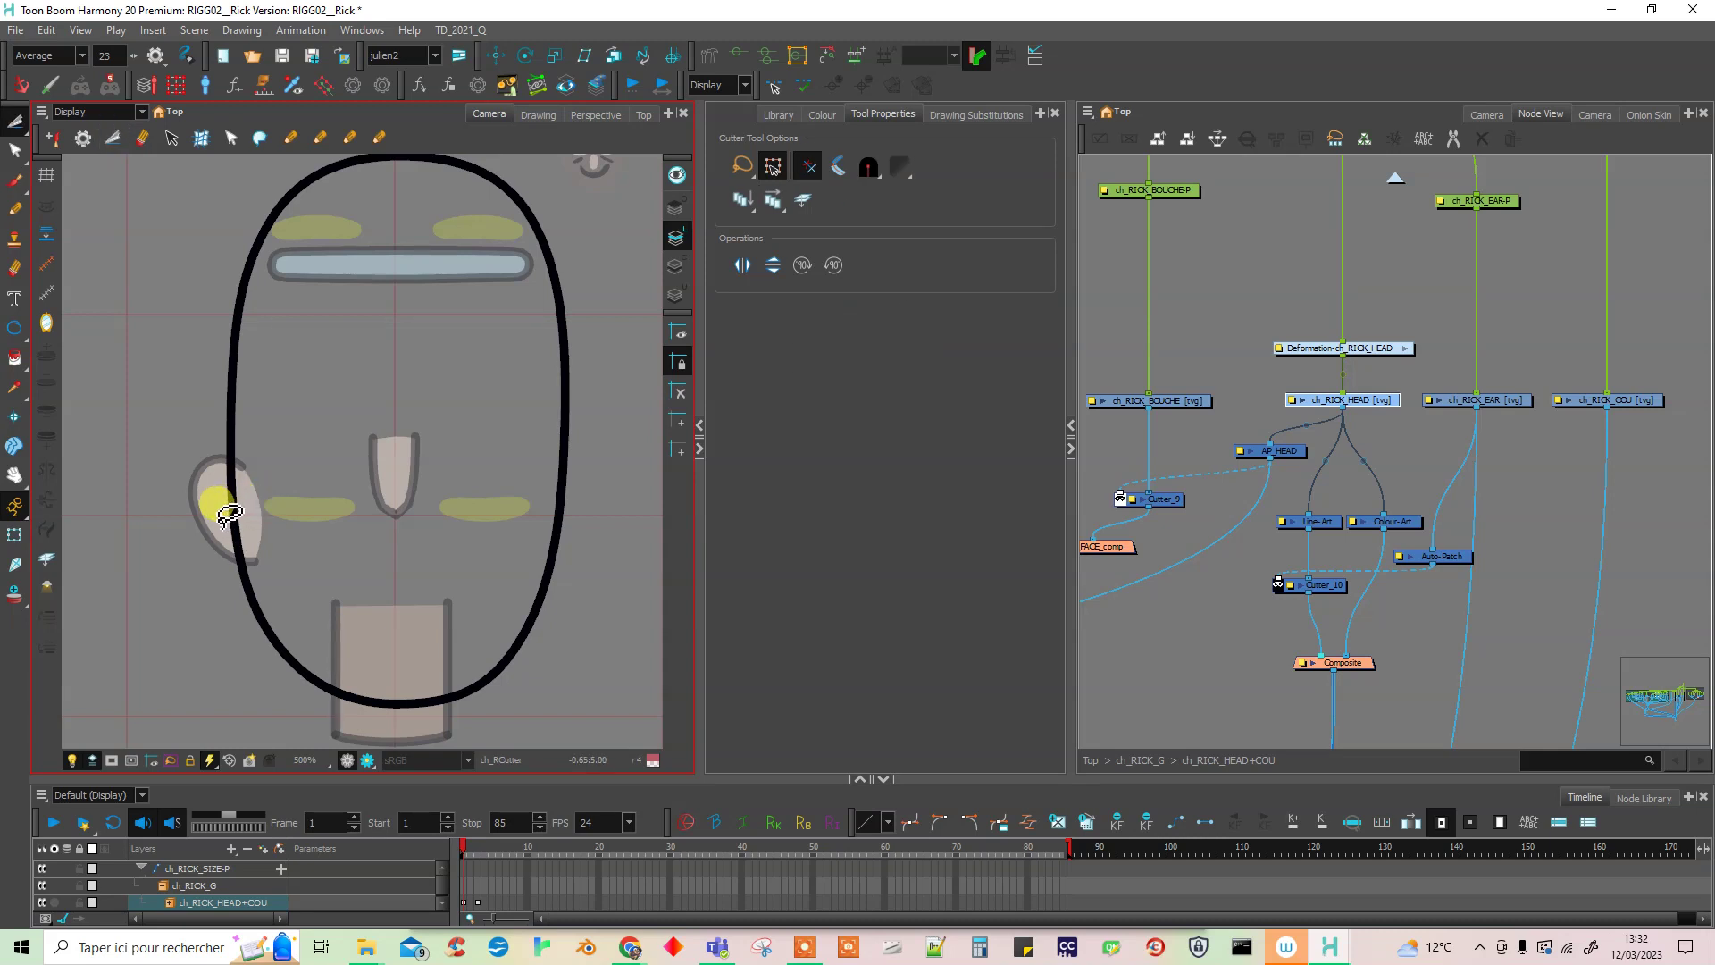
pyautogui.moveTo(230, 519)
pyautogui.mouseDown()
pyautogui.moveTo(549, 501)
pyautogui.moveTo(595, 539)
pyautogui.moveTo(582, 620)
pyautogui.moveTo(510, 696)
pyautogui.moveTo(398, 718)
pyautogui.moveTo(253, 681)
pyautogui.moveTo(258, 702)
pyautogui.moveTo(205, 596)
pyautogui.moveTo(201, 505)
pyautogui.mouseUp()
pyautogui.hotkey('ctrl', 'c')
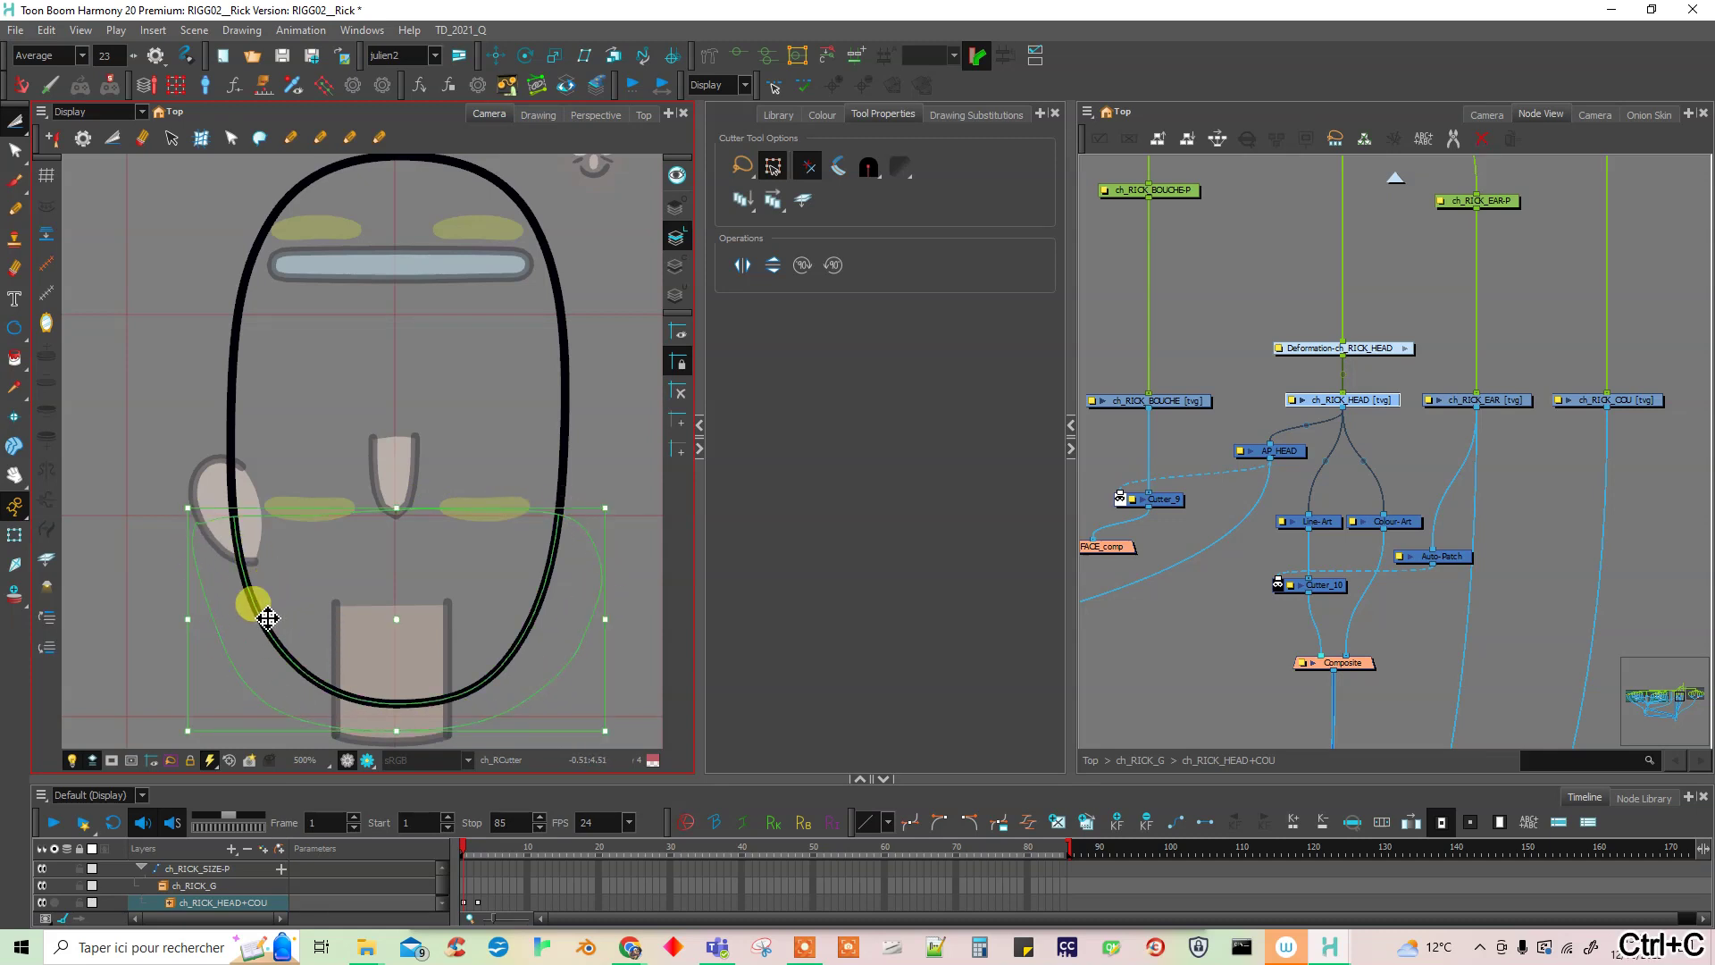
pyautogui.click(871, 170)
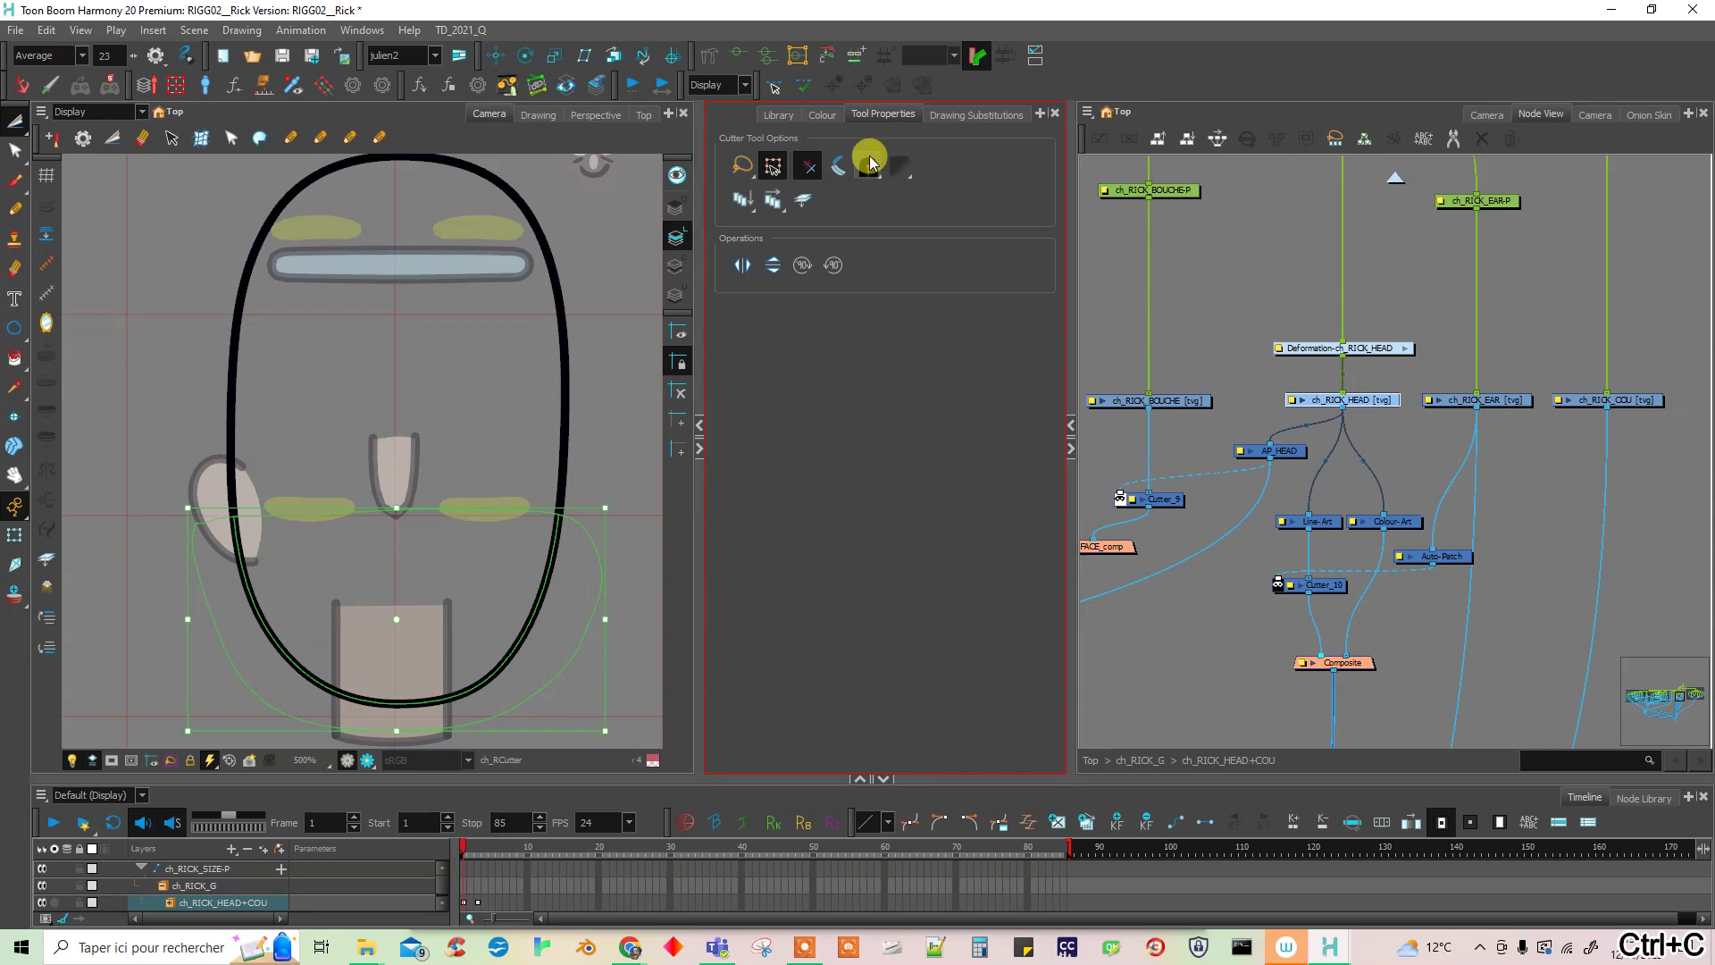
pyautogui.moveTo(868, 172); pyautogui.dragTo(883, 219)
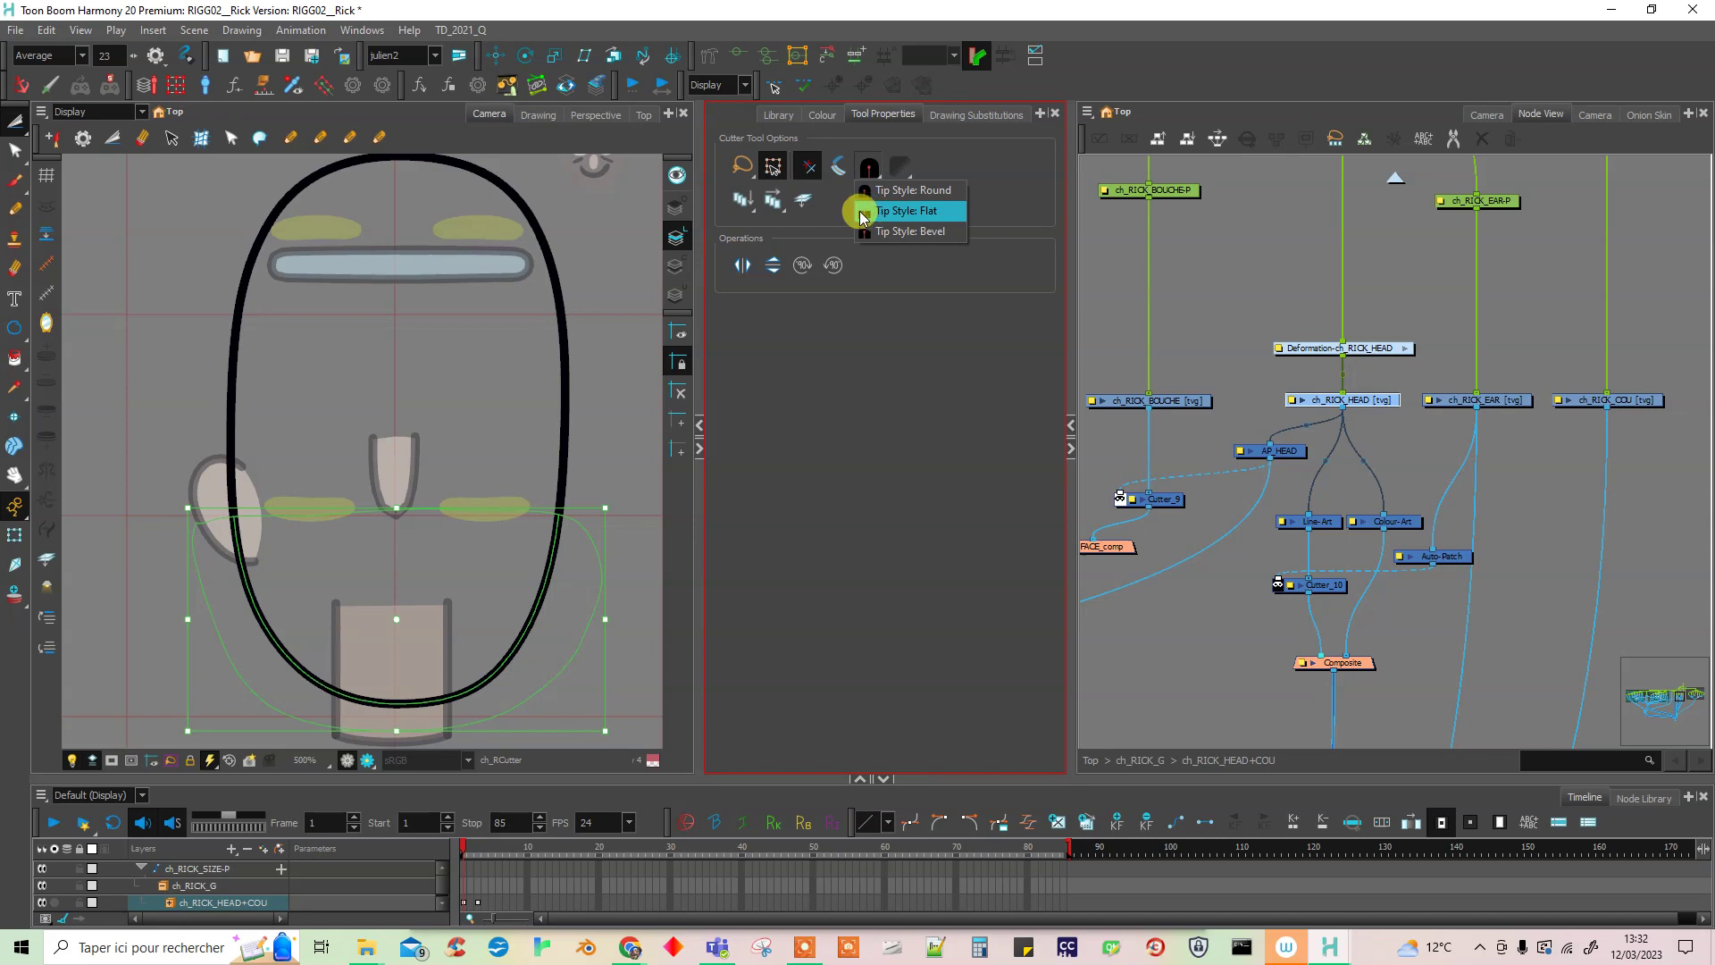
pyautogui.click(998, 210)
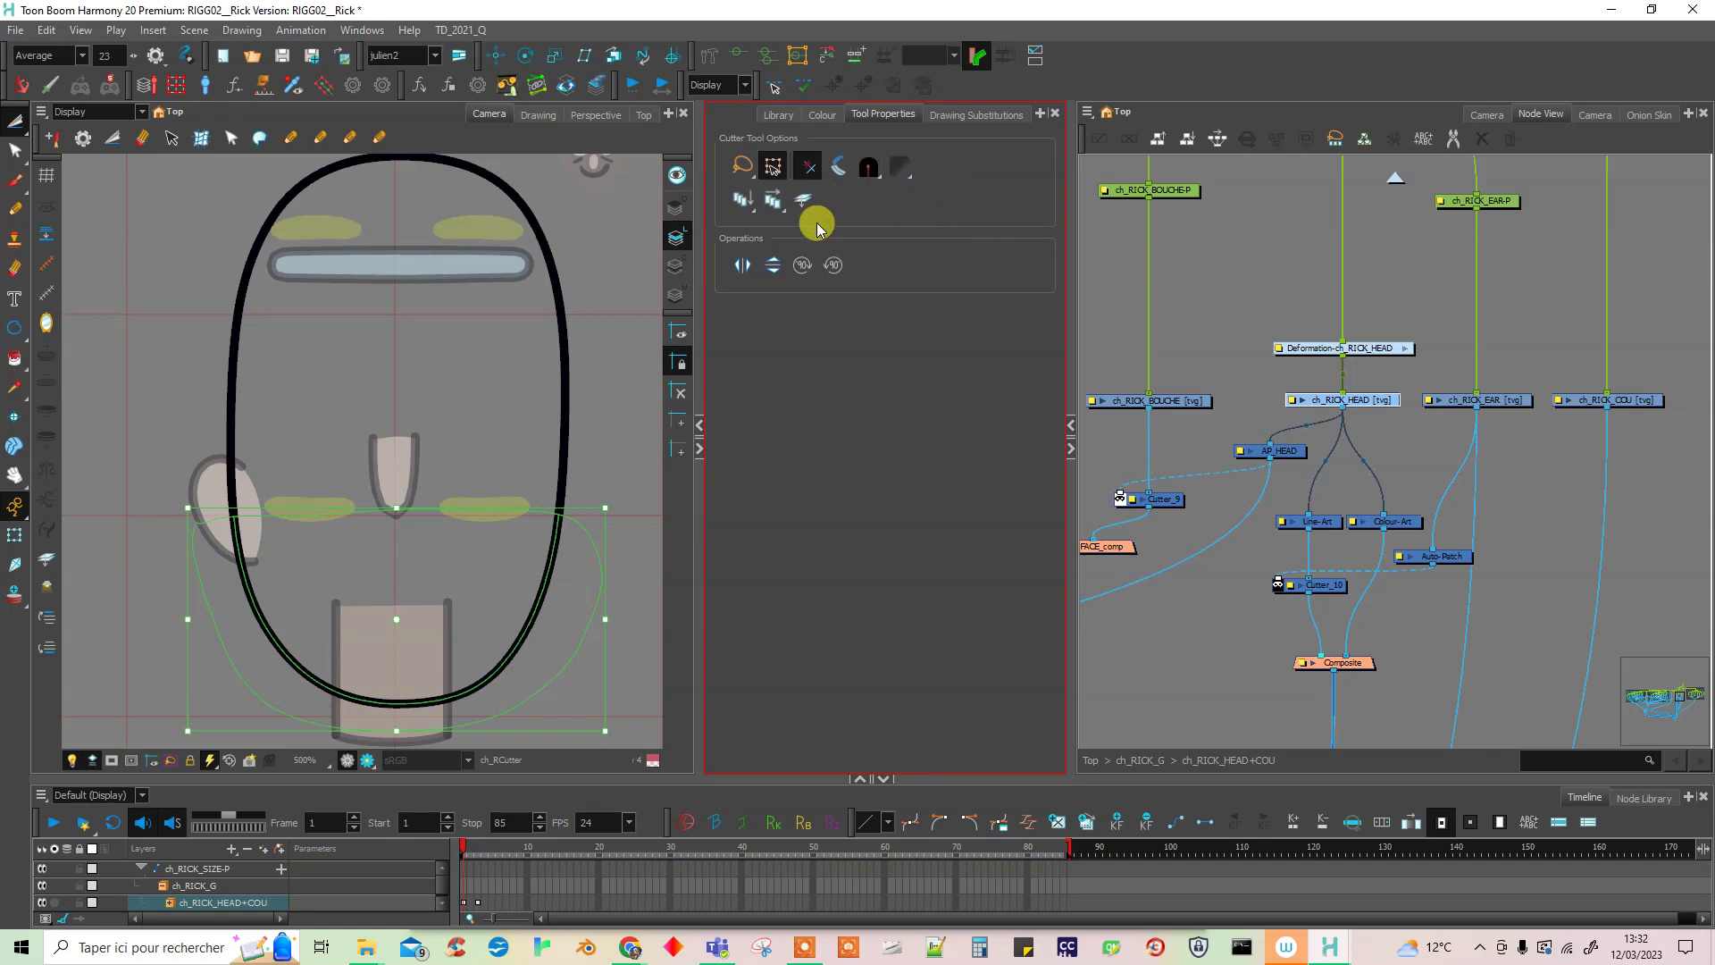
# - Paste the copied lower head outline onto the Overlay layer of ch_RICK_HEAD
pyautogui.click(676, 207)
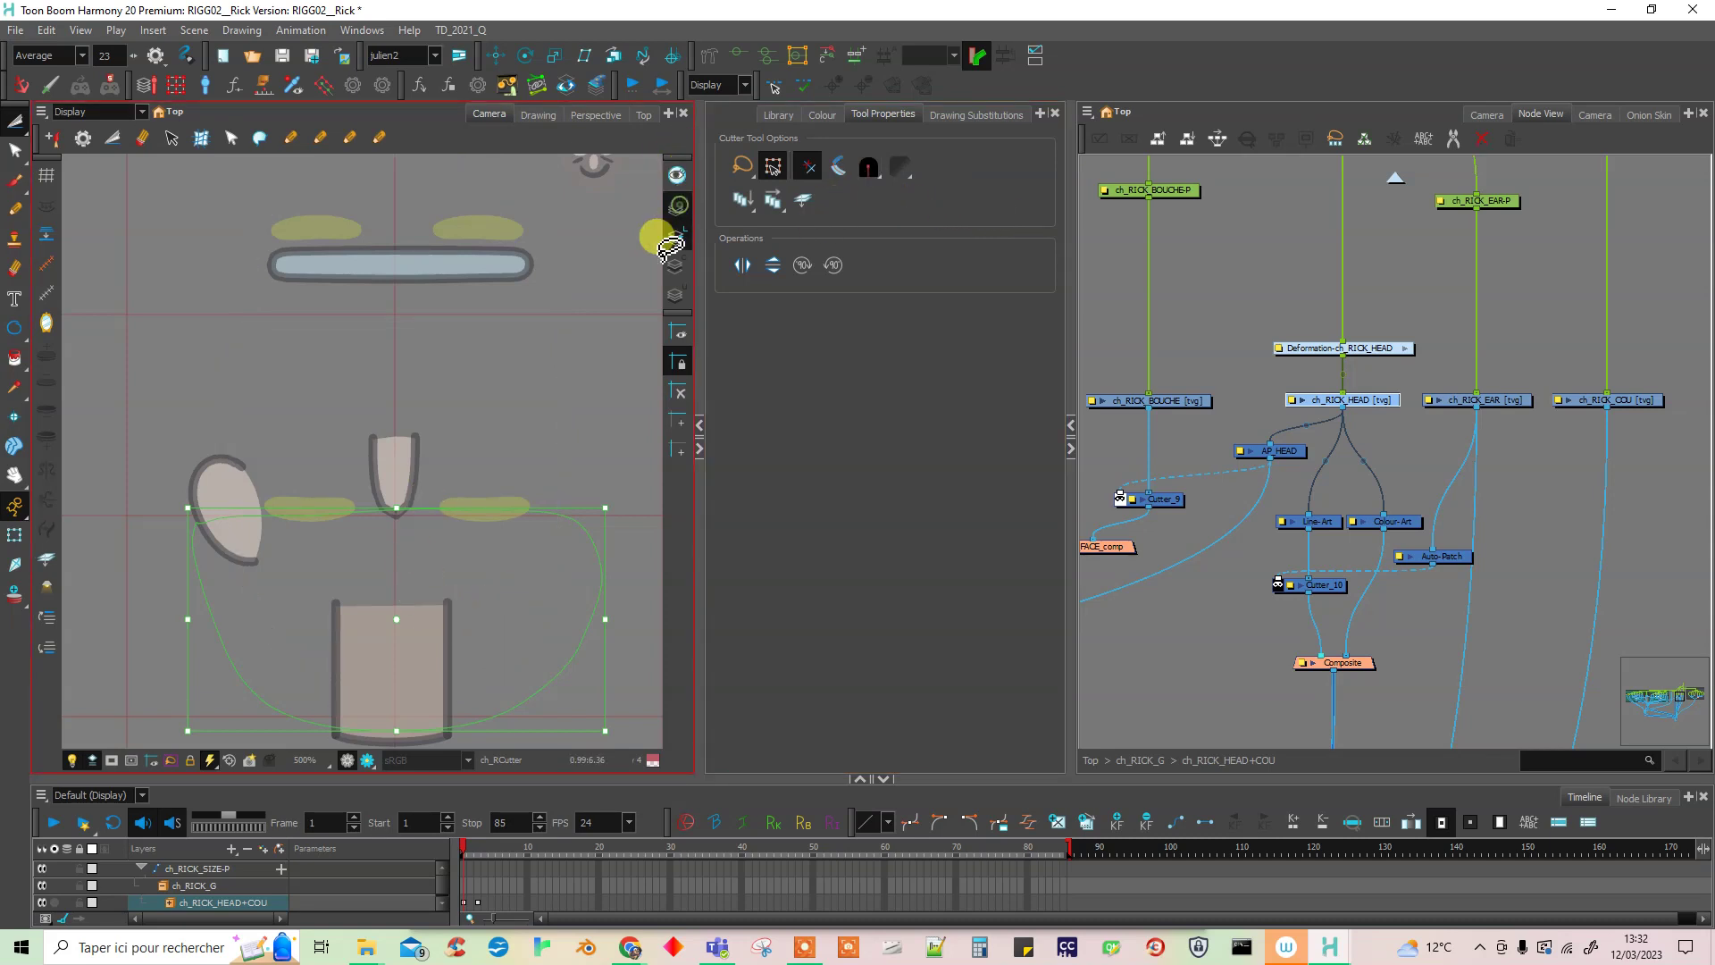
pyautogui.hotkey('ctrl', 'v')
pyautogui.click(515, 466)
# - Add a thickness point near the ear-side end of the pasted stroke with the Pencil Editor and taper its tip
pyautogui.scroll(1, 301, 561)
pyautogui.scroll(3, 307, 569)
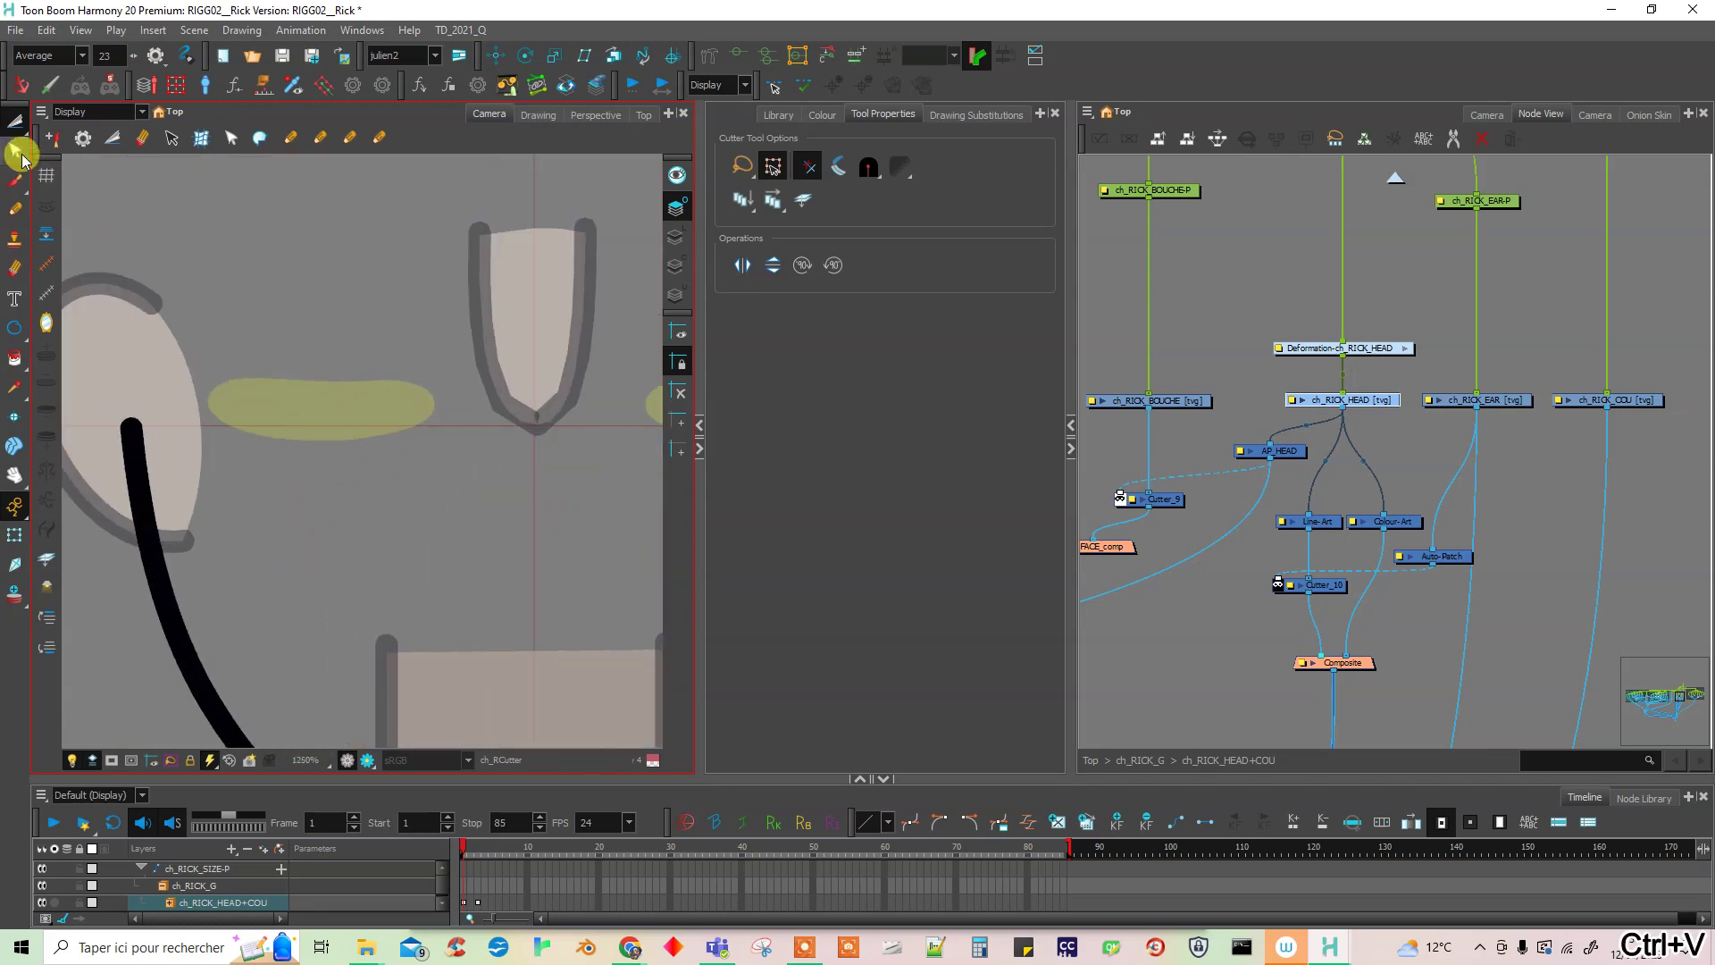
pyautogui.click(18, 150)
pyautogui.click(84, 187)
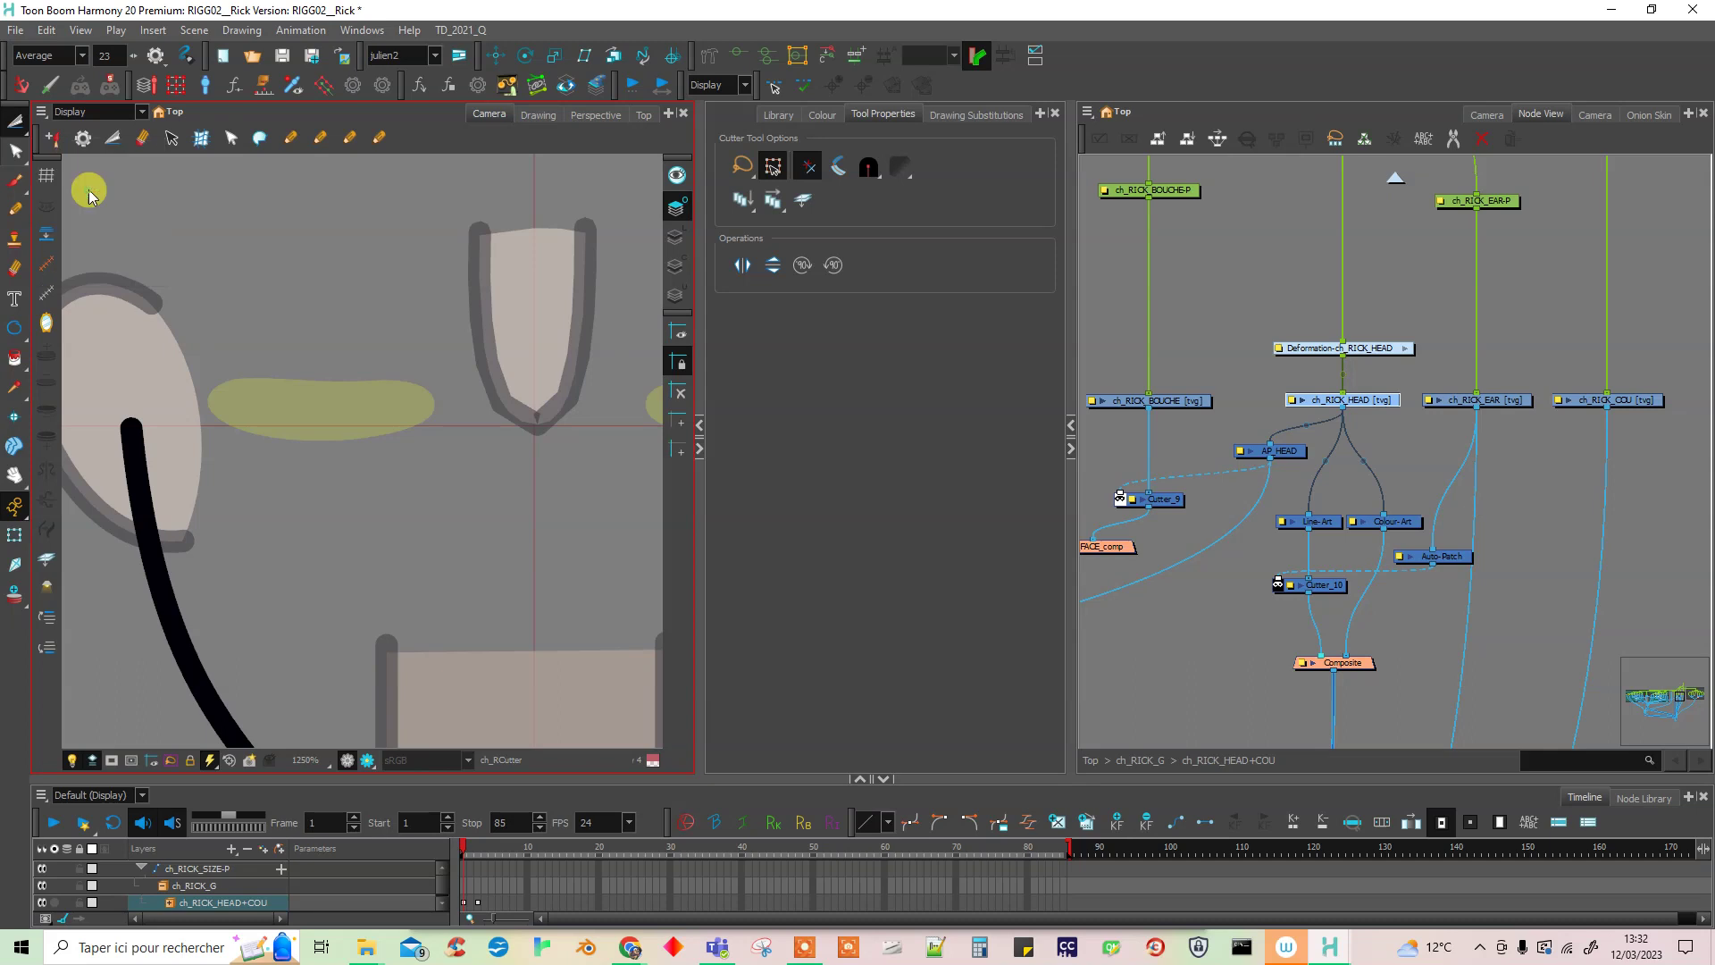
pyautogui.moveTo(348, 560); pyautogui.dragTo(395, 589)
pyautogui.click(201, 562)
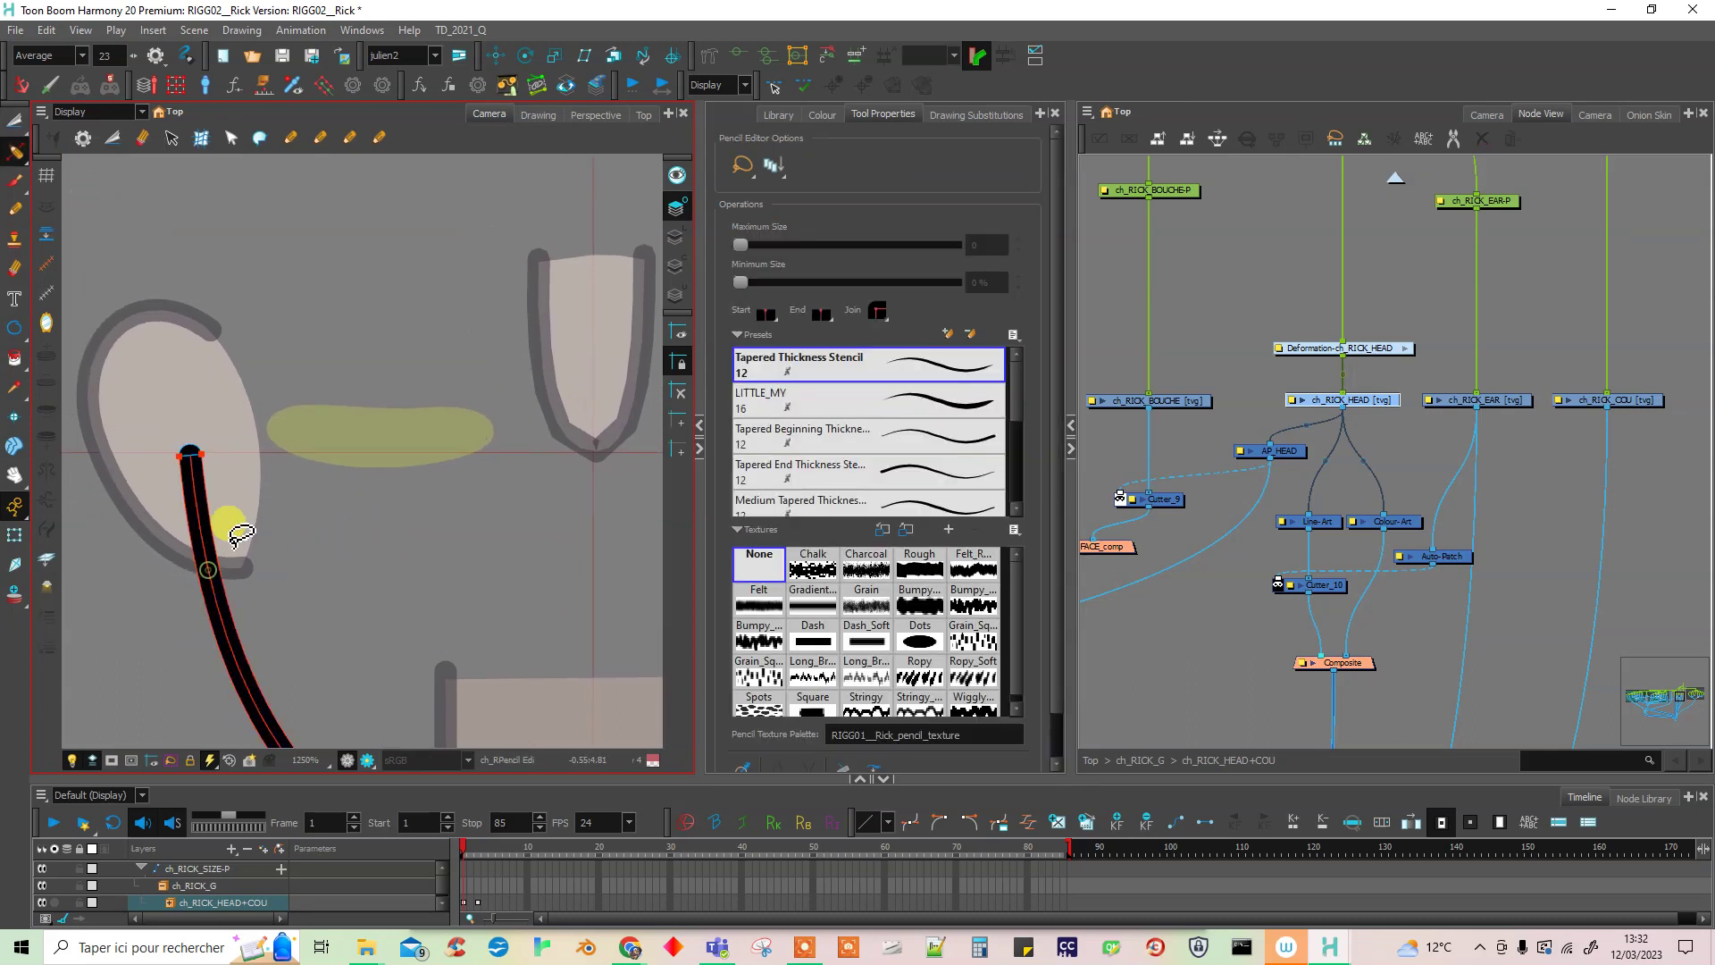
pyautogui.click(214, 591)
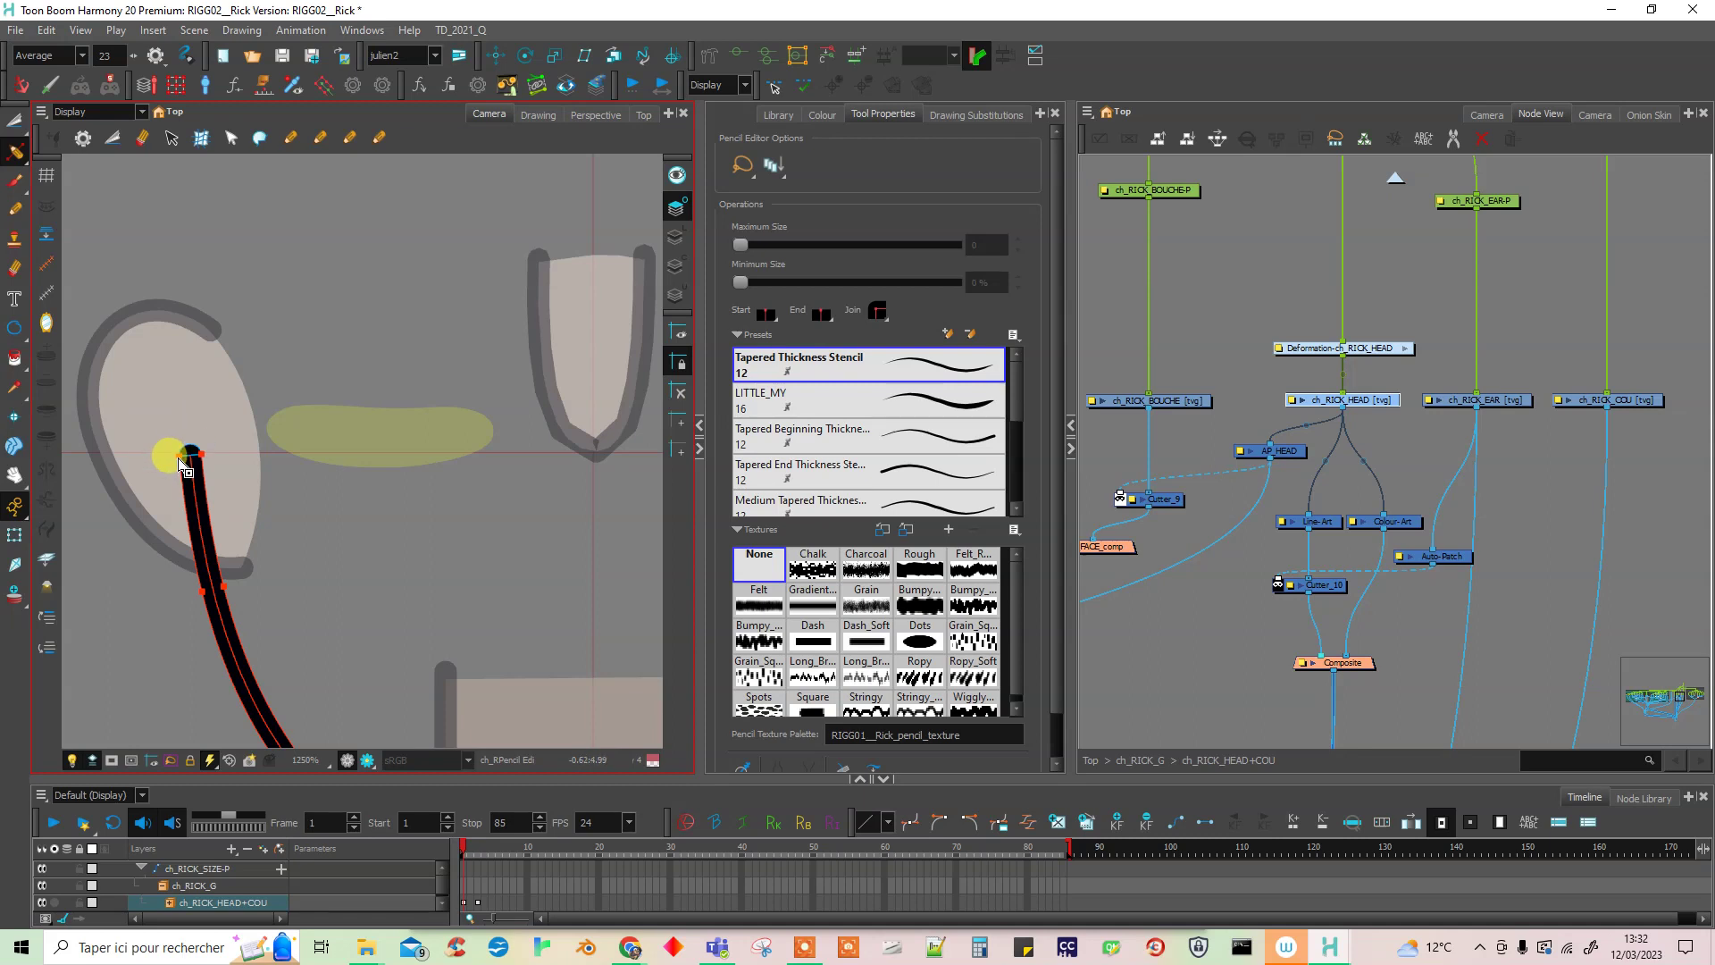
pyautogui.click(190, 456)
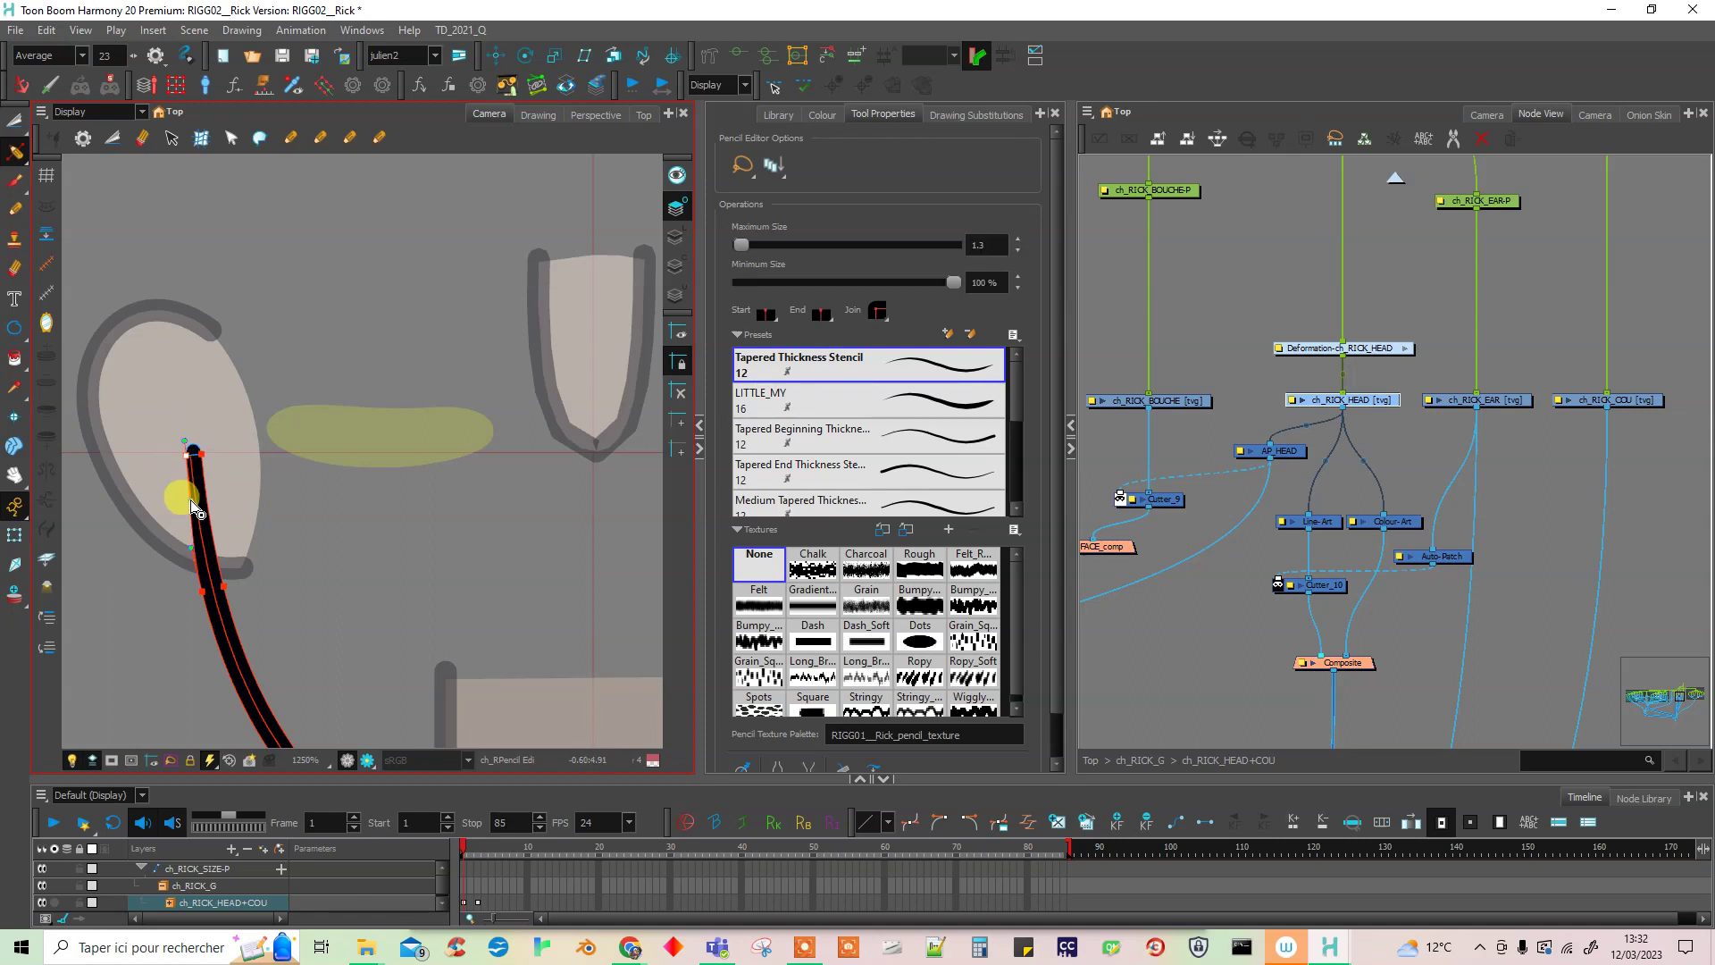
pyautogui.moveTo(187, 494); pyautogui.dragTo(189, 457)
pyautogui.click(244, 434)
# - Taper the opposite end of the pasted overlay stroke in the same way, and return to the Transform tool
pyautogui.moveTo(480, 571); pyautogui.dragTo(241, 528)
pyautogui.moveTo(433, 546)
pyautogui.mouseDown()
pyautogui.moveTo(317, 509)
pyautogui.moveTo(190, 522)
pyautogui.mouseUp()
pyautogui.click(477, 474)
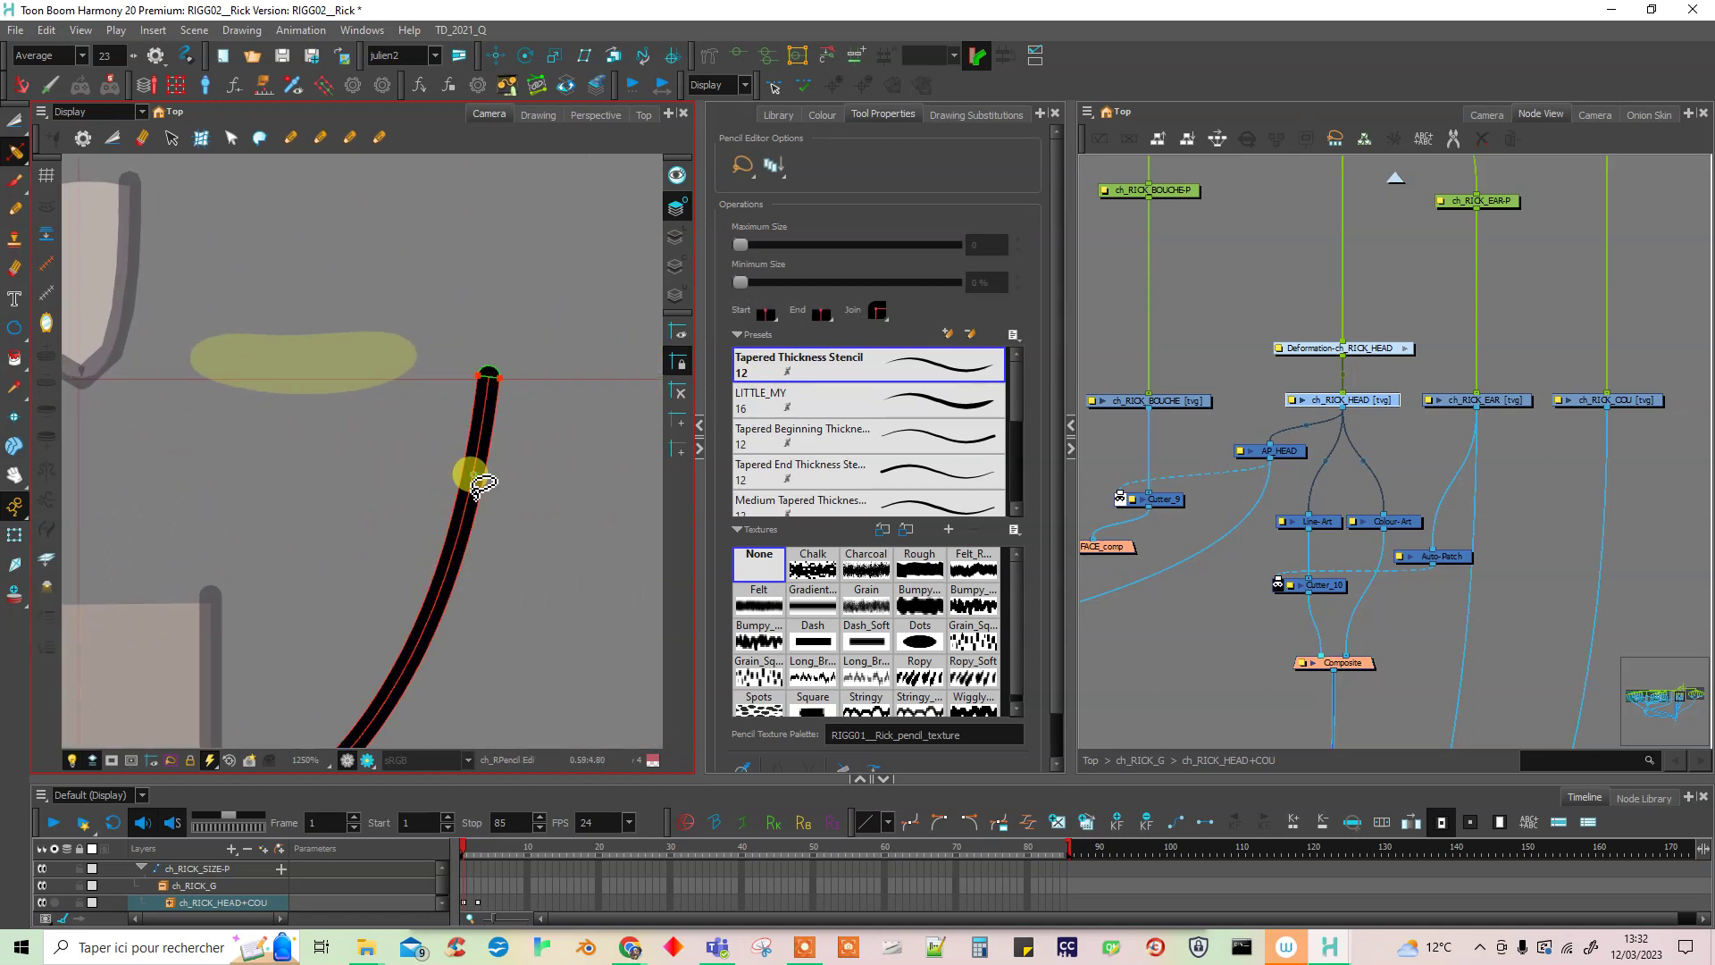
pyautogui.click(514, 377)
pyautogui.moveTo(494, 382); pyautogui.dragTo(489, 425)
pyautogui.click(514, 423)
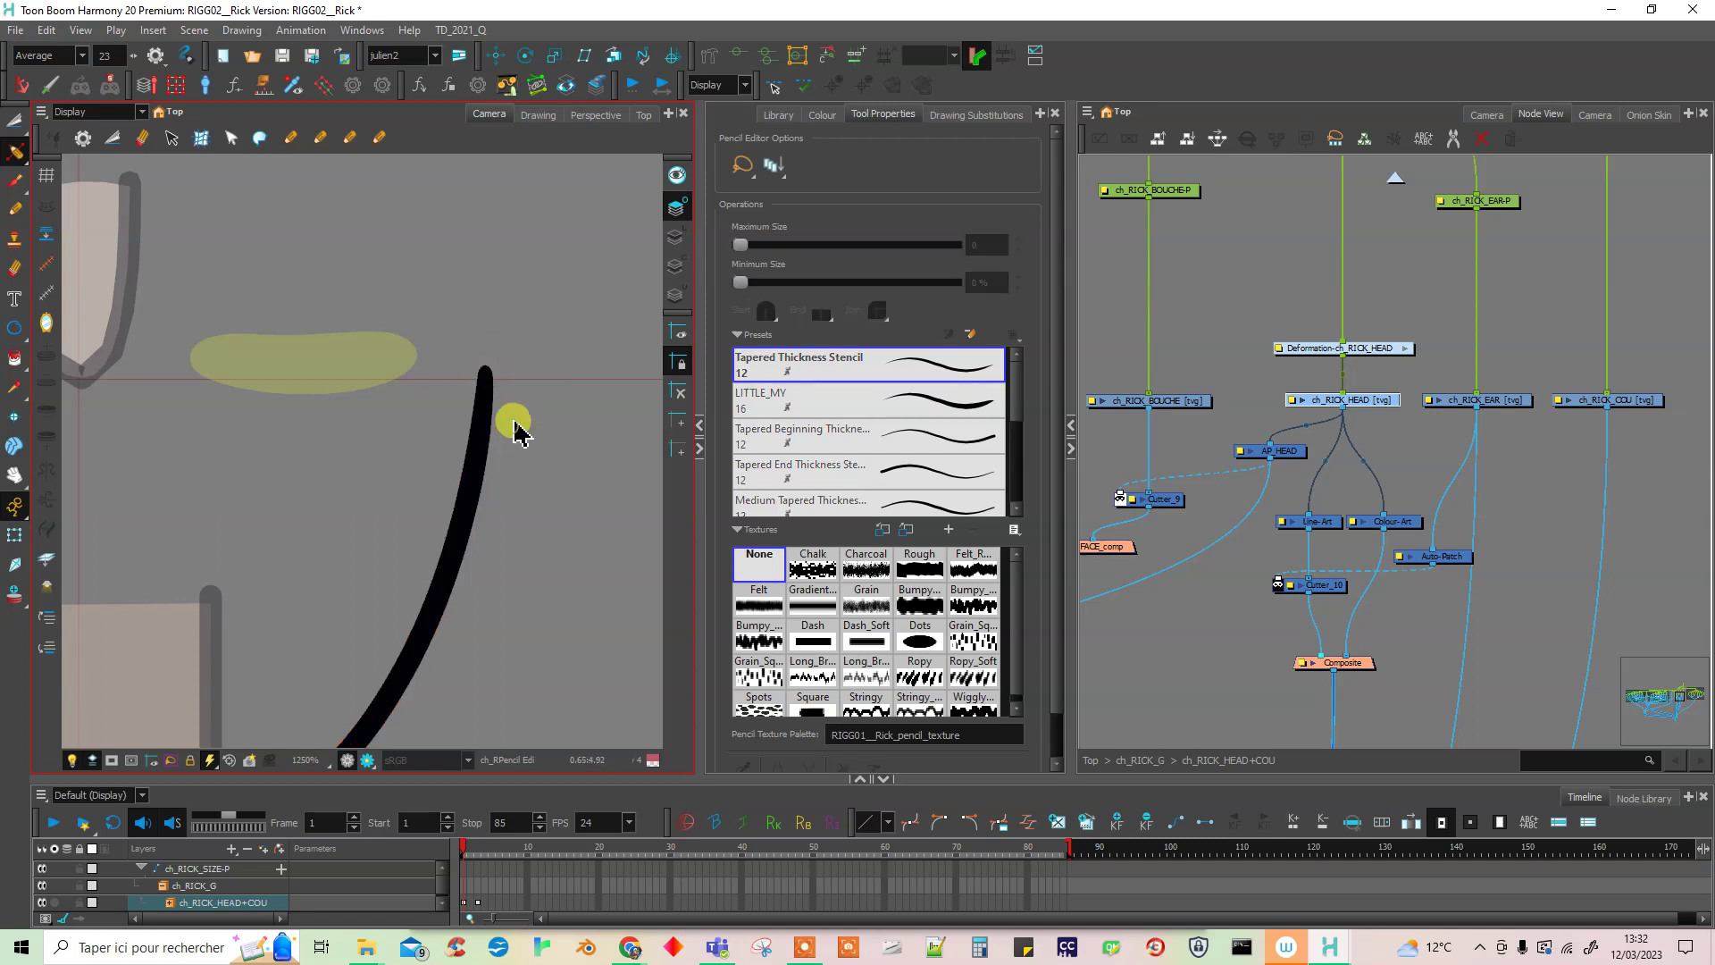
pyautogui.scroll(-2, 462, 575)
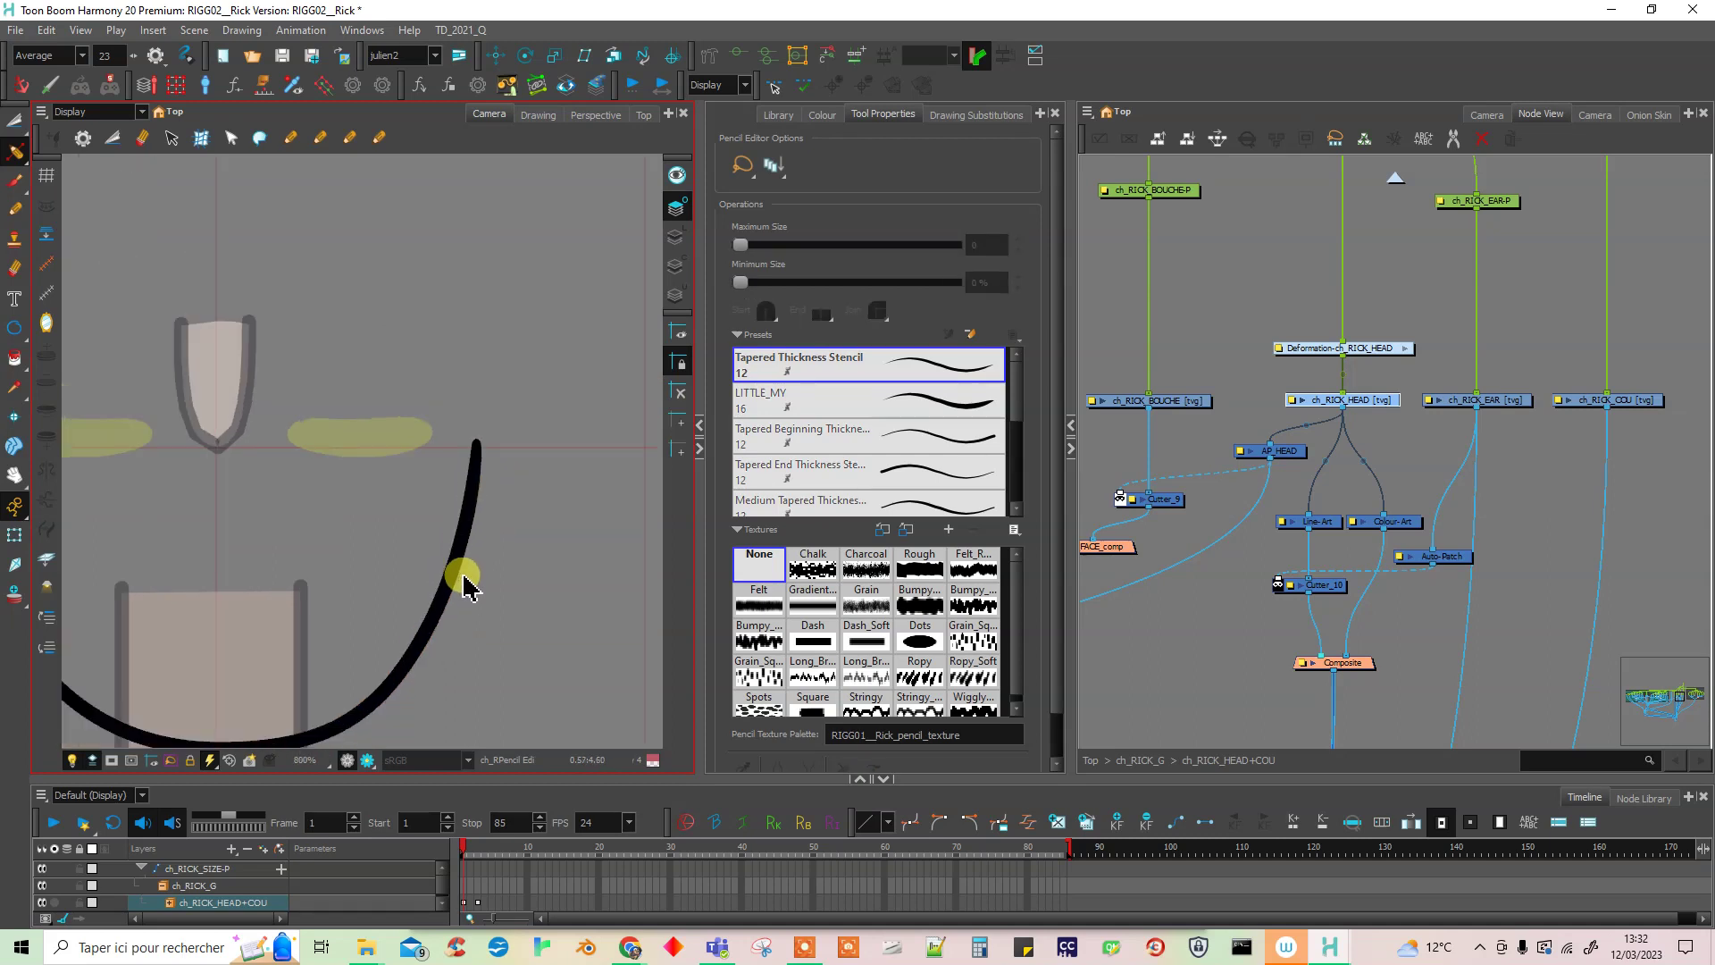
pyautogui.scroll(-2, 462, 576)
pyautogui.moveTo(458, 617); pyautogui.dragTo(512, 628)
pyautogui.click(18, 531)
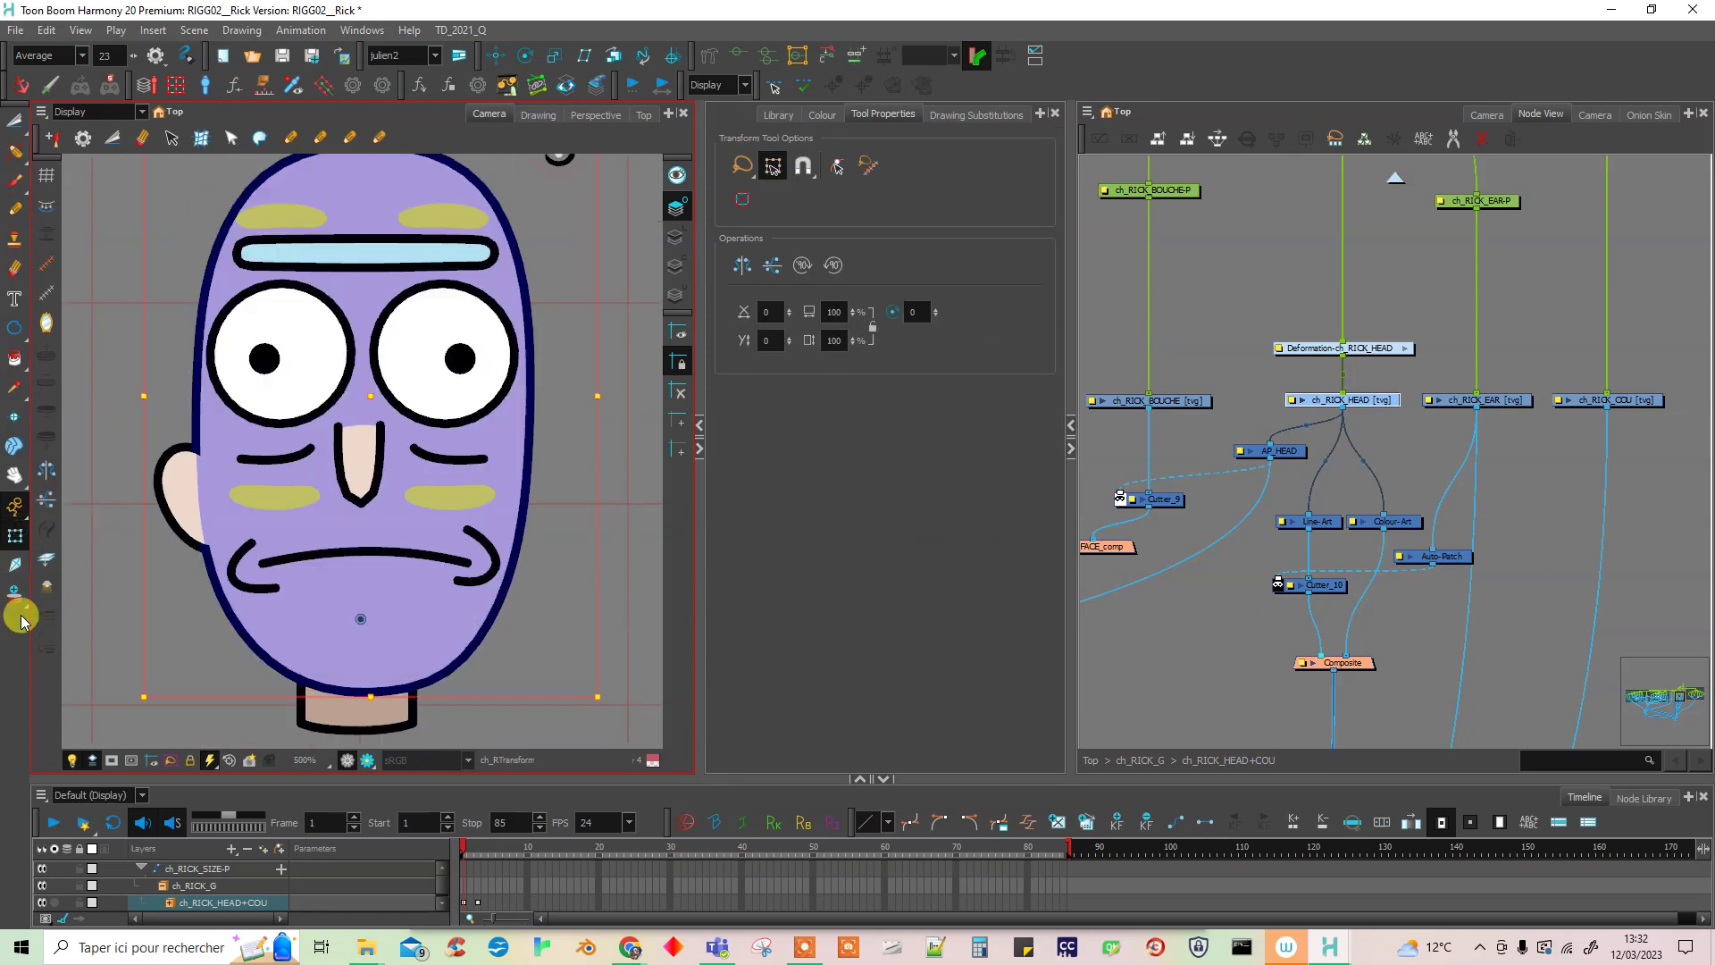
# - Add an Overlay-Layer node beside the head's Cutter and feed it from the ch_RICK_HEAD drawing
pyautogui.click(1188, 651)
pyautogui.click(1254, 569)
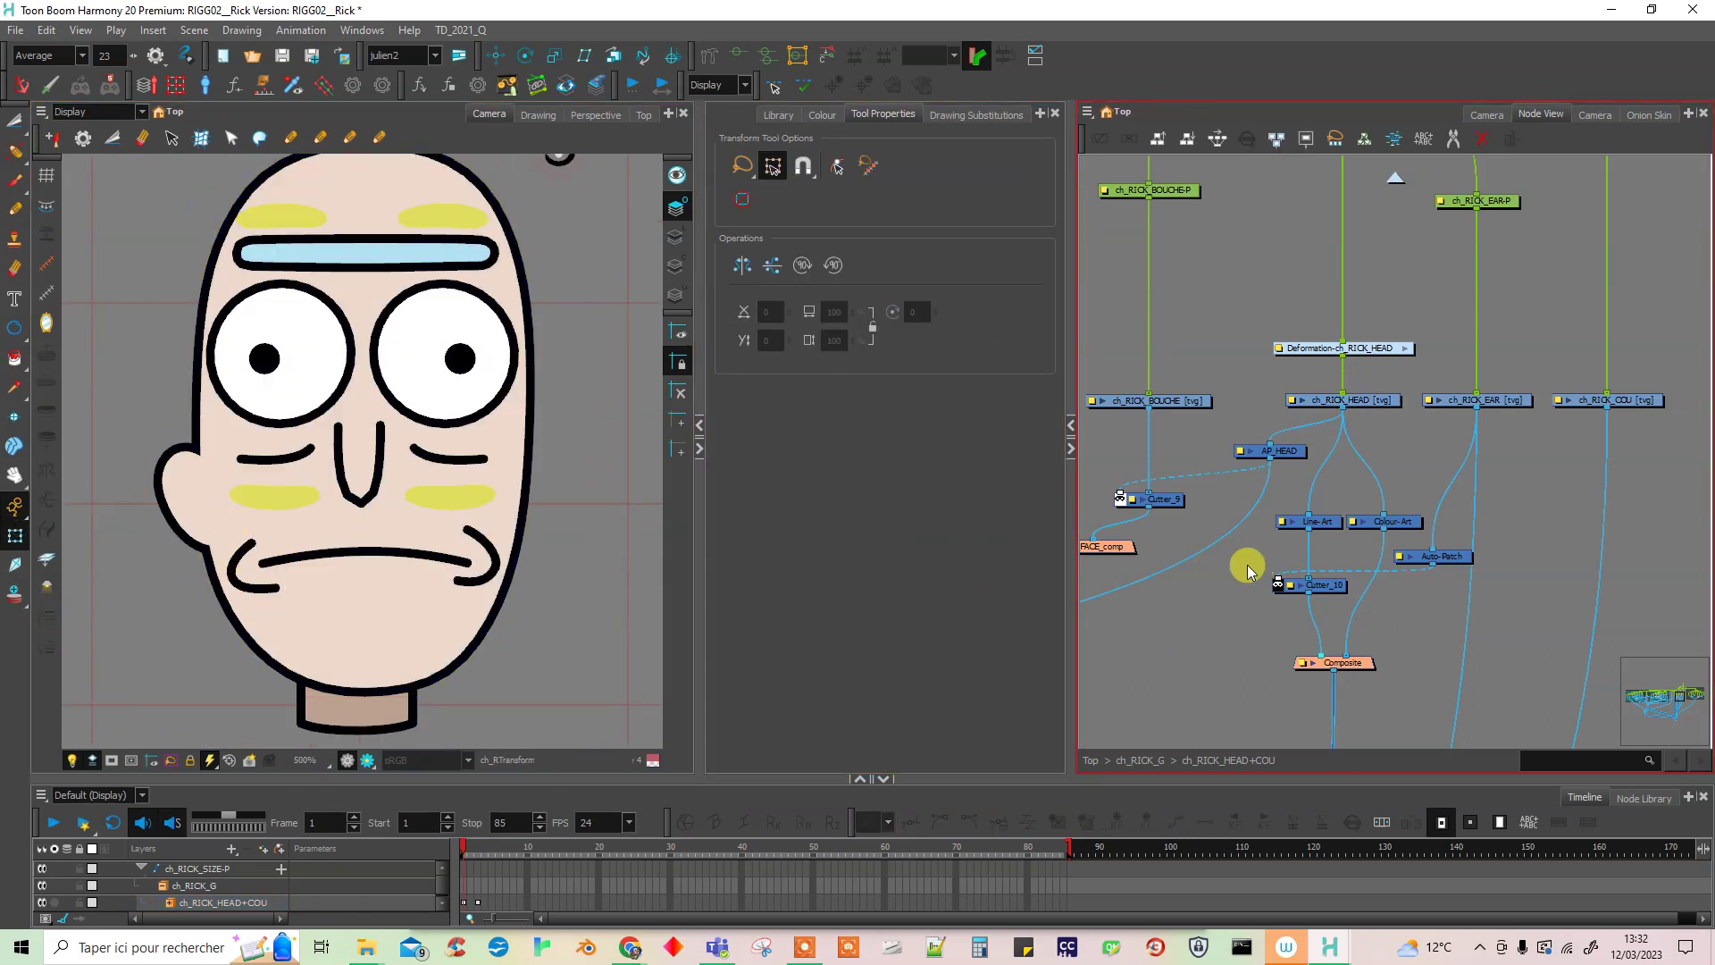
pyautogui.press('Tab')
pyautogui.write('over')
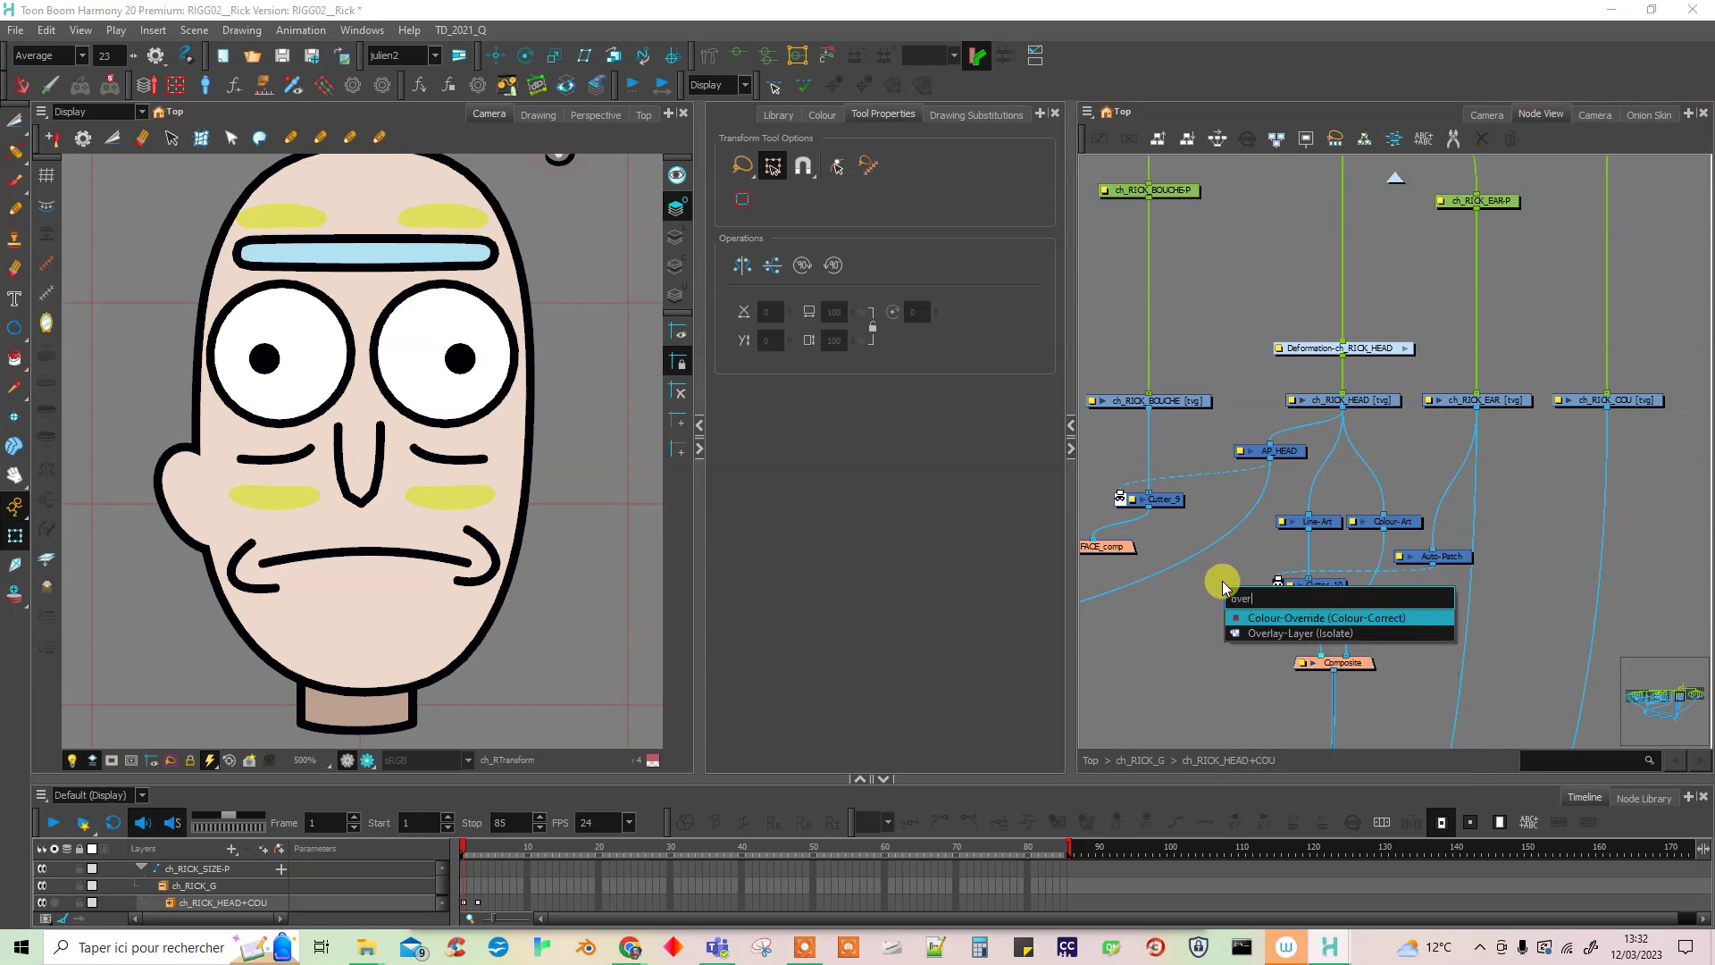
pyautogui.doubleClick(1279, 633)
pyautogui.moveTo(1287, 586); pyautogui.dragTo(1211, 616)
pyautogui.moveTo(1343, 407)
pyautogui.mouseDown()
pyautogui.moveTo(1195, 605)
pyautogui.moveTo(1255, 598)
pyautogui.mouseUp()
# - Connect the Overlay-Layer node to ch_RICK_HEAD_comp so the overlay stroke renders in front of the ear
pyautogui.moveTo(1446, 672); pyautogui.dragTo(1387, 436)
pyautogui.moveTo(1443, 224); pyautogui.dragTo(1430, 319)
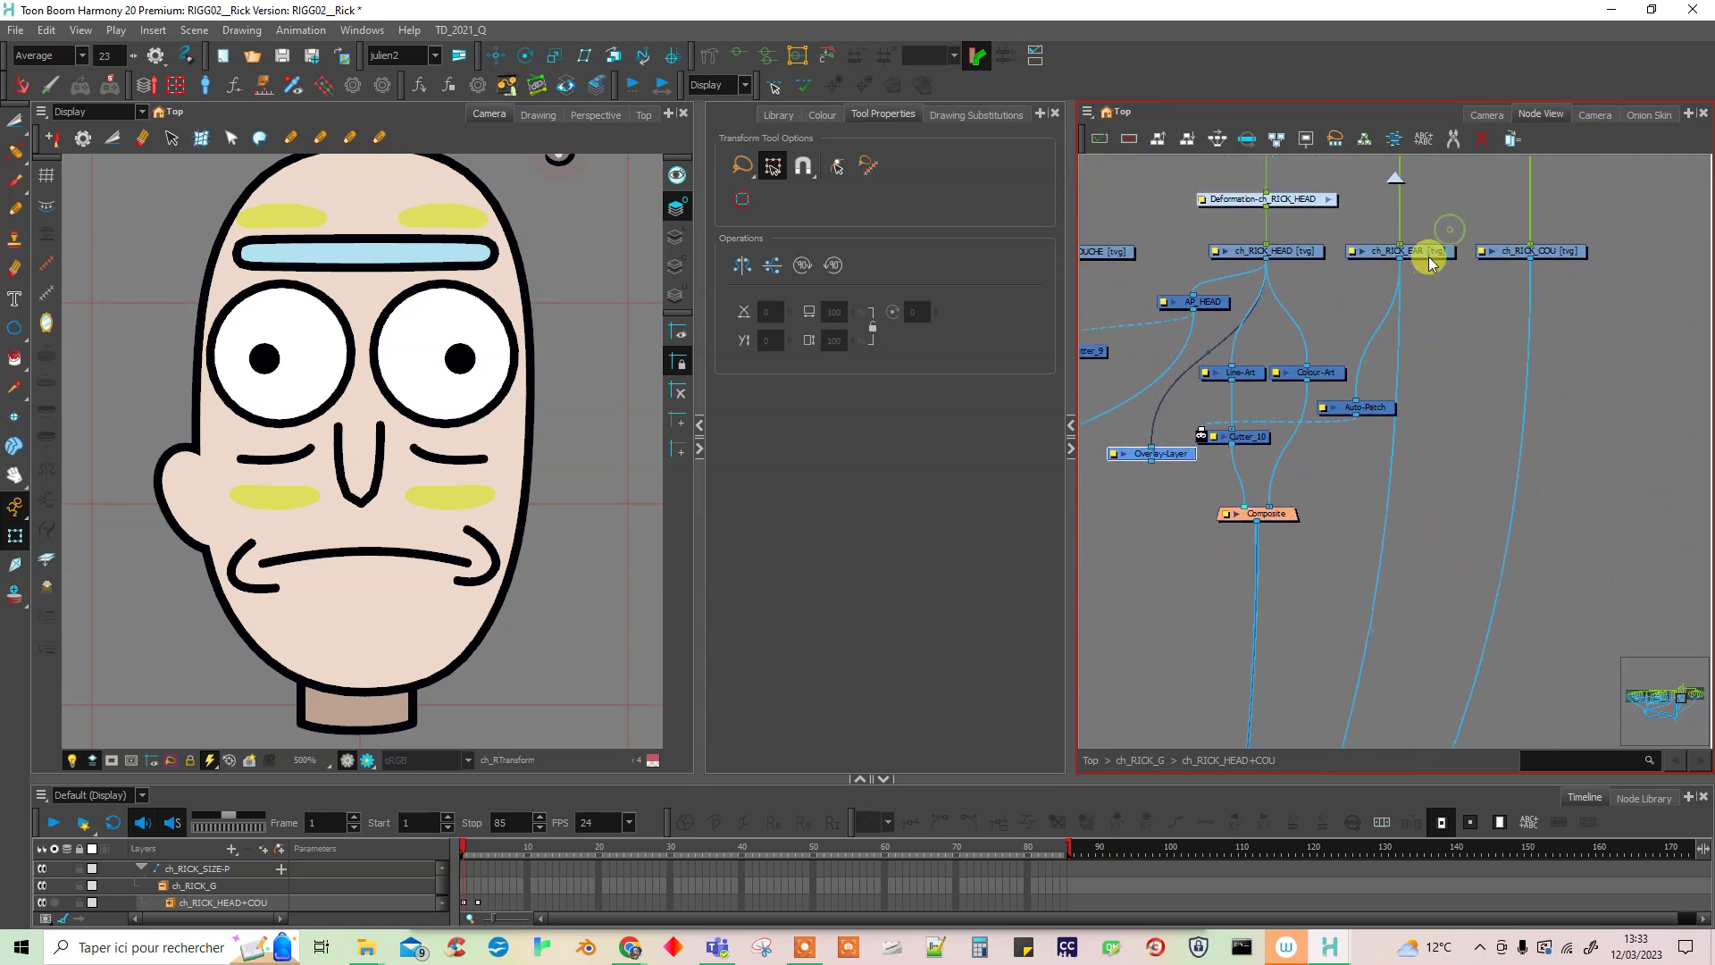
pyautogui.click(1422, 254)
pyautogui.moveTo(1359, 693); pyautogui.dragTo(1279, 700)
pyautogui.moveTo(1191, 363); pyautogui.dragTo(1178, 570)
pyautogui.click(244, 532)
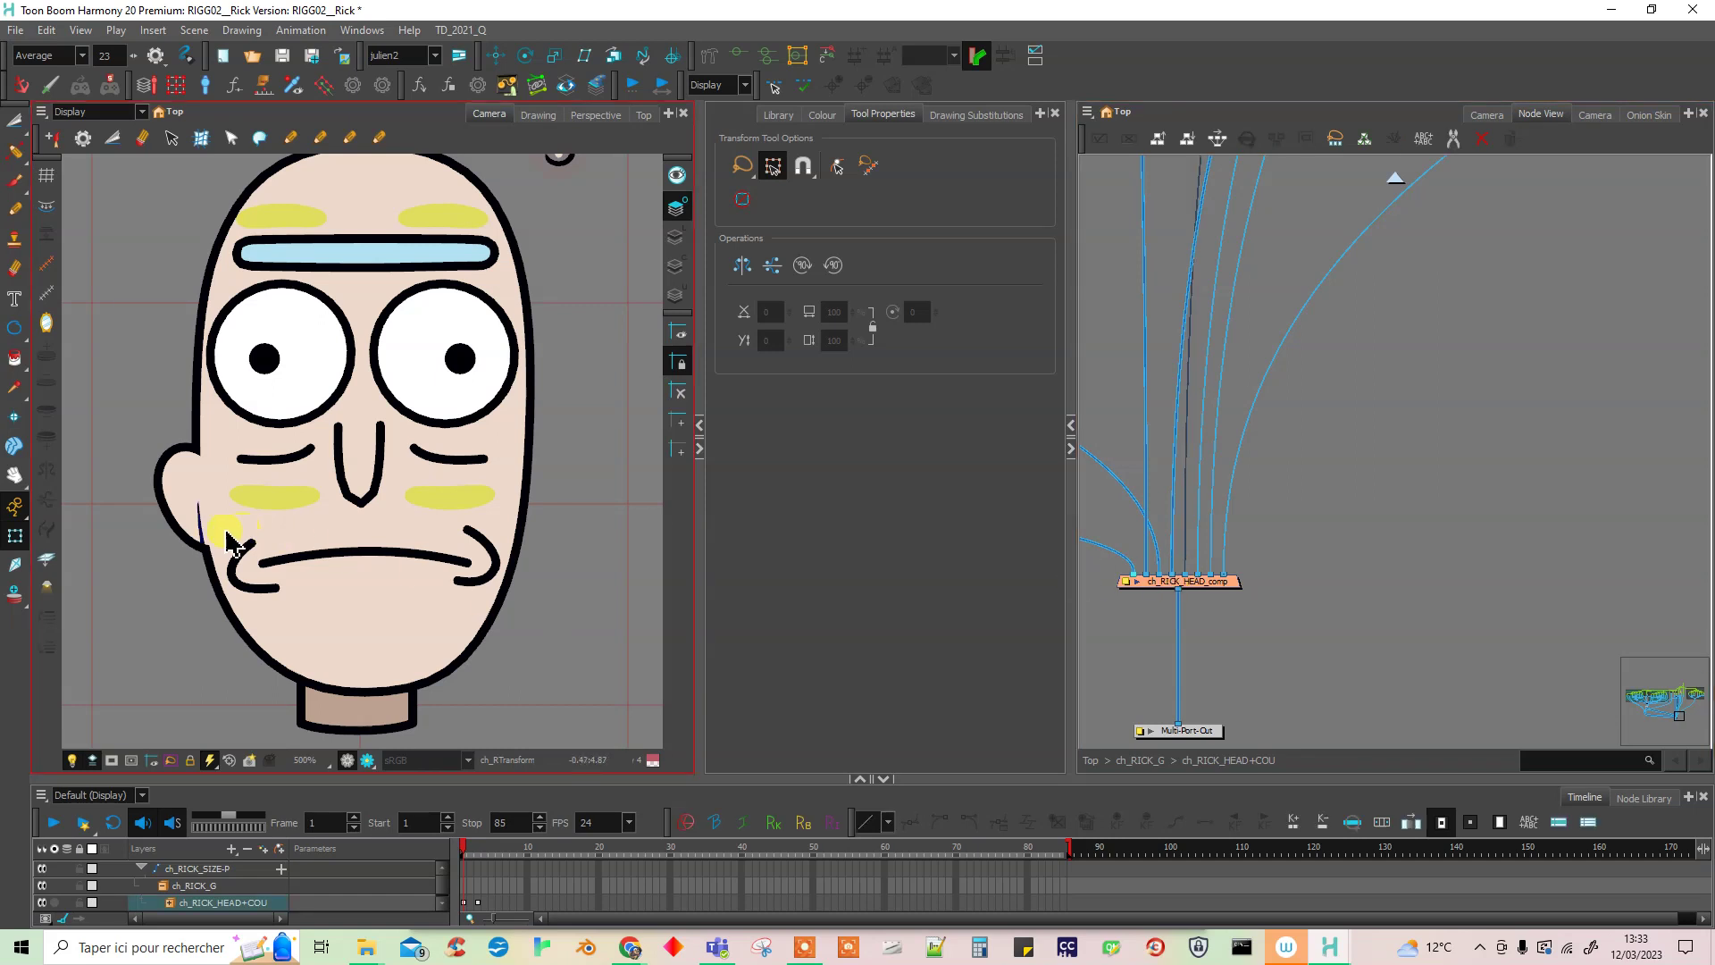
pyautogui.click(1179, 577)
pyautogui.moveTo(1179, 579); pyautogui.dragTo(1210, 648)
pyautogui.click(1271, 597)
# - Move the Overlay-Layer node down level with the Composite below the head's Cutter
pyautogui.moveTo(1187, 523); pyautogui.dragTo(1184, 612)
pyautogui.moveTo(1189, 536); pyautogui.dragTo(1165, 636)
pyautogui.moveTo(1186, 541); pyautogui.dragTo(1166, 666)
pyautogui.click(1259, 543)
pyautogui.moveTo(1226, 470); pyautogui.dragTo(1302, 506)
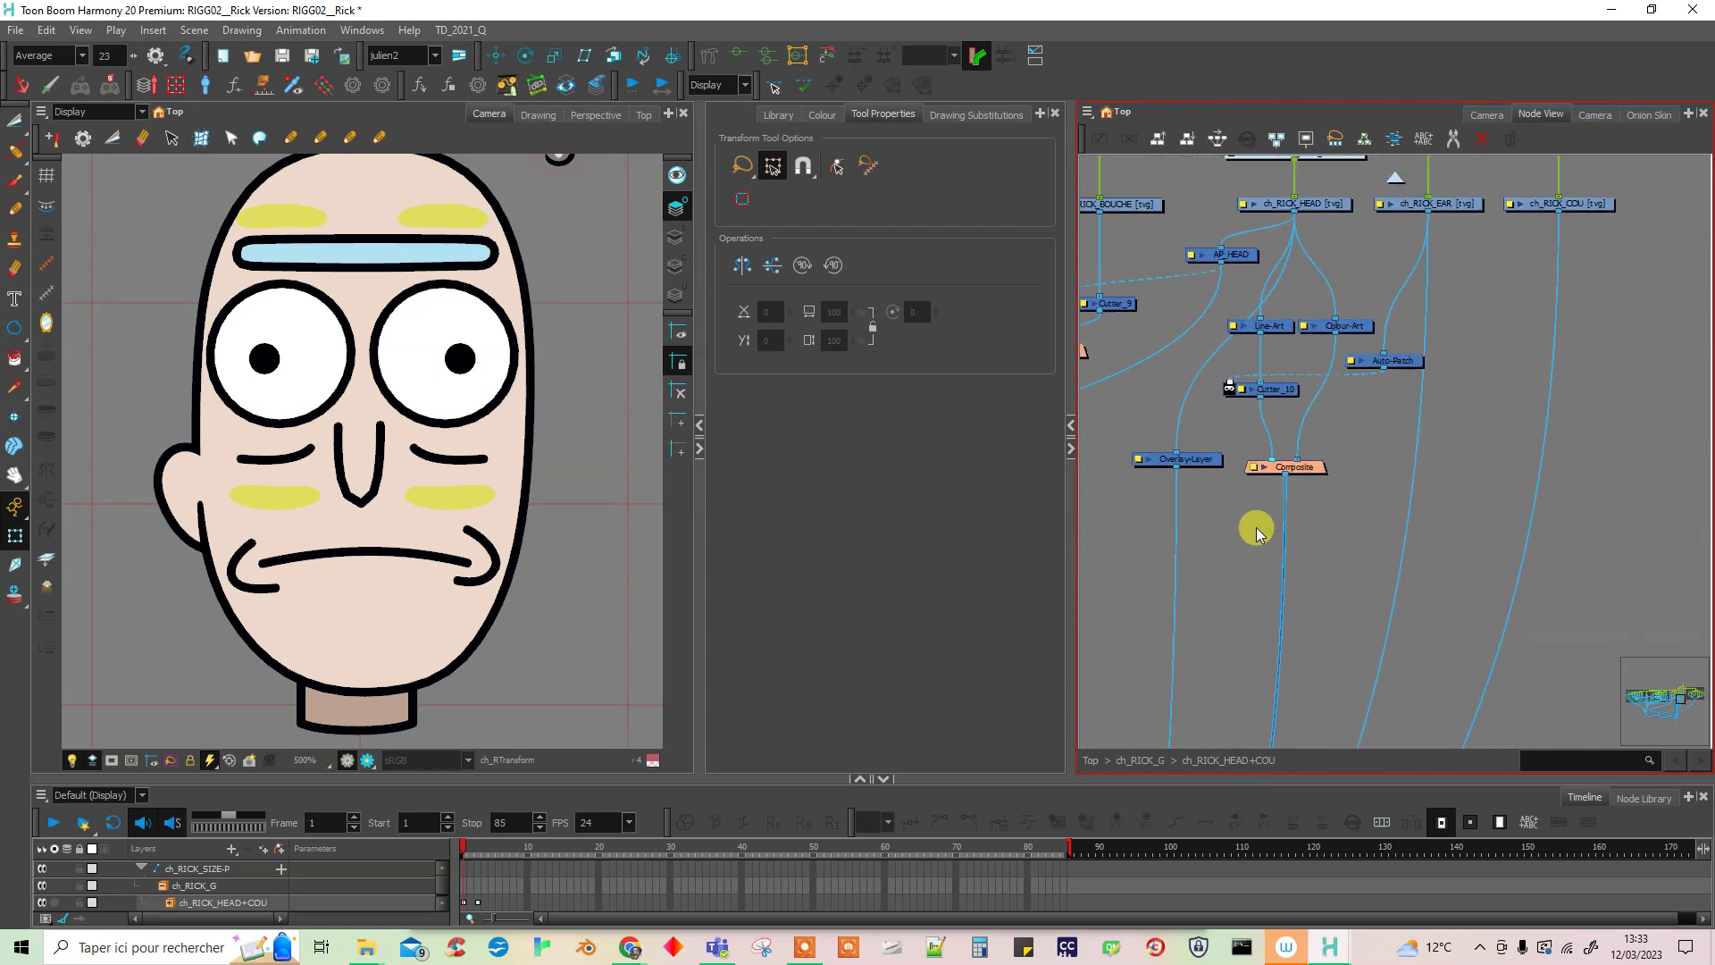
# - Try moving the ear against the head to test how it blends with the overlay stroke
pyautogui.click(188, 469)
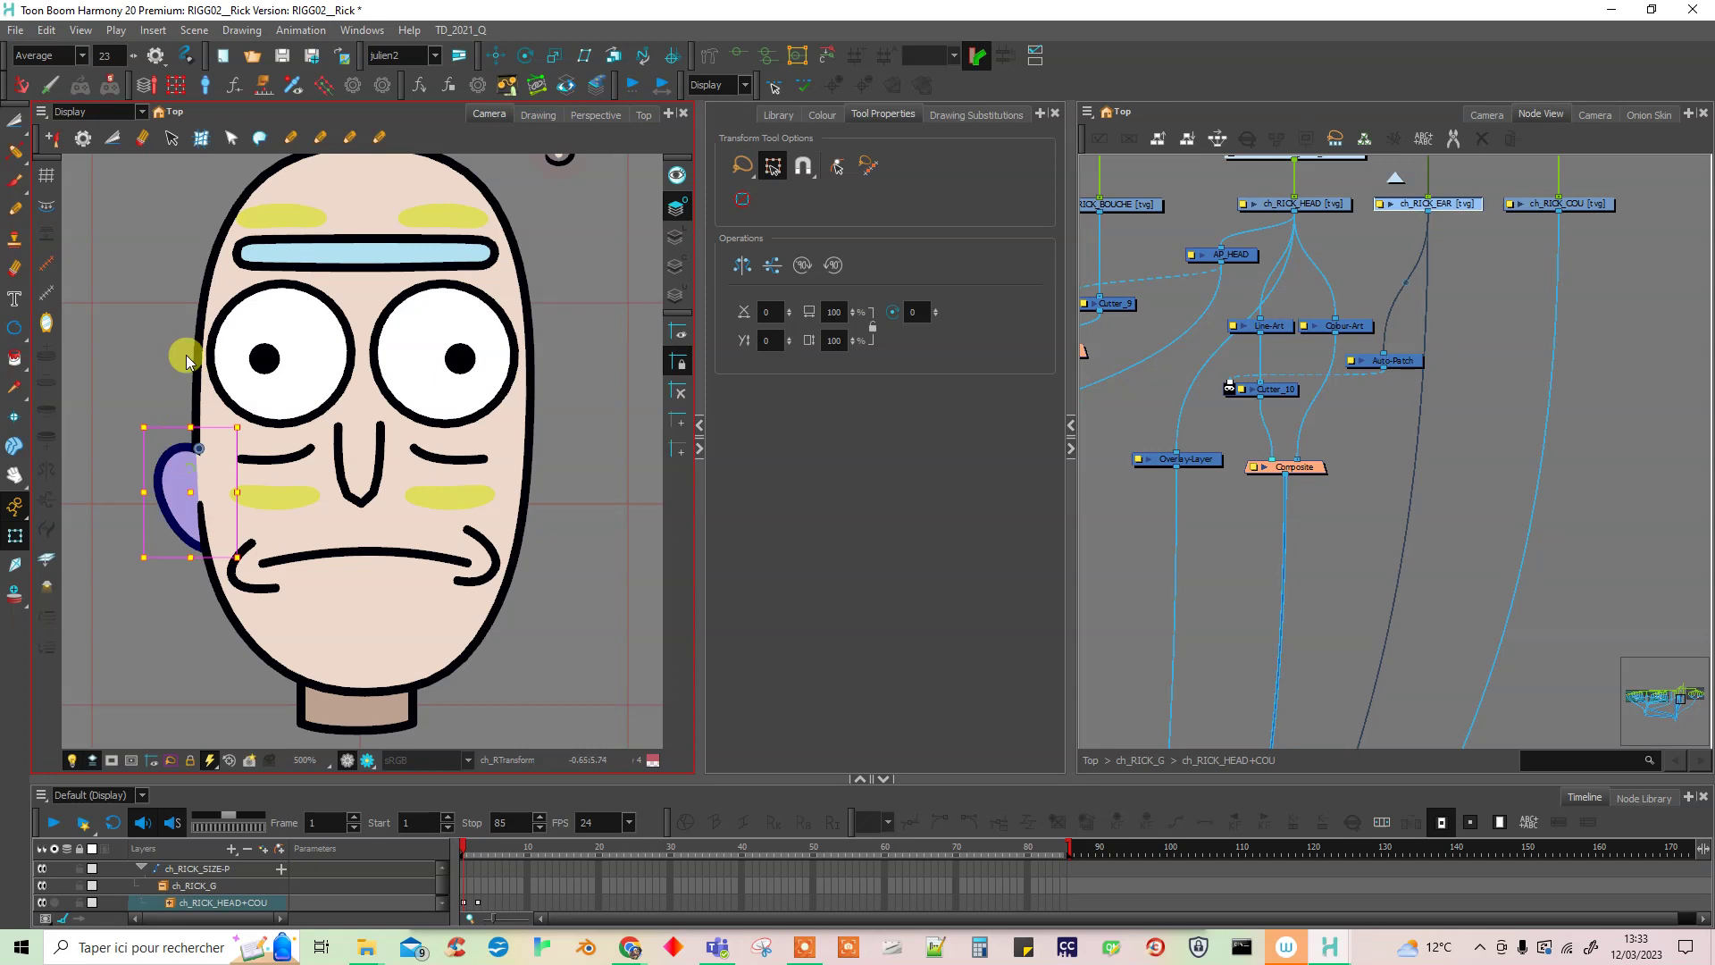
pyautogui.moveTo(177, 446)
pyautogui.mouseDown()
pyautogui.moveTo(183, 375)
pyautogui.moveTo(255, 192)
pyautogui.moveTo(337, 143)
pyautogui.moveTo(517, 219)
pyautogui.moveTo(523, 487)
pyautogui.moveTo(471, 605)
pyautogui.moveTo(323, 656)
pyautogui.moveTo(201, 556)
pyautogui.moveTo(196, 447)
pyautogui.moveTo(199, 513)
pyautogui.moveTo(233, 598)
pyautogui.moveTo(192, 431)
pyautogui.moveTo(202, 527)
pyautogui.moveTo(243, 608)
pyautogui.moveTo(207, 409)
pyautogui.moveTo(214, 544)
pyautogui.moveTo(230, 590)
pyautogui.moveTo(214, 376)
pyautogui.moveTo(204, 529)
pyautogui.moveTo(189, 515)
pyautogui.moveTo(199, 471)
pyautogui.moveTo(205, 487)
pyautogui.mouseUp()
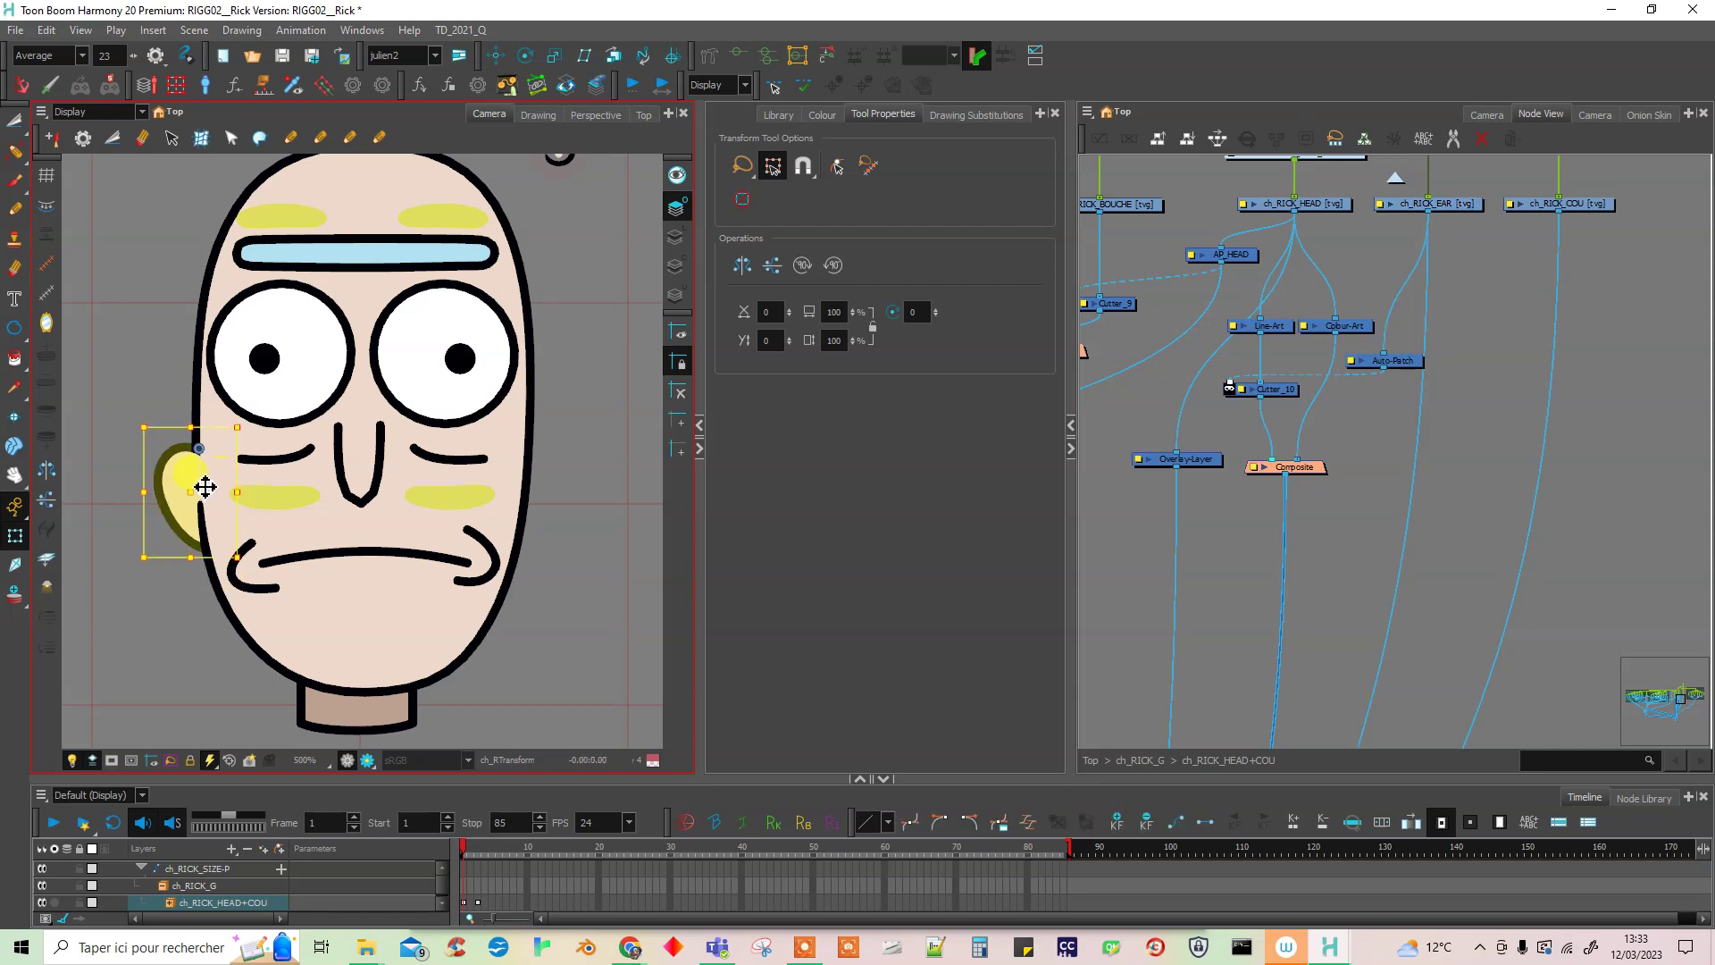
pyautogui.click(286, 536)
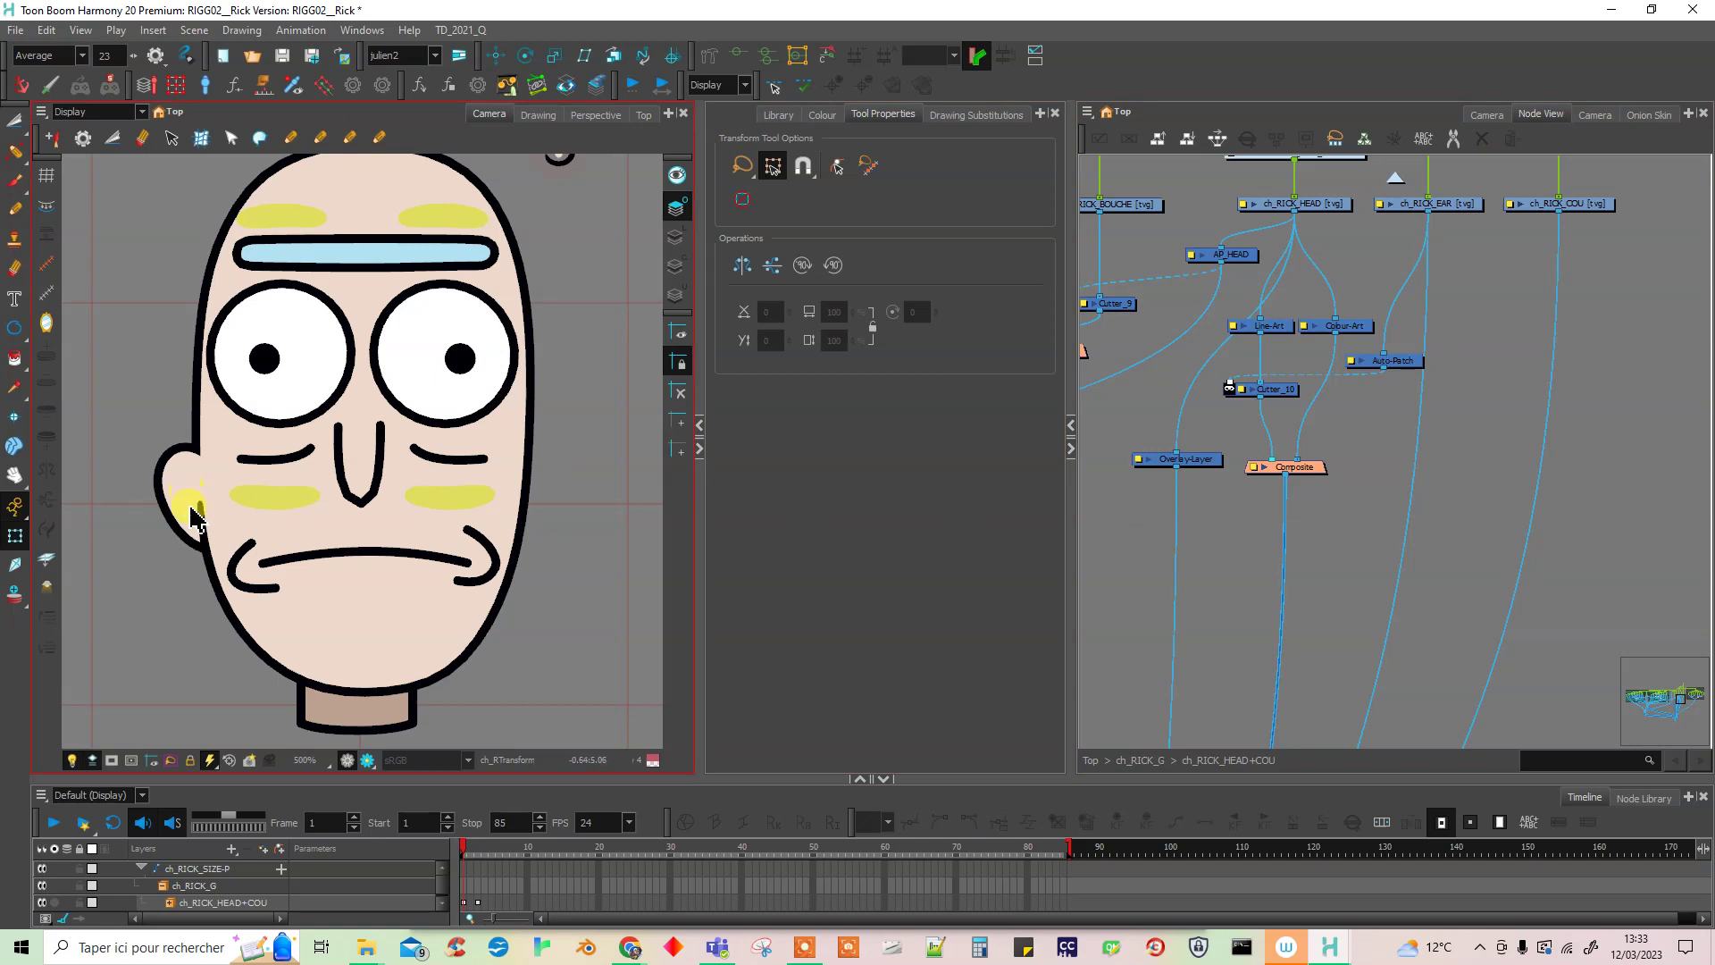
pyautogui.scroll(-3, 223, 518)
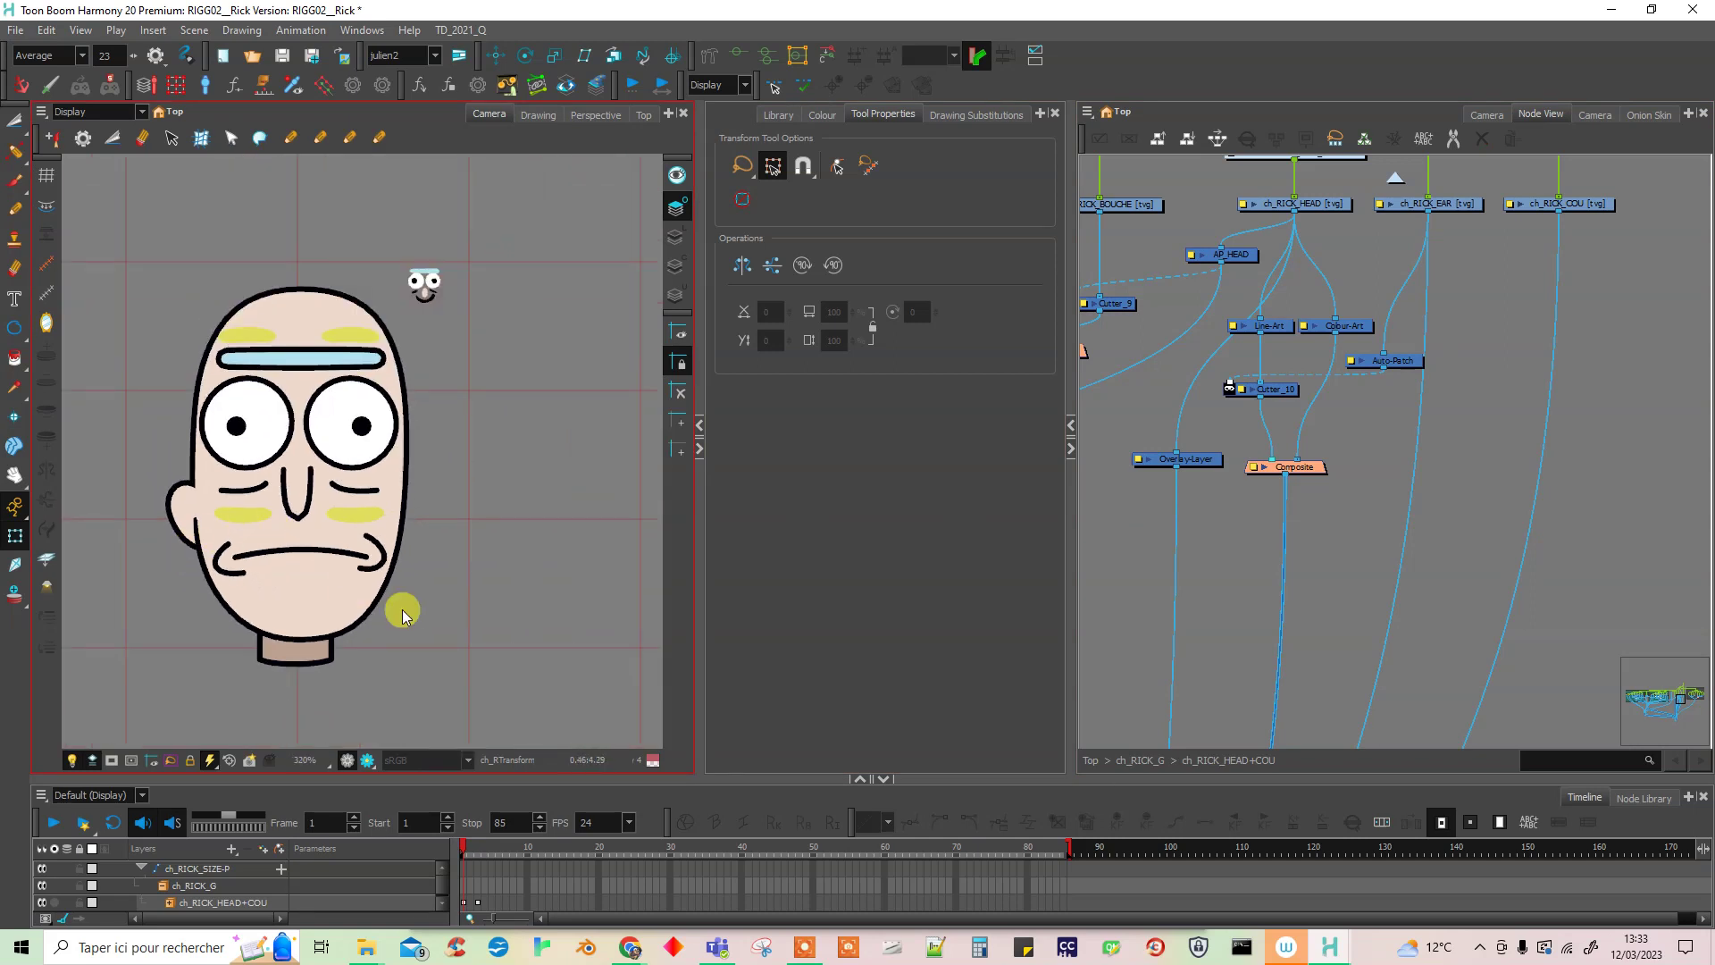
# - Rename the ear's Auto-Patch node as AP_EAR and place it just below the ch_RICK_EAR drawing, level with AP_HEAD
pyautogui.moveTo(1328, 468); pyautogui.dragTo(1288, 585)
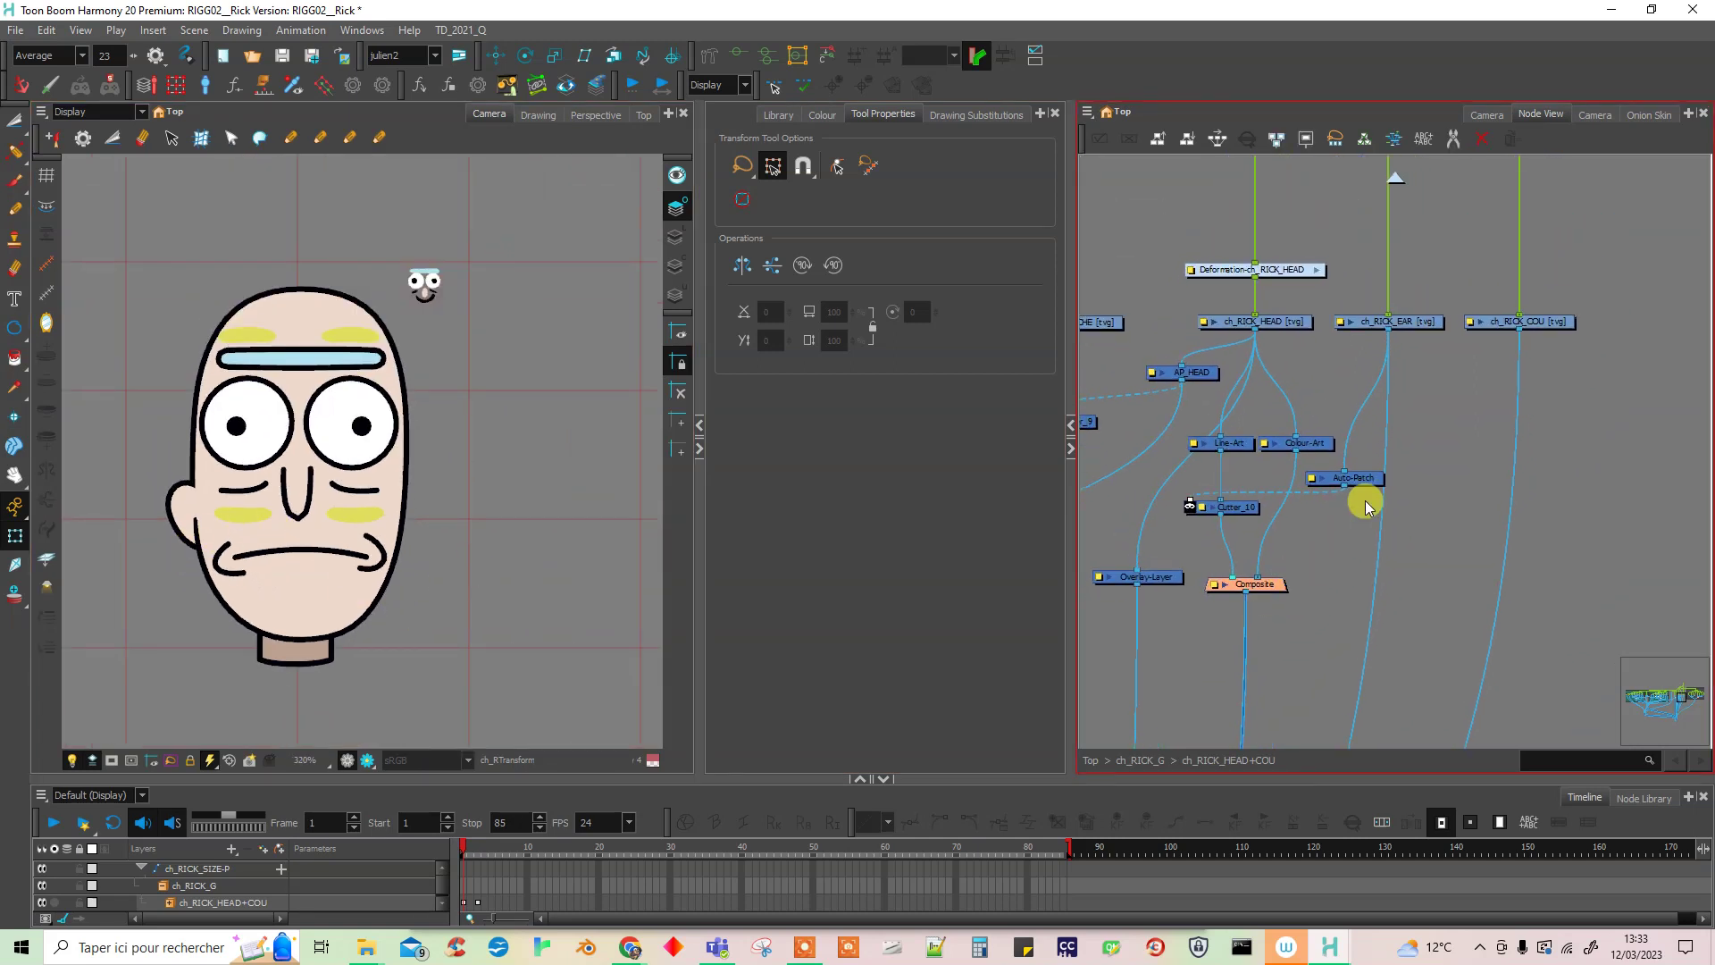
pyautogui.doubleClick(1318, 480)
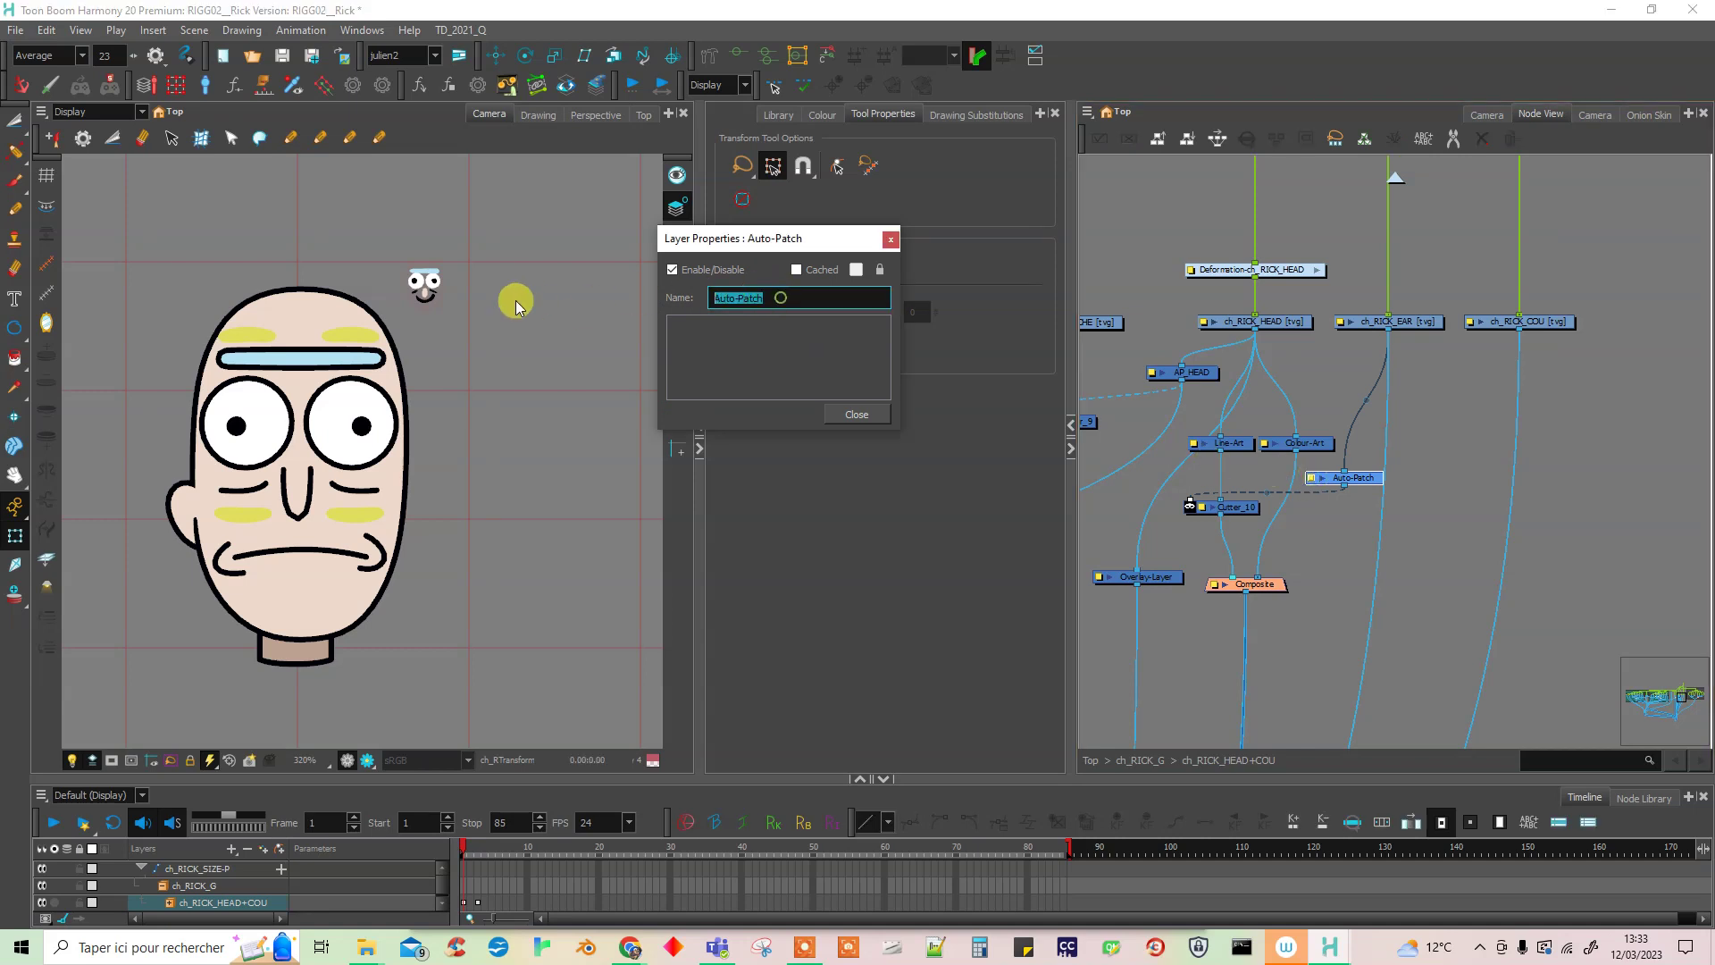
pyautogui.write('AP_EAR')
pyautogui.click(892, 240)
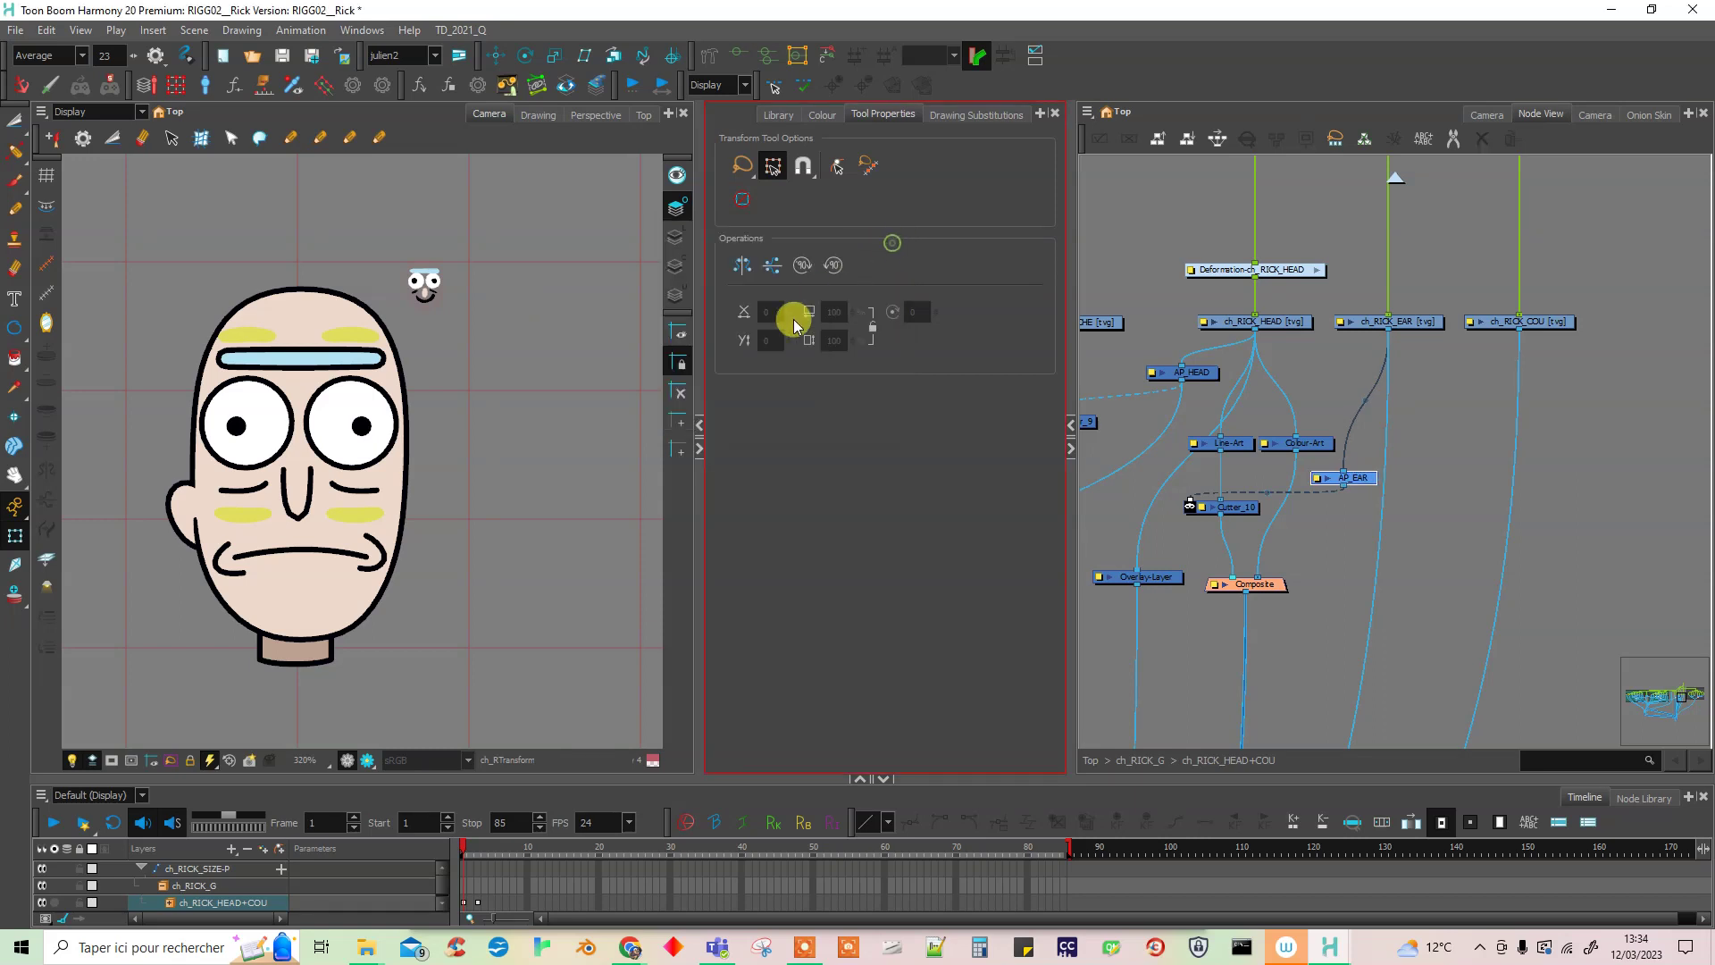
pyautogui.moveTo(1358, 478); pyautogui.dragTo(1373, 379)
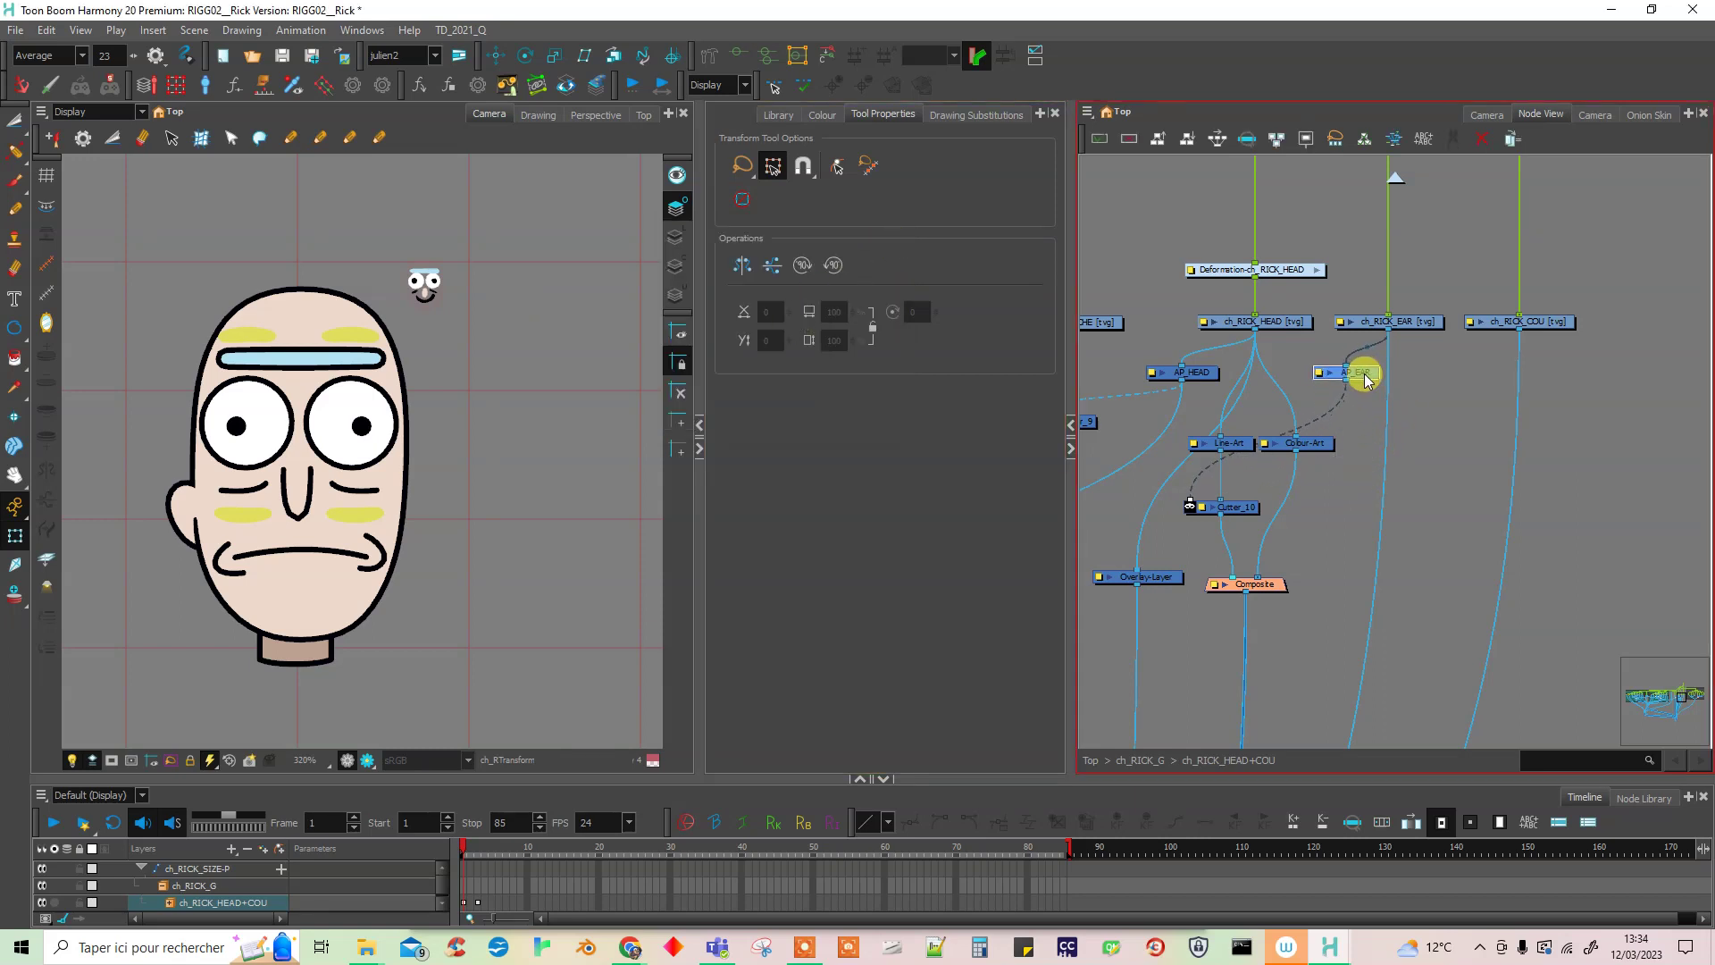
# - Rename the head's Line-Art node as LA_Head and its Colour-Art node as CA_Head
pyautogui.doubleClick(1200, 444)
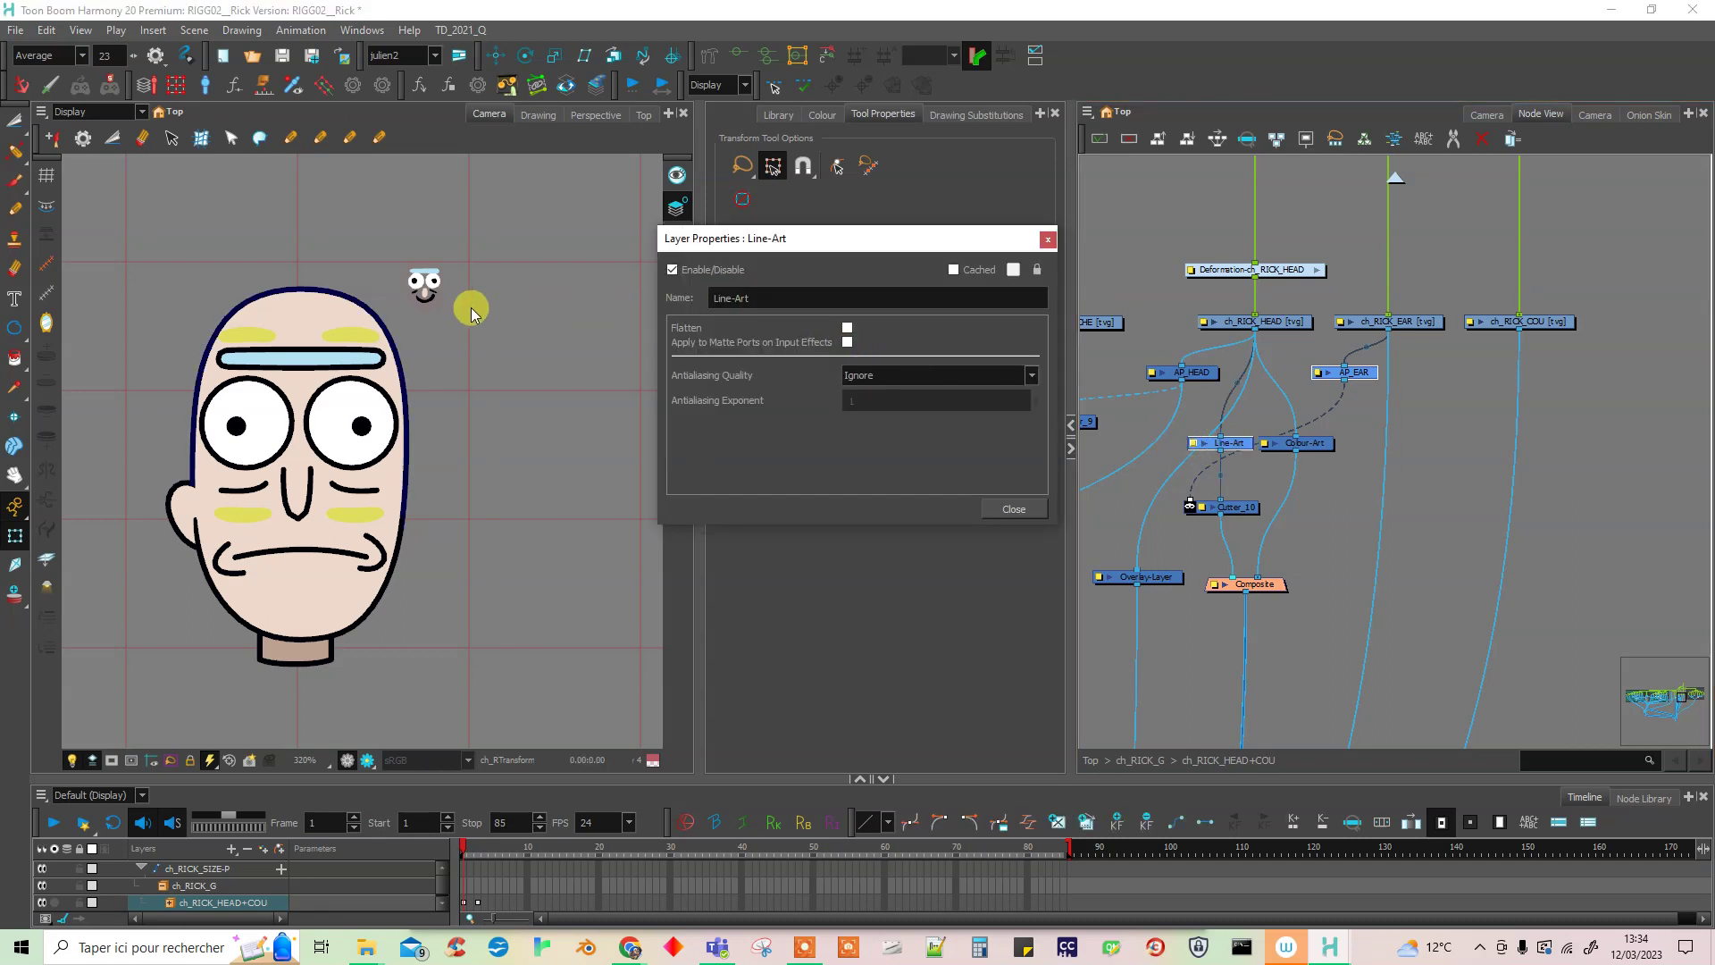
pyautogui.moveTo(792, 300); pyautogui.dragTo(693, 303)
pyautogui.write('LA_Head')
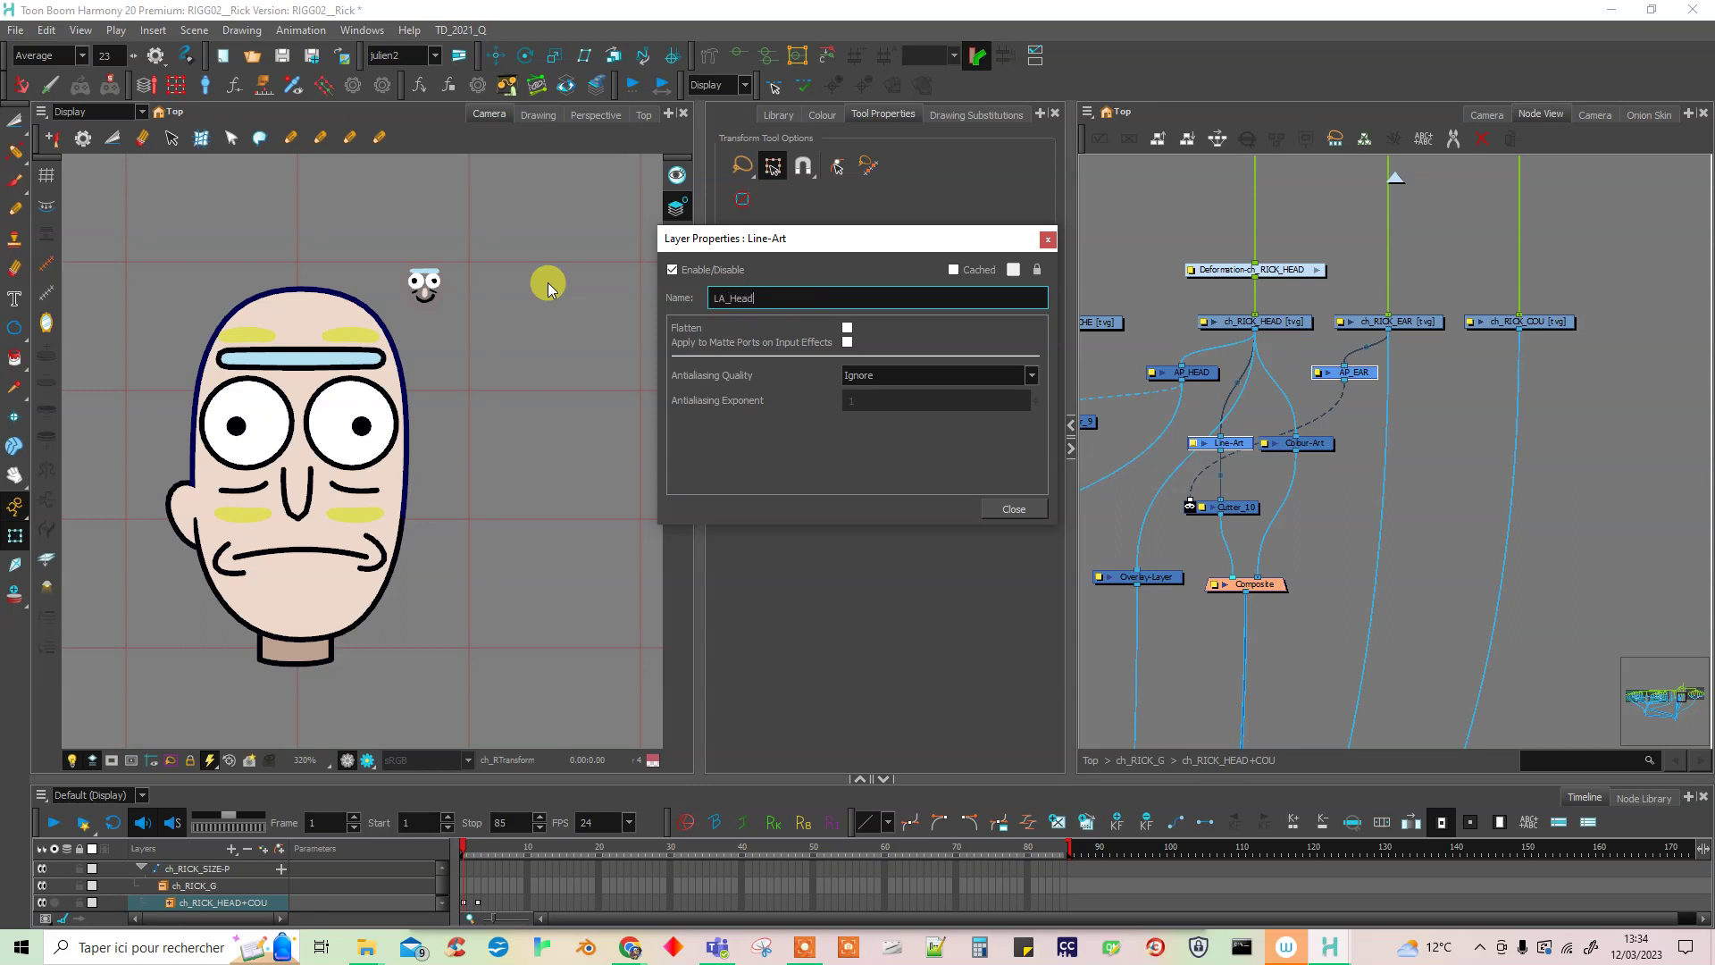
pyautogui.click(1046, 239)
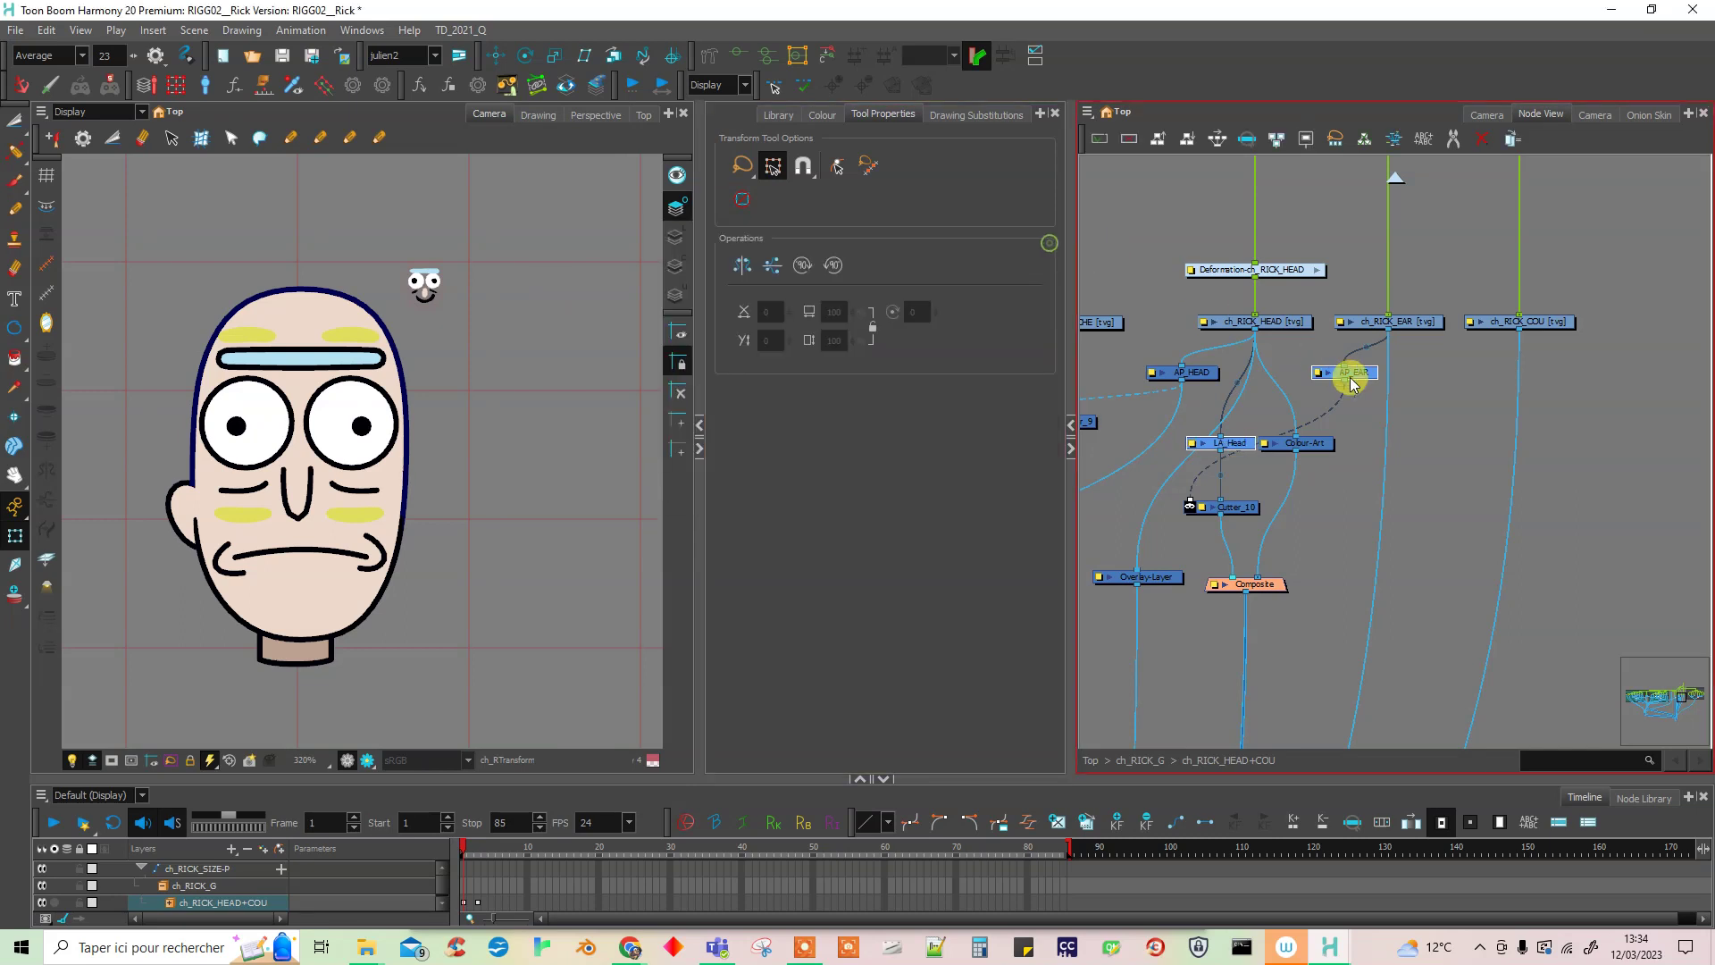
pyautogui.doubleClick(1265, 442)
pyautogui.write('CA_Head')
pyautogui.click(1048, 239)
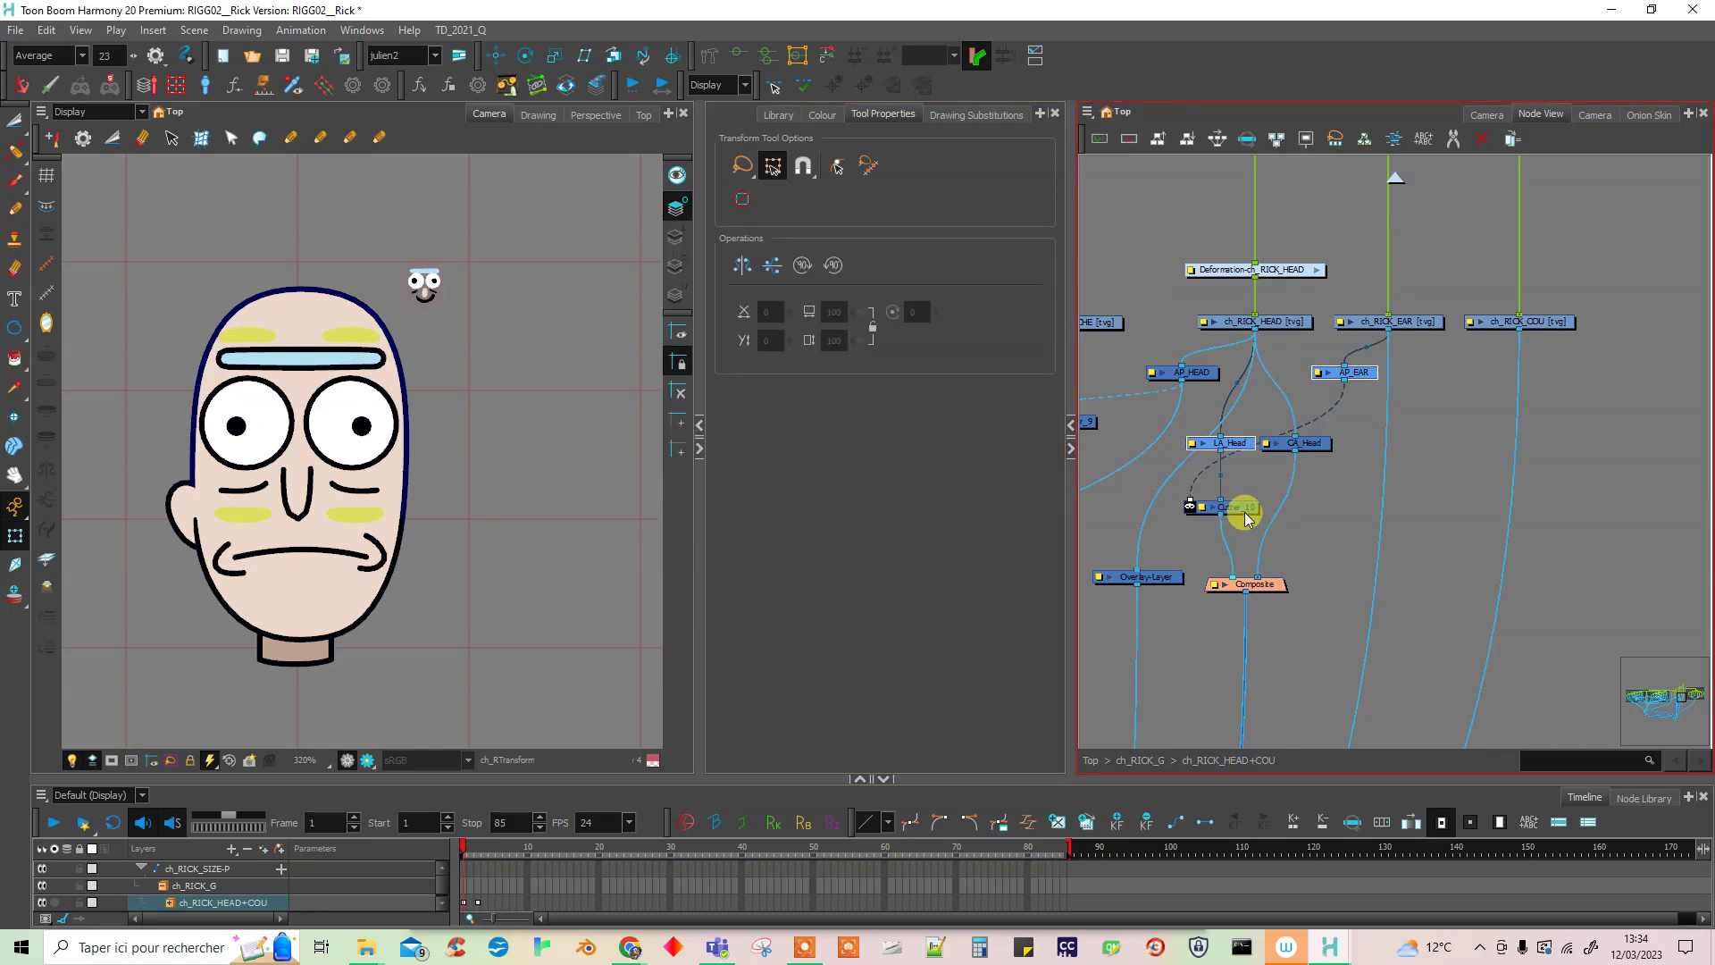
# - Rename the head's Overlay-Layer node as OL_Head
pyautogui.doubleClick(1128, 576)
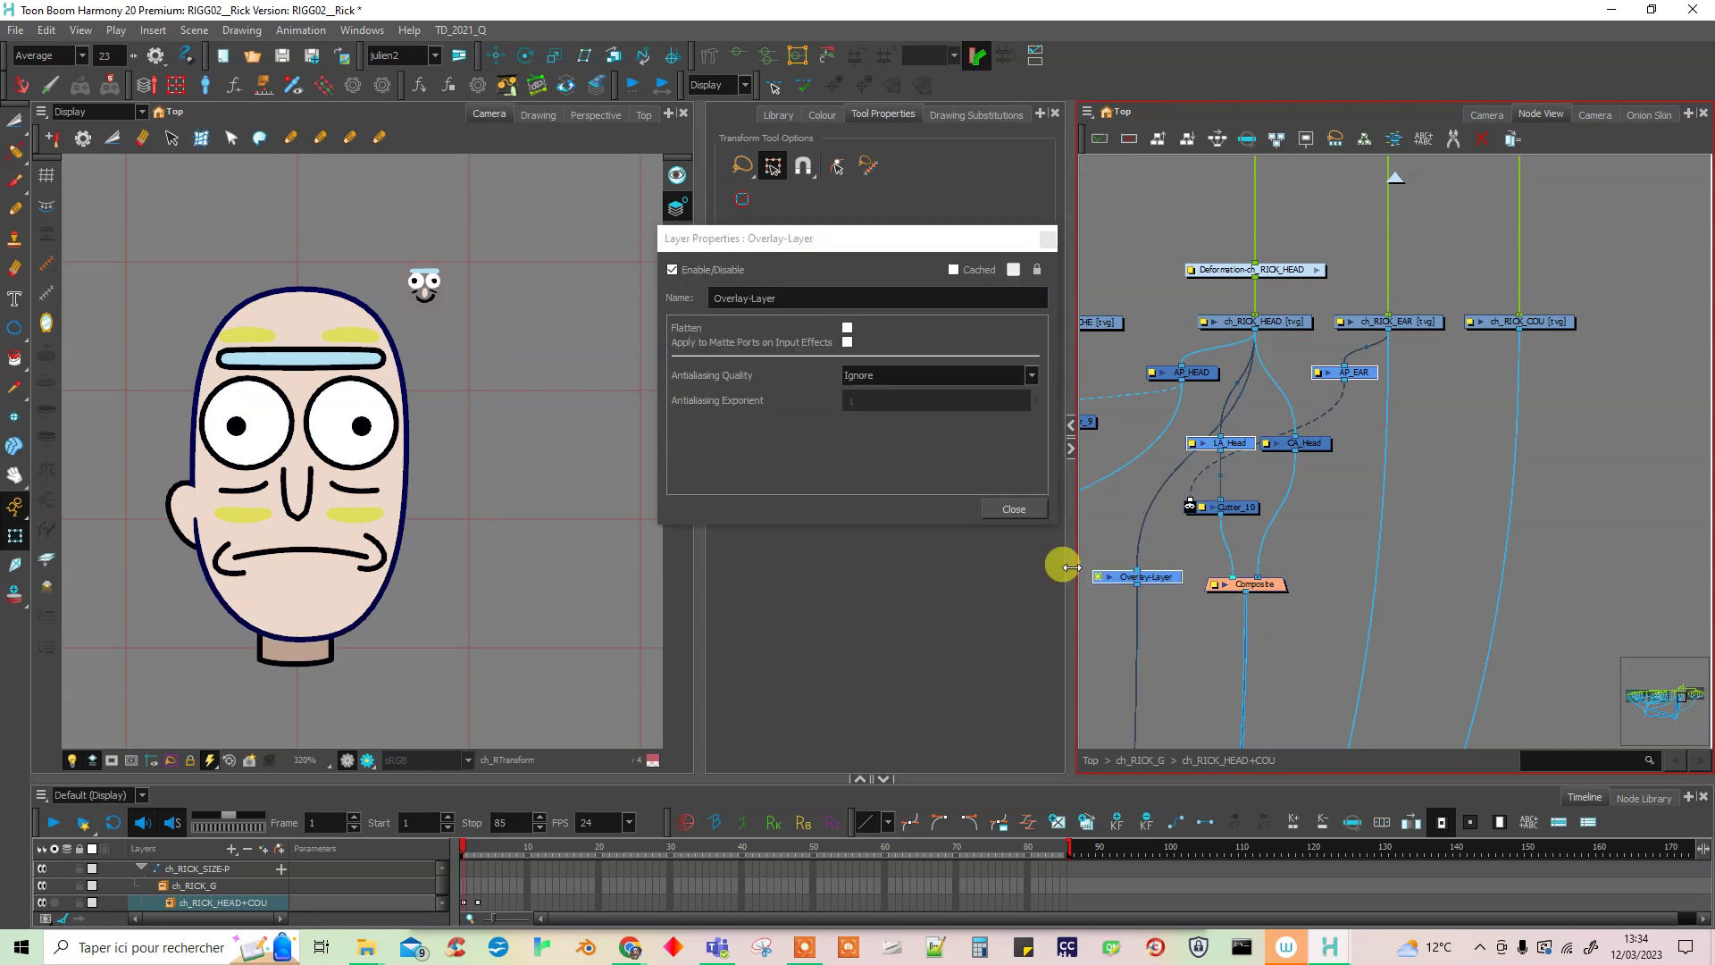
pyautogui.tripleClick(803, 296)
pyautogui.write('OL_Head')
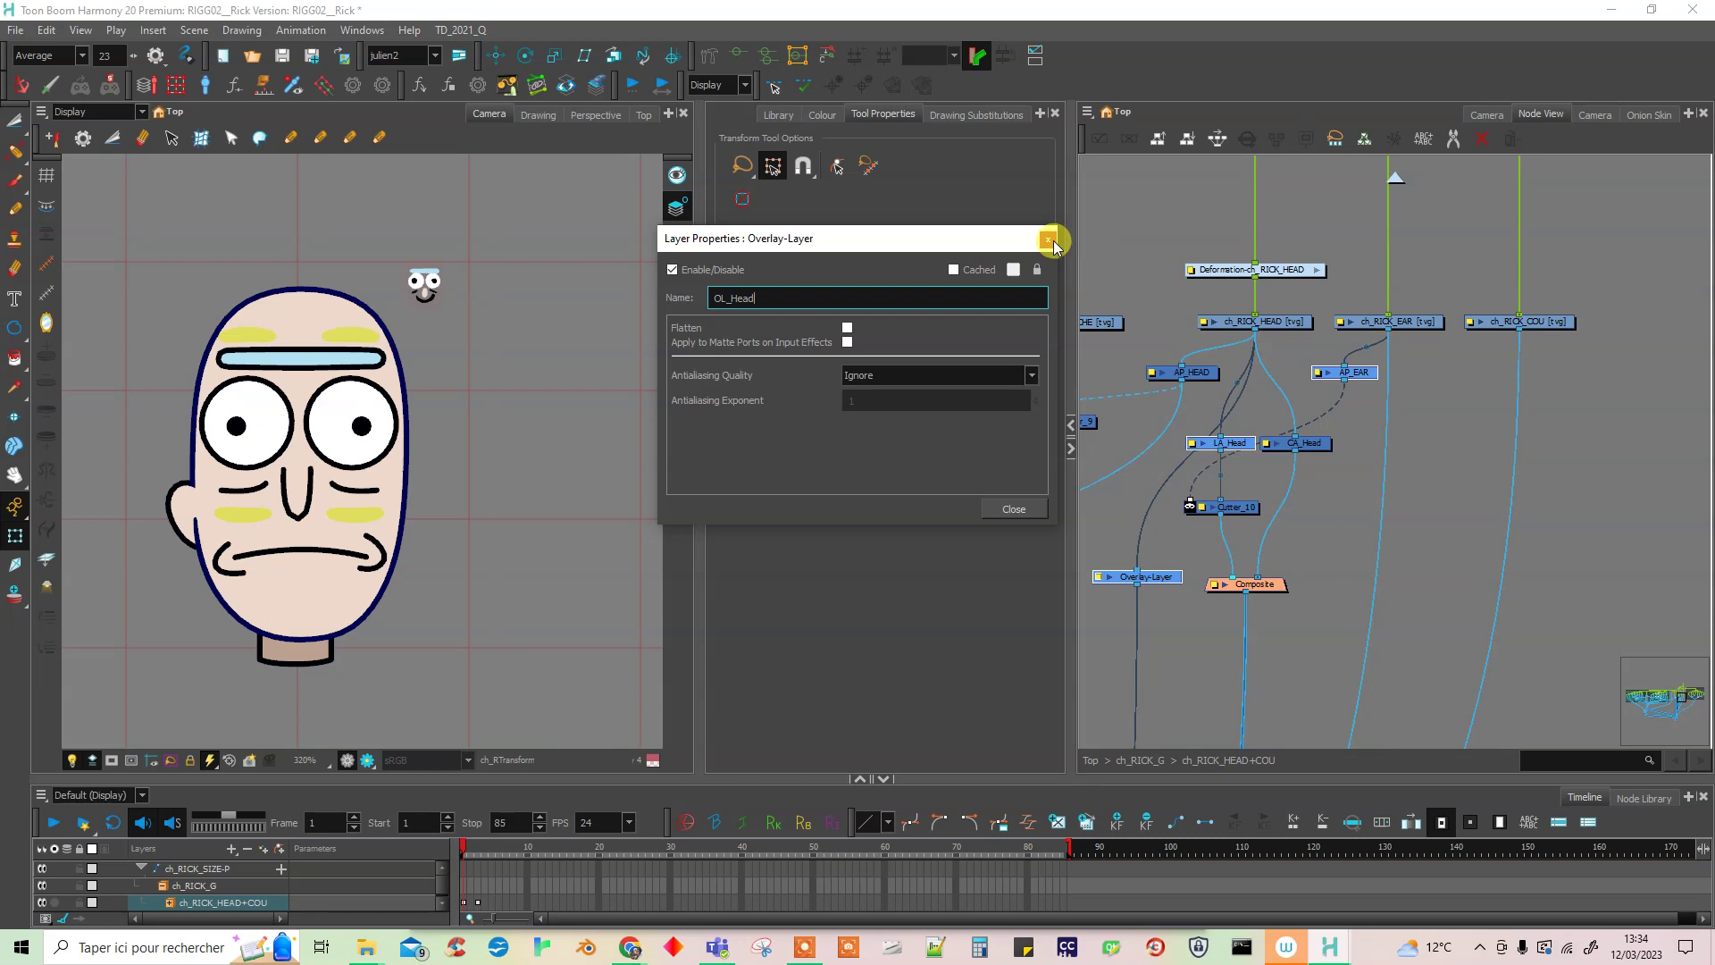
pyautogui.click(1049, 241)
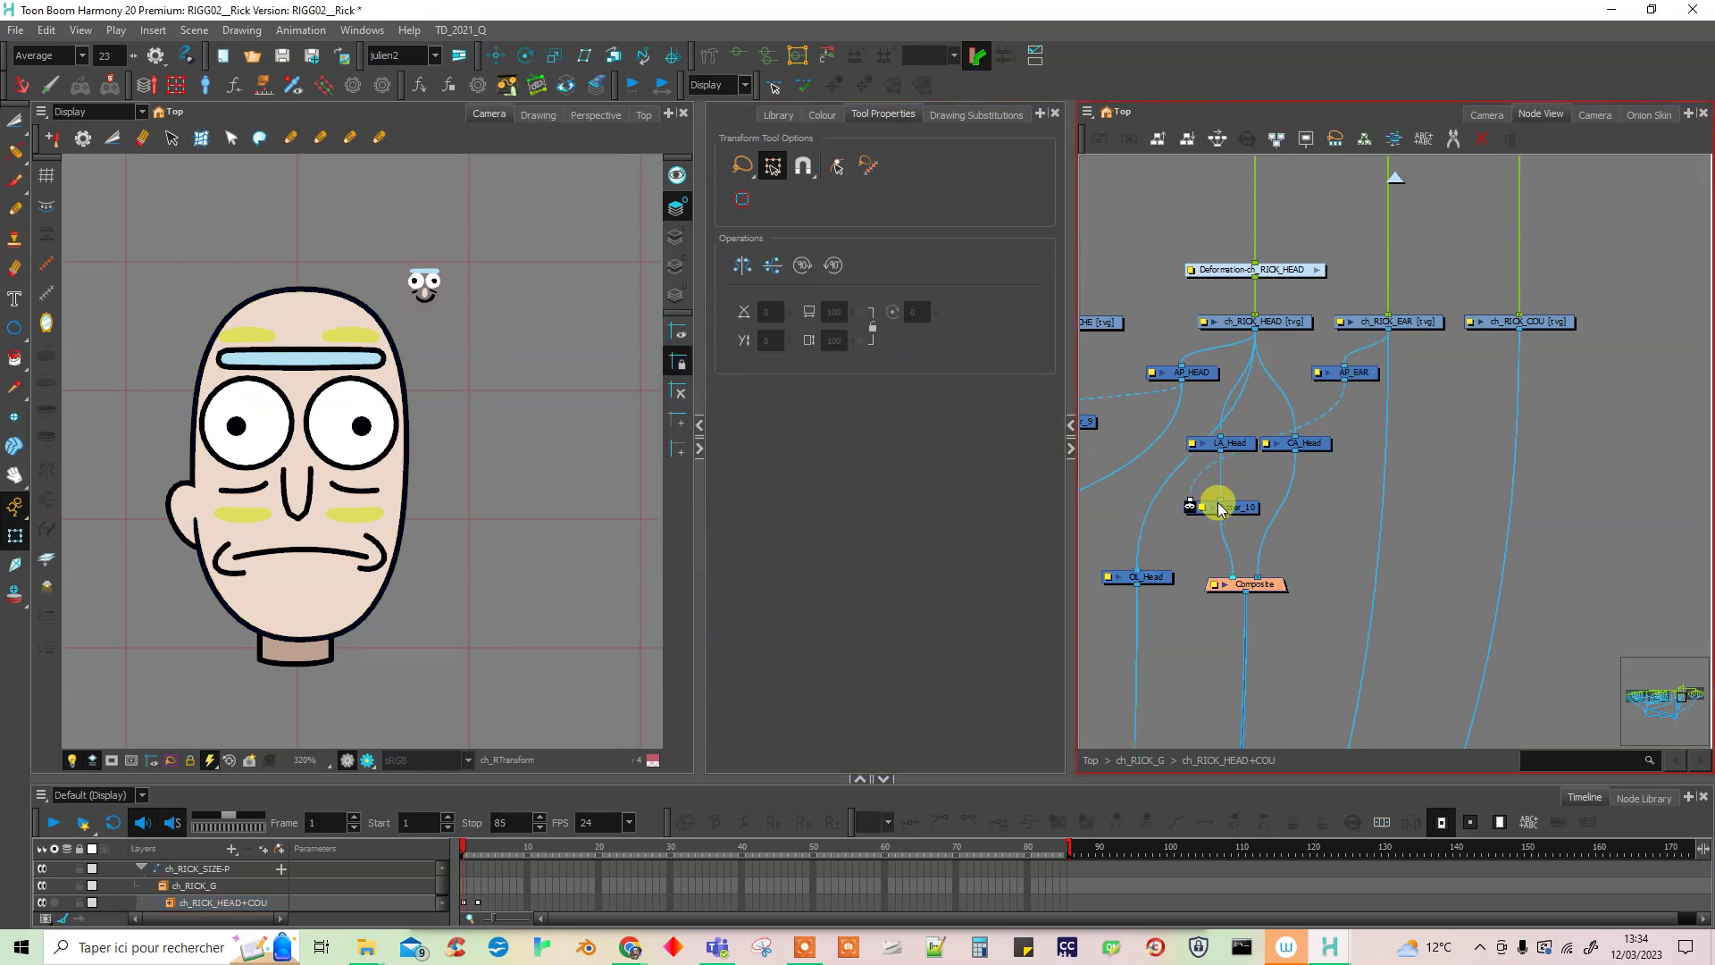
# - Move the ch_RICK_FACE_comp composite down level with OL_Head, and lower the mouth's Cutter slightly beneath ch_RICK_BOUCHE
pyautogui.scroll(-6, 1250, 511)
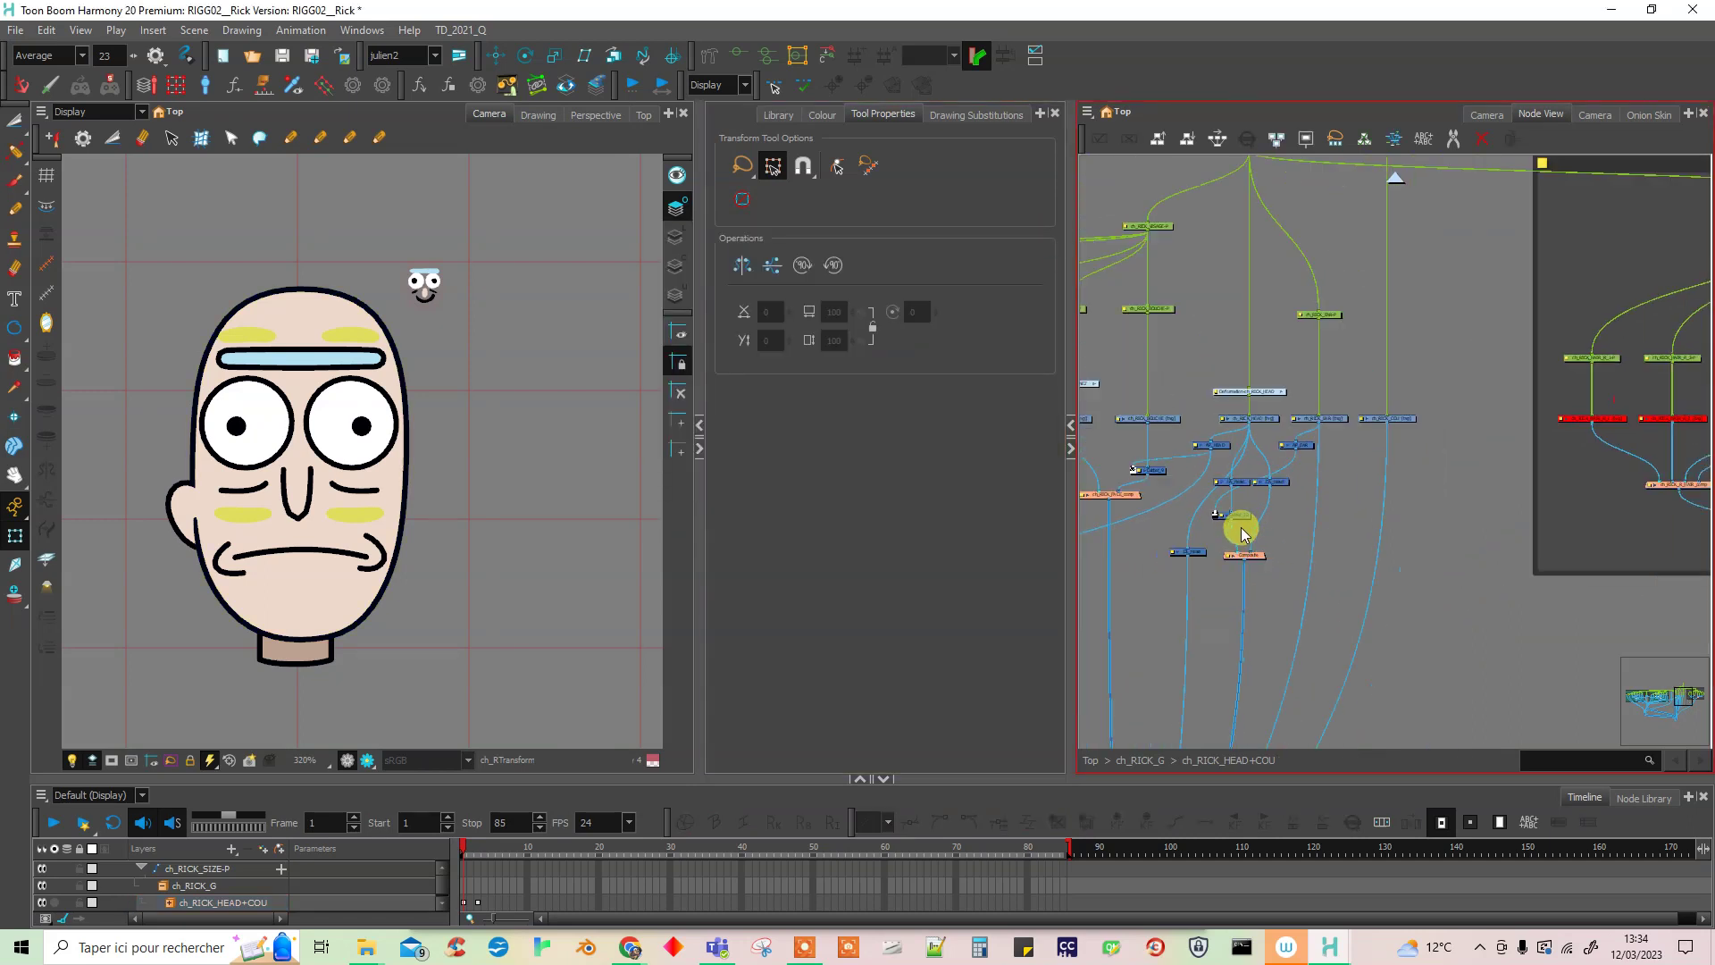
pyautogui.scroll(5, 1224, 505)
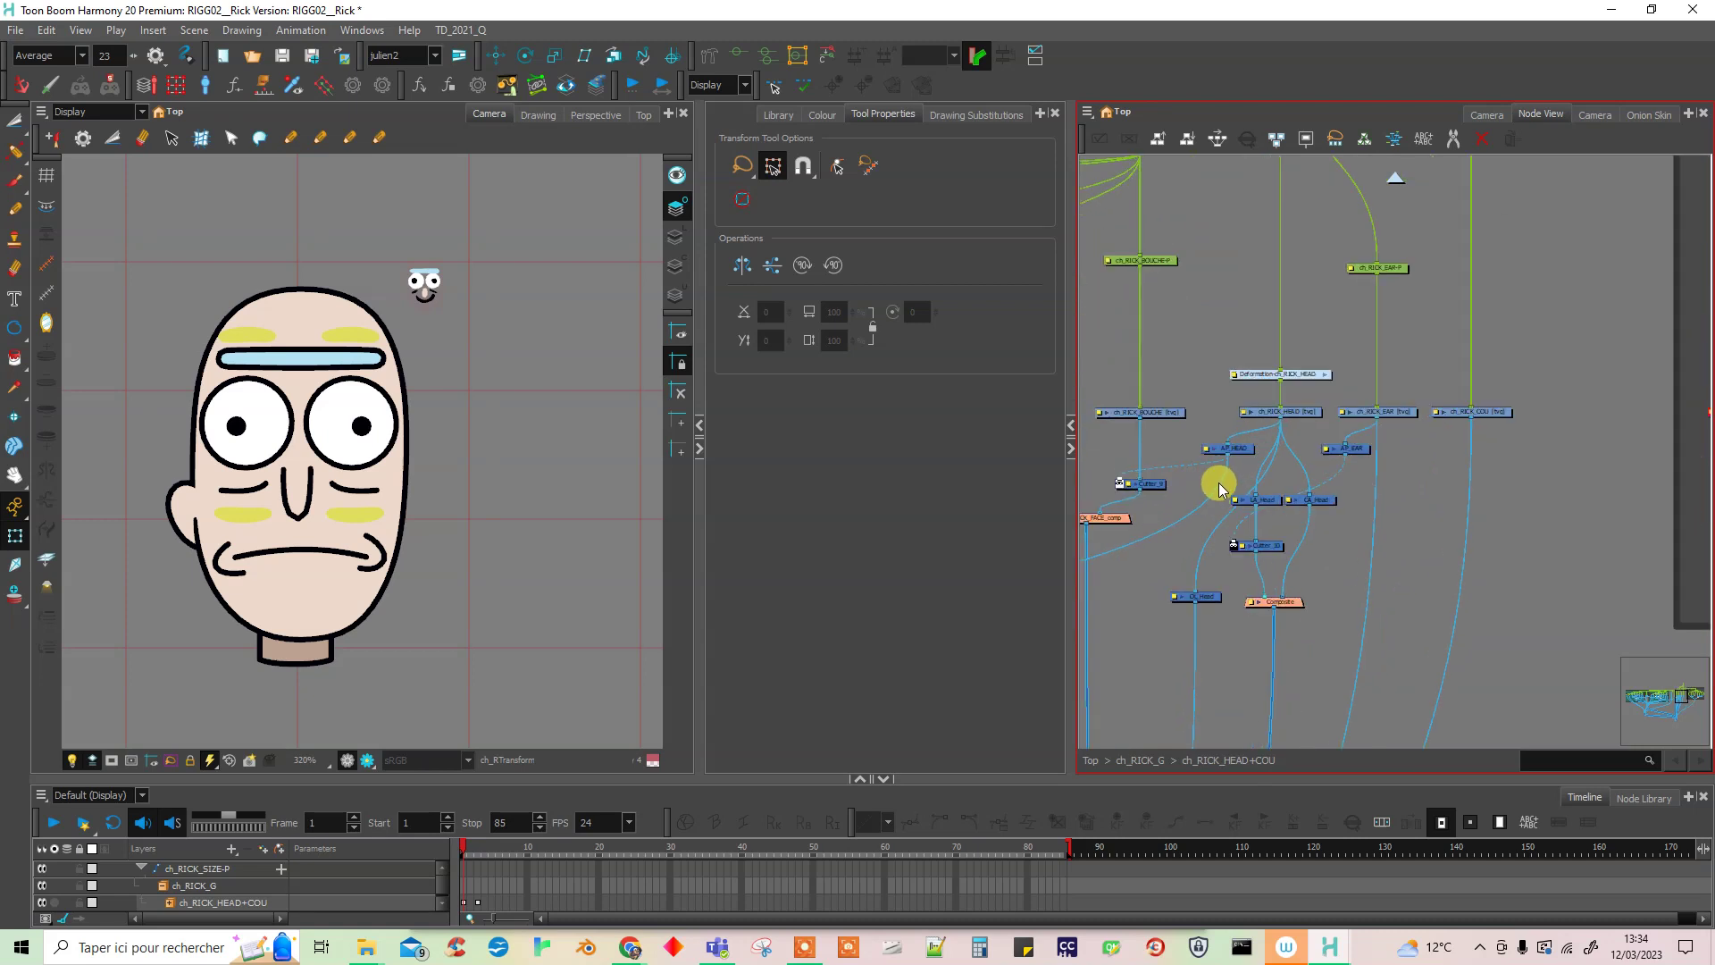
pyautogui.moveTo(1241, 696); pyautogui.dragTo(1342, 657)
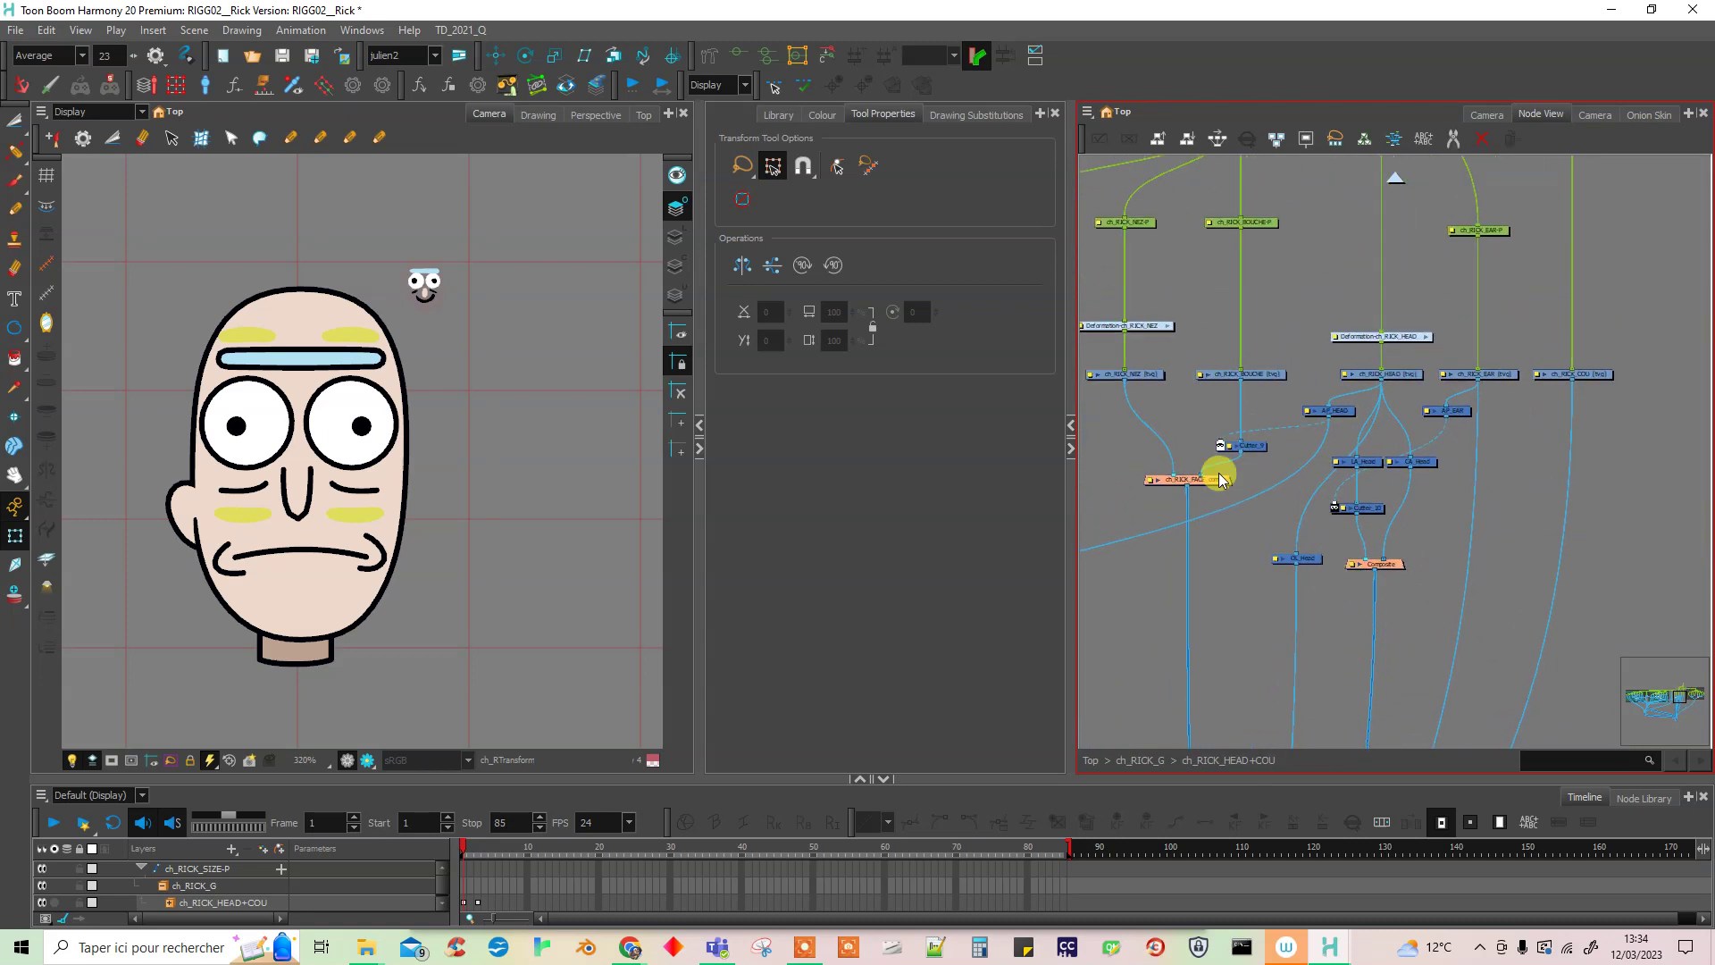
pyautogui.moveTo(1215, 487); pyautogui.dragTo(1215, 560)
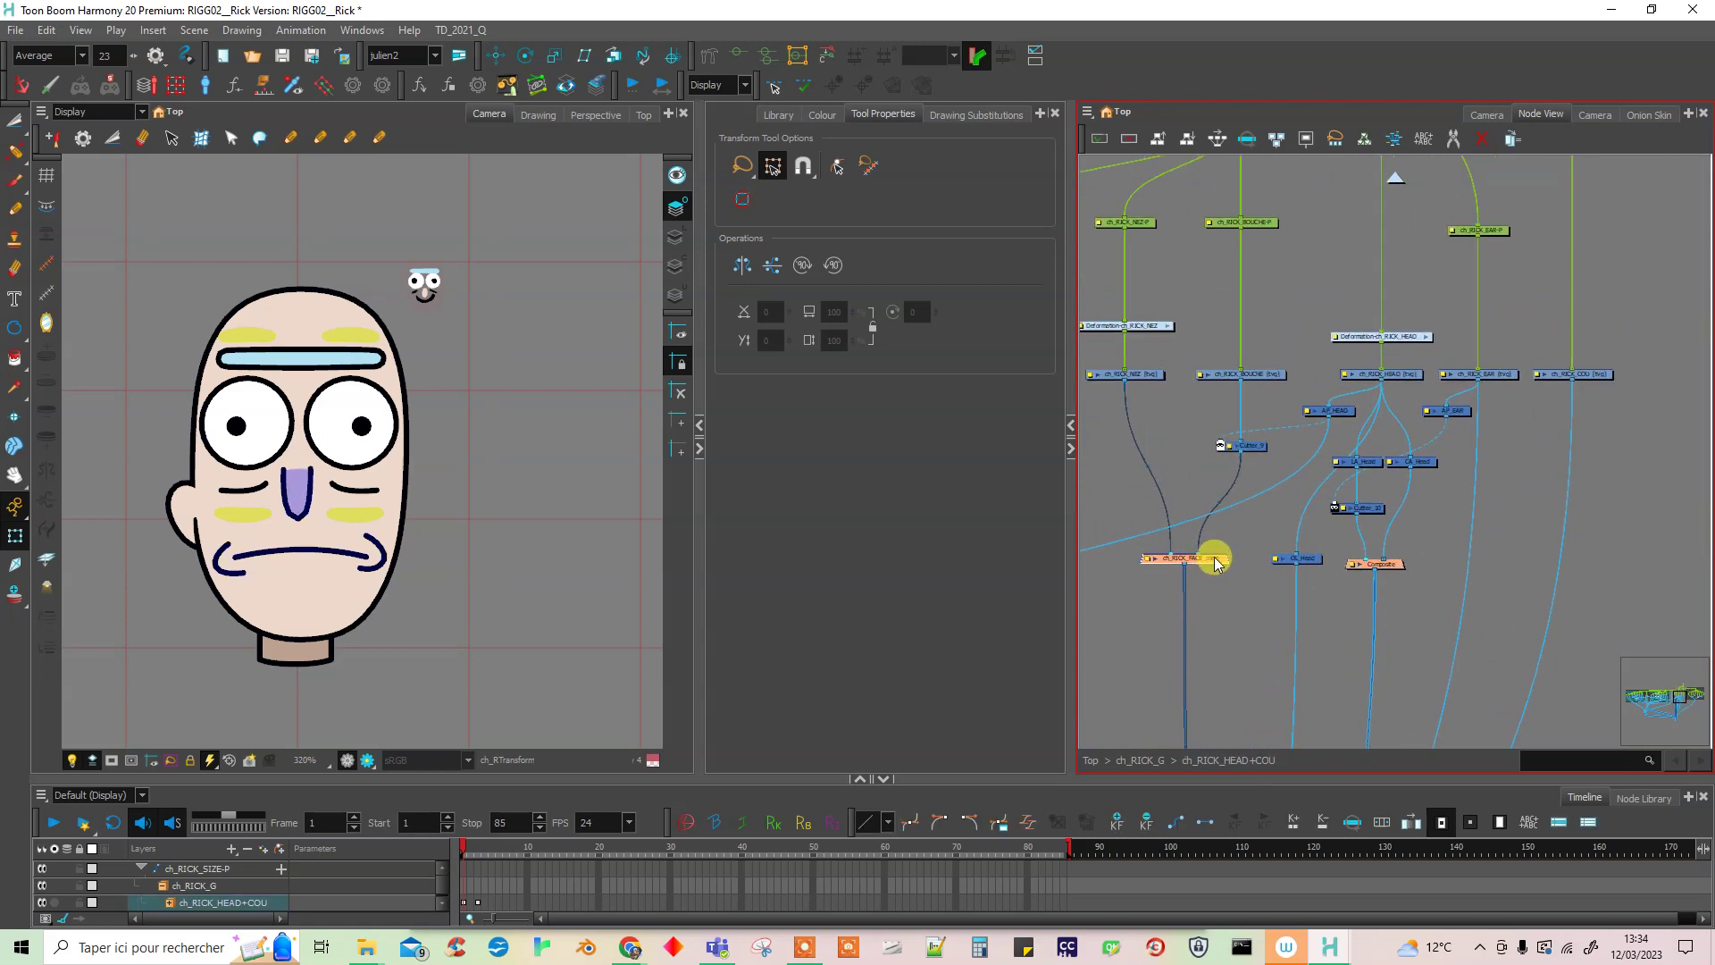
pyautogui.click(1446, 491)
pyautogui.moveTo(1255, 455); pyautogui.dragTo(1255, 471)
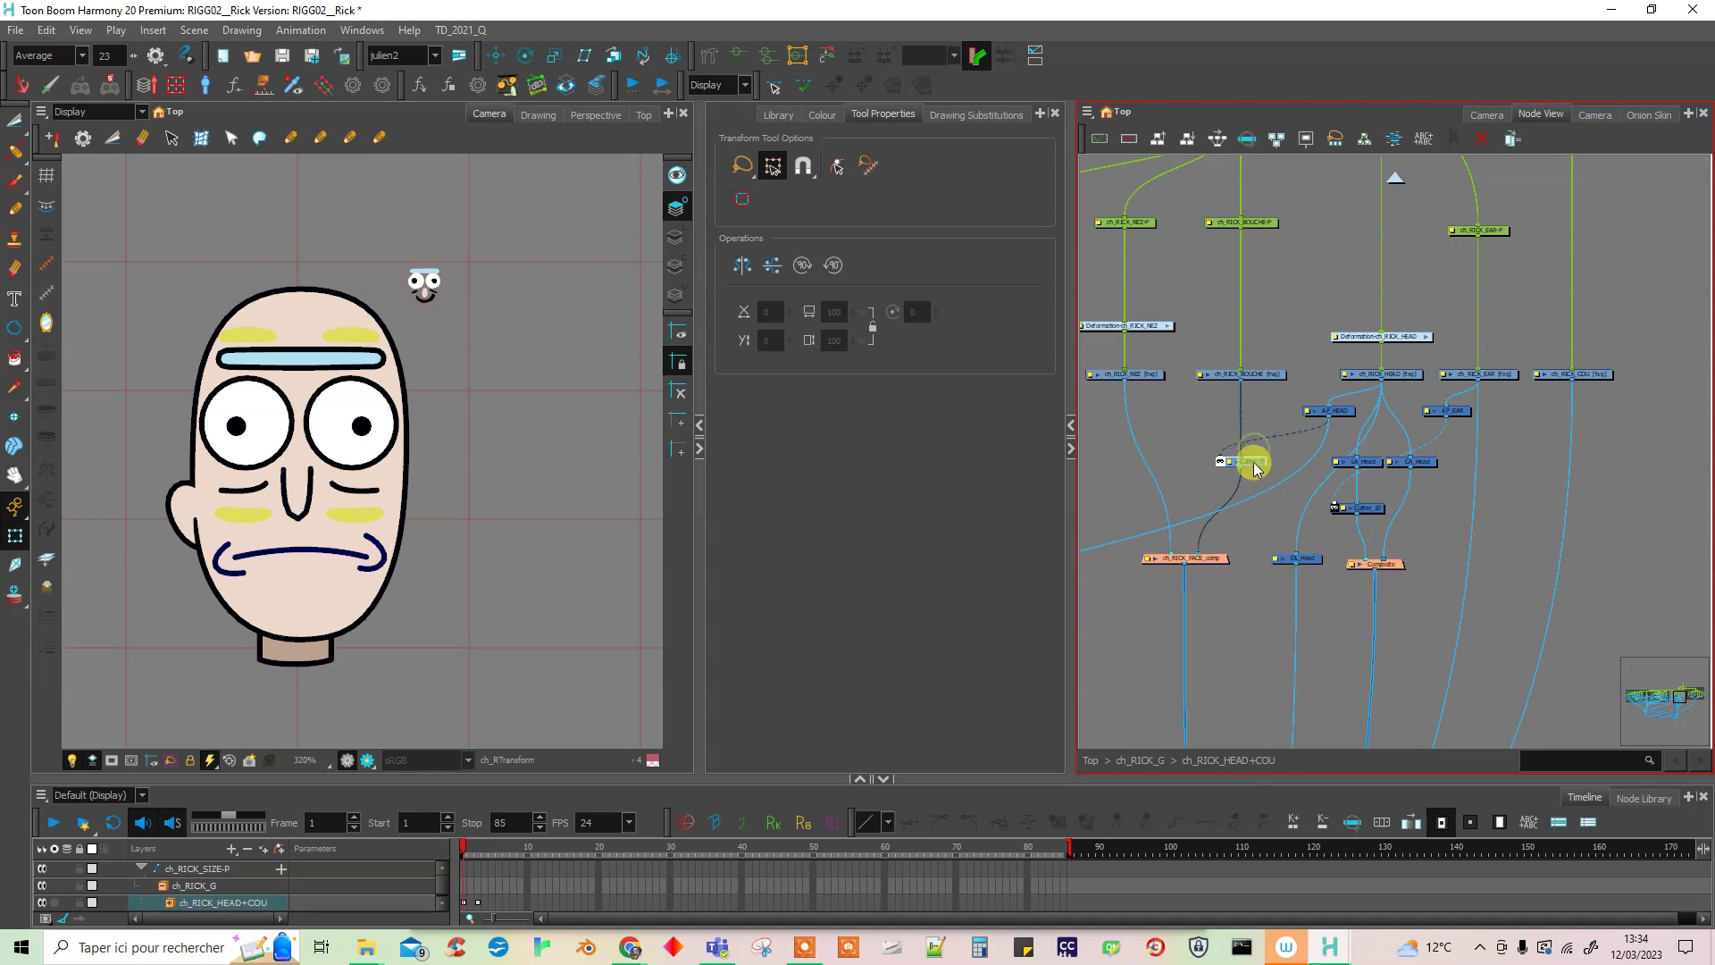
pyautogui.click(1337, 411)
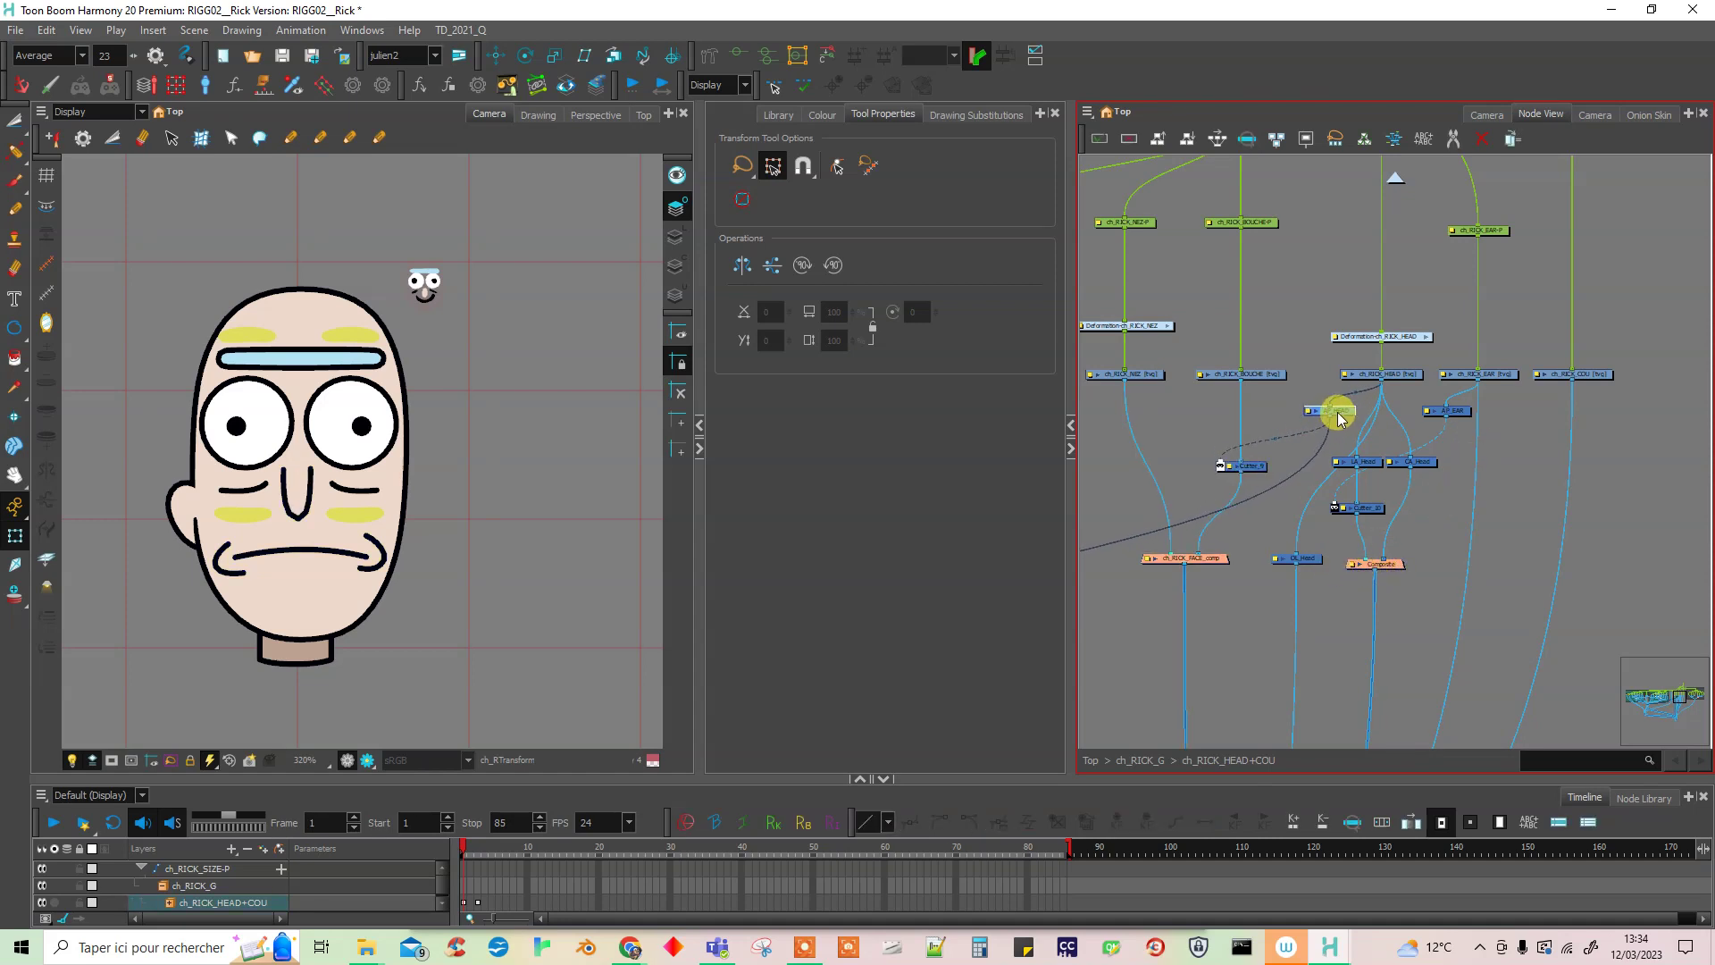
# - Try grouping the patch, art, overlay, cutter and composite nodes below the drawings, and inspect the group's contents
pyautogui.moveTo(1504, 401); pyautogui.dragTo(1121, 614)
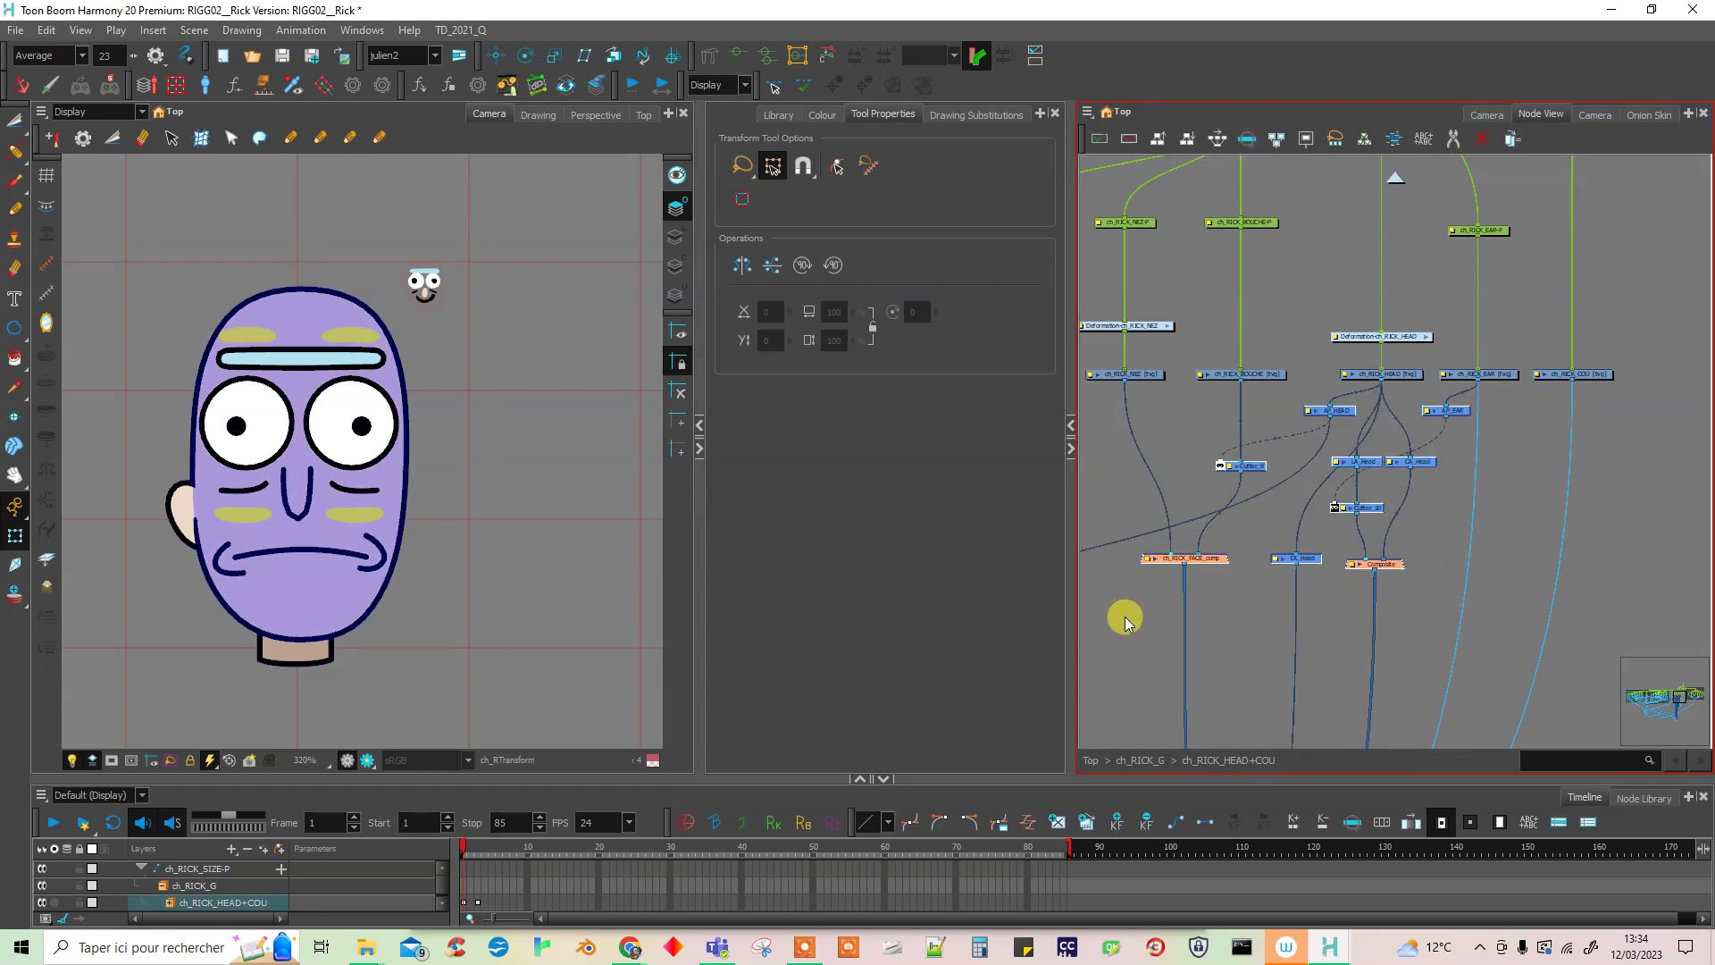
pyautogui.hotkey('ctrl', 'g')
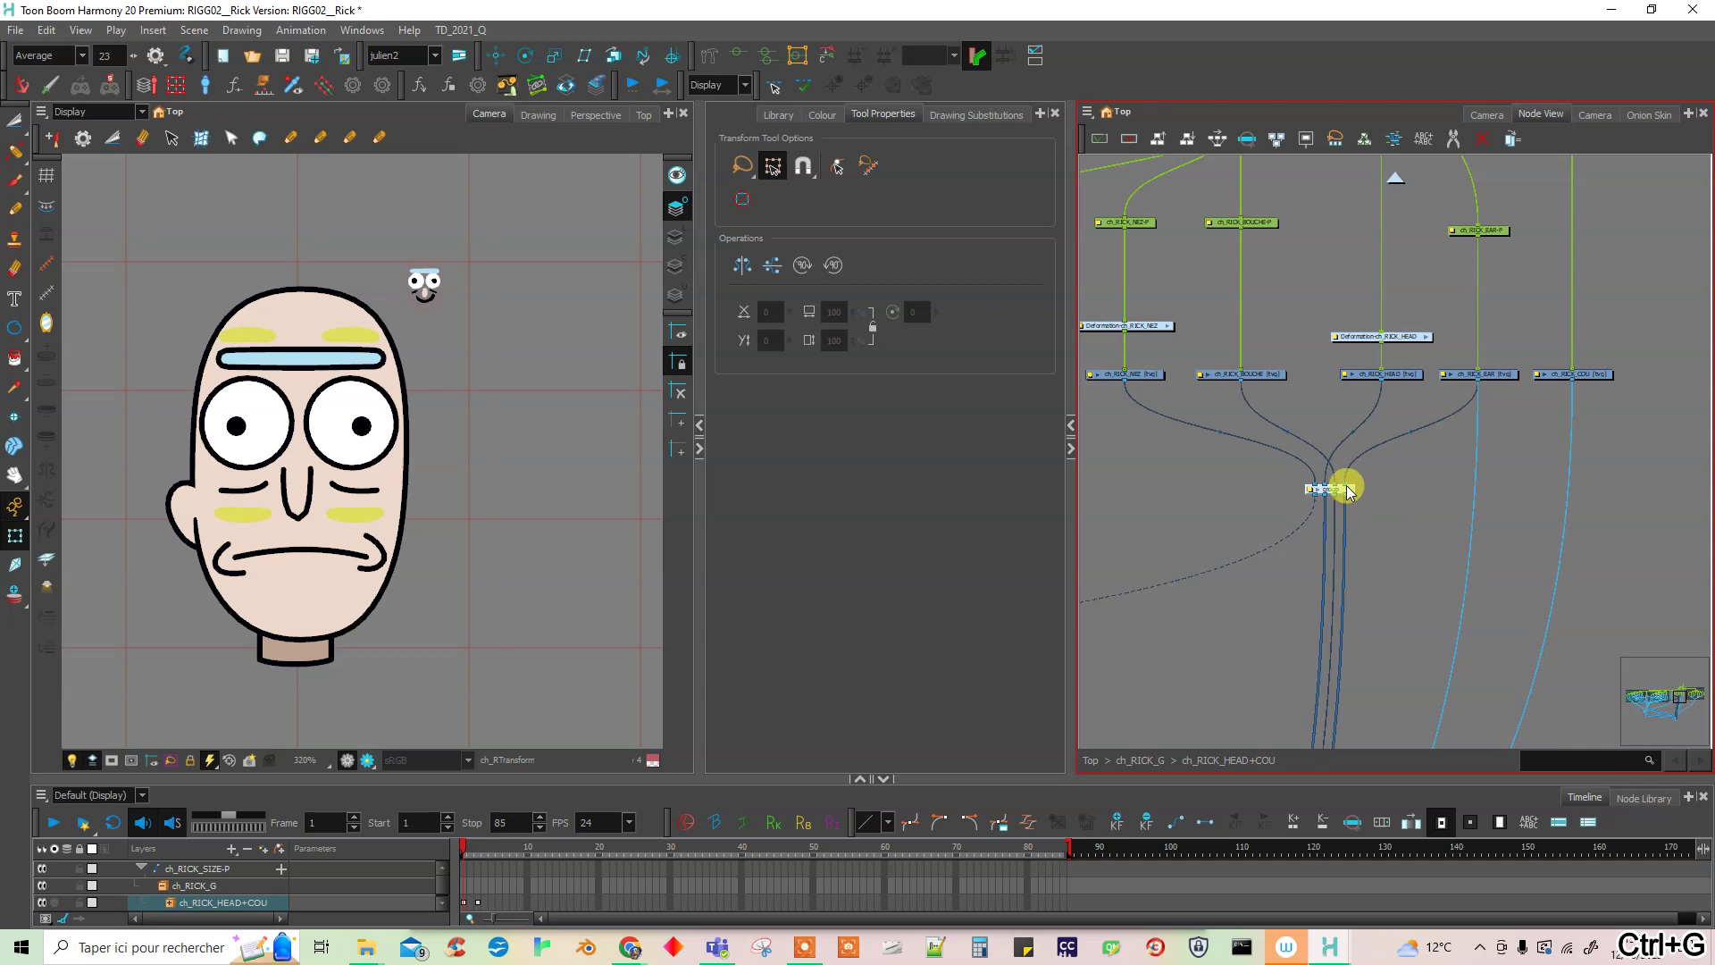
pyautogui.click(1349, 491)
pyautogui.moveTo(1362, 352); pyautogui.dragTo(1367, 366)
pyautogui.click(1362, 375)
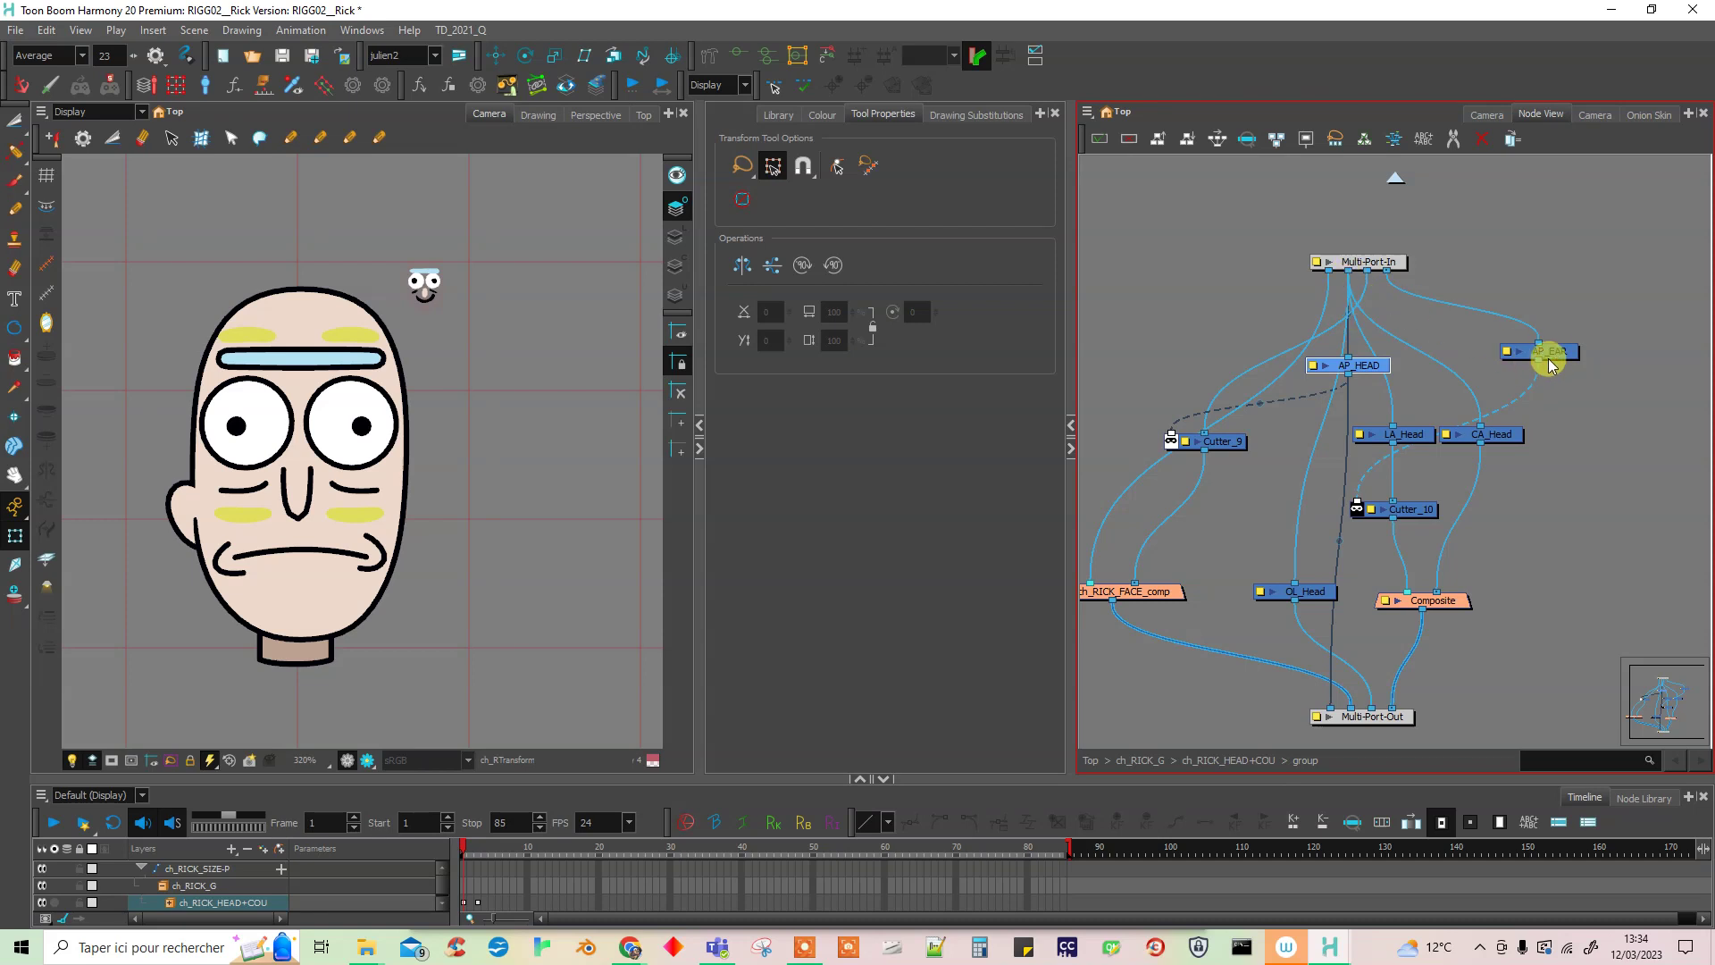
pyautogui.moveTo(1556, 354); pyautogui.dragTo(1551, 356)
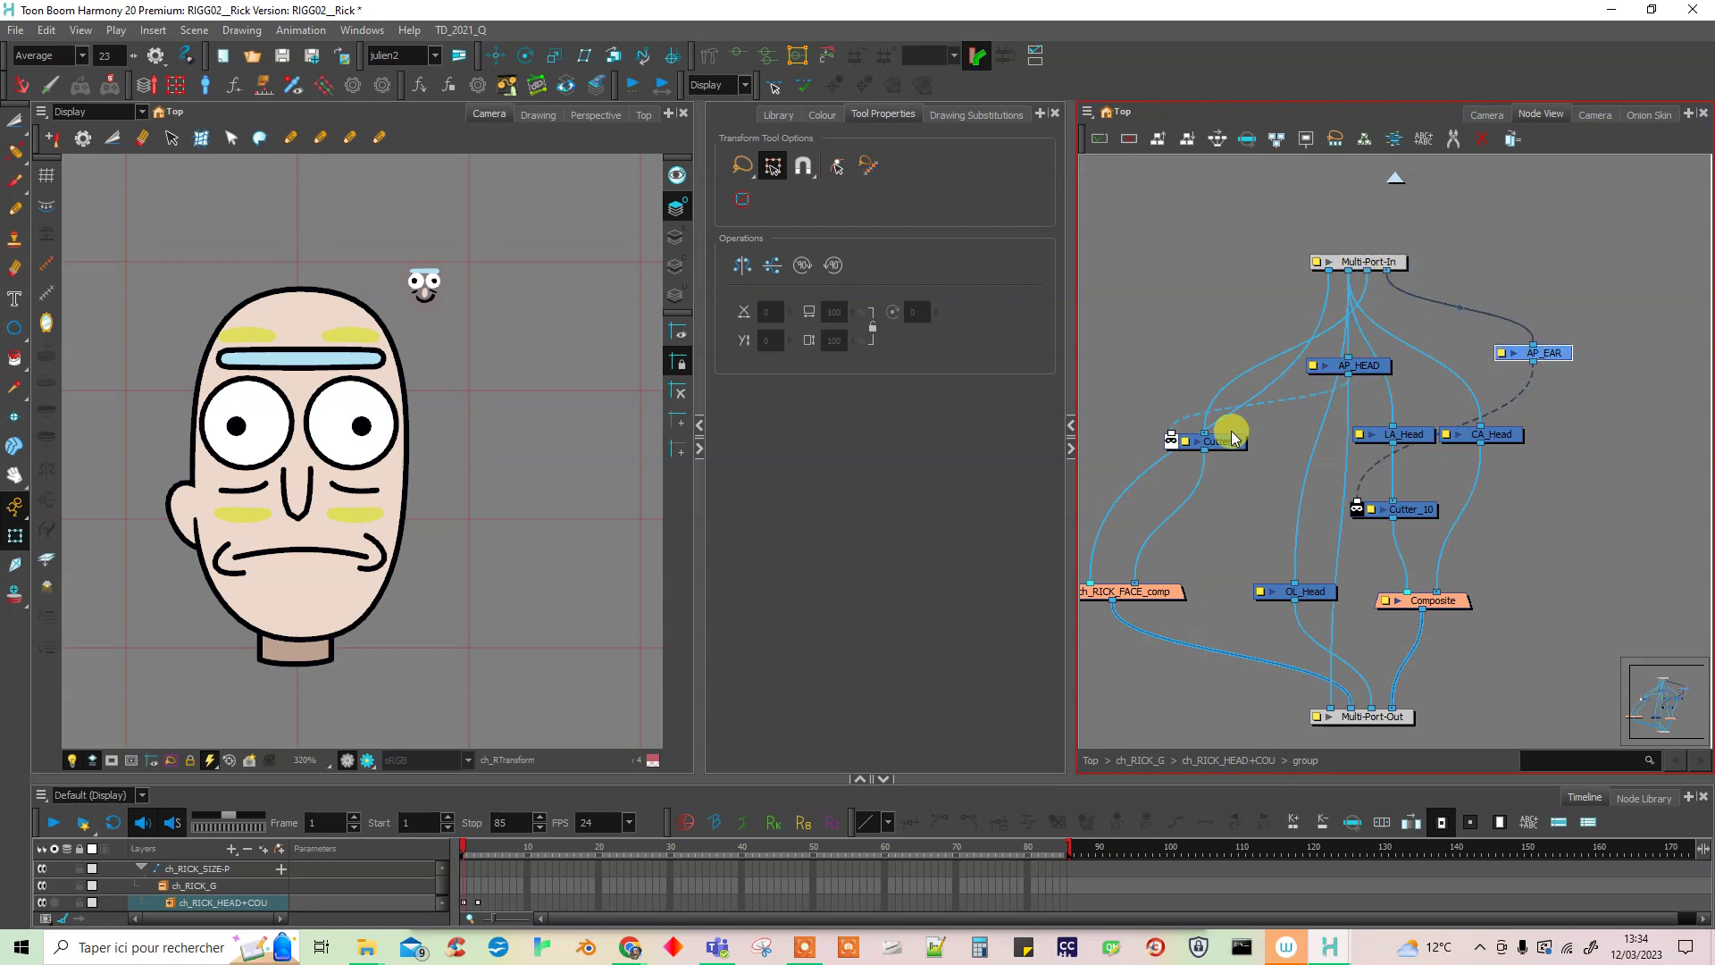
pyautogui.moveTo(1271, 396); pyautogui.dragTo(1405, 331)
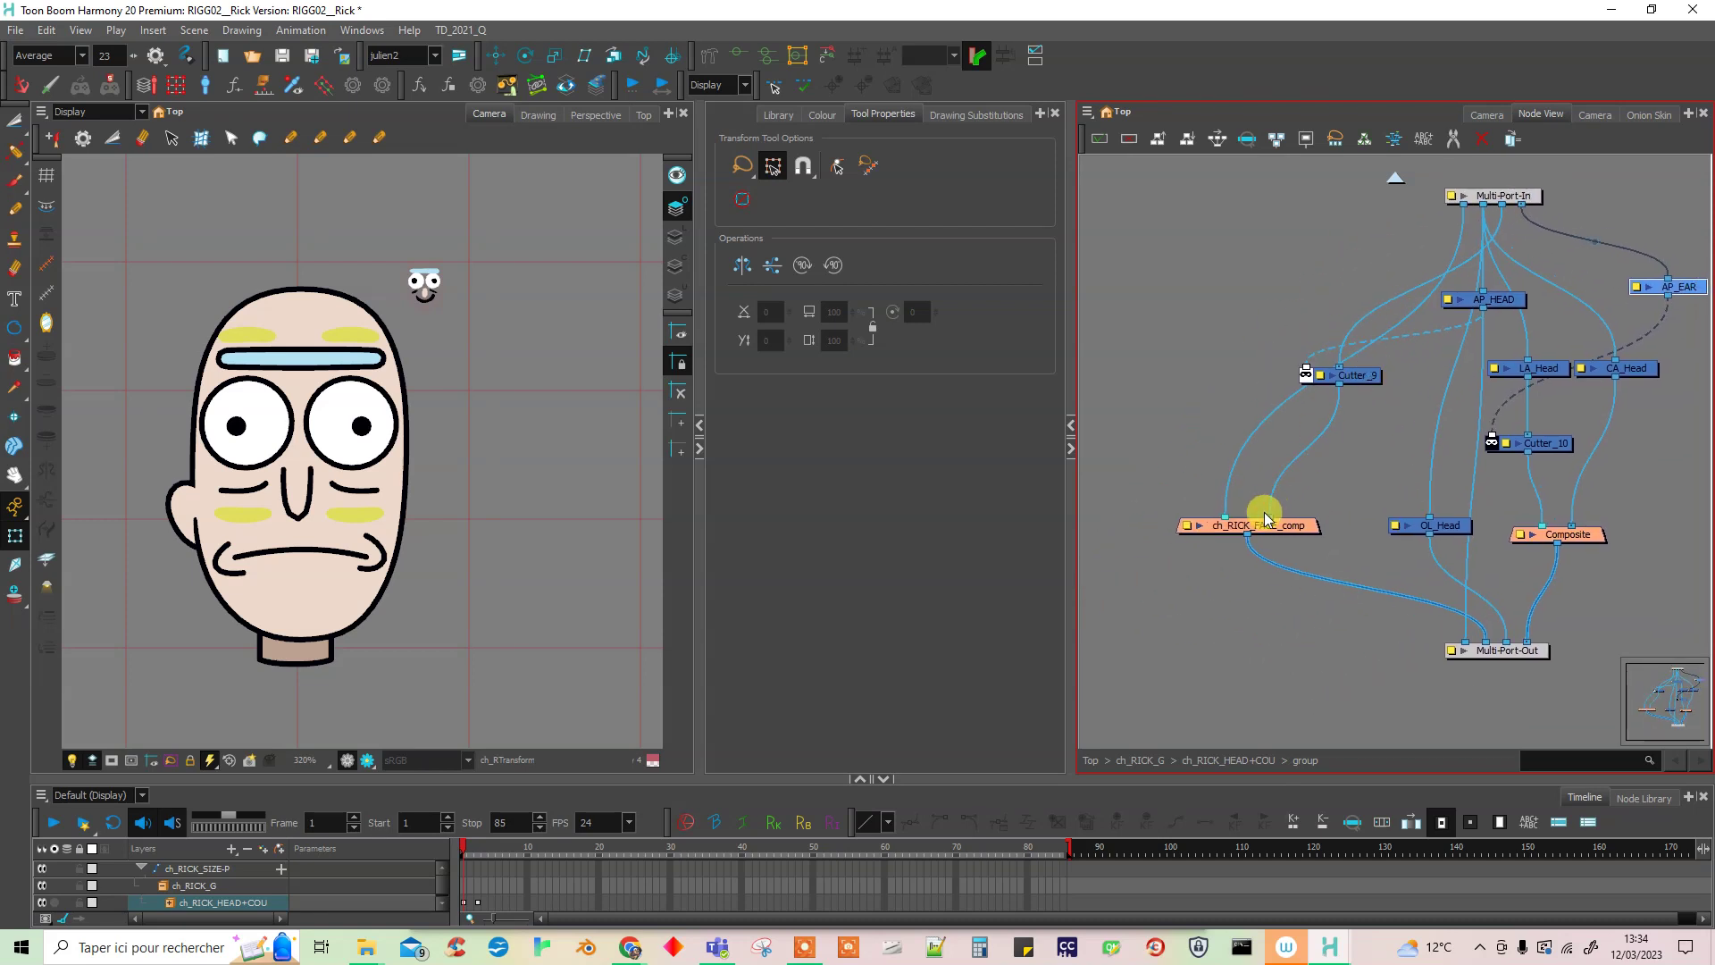
pyautogui.click(1395, 178)
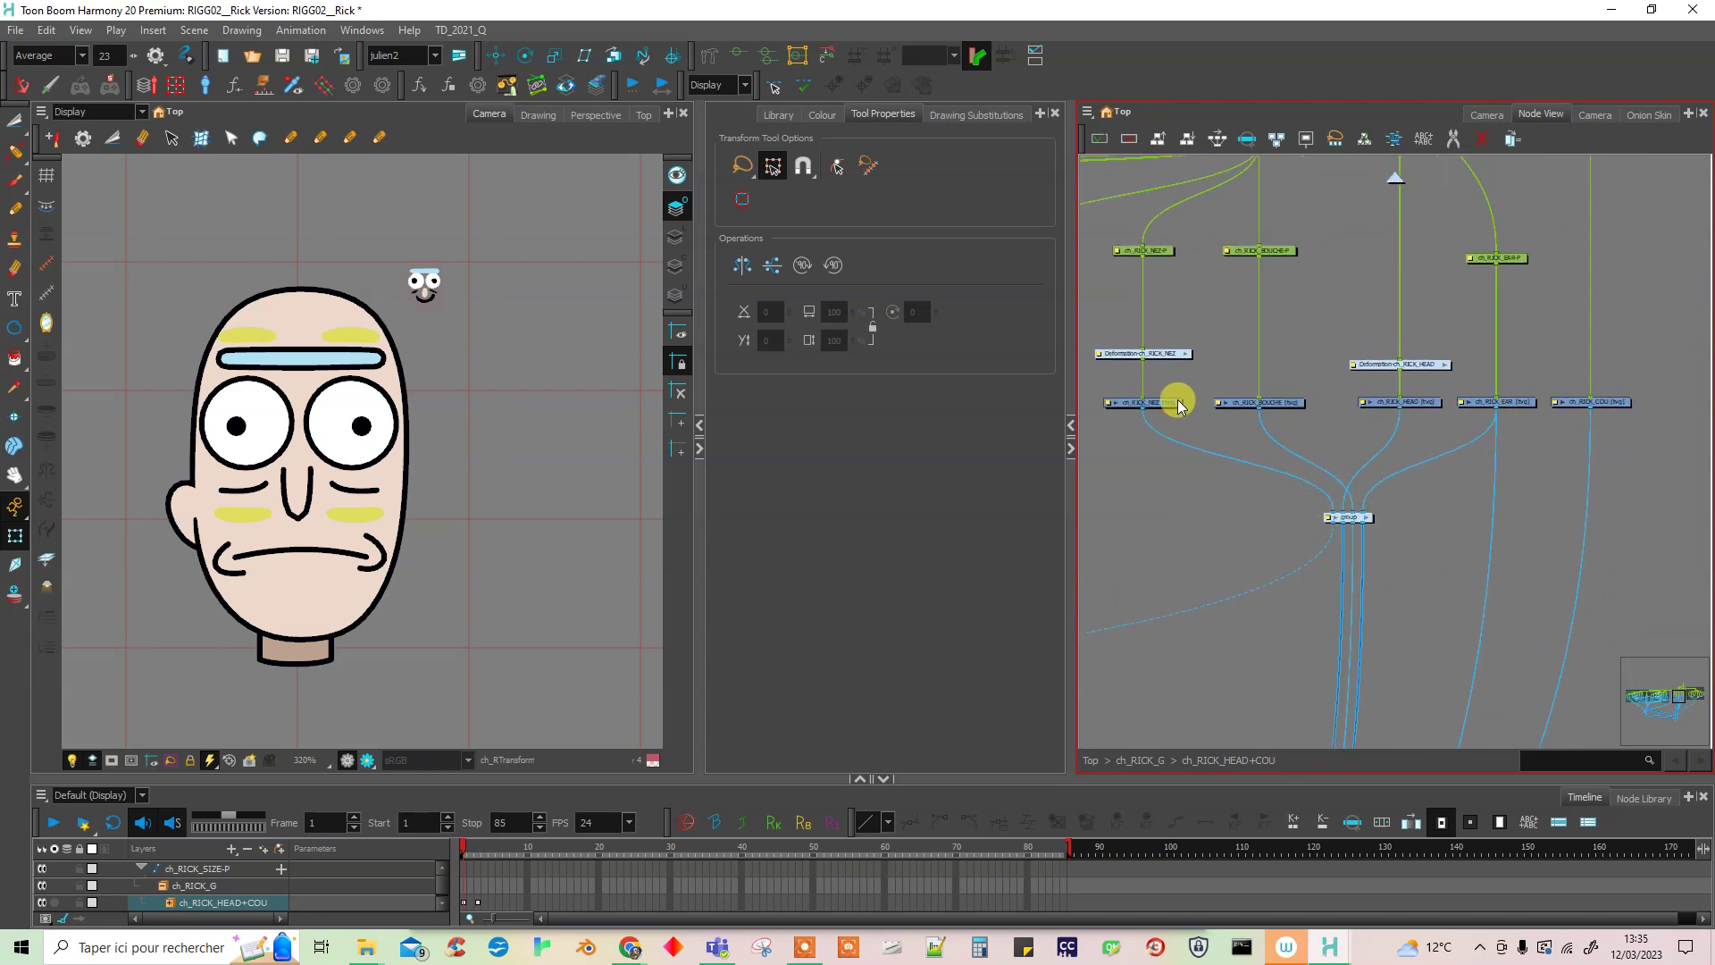
# - Undo the grouping of the nodes below the face, head and ear drawings
pyautogui.hotkey('ctrl', 'z')
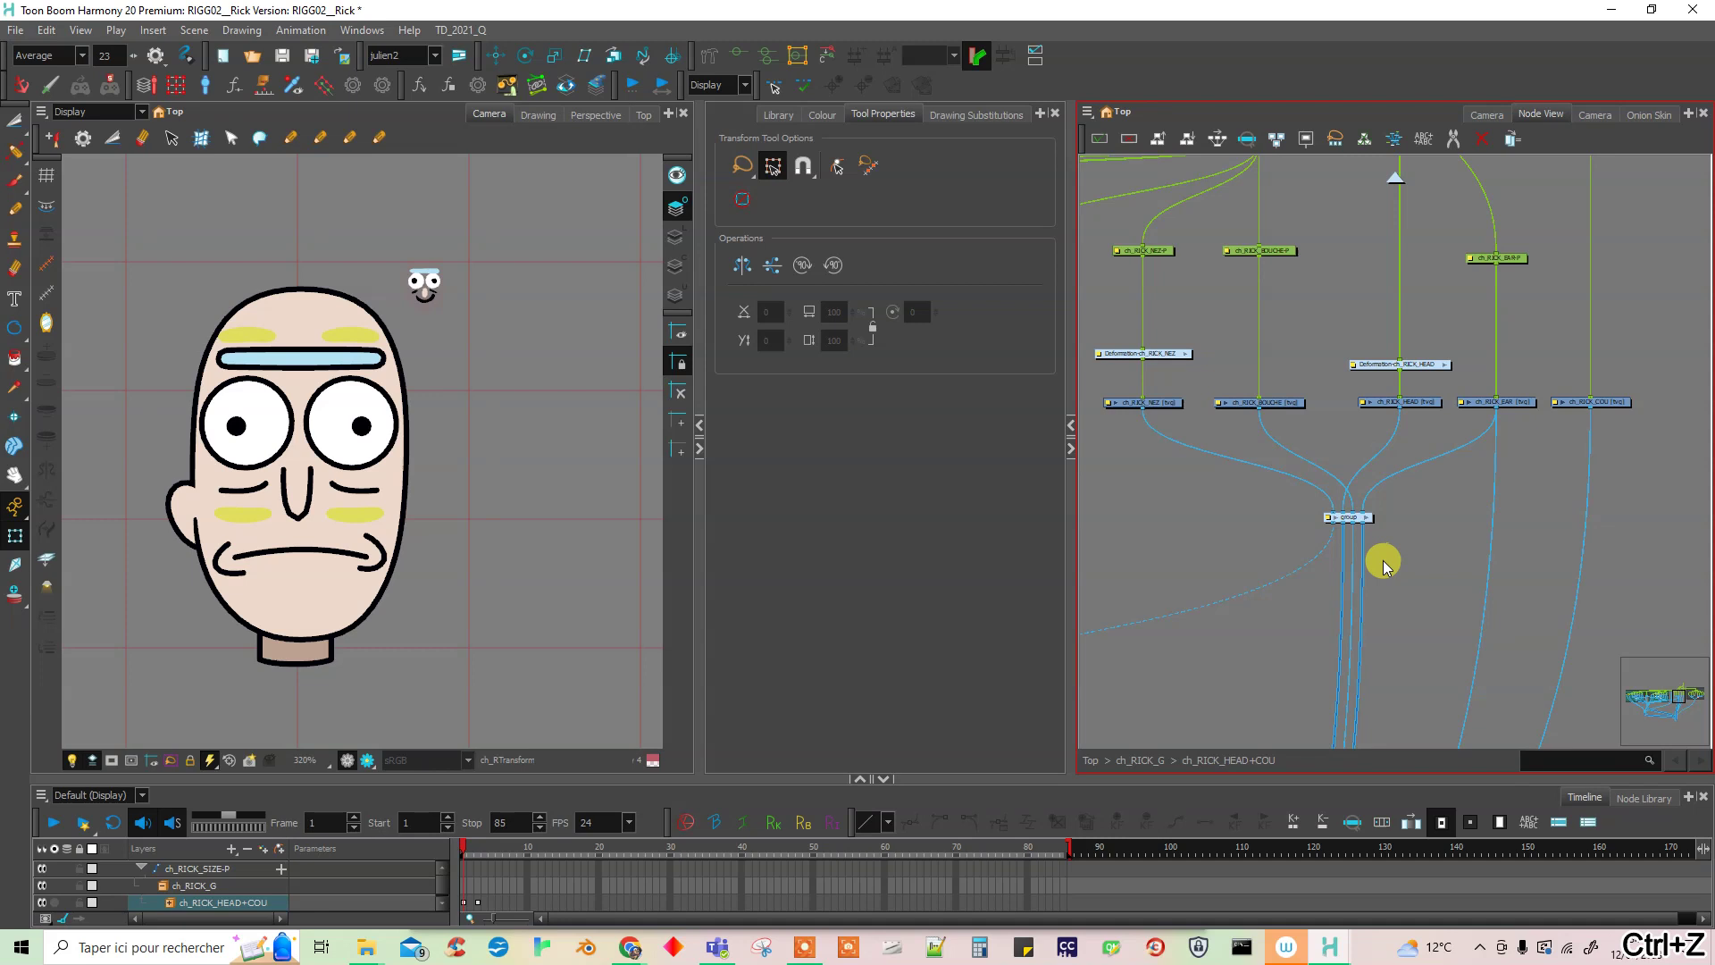
pyautogui.hotkey('ctrl', 'z')
pyautogui.hotkey('ctrl', 'z')
pyautogui.click(1442, 554)
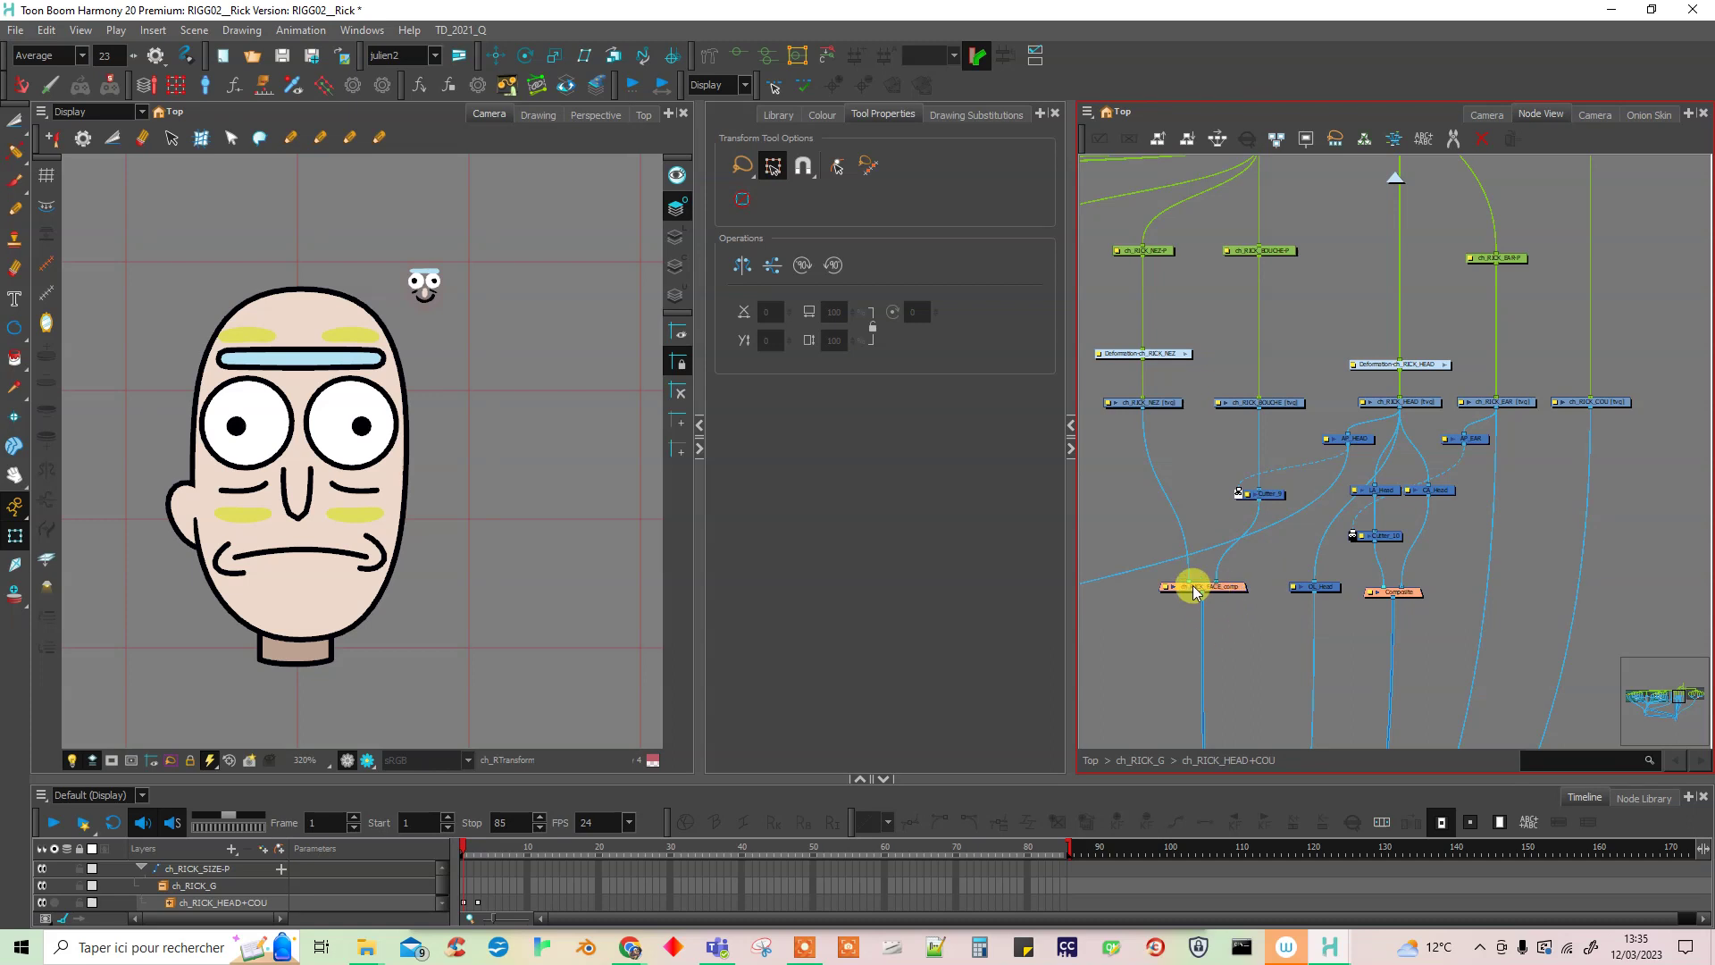
# - Rename the ch_RICK_FACE_comp composite as ch_RICK_NEZ+BOUCHE_comp
pyautogui.doubleClick(1166, 590)
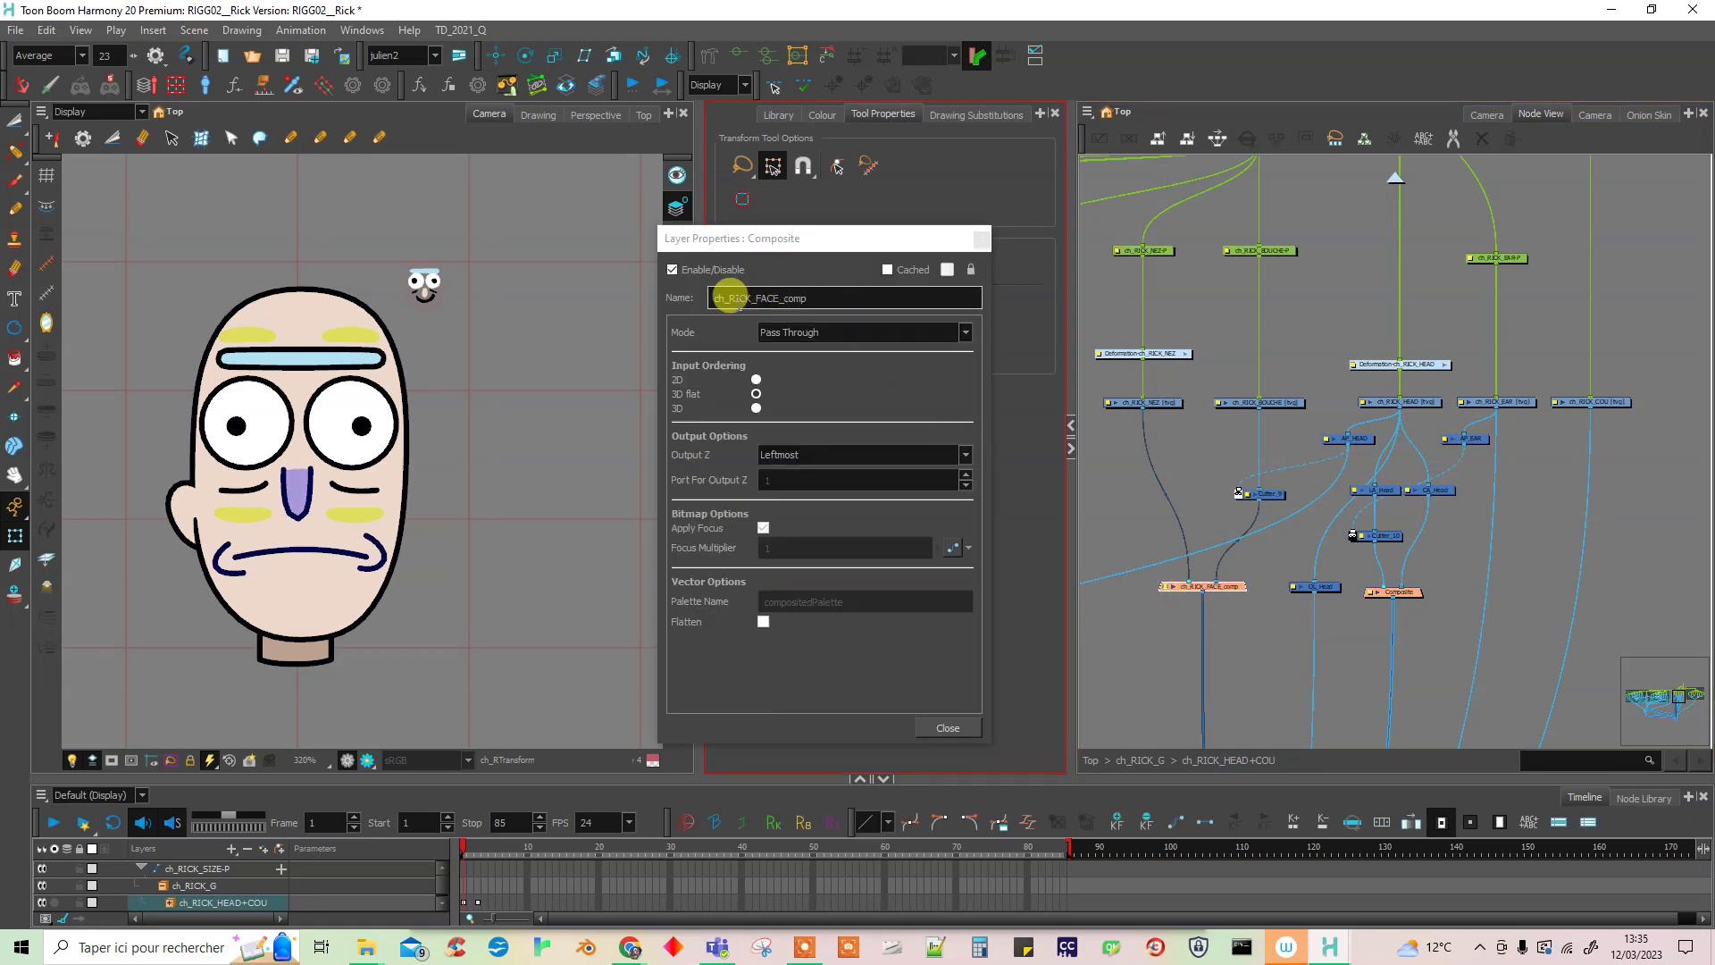
pyautogui.doubleClick(770, 297)
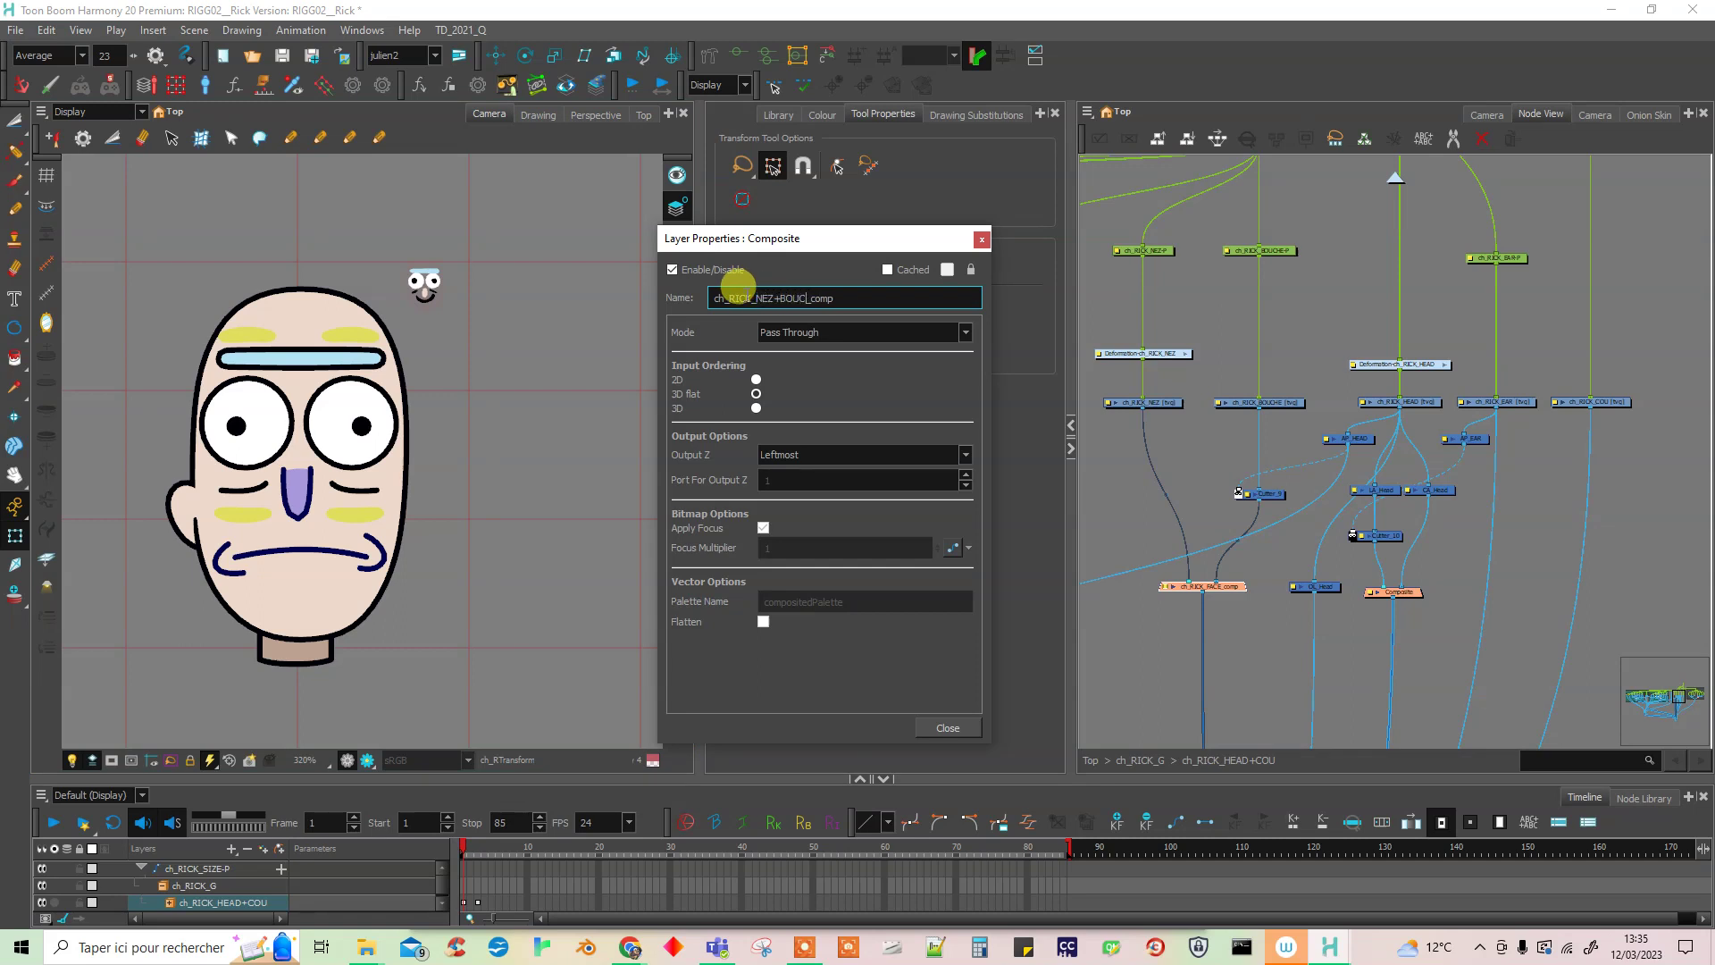
pyautogui.click(982, 239)
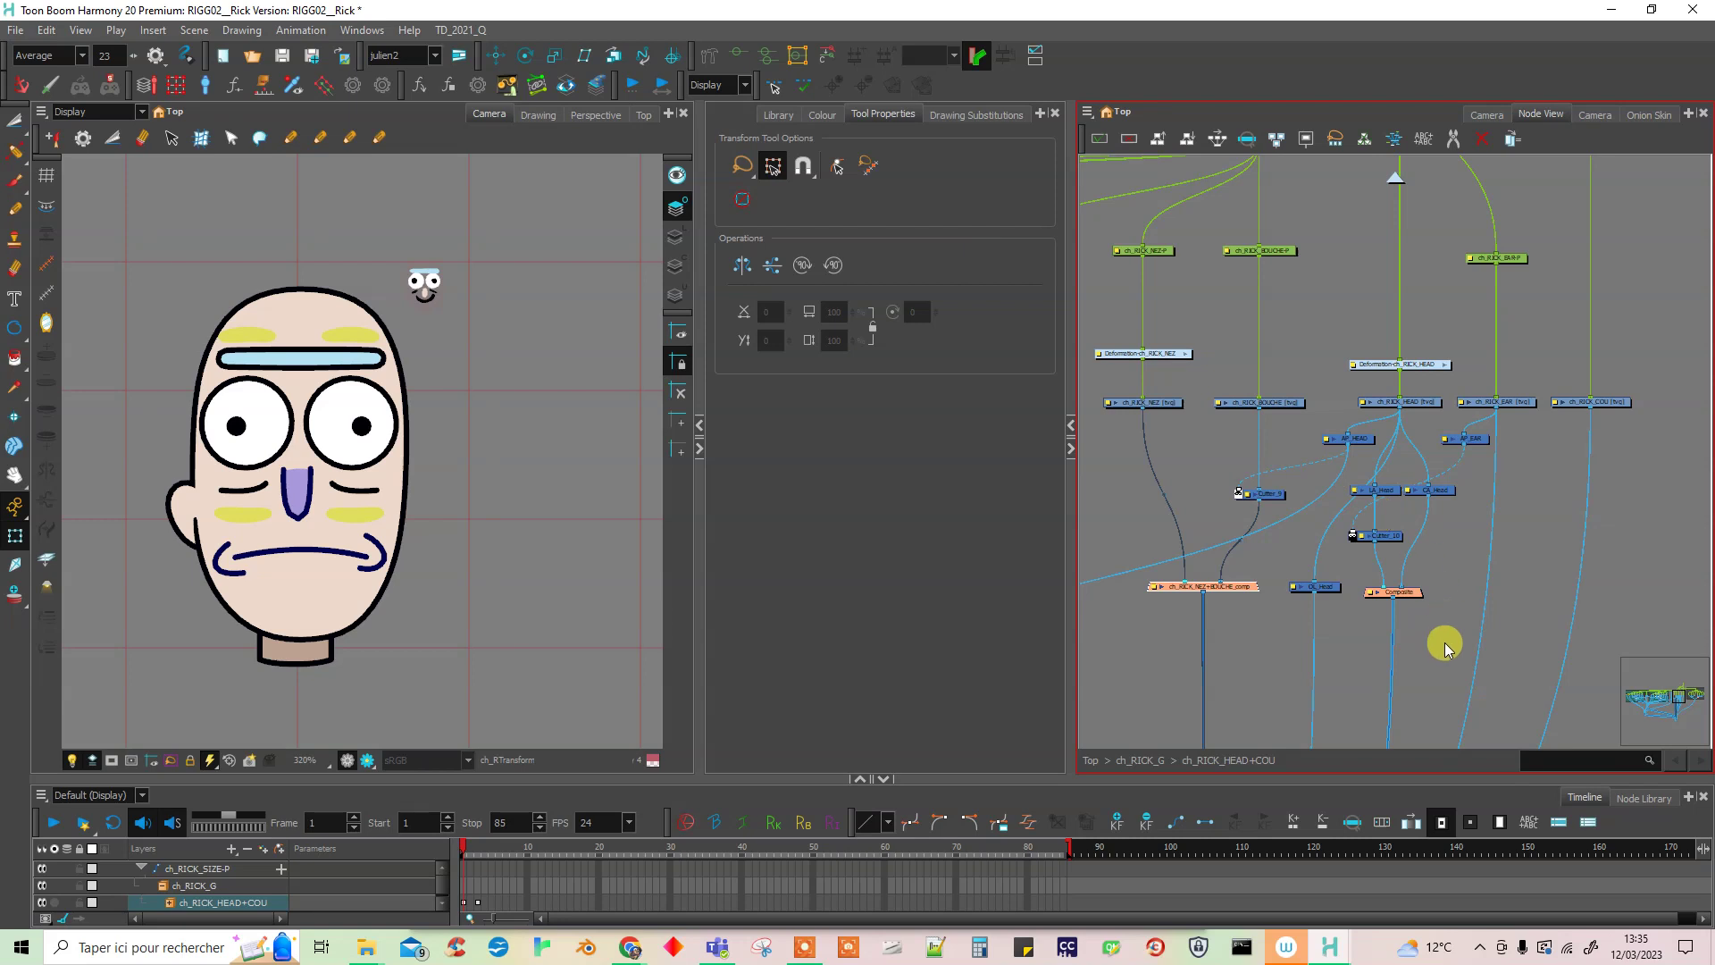
pyautogui.click(1423, 622)
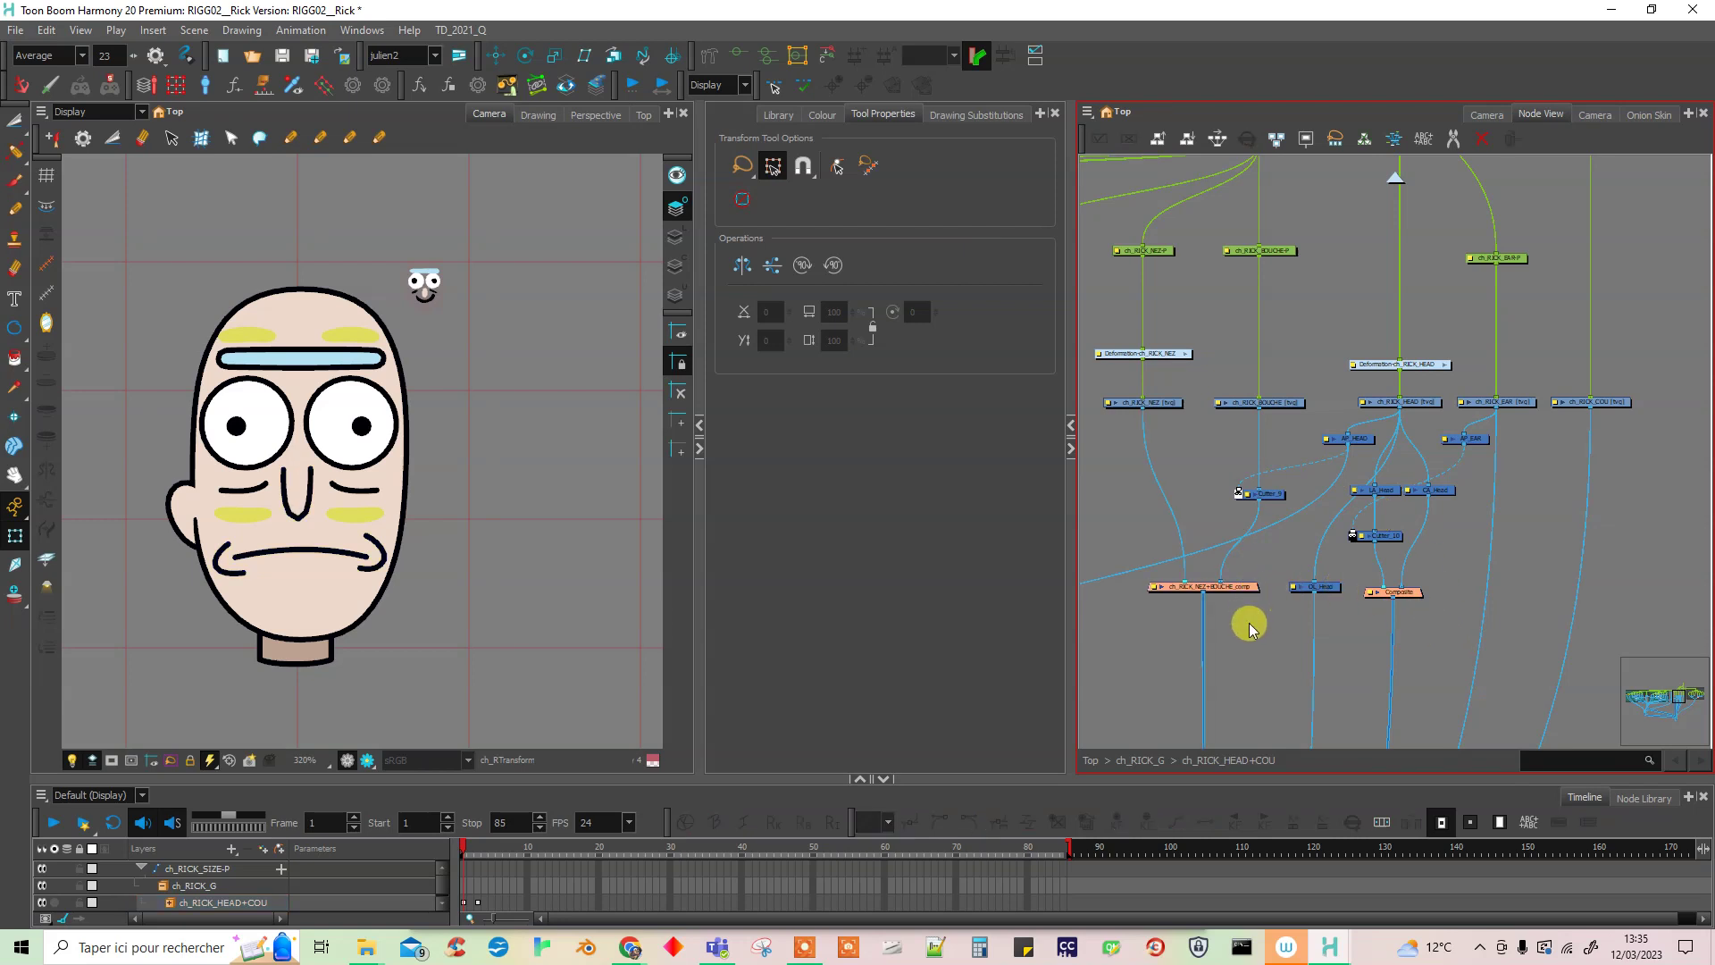
# - Align the head's Composite node level with OL_Head and the nose and mouth composite
pyautogui.scroll(-3, 1337, 694)
pyautogui.scroll(3, 1390, 609)
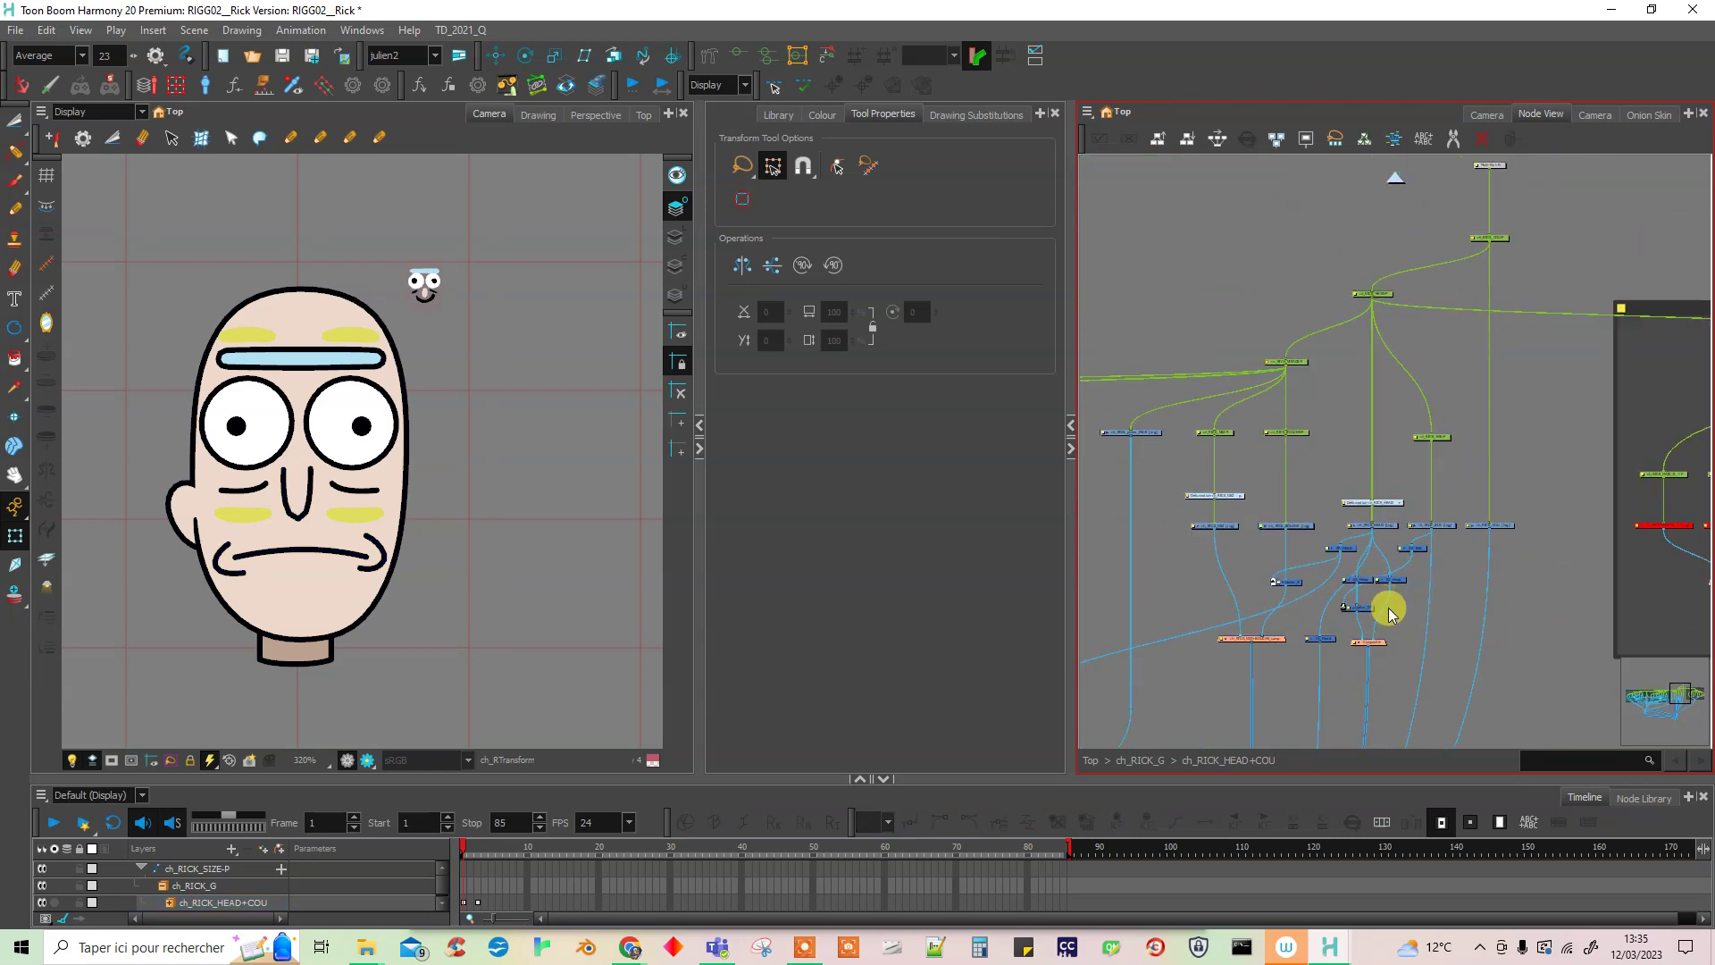
pyautogui.click(1372, 661)
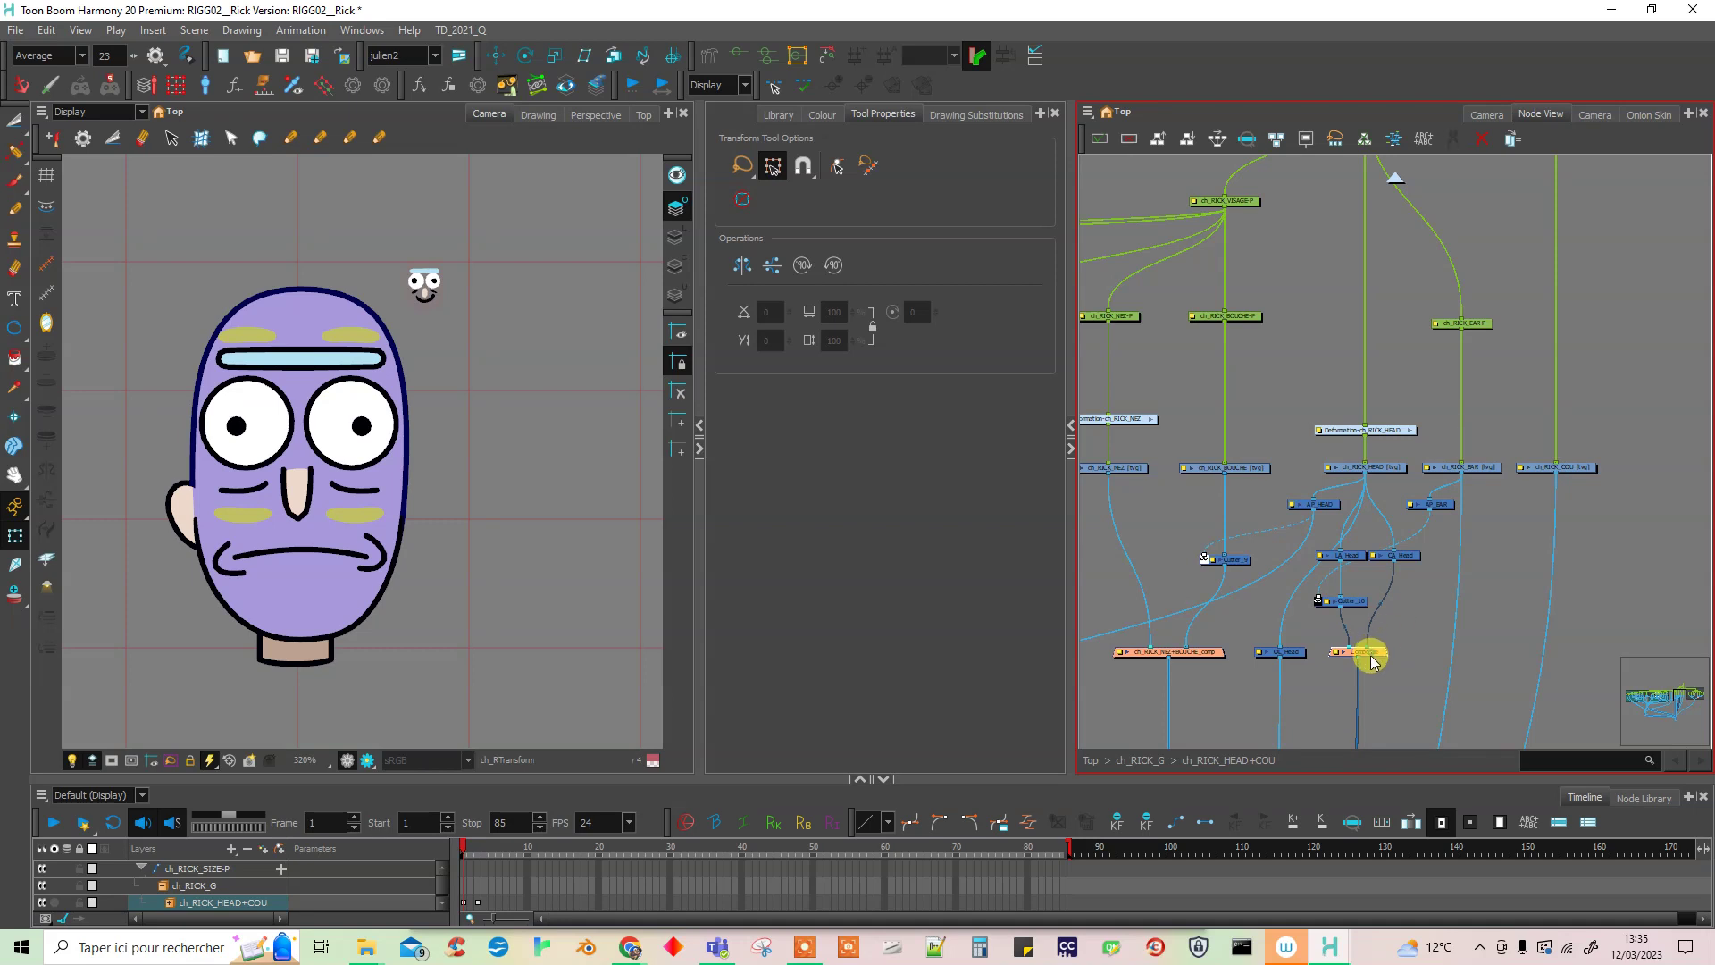
pyautogui.click(1386, 615)
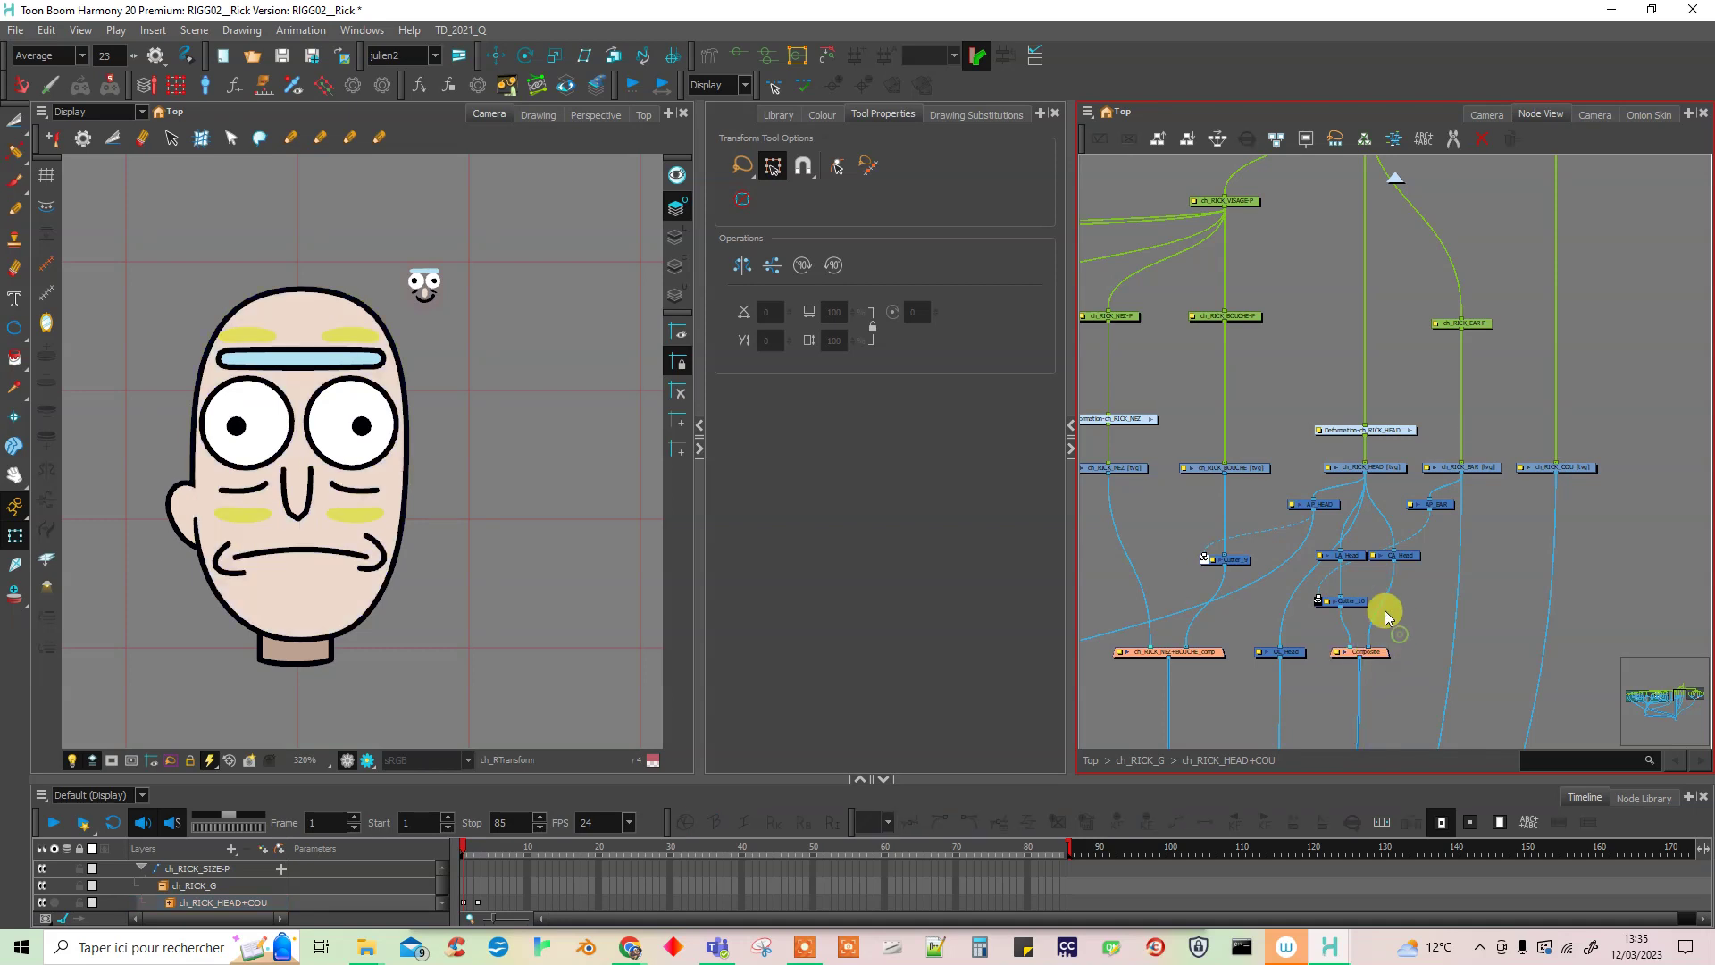
# - Route the AP_EAR cable around LA_Head to the matte port of Cutter_10 with a waypoint, keeping AP_EAR just below ch_RICK_EAR
pyautogui.scroll(2, 1421, 527)
pyautogui.click(1447, 504)
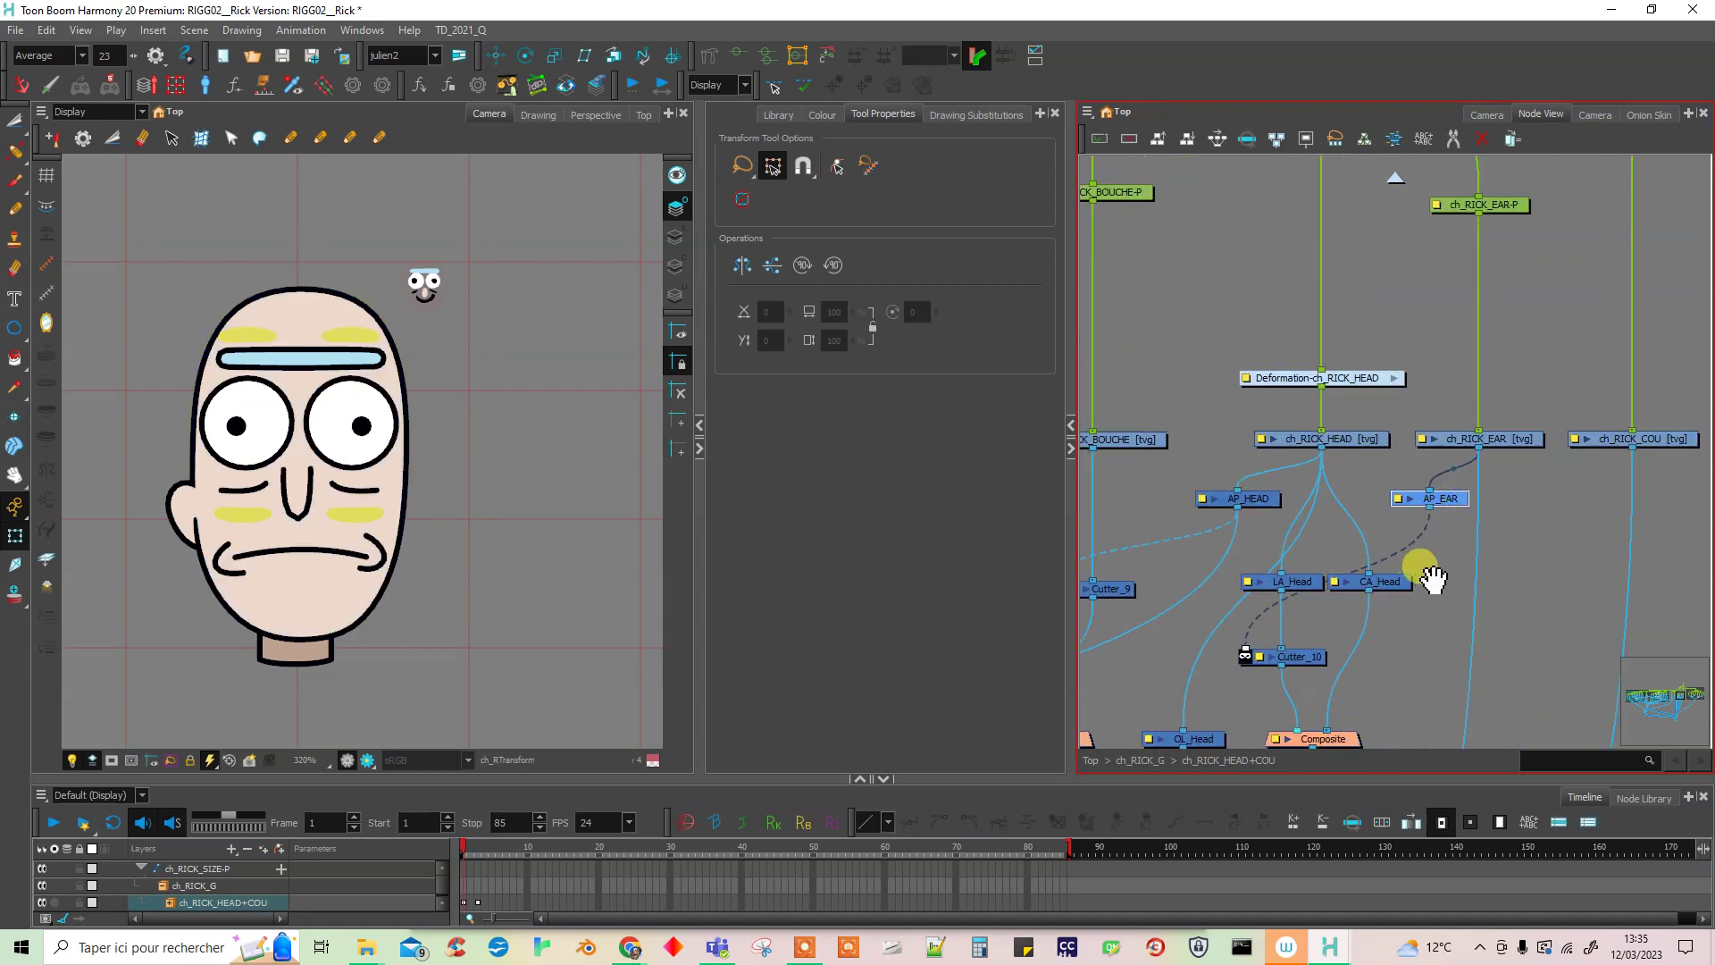
pyautogui.moveTo(1427, 573); pyautogui.dragTo(1444, 542)
pyautogui.moveTo(1463, 475); pyautogui.dragTo(1466, 452)
pyautogui.moveTo(1349, 538); pyautogui.dragTo(1284, 514)
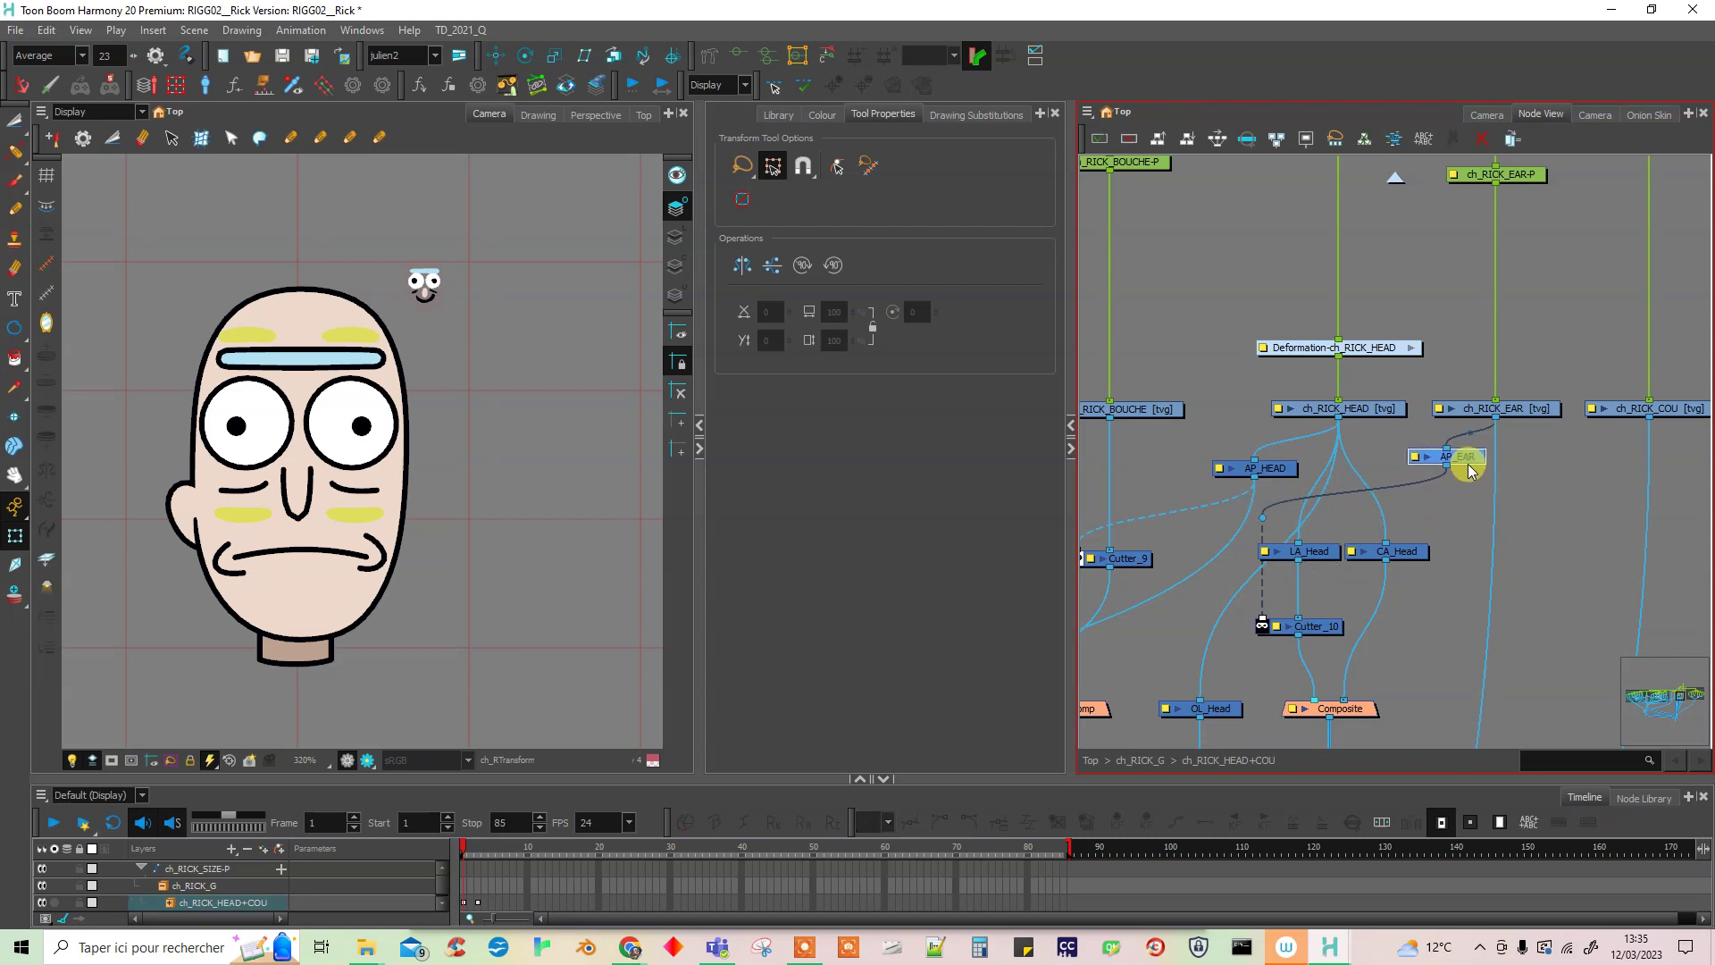
pyautogui.moveTo(1466, 459); pyautogui.dragTo(1472, 479)
# - Move the AP_HEAD node beside the mouth drawing's cable, just above Cutter_9
pyautogui.moveTo(1283, 467)
pyautogui.mouseDown()
pyautogui.moveTo(1234, 464)
pyautogui.moveTo(1258, 475)
pyautogui.mouseUp()
pyautogui.moveTo(1172, 517); pyautogui.dragTo(1274, 479)
pyautogui.click(1361, 499)
pyautogui.moveTo(1577, 615); pyautogui.dragTo(1317, 532)
# - Move OL_Head up level with LA_Head and CA_Head, and bend its incoming cable with a waypoint
pyautogui.click(1149, 629)
pyautogui.moveTo(1151, 627); pyautogui.dragTo(1148, 576)
pyautogui.hotkey('alt', 'w')
pyautogui.moveTo(1198, 448); pyautogui.dragTo(1132, 414)
pyautogui.moveTo(1156, 579); pyautogui.dragTo(1150, 470)
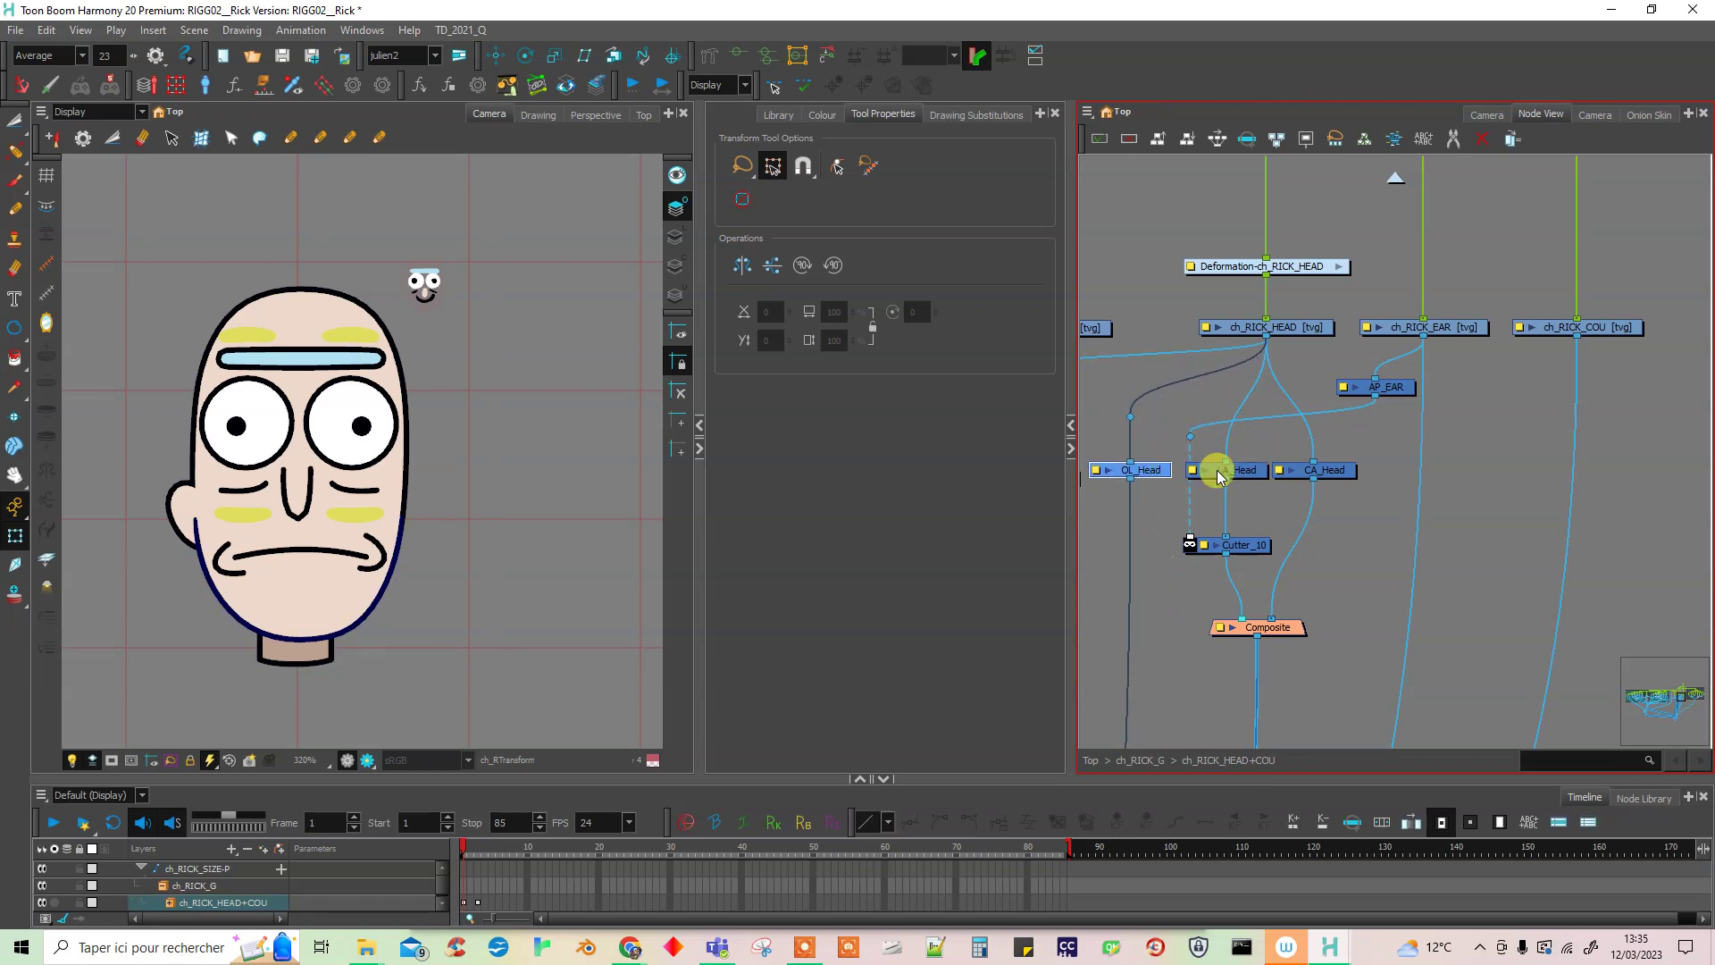
# - Add waypoints to the cables from ch_RICK_HEAD to LA_Head and CA_Head so they run straight down into the nodes
pyautogui.click(1260, 469)
pyautogui.moveTo(1248, 406); pyautogui.dragTo(1317, 411)
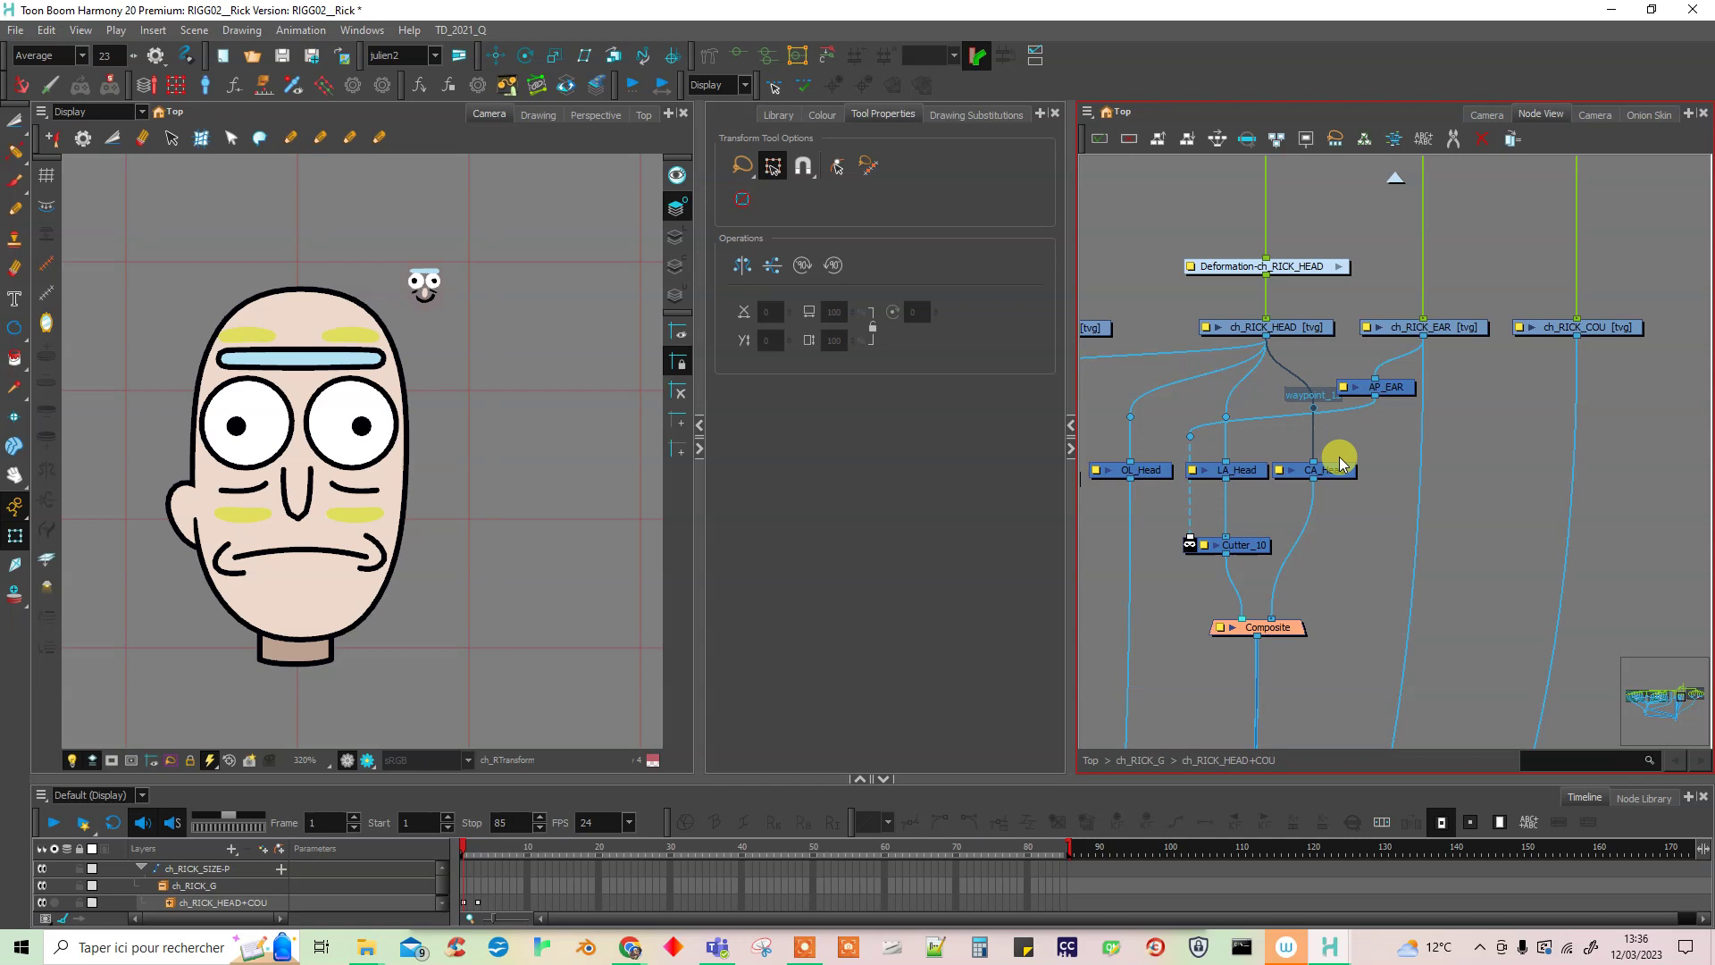
pyautogui.click(1363, 506)
# - Save the scene
pyautogui.scroll(-2, 1320, 585)
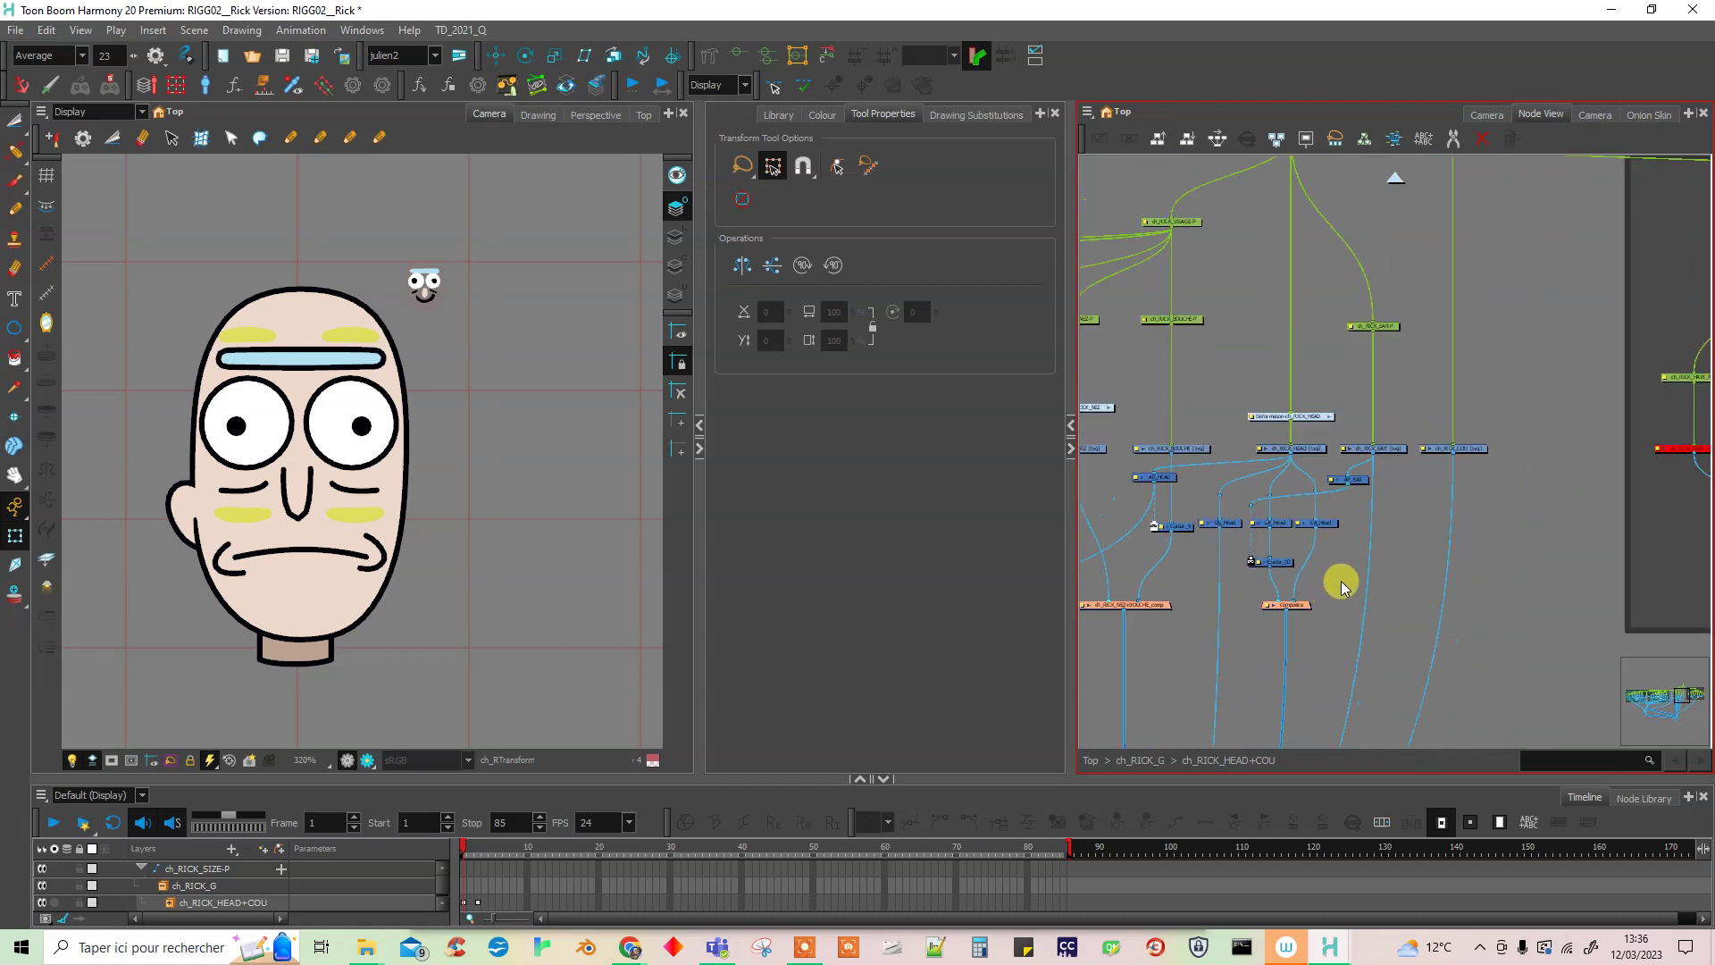
pyautogui.moveTo(1328, 693); pyautogui.dragTo(1381, 425)
pyautogui.moveTo(1351, 540); pyautogui.dragTo(1416, 380)
pyautogui.moveTo(1351, 506); pyautogui.dragTo(1410, 402)
pyautogui.moveTo(1409, 402); pyautogui.dragTo(1346, 622)
pyautogui.moveTo(1359, 471)
pyautogui.mouseDown()
pyautogui.moveTo(1322, 600)
pyautogui.moveTo(1317, 715)
pyautogui.mouseUp()
pyautogui.moveTo(1309, 534)
pyautogui.mouseDown()
pyautogui.moveTo(1284, 660)
pyautogui.moveTo(1317, 597)
pyautogui.mouseUp()
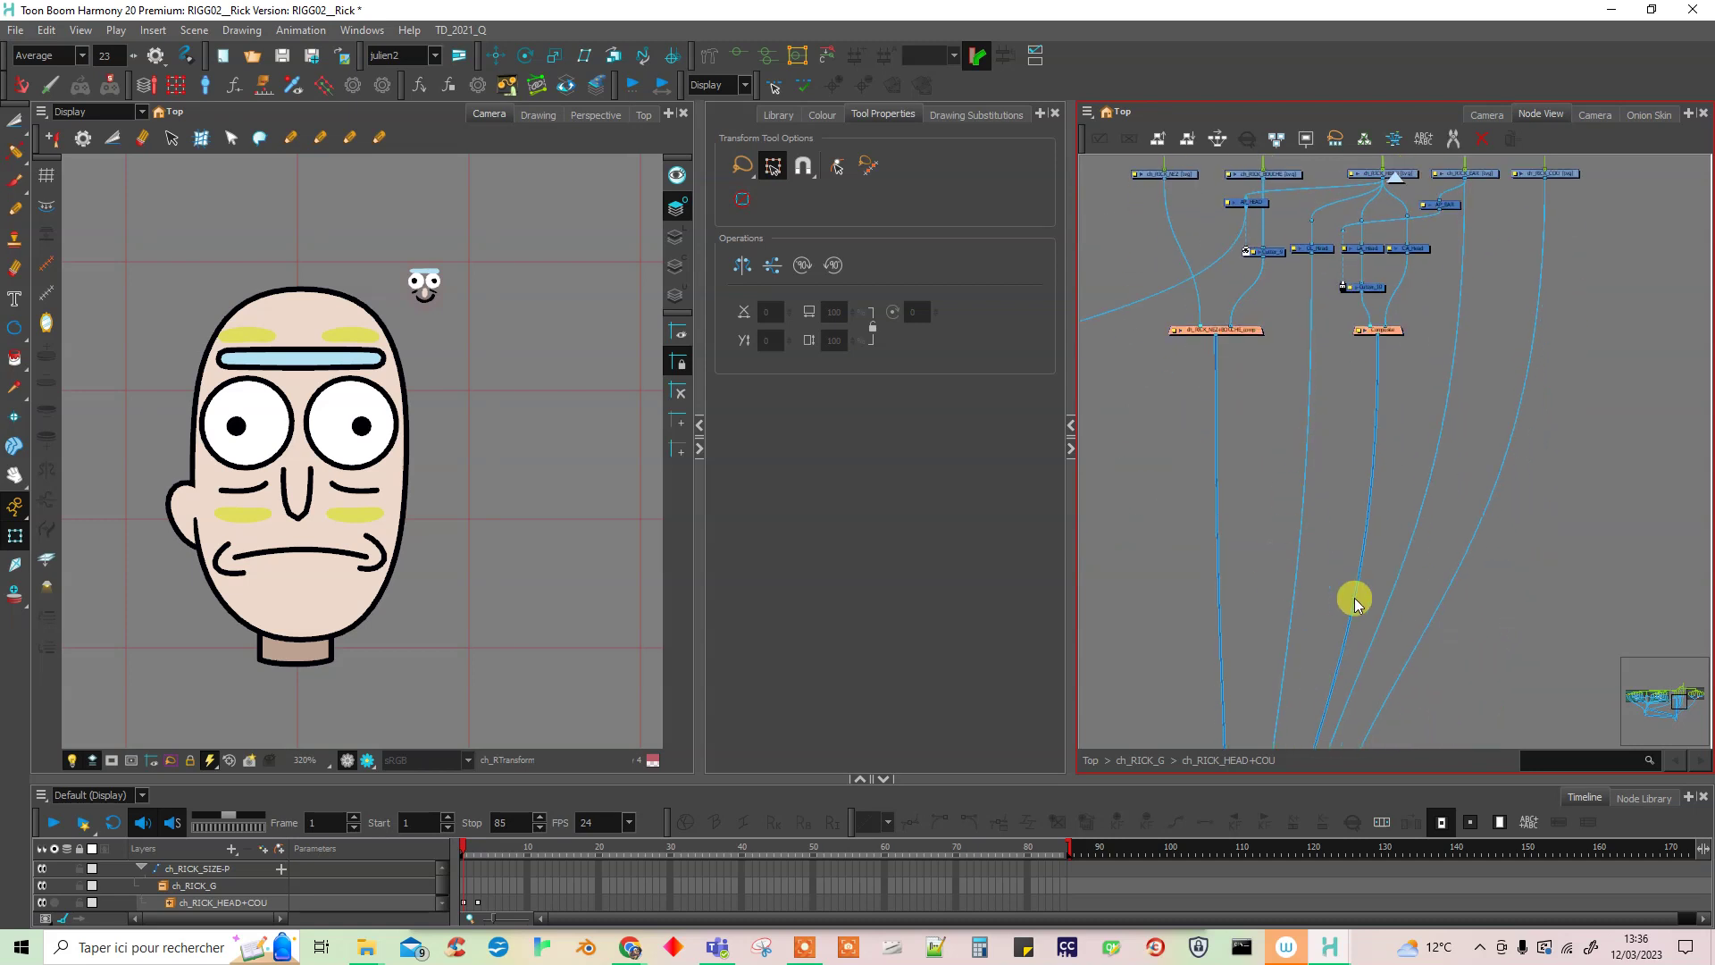
pyautogui.moveTo(1282, 541); pyautogui.dragTo(1233, 670)
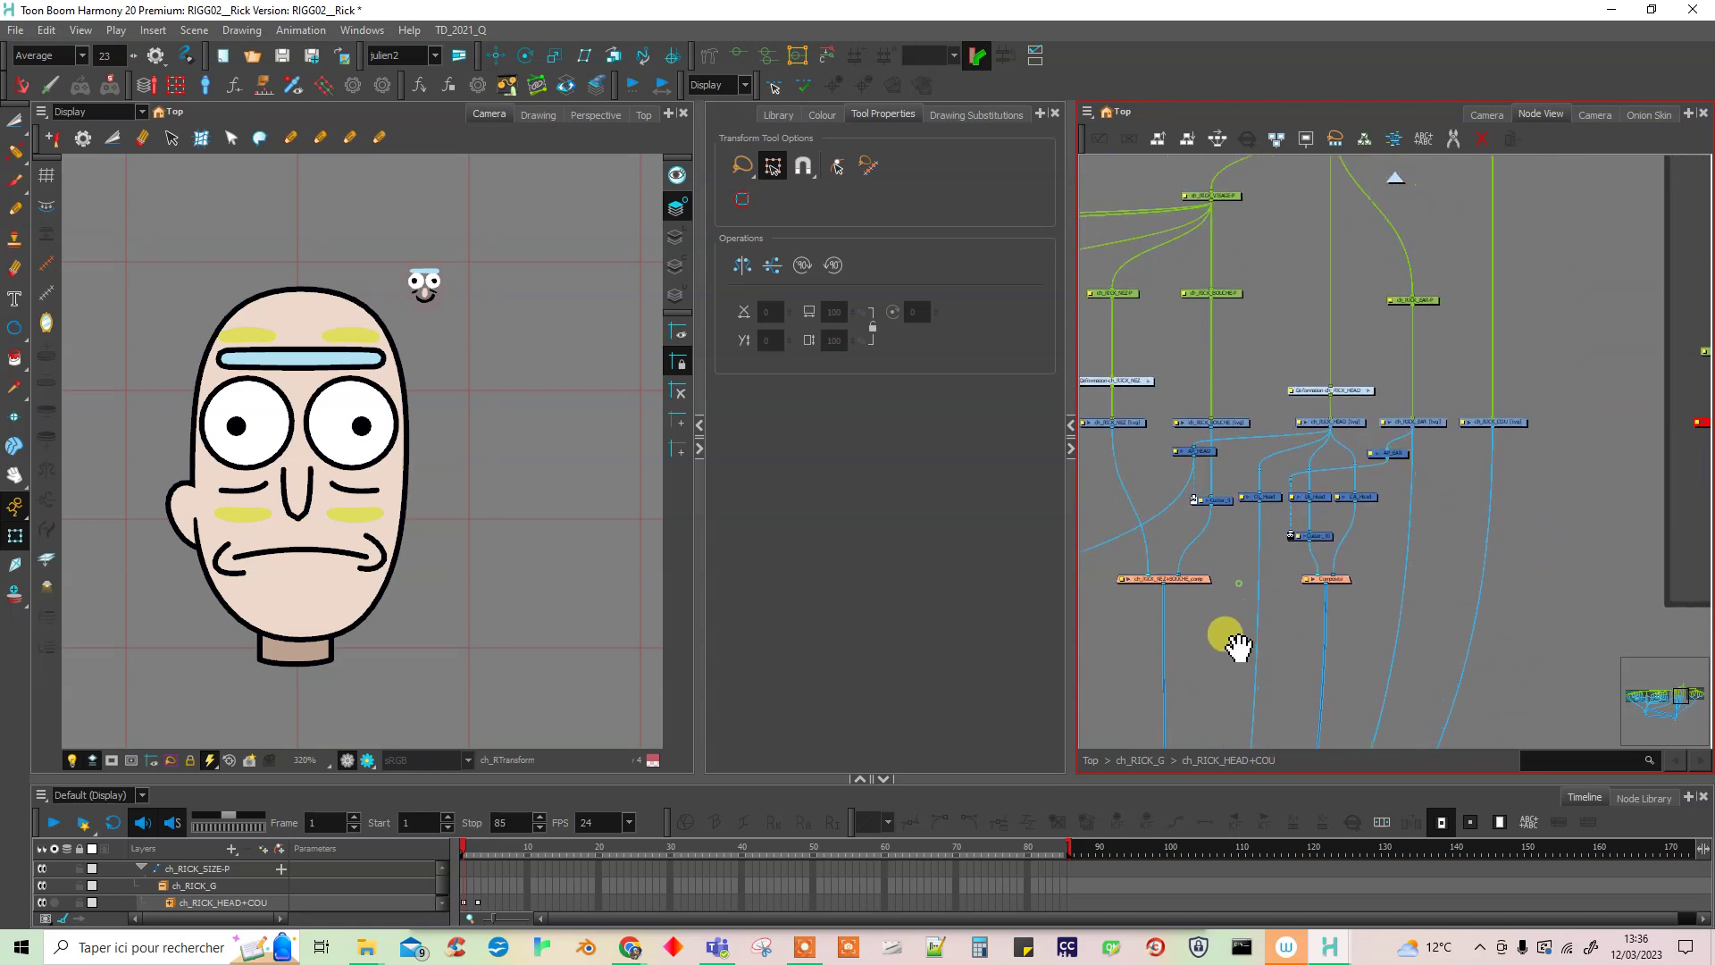
pyautogui.hotkey('ctrl', 's')
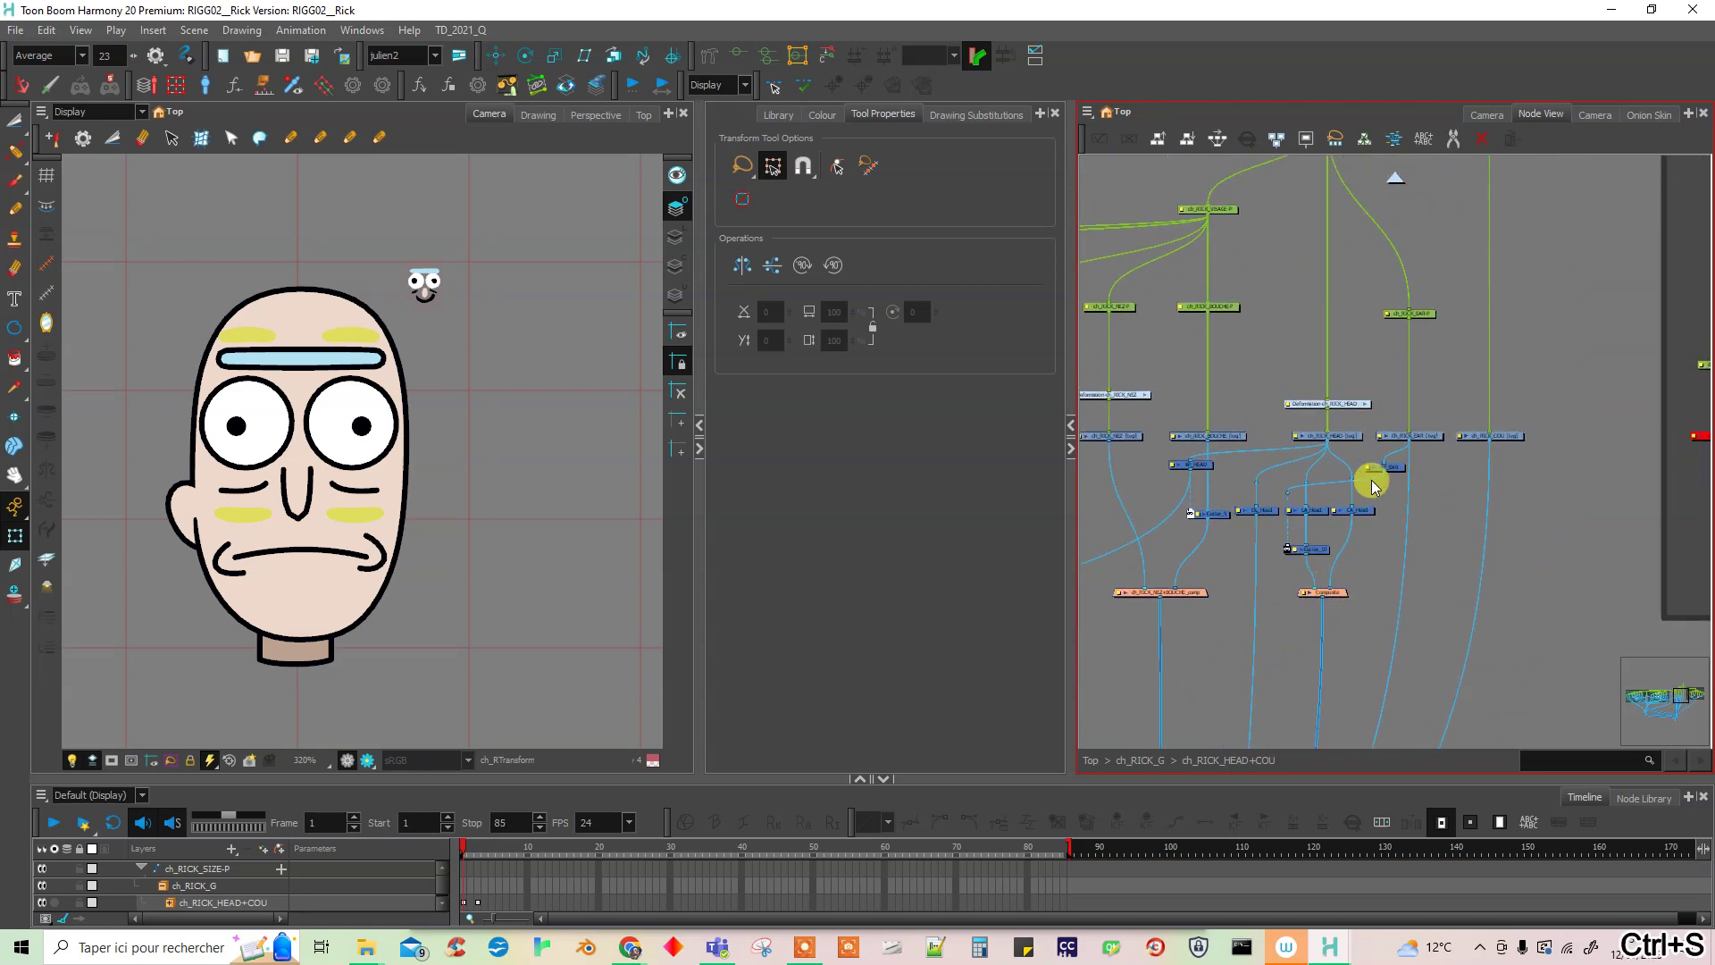
# - Select the ch_RICK_EAR drawing, enlarge the timeline area and reveal the selected layer in the layer list
pyautogui.click(1421, 437)
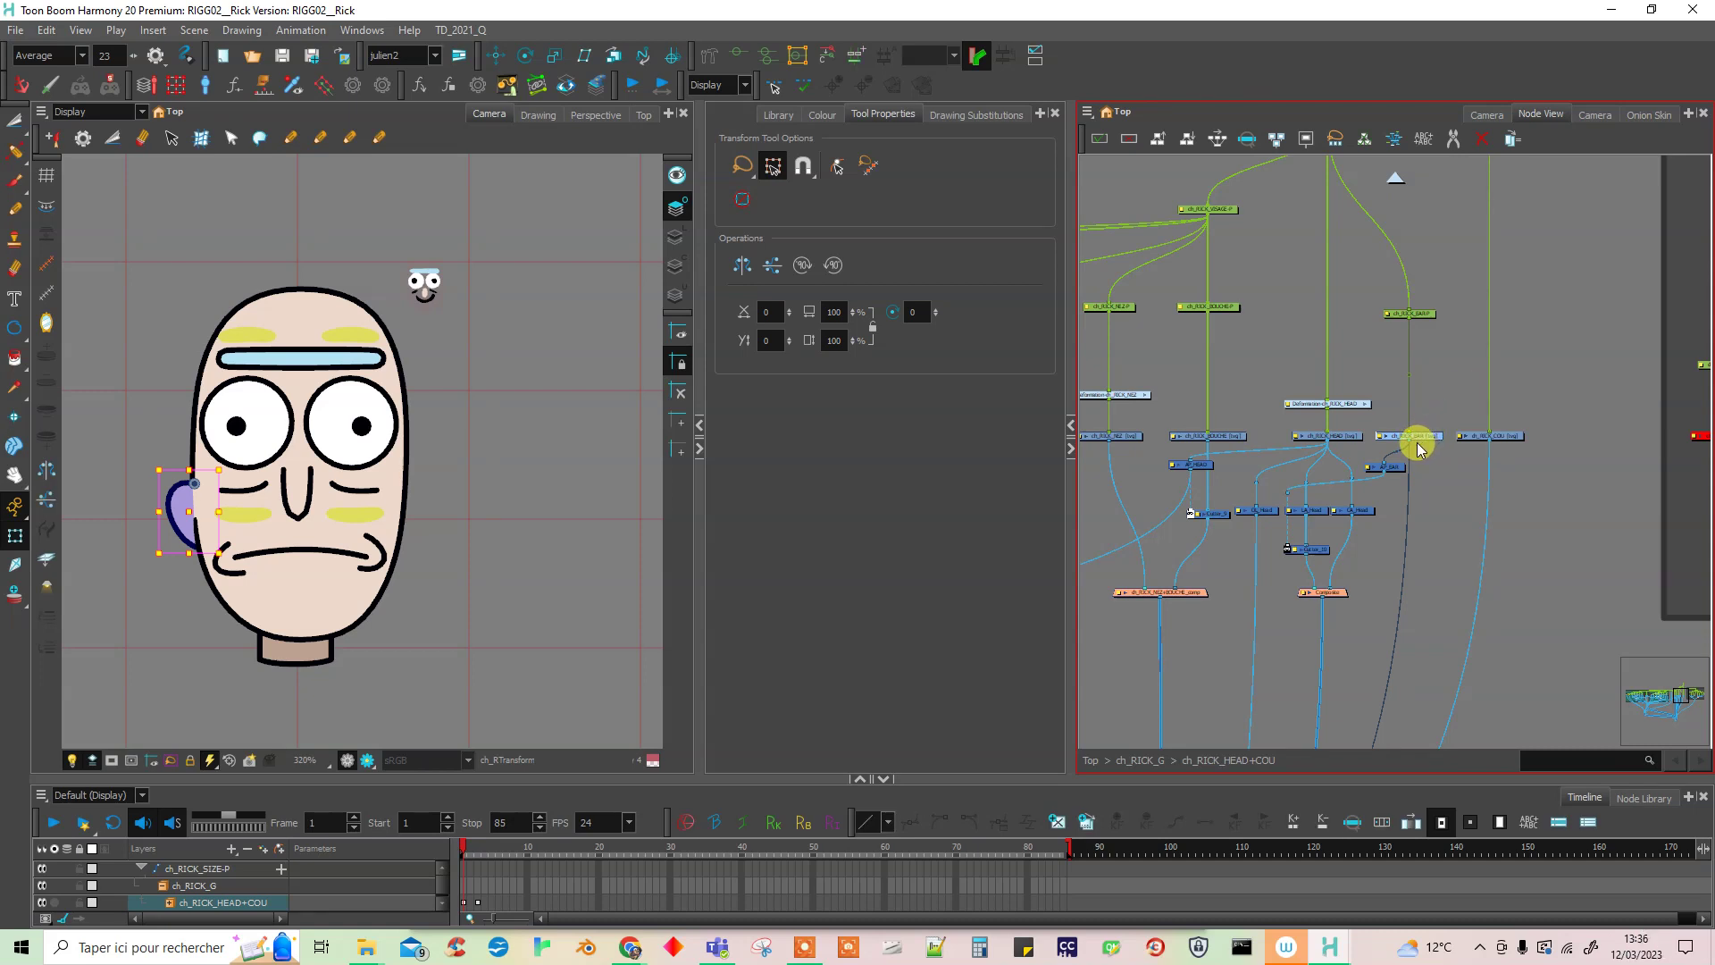
pyautogui.moveTo(951, 773); pyautogui.dragTo(956, 722)
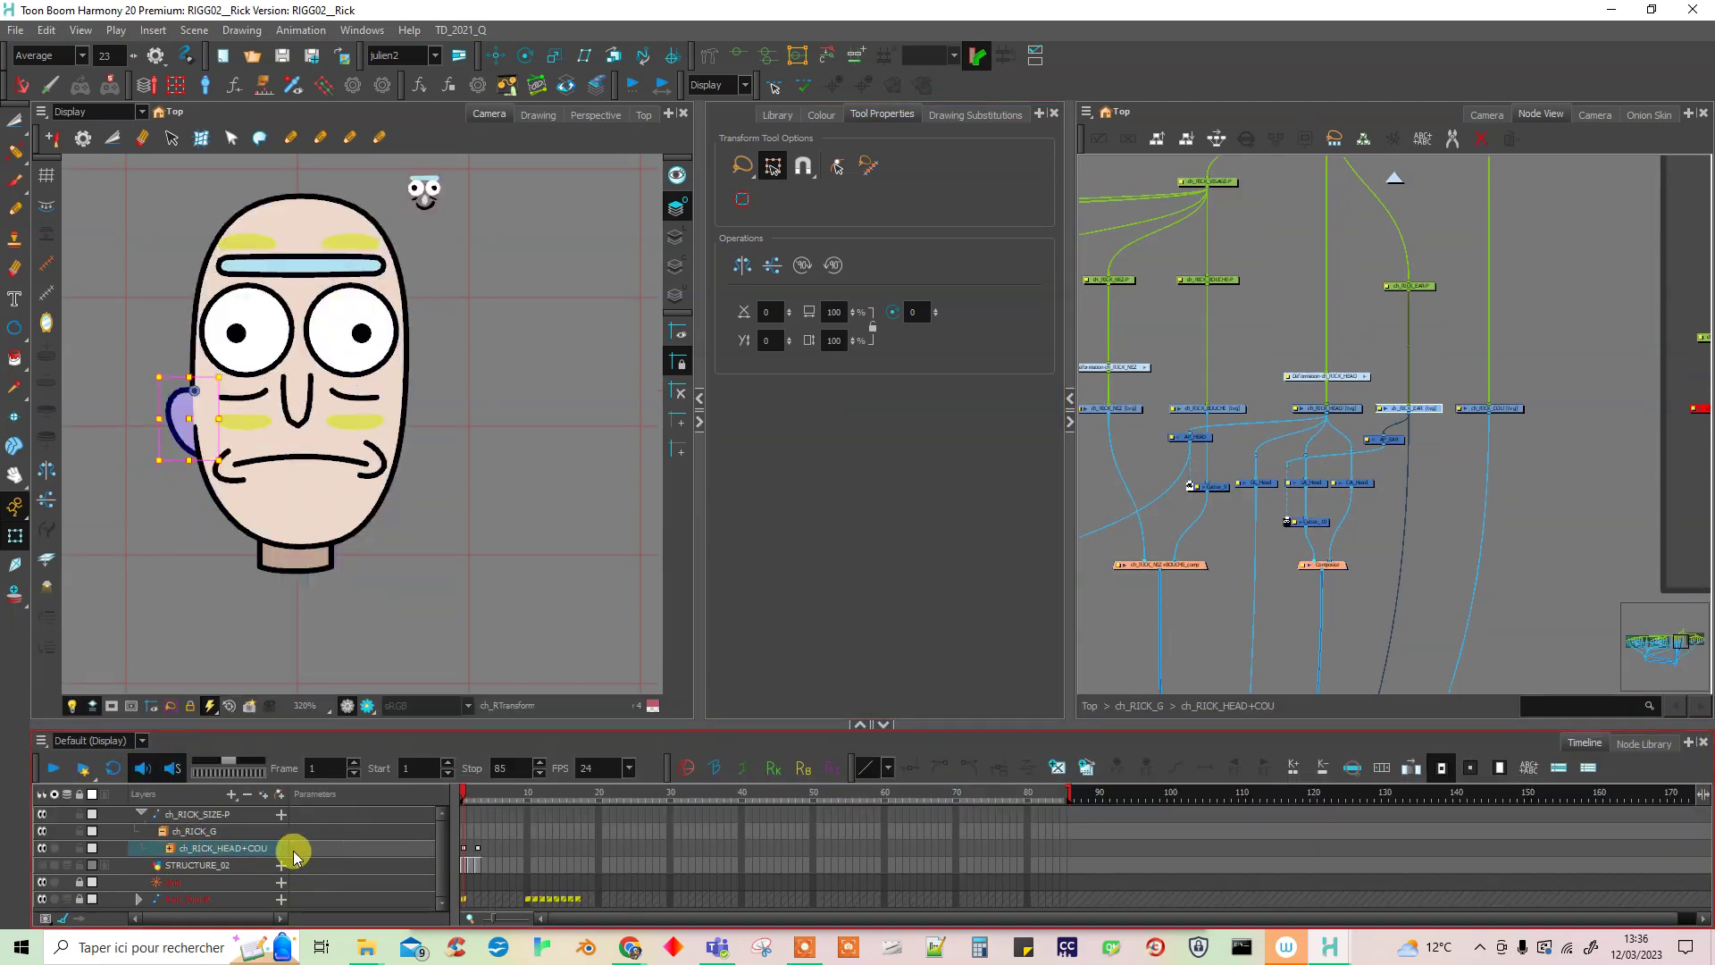
pyautogui.press('o')
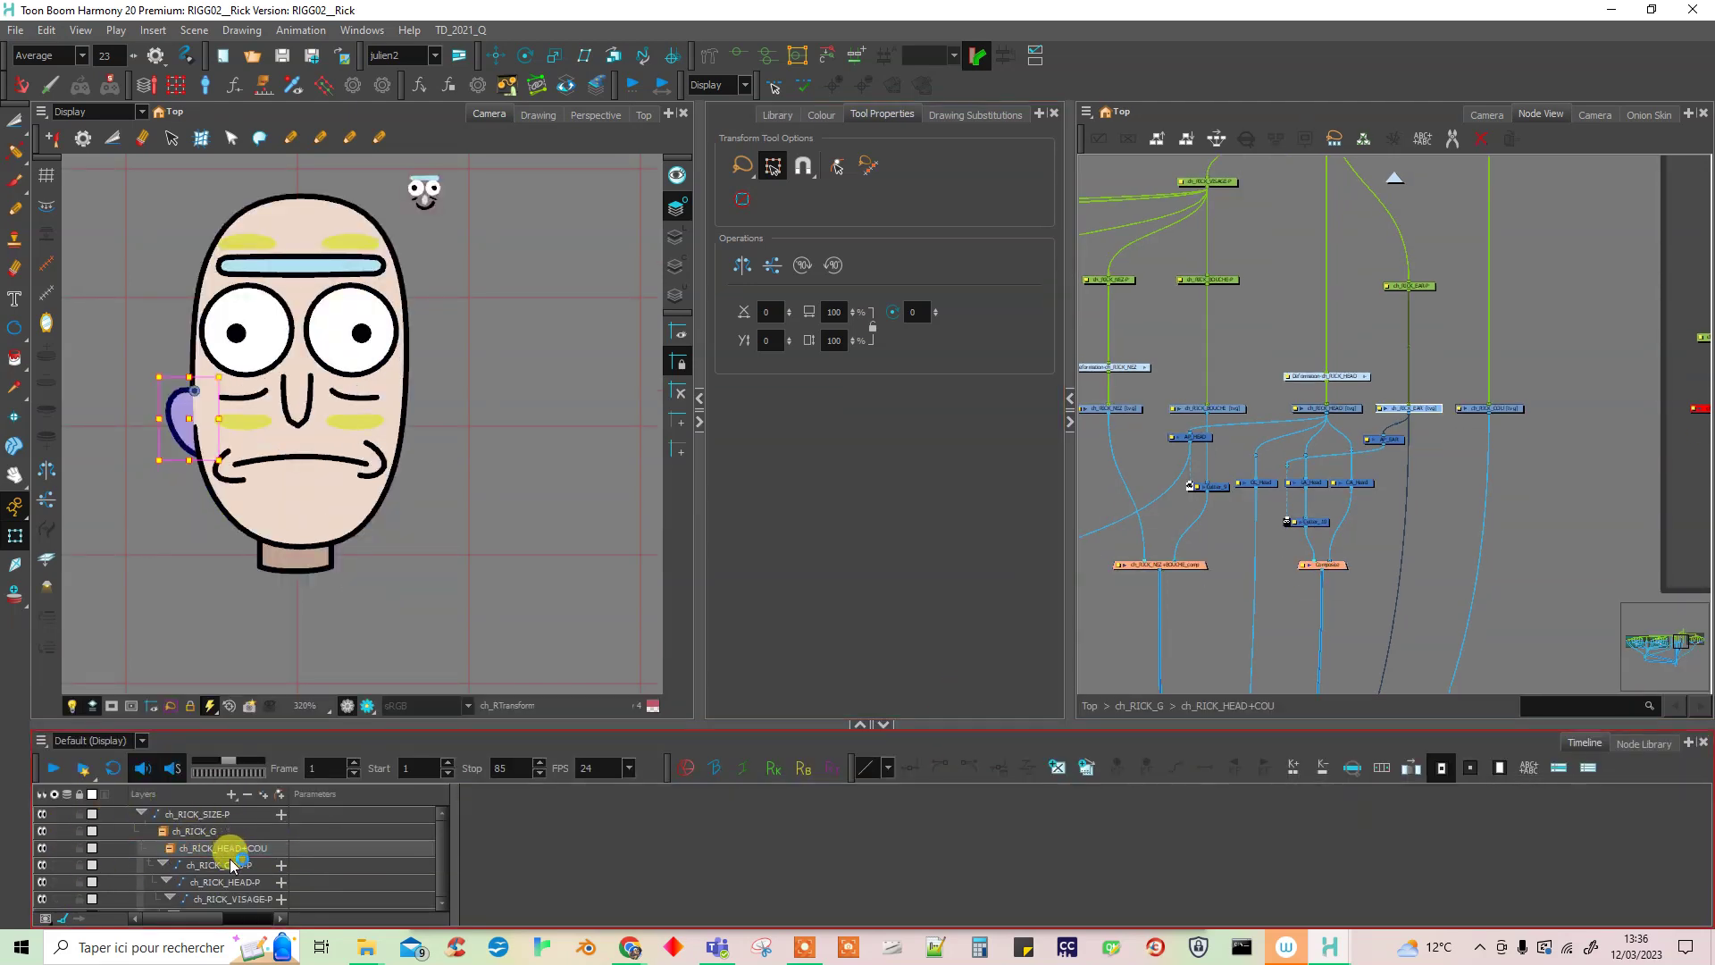